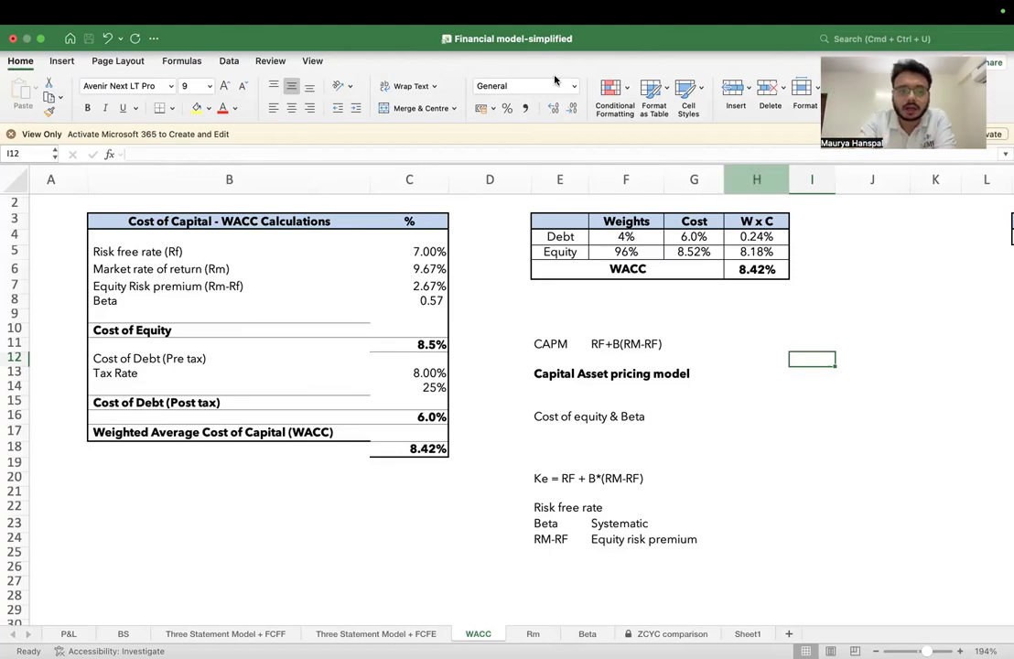
{"action": "left_click", "coordinate": [178, 230]}
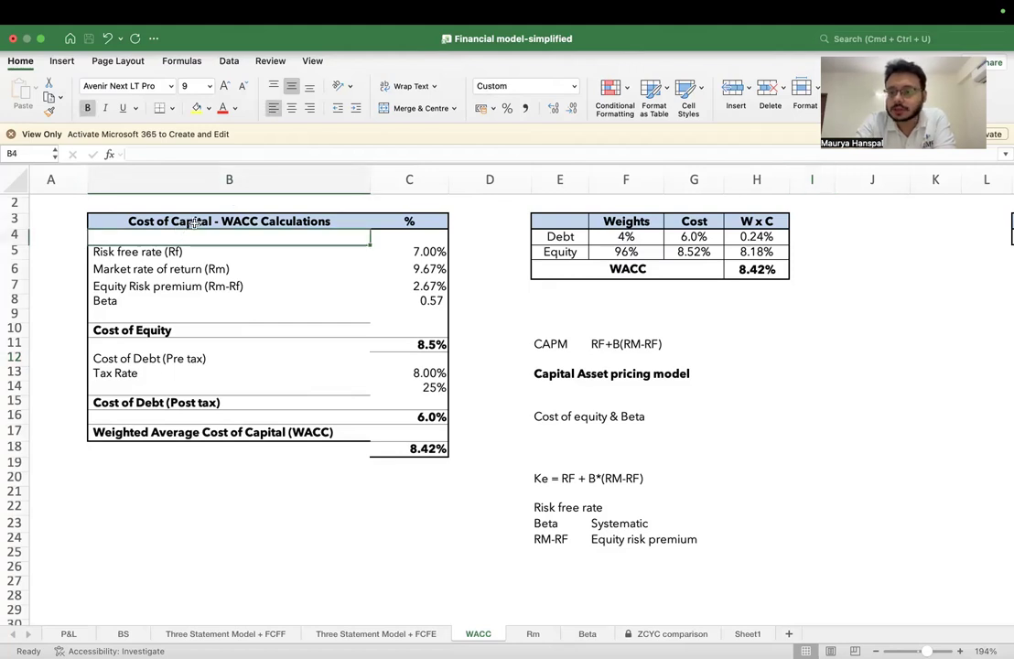
{"action": "left_click", "coordinate": [176, 220]}
{"action": "left_click", "coordinate": [614, 269]}
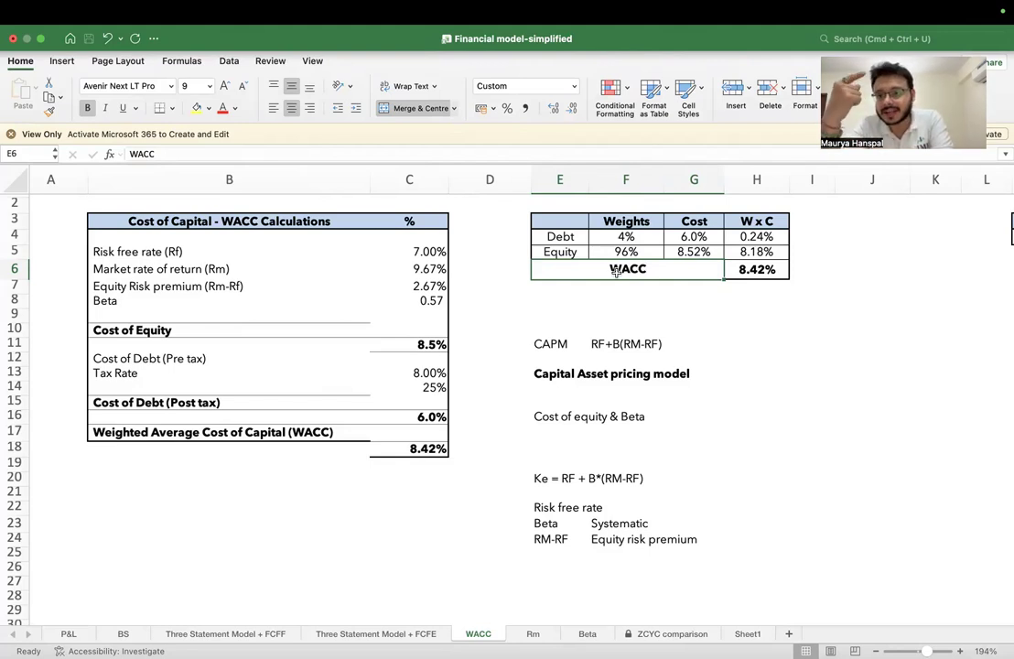
Step: Enter the label "Cash flows" in cell B23 below the cost of capital table
{"action": "left_click", "coordinate": [262, 552]}
{"action": "left_click", "coordinate": [242, 522]}
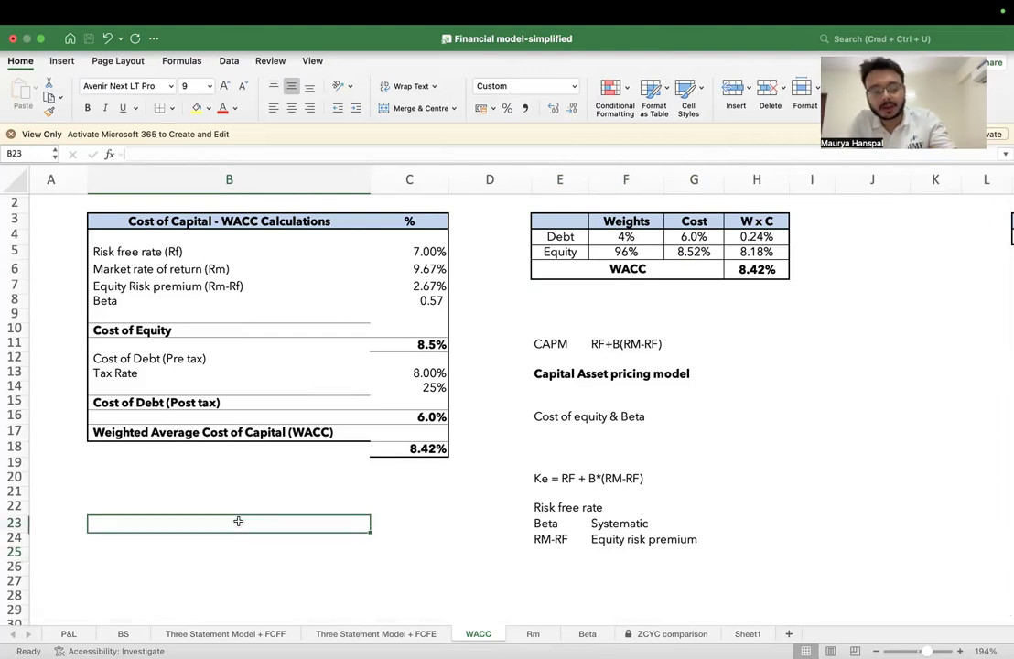
{"action": "type", "text": "Ca"}
{"action": "type", "text": "dh"}
{"action": "key", "text": "BackSpace"}
{"action": "key", "text": "BackSpace"}
{"action": "type", "text": "s"}
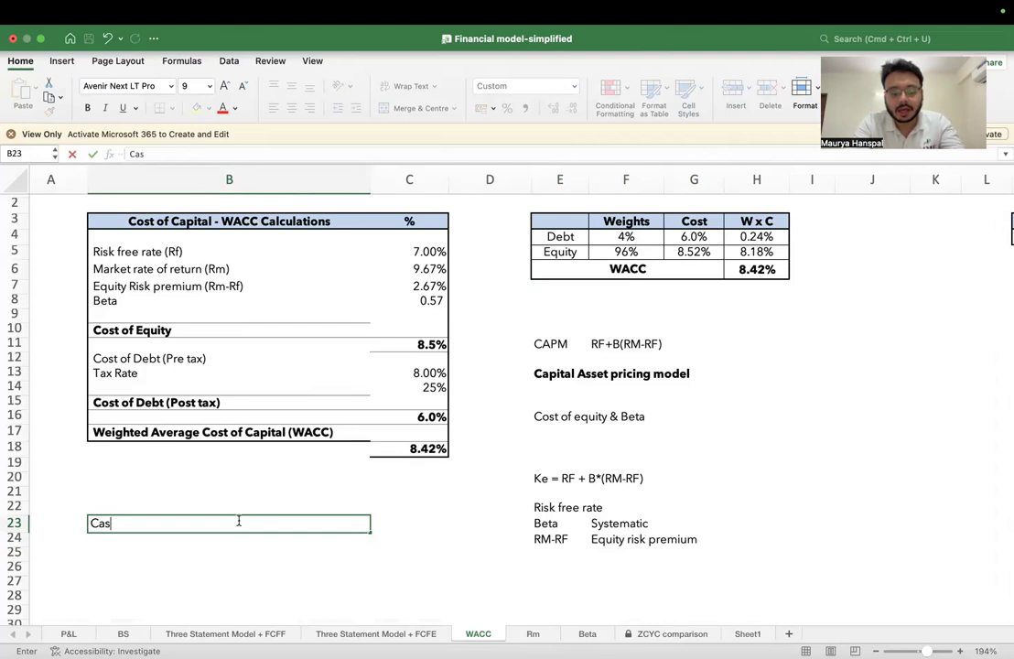
{"action": "type", "text": "h flows"}
{"action": "key", "text": "Return"}
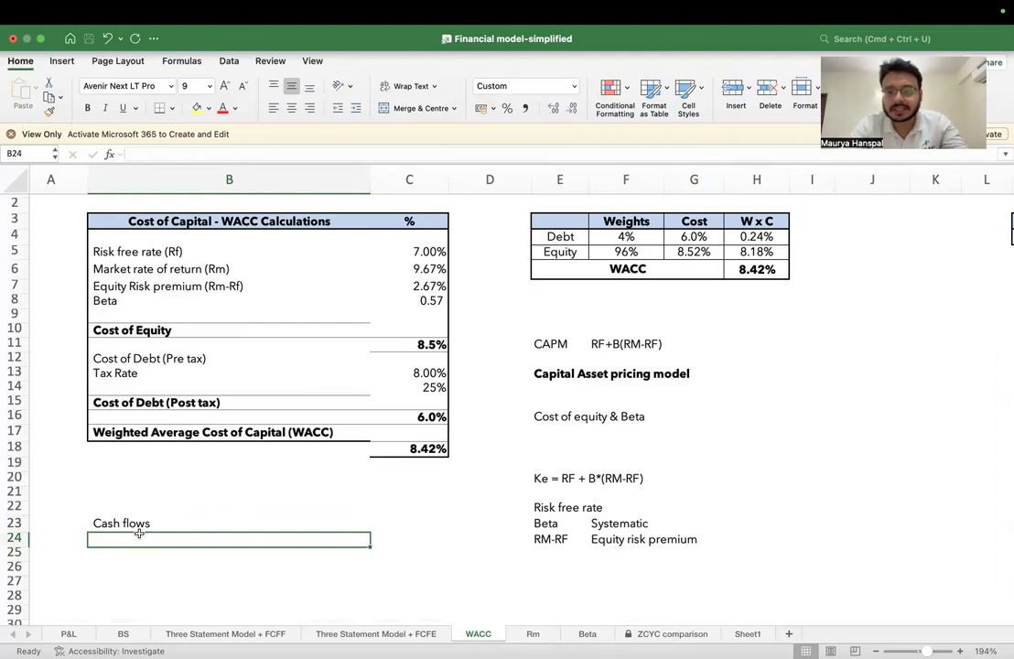
Step: Add the labels "discount rate" in B24 and "growth rate" in B25 beneath the cash flows entry
{"action": "type", "text": "disco"}
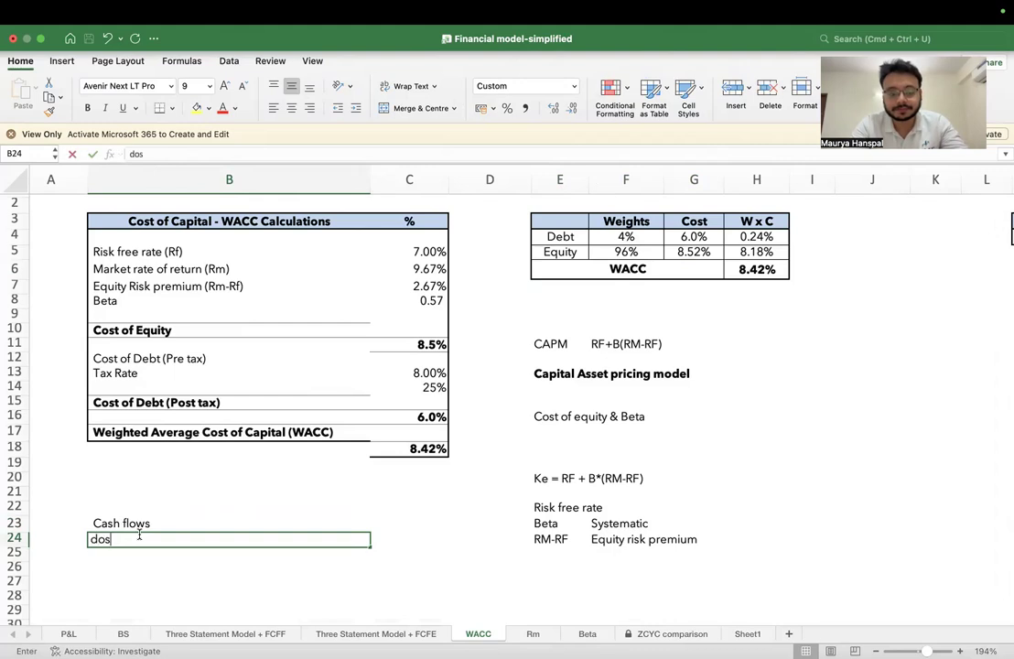
{"action": "type", "text": "unt rate"}
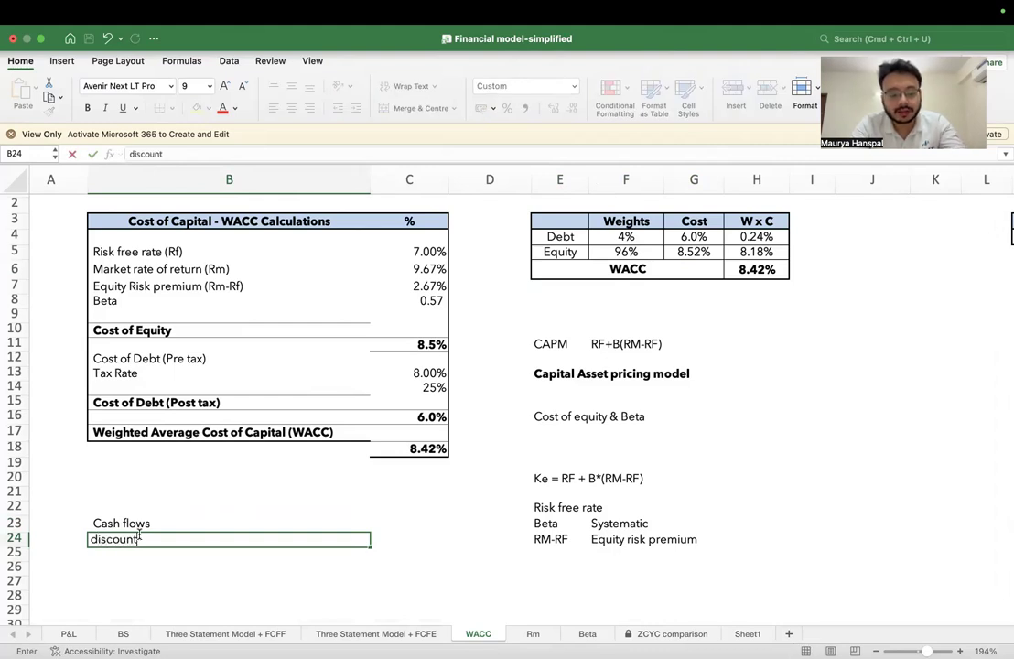
{"action": "key", "text": "Return"}
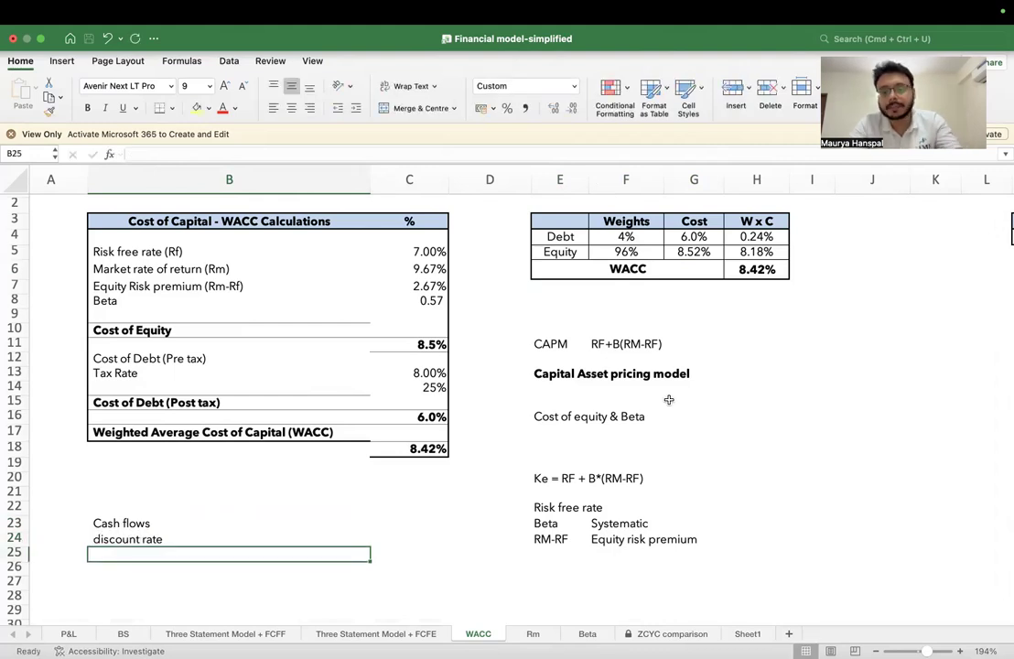
{"action": "left_click", "coordinate": [617, 272]}
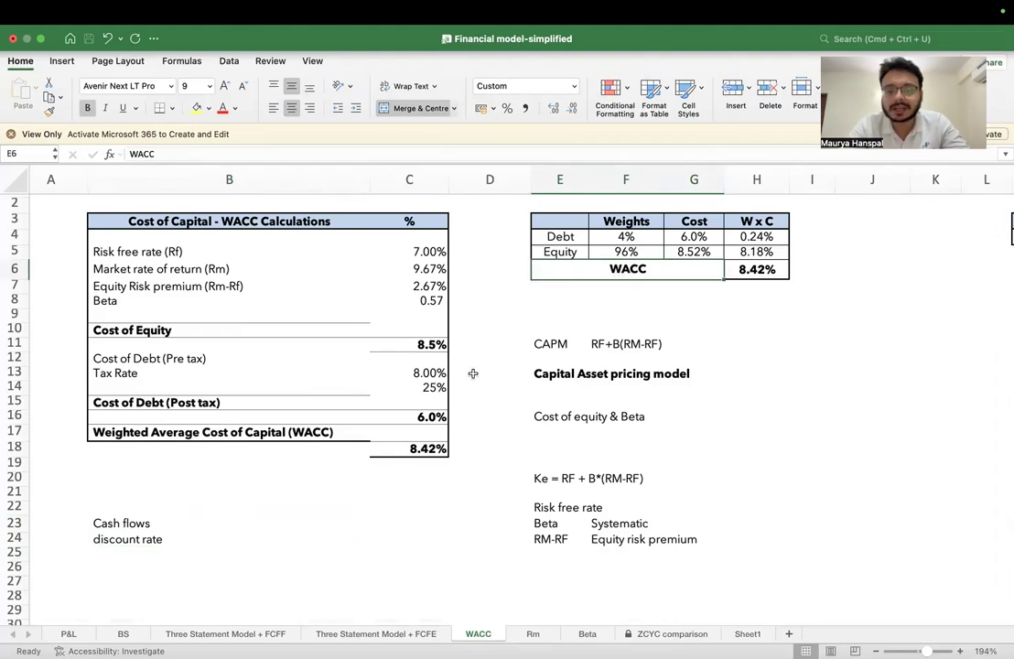
{"action": "left_click", "coordinate": [136, 549]}
{"action": "type", "text": "growth rate"}
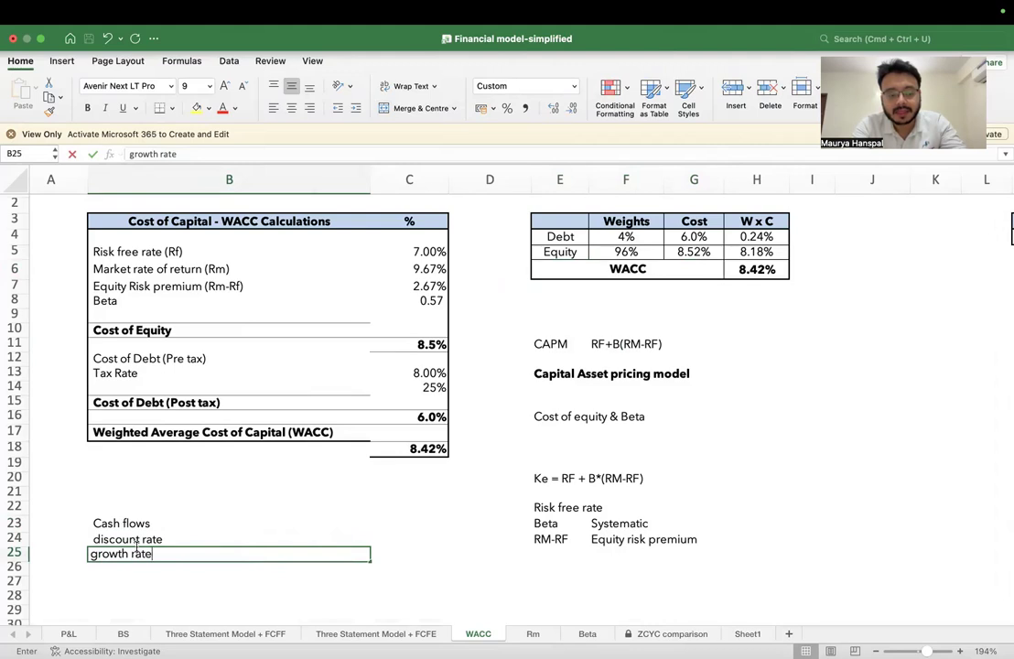
{"action": "key", "text": "Return"}
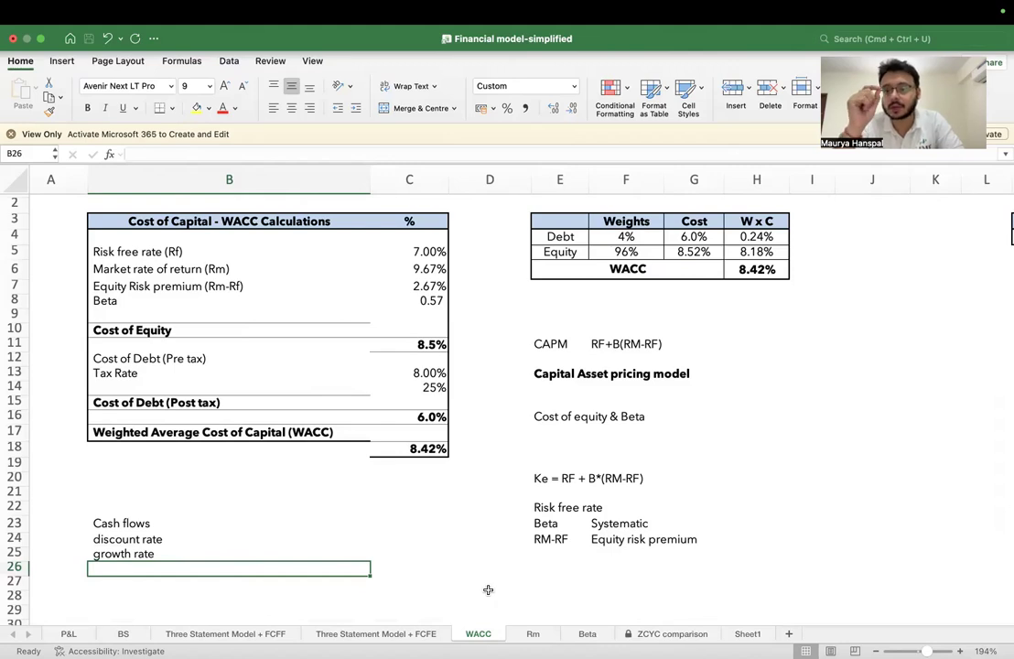
Step: Review the cash flows, discount rate and growth rate labels in B23:B25 one by one
{"action": "left_click_drag", "start_coordinate": [106, 523], "coordinate": [116, 565]}
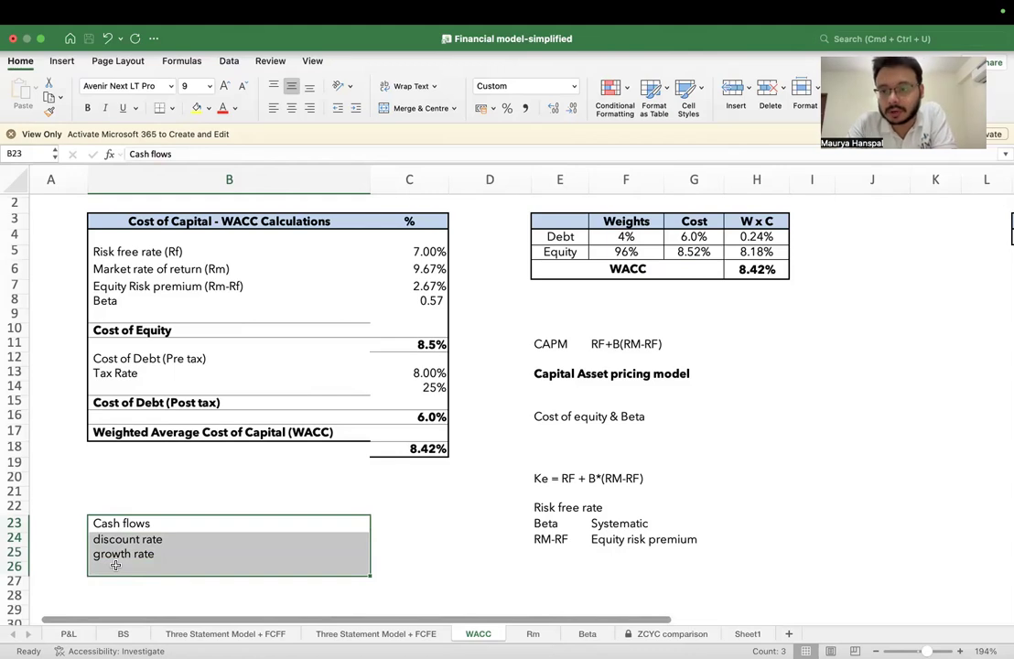
{"action": "left_click", "coordinate": [123, 523]}
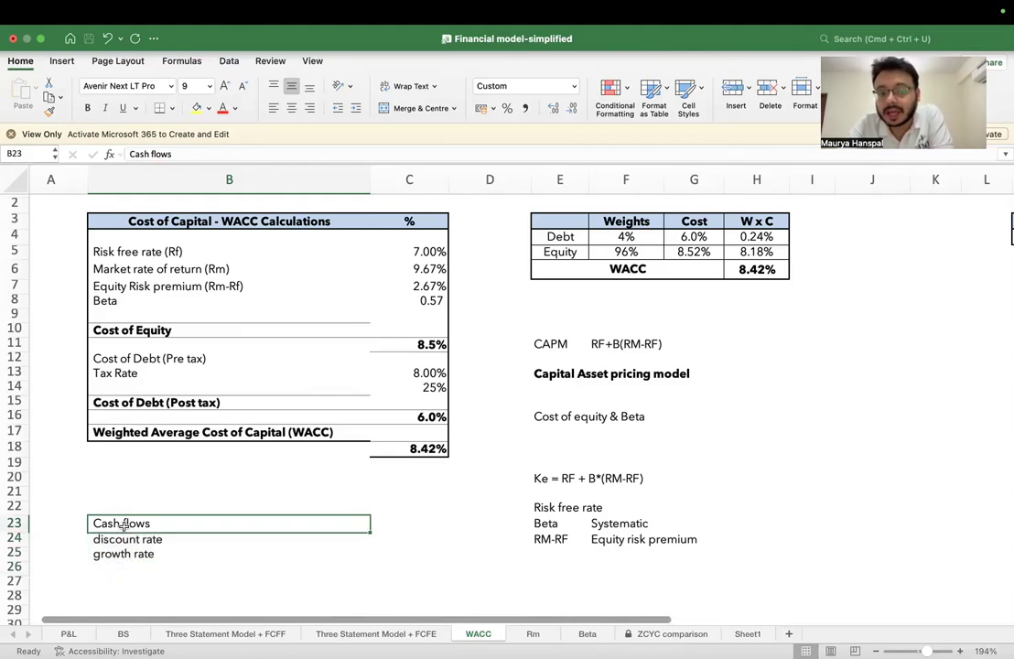
{"action": "left_click", "coordinate": [120, 539]}
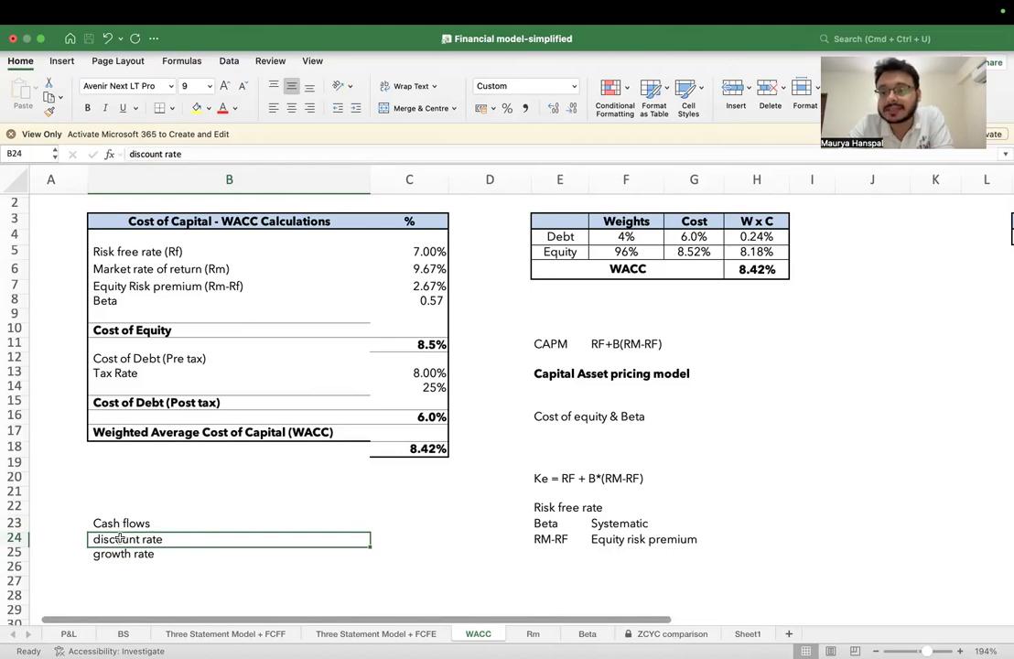
{"action": "left_click", "coordinate": [120, 555]}
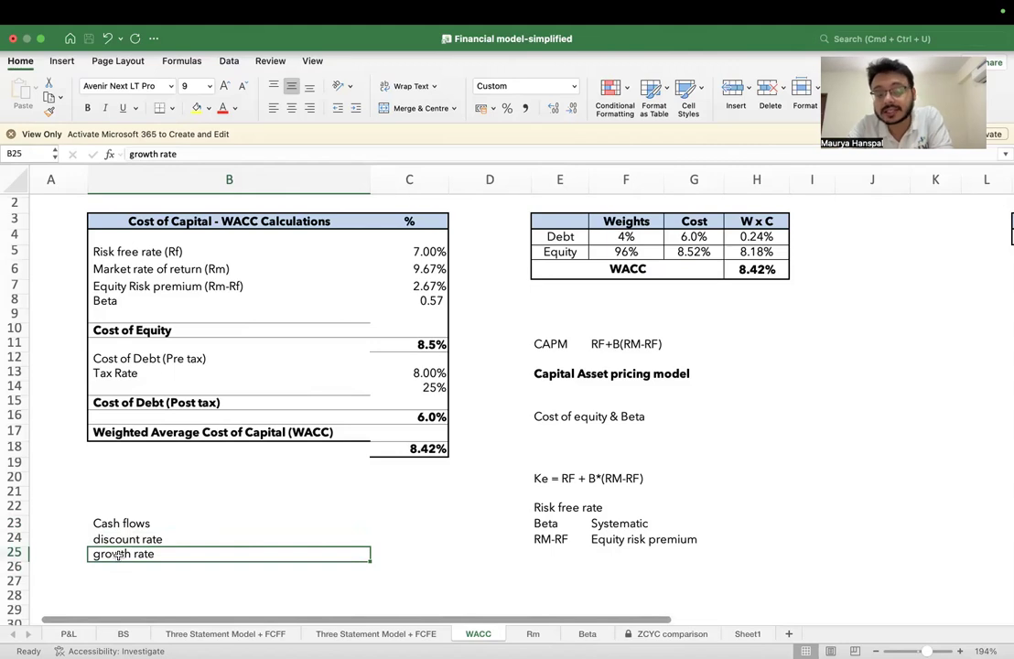
{"action": "left_click_drag", "start_coordinate": [103, 523], "coordinate": [111, 556]}
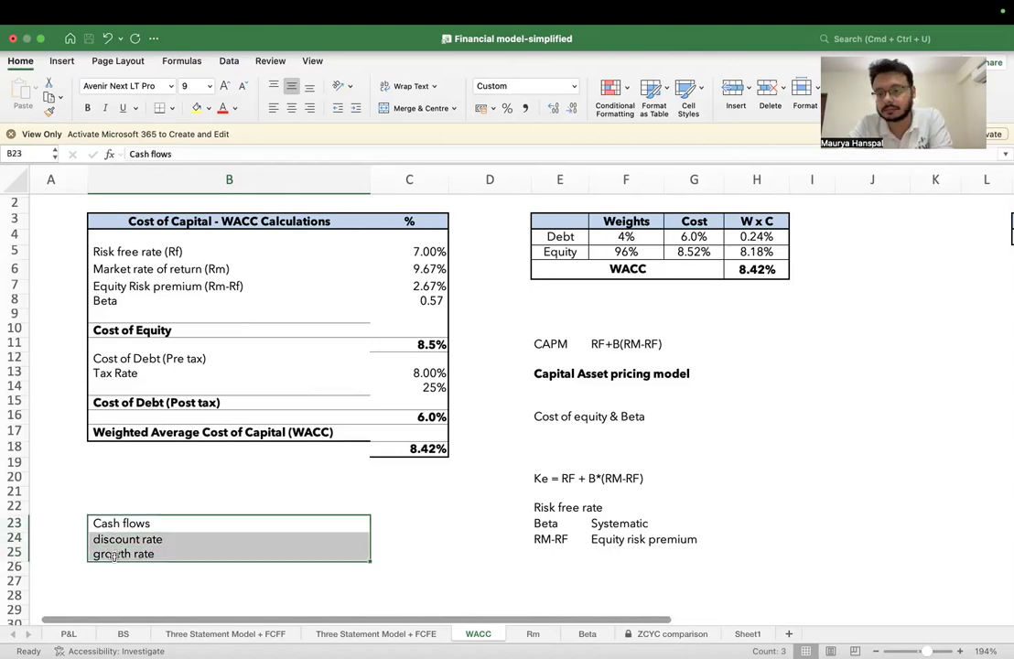
{"action": "left_click", "coordinate": [125, 523]}
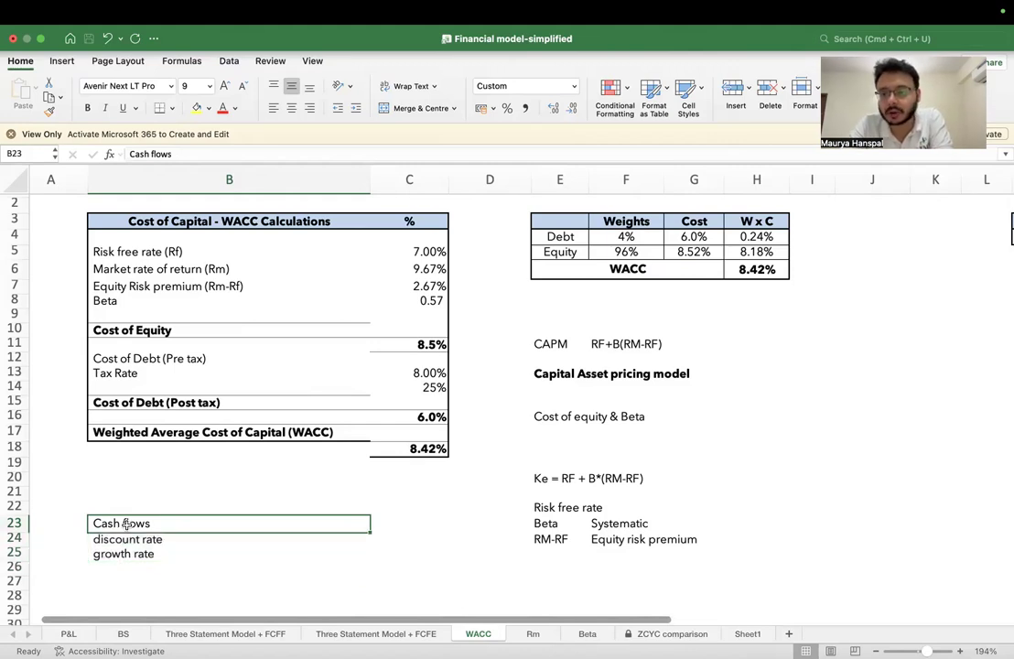
{"action": "key", "text": "Down"}
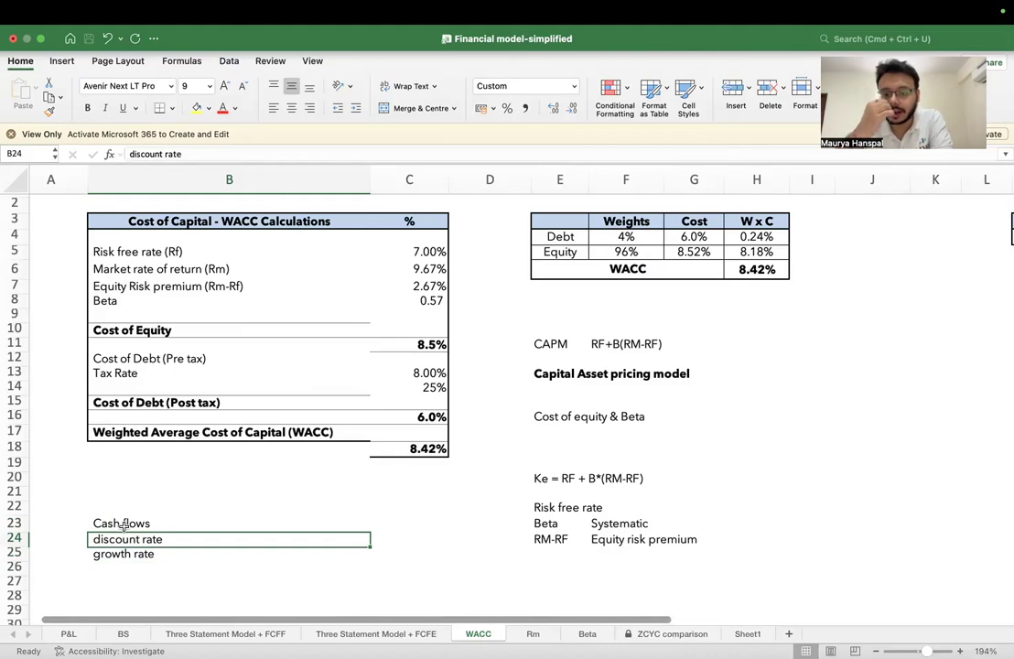
{"action": "left_click", "coordinate": [126, 523]}
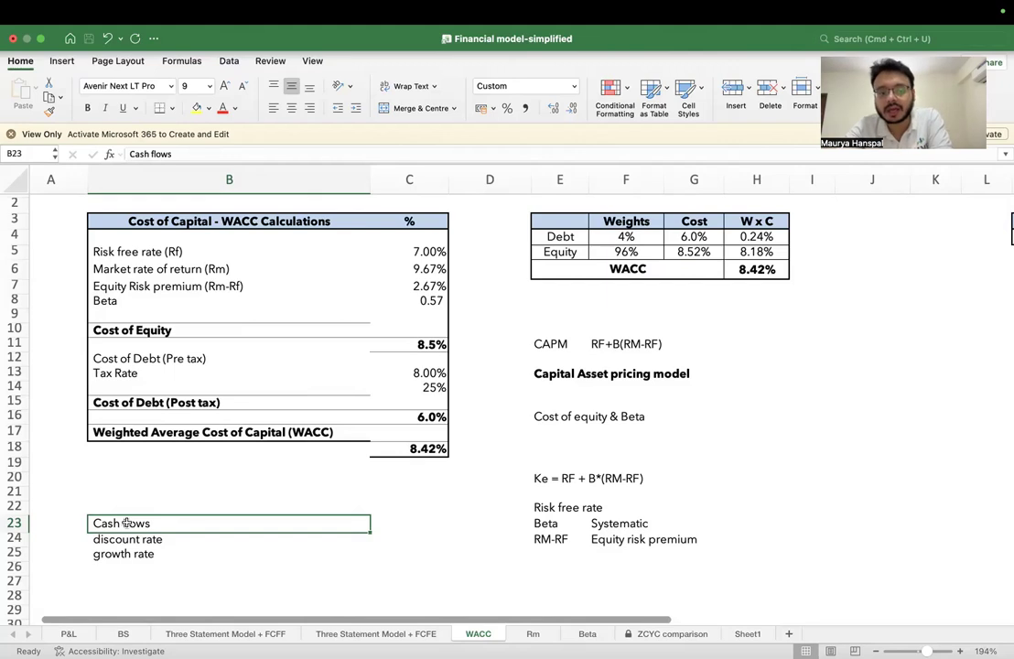
{"action": "left_click", "coordinate": [127, 541]}
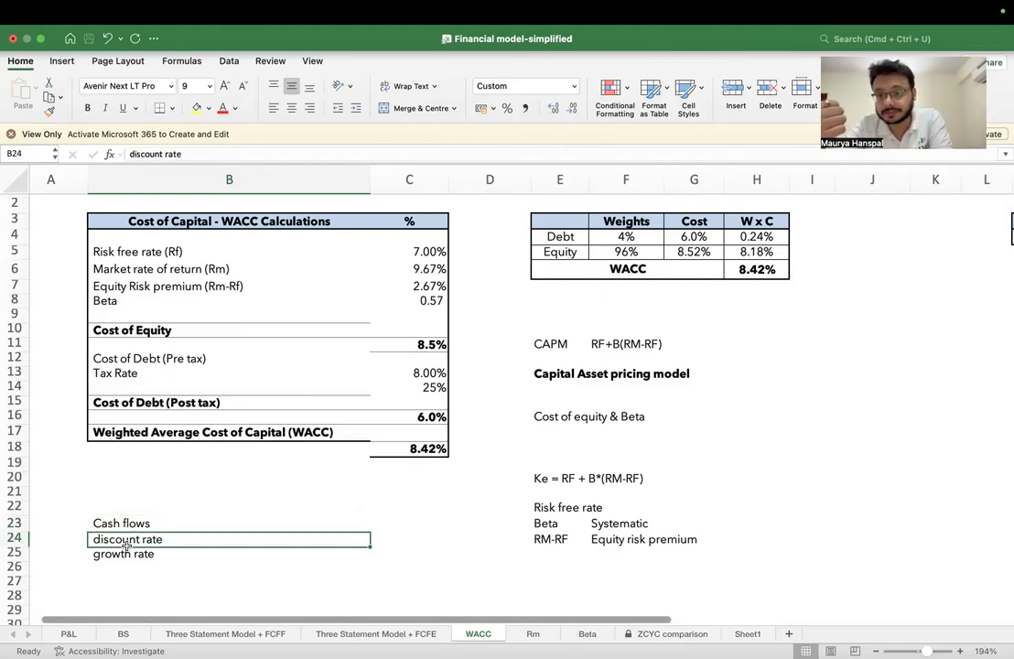
Step: Append "-risk" to the discount rate label in B24 so it reads "discount rate-risk"
{"action": "double_click", "coordinate": [183, 541]}
{"action": "type", "text": "-risk"}
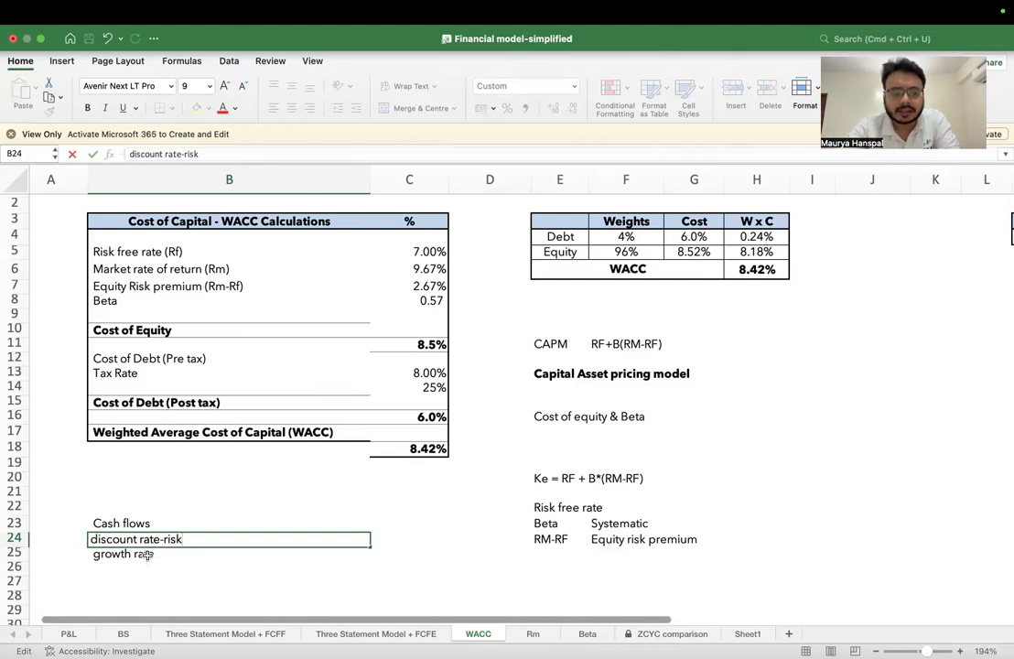
{"action": "left_click", "coordinate": [146, 555]}
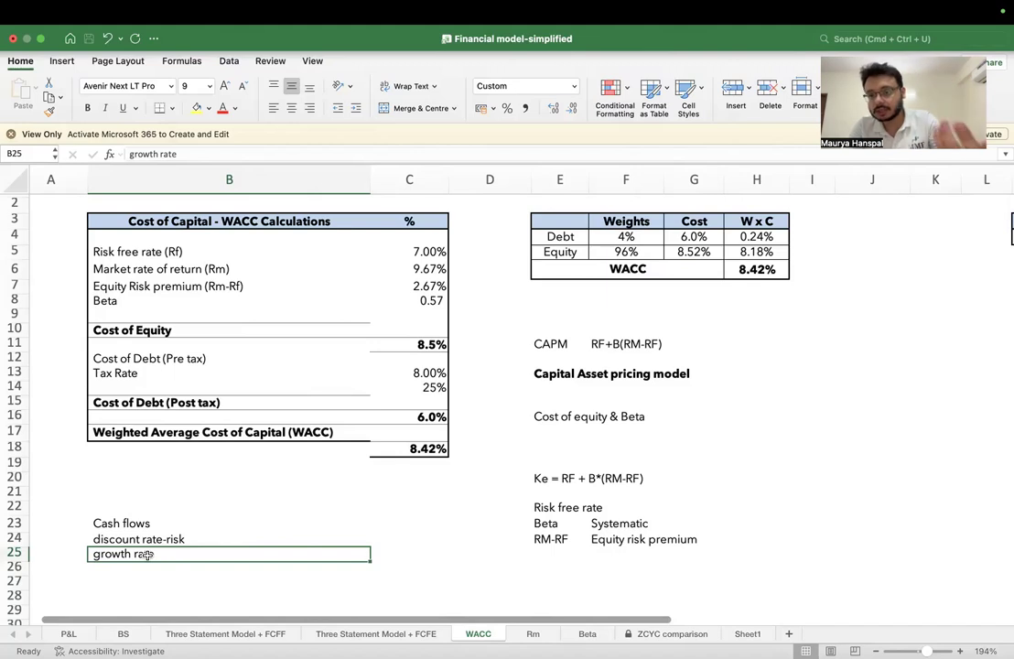
{"action": "left_click", "coordinate": [142, 523]}
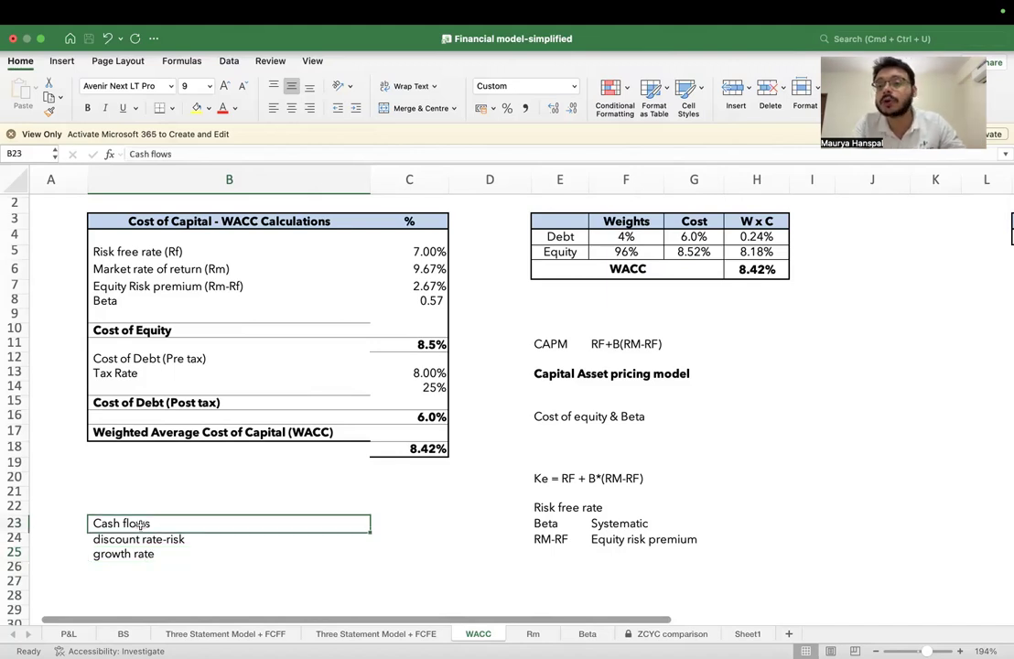
{"action": "left_click", "coordinate": [165, 542]}
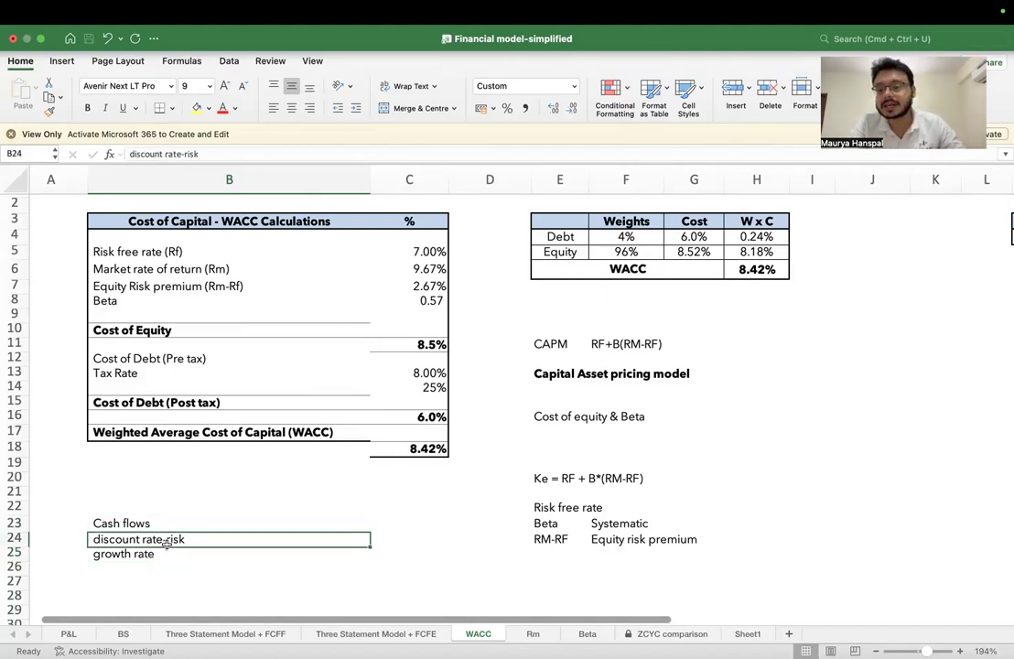
{"action": "left_click", "coordinate": [129, 558]}
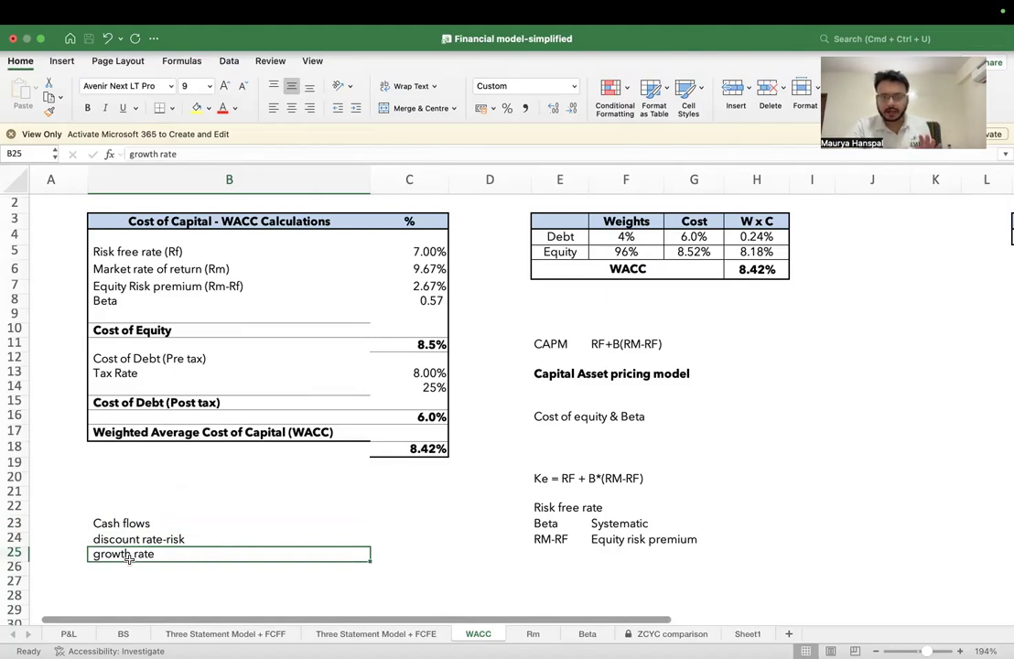
{"action": "left_click", "coordinate": [615, 286]}
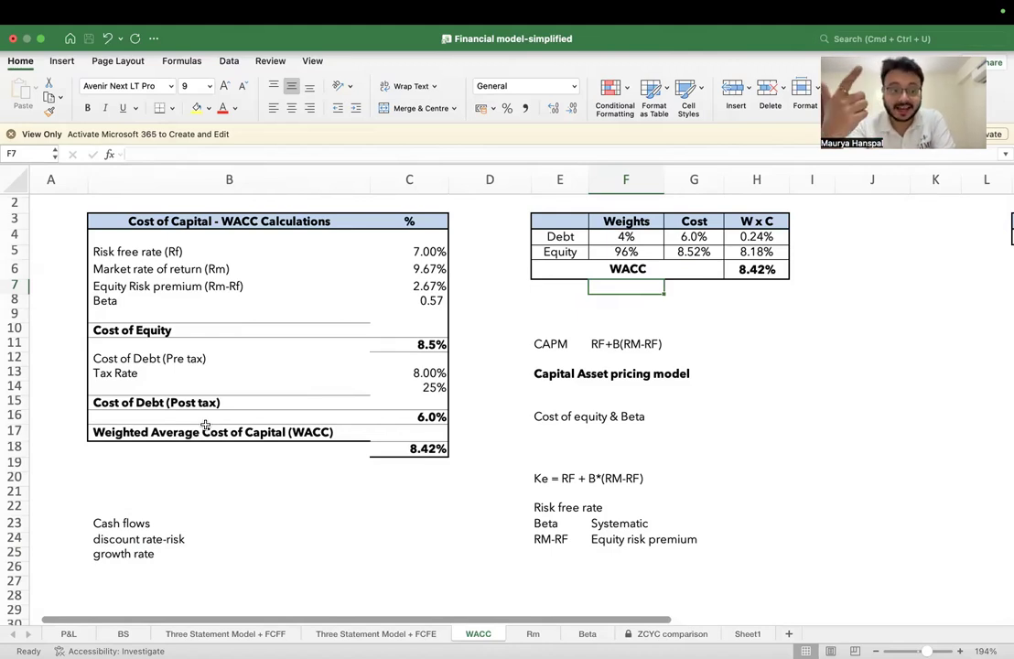
Step: Fill the "Cost of Equity" label in B10 and the "Cost of Debt (Post tax)" label in B15 with yellow
{"action": "left_click", "coordinate": [142, 330]}
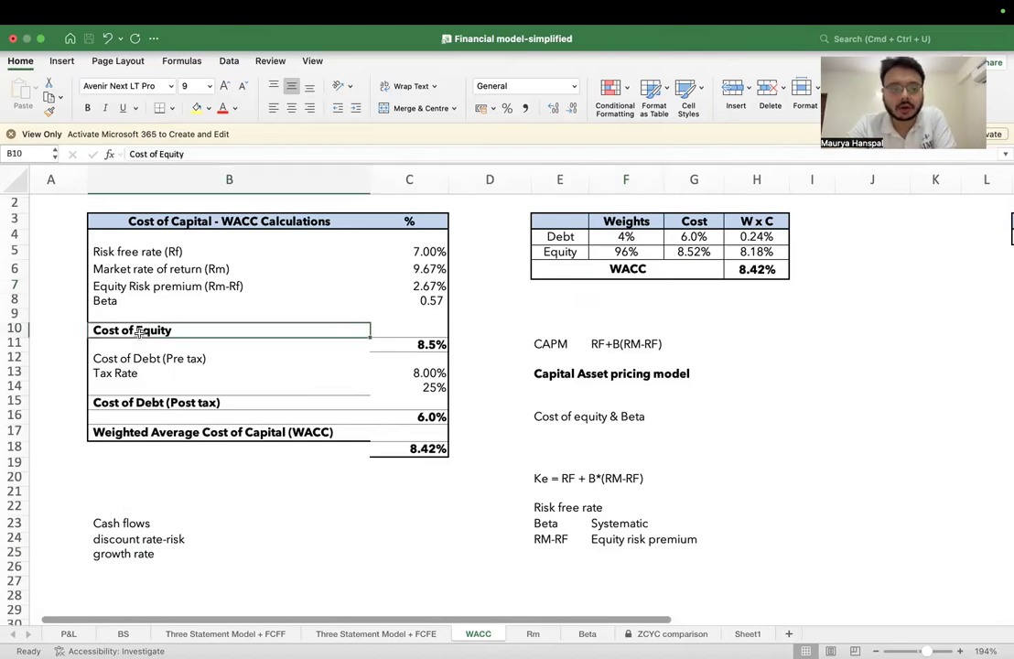
{"action": "left_click", "coordinate": [196, 108]}
{"action": "left_click", "coordinate": [151, 402]}
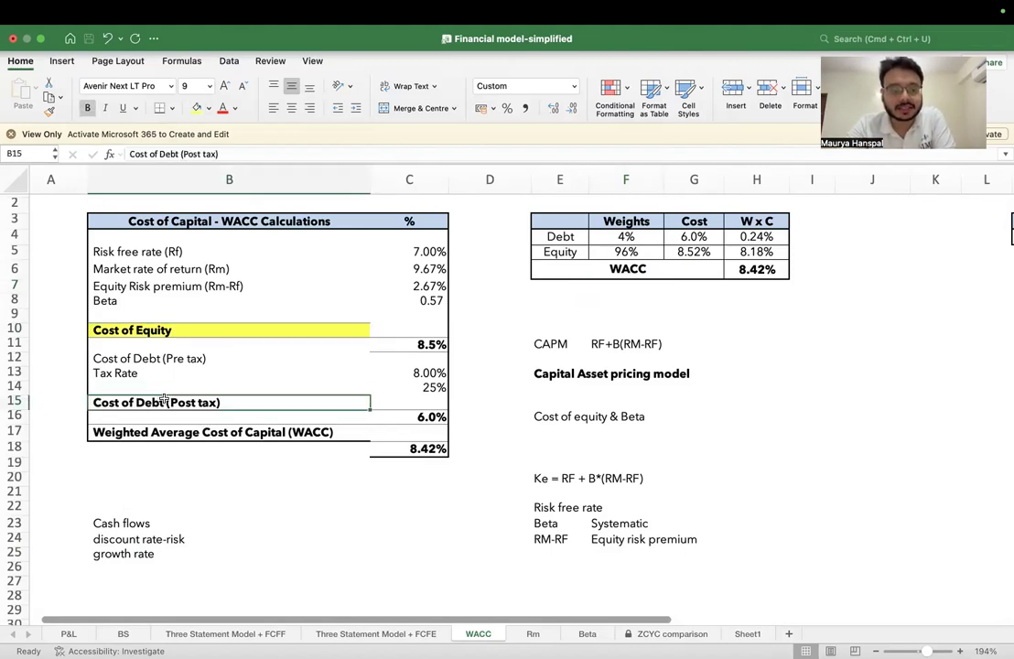
{"action": "left_click", "coordinate": [196, 108]}
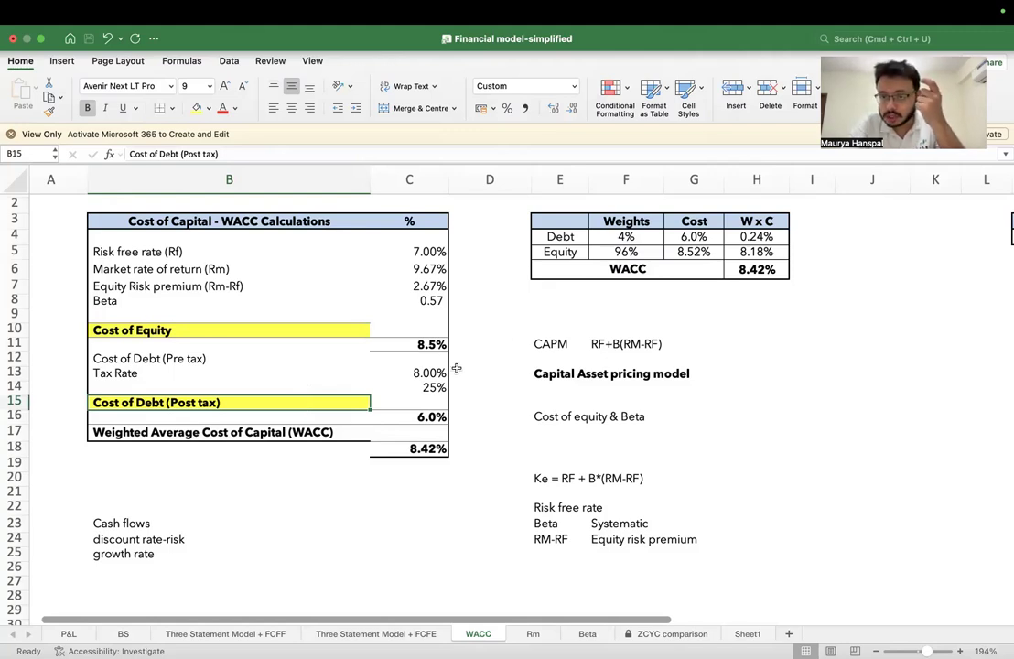
Step: Examine the CAPM label in E11 and the Capital Asset pricing model heading in E13
{"action": "left_click", "coordinate": [544, 318]}
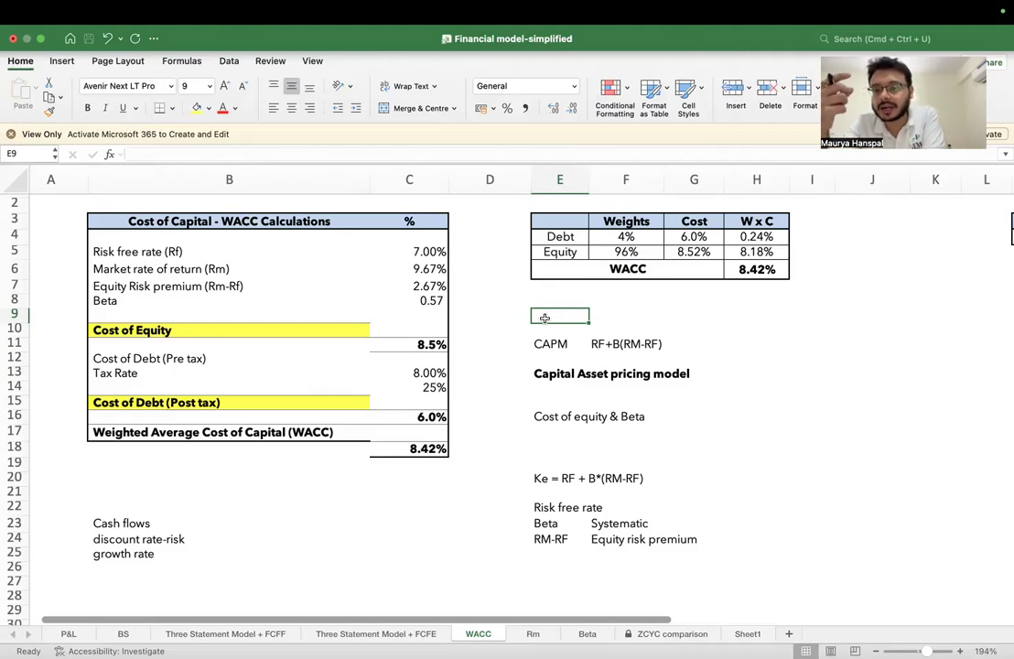
{"action": "left_click", "coordinate": [561, 346]}
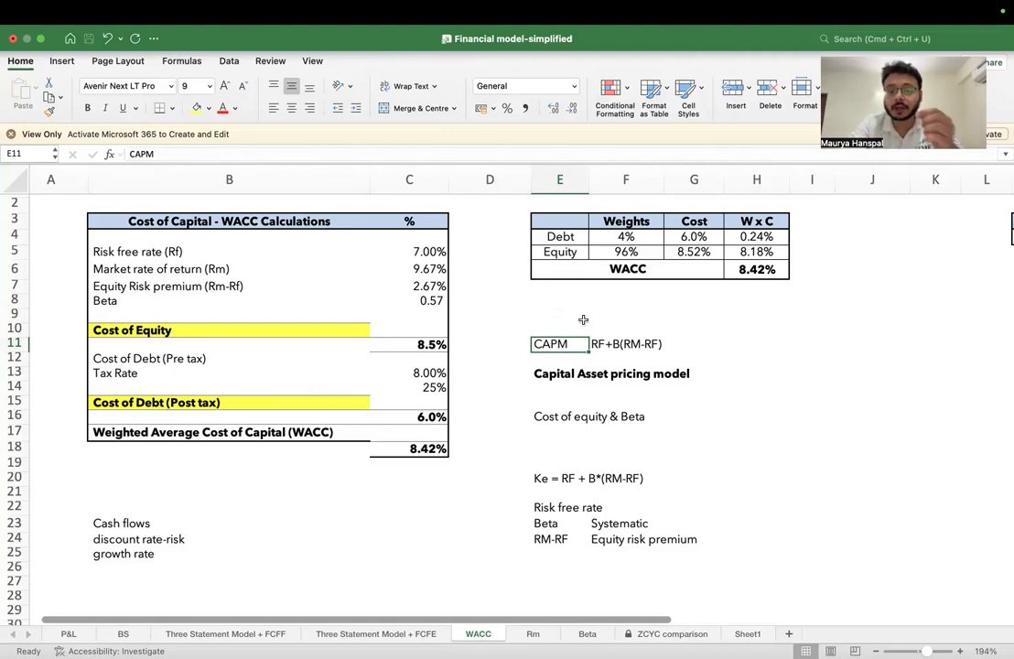
{"action": "left_click", "coordinate": [569, 311]}
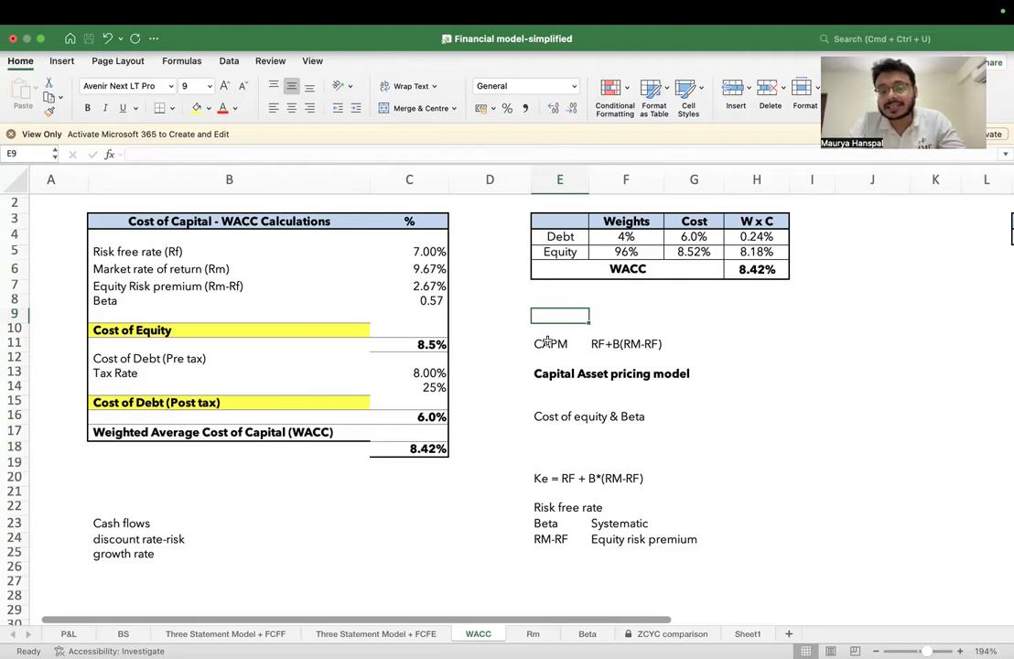
{"action": "left_click", "coordinate": [549, 343]}
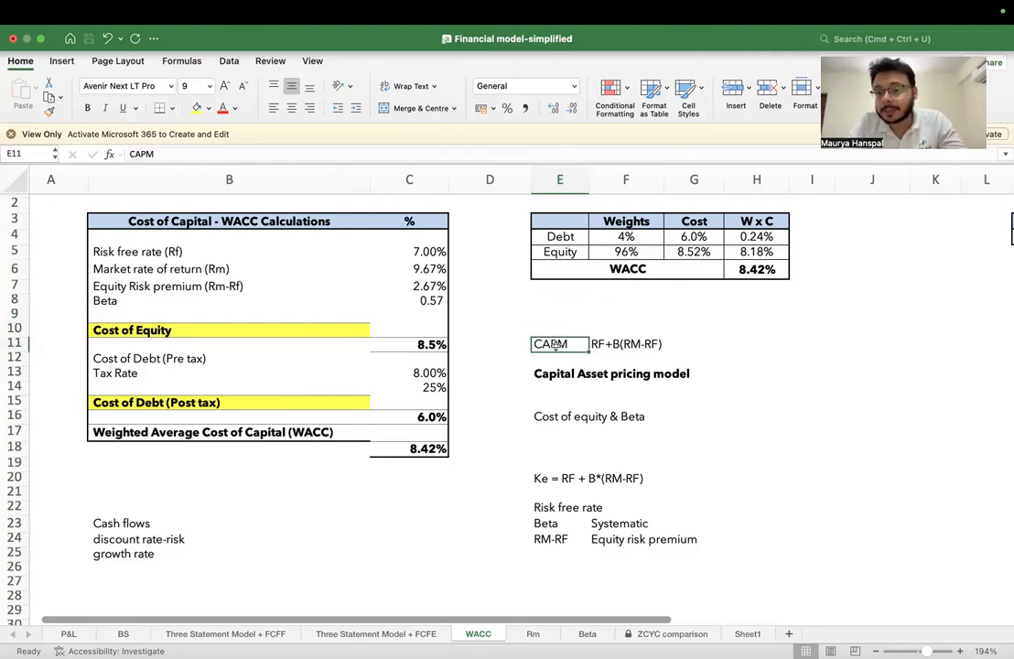
{"action": "left_click", "coordinate": [555, 375]}
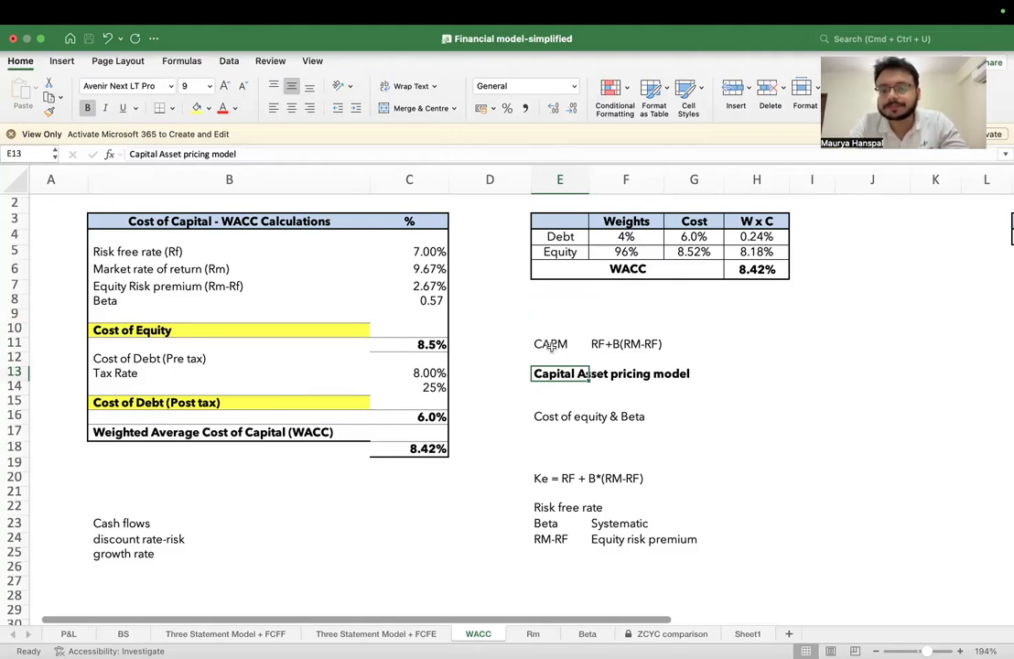
{"action": "left_click", "coordinate": [543, 345]}
{"action": "left_click", "coordinate": [547, 374]}
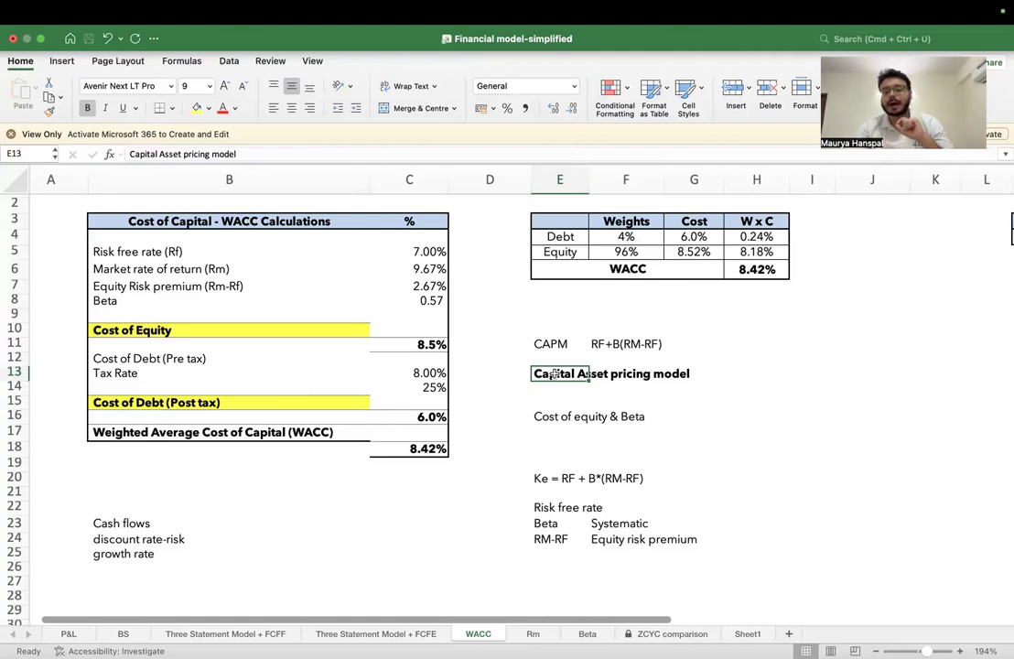
Step: Examine the "Cost of equity & Beta" text in E16 and the Ke formula in E20
{"action": "left_click_drag", "start_coordinate": [544, 420], "coordinate": [619, 422]}
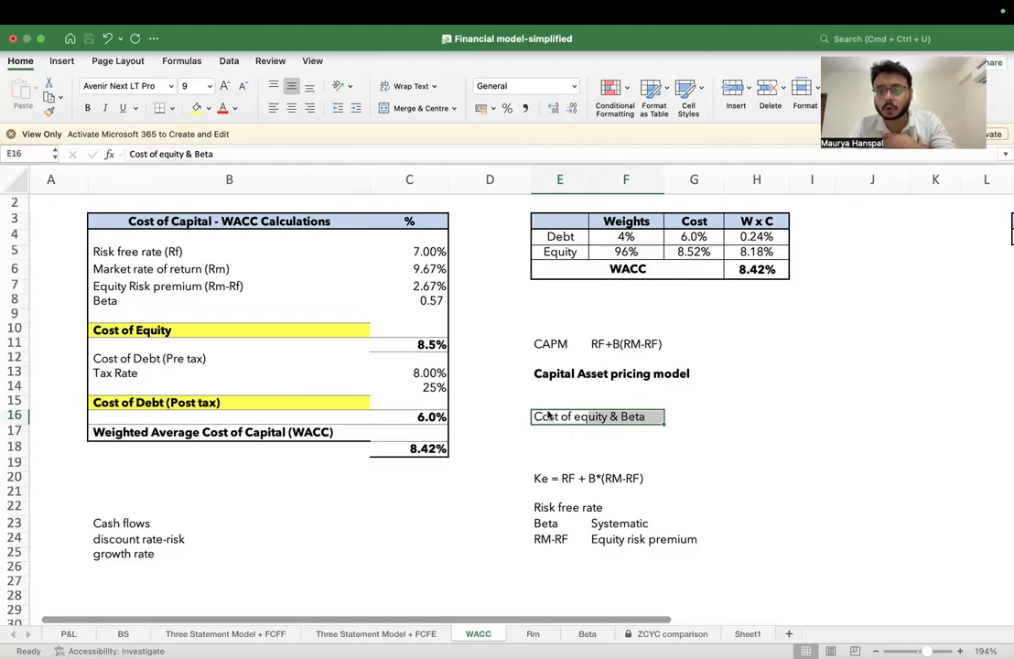
{"action": "left_click", "coordinate": [630, 417]}
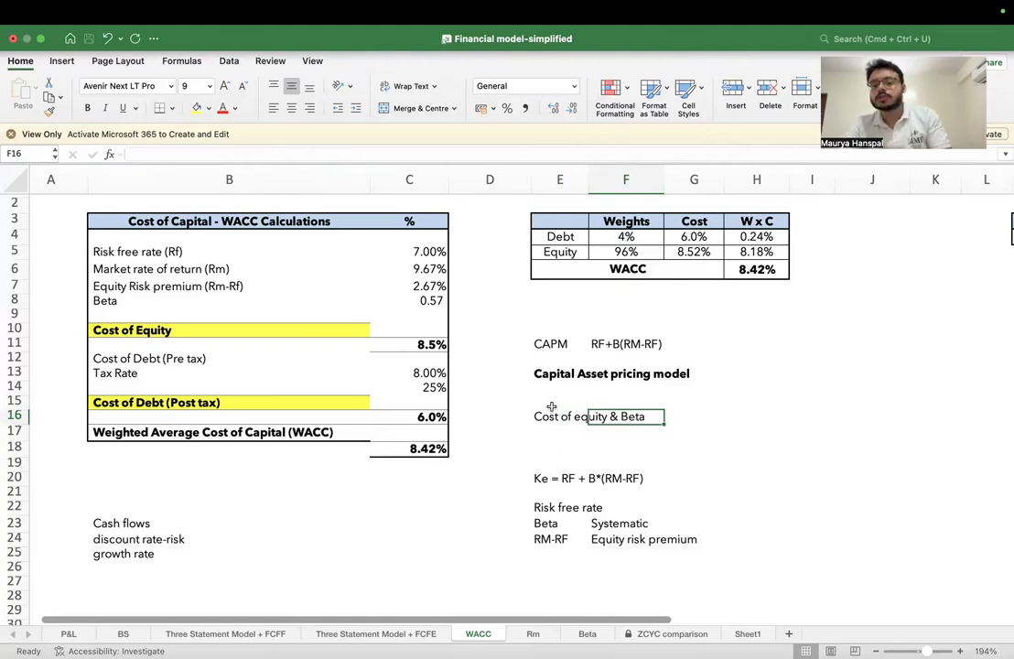
{"action": "left_click_drag", "start_coordinate": [539, 416], "coordinate": [612, 418]}
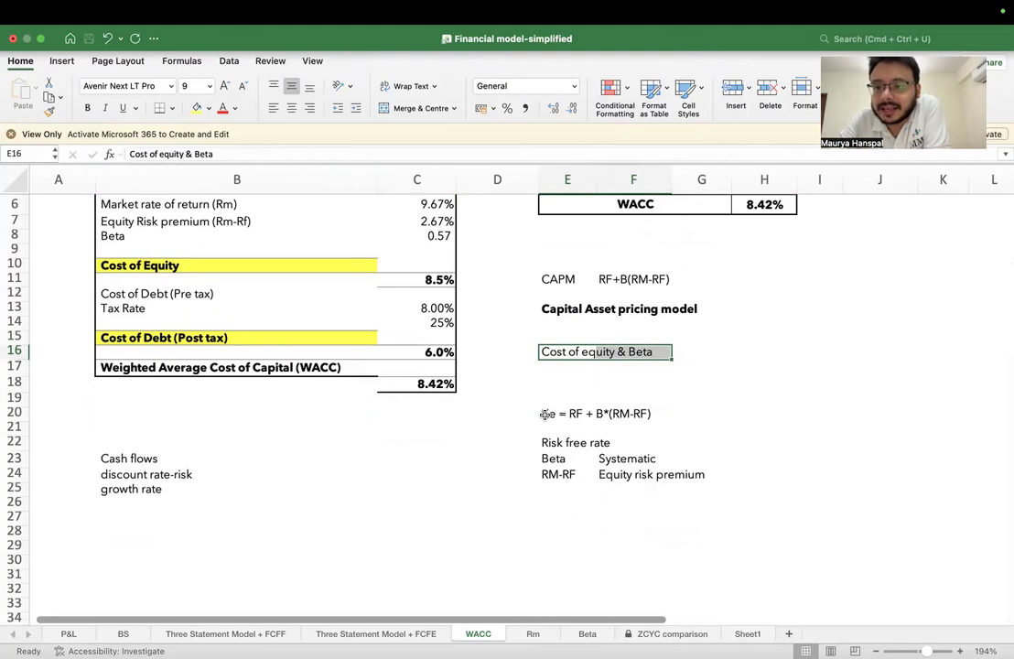
{"action": "left_click", "coordinate": [553, 414]}
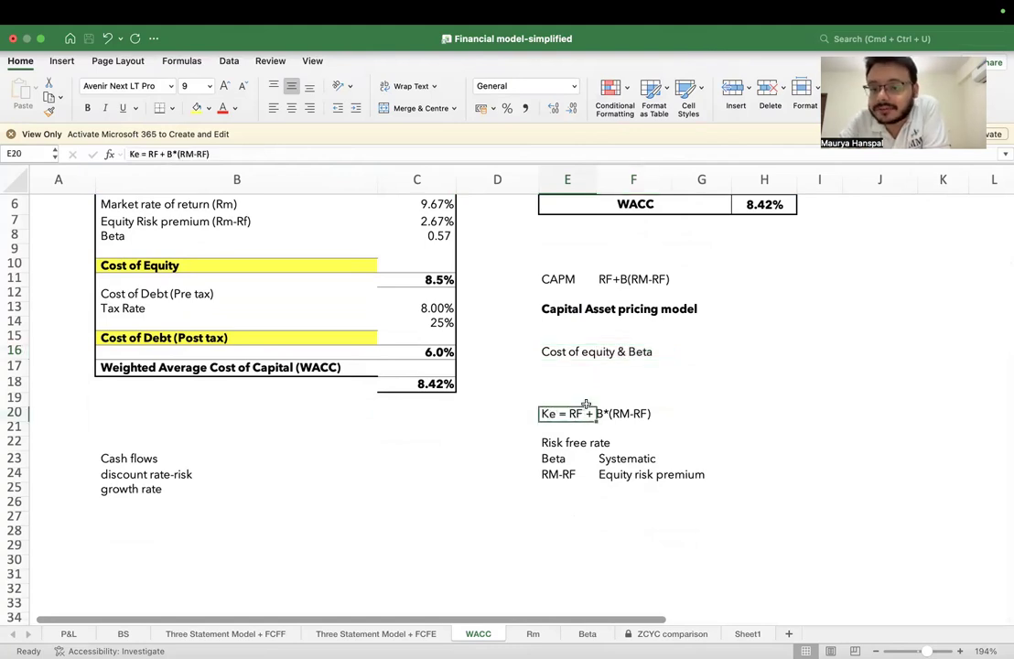
{"action": "left_click", "coordinate": [721, 385]}
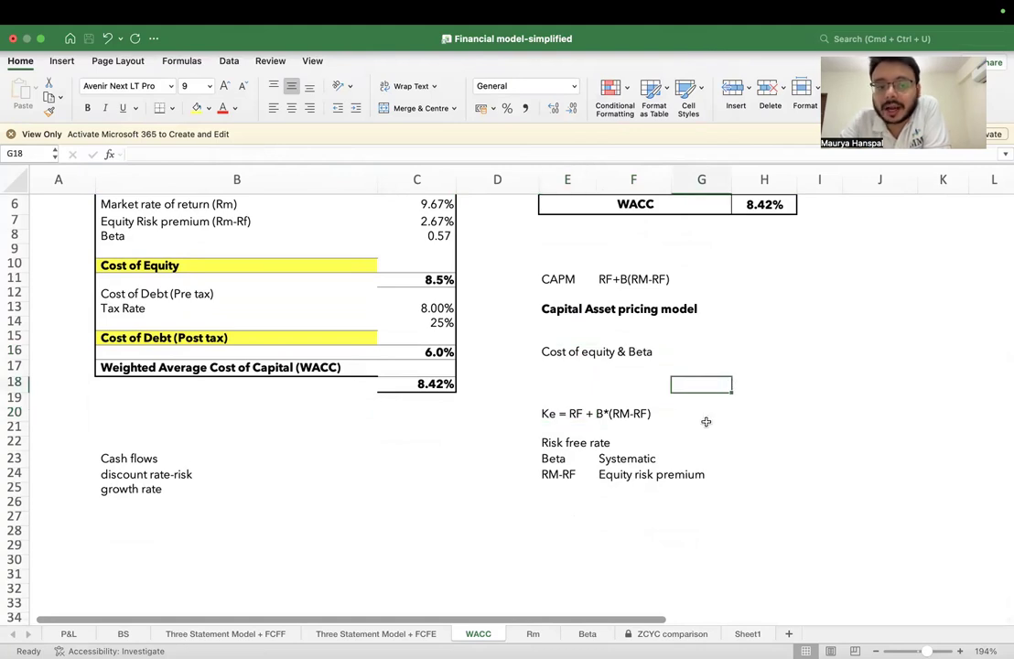
Step: Enter the symbols "RF" in D22 and "B" in D23 beside the risk free rate and Beta labels
{"action": "scroll", "coordinate": [705, 422], "scroll_direction": "up", "scroll_amount": 5}
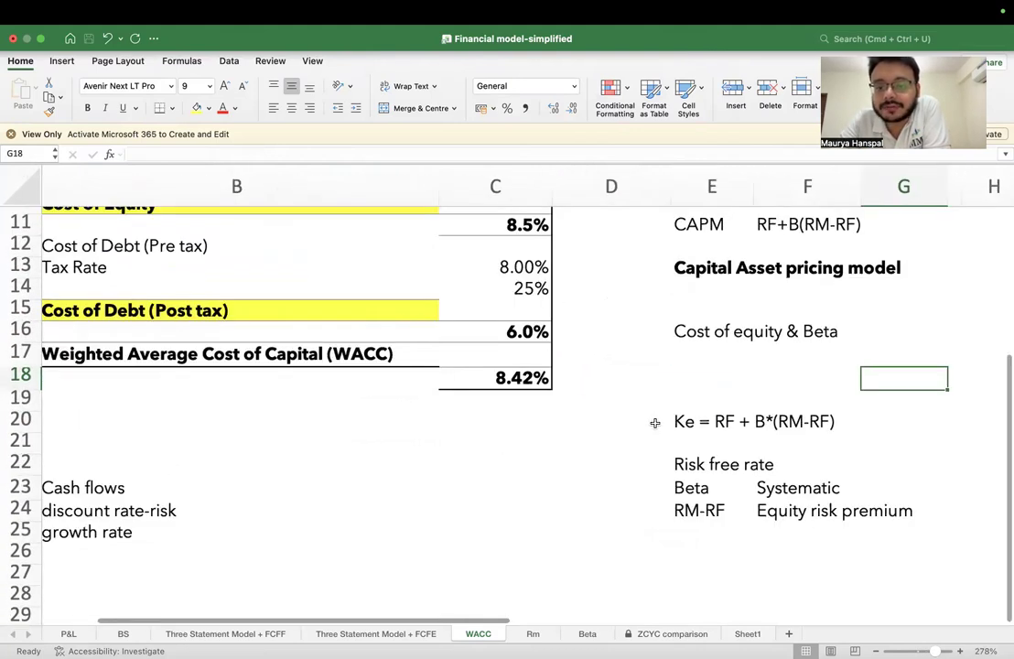
{"action": "scroll", "coordinate": [655, 422], "scroll_direction": "right", "scroll_amount": 3}
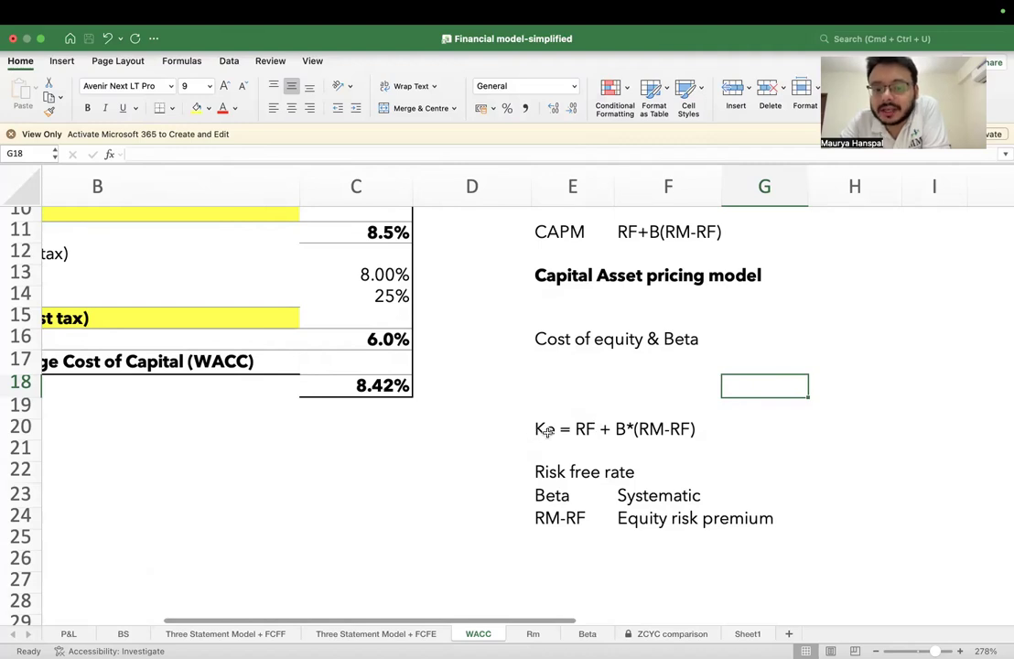
{"action": "left_click", "coordinate": [499, 470]}
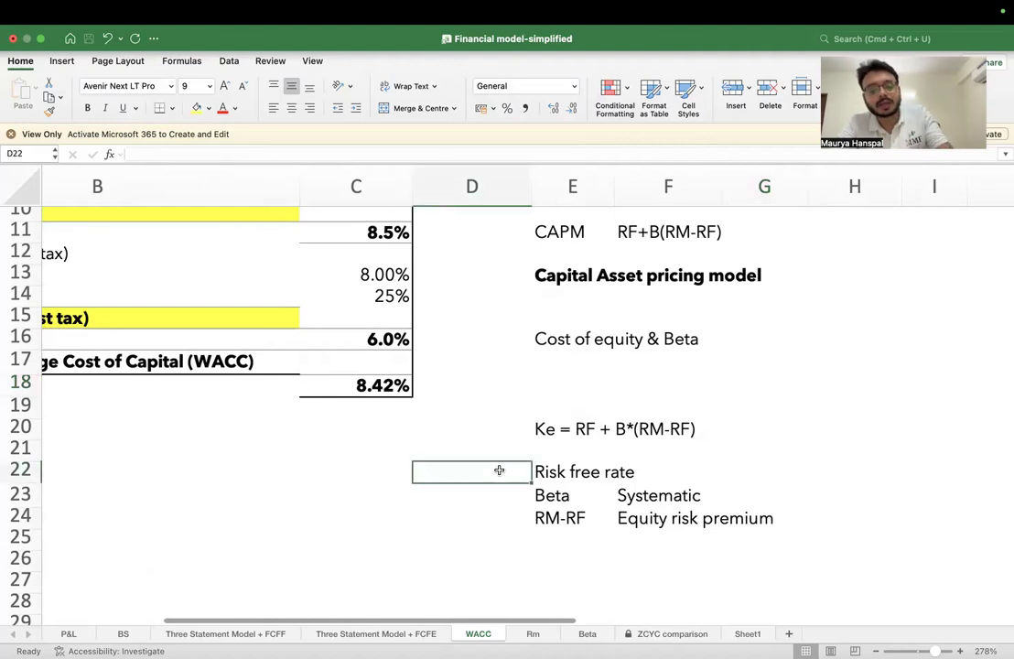
{"action": "type", "text": "RF"}
{"action": "key", "text": "Return"}
{"action": "type", "text": "B"}
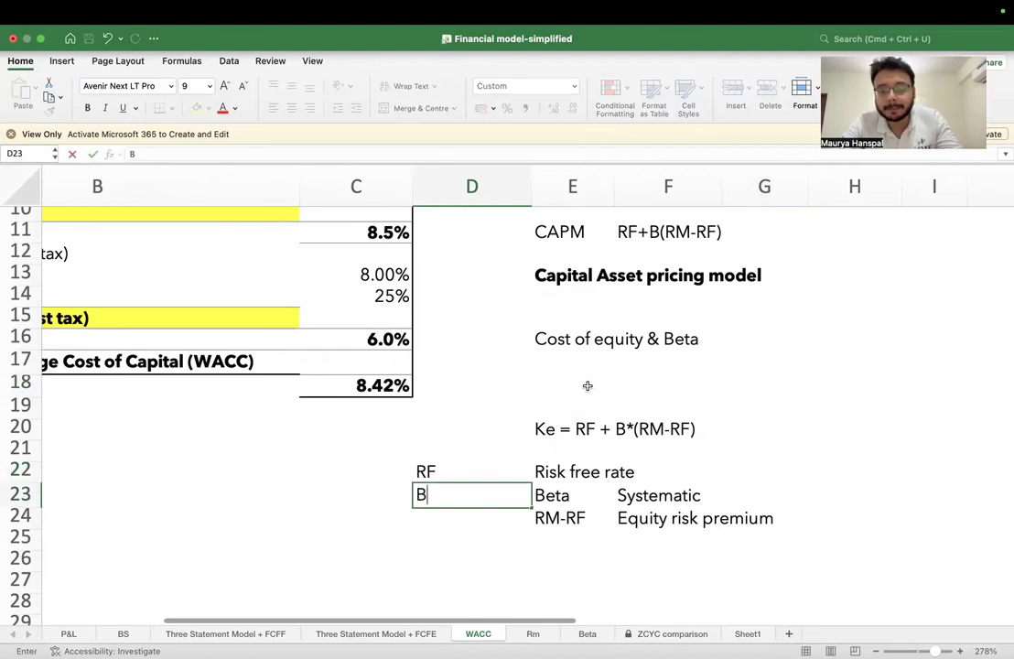
{"action": "key", "text": "Return"}
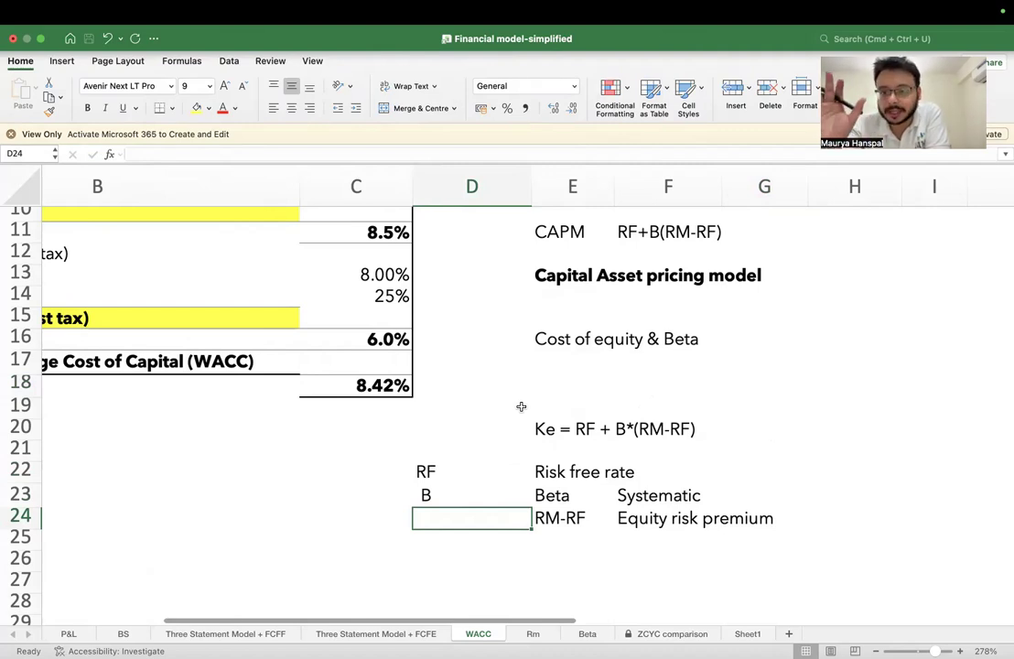
Step: Enter "10 Year bond yield" in G22 on the Risk free rate row
{"action": "left_click", "coordinate": [558, 471]}
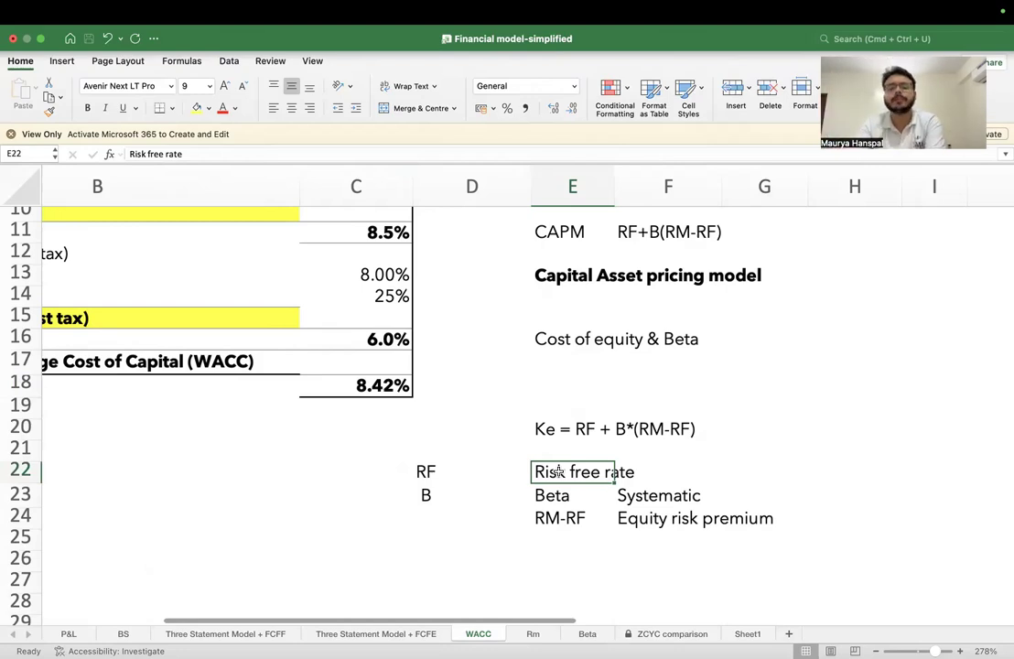
{"action": "left_click", "coordinate": [703, 468]}
{"action": "left_click", "coordinate": [759, 472]}
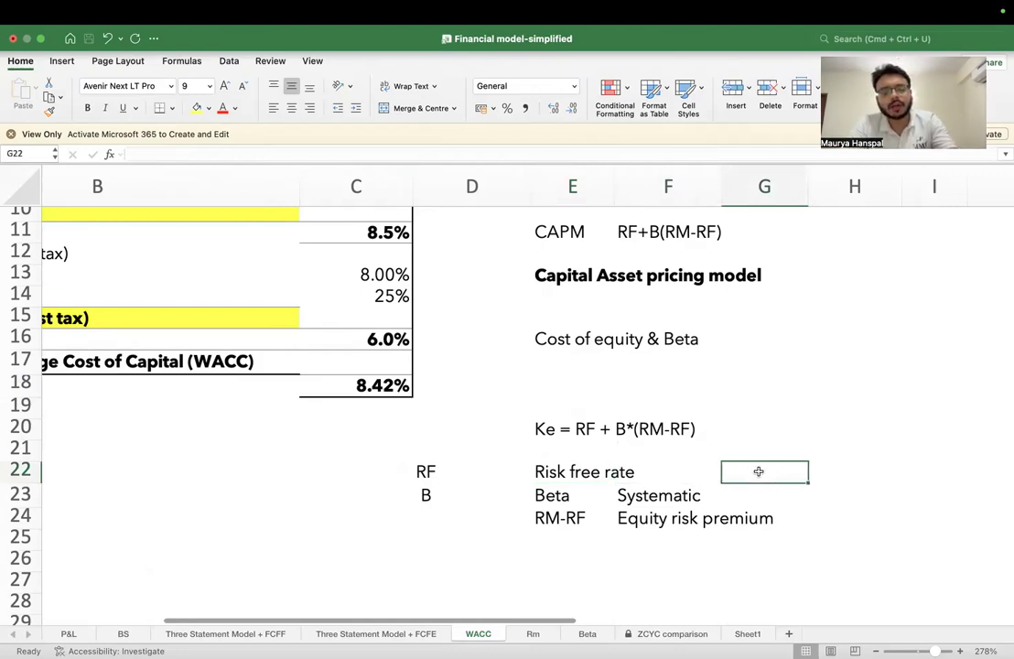
{"action": "type", "text": "10 Y"}
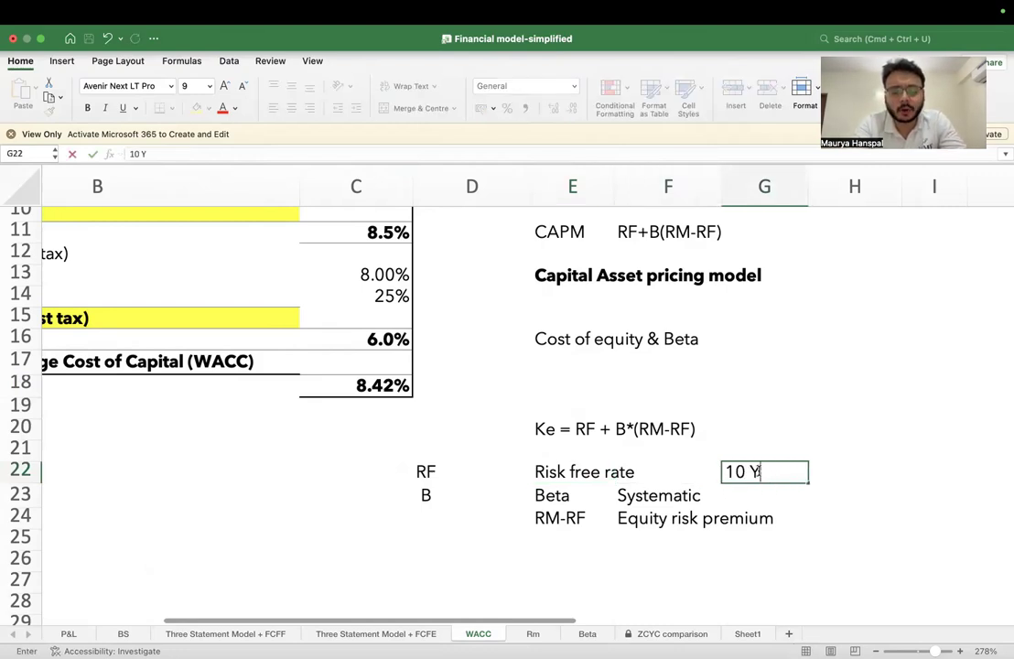
{"action": "type", "text": "ear bonf"}
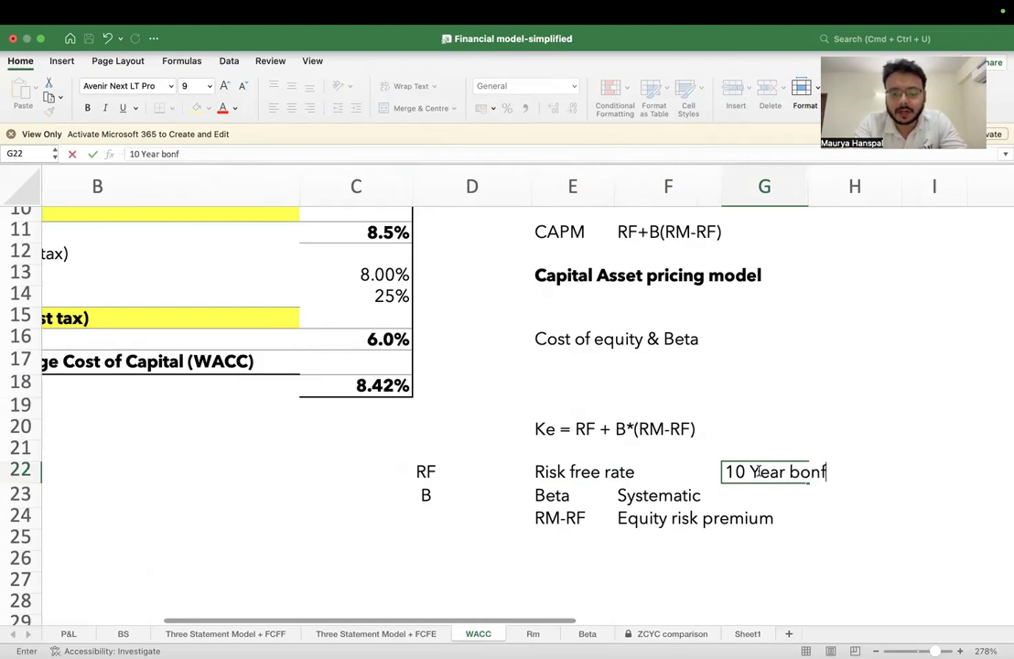
{"action": "key", "text": "BackSpace"}
{"action": "type", "text": "d y"}
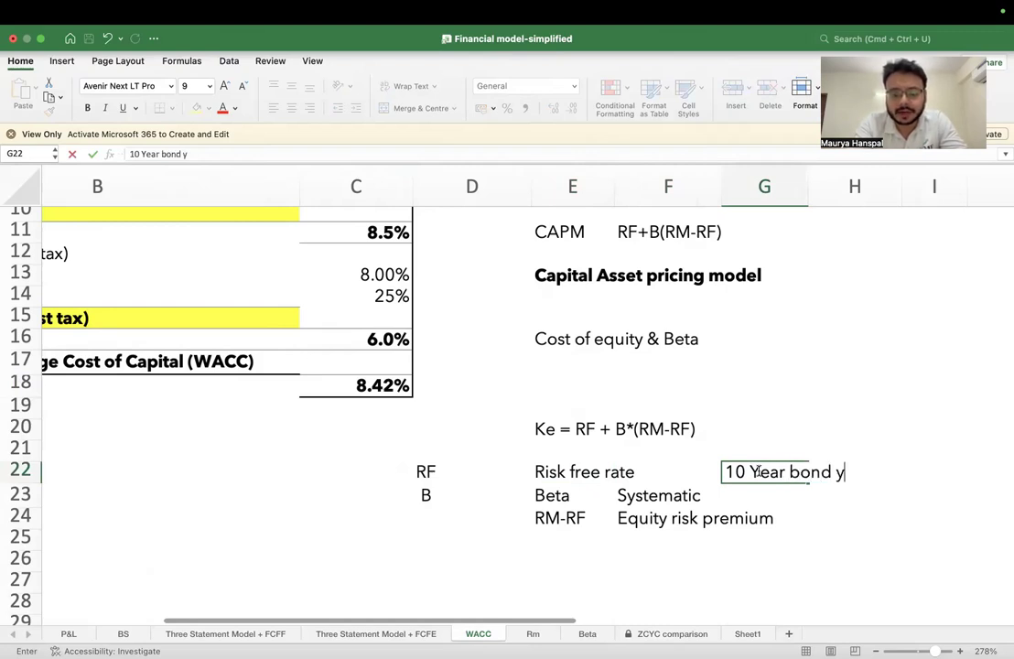
{"action": "type", "text": "ield"}
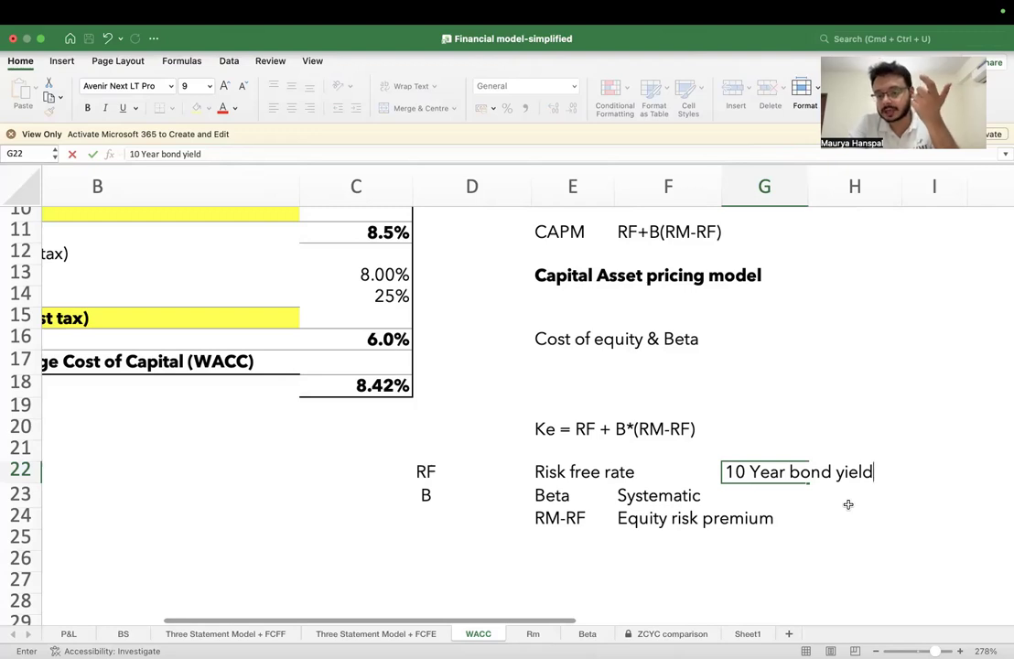
Step: Add the note "duration" in I22, after the bond yield note
{"action": "left_click", "coordinate": [949, 472]}
{"action": "type", "text": "du"}
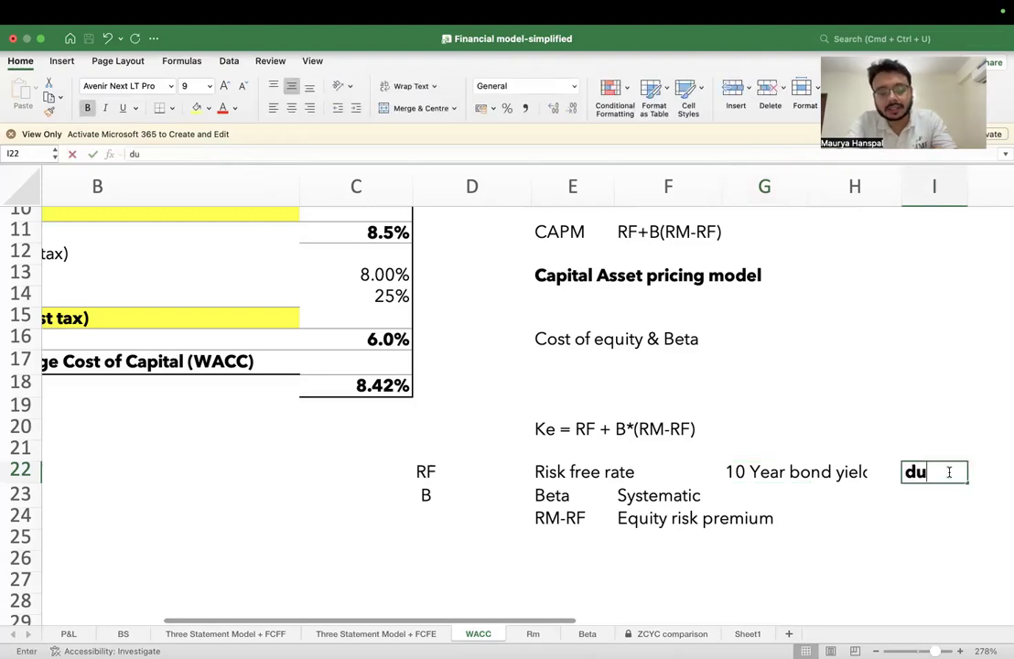
{"action": "type", "text": "ration"}
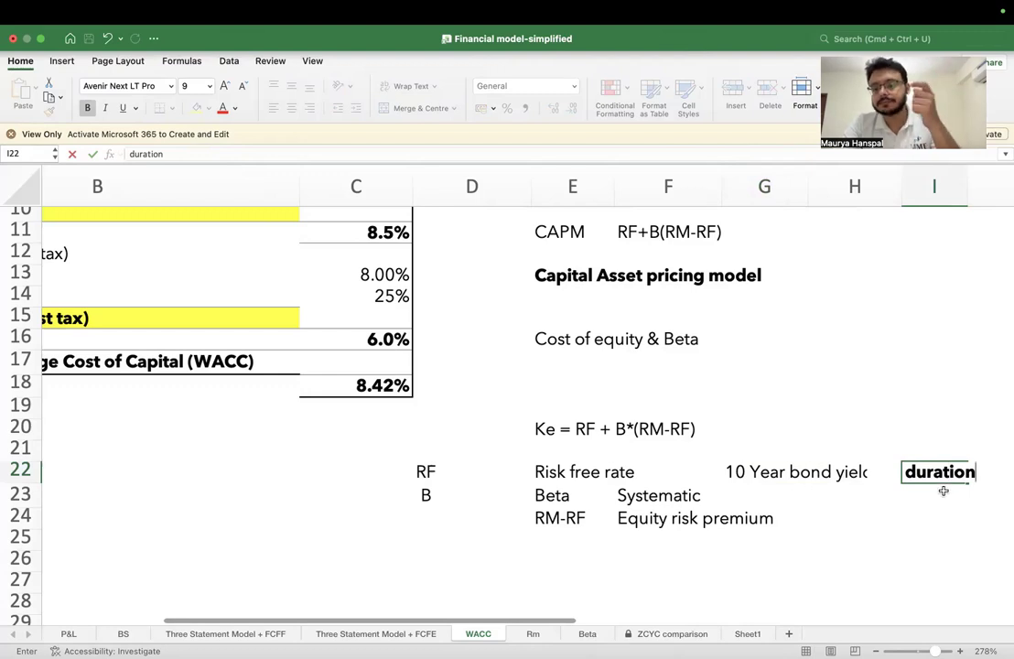
{"action": "left_click", "coordinate": [920, 514]}
{"action": "left_click", "coordinate": [947, 471]}
Step: Widen column I so the whole "duration" text fits inside its cell
{"action": "scroll", "coordinate": [943, 468], "scroll_direction": "right", "scroll_amount": 3}
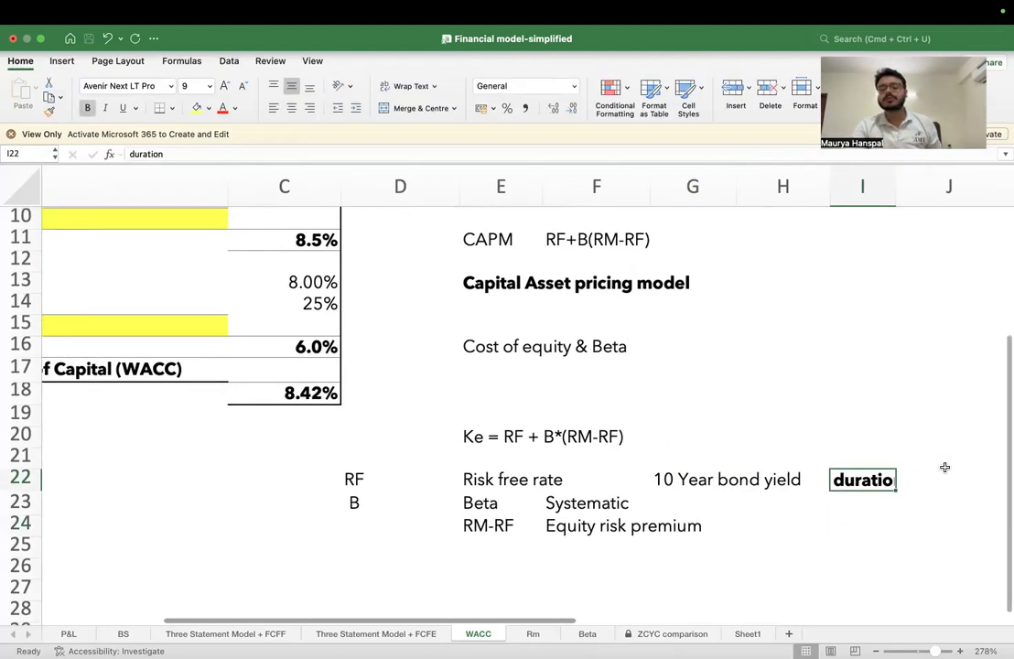
{"action": "left_click", "coordinate": [192, 154]}
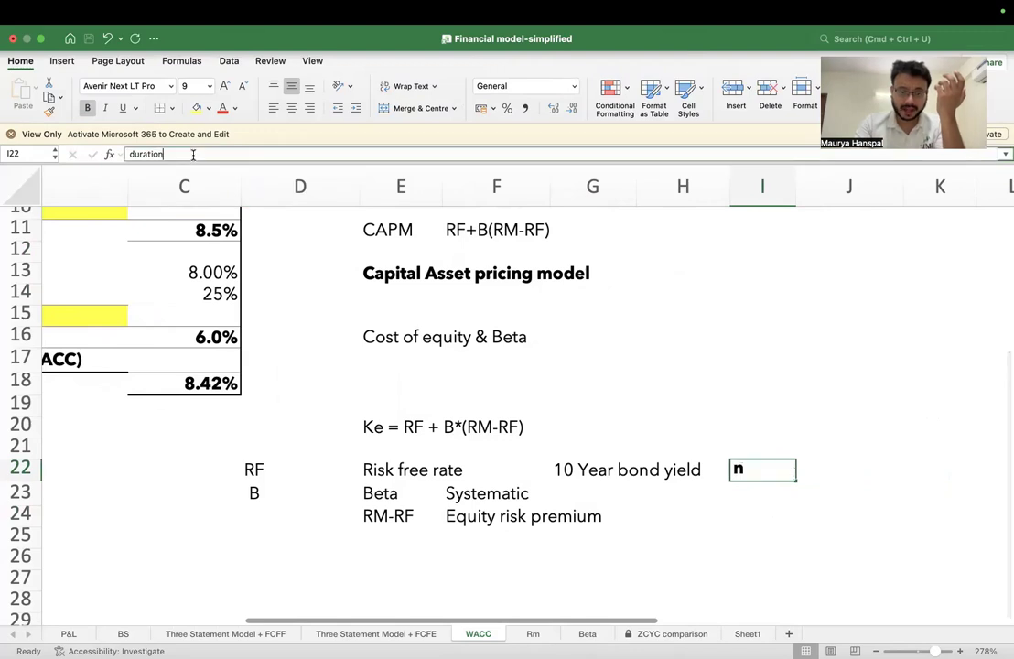
{"action": "left_click", "coordinate": [894, 296]}
{"action": "left_click_drag", "start_coordinate": [794, 178], "coordinate": [854, 177]}
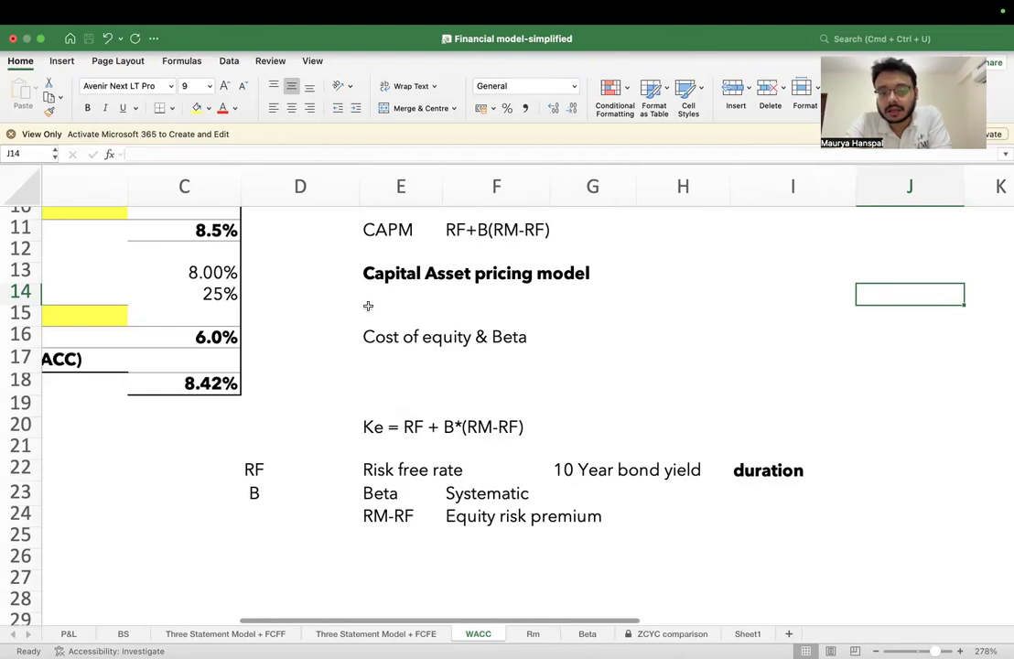
Step: Review the RF and Risk free rate entries in row 22 and the Beta entries in row 23
{"action": "left_click", "coordinate": [363, 473]}
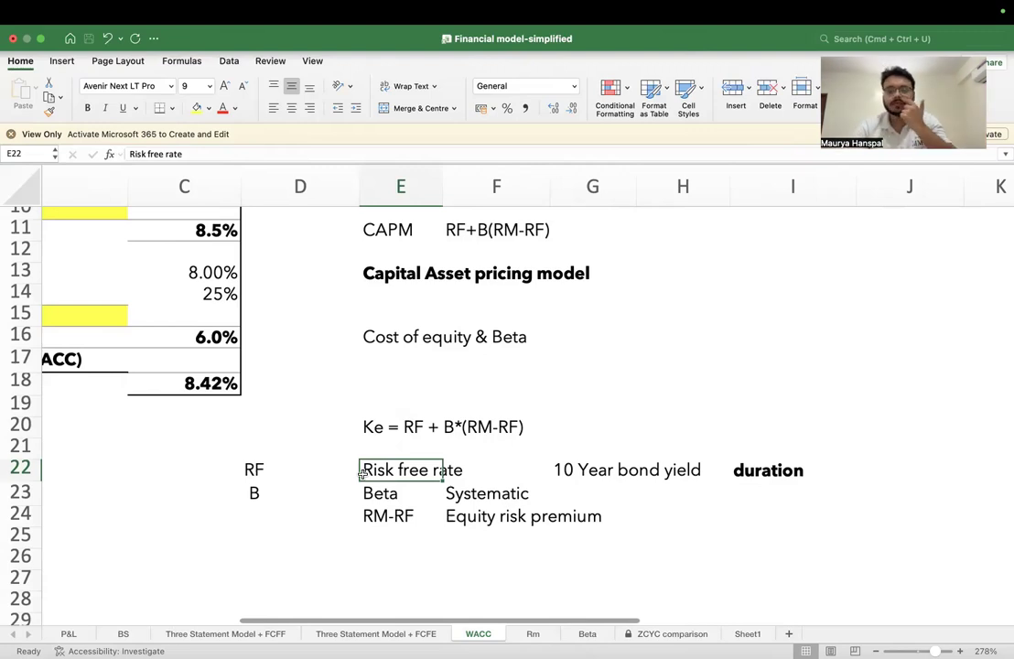
{"action": "left_click", "coordinate": [288, 465]}
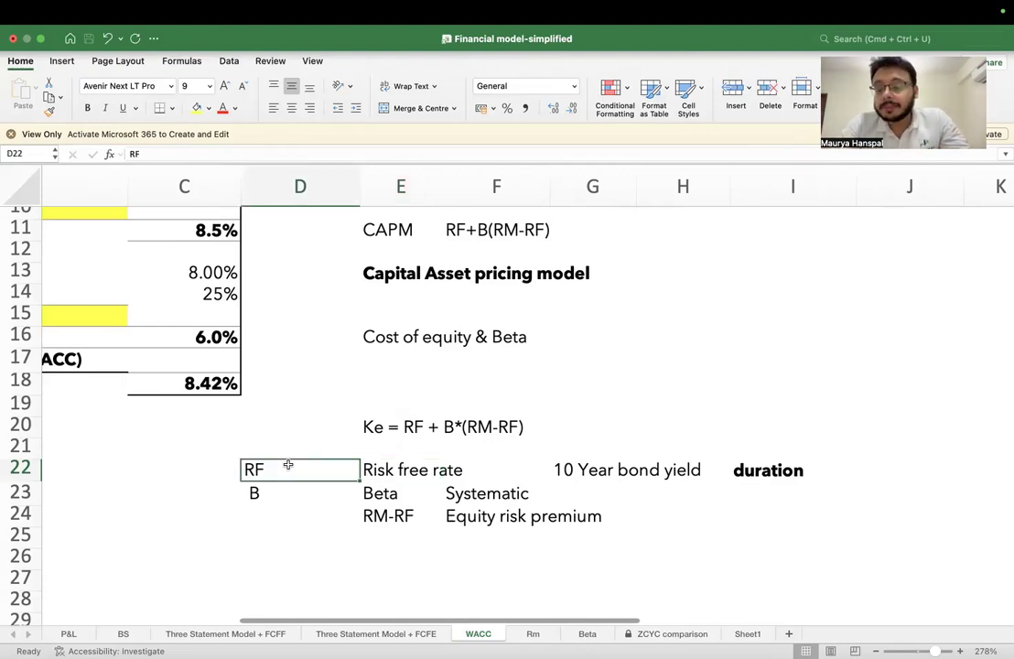
{"action": "left_click", "coordinate": [21, 493]}
{"action": "left_click", "coordinate": [209, 445]}
{"action": "scroll", "coordinate": [219, 441], "scroll_direction": "down", "scroll_amount": 2}
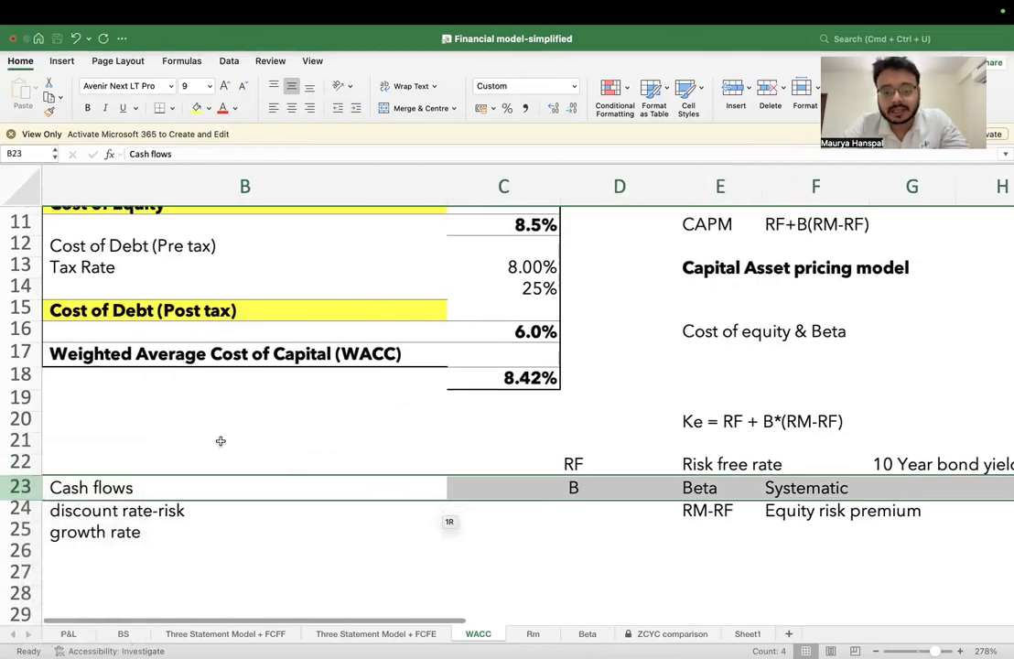
{"action": "scroll", "coordinate": [219, 441], "scroll_direction": "right", "scroll_amount": 3}
{"action": "scroll", "coordinate": [220, 441], "scroll_direction": "left", "scroll_amount": 1}
{"action": "scroll", "coordinate": [219, 441], "scroll_direction": "right", "scroll_amount": 2}
{"action": "scroll", "coordinate": [219, 441], "scroll_direction": "down", "scroll_amount": 3}
{"action": "scroll", "coordinate": [220, 441], "scroll_direction": "left", "scroll_amount": 2}
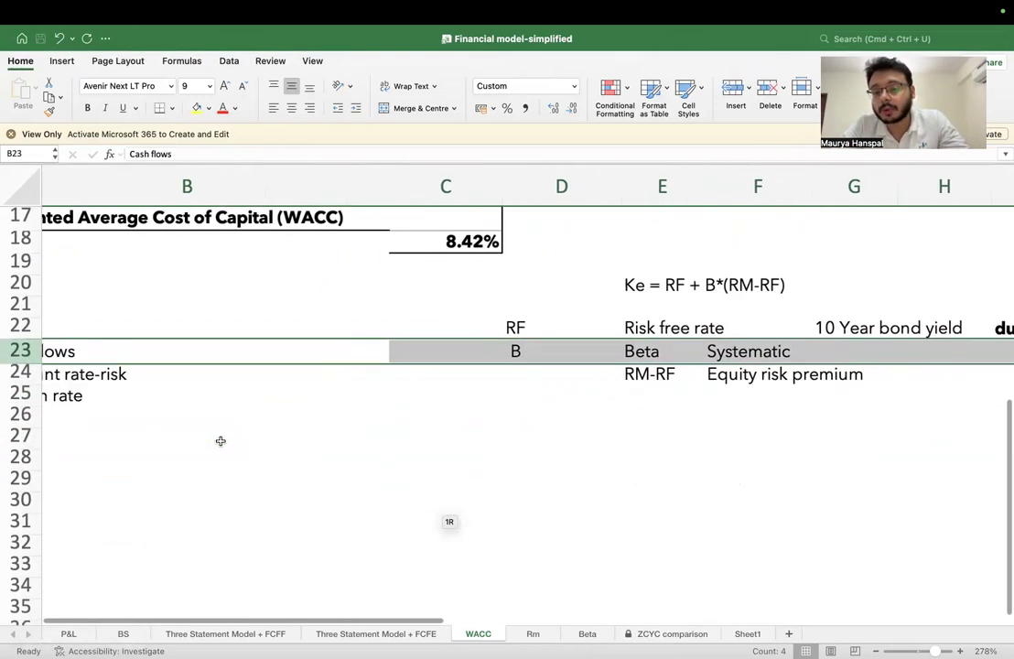
{"action": "scroll", "coordinate": [555, 577], "scroll_direction": "right", "scroll_amount": 1}
{"action": "left_click", "coordinate": [554, 578]}
Step: Enter "Default spread" in J22, next to the duration note
{"action": "scroll", "coordinate": [555, 578], "scroll_direction": "right", "scroll_amount": 3}
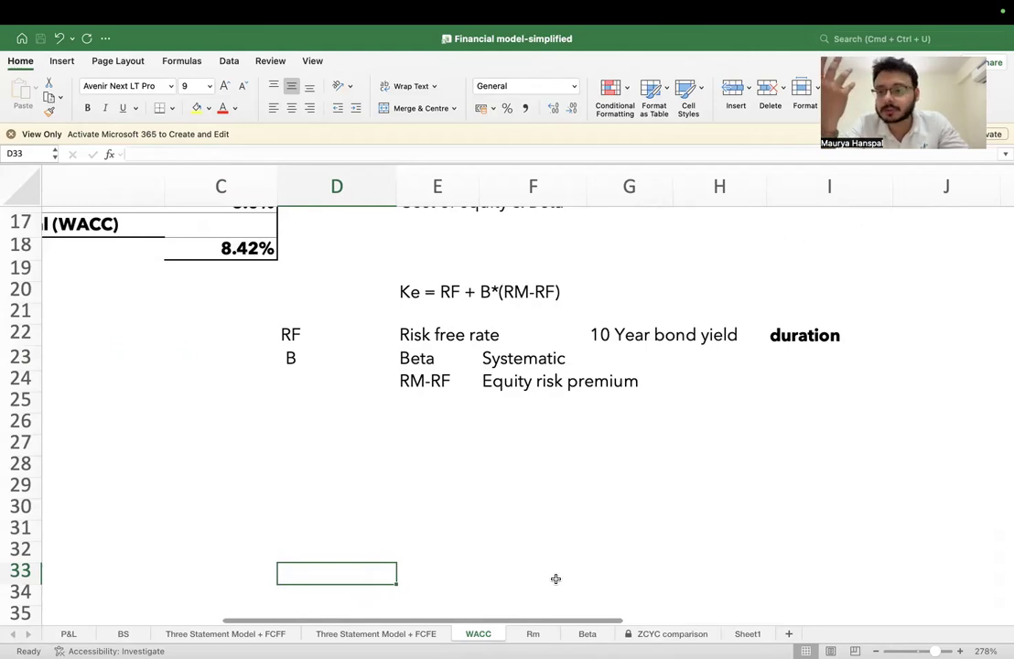
{"action": "scroll", "coordinate": [555, 579], "scroll_direction": "right", "scroll_amount": 2}
{"action": "left_click", "coordinate": [841, 343]}
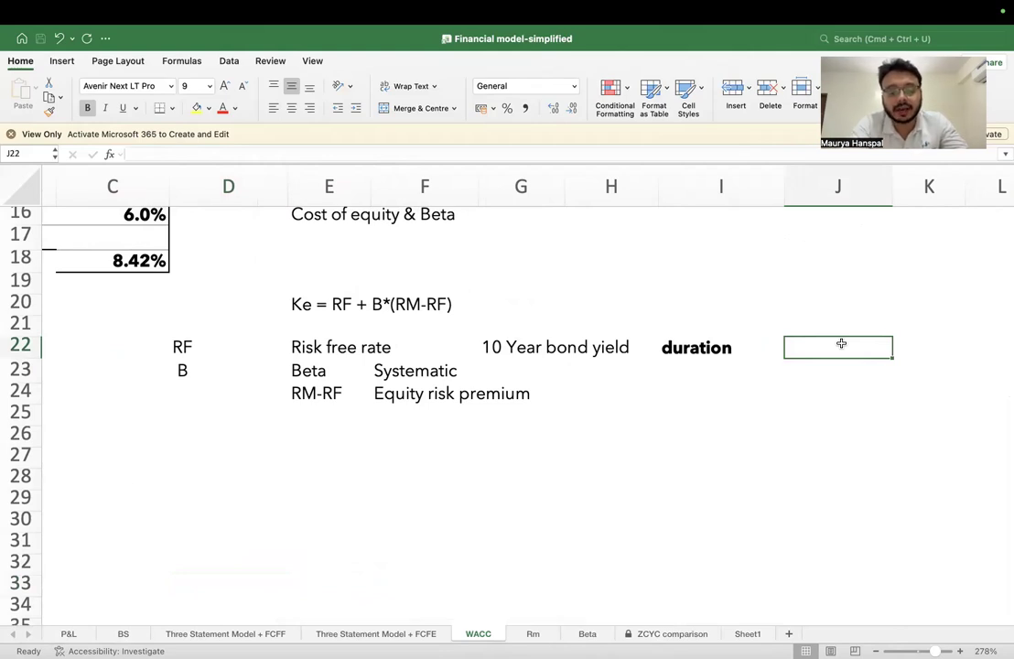
{"action": "type", "text": "Default spread"}
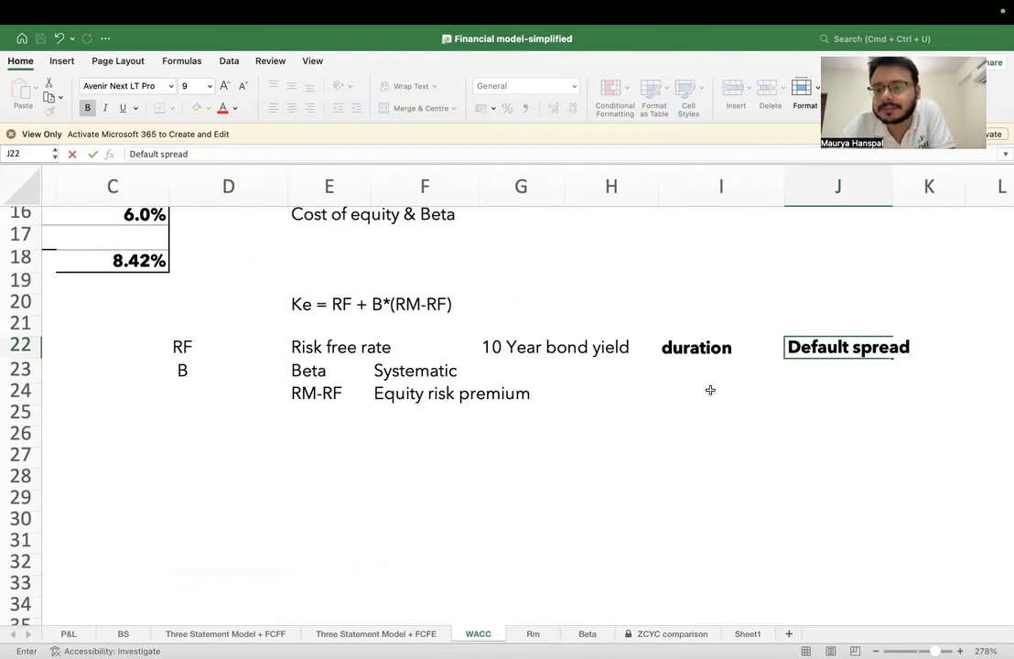
{"action": "left_click", "coordinate": [824, 364]}
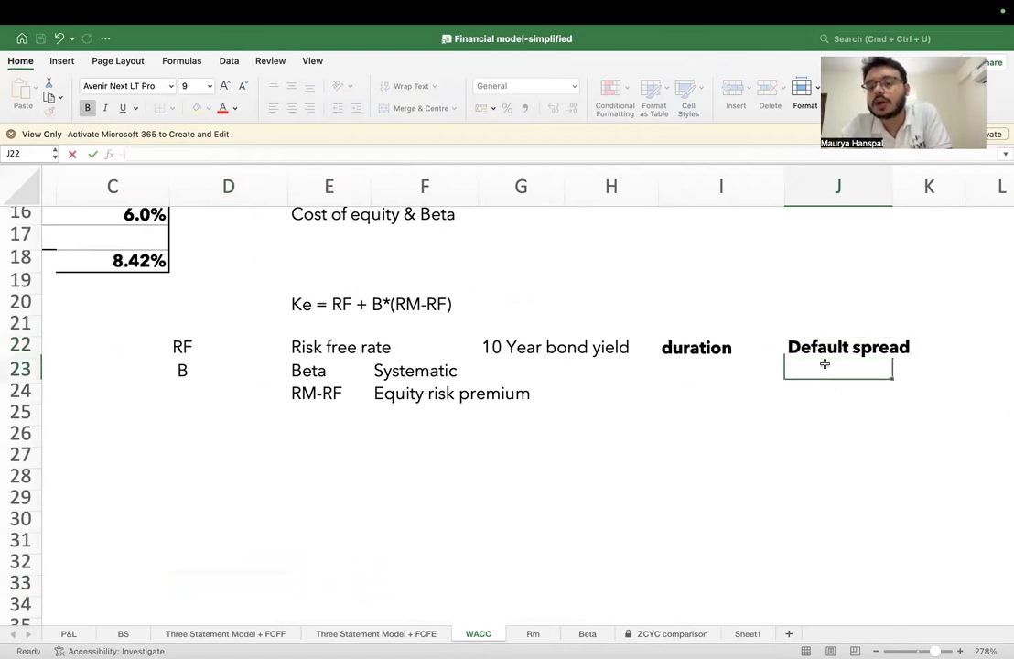
{"action": "left_click", "coordinate": [805, 302]}
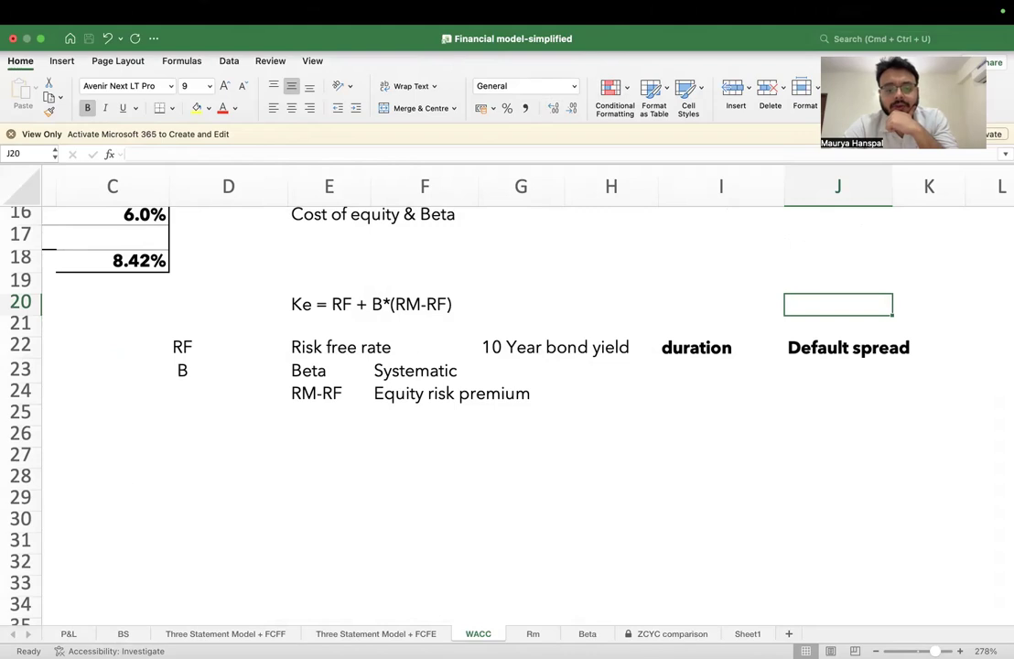
Step: Switch to Safari and examine the India 10-Year Bond Yield historical data page on Investing.com
{"action": "left_click", "coordinate": [107, 634]}
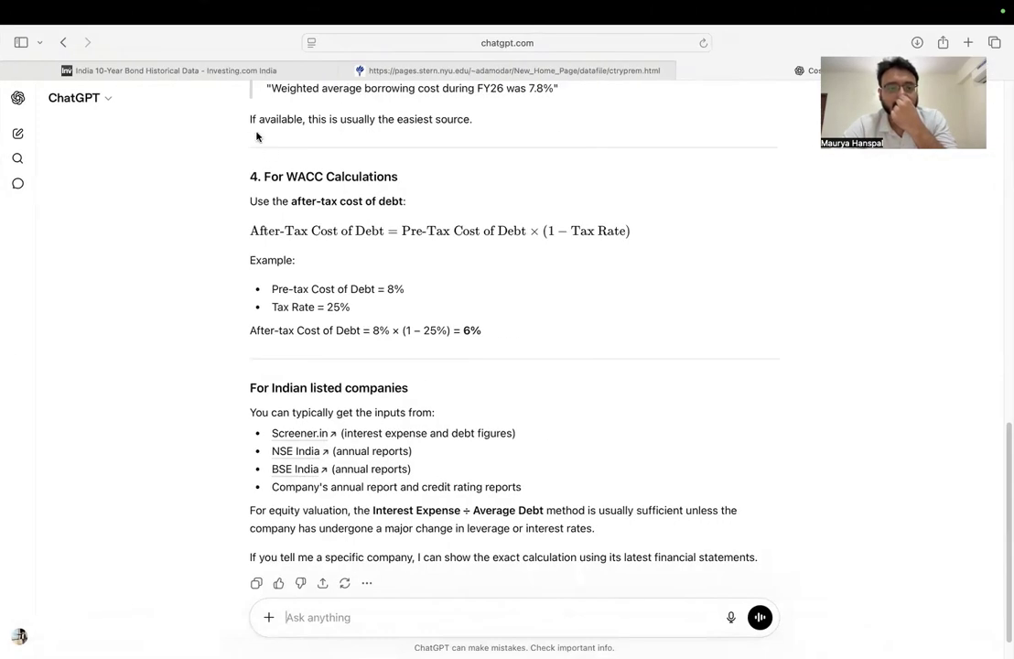
{"action": "left_click", "coordinate": [182, 72]}
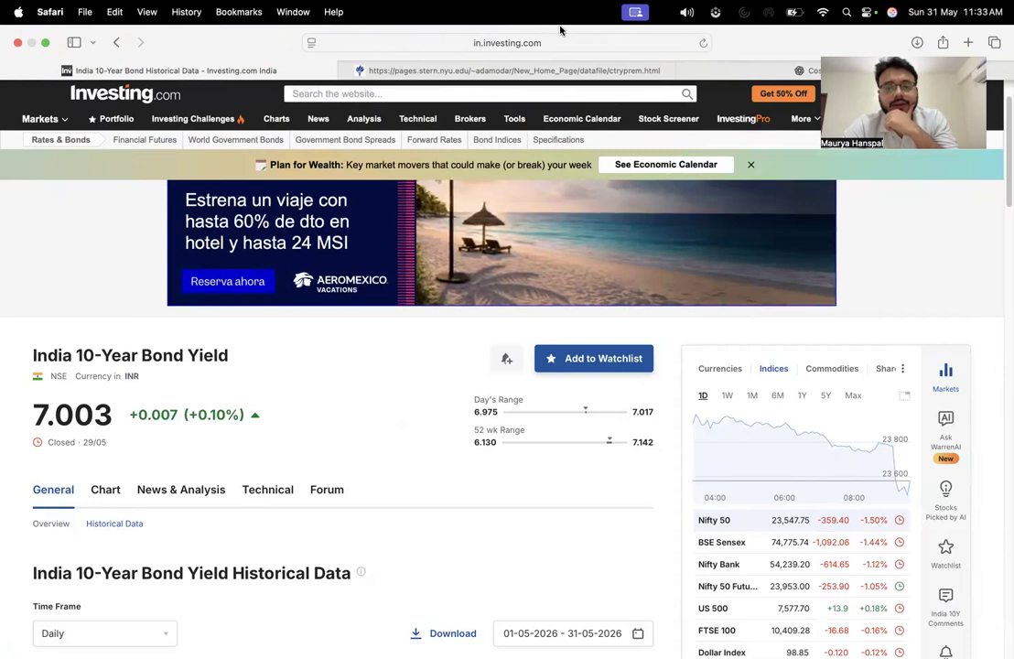
{"action": "left_click", "coordinate": [684, 73]}
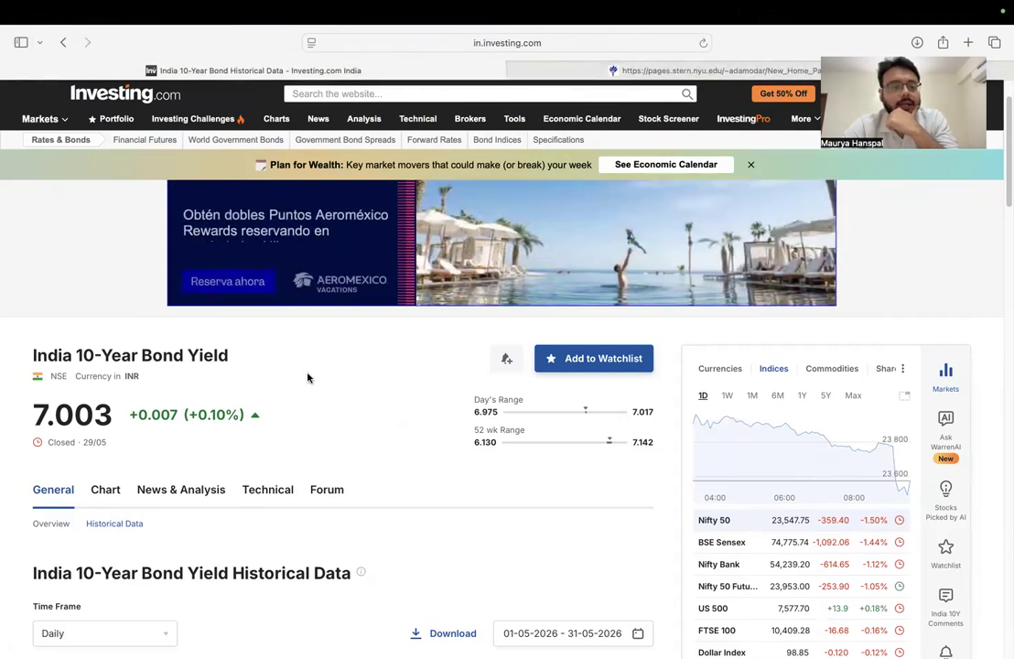
{"action": "scroll", "coordinate": [308, 378], "scroll_direction": "down", "scroll_amount": 1}
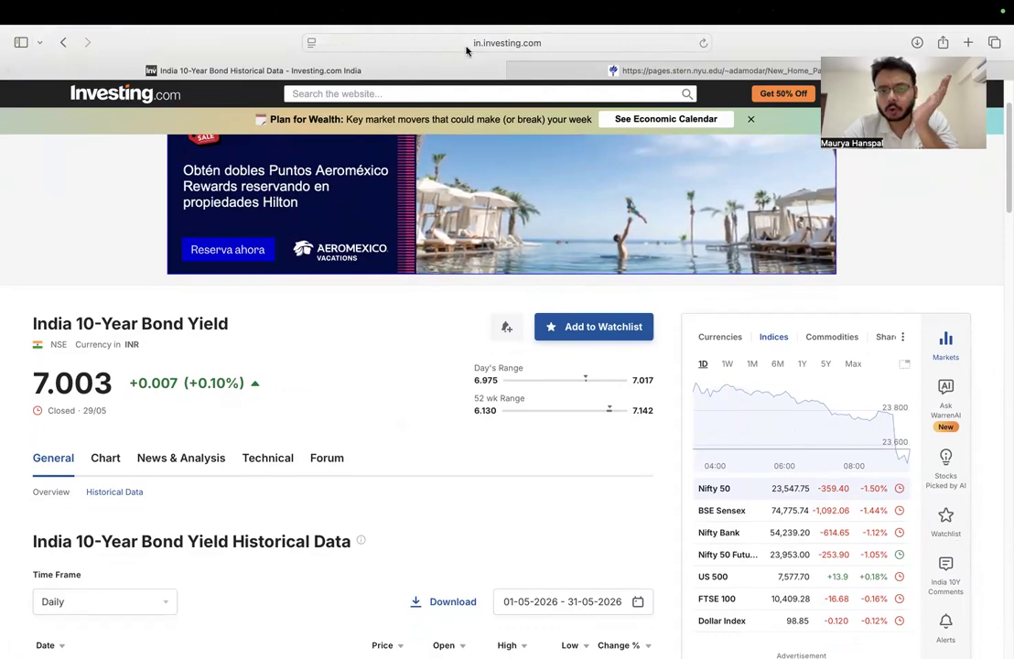
Step: Search the web for "india 10 year bond yield" and open Investing.com's India 10-Year Bond Yield Historical Data result
{"action": "left_click", "coordinate": [564, 41]}
{"action": "type", "text": "indi"}
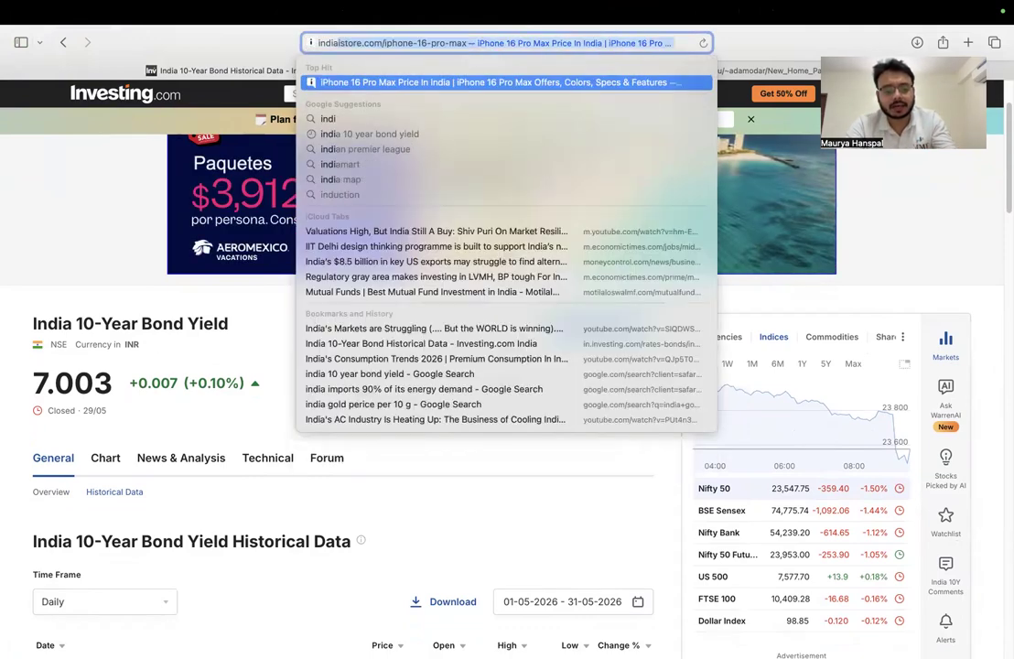
{"action": "type", "text": "a 10 year"}
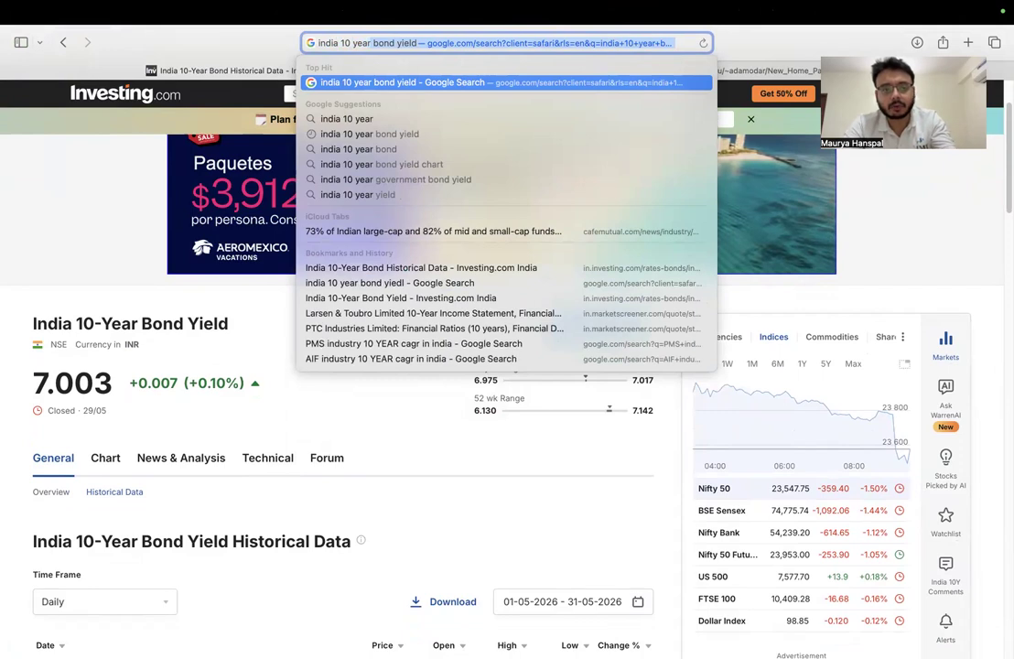
{"action": "key", "text": "BackSpace"}
{"action": "left_click", "coordinate": [511, 82]}
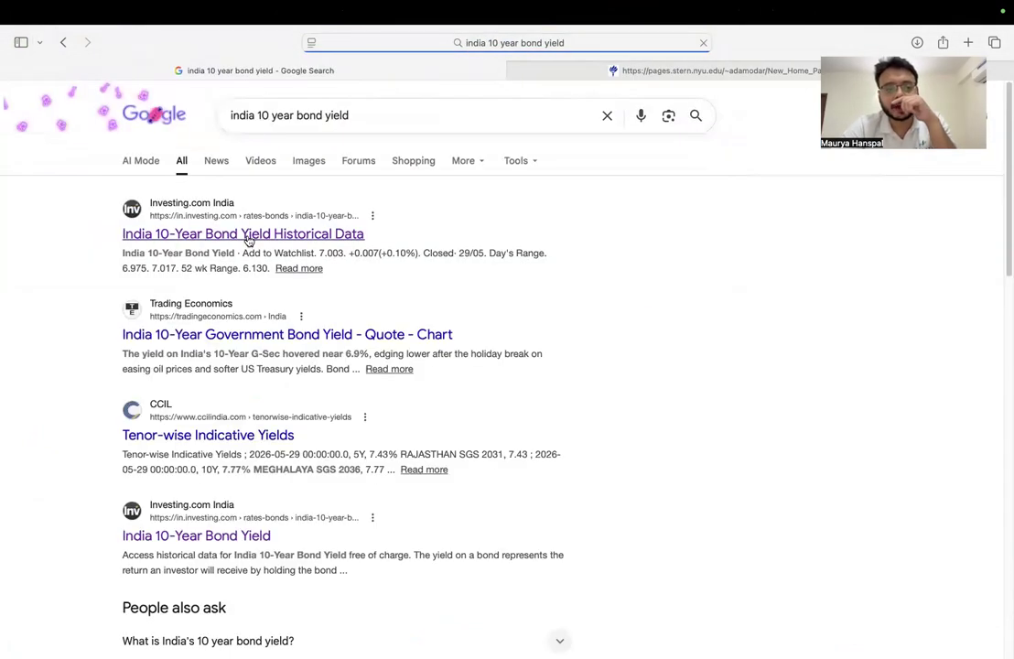
{"action": "left_click", "coordinate": [257, 235]}
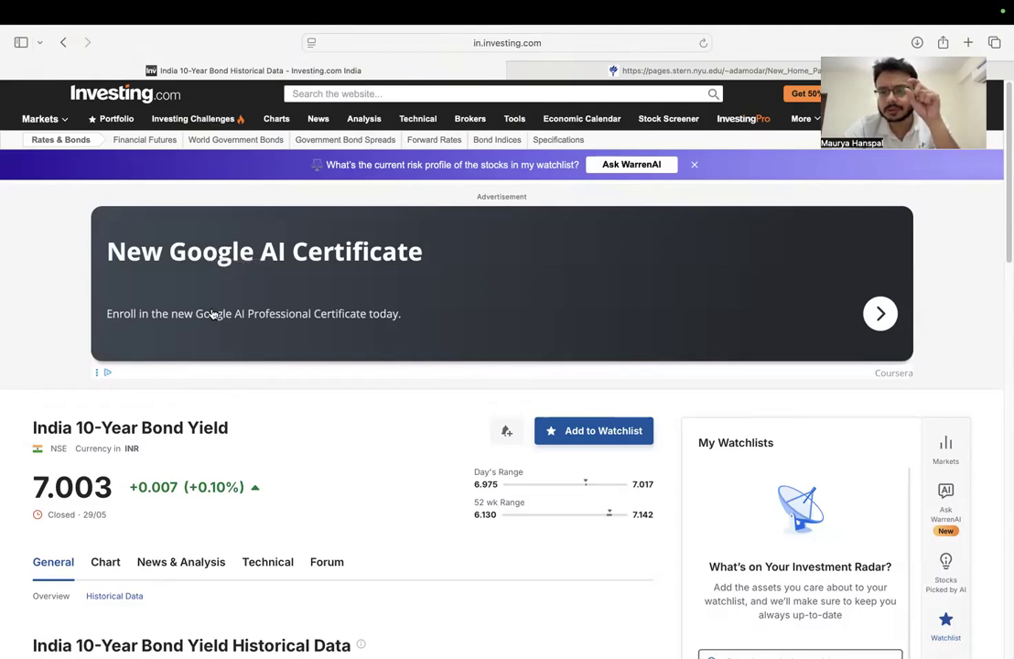
{"action": "scroll", "coordinate": [200, 441], "scroll_direction": "down", "scroll_amount": 2}
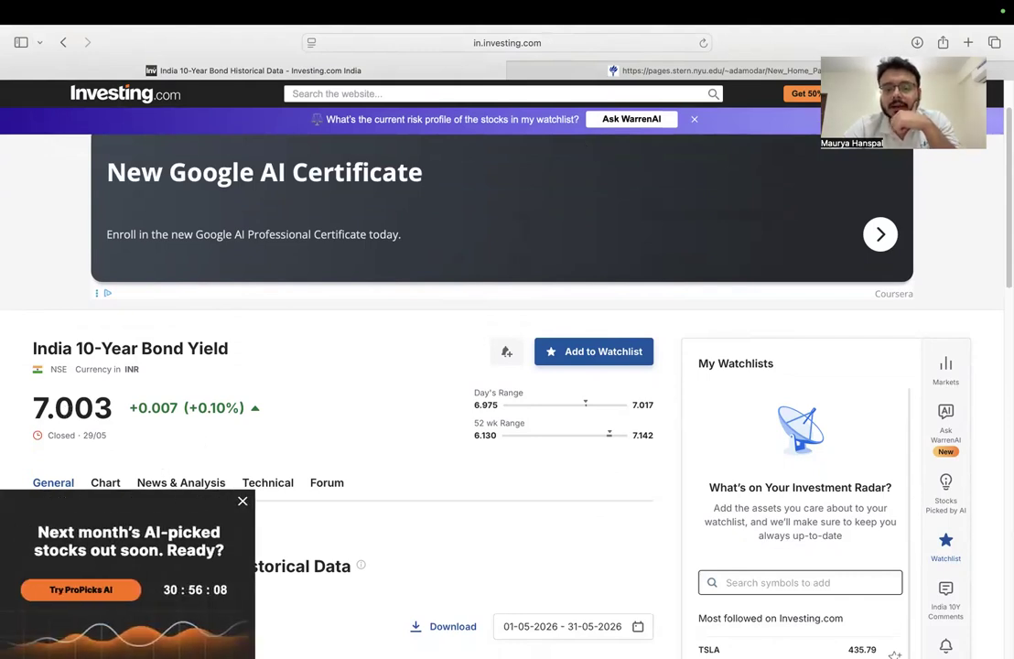
Step: Switch to Excel and enter 7% in J20, above the Default spread note on the WACC sheet
{"action": "left_click", "coordinate": [891, 635]}
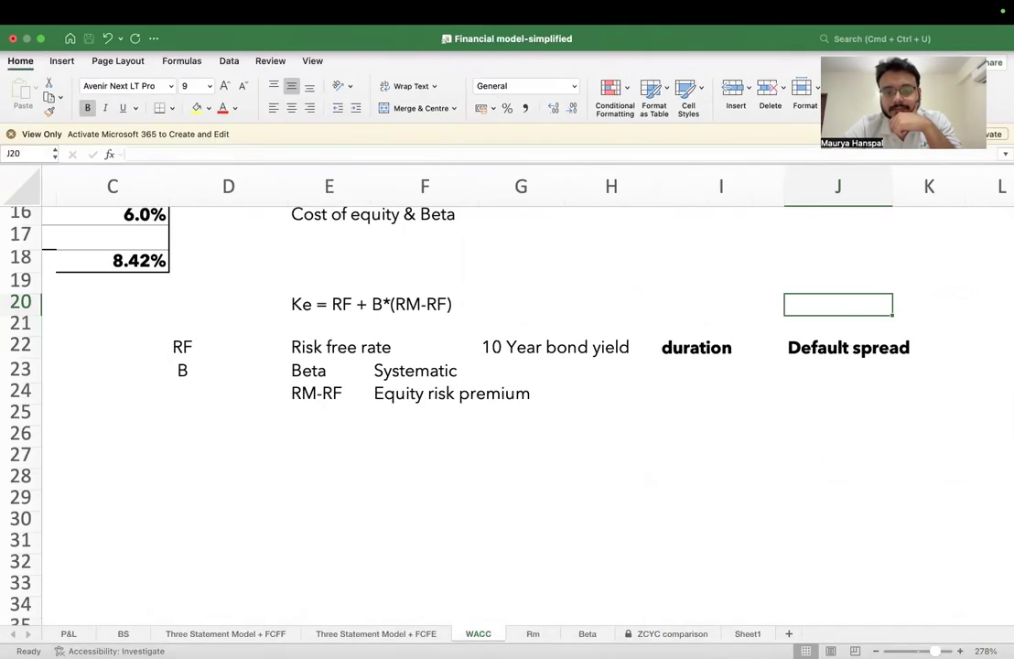
{"action": "type", "text": "7"}
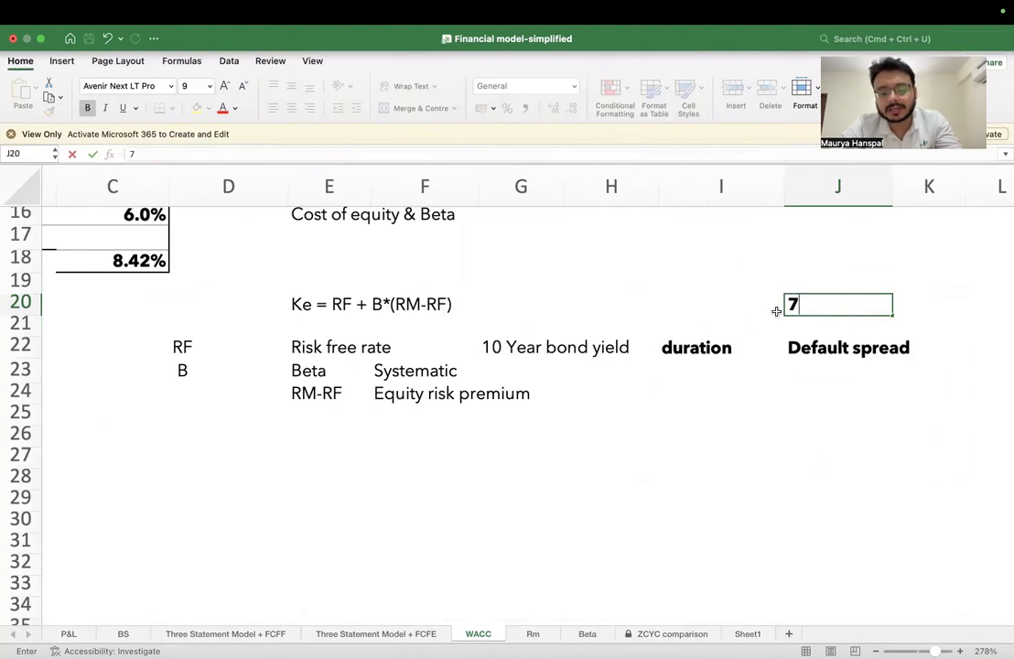
{"action": "type", "text": "%"}
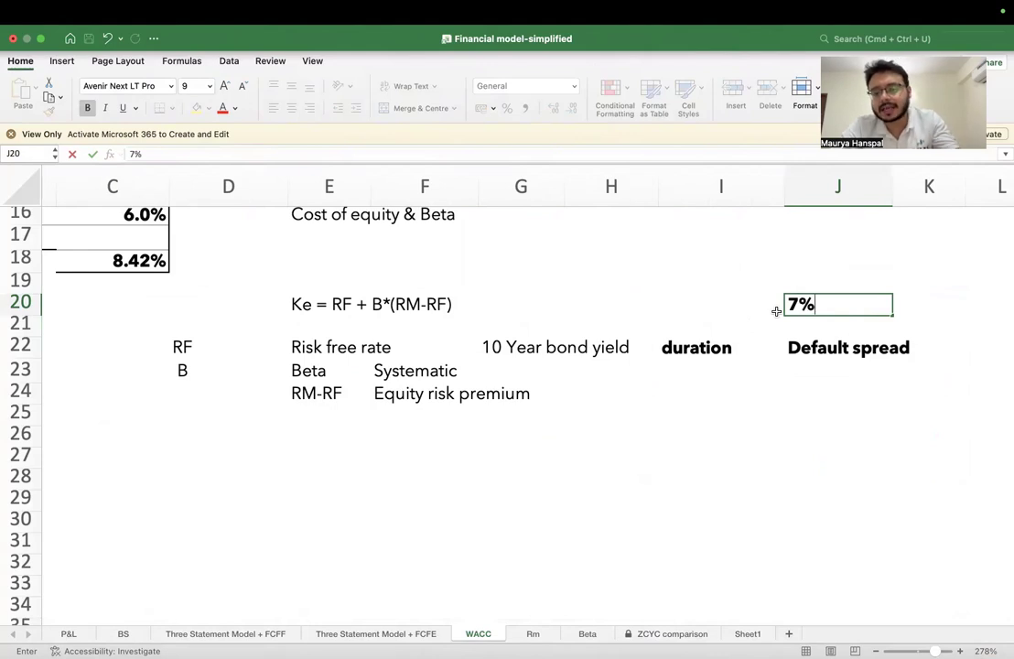
{"action": "left_click", "coordinate": [836, 242]}
{"action": "left_click", "coordinate": [860, 304]}
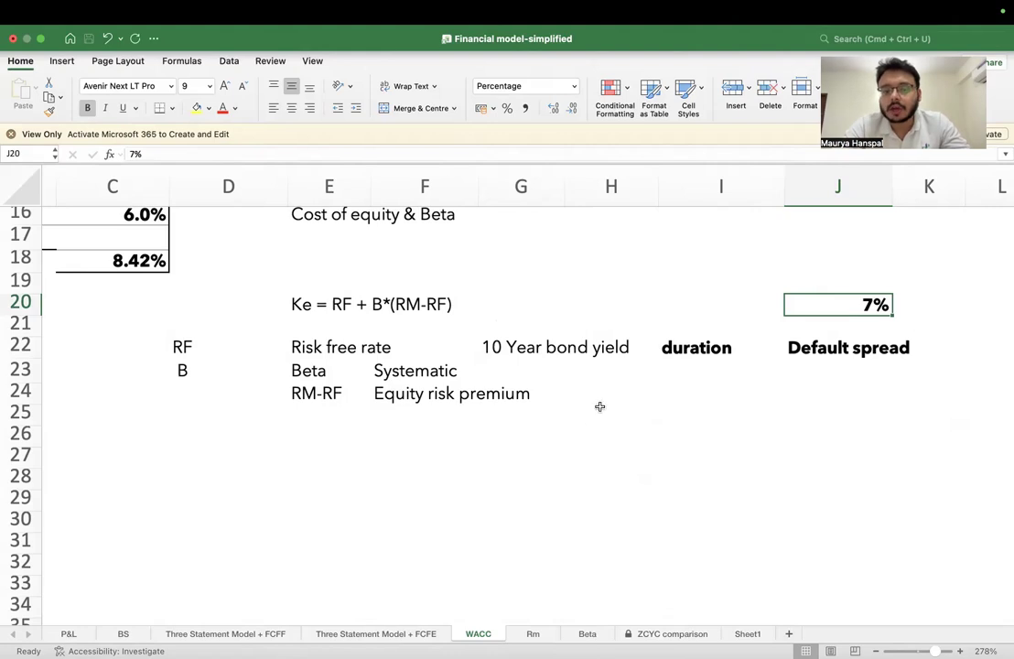
Step: Switch to Safari and examine the Country Default Spreads and Risk Premiums page, including its introduction and table columns
{"action": "mouse_move", "coordinate": [139, 635]}
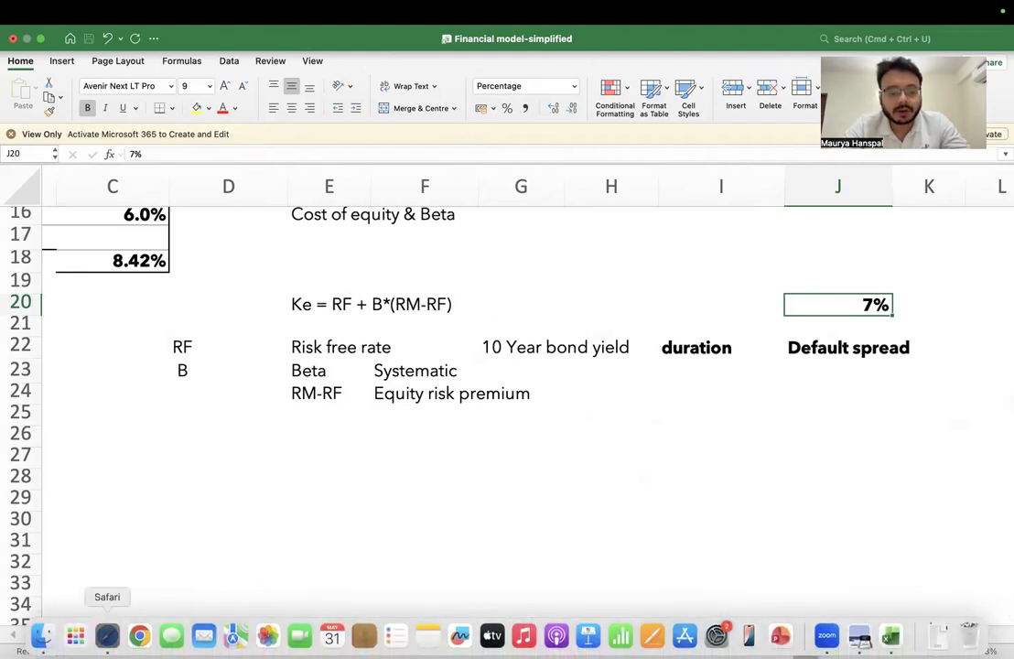
{"action": "left_click", "coordinate": [107, 635]}
{"action": "left_click", "coordinate": [610, 71]}
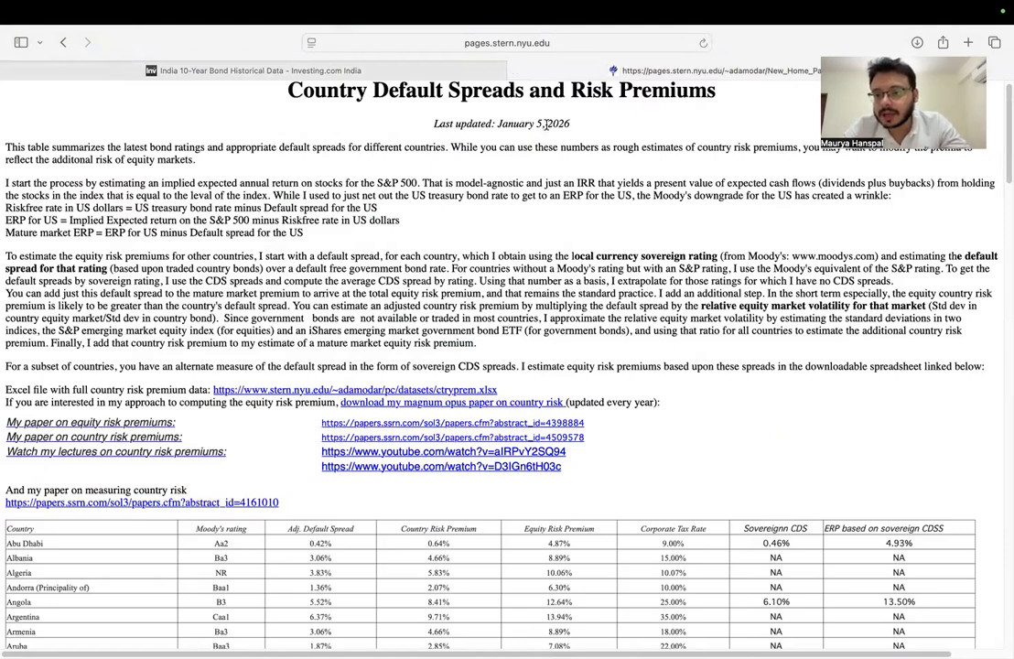
{"action": "scroll", "coordinate": [483, 217], "scroll_direction": "up", "scroll_amount": 1}
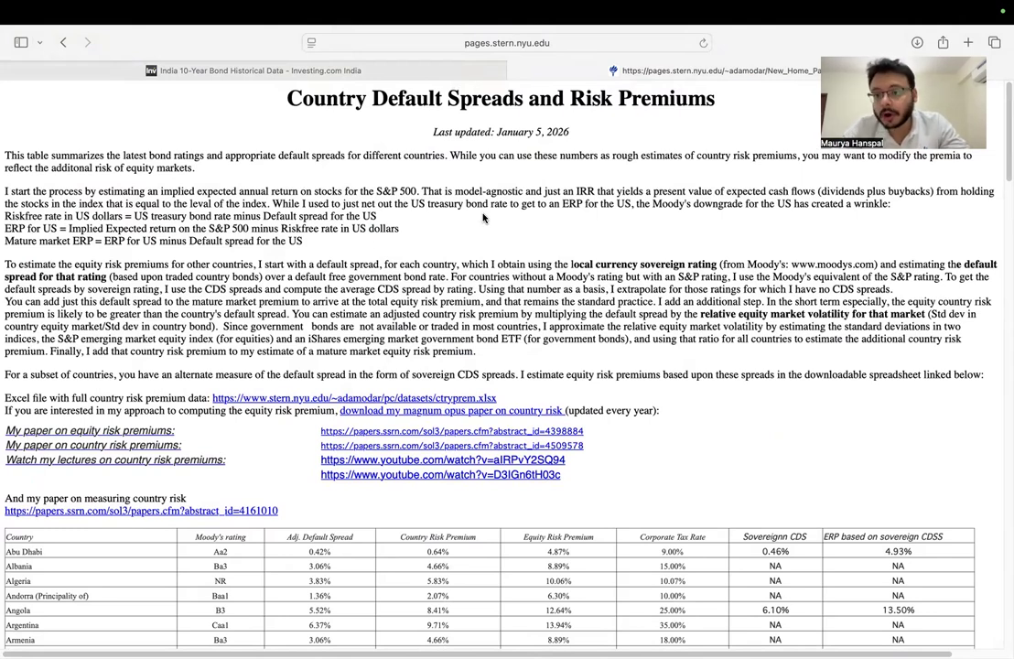
{"action": "scroll", "coordinate": [381, 350], "scroll_direction": "down", "scroll_amount": 5}
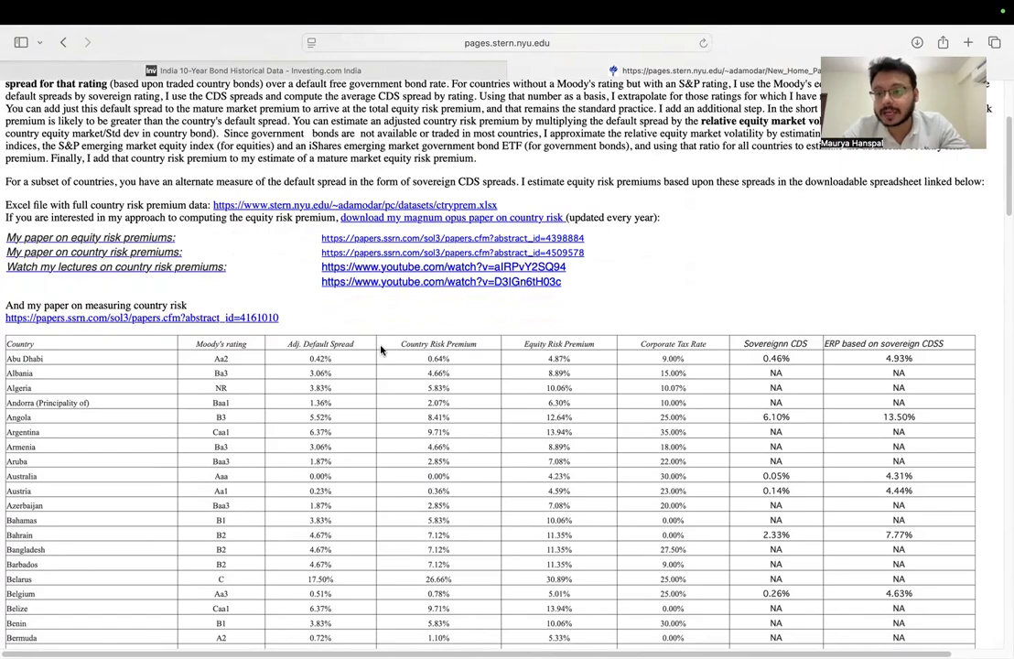
{"action": "scroll", "coordinate": [381, 350], "scroll_direction": "up", "scroll_amount": 5}
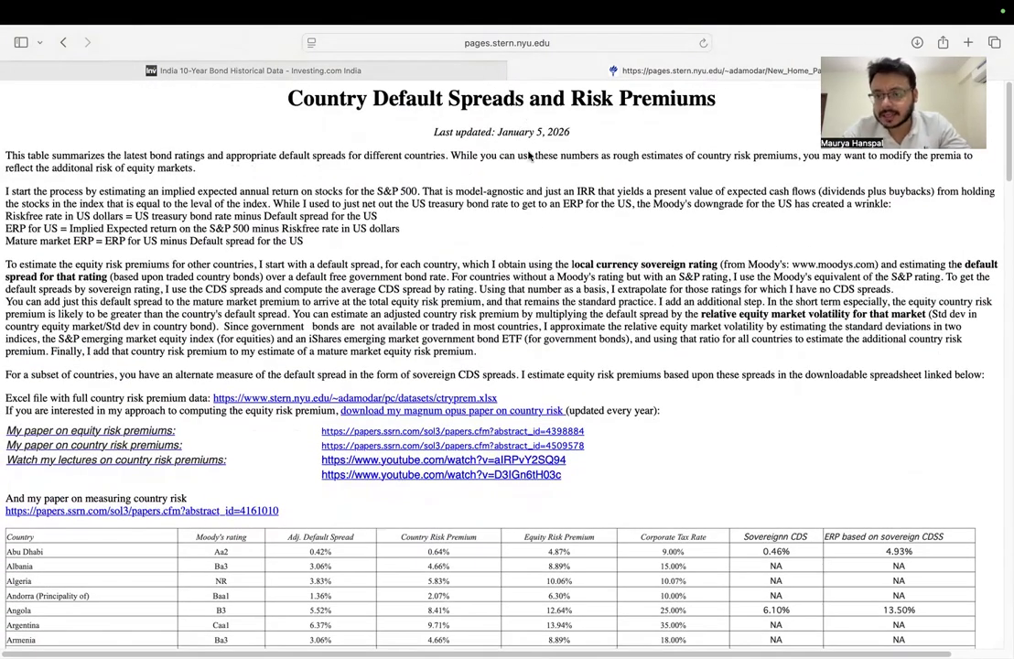
{"action": "scroll", "coordinate": [529, 156], "scroll_direction": "down", "scroll_amount": 5}
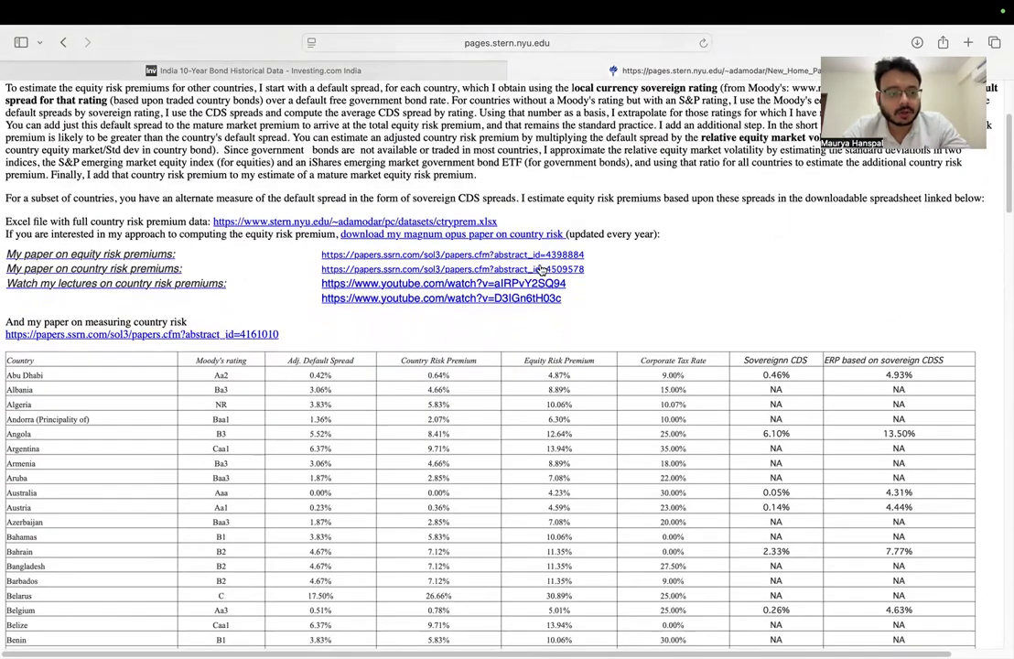
{"action": "scroll", "coordinate": [540, 270], "scroll_direction": "right", "scroll_amount": 1}
{"action": "scroll", "coordinate": [541, 269], "scroll_direction": "up", "scroll_amount": 1}
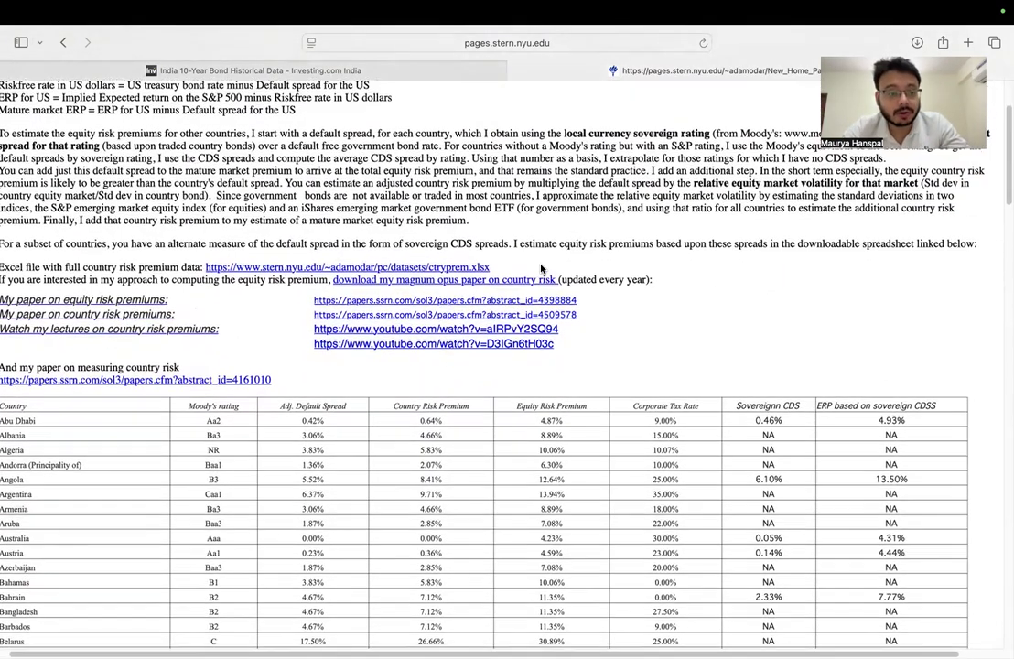
{"action": "scroll", "coordinate": [541, 269], "scroll_direction": "down", "scroll_amount": 2}
{"action": "scroll", "coordinate": [422, 353], "scroll_direction": "down", "scroll_amount": 1}
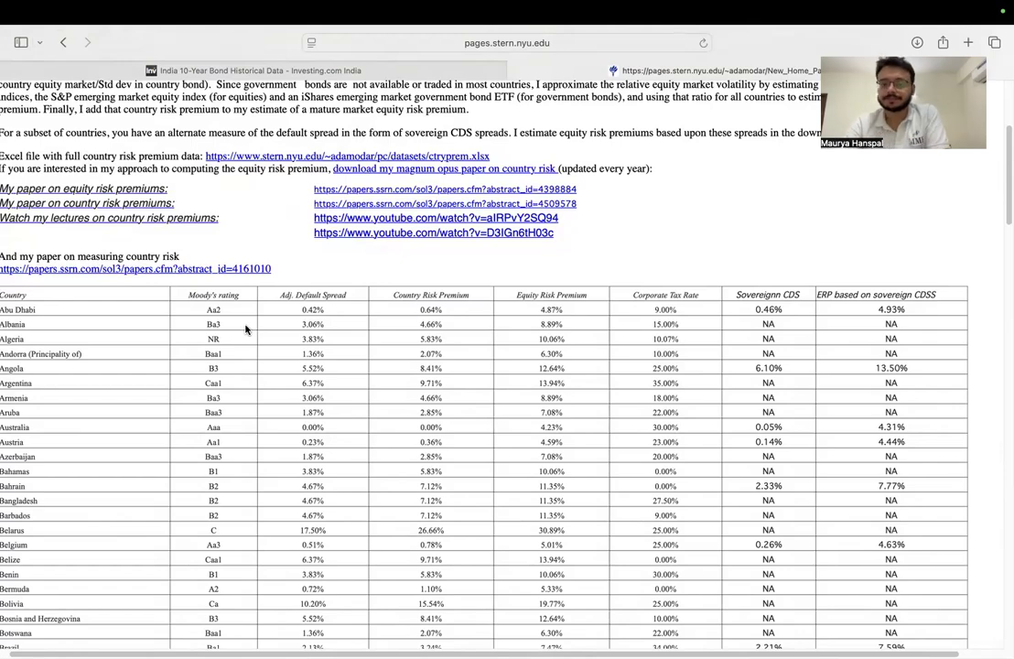
{"action": "scroll", "coordinate": [248, 392], "scroll_direction": "left", "scroll_amount": 1}
Step: Find India in the country table, highlight its Adj. Default Spread value and check the column headings
{"action": "scroll", "coordinate": [248, 392], "scroll_direction": "down", "scroll_amount": 5}
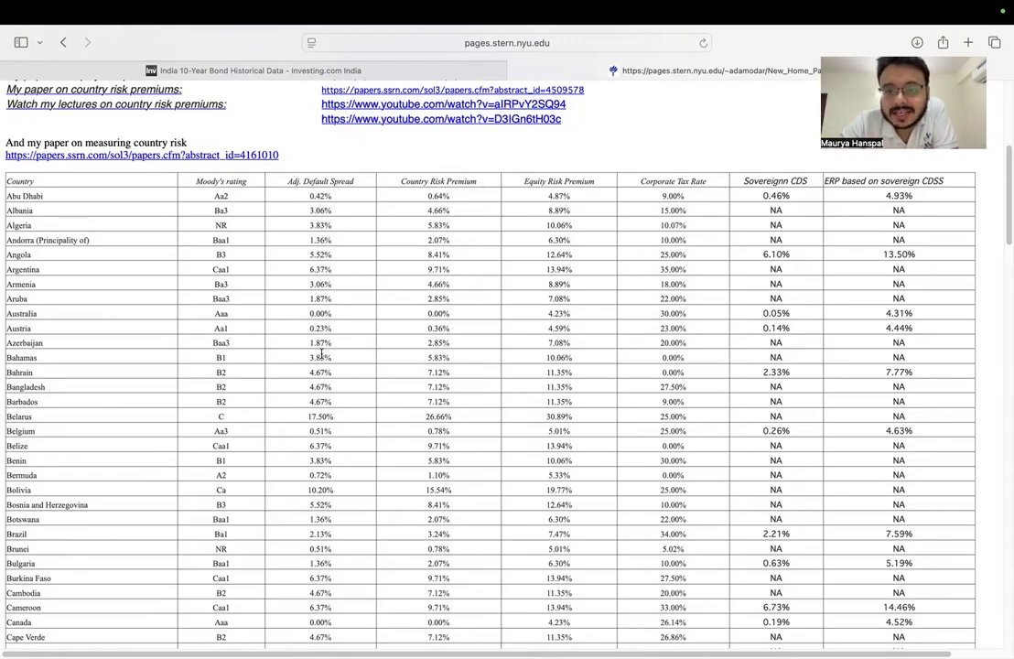
{"action": "scroll", "coordinate": [321, 354], "scroll_direction": "down", "scroll_amount": 10}
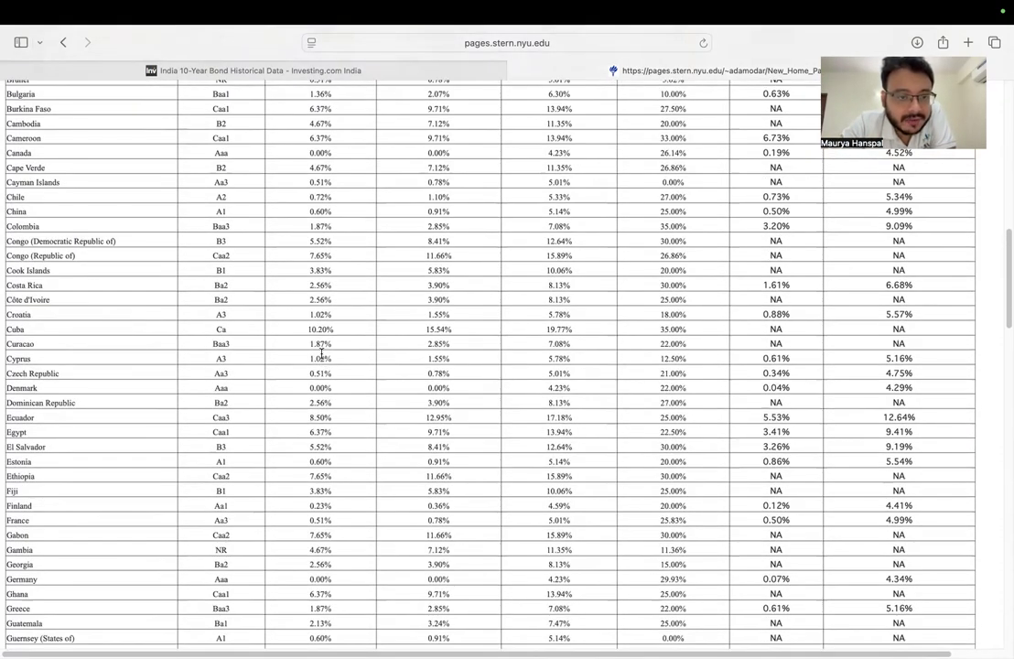
{"action": "scroll", "coordinate": [321, 355], "scroll_direction": "down", "scroll_amount": 20}
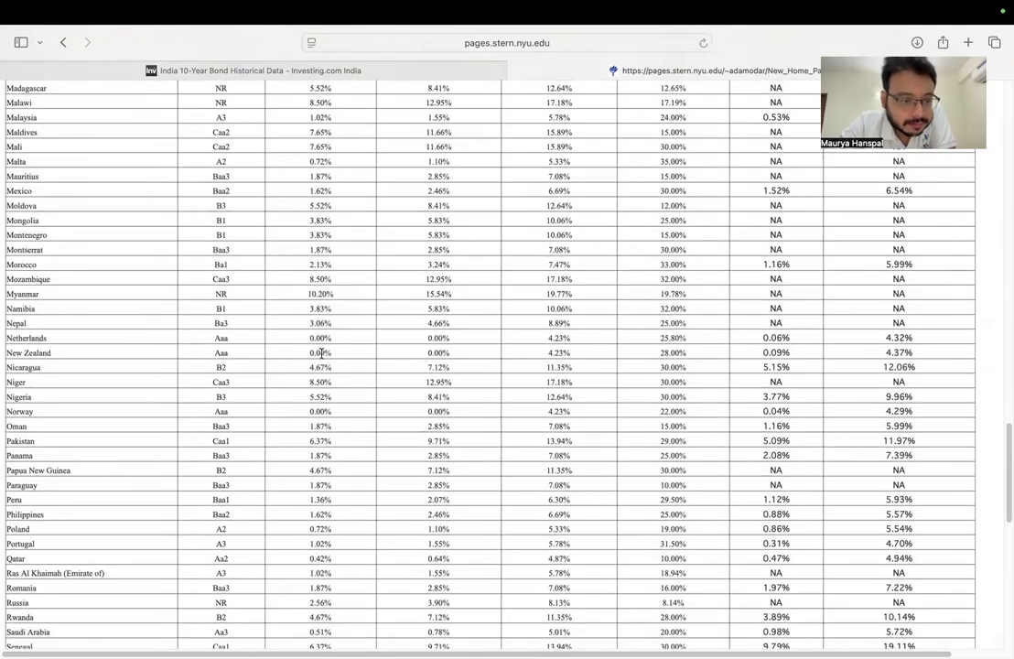
{"action": "scroll", "coordinate": [321, 354], "scroll_direction": "up", "scroll_amount": 20}
{"action": "scroll", "coordinate": [321, 354], "scroll_direction": "up", "scroll_amount": 4}
{"action": "scroll", "coordinate": [322, 354], "scroll_direction": "down", "scroll_amount": 6}
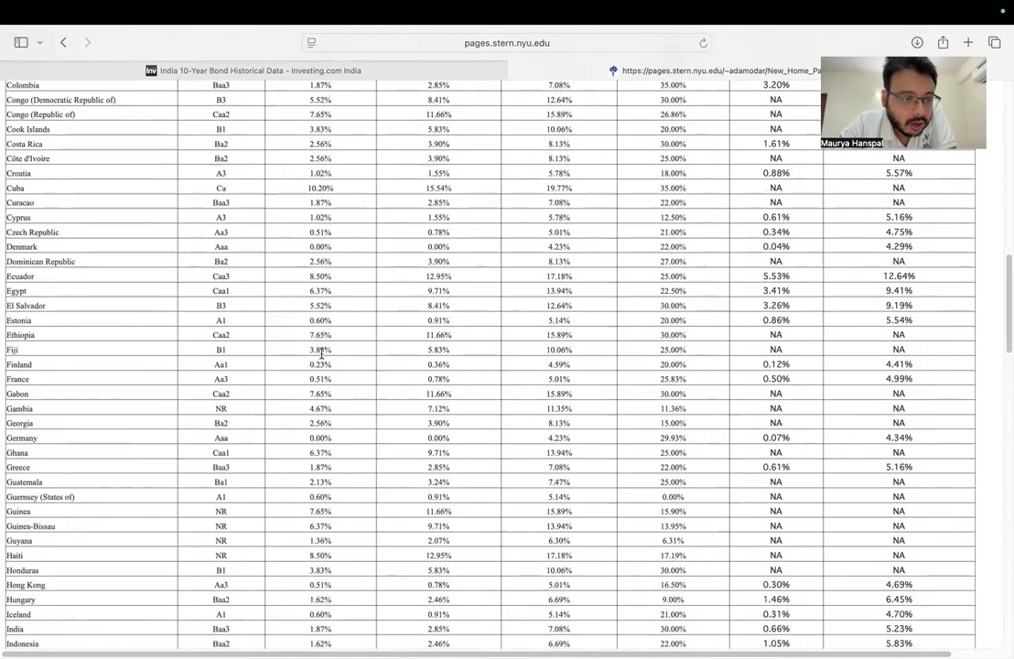
{"action": "scroll", "coordinate": [295, 400], "scroll_direction": "down", "scroll_amount": 5}
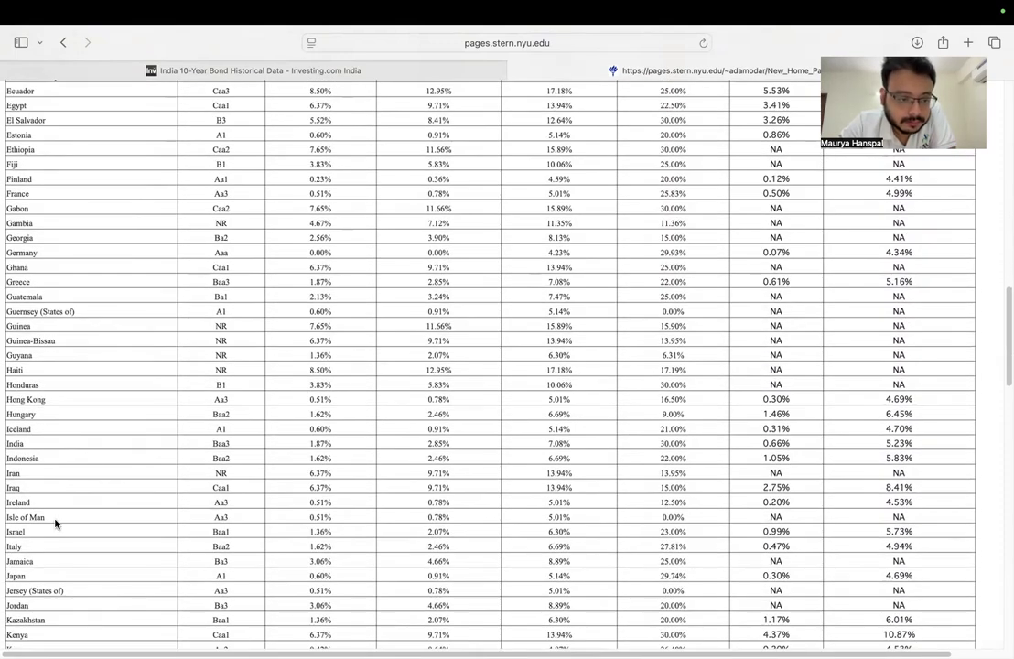
{"action": "scroll", "coordinate": [59, 559], "scroll_direction": "down", "scroll_amount": 1}
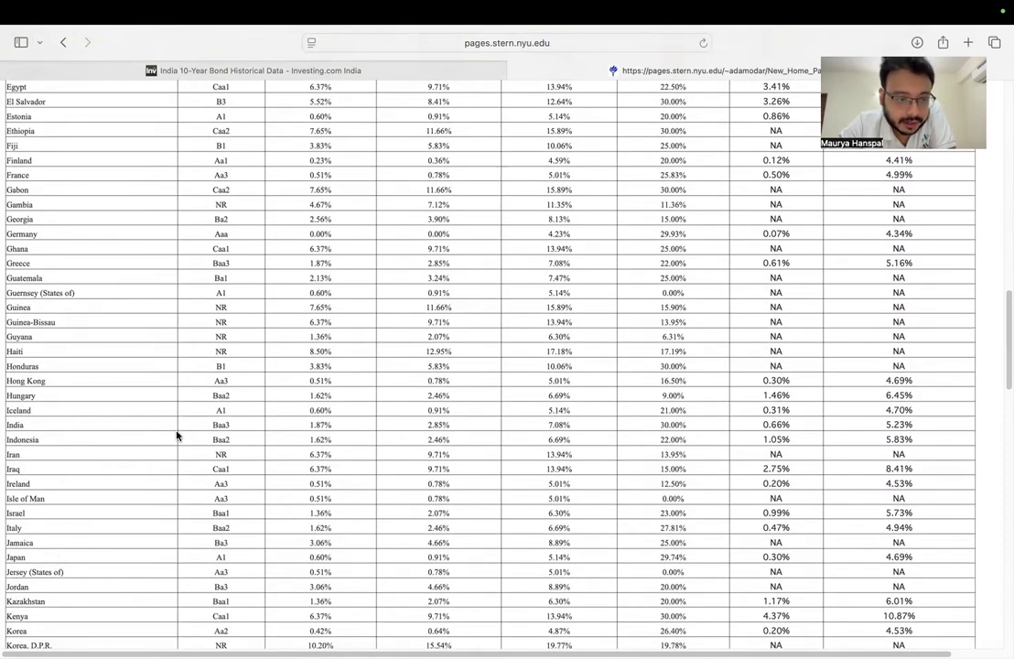
{"action": "double_click", "coordinate": [312, 424]}
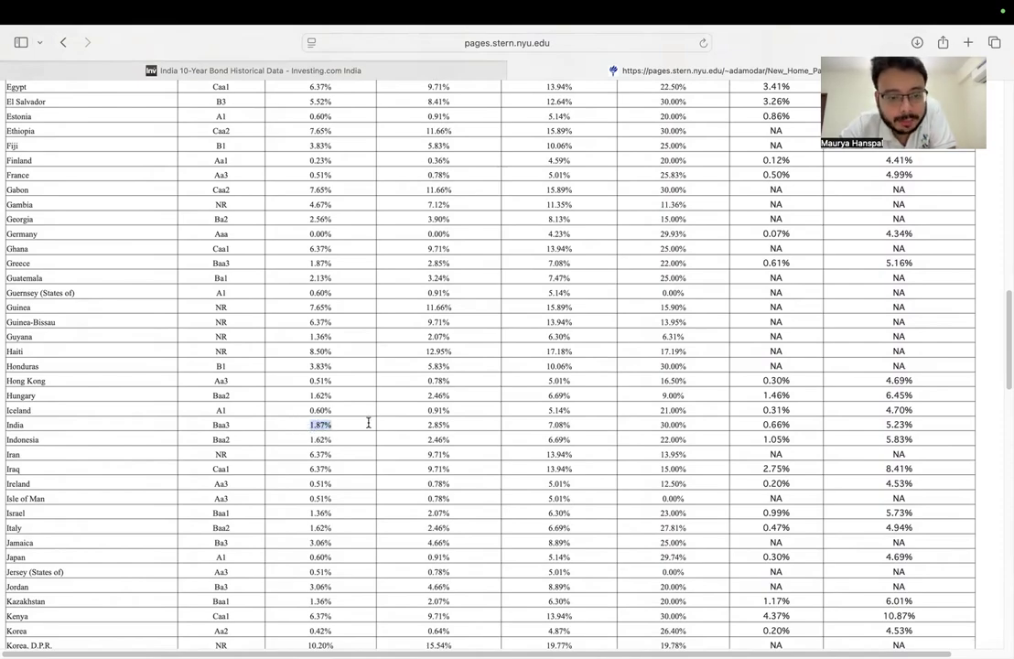
{"action": "scroll", "coordinate": [357, 310], "scroll_direction": "up", "scroll_amount": 15}
{"action": "scroll", "coordinate": [358, 310], "scroll_direction": "down", "scroll_amount": 5}
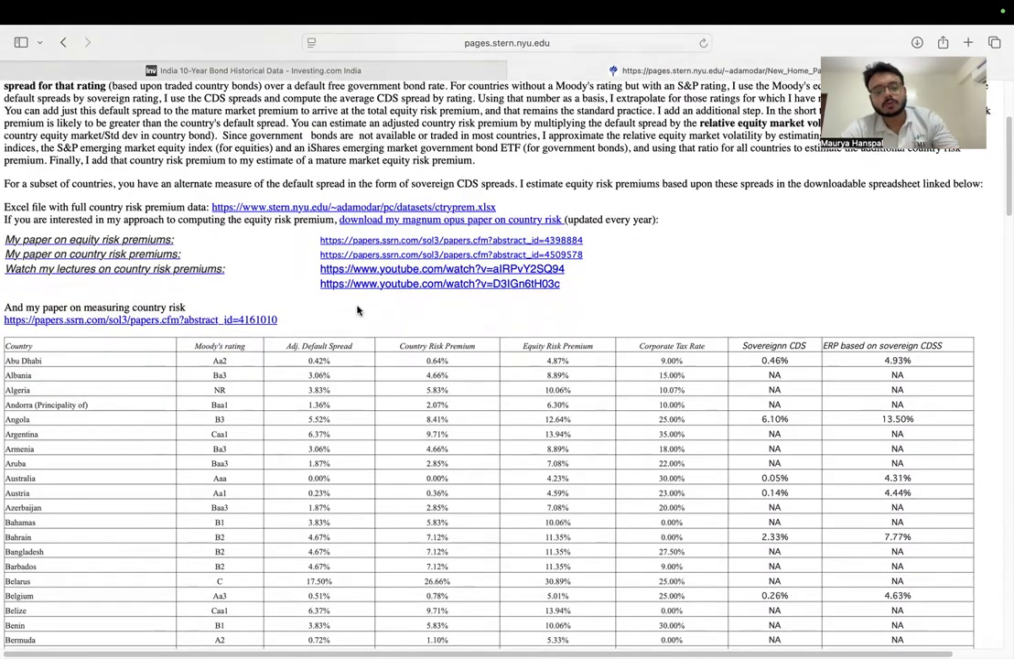
Step: Switch to Excel and enter 1.87 in K22, beside the Default spread note
{"action": "key", "text": "super+Tab"}
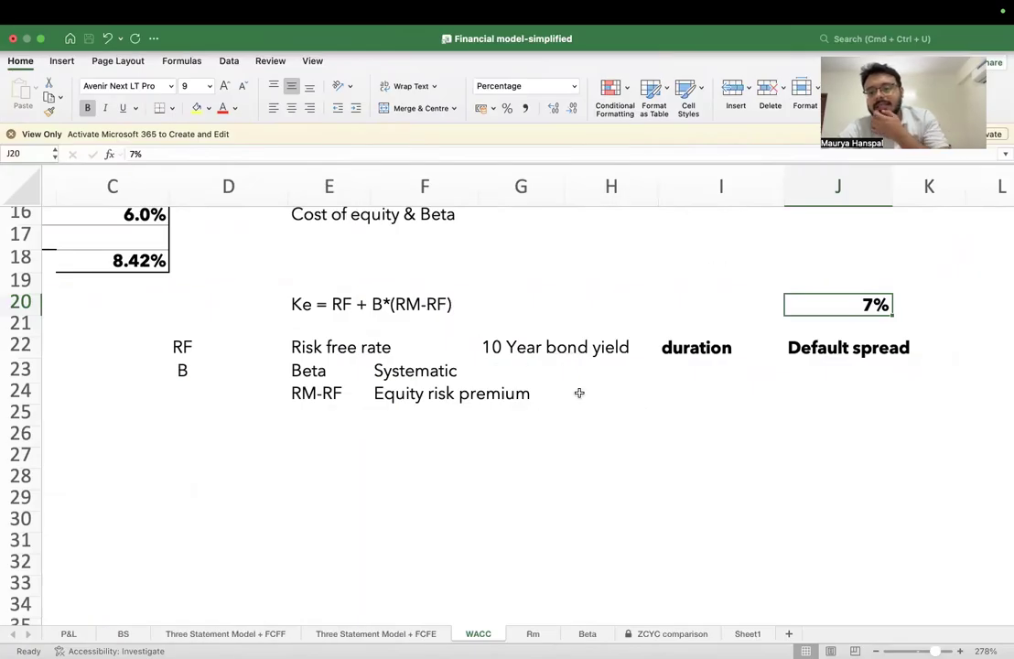
{"action": "left_click", "coordinate": [912, 308]}
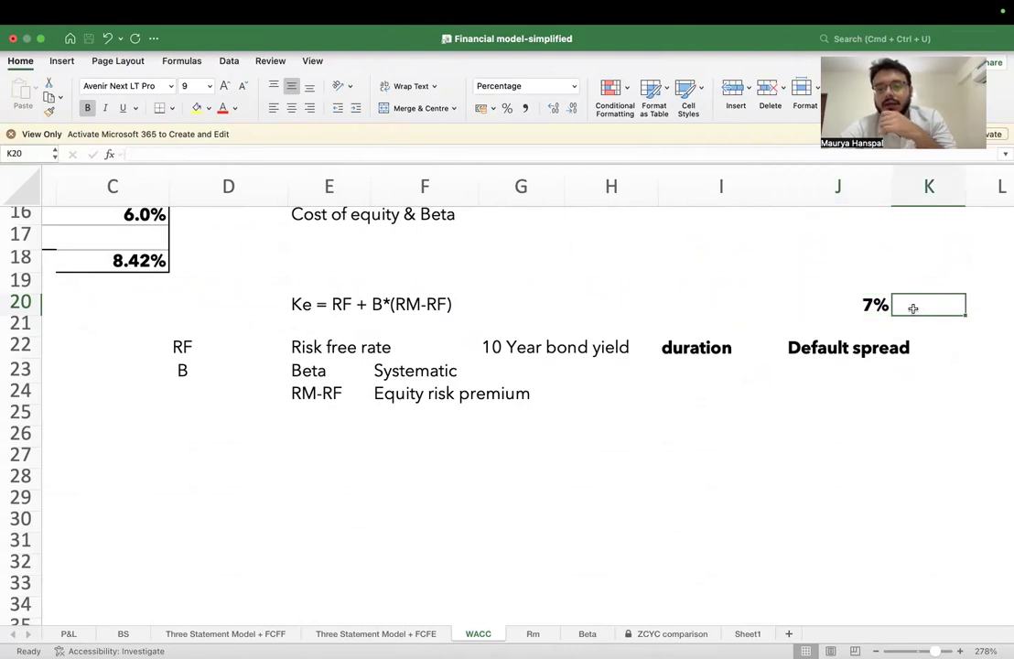
{"action": "left_click", "coordinate": [860, 326]}
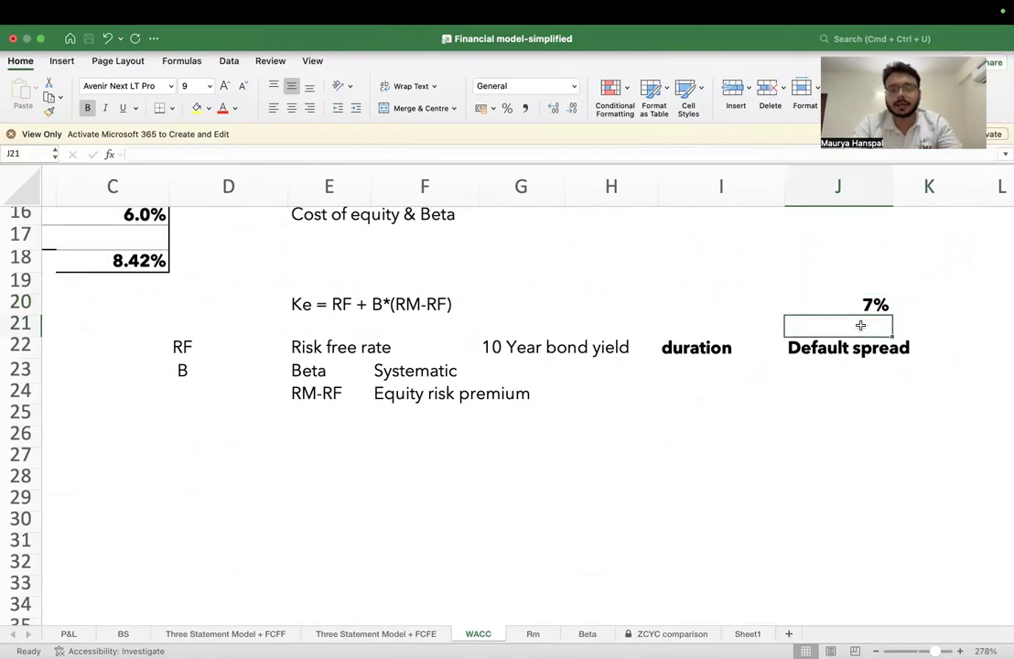
{"action": "left_click", "coordinate": [926, 350]}
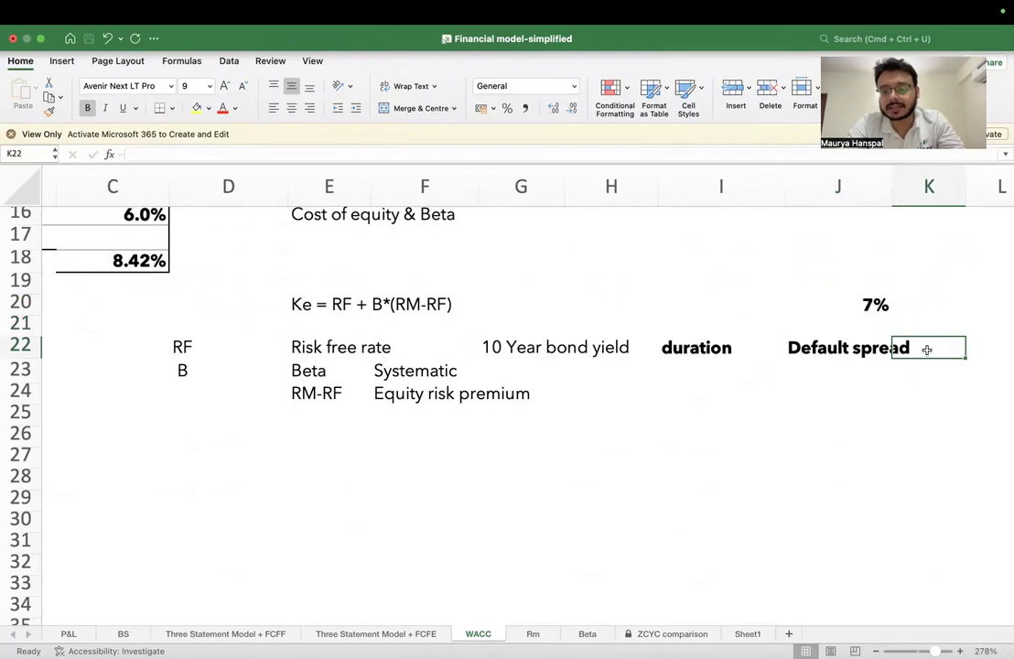
{"action": "left_click", "coordinate": [828, 366]}
{"action": "left_click", "coordinate": [957, 347]}
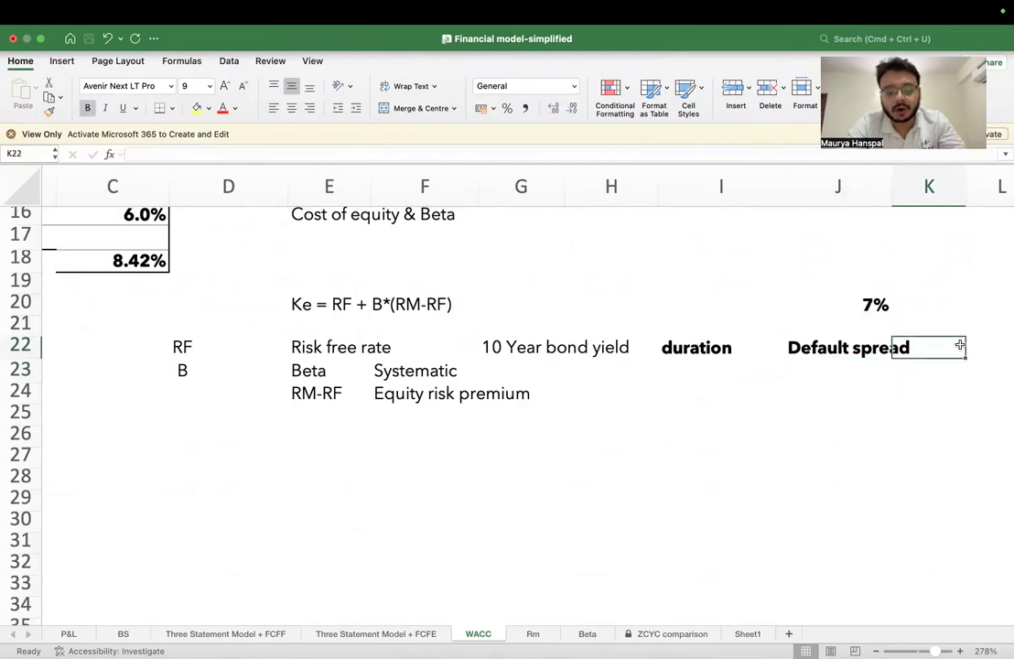
{"action": "type", "text": "1.87"}
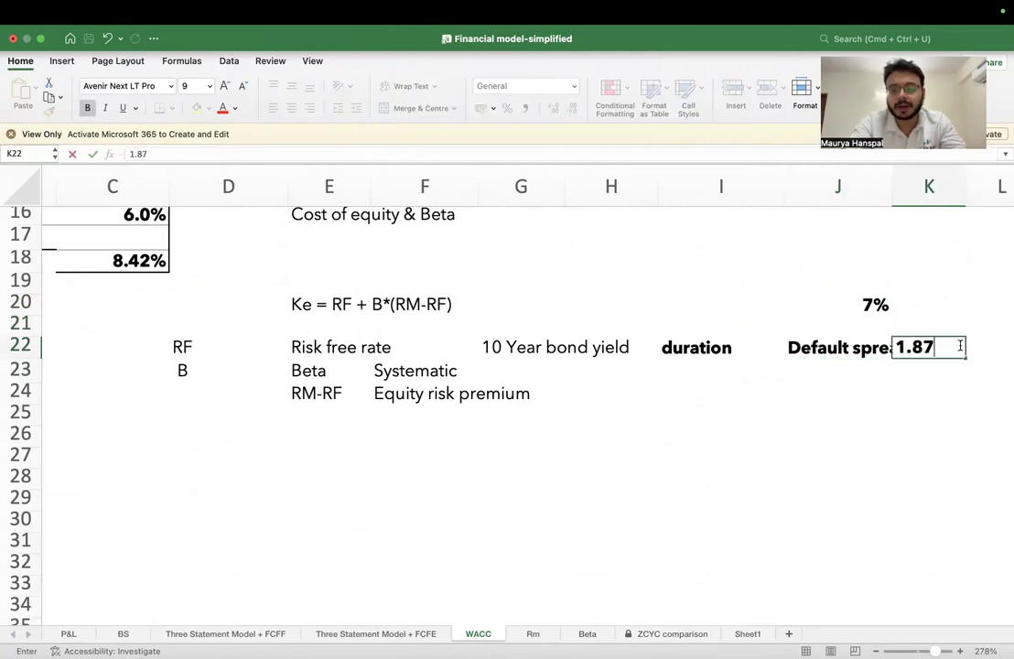
Step: Insert a blank row 6 between Risk free rate (Rf) and Market rate of return (Rm) in the WACC table
{"action": "scroll", "coordinate": [814, 340], "scroll_direction": "up", "scroll_amount": 5}
{"action": "scroll", "coordinate": [814, 340], "scroll_direction": "left", "scroll_amount": 3}
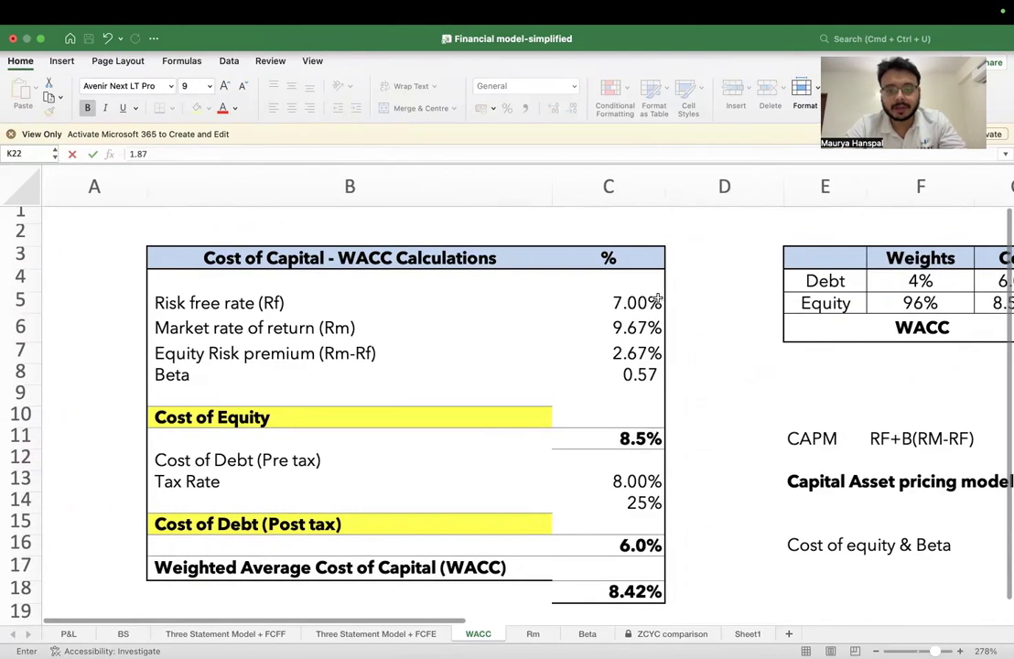
{"action": "left_click", "coordinate": [622, 305]}
{"action": "left_click", "coordinate": [30, 325]}
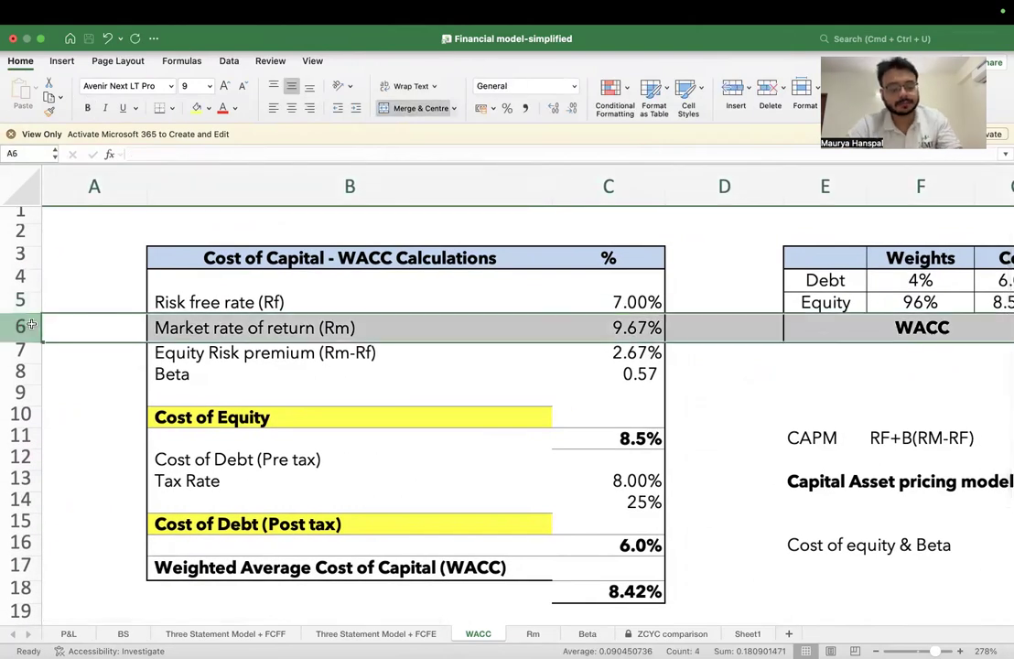
{"action": "key", "text": "super+shift+equal"}
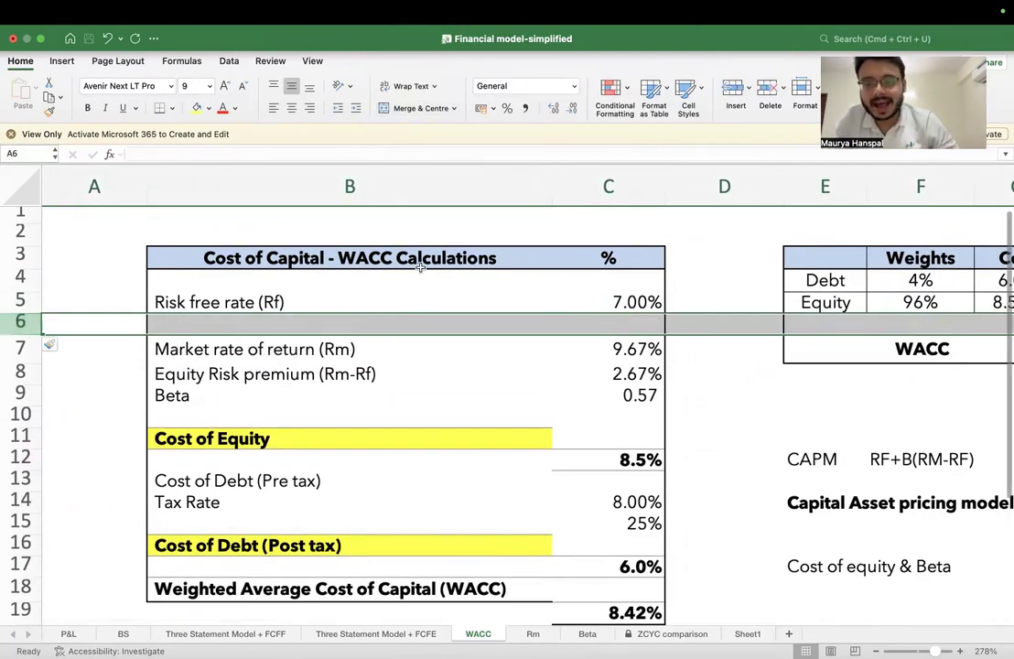
{"action": "left_click", "coordinate": [234, 323]}
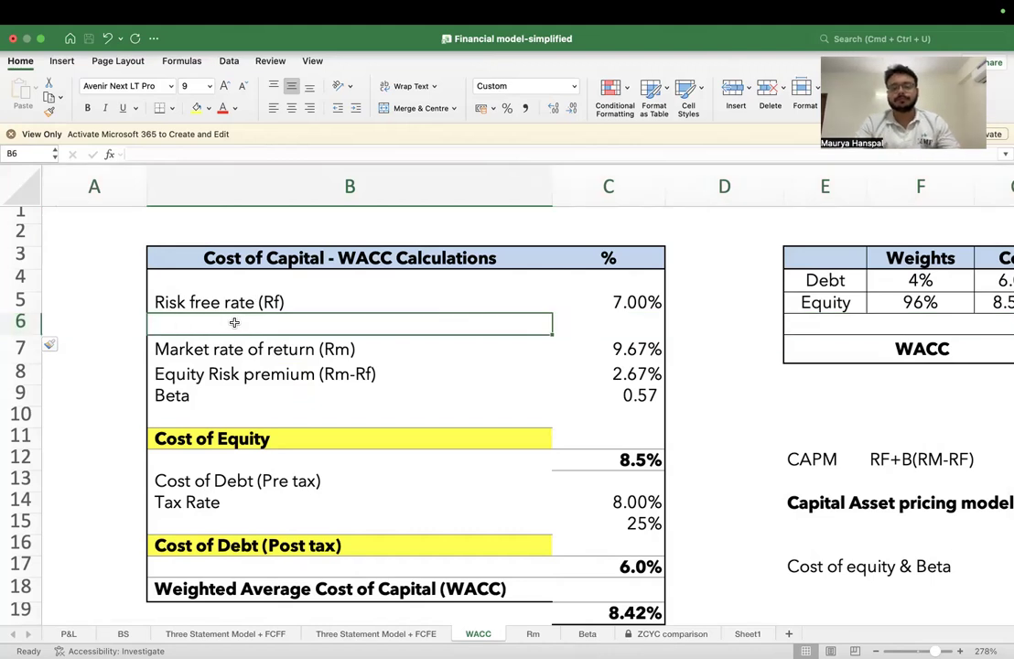
{"action": "scroll", "coordinate": [242, 293], "scroll_direction": "down", "scroll_amount": 3}
{"action": "scroll", "coordinate": [249, 275], "scroll_direction": "up", "scroll_amount": 3}
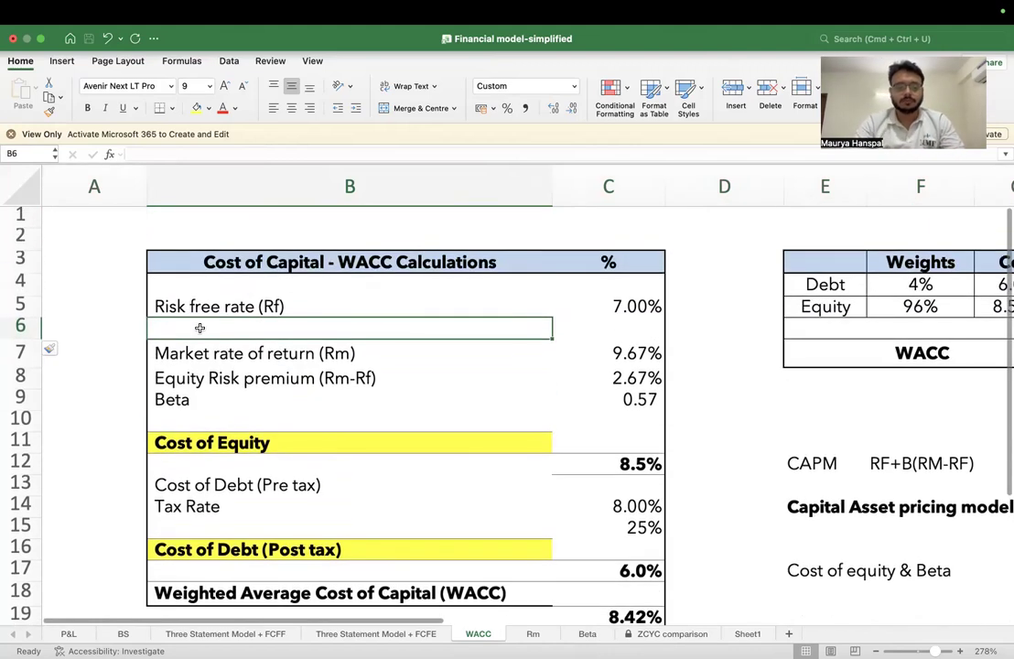
{"action": "type", "text": "Deaf"}
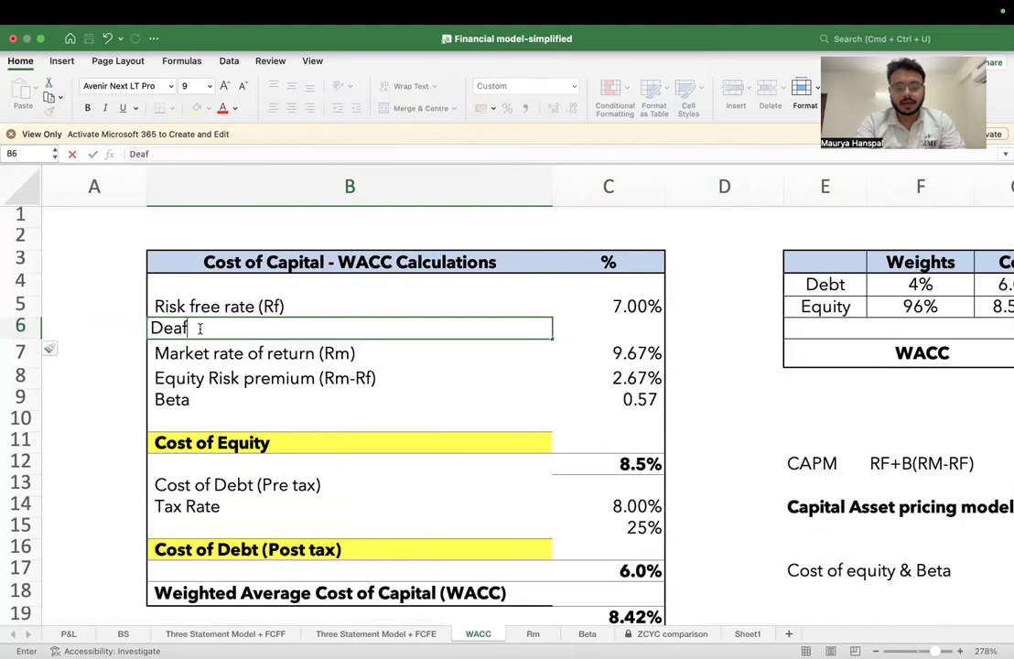
{"action": "key", "text": "BackSpace"}
{"action": "key", "text": "BackSpace"}
{"action": "key", "text": "BackSpace"}
{"action": "key", "text": "BackSpace"}
{"action": "key", "text": "BackSpace"}
{"action": "key", "text": "BackSpace"}
{"action": "key", "text": "BackSpace"}
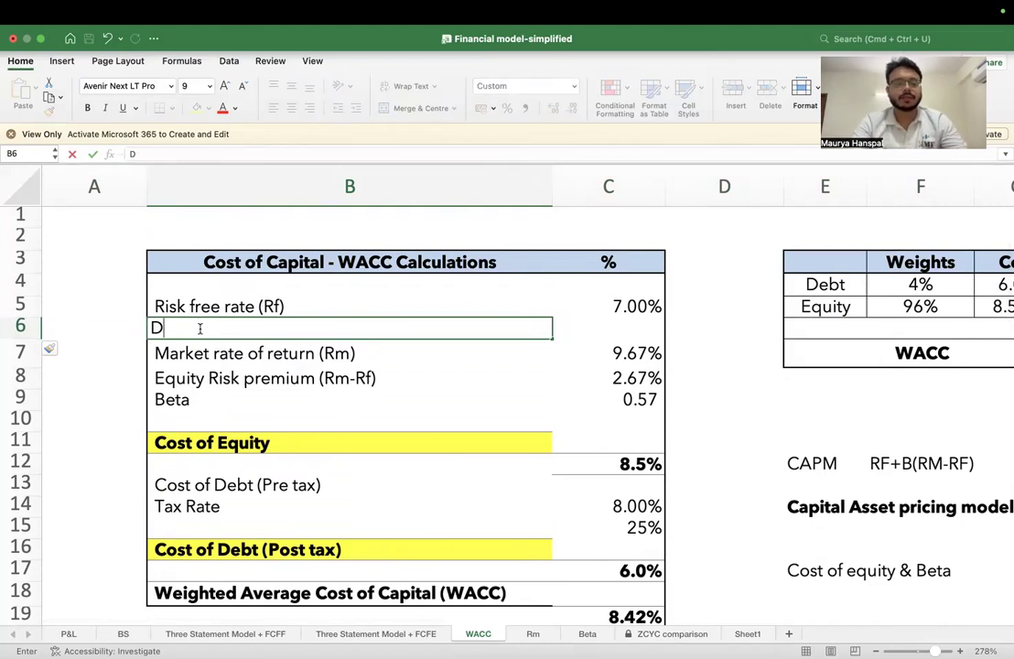
Step: Label the blank row 6 beneath Risk free rate (Rf) as India default spread in B6
{"action": "type", "text": "Inf"}
{"action": "key", "text": "BackSpace"}
{"action": "type", "text": "dia default spread"}
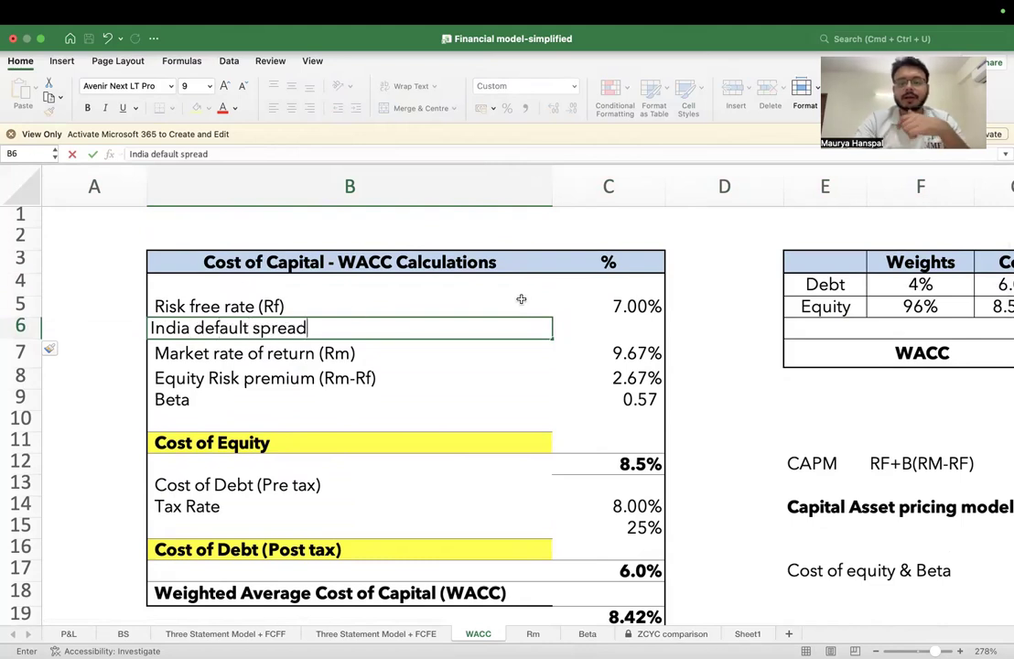
{"action": "left_click", "coordinate": [591, 306]}
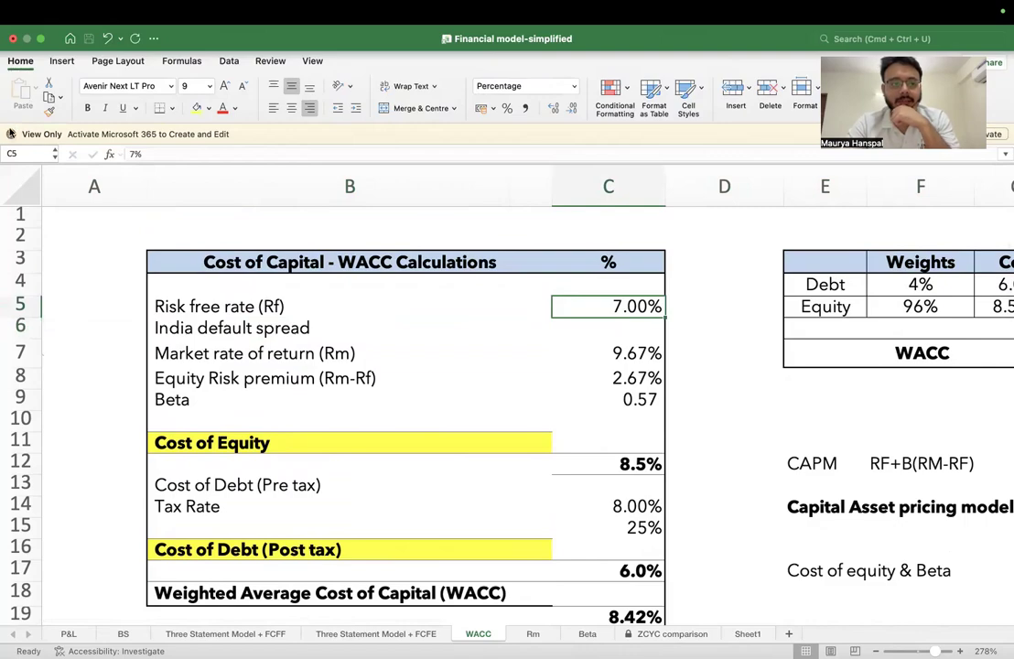
Step: Check India's default spread on the Safari country table, return to Excel and enter 1.87% in C6 for India default spread
{"action": "left_click", "coordinate": [607, 303]}
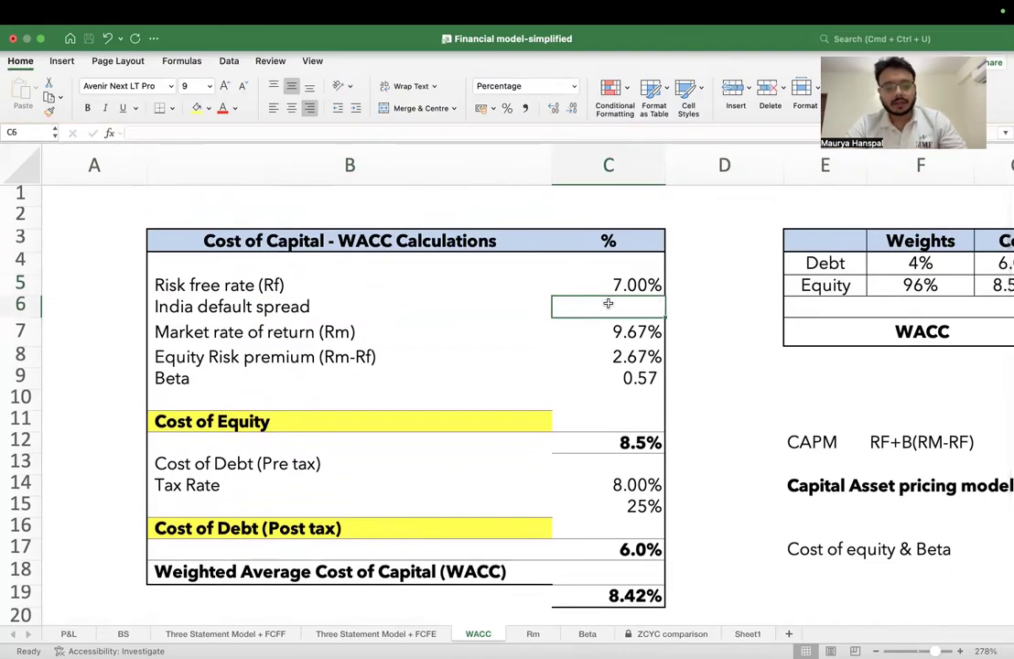
{"action": "key", "text": "super+Tab"}
{"action": "scroll", "coordinate": [357, 570], "scroll_direction": "down", "scroll_amount": 10}
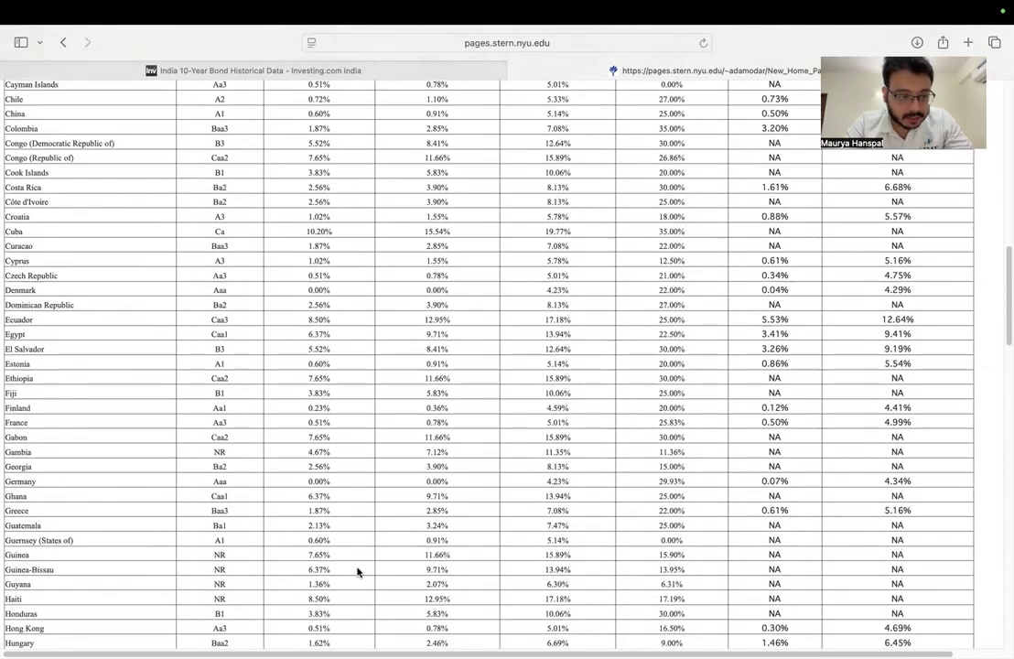
{"action": "scroll", "coordinate": [357, 570], "scroll_direction": "down", "scroll_amount": 8}
{"action": "key", "text": "super+Tab"}
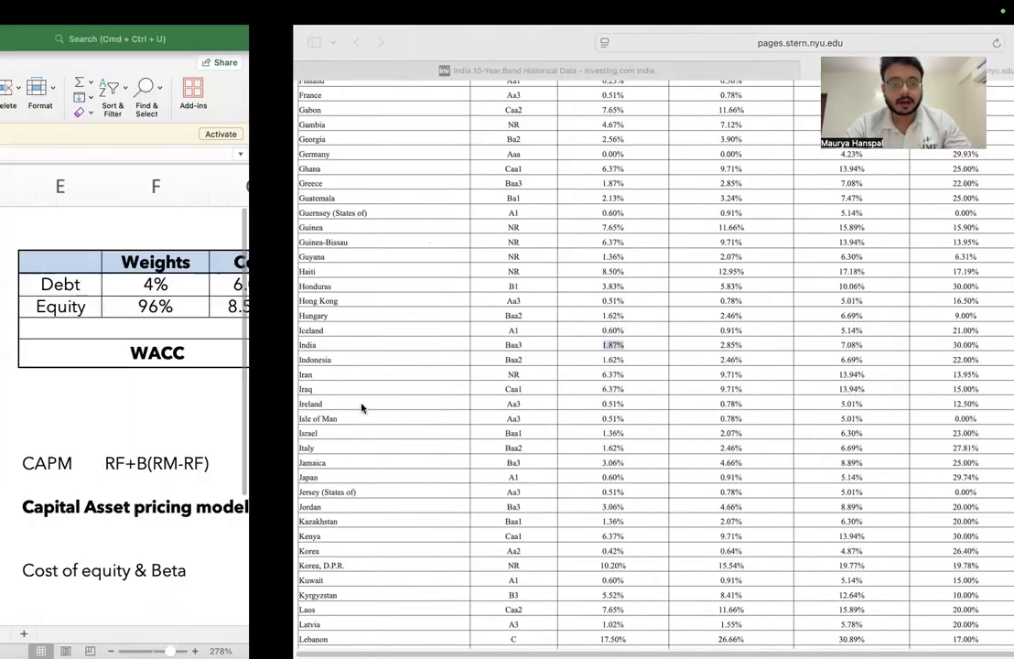
{"action": "type", "text": "1.87"}
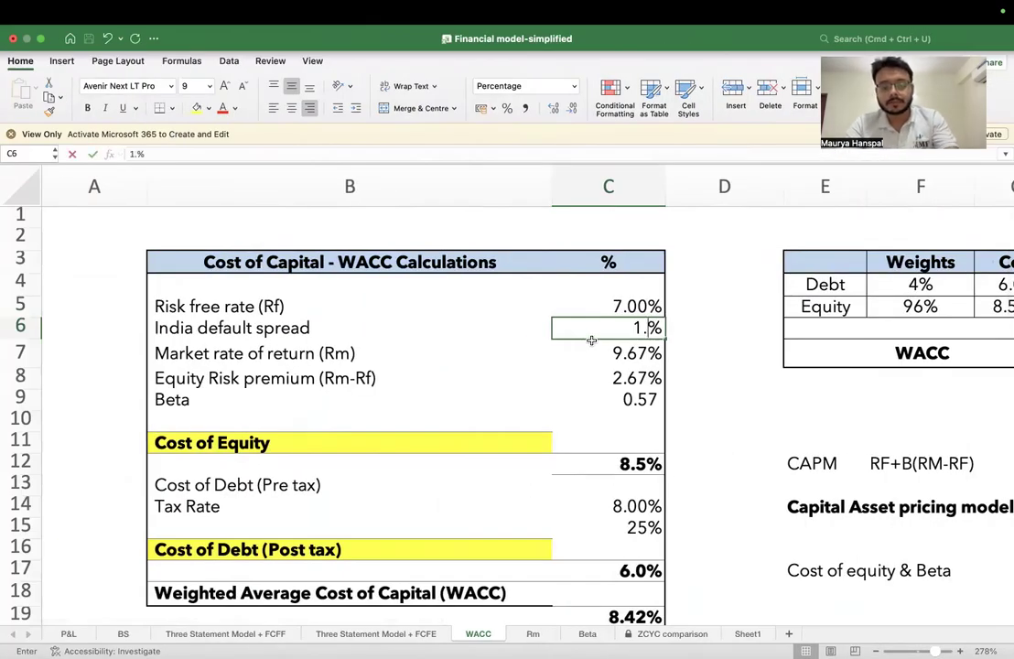
{"action": "key", "text": "Return"}
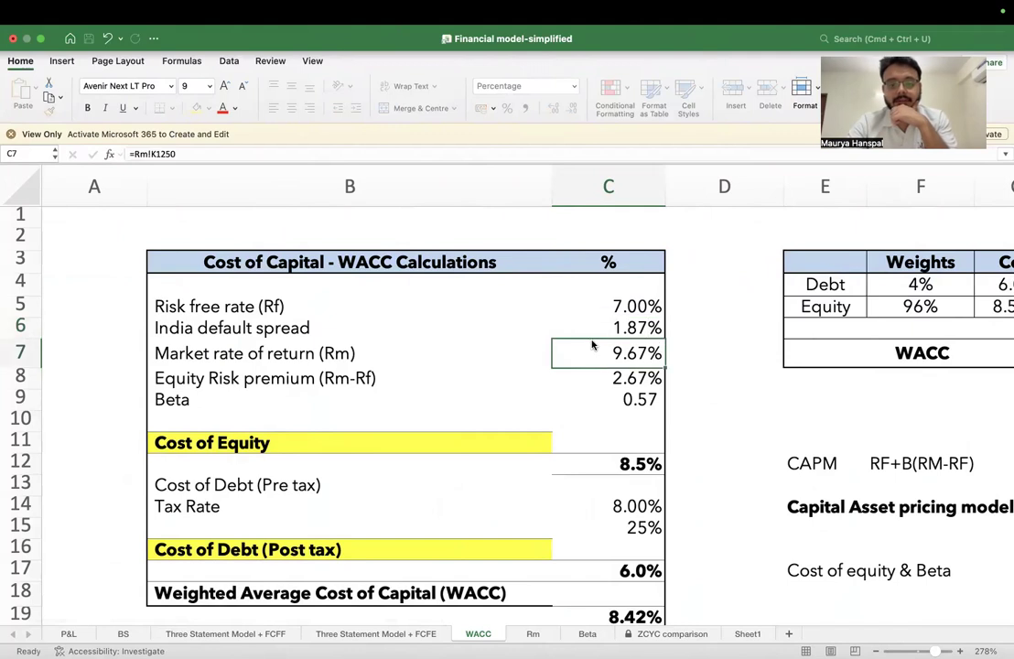
Step: Insert a blank row 7 above Market rate of return (Rm) and label it Adjusted risk free rate in B7
{"action": "left_click", "coordinate": [30, 353]}
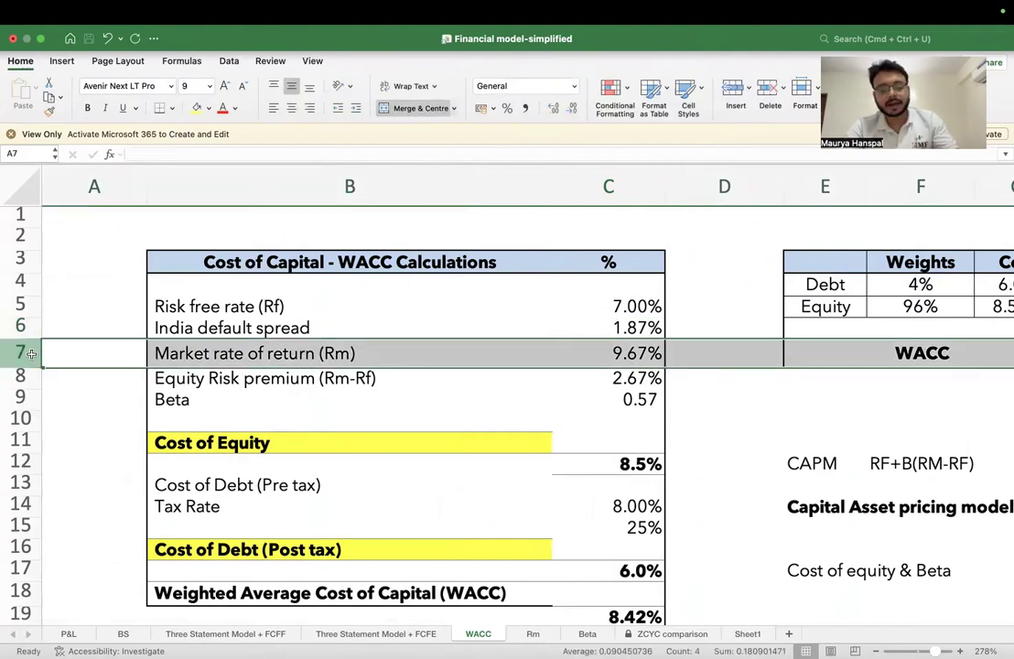
{"action": "key", "text": "ctrl+shift+plus"}
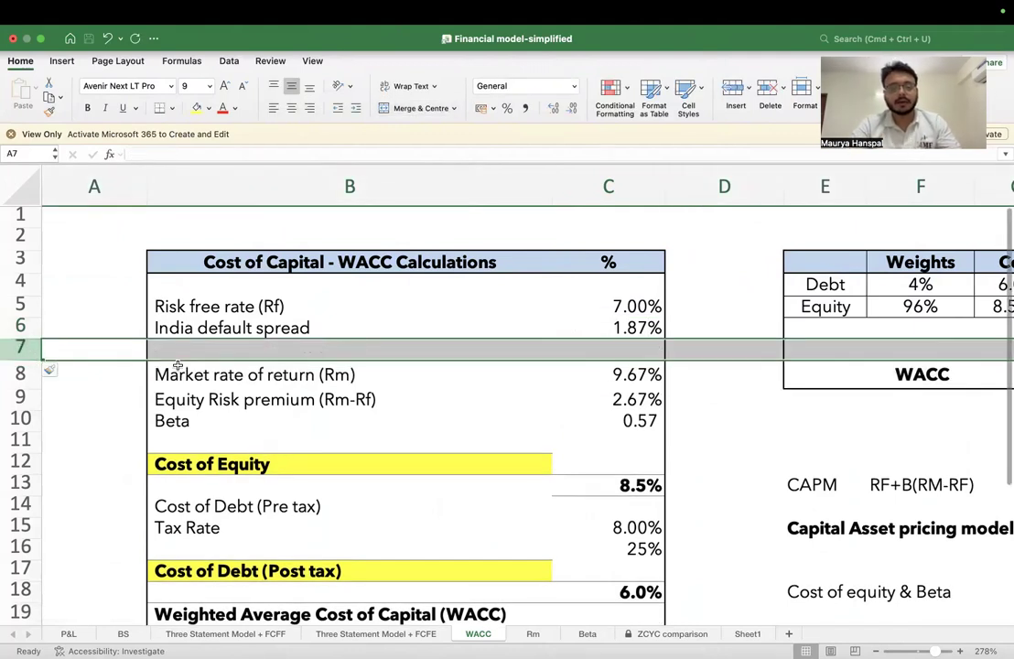
{"action": "left_click", "coordinate": [210, 347]}
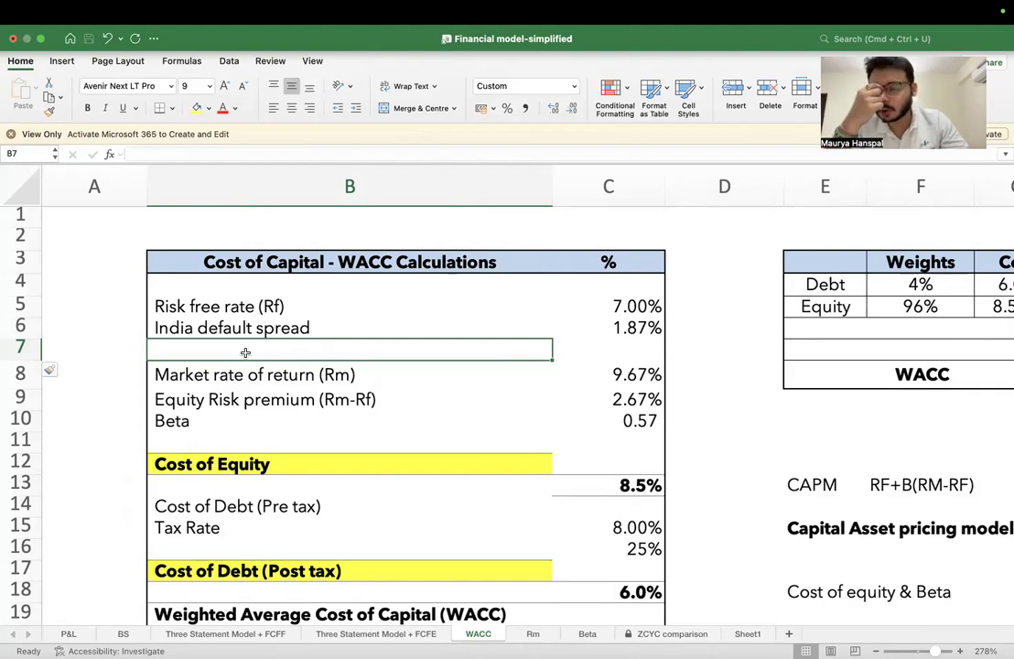
{"action": "type", "text": "Ad"}
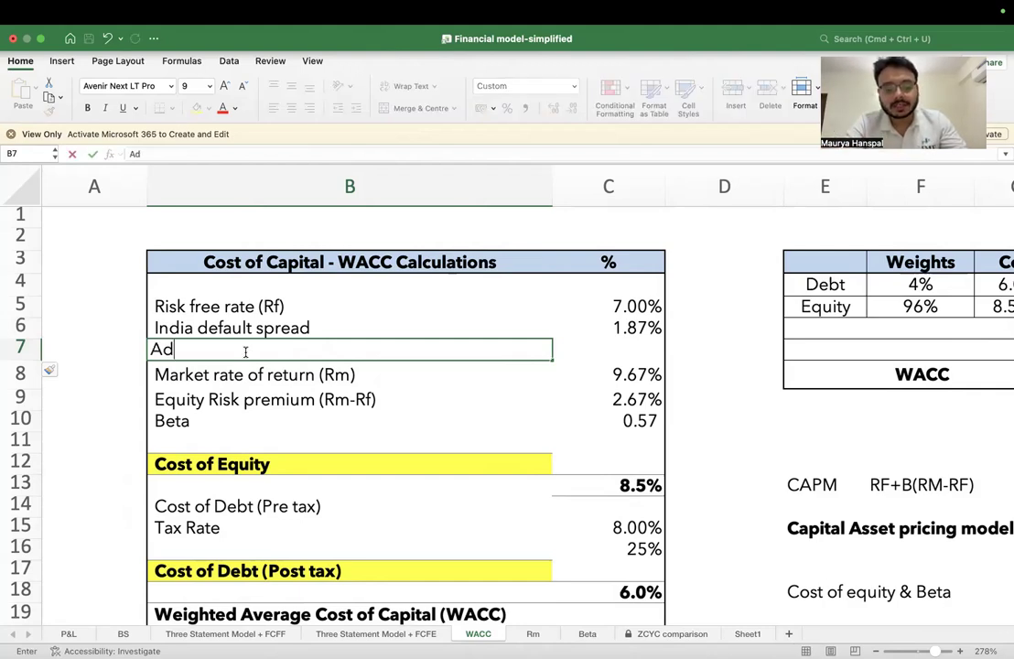
{"action": "type", "text": "justed risk free rate"}
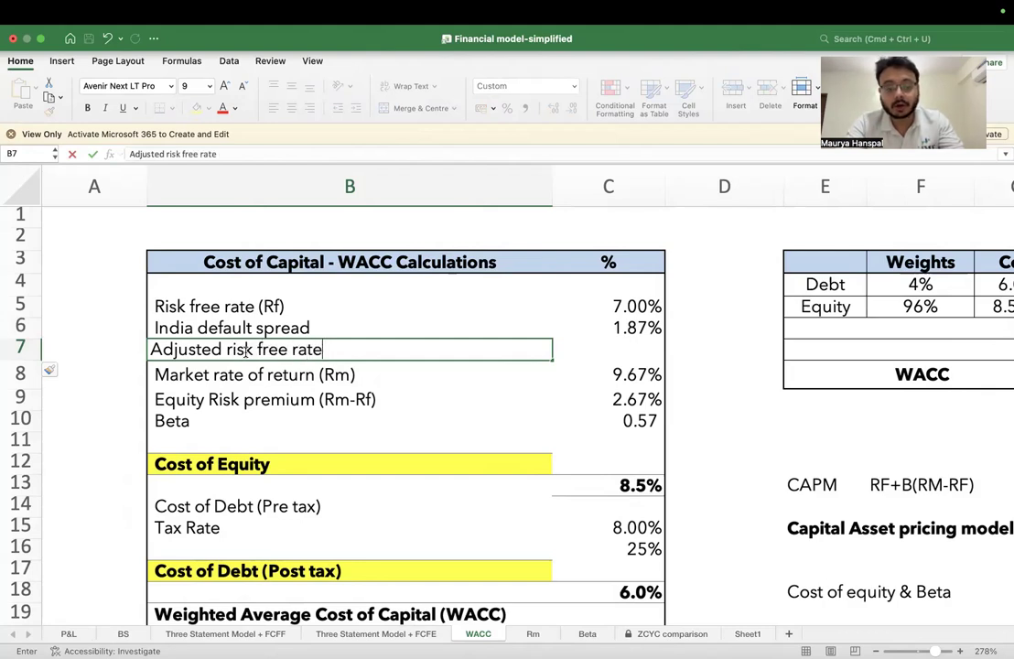
{"action": "key", "text": "Tab"}
Step: Calculate the adjusted risk free rate in C7 by subtracting the India default spread from the risk free rate with =C5-C6
{"action": "type", "text": "="}
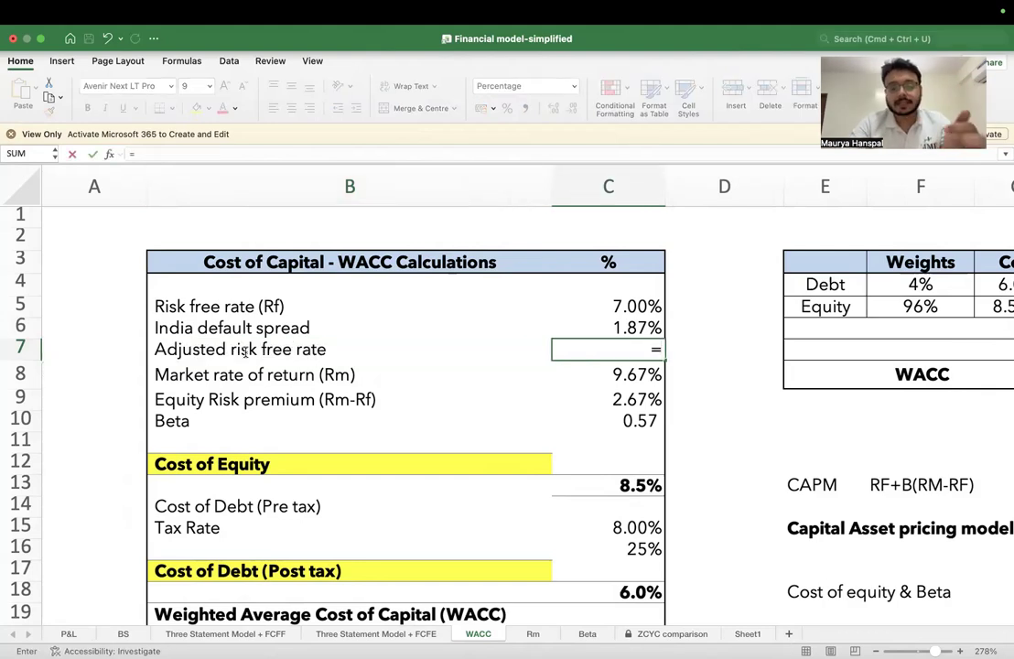
{"action": "key", "text": "Up"}
{"action": "key", "text": "Up"}
{"action": "type", "text": "_"}
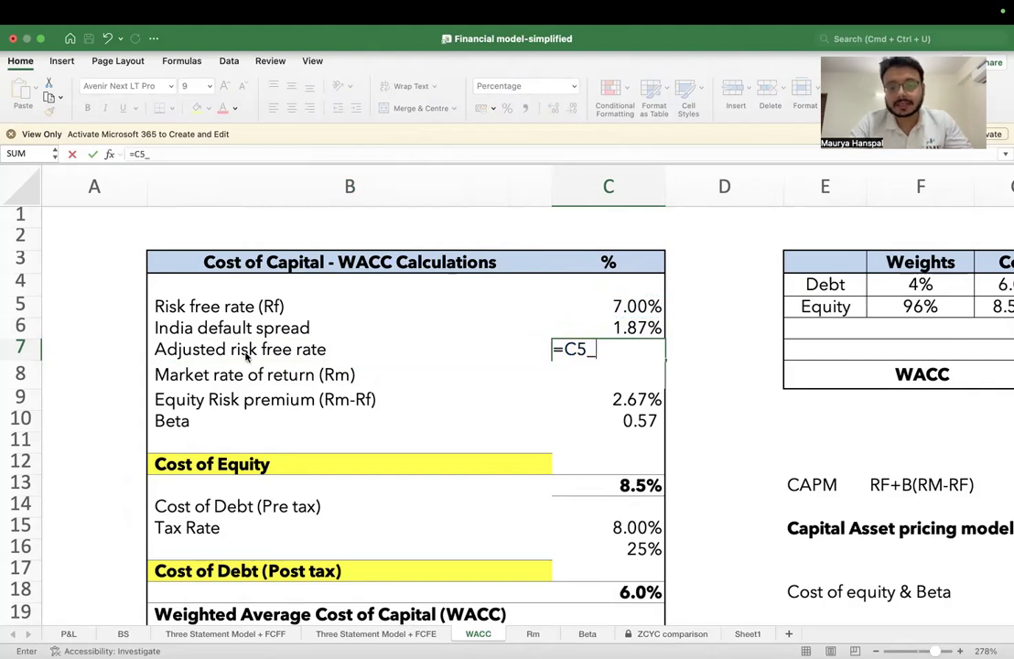
{"action": "key", "text": "Return"}
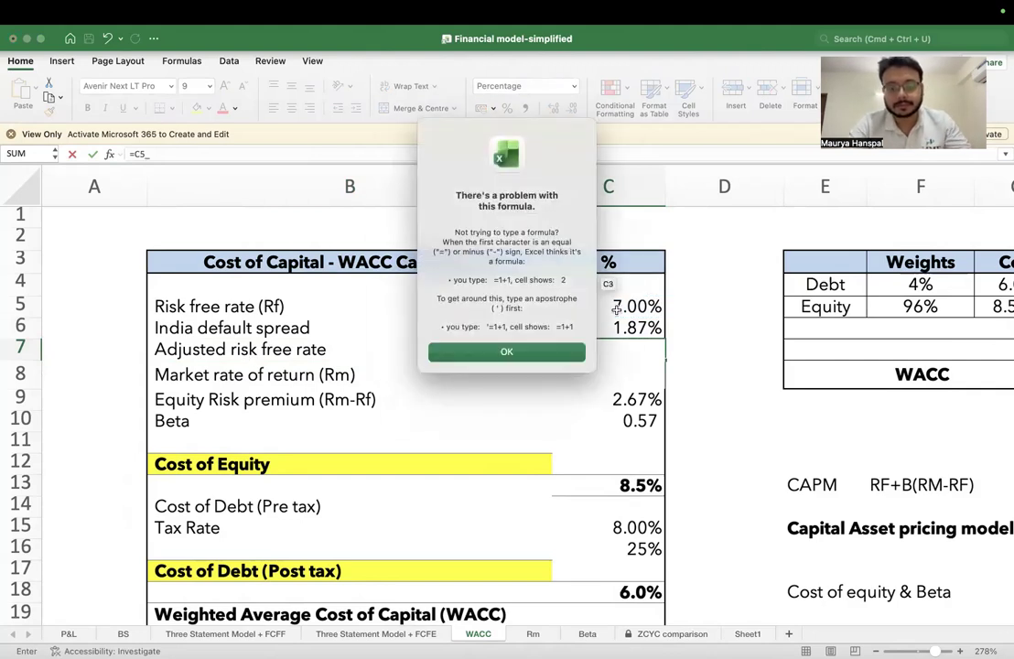
{"action": "left_click", "coordinate": [541, 352]}
{"action": "key", "text": "BackSpace"}
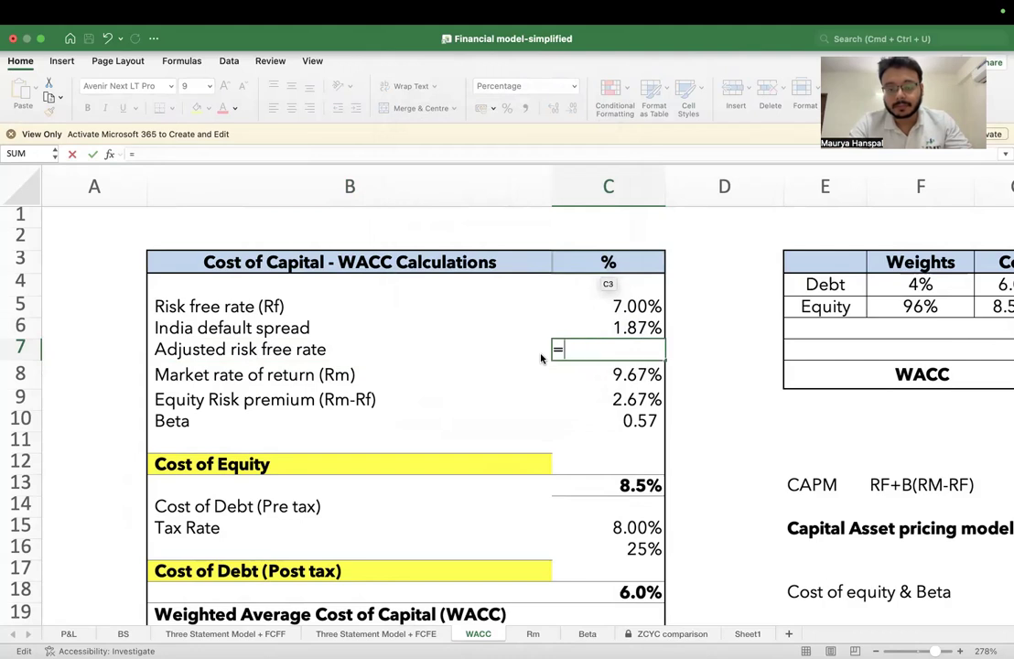
{"action": "left_click", "coordinate": [607, 303]}
{"action": "type", "text": "-"}
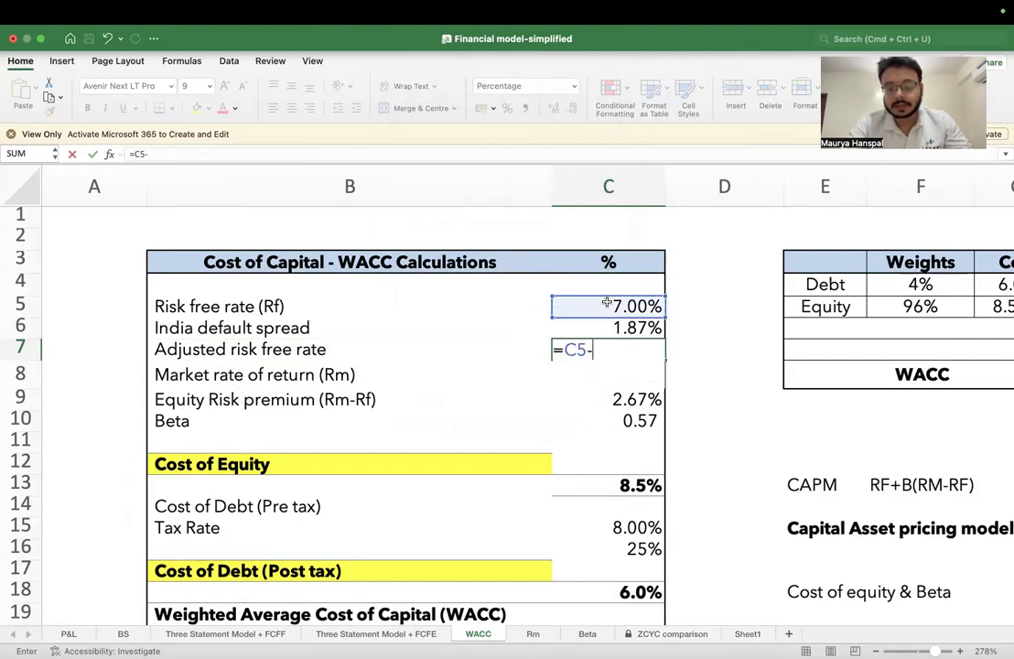
{"action": "left_click", "coordinate": [627, 330]}
{"action": "key", "text": "Return"}
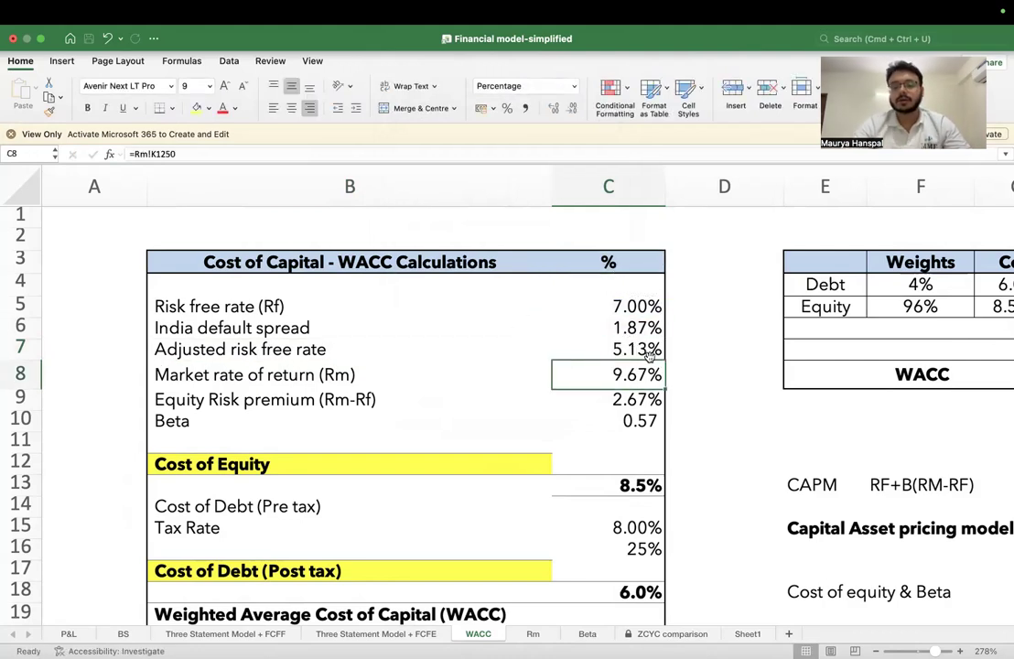
Step: Review the adjusted risk free rate formula, the India default spread row and the Ke = RF + B*(RM-RF) notes on the WACC sheet
{"action": "left_click", "coordinate": [643, 349]}
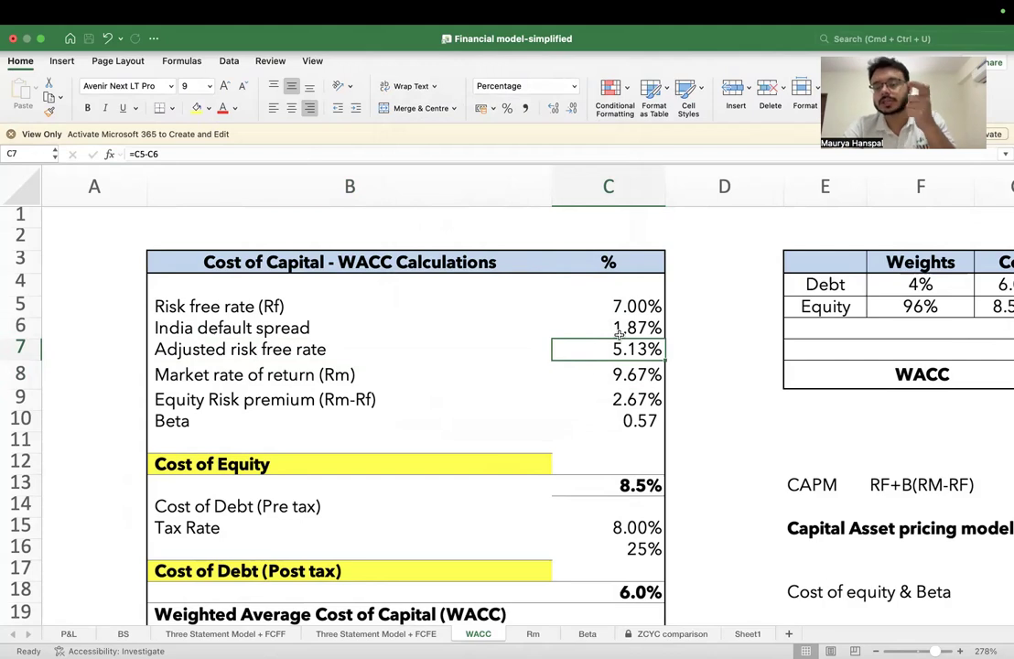
{"action": "scroll", "coordinate": [598, 300], "scroll_direction": "down", "scroll_amount": 1}
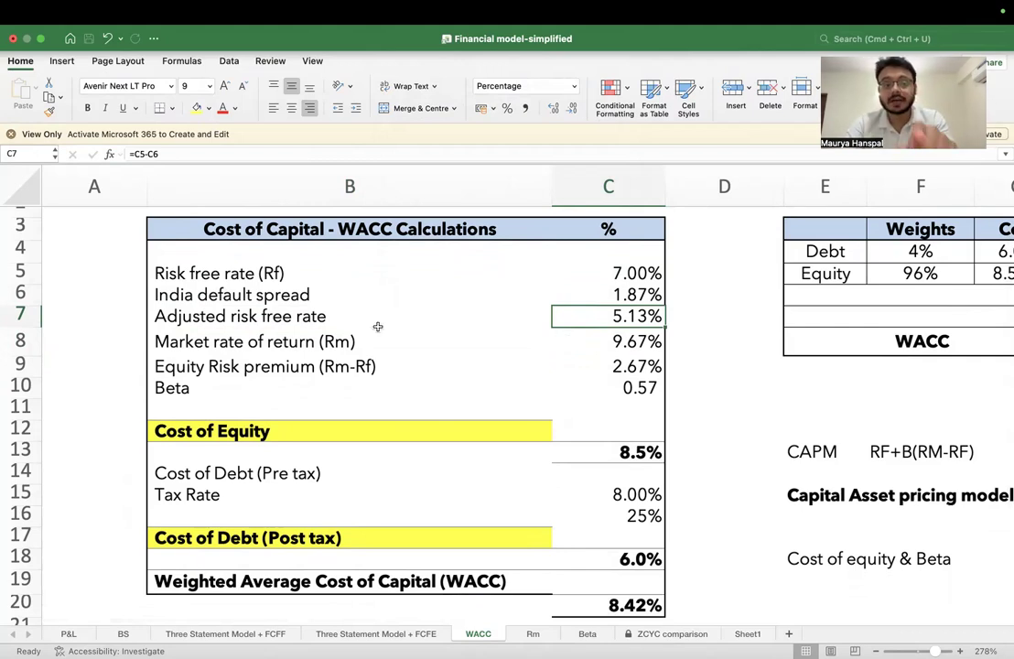
{"action": "left_click", "coordinate": [292, 296]}
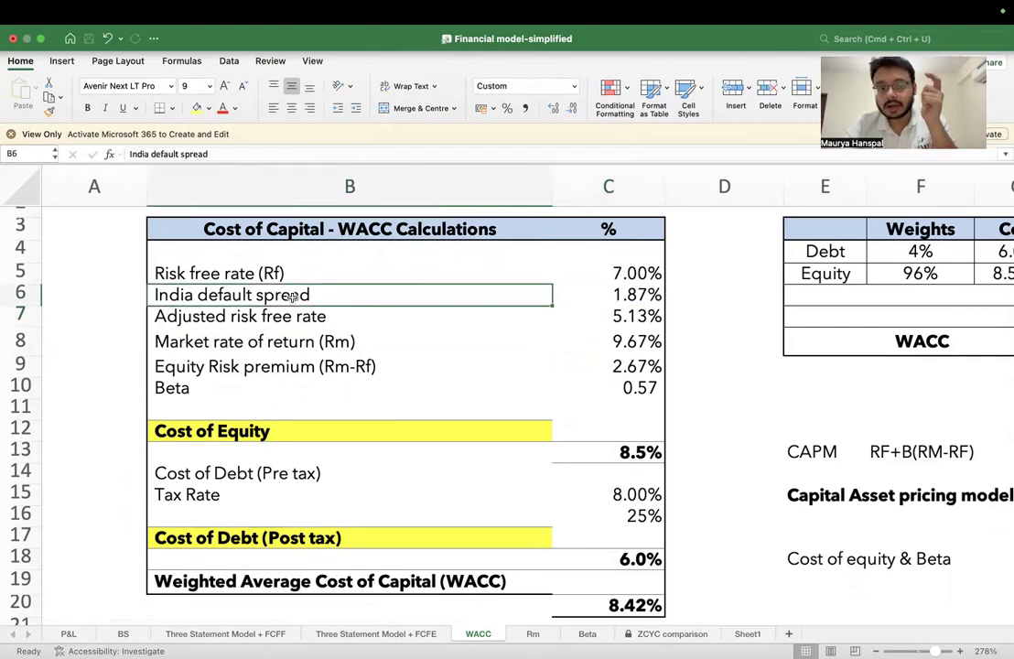
{"action": "scroll", "coordinate": [398, 353], "scroll_direction": "down", "scroll_amount": 5}
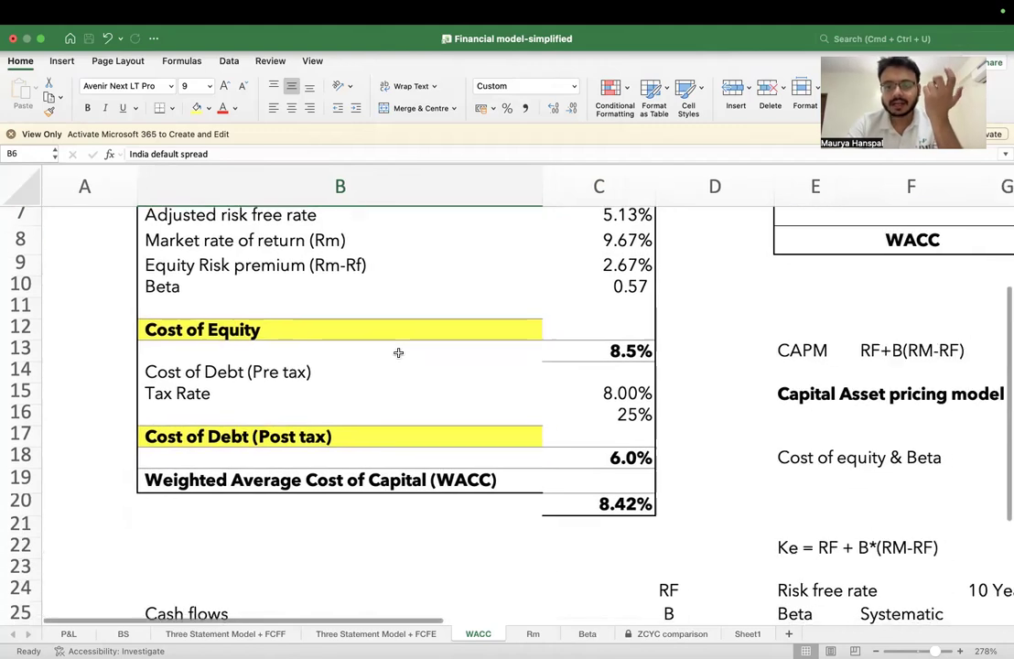
{"action": "scroll", "coordinate": [398, 354], "scroll_direction": "right", "scroll_amount": 3}
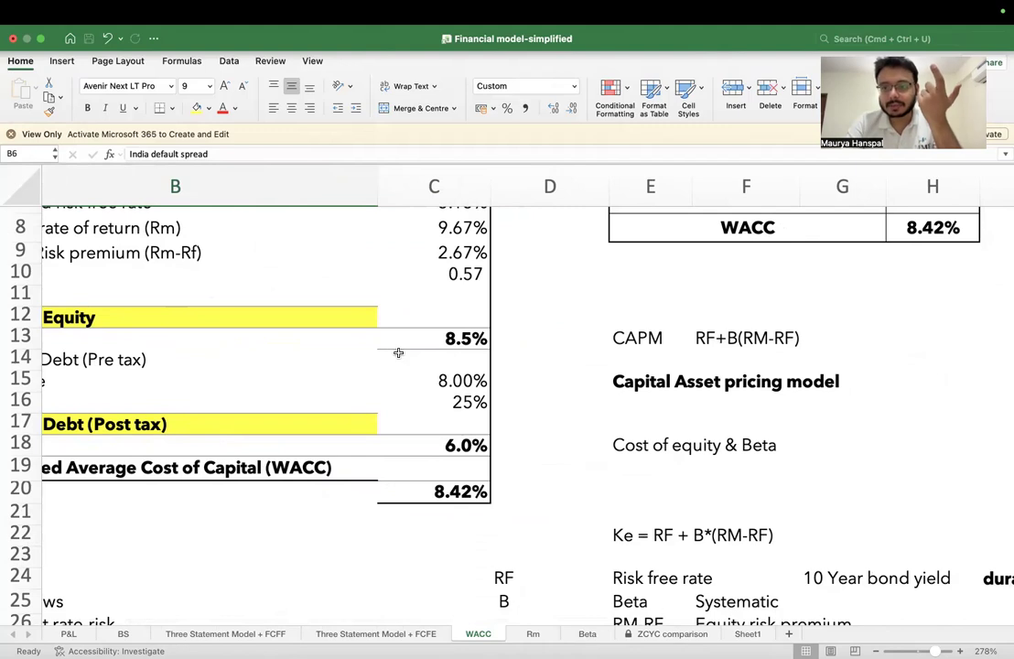
{"action": "scroll", "coordinate": [398, 354], "scroll_direction": "down", "scroll_amount": 6}
{"action": "scroll", "coordinate": [398, 353], "scroll_direction": "right", "scroll_amount": 3}
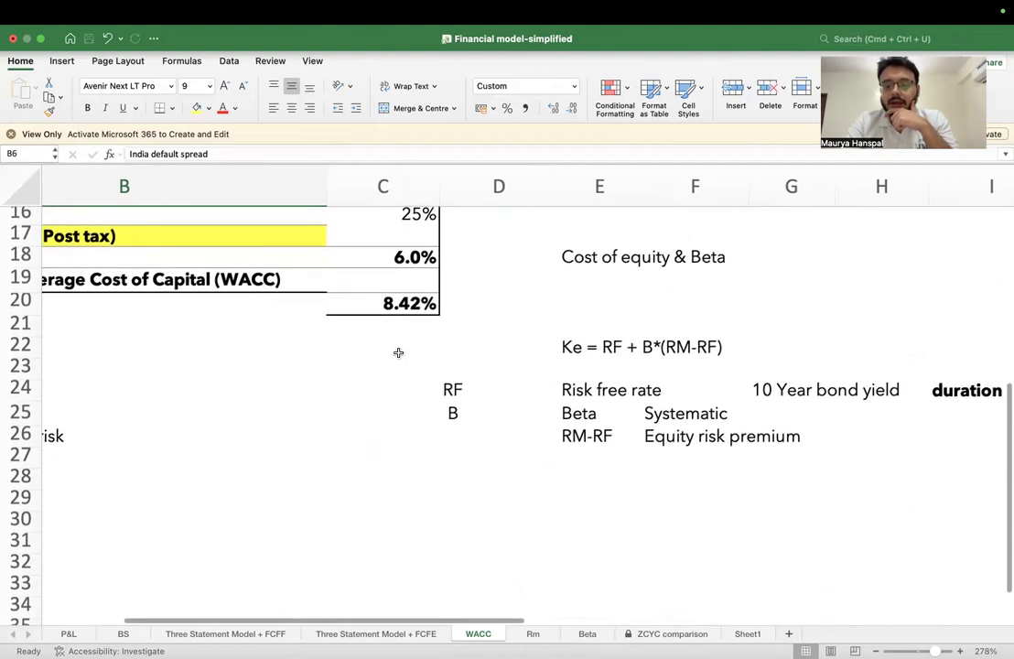
{"action": "scroll", "coordinate": [398, 353], "scroll_direction": "up", "scroll_amount": 1}
{"action": "scroll", "coordinate": [398, 354], "scroll_direction": "right", "scroll_amount": 1}
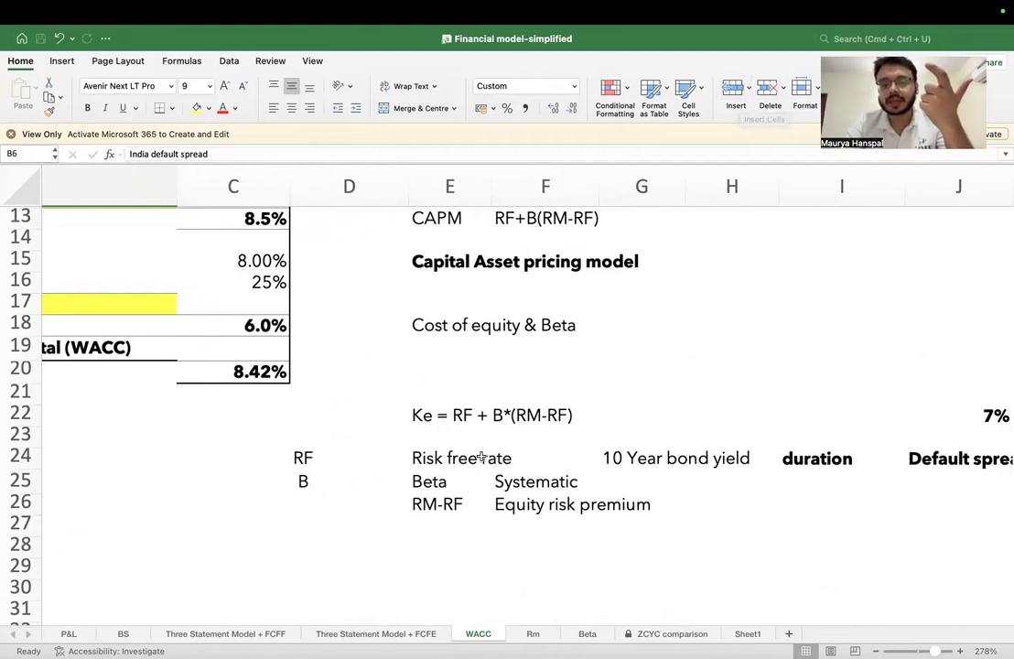
{"action": "left_click", "coordinate": [503, 416]}
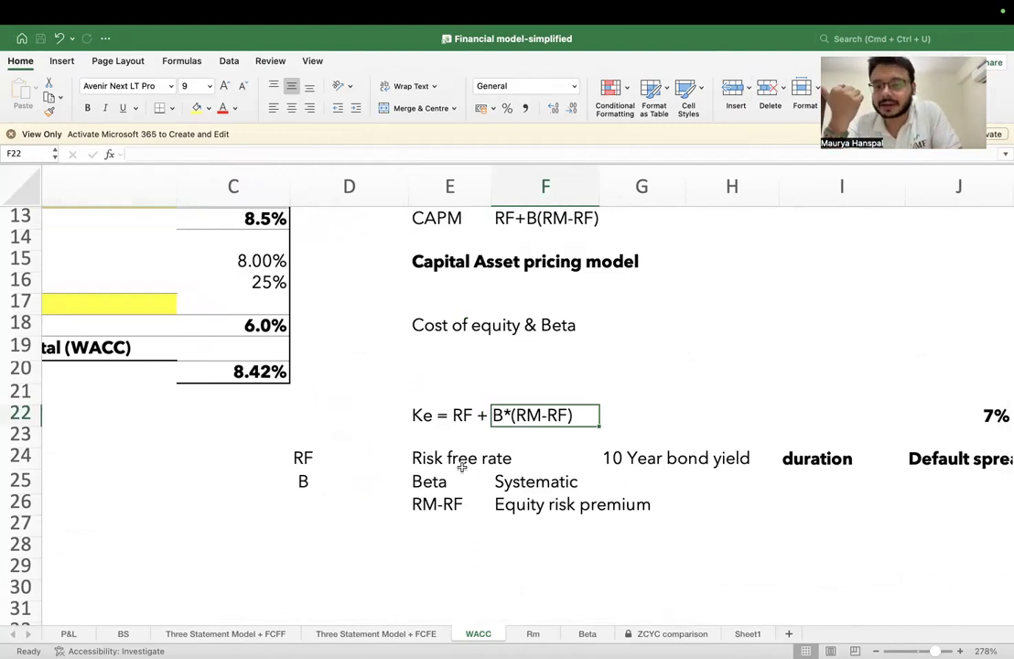
{"action": "scroll", "coordinate": [462, 467], "scroll_direction": "down", "scroll_amount": 5}
{"action": "scroll", "coordinate": [462, 468], "scroll_direction": "left", "scroll_amount": 2}
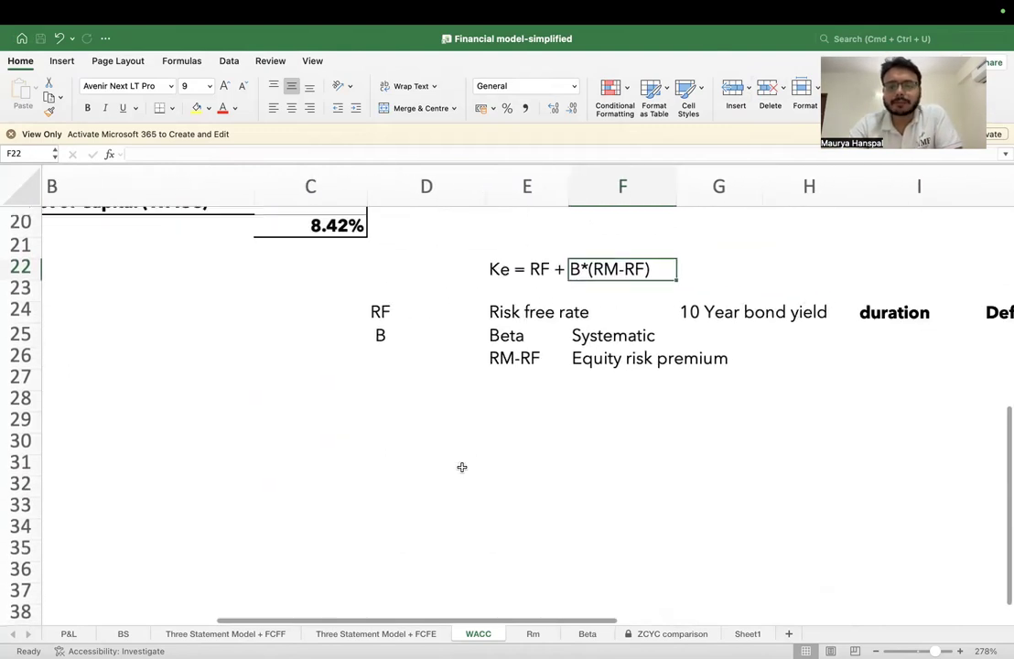
{"action": "scroll", "coordinate": [462, 468], "scroll_direction": "right", "scroll_amount": 2}
{"action": "left_click", "coordinate": [422, 482]}
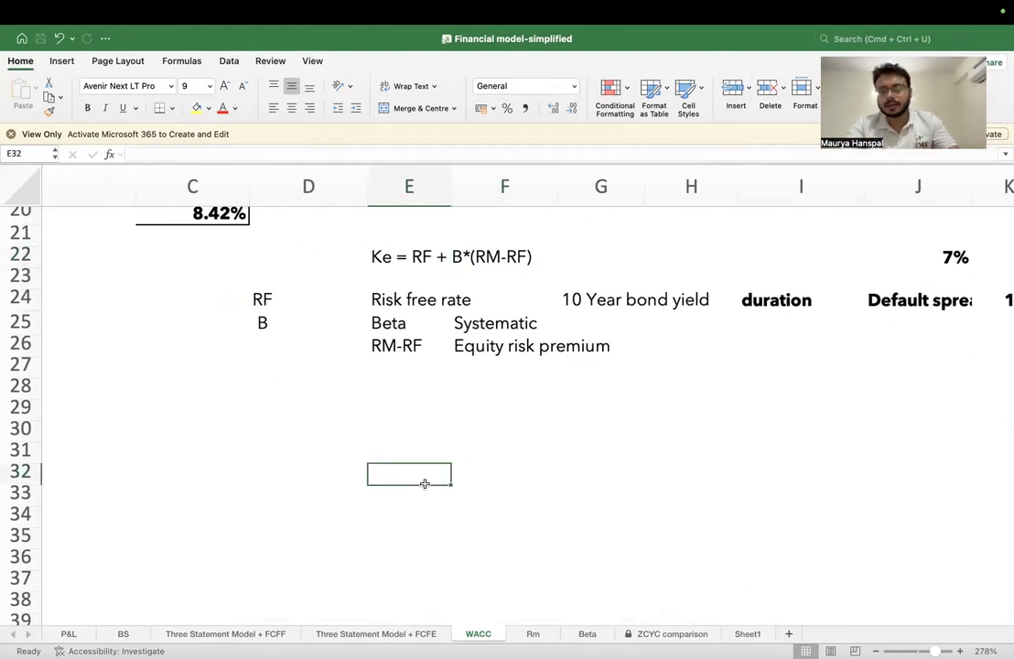
{"action": "type", "text": "Unsystemari"}
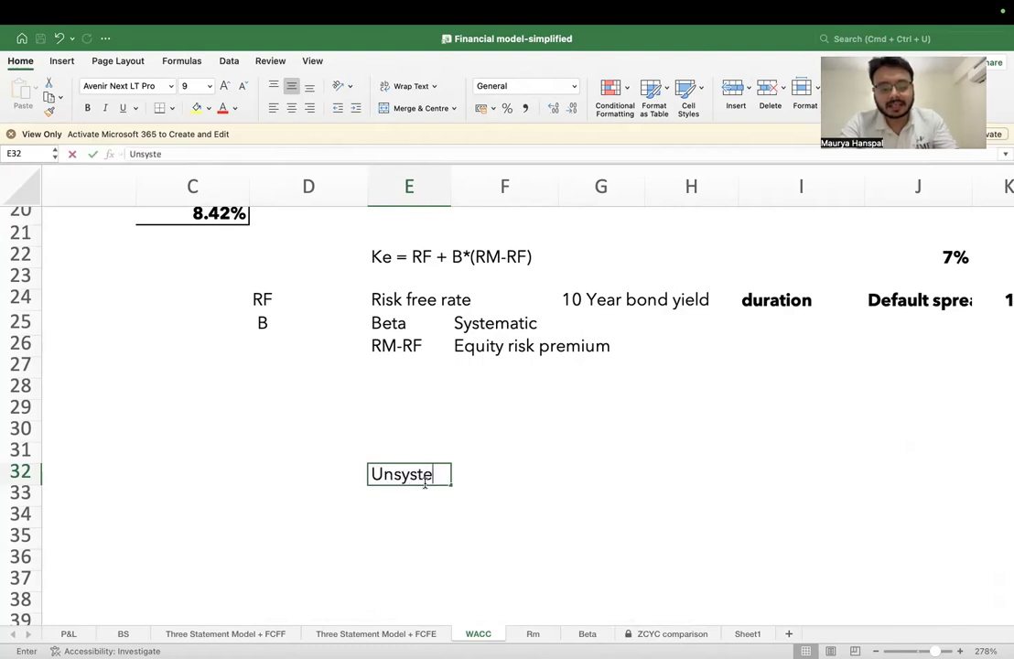
{"action": "key", "text": "BackSpace"}
{"action": "key", "text": "BackSpace"}
{"action": "key", "text": "BackSpace"}
{"action": "key", "text": "BackSpace"}
{"action": "key", "text": "BackSpace"}
{"action": "key", "text": "BackSpace"}
{"action": "key", "text": "BackSpace"}
{"action": "key", "text": "BackSpace"}
{"action": "key", "text": "BackSpace"}
{"action": "key", "text": "BackSpace"}
{"action": "key", "text": "BackSpace"}
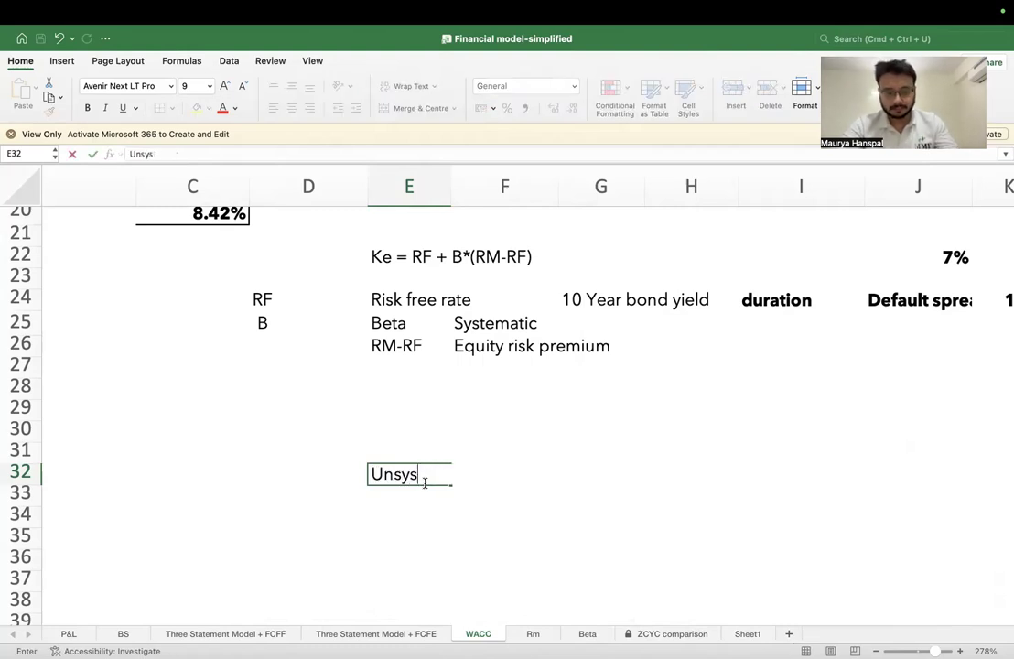
{"action": "left_click", "coordinate": [64, 61]}
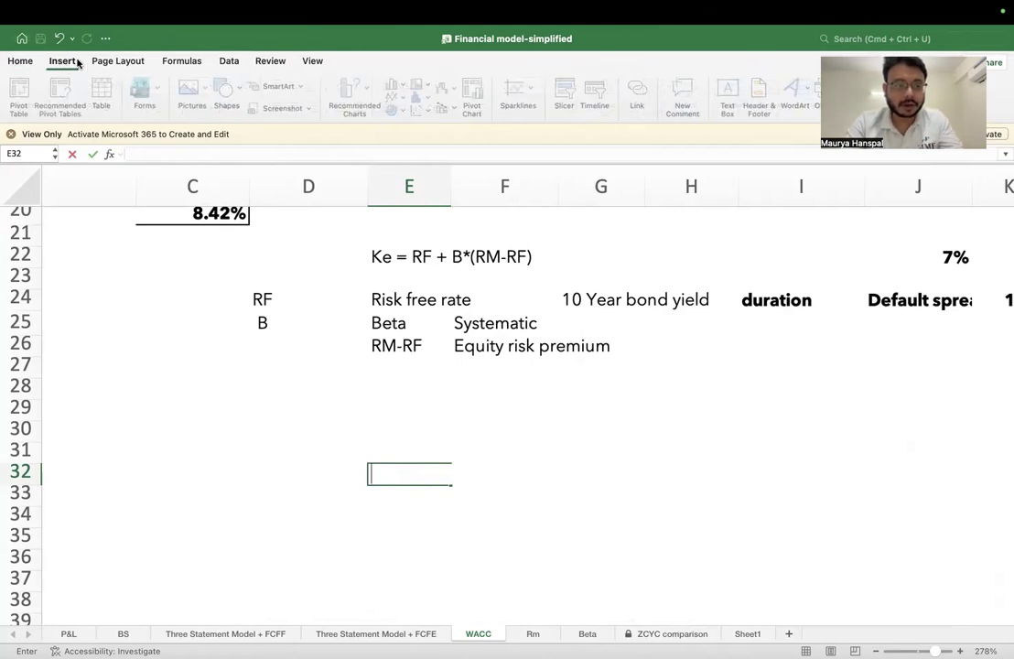
{"action": "left_click", "coordinate": [120, 62]}
{"action": "left_click", "coordinate": [177, 61]}
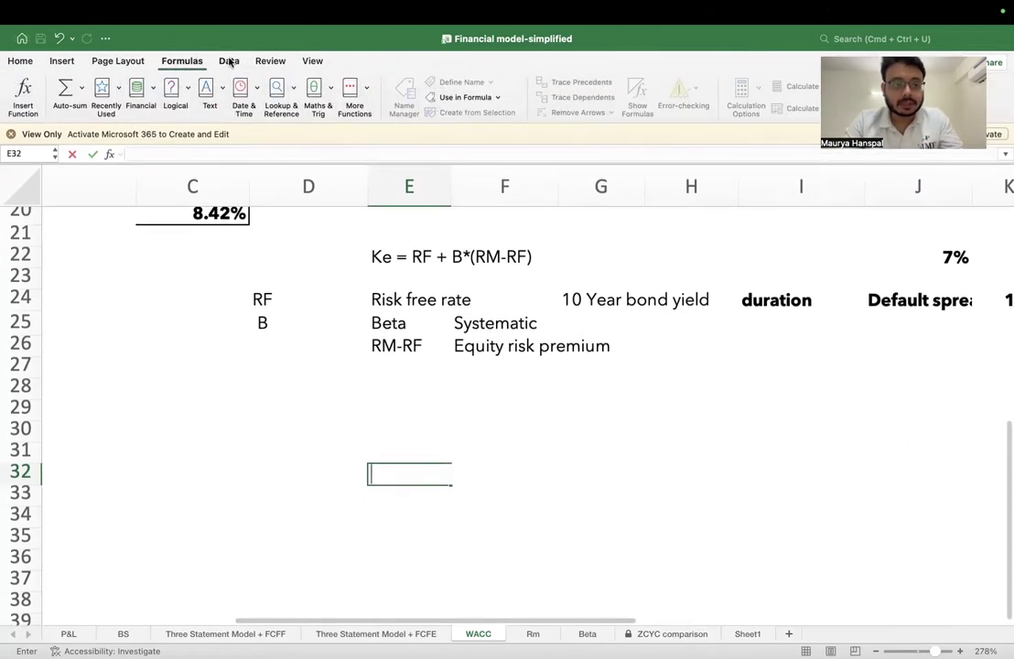
{"action": "left_click", "coordinate": [229, 62]}
{"action": "left_click", "coordinate": [271, 61]}
{"action": "left_click", "coordinate": [219, 437]}
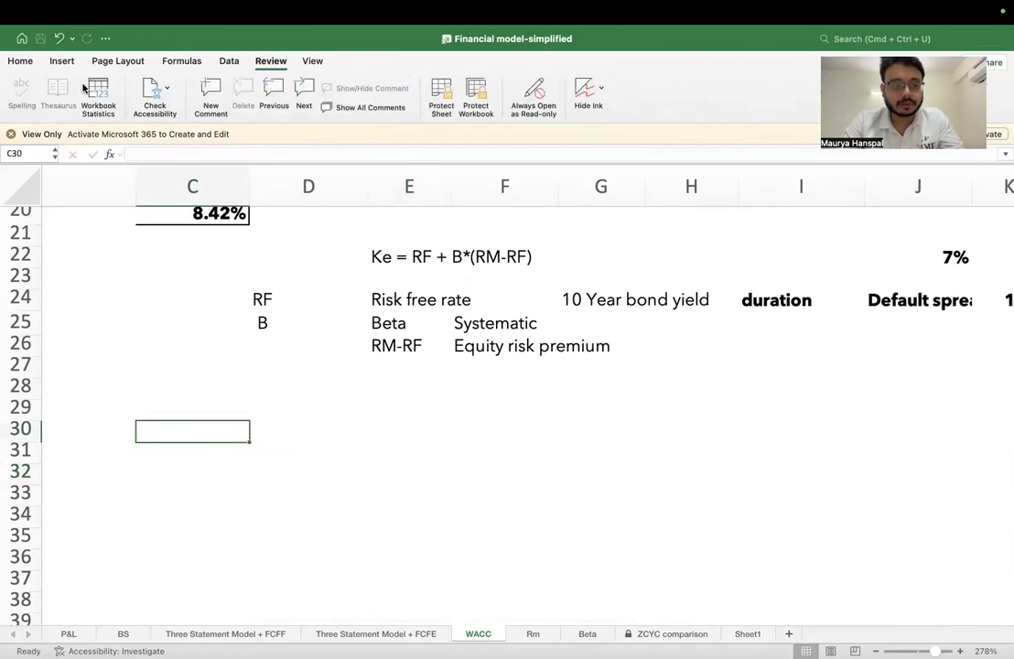
{"action": "left_click", "coordinate": [63, 60]}
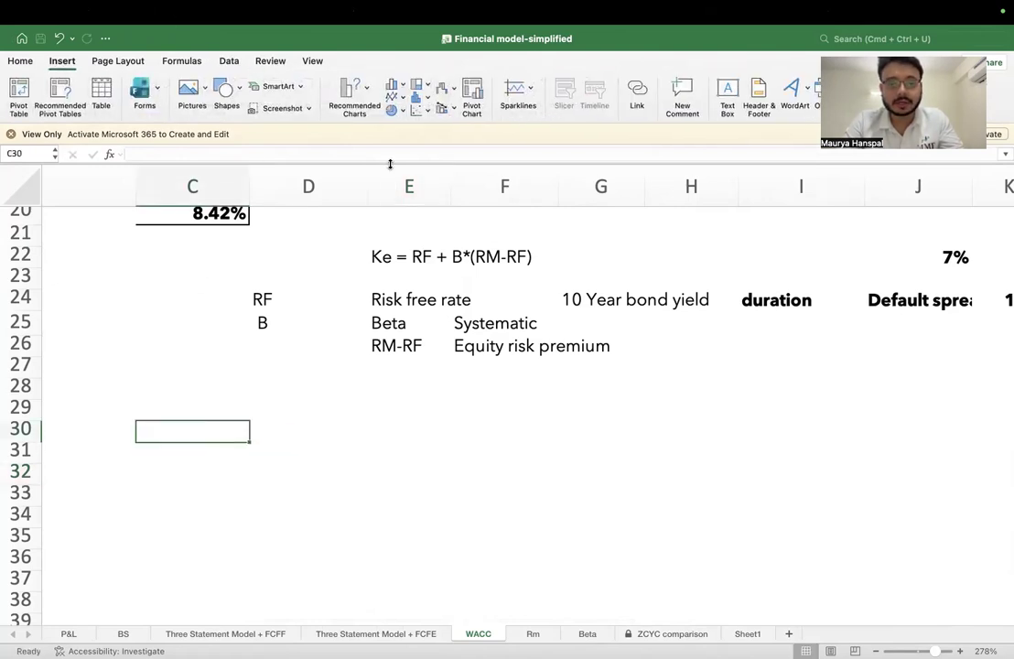
{"action": "left_click", "coordinate": [117, 61]}
{"action": "left_click", "coordinate": [22, 60]}
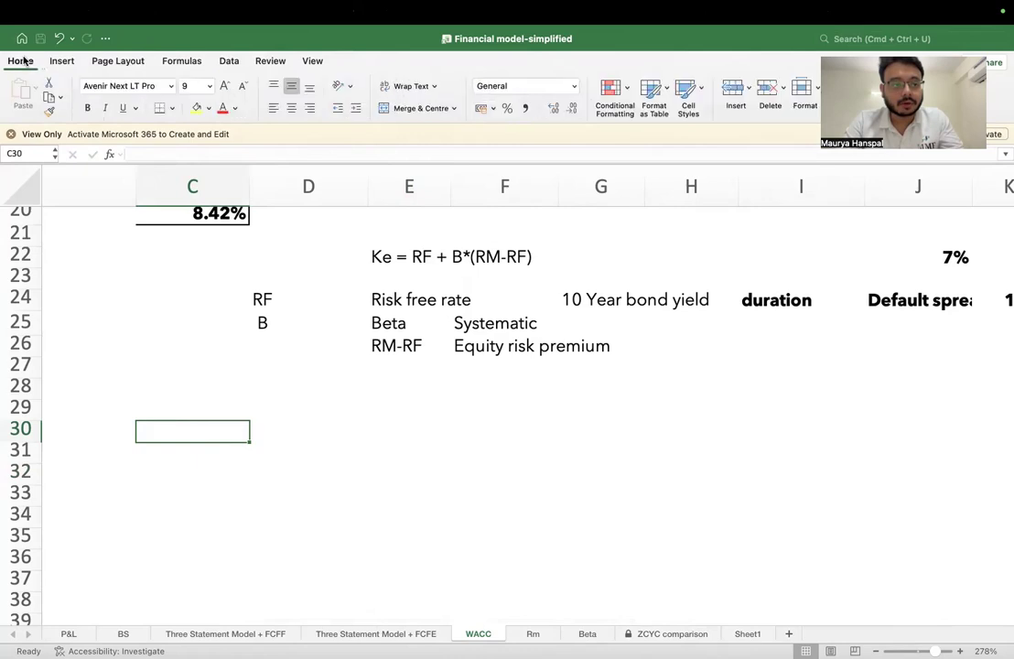
{"action": "left_click", "coordinate": [179, 61]}
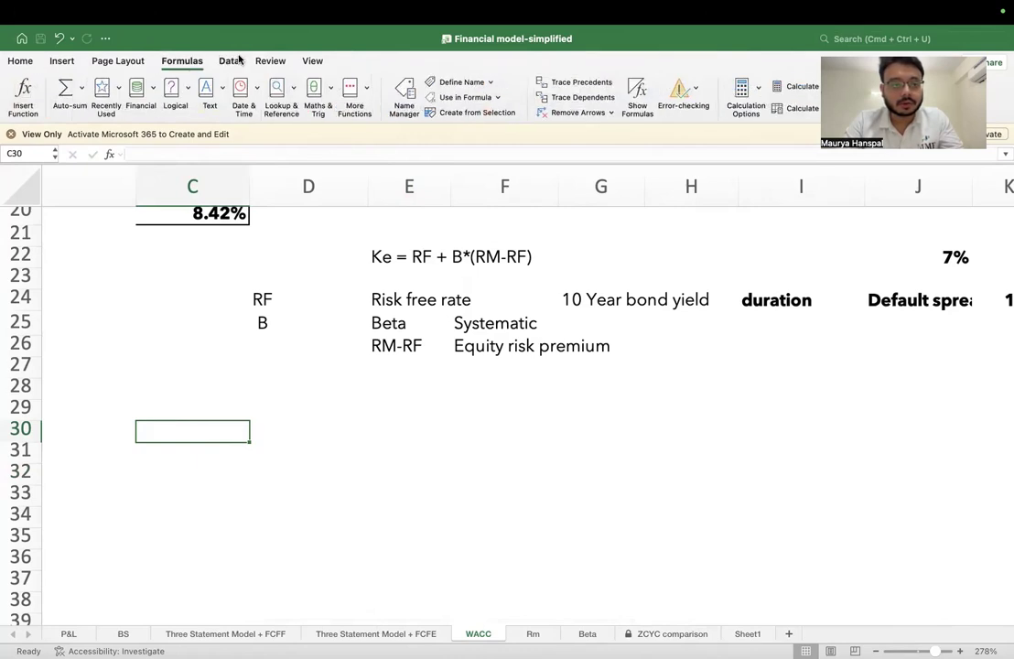
{"action": "left_click", "coordinate": [228, 61]}
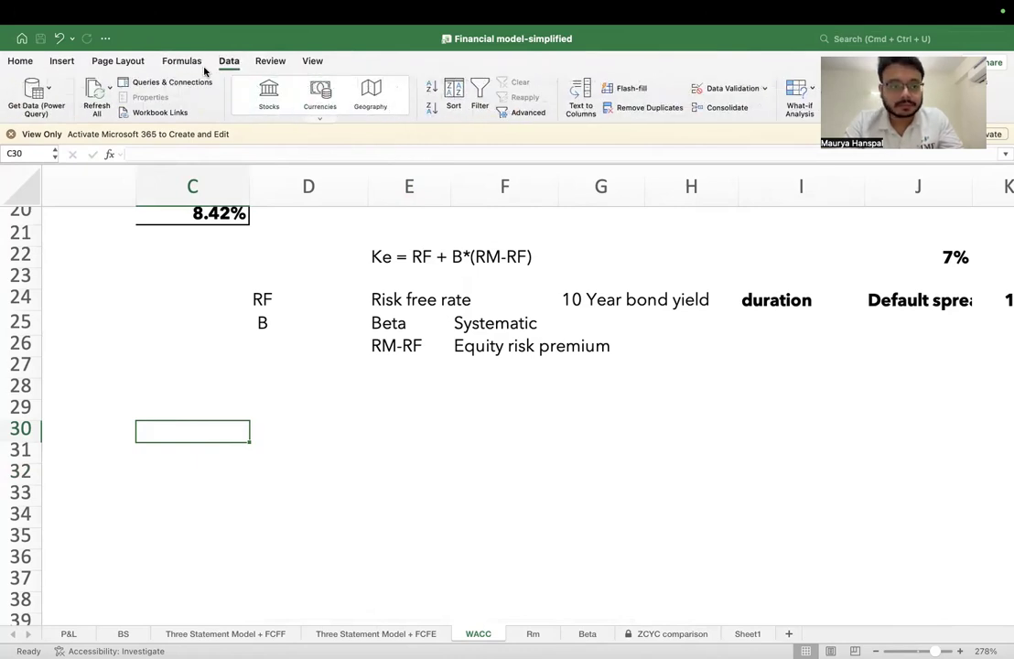
{"action": "left_click", "coordinate": [56, 60]}
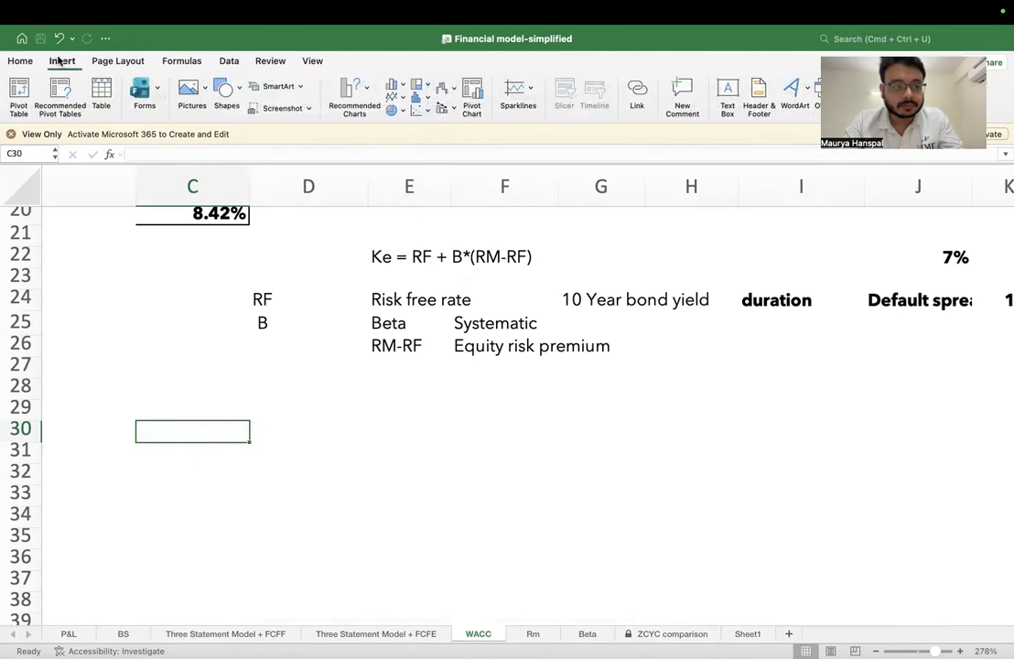
Step: Dismiss the view-only notice and enter the note Unsystematic risk/diversifiable in D30 of the WACC sheet
{"action": "left_click", "coordinate": [11, 134]}
{"action": "left_click", "coordinate": [316, 408]}
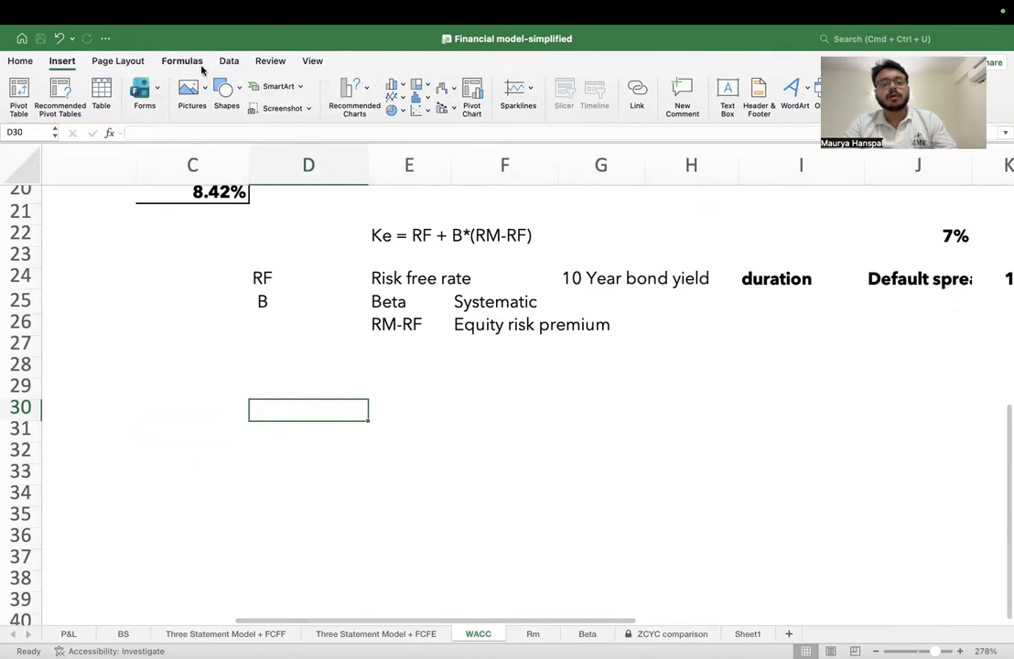
{"action": "type", "text": "Unsystematic"}
{"action": "type", "text": "risk"}
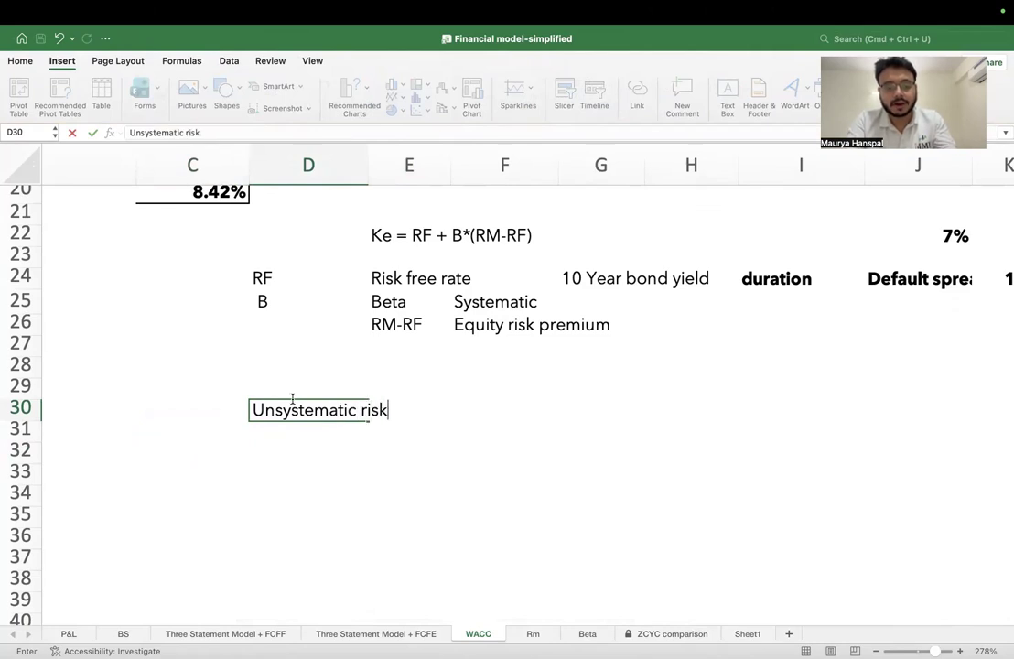
{"action": "type", "text": "/diversi"}
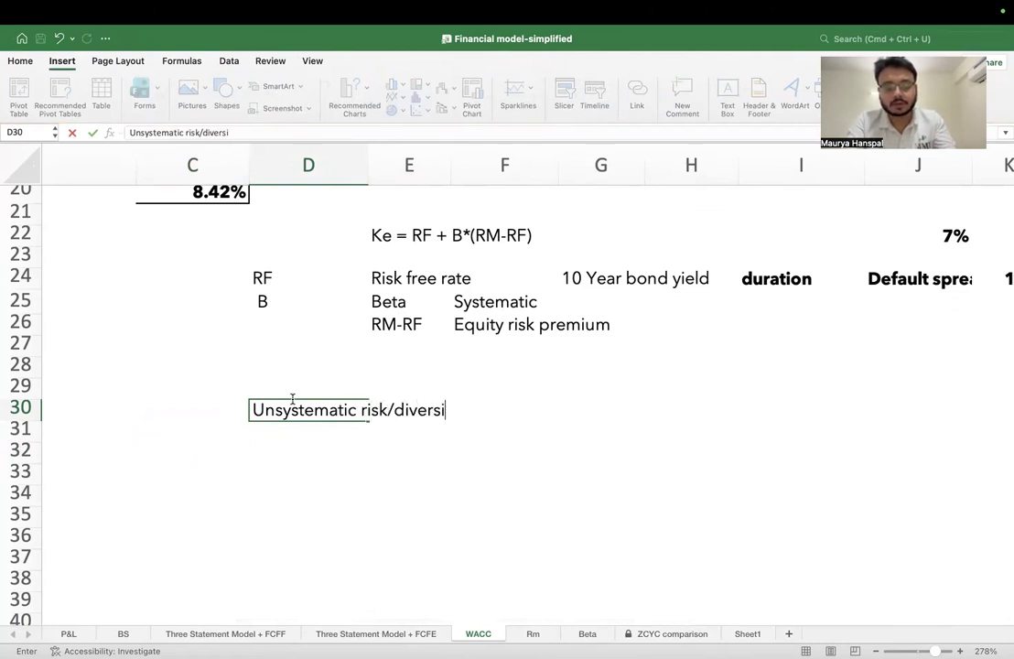
{"action": "type", "text": "fuable"}
{"action": "key", "text": "BackSpace"}
{"action": "key", "text": "BackSpace"}
{"action": "key", "text": "BackSpace"}
{"action": "key", "text": "BackSpace"}
{"action": "key", "text": "BackSpace"}
{"action": "key", "text": "BackSpace"}
{"action": "type", "text": "fiable"}
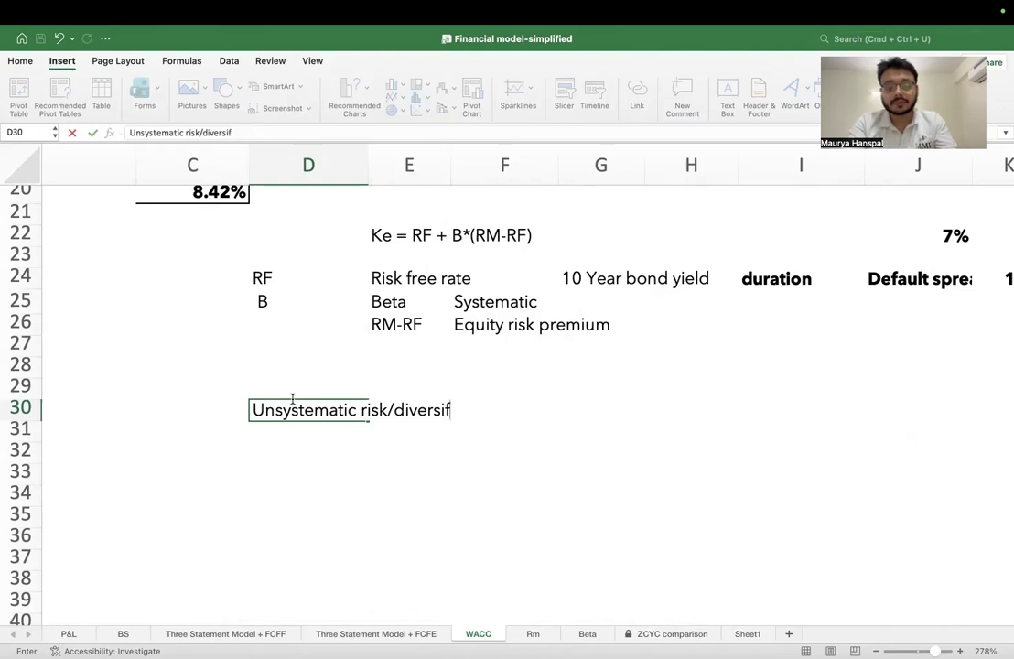
{"action": "key", "text": "Return"}
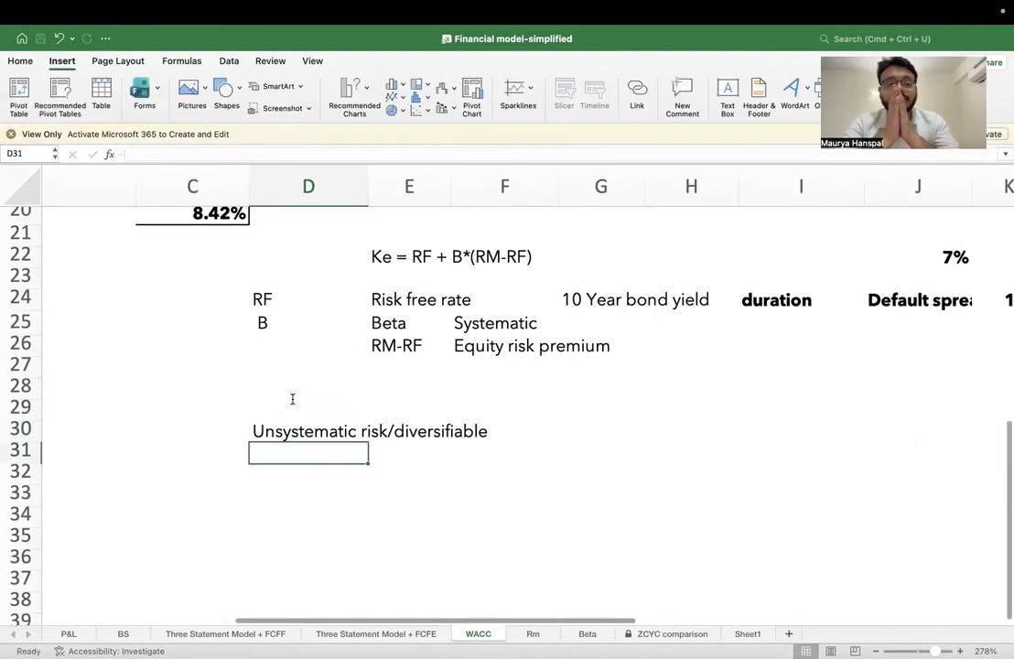
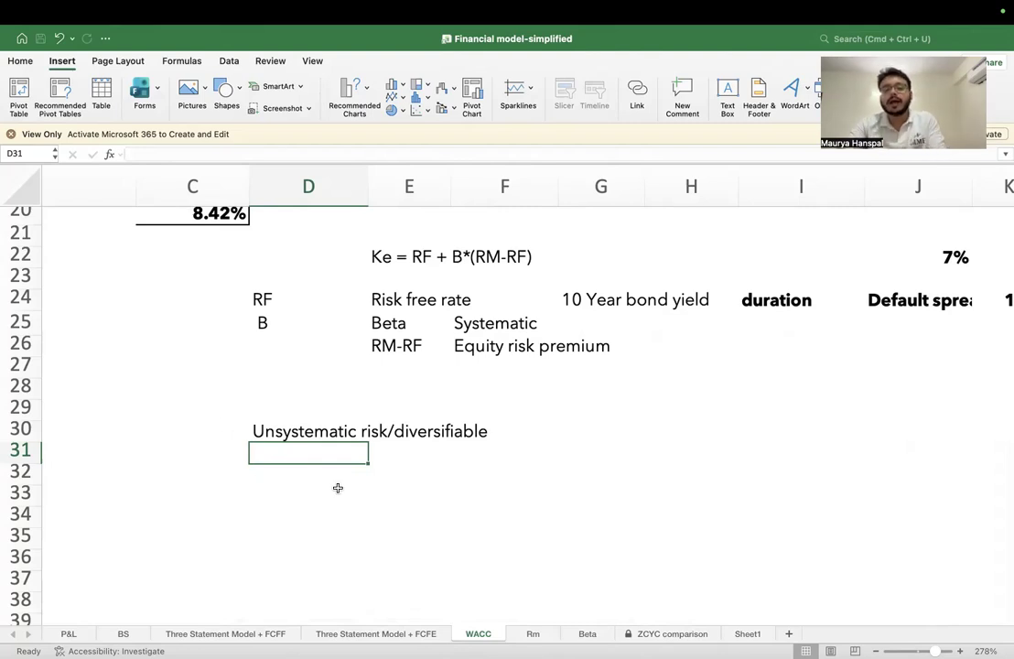
Step: Examine the Beta, systematic and unsystematic risk notes, the 10 Year bond yield note and the B*(RM-RF) part of the Ke formula
{"action": "left_click", "coordinate": [473, 318]}
{"action": "left_click", "coordinate": [377, 323]}
{"action": "left_click", "coordinate": [494, 323]}
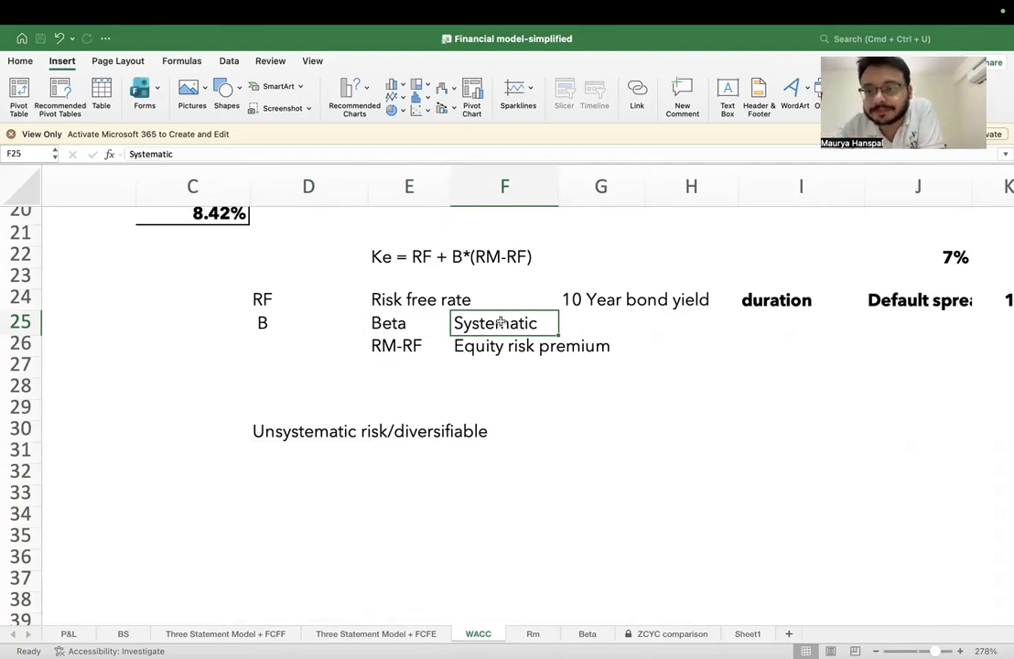
{"action": "left_click", "coordinate": [260, 448]}
{"action": "left_click", "coordinate": [431, 433]}
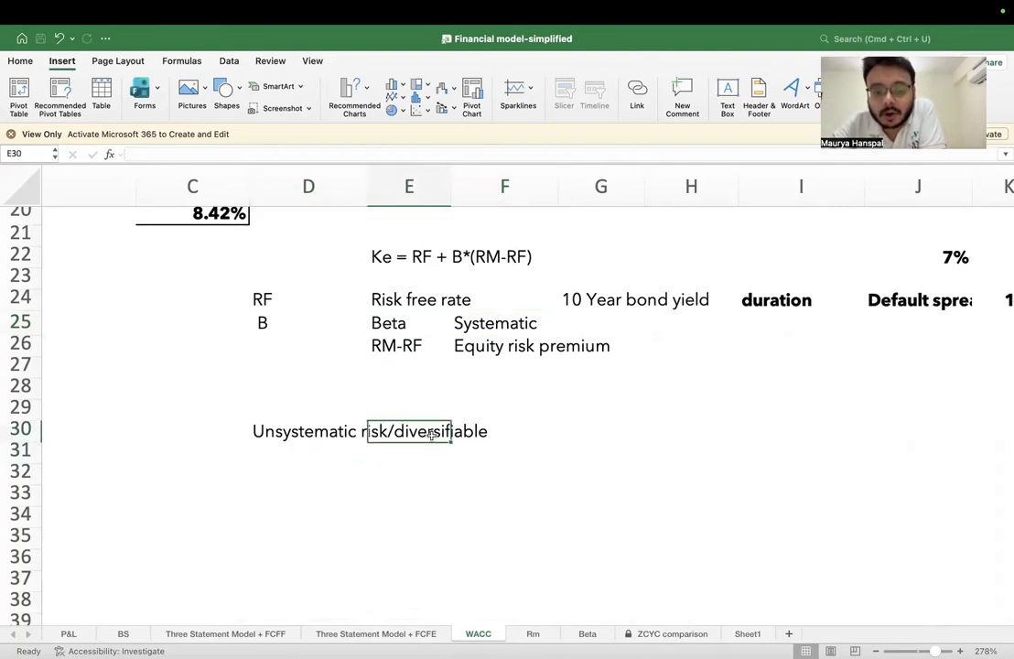
{"action": "left_click", "coordinate": [305, 438]}
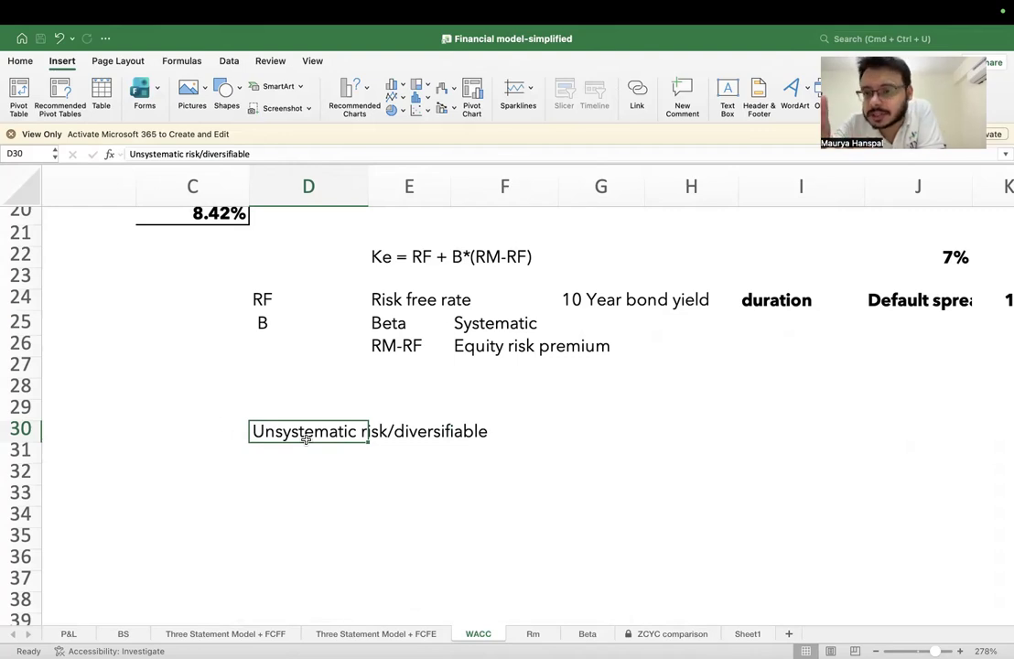
{"action": "left_click", "coordinate": [494, 324]}
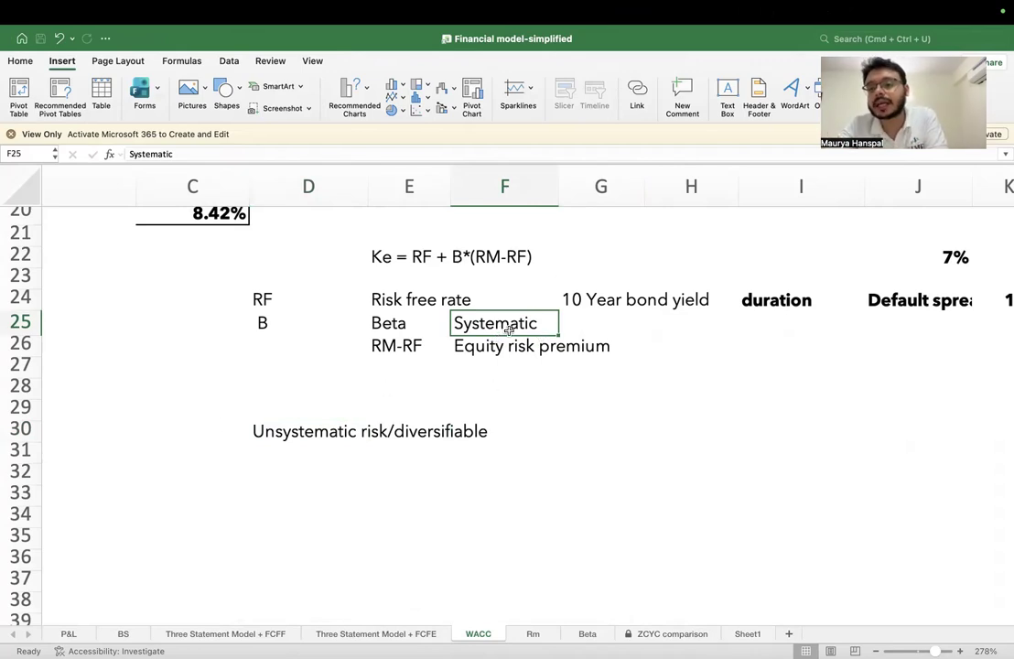
{"action": "left_click", "coordinate": [462, 260]}
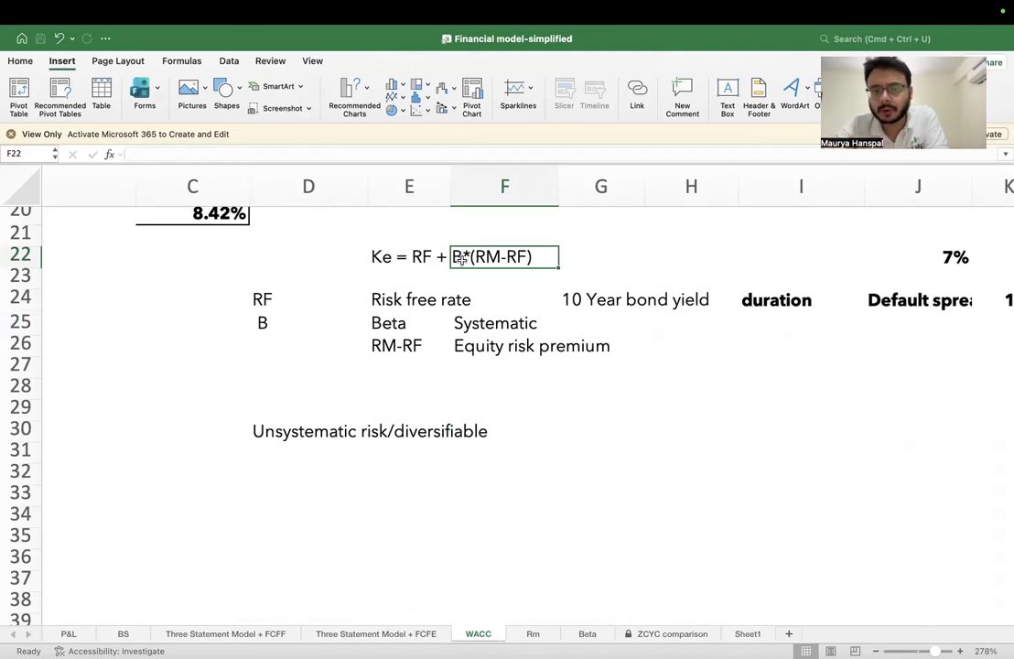
{"action": "scroll", "coordinate": [492, 358], "scroll_direction": "up", "scroll_amount": 3}
{"action": "scroll", "coordinate": [536, 256], "scroll_direction": "down", "scroll_amount": 2}
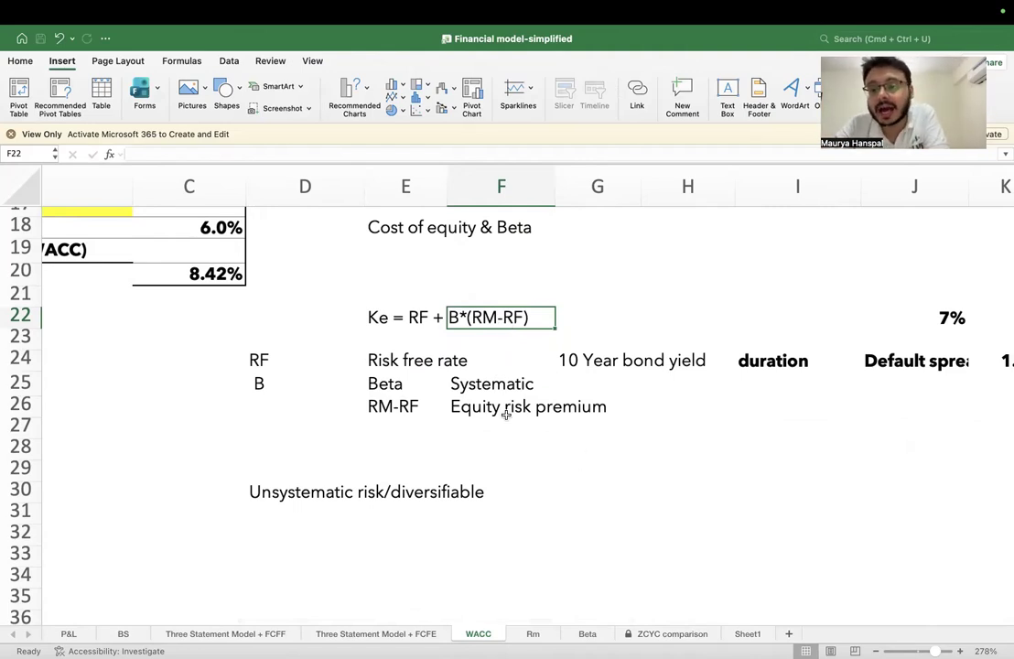
{"action": "left_click", "coordinate": [608, 362]}
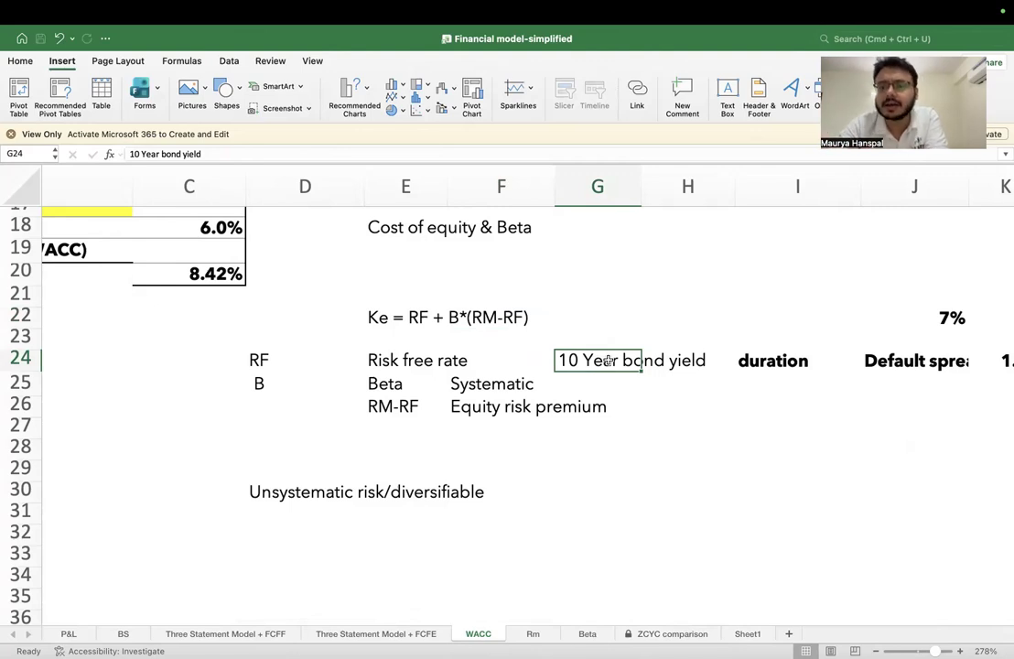
{"action": "left_click", "coordinate": [495, 316]}
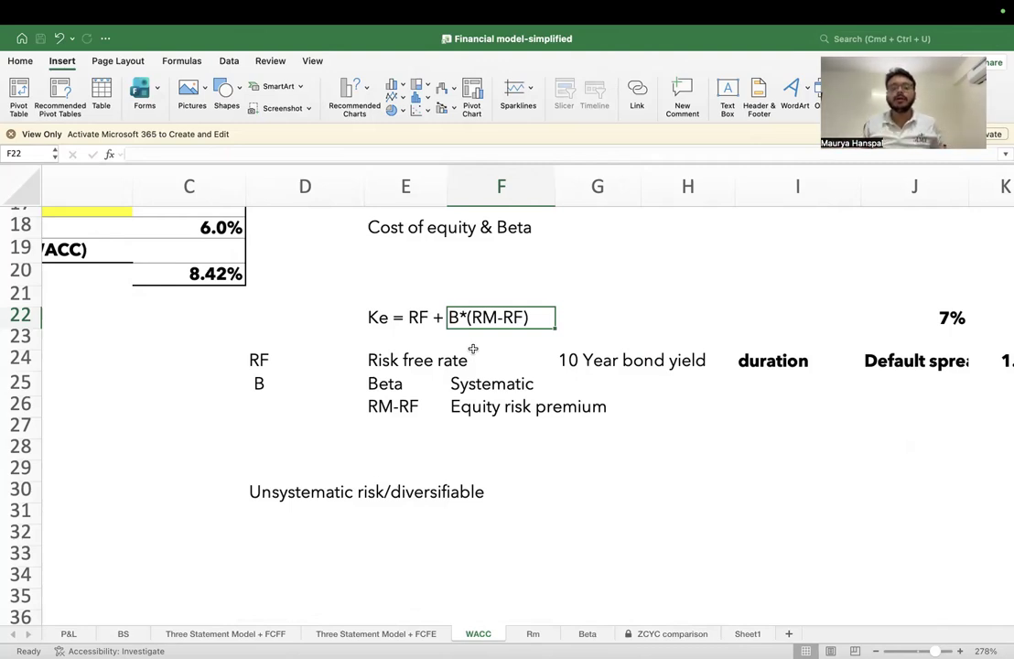
Step: Review the market return calculation on the Rm sheet, including the start and end values, time period and RRI formula
{"action": "left_click", "coordinate": [532, 634]}
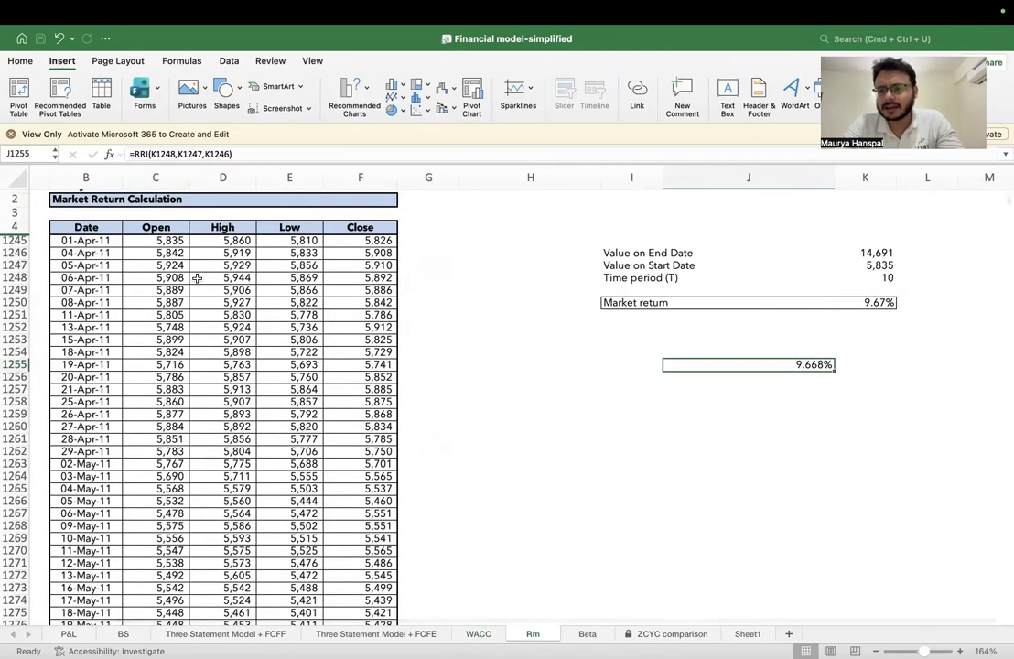
{"action": "scroll", "coordinate": [107, 253], "scroll_direction": "down", "scroll_amount": 2}
{"action": "scroll", "coordinate": [106, 253], "scroll_direction": "up", "scroll_amount": 2}
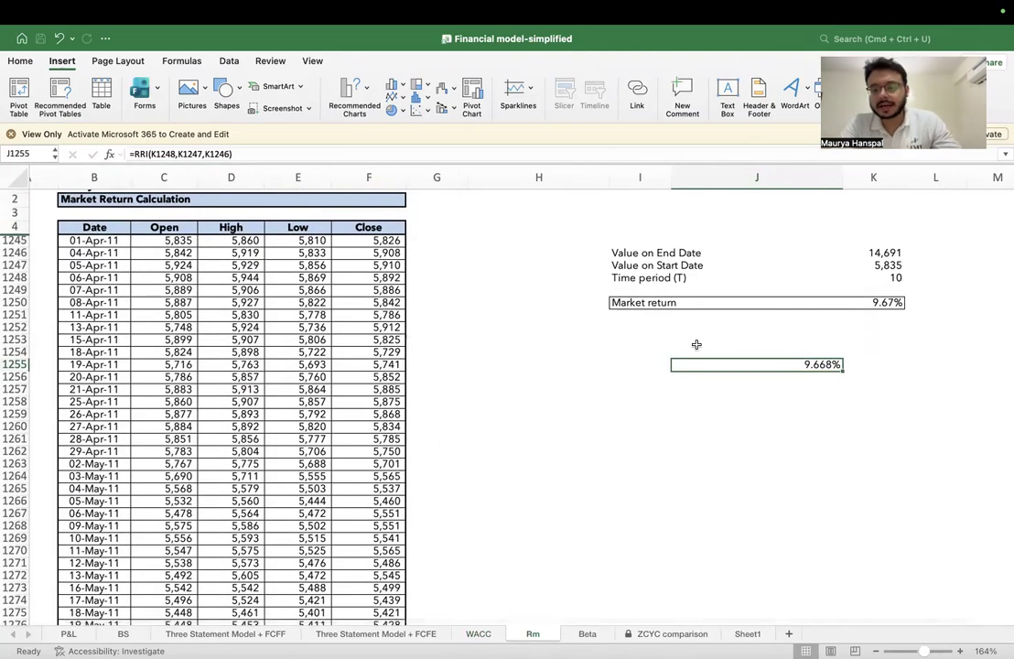
Step: Look through the daily price and change % history on Sheet1, ending at its header row in E1
{"action": "left_click", "coordinate": [749, 634]}
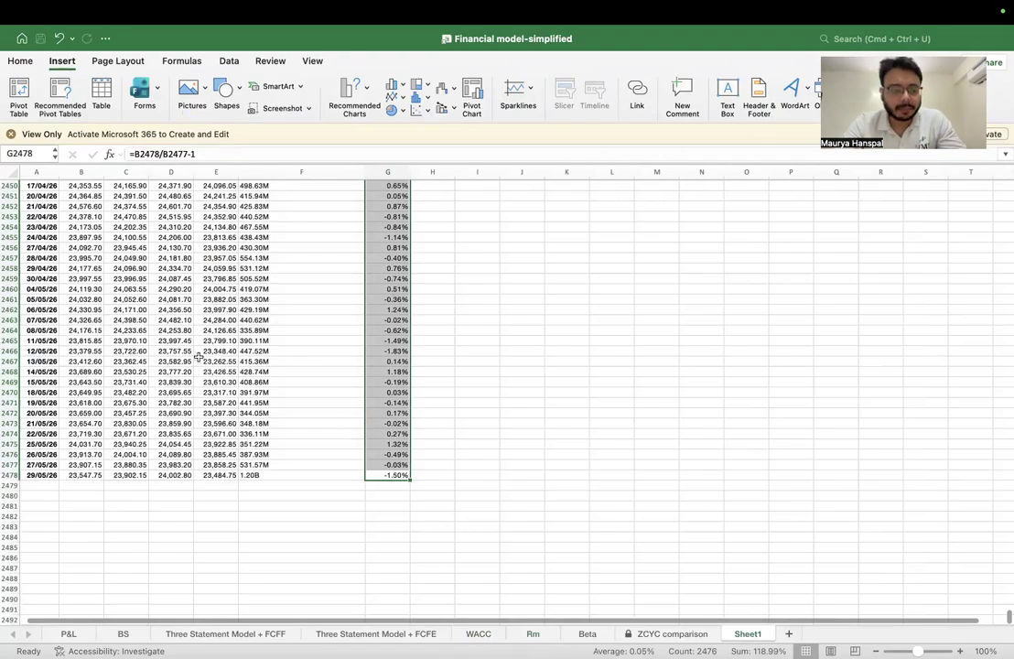
{"action": "scroll", "coordinate": [306, 209], "scroll_direction": "up", "scroll_amount": 15}
{"action": "scroll", "coordinate": [380, 333], "scroll_direction": "up", "scroll_amount": 20}
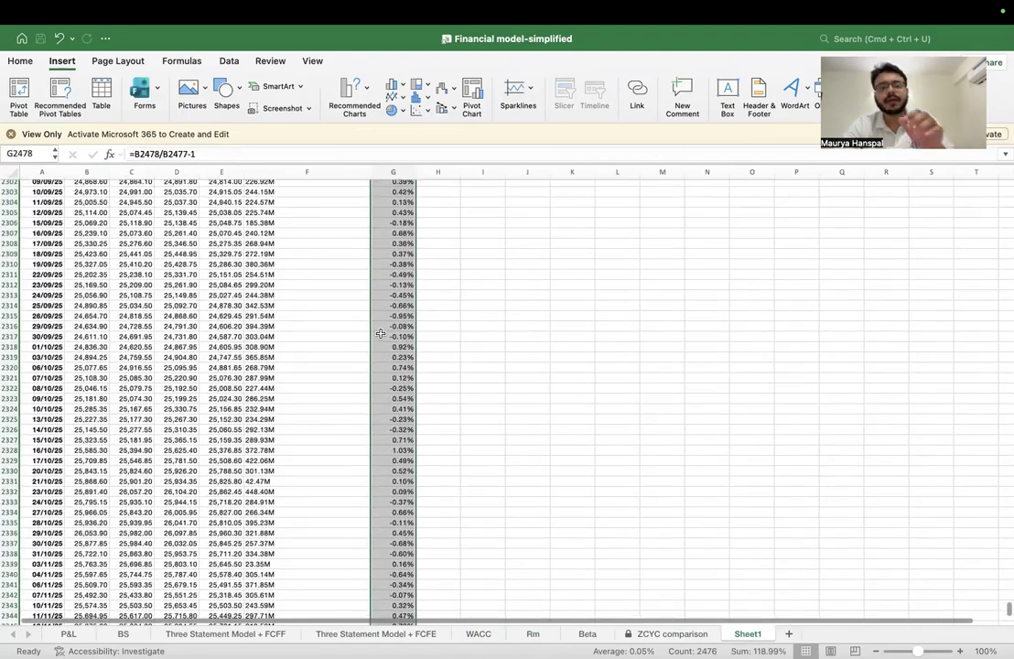
{"action": "left_click", "coordinate": [258, 301]}
{"action": "left_click_drag", "start_coordinate": [258, 301], "coordinate": [258, 301]}
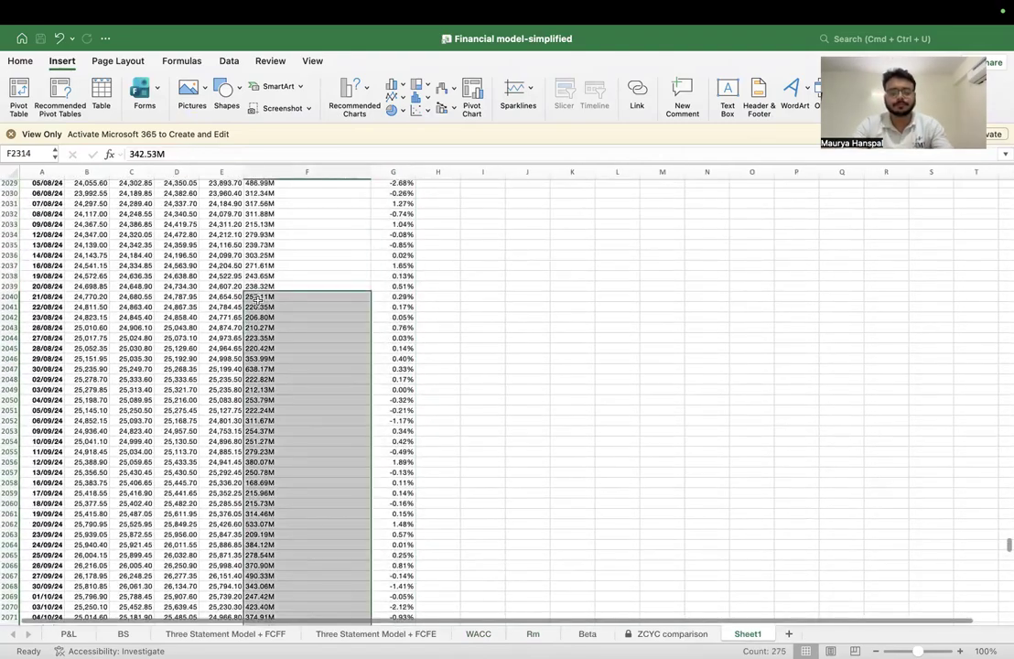
{"action": "scroll", "coordinate": [238, 302], "scroll_direction": "down", "scroll_amount": 20}
{"action": "left_click", "coordinate": [223, 298]}
{"action": "key", "text": "super+Up"}
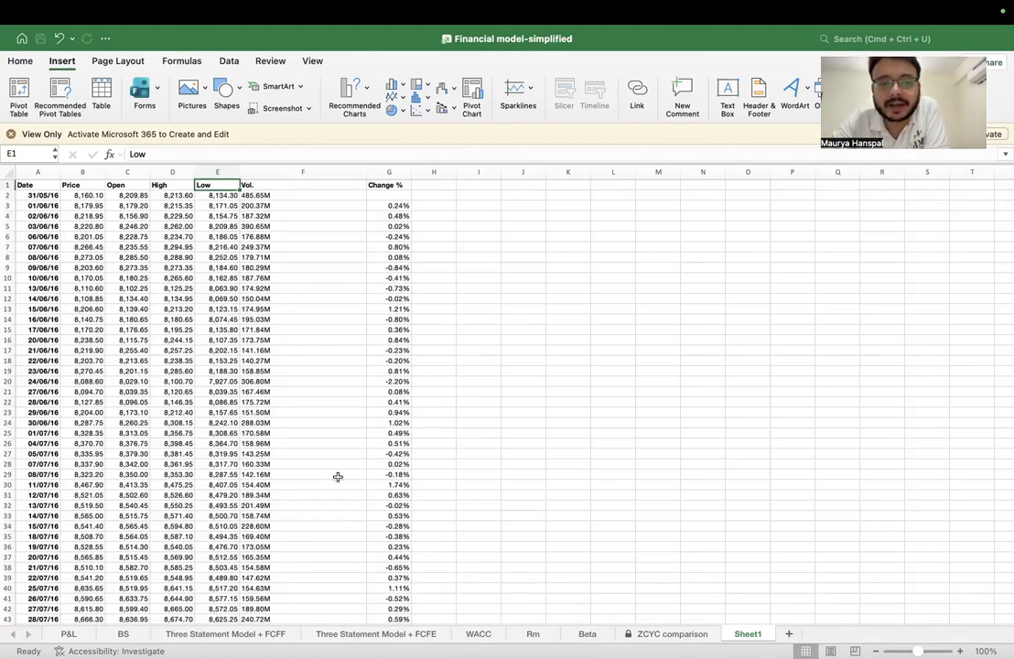
Step: Switch to Safari and look through the India 10-Year Bond historical data page on Investing.com
{"action": "mouse_move", "coordinate": [684, 645]}
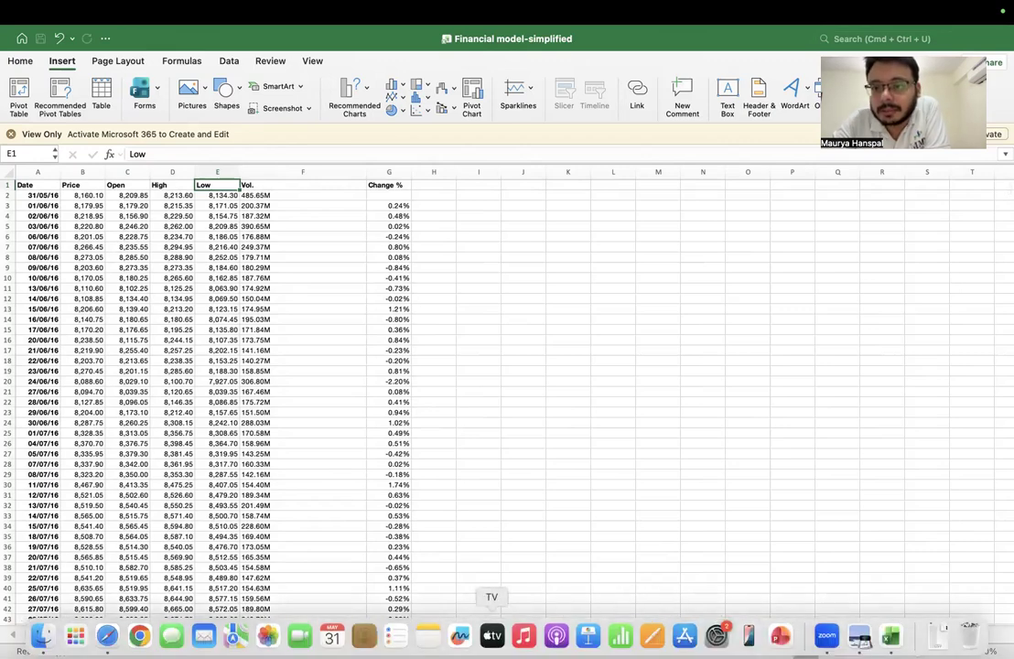
{"action": "left_click", "coordinate": [107, 635]}
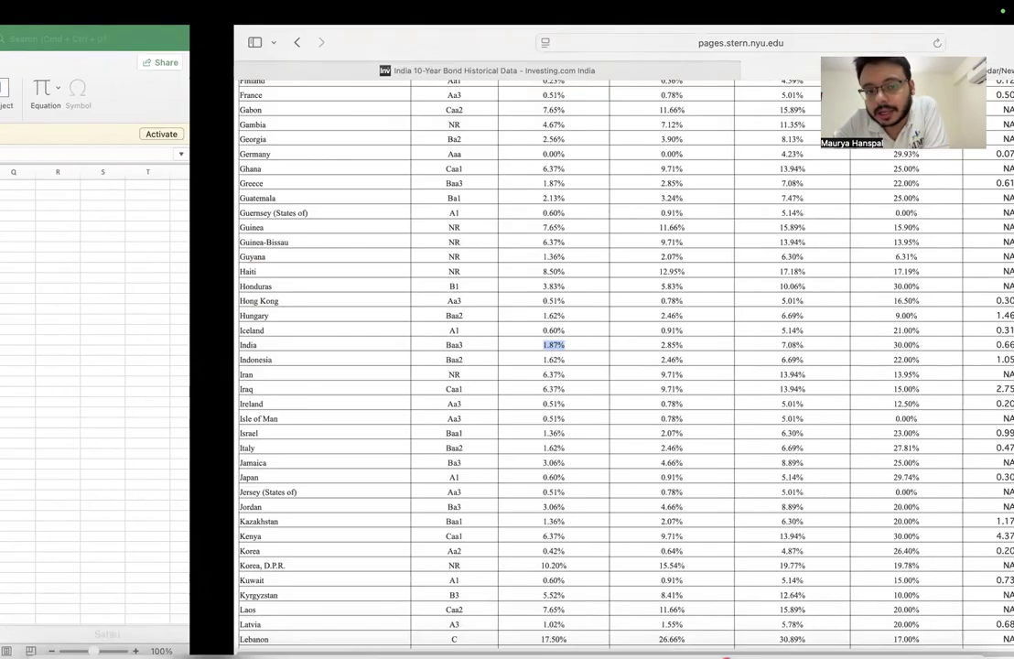
{"action": "scroll", "coordinate": [223, 194], "scroll_direction": "up", "scroll_amount": 15}
{"action": "left_click", "coordinate": [293, 69]}
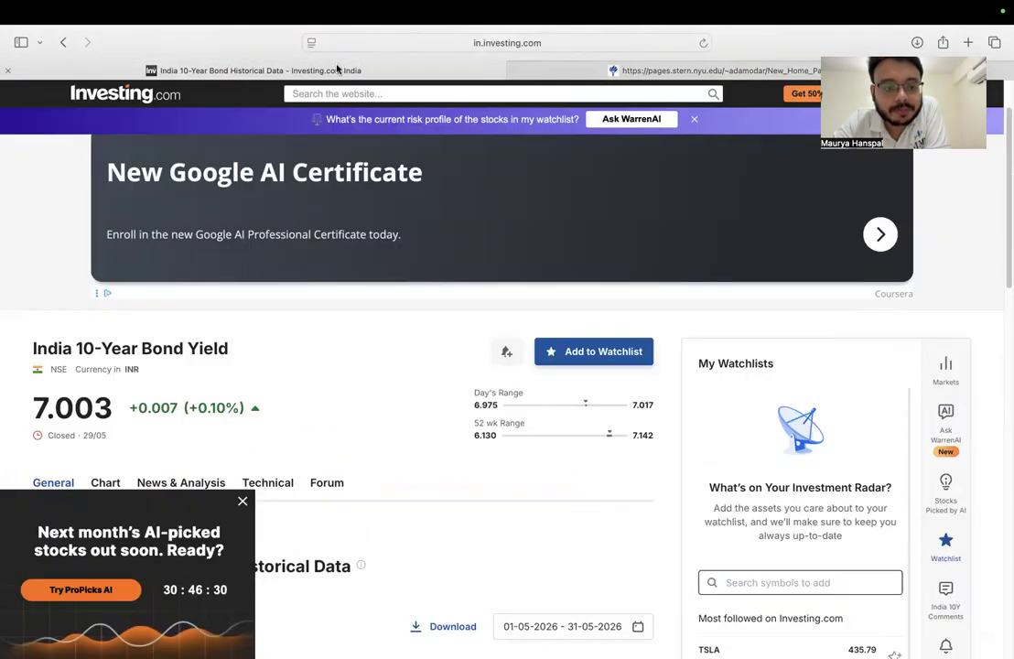
{"action": "scroll", "coordinate": [402, 340], "scroll_direction": "down", "scroll_amount": 10}
{"action": "scroll", "coordinate": [403, 340], "scroll_direction": "up", "scroll_amount": 9}
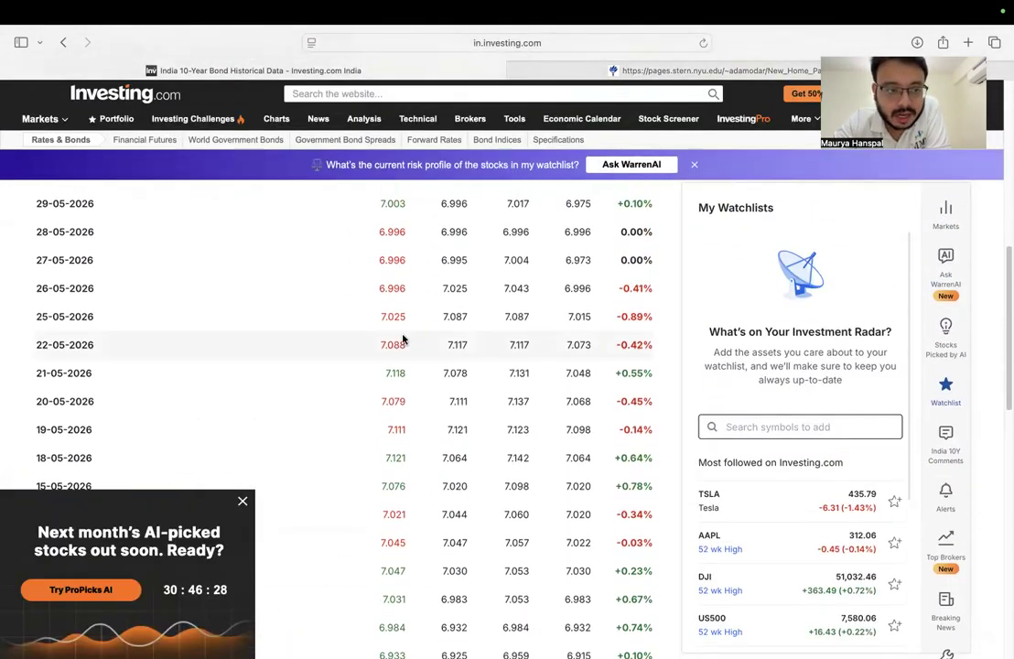
{"action": "scroll", "coordinate": [403, 336], "scroll_direction": "down", "scroll_amount": 1}
{"action": "scroll", "coordinate": [394, 329], "scroll_direction": "up", "scroll_amount": 5}
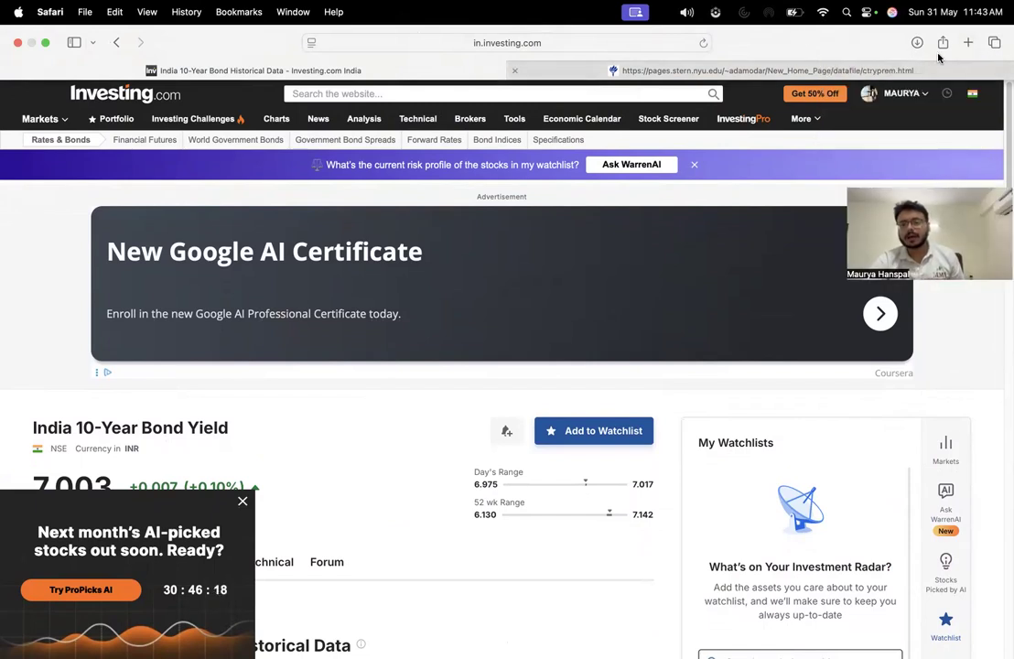
Step: Search for nifty 50 closing price daily data in a new Safari tab and open Investing.com's Nifty 50 Historical Data result
{"action": "left_click", "coordinate": [966, 42]}
{"action": "type", "text": "i"}
{"action": "key", "text": "BackSpace"}
{"action": "key", "text": "BackSpace"}
{"action": "type", "text": "nifrt"}
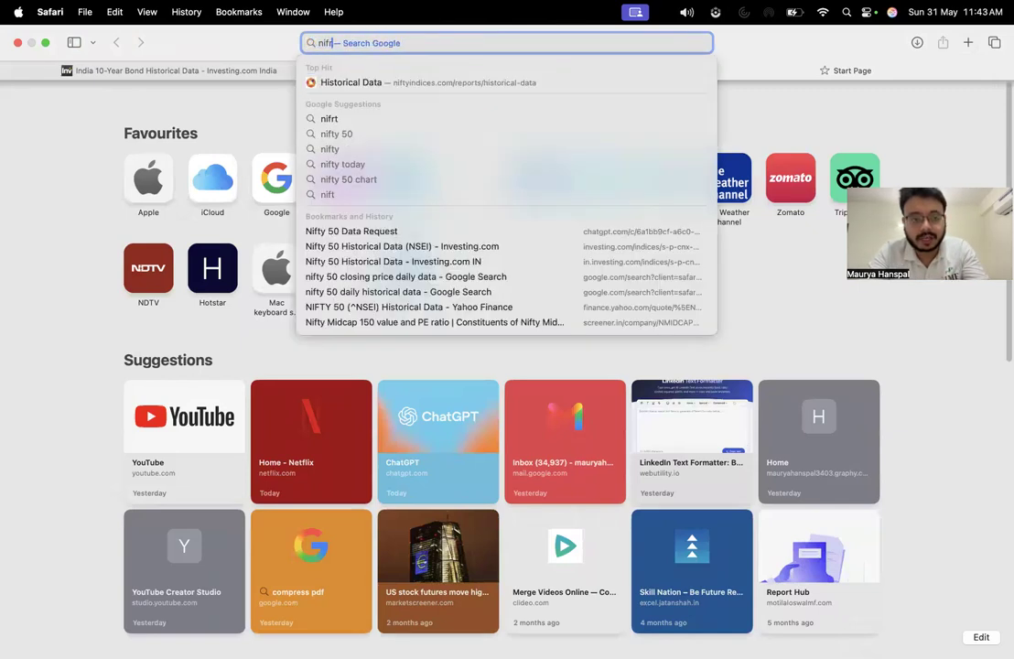
{"action": "key", "text": "BackSpace"}
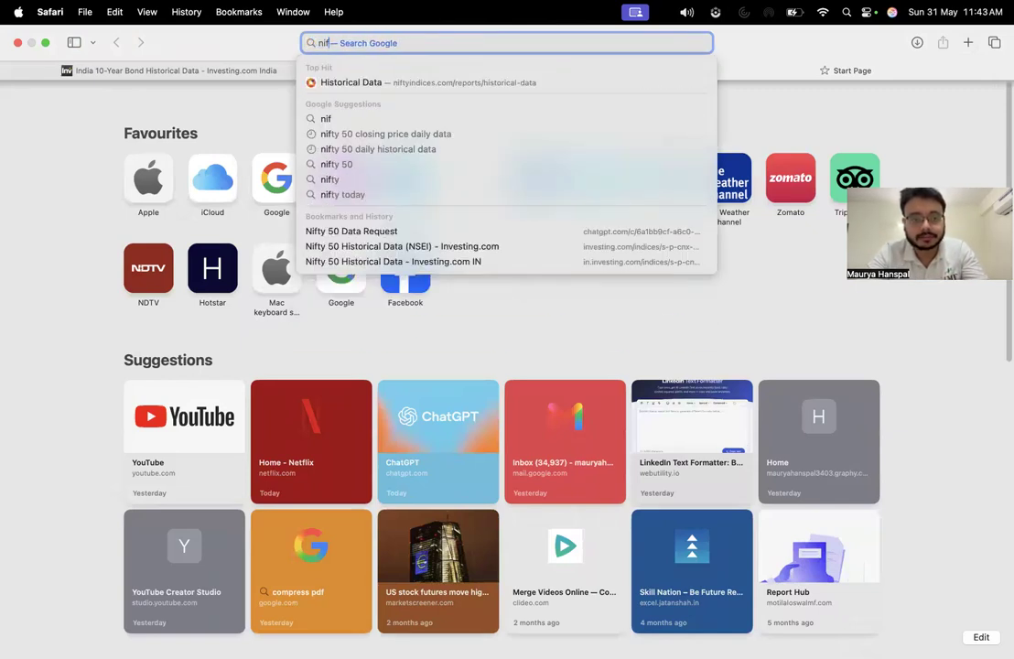
{"action": "left_click", "coordinate": [471, 134]}
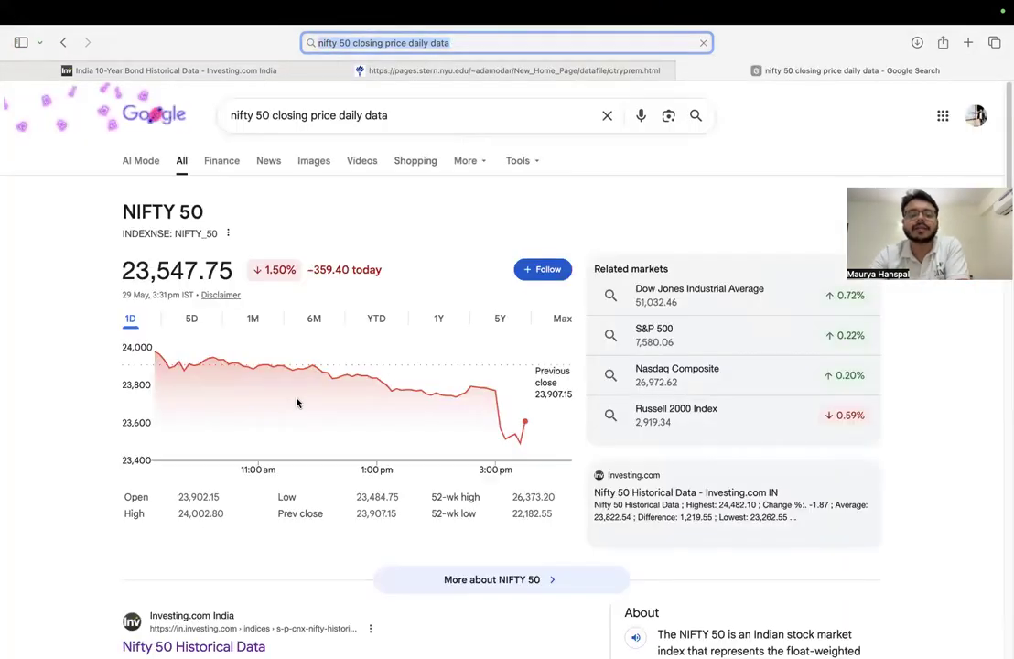
{"action": "scroll", "coordinate": [297, 403], "scroll_direction": "down", "scroll_amount": 5}
{"action": "left_click", "coordinate": [229, 361]}
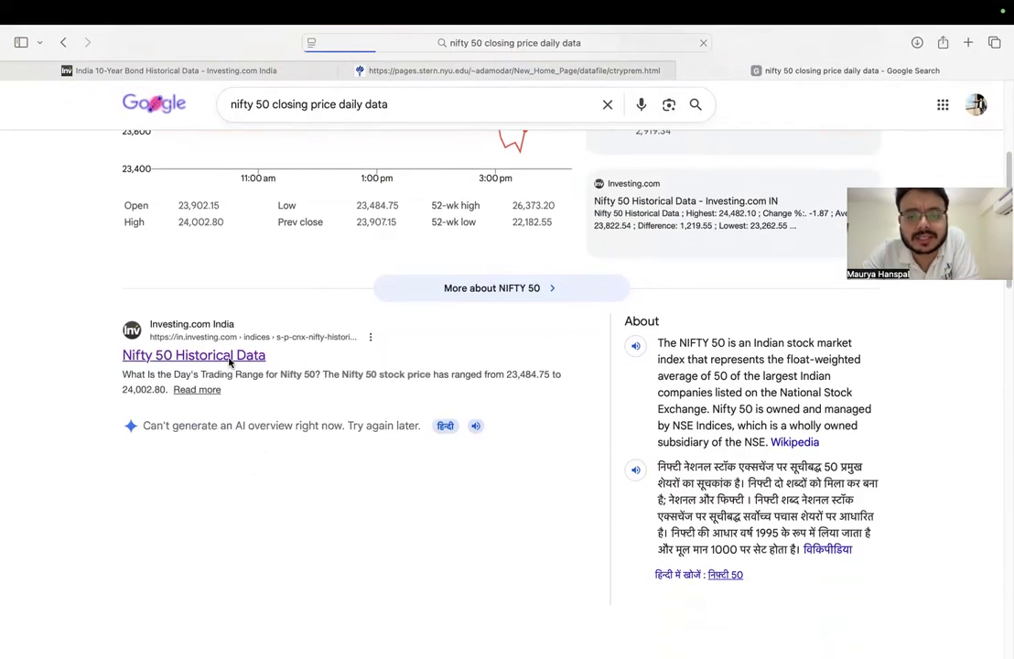
{"action": "scroll", "coordinate": [412, 449], "scroll_direction": "down", "scroll_amount": 5}
{"action": "scroll", "coordinate": [524, 390], "scroll_direction": "down", "scroll_amount": 1}
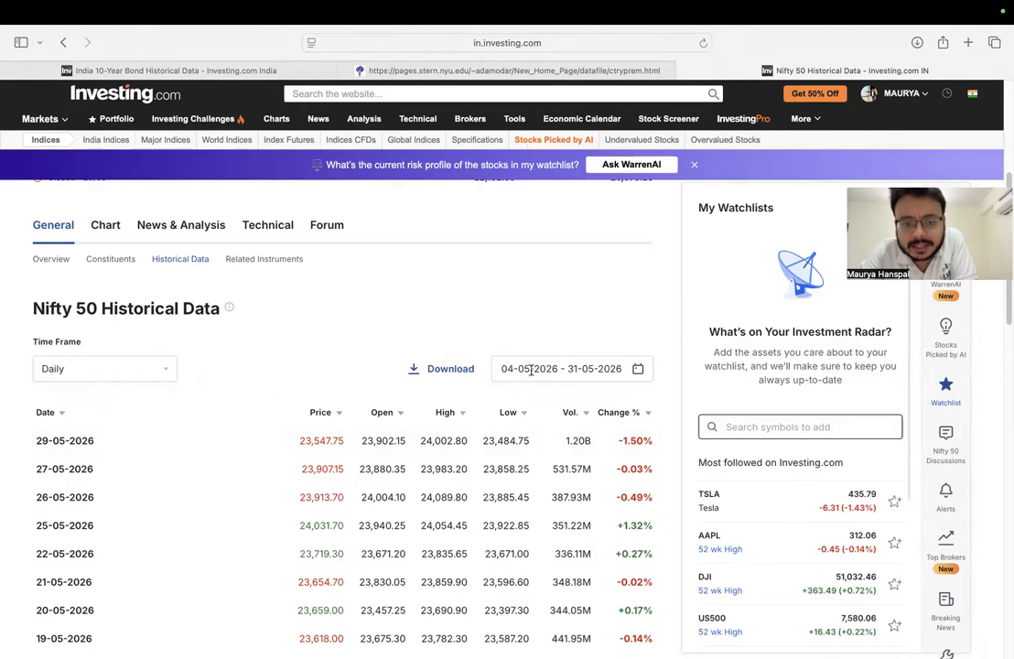
{"action": "left_click", "coordinate": [528, 368]}
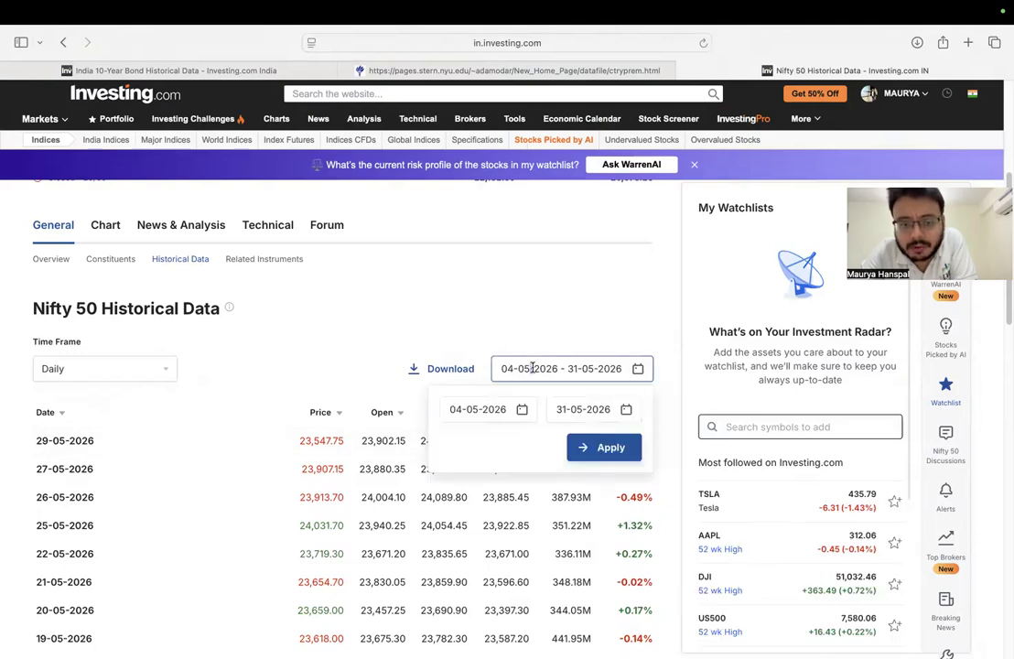
{"action": "left_click", "coordinate": [523, 409]}
{"action": "scroll", "coordinate": [505, 430], "scroll_direction": "up", "scroll_amount": 20}
{"action": "scroll", "coordinate": [509, 431], "scroll_direction": "up", "scroll_amount": 20}
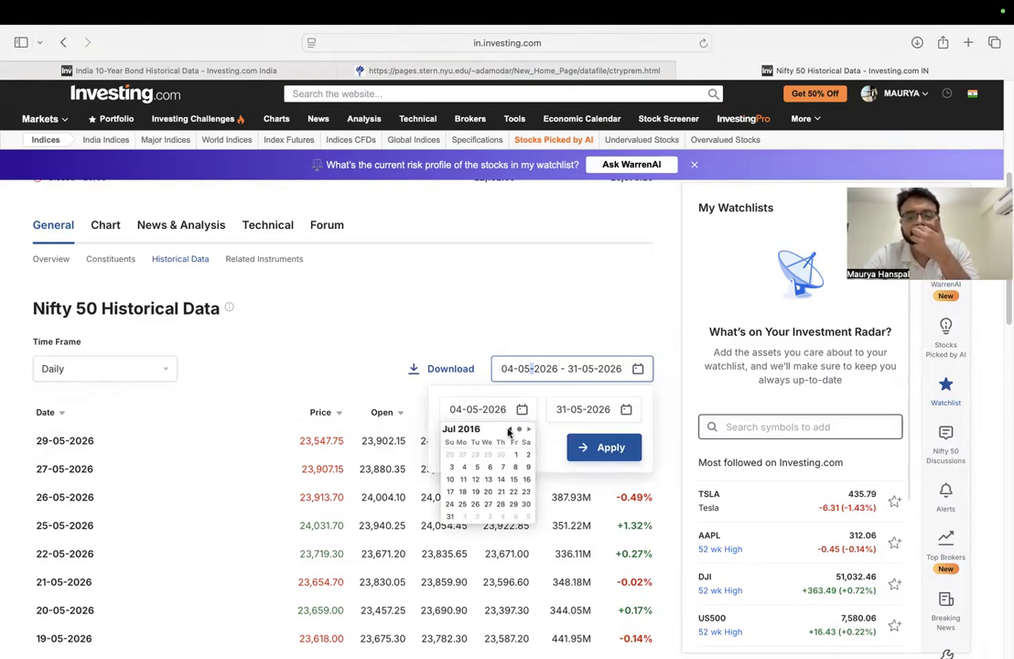
{"action": "scroll", "coordinate": [509, 431], "scroll_direction": "up", "scroll_amount": 20}
{"action": "left_click", "coordinate": [527, 429]}
{"action": "scroll", "coordinate": [526, 431], "scroll_direction": "down", "scroll_amount": 5}
{"action": "scroll", "coordinate": [526, 431], "scroll_direction": "down", "scroll_amount": 10}
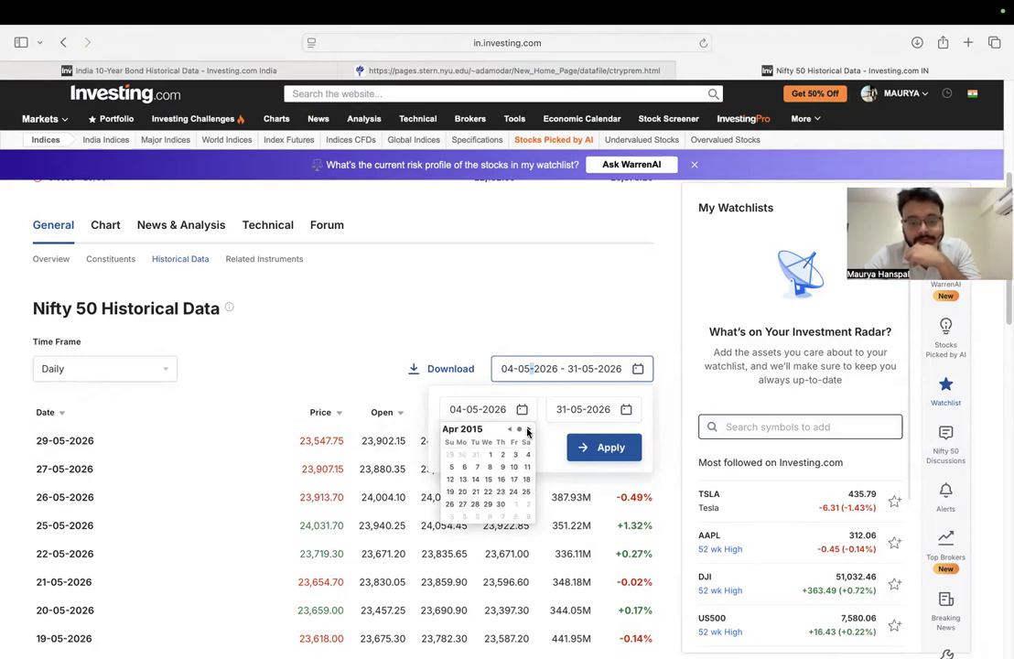
{"action": "scroll", "coordinate": [526, 431], "scroll_direction": "down", "scroll_amount": 5}
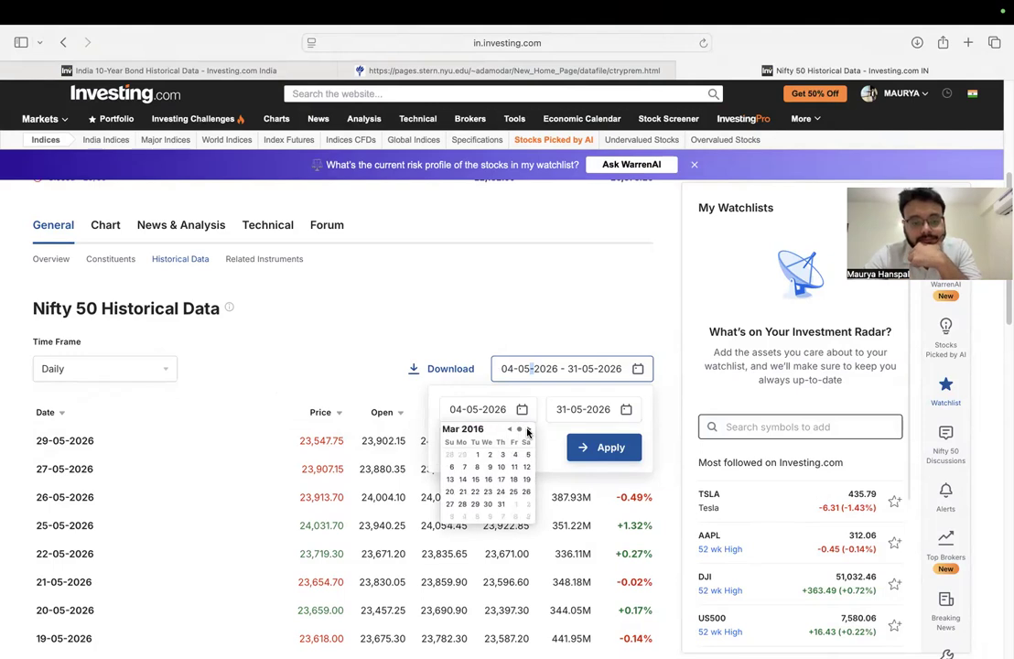
{"action": "left_click", "coordinate": [475, 505]}
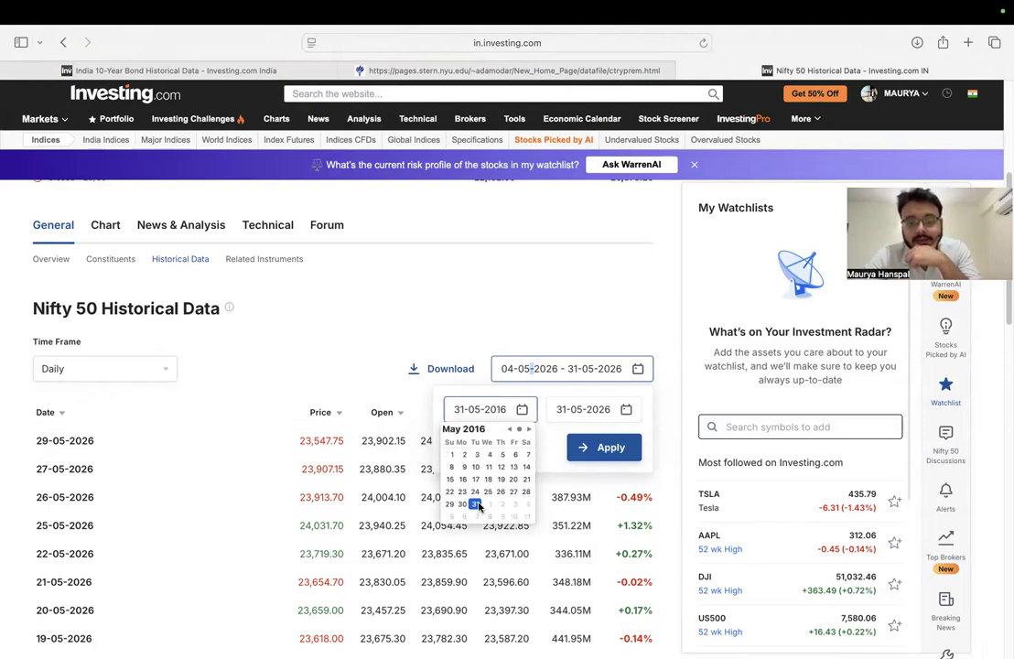
{"action": "left_click", "coordinate": [549, 317]}
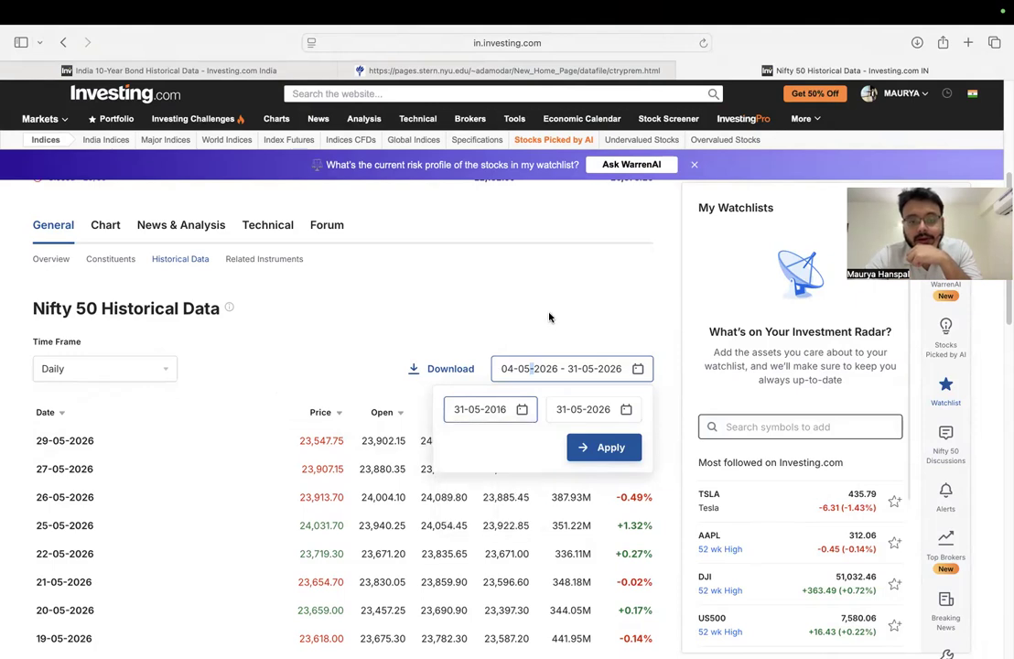
Step: Set the Nifty 50 historical data range to 31-05-2016 - 31-05-2026 and apply it
{"action": "left_click", "coordinate": [549, 368]}
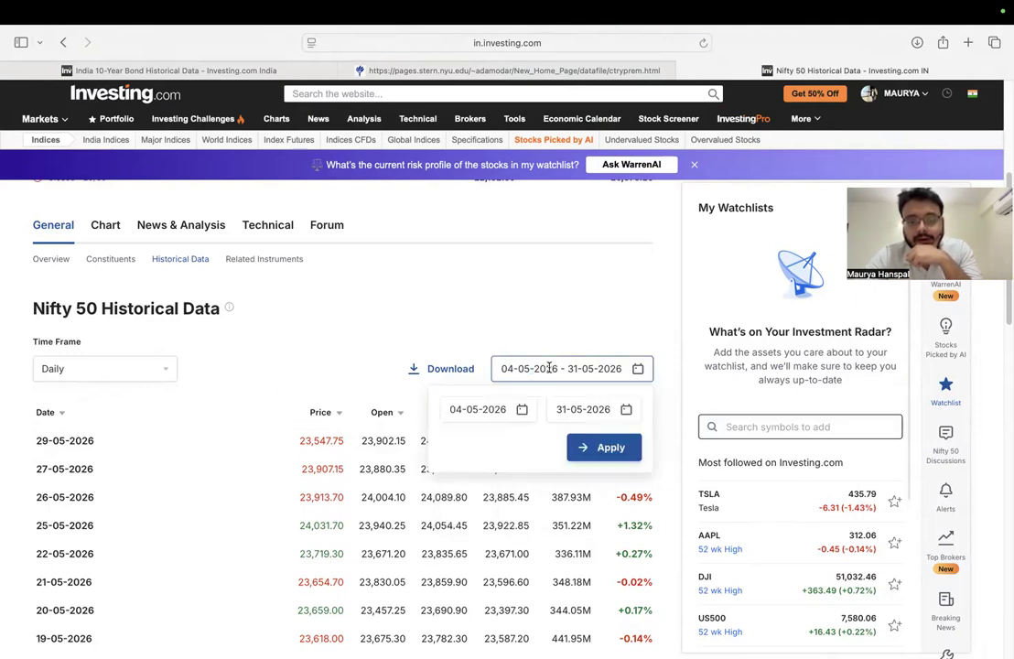
{"action": "left_click", "coordinate": [522, 410]}
{"action": "left_click", "coordinate": [511, 429]}
{"action": "left_click", "coordinate": [510, 428]}
{"action": "left_click", "coordinate": [510, 428]}
{"action": "left_click", "coordinate": [511, 429]}
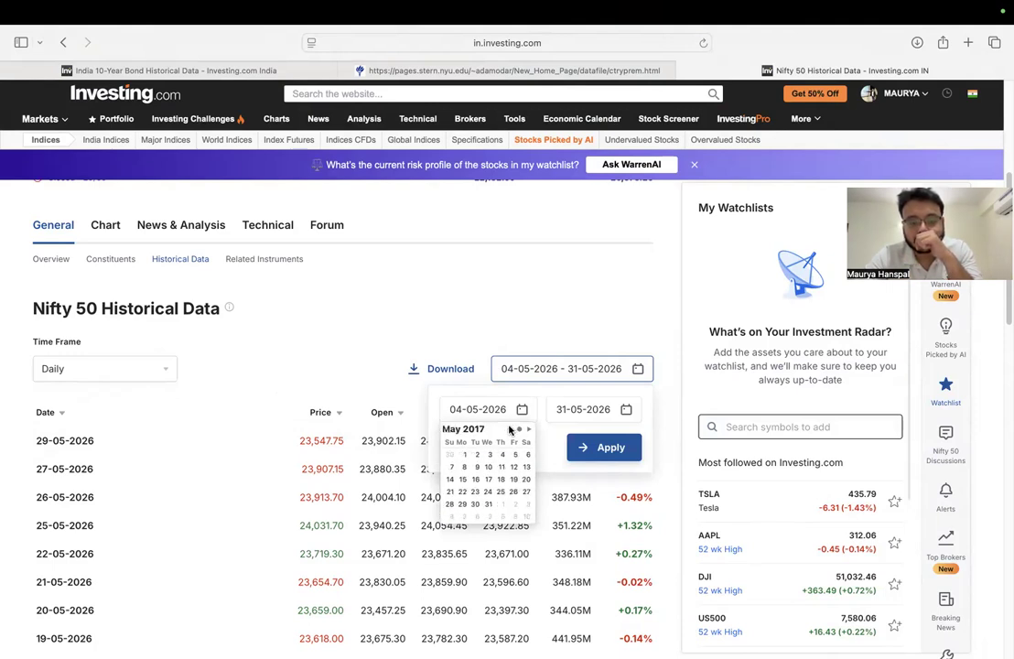
{"action": "left_click", "coordinate": [511, 429]}
{"action": "left_click", "coordinate": [510, 428]}
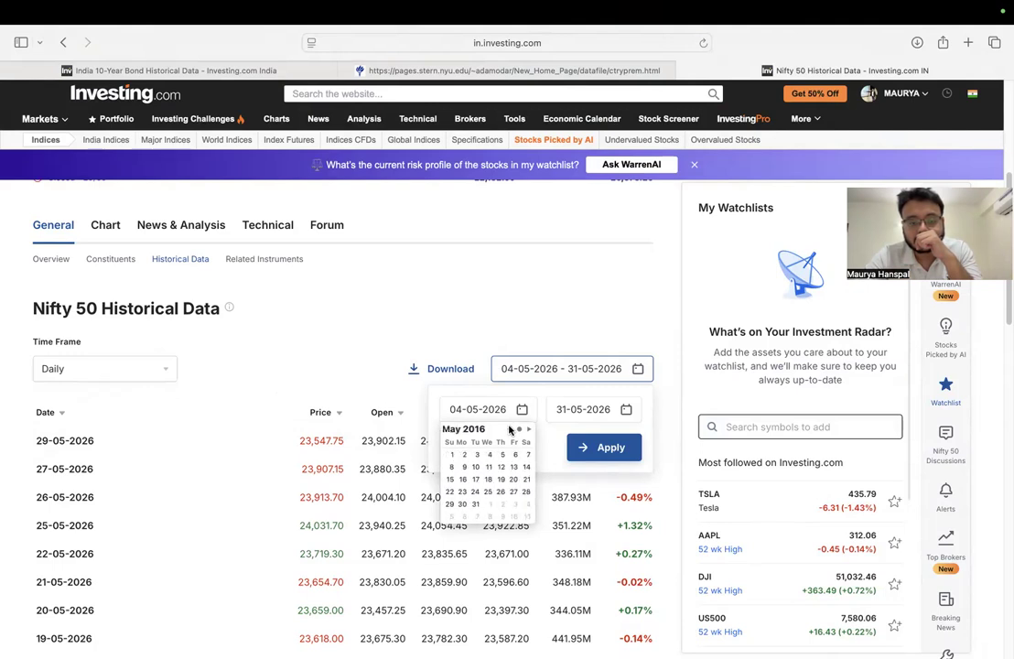
{"action": "left_click", "coordinate": [475, 505]}
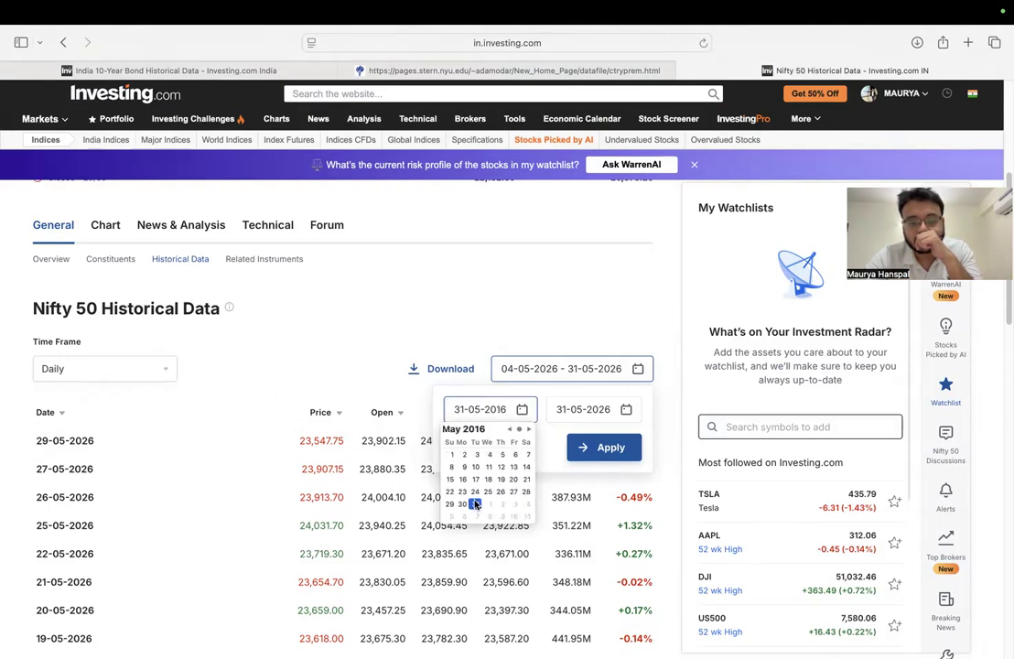
{"action": "left_click", "coordinate": [596, 446]}
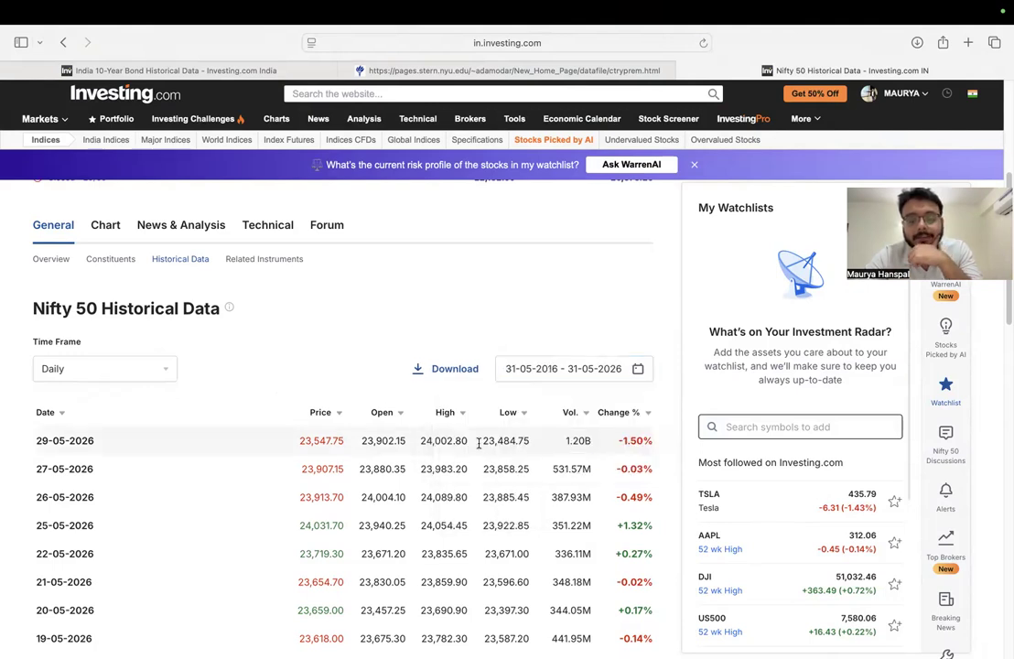
Step: Look through the Nifty 50 daily price table for the ten-year range and return to its newest entries
{"action": "scroll", "coordinate": [437, 517], "scroll_direction": "down", "scroll_amount": 15}
{"action": "scroll", "coordinate": [438, 517], "scroll_direction": "up", "scroll_amount": 8}
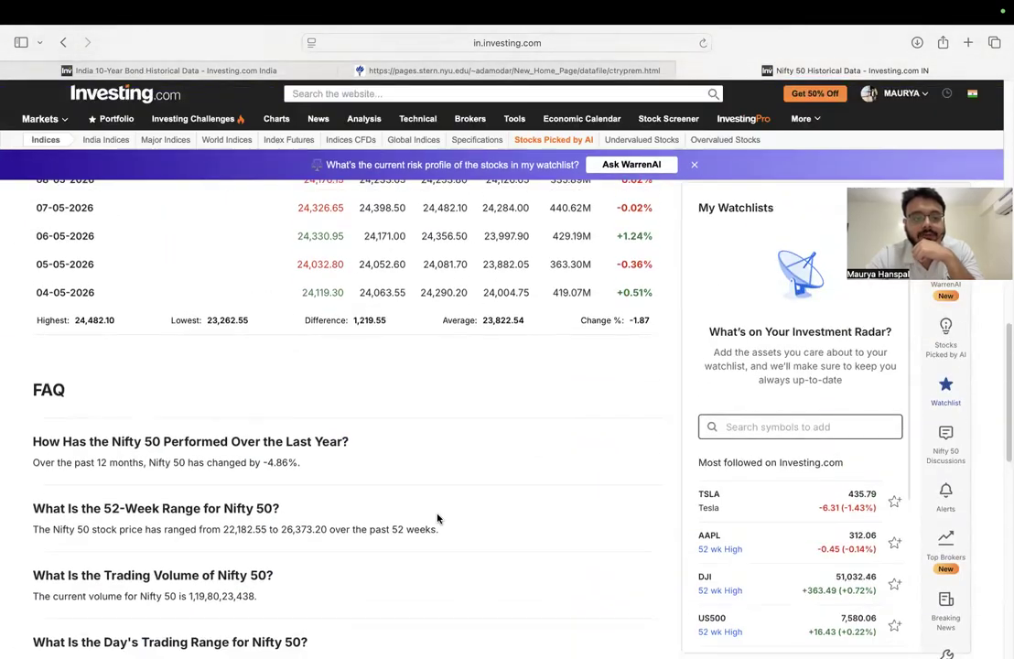
{"action": "scroll", "coordinate": [403, 403], "scroll_direction": "up", "scroll_amount": 5}
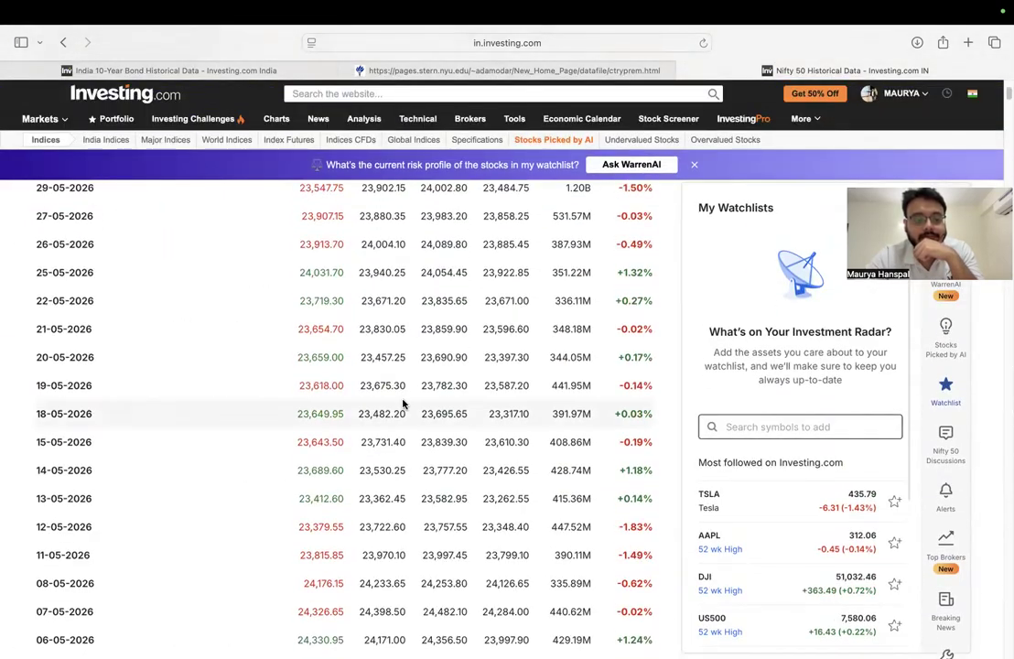
{"action": "scroll", "coordinate": [403, 403], "scroll_direction": "down", "scroll_amount": 20}
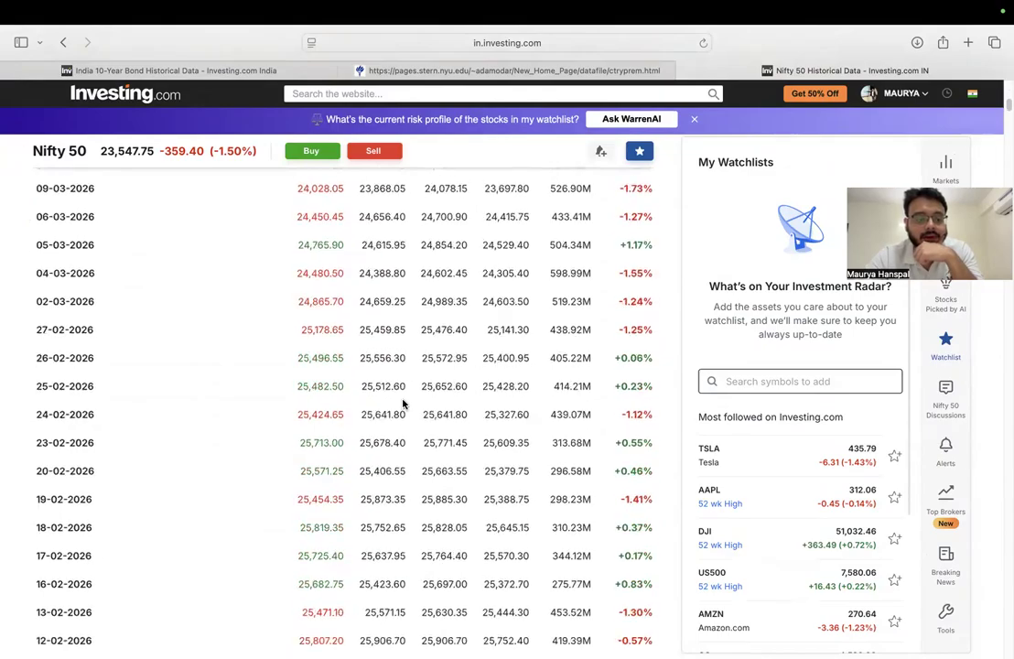
{"action": "scroll", "coordinate": [403, 403], "scroll_direction": "down", "scroll_amount": 20}
{"action": "scroll", "coordinate": [403, 403], "scroll_direction": "up", "scroll_amount": 20}
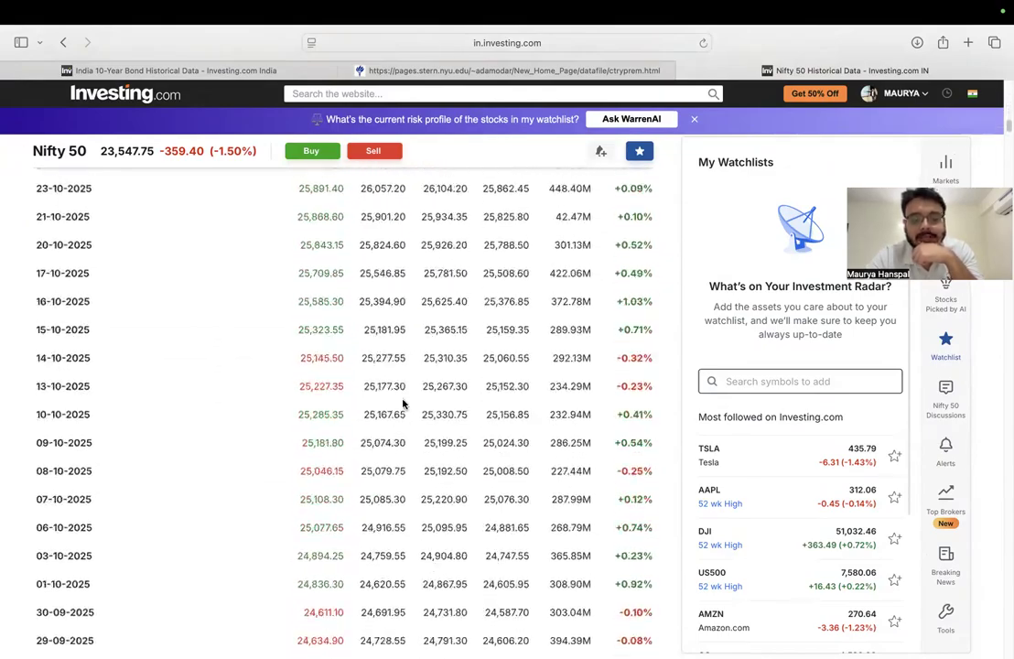
{"action": "scroll", "coordinate": [402, 404], "scroll_direction": "up", "scroll_amount": 20}
{"action": "scroll", "coordinate": [403, 403], "scroll_direction": "down", "scroll_amount": 6}
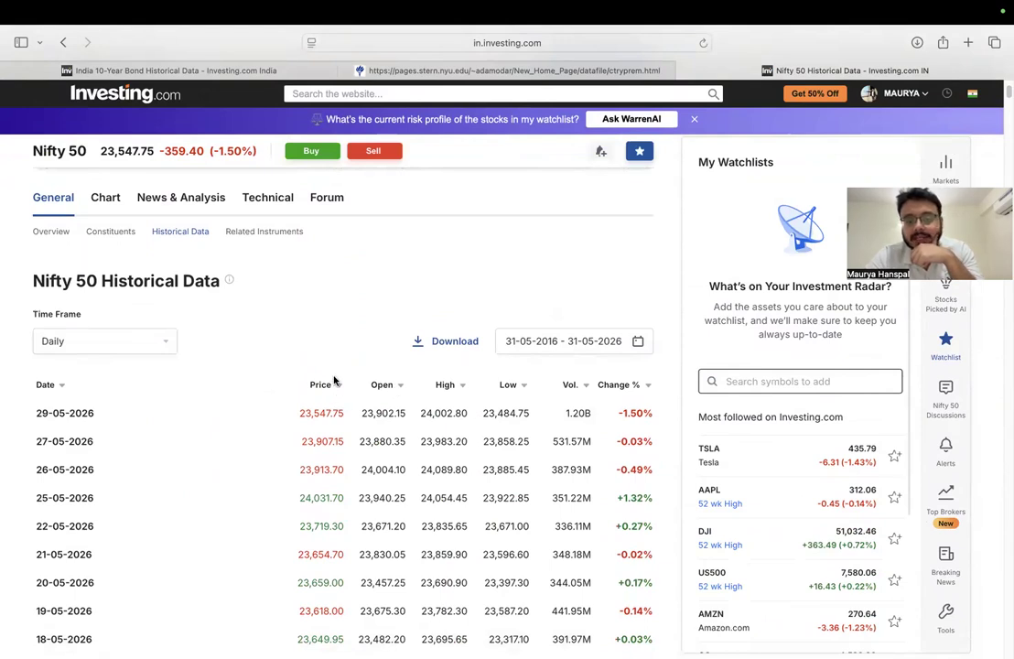
Step: Download the Nifty 50 historical data, open the file in Numbers and select the rows from 29-05-2026 to 04-05-2026
{"action": "left_click", "coordinate": [447, 342]}
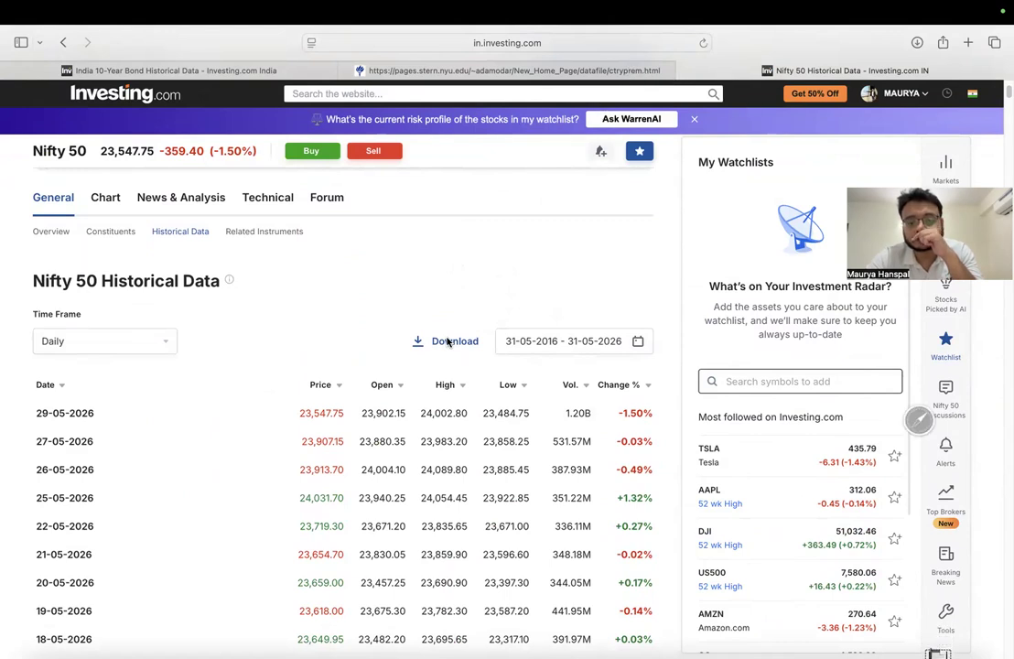
{"action": "left_click", "coordinate": [937, 637]}
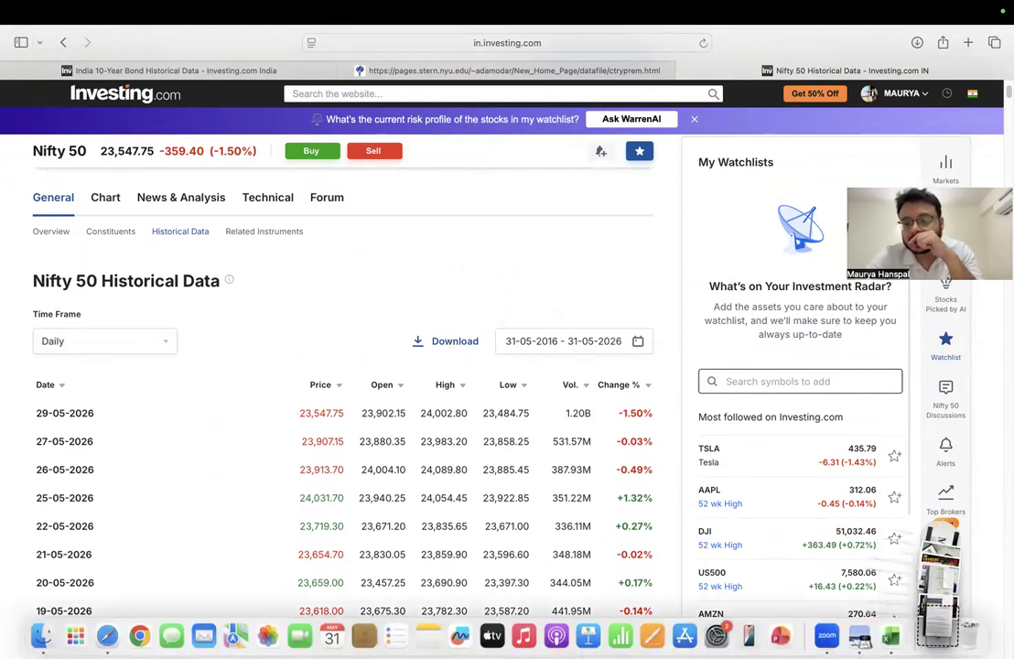
{"action": "left_click", "coordinate": [938, 603]}
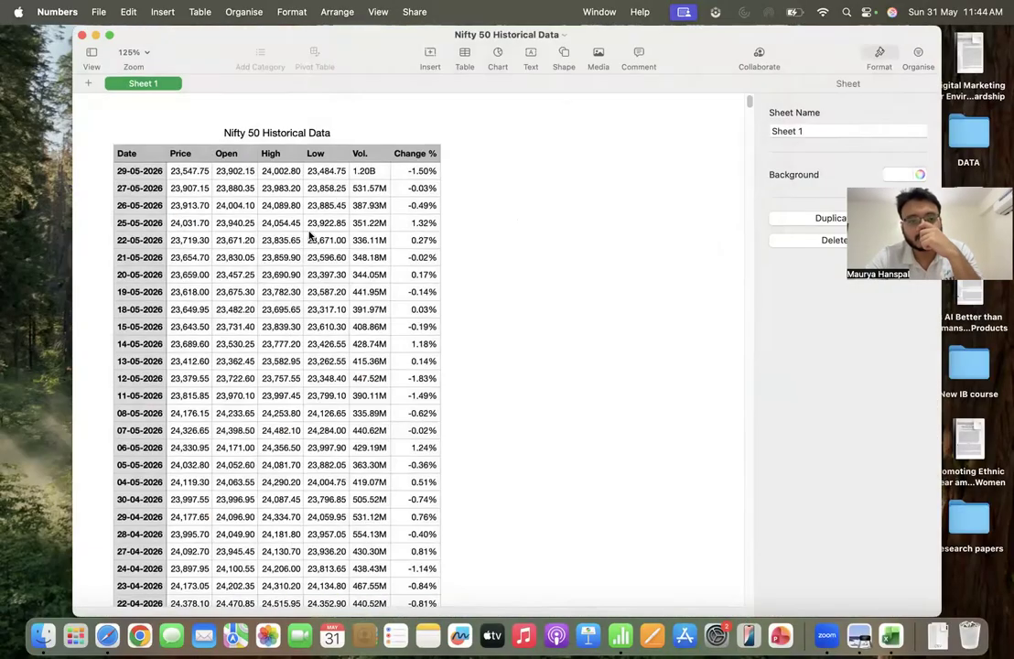
{"action": "left_click", "coordinate": [260, 259]}
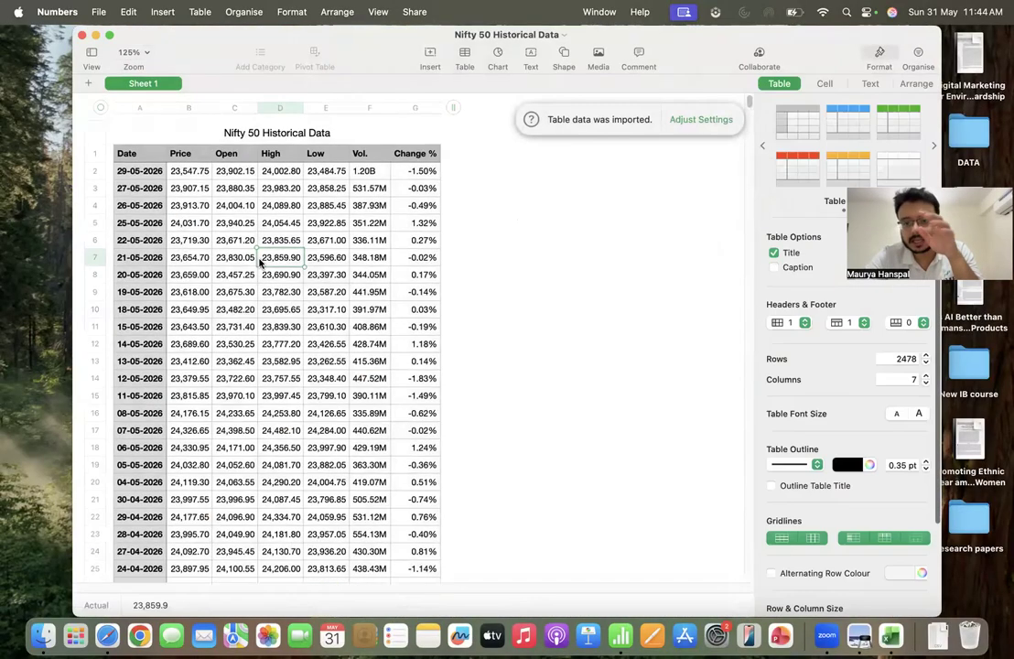
{"action": "left_click_drag", "start_coordinate": [128, 172], "coordinate": [426, 479]}
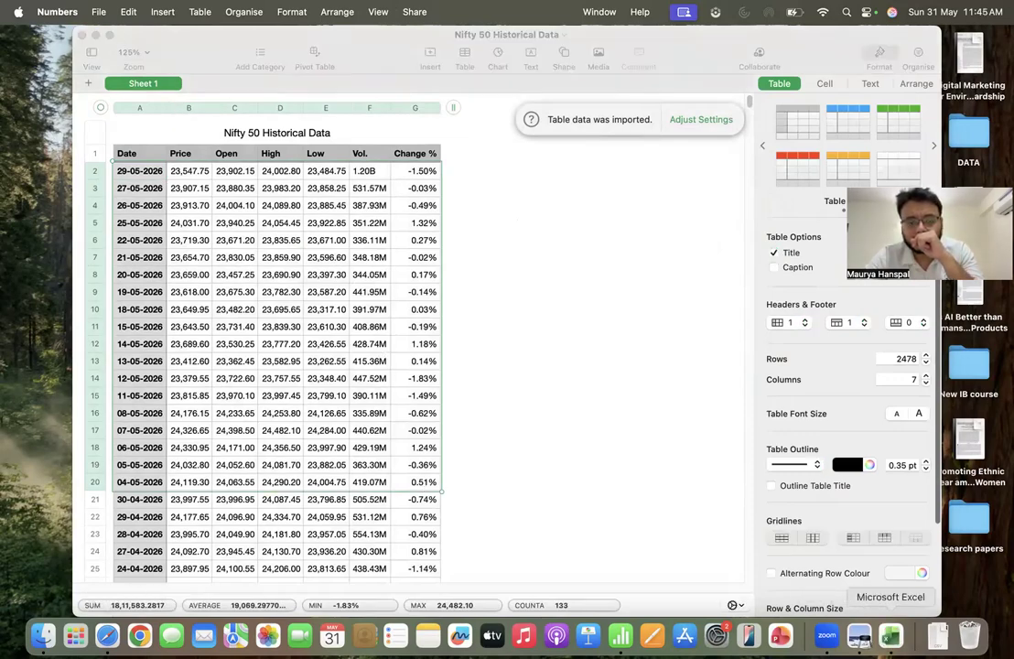
Step: Switch to Excel and select the first date, 31/05/2016, in A2 of Sheet1
{"action": "left_click", "coordinate": [891, 634]}
{"action": "left_click", "coordinate": [199, 216]}
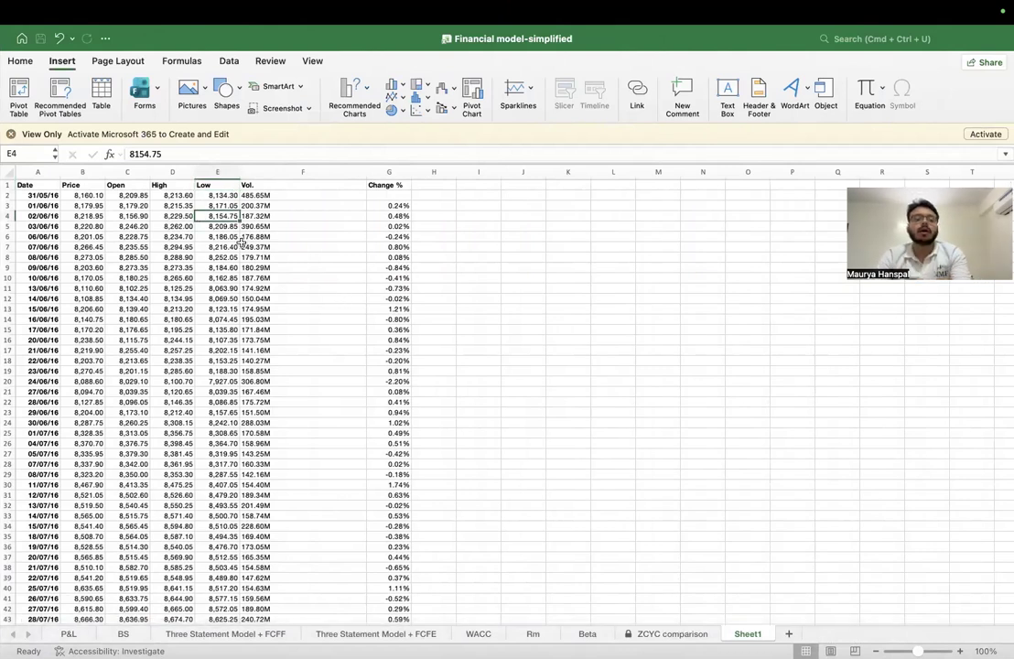
{"action": "left_click", "coordinate": [46, 194]}
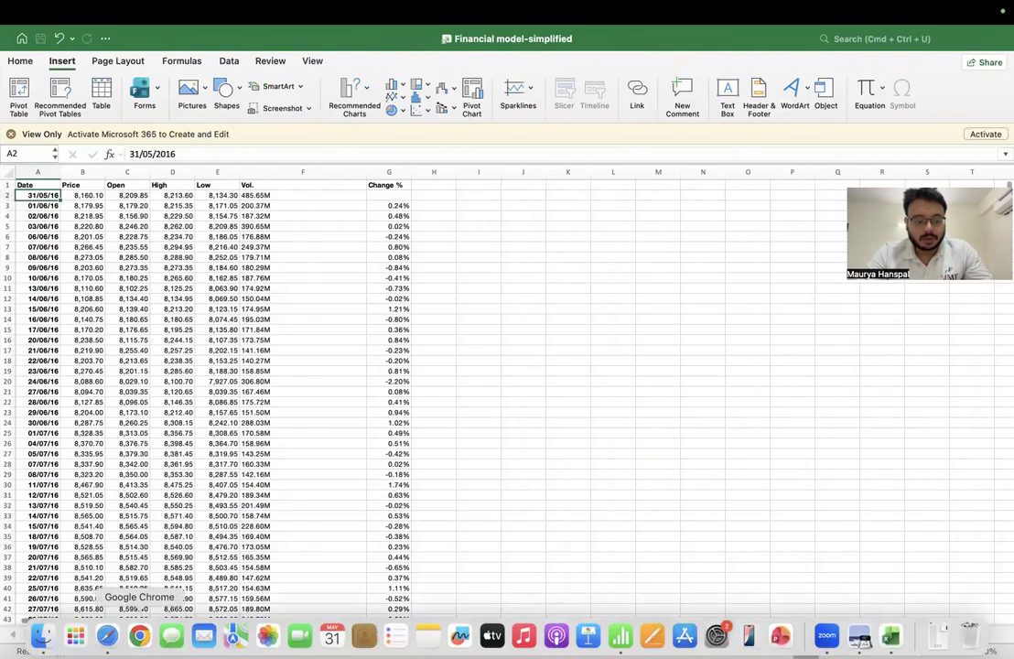
Step: Switch to Safari and sort the Nifty 50 historical data table by date with the oldest entries first
{"action": "left_click", "coordinate": [107, 635]}
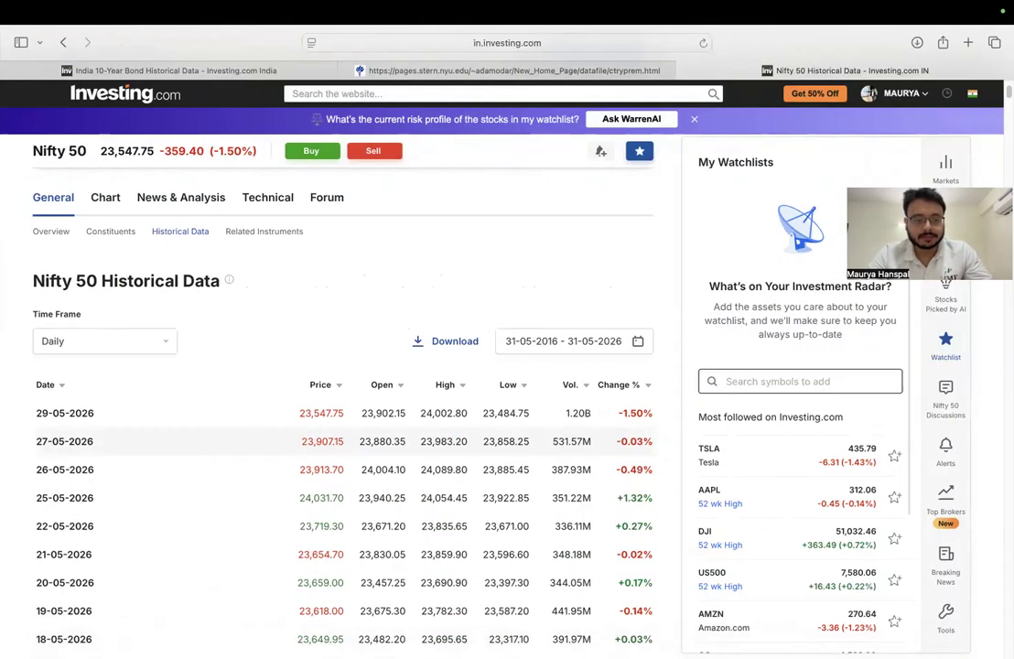
{"action": "left_click", "coordinate": [62, 388]}
{"action": "left_click", "coordinate": [62, 388]}
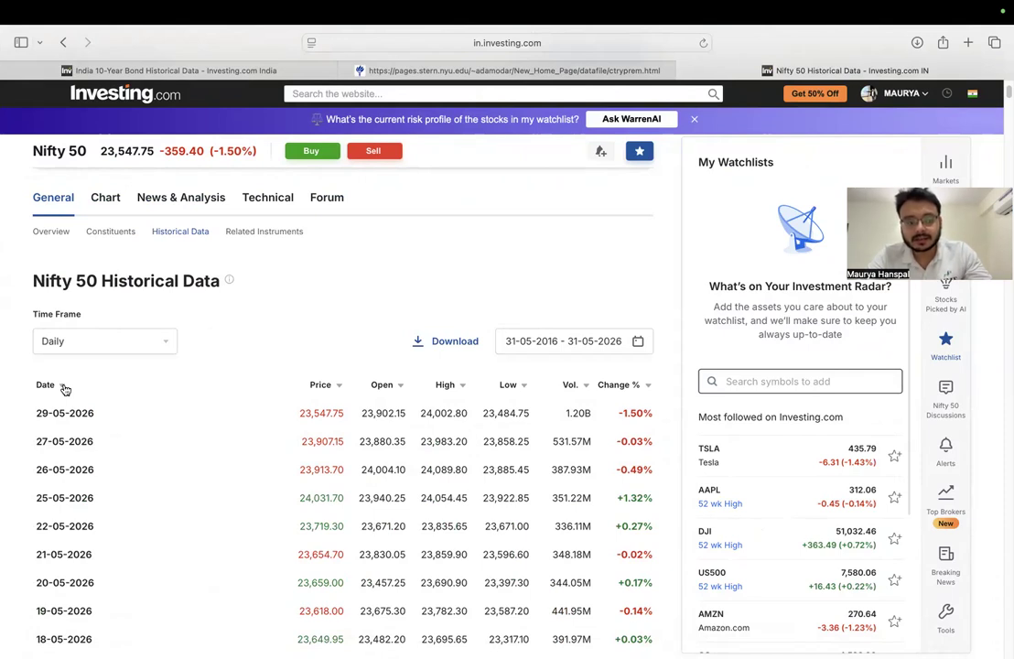
{"action": "left_click", "coordinate": [63, 385]}
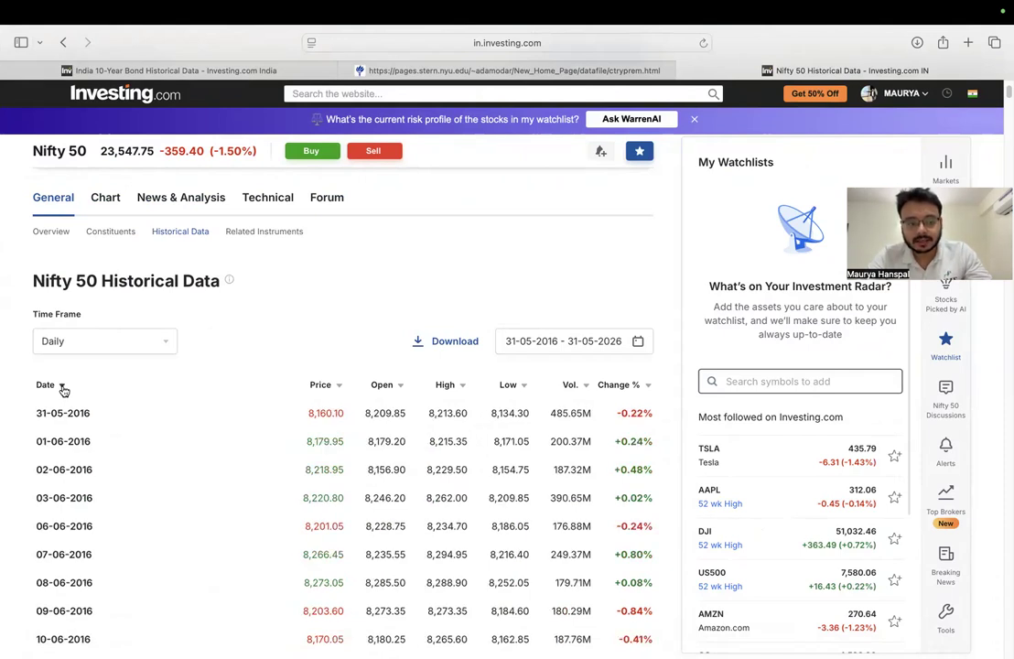
{"action": "left_click", "coordinate": [63, 386]}
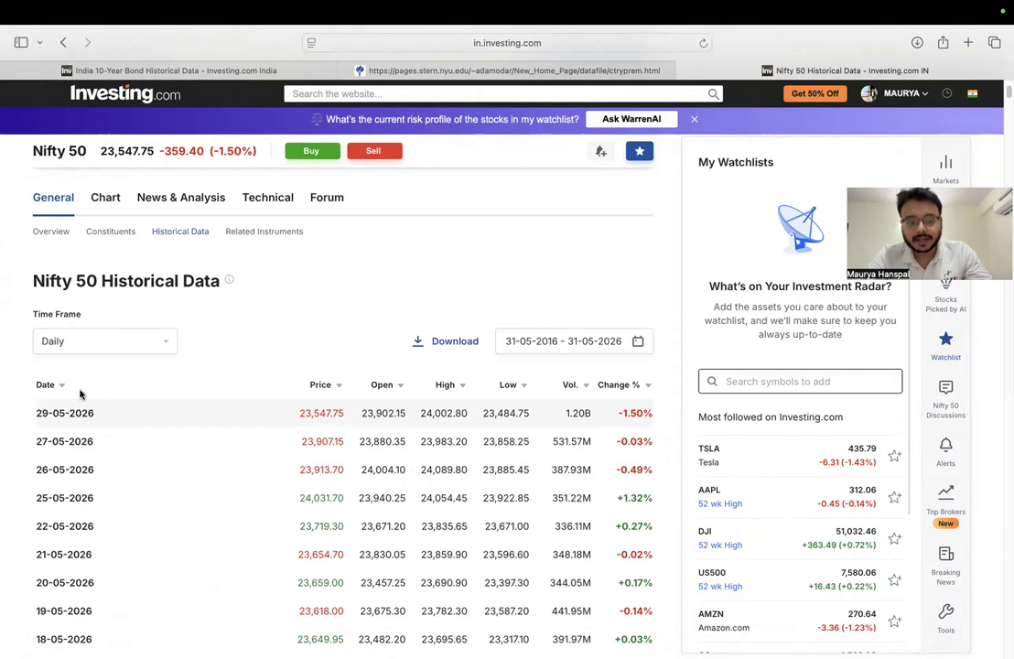
{"action": "left_click", "coordinate": [64, 388]}
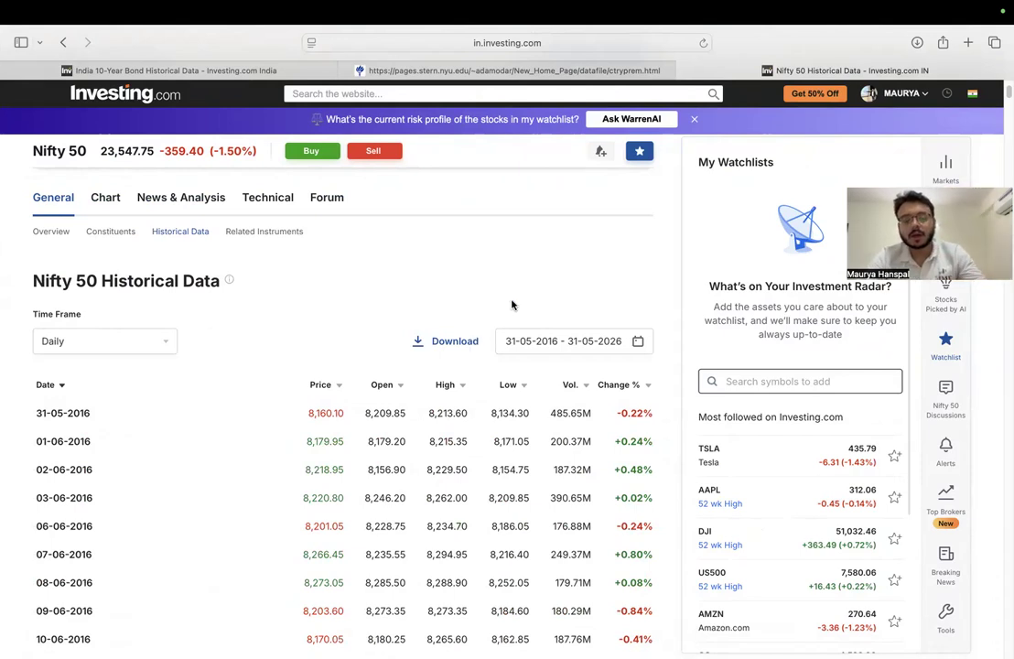
Step: Switch to Excel and sort Sheet1's data from the first date through the Vol. column, A2:F2478, from oldest to newest
{"action": "key", "text": "ctrl+Left"}
{"action": "left_click", "coordinate": [54, 184]}
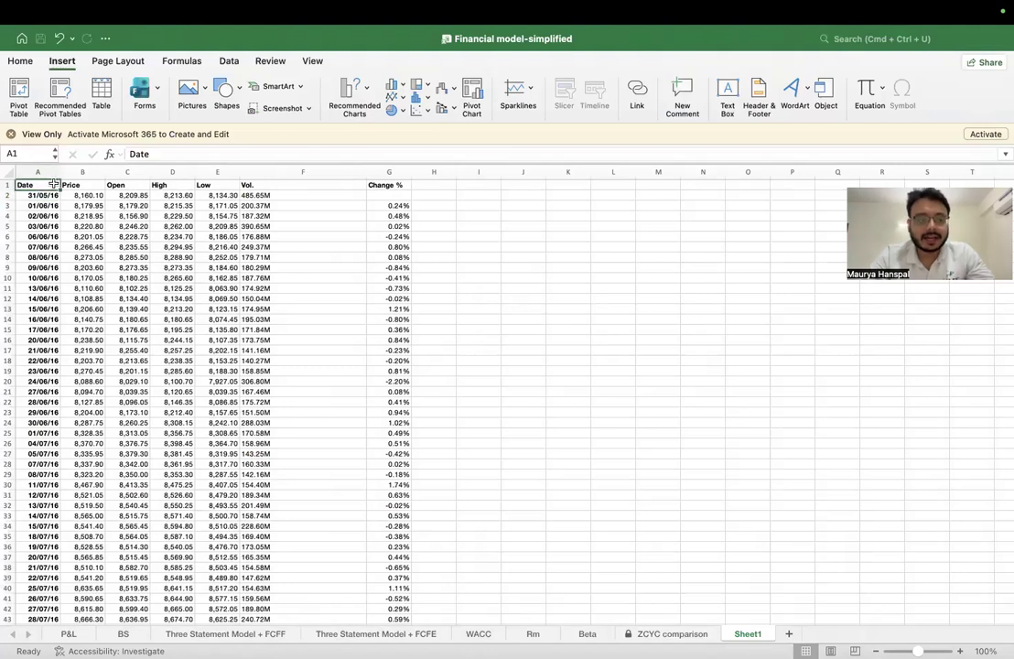
{"action": "key", "text": "Down"}
{"action": "key", "text": "ctrl+shift+Right"}
{"action": "key", "text": "shift+Right"}
{"action": "key", "text": "ctrl+shift+Down"}
{"action": "key", "text": "ctrl+shift+Right"}
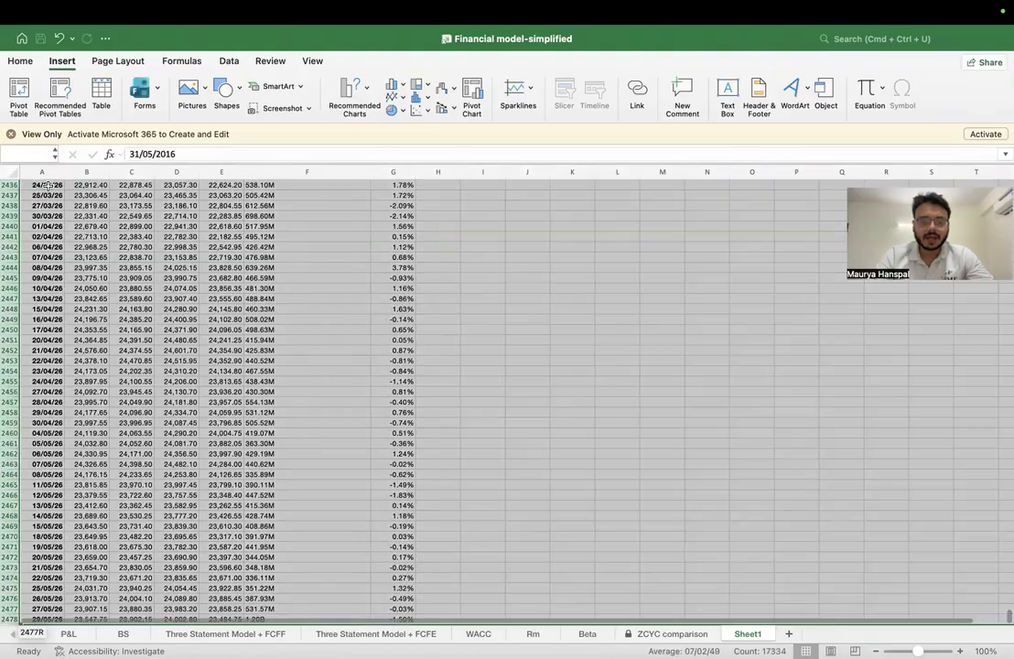
{"action": "key", "text": "ctrl+shift+Left"}
{"action": "scroll", "coordinate": [47, 186], "scroll_direction": "up", "scroll_amount": 15}
{"action": "scroll", "coordinate": [48, 186], "scroll_direction": "up", "scroll_amount": 20}
{"action": "scroll", "coordinate": [376, 51], "scroll_direction": "up", "scroll_amount": 10}
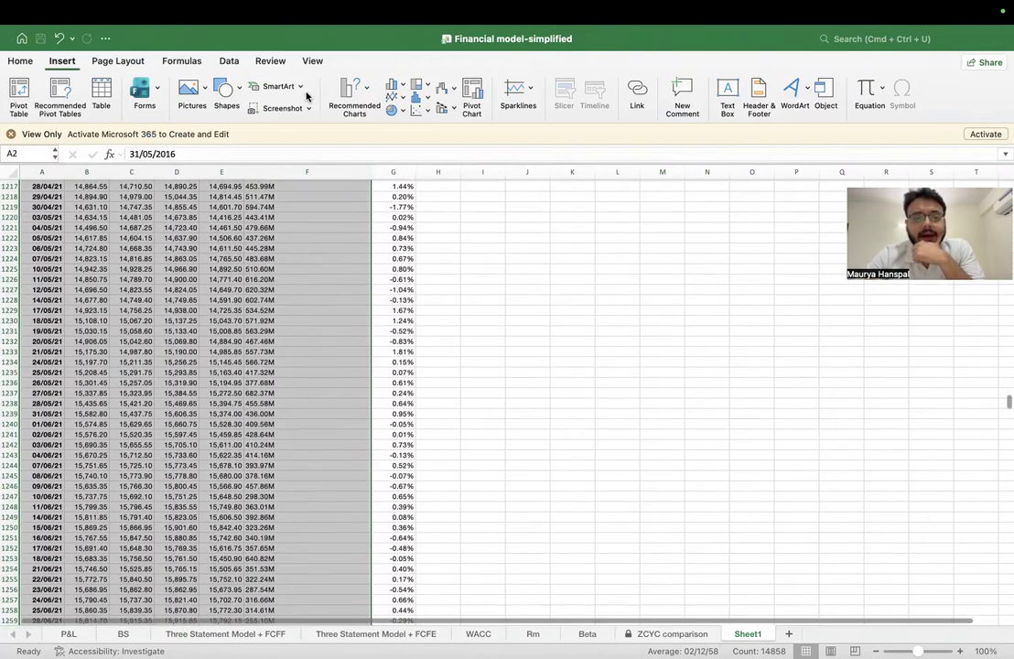
{"action": "left_click", "coordinate": [28, 61]}
{"action": "left_click", "coordinate": [877, 87]}
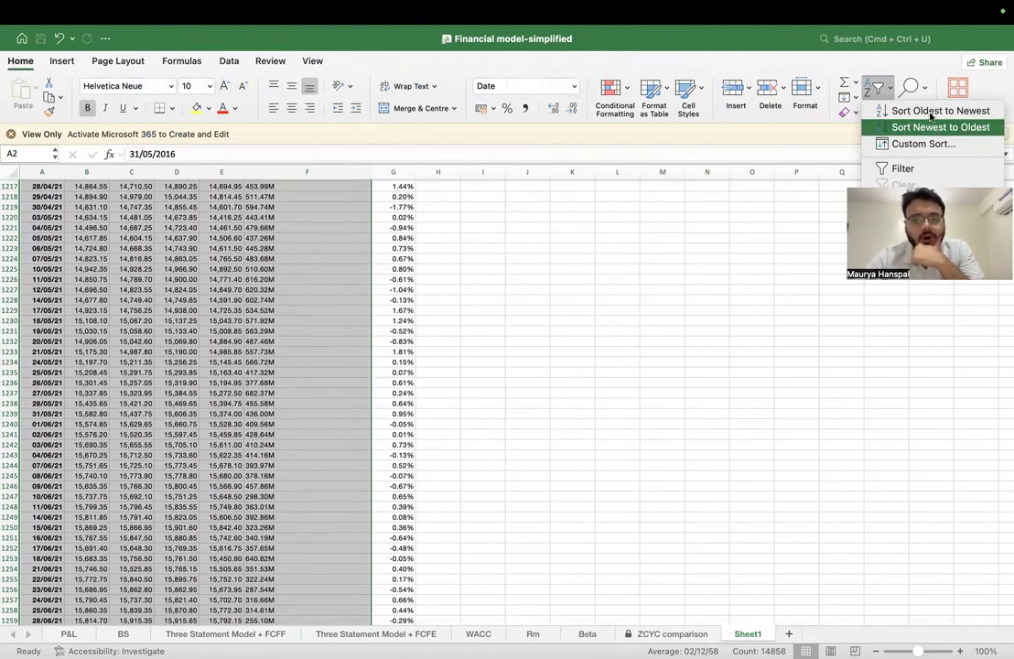
{"action": "left_click", "coordinate": [932, 111]}
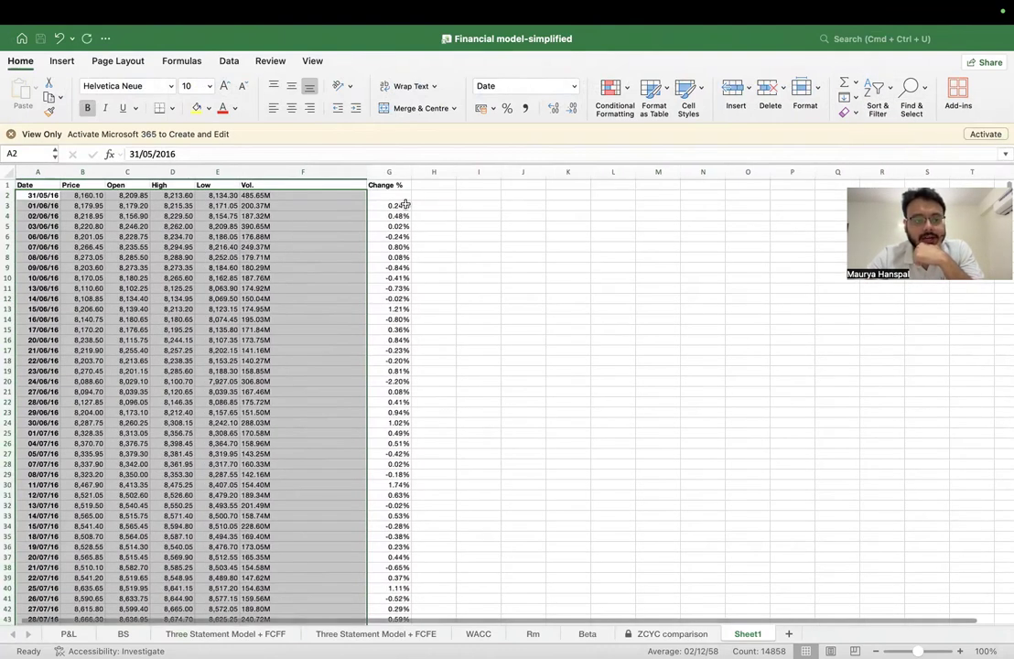
Step: Sort the Nifty 50 rows A2:F2478 from newest to oldest, and back from oldest to newest
{"action": "left_click", "coordinate": [878, 96]}
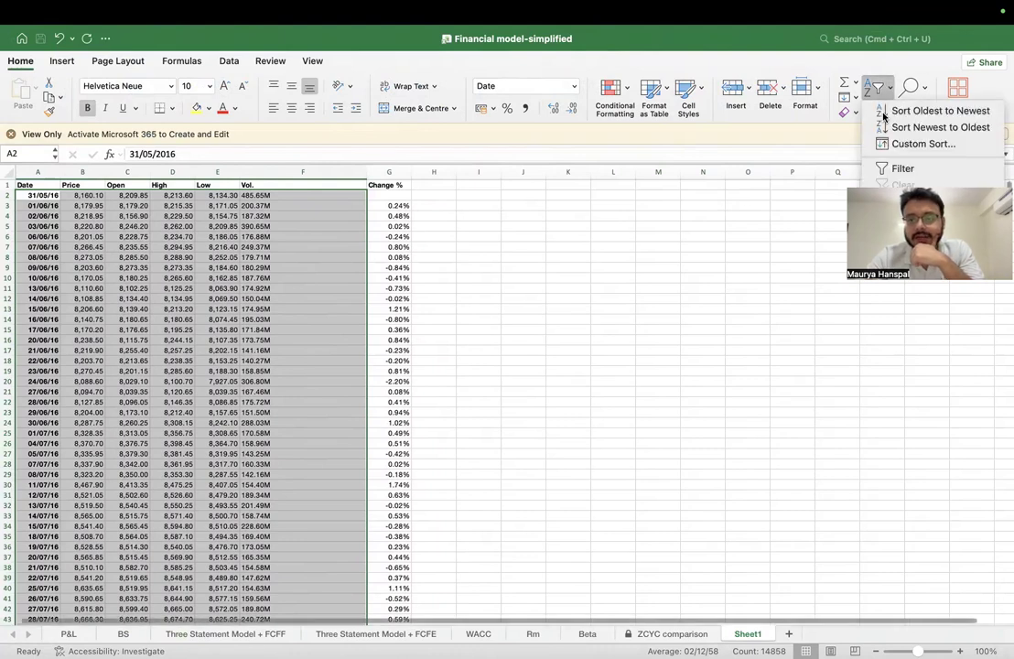
{"action": "left_click", "coordinate": [910, 126]}
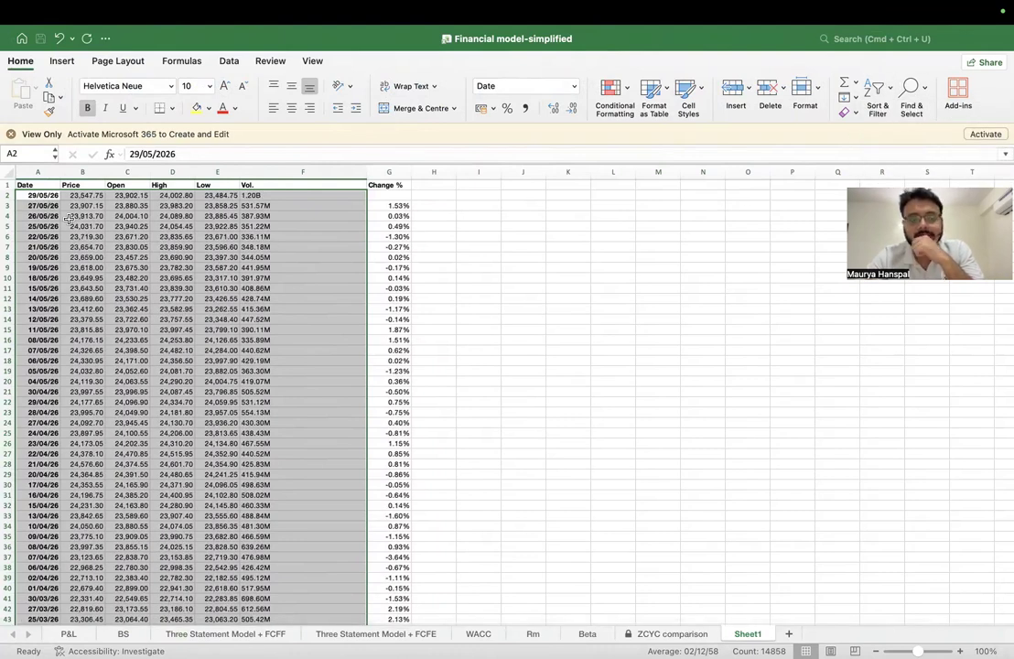
{"action": "left_click", "coordinate": [878, 105]}
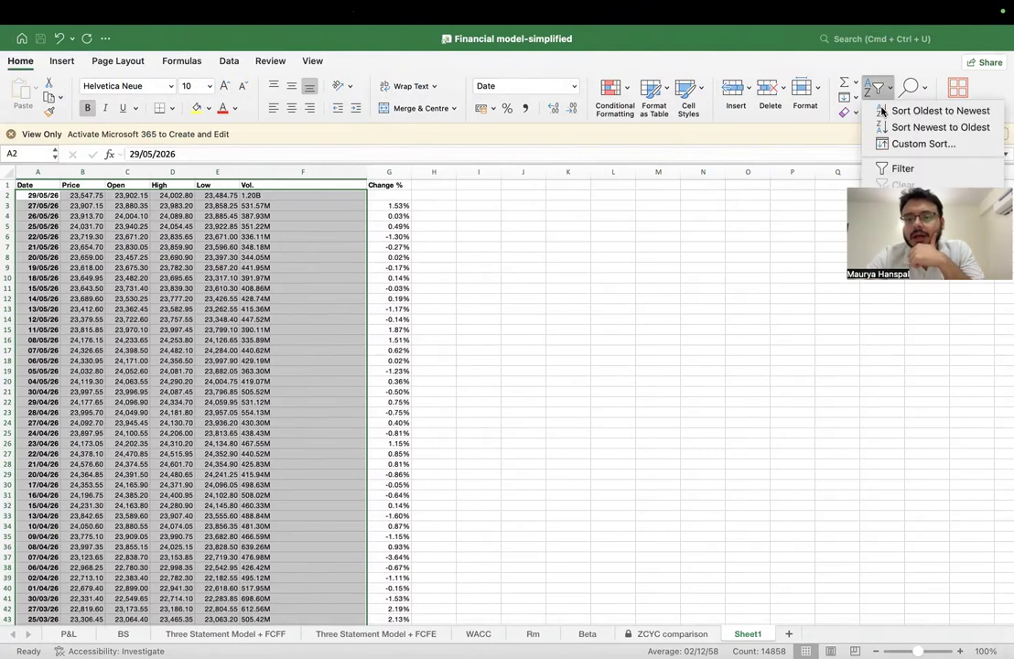
{"action": "left_click", "coordinate": [896, 111]}
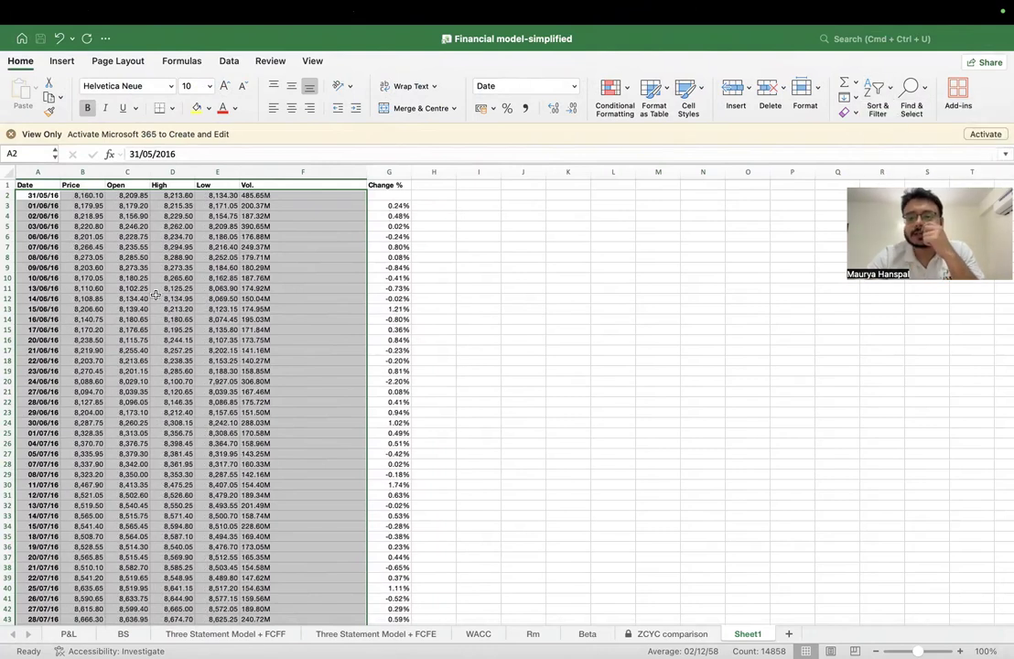
Step: Clear all the Change % values in column G from G2 down, keeping the header
{"action": "left_click", "coordinate": [392, 173]}
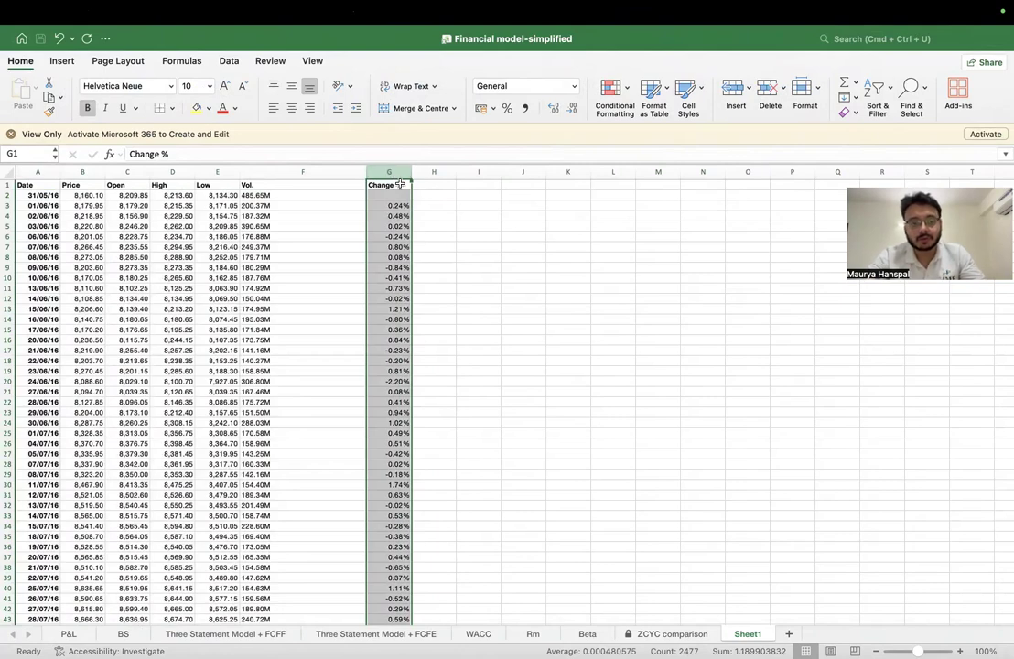
{"action": "left_click", "coordinate": [394, 190]}
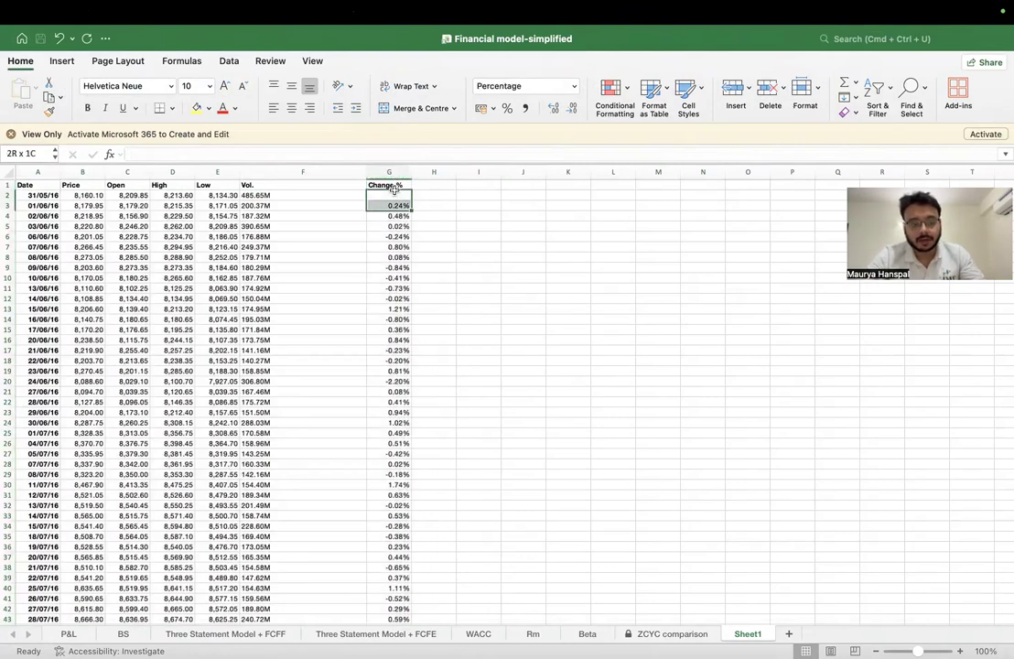
{"action": "key", "text": "ctrl+shift+Down"}
{"action": "key", "text": "super+BackSpace"}
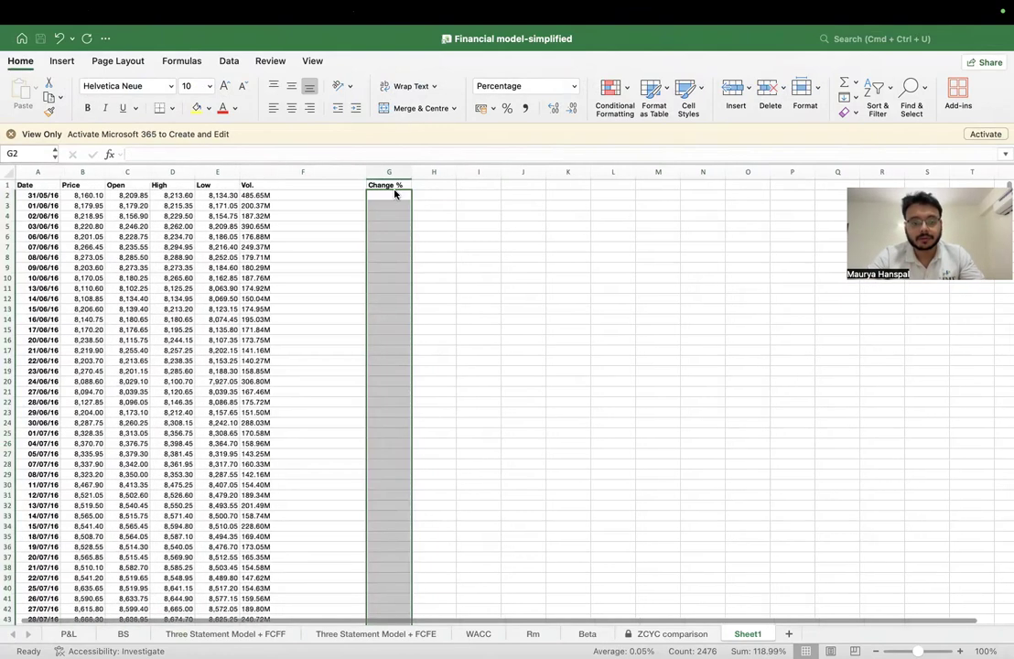
{"action": "scroll", "coordinate": [491, 305], "scroll_direction": "down", "scroll_amount": 7}
{"action": "scroll", "coordinate": [492, 306], "scroll_direction": "up", "scroll_amount": 8}
{"action": "left_click", "coordinate": [316, 217]}
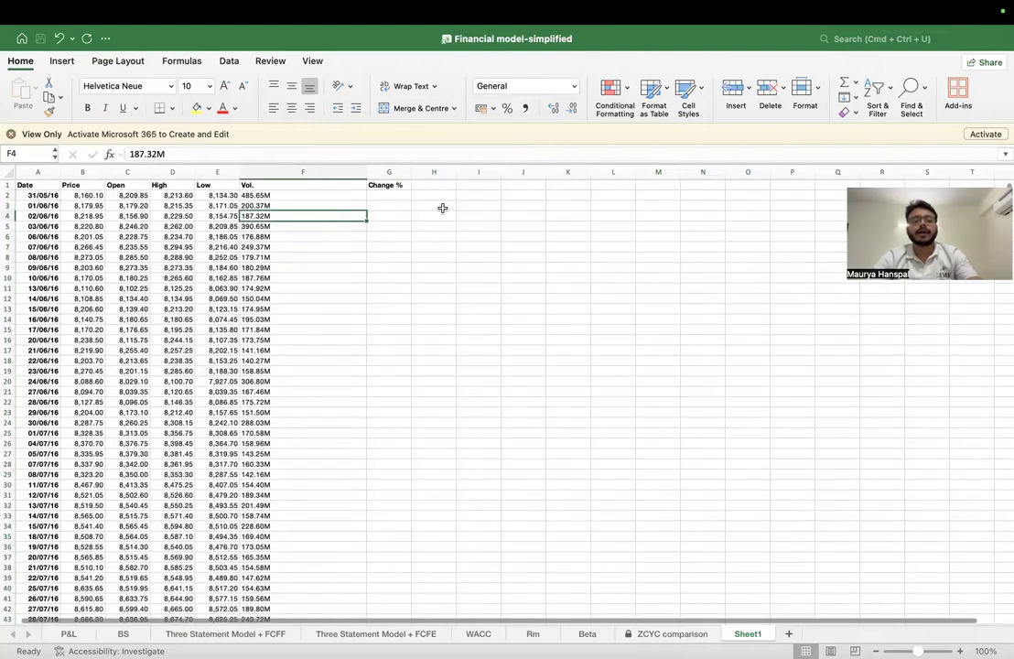
{"action": "left_click", "coordinate": [391, 196]}
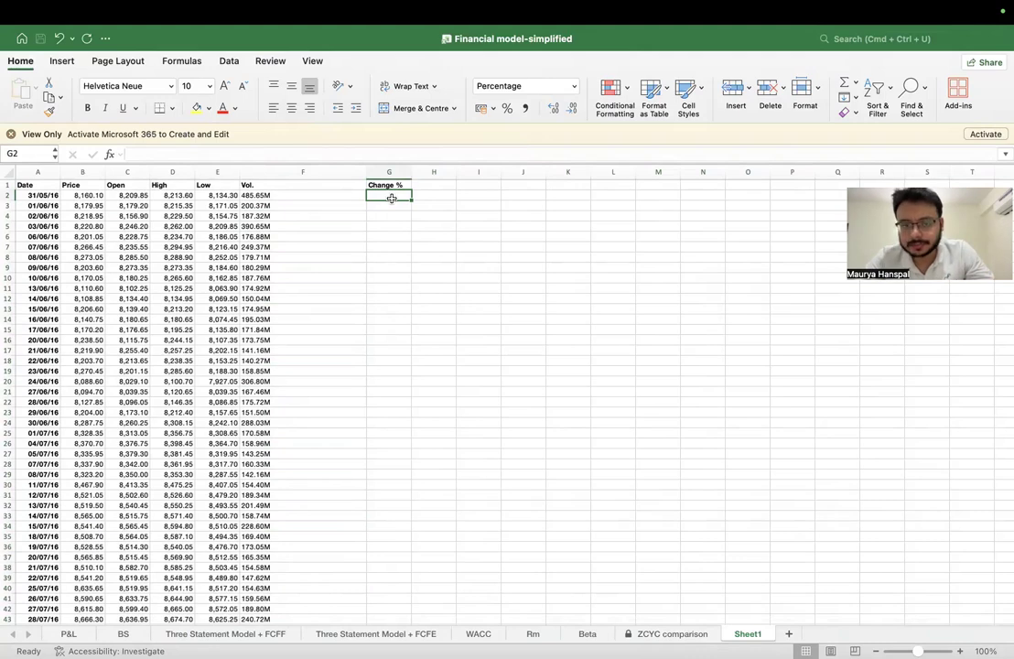
{"action": "left_click", "coordinate": [396, 212]}
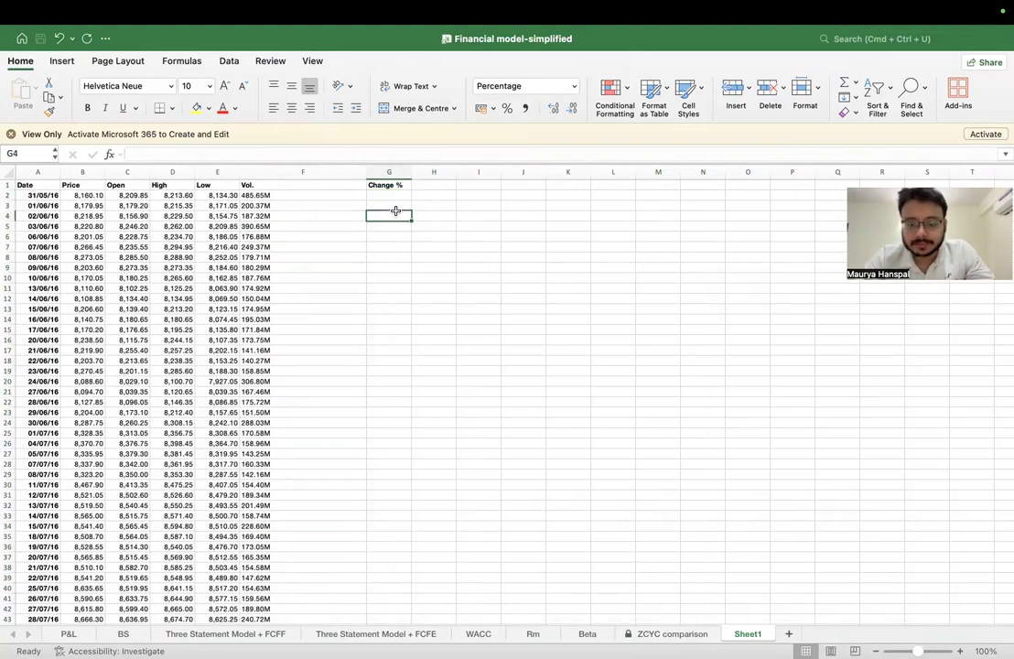
{"action": "left_click", "coordinate": [392, 205]}
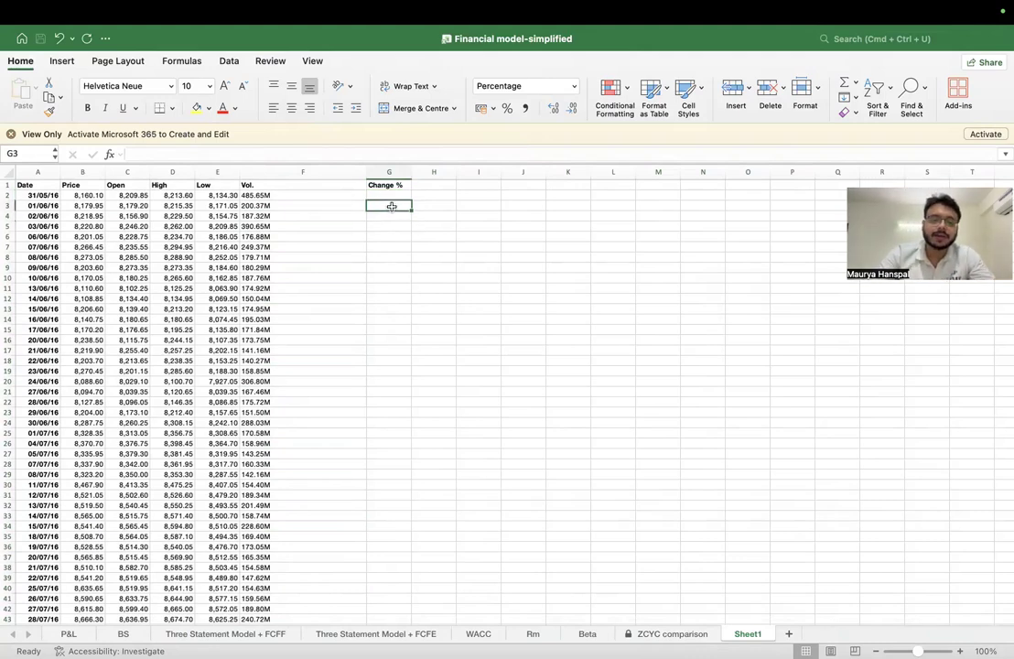
{"action": "scroll", "coordinate": [391, 205], "scroll_direction": "up", "scroll_amount": 5}
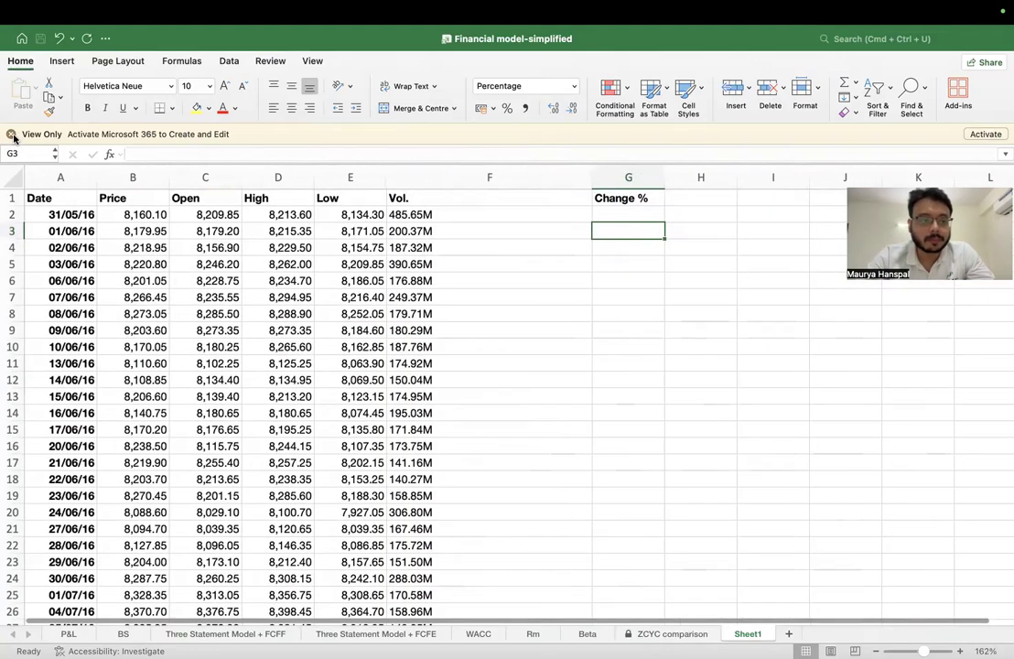
{"action": "left_click", "coordinate": [12, 135]}
{"action": "type", "text": "="}
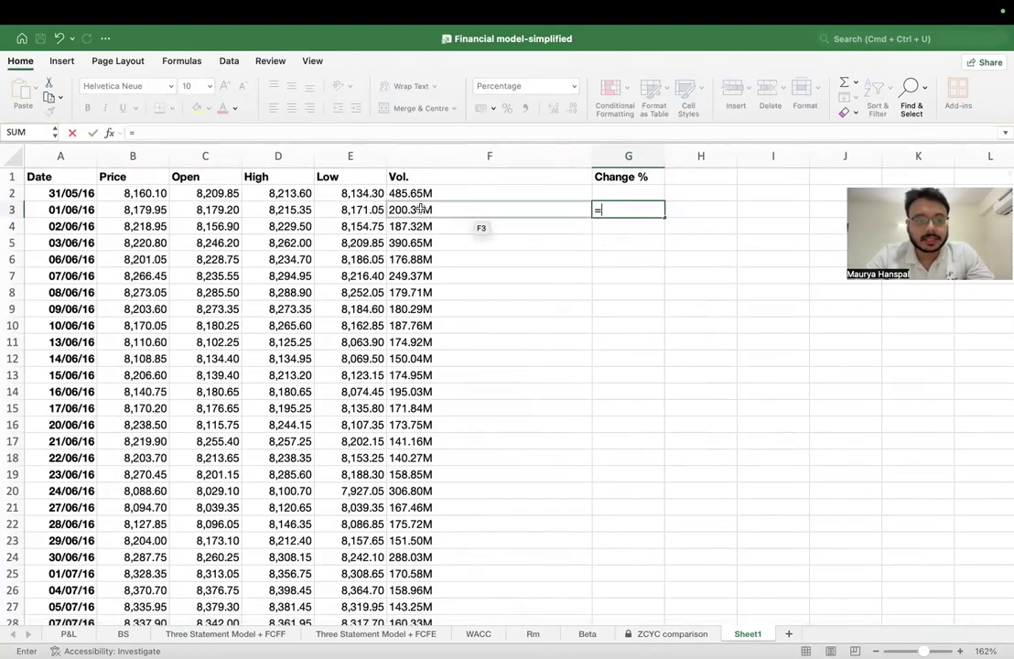
{"action": "left_click", "coordinate": [159, 210]}
{"action": "type", "text": "/"}
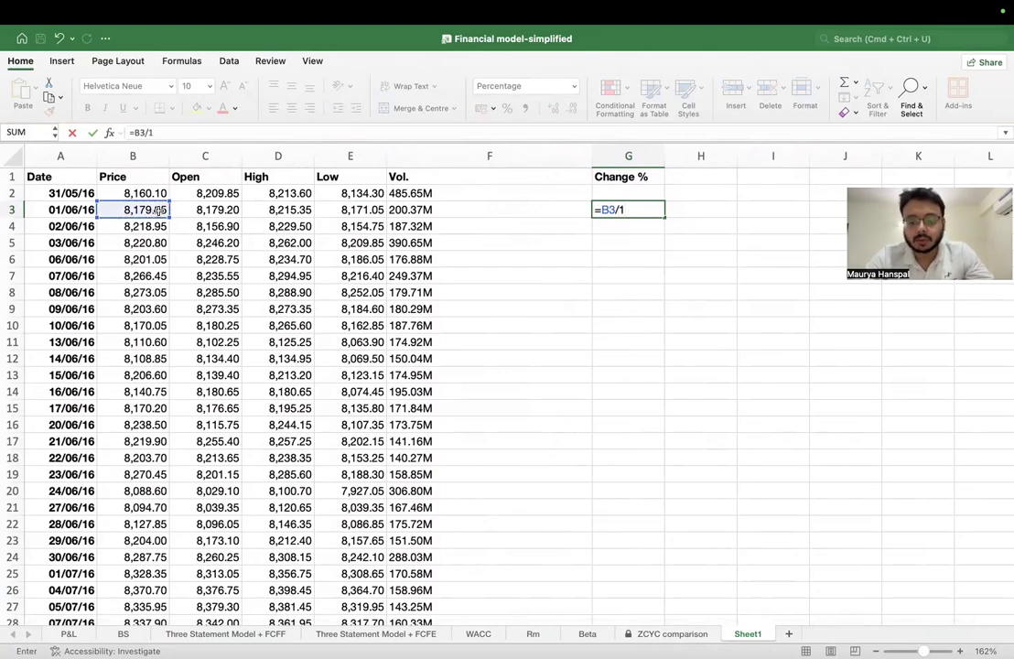
{"action": "type", "text": "1-1"}
{"action": "key", "text": "Return"}
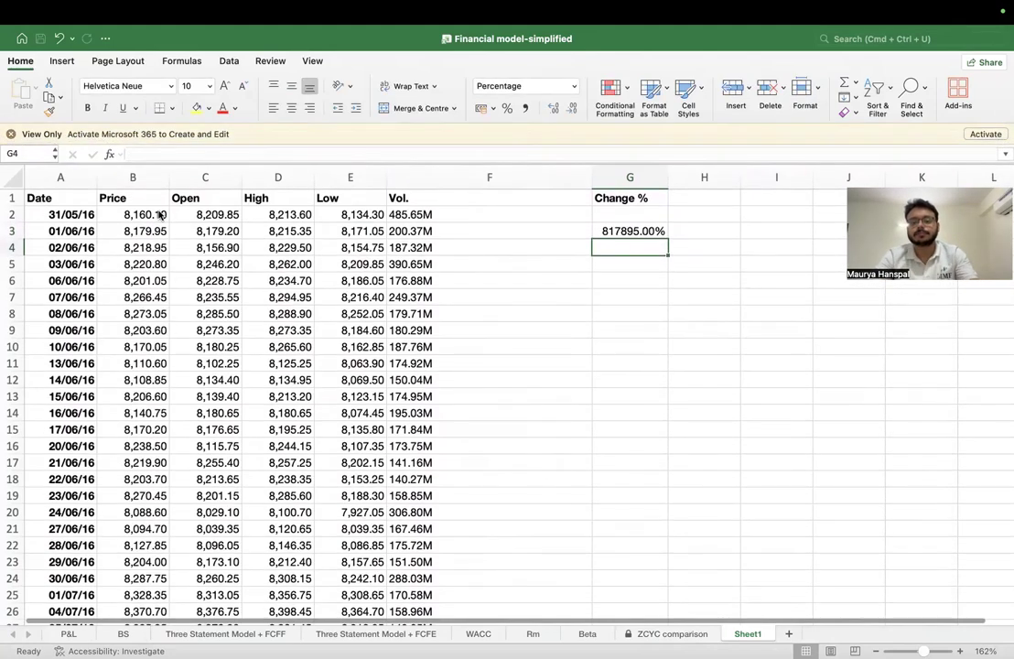
{"action": "left_click", "coordinate": [621, 230]}
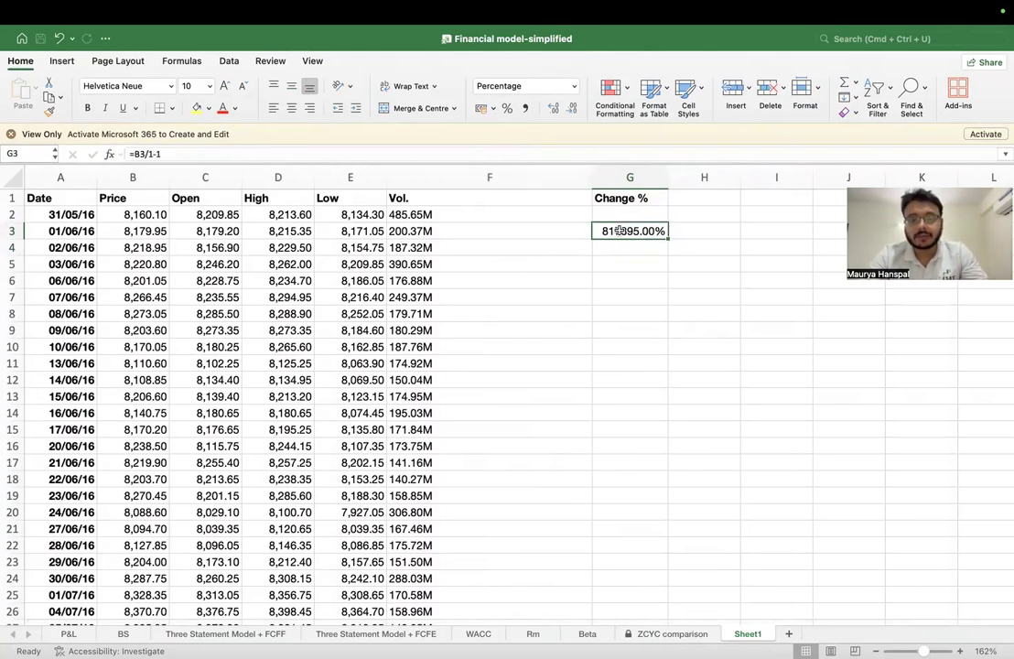
{"action": "left_click", "coordinate": [572, 86]}
{"action": "left_click", "coordinate": [539, 137]}
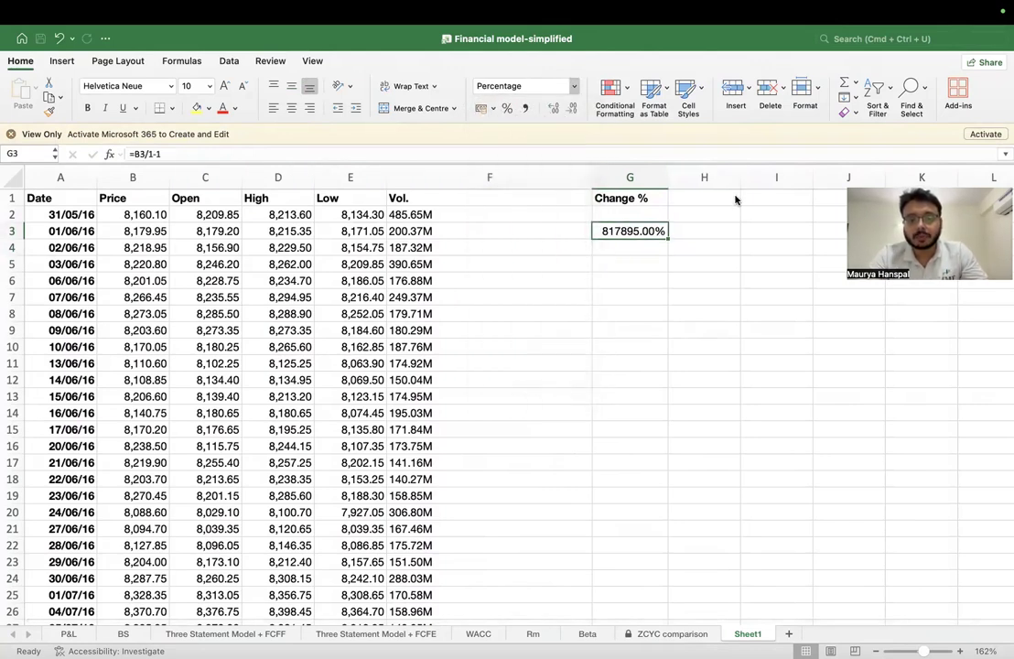
{"action": "key", "text": "Delete"}
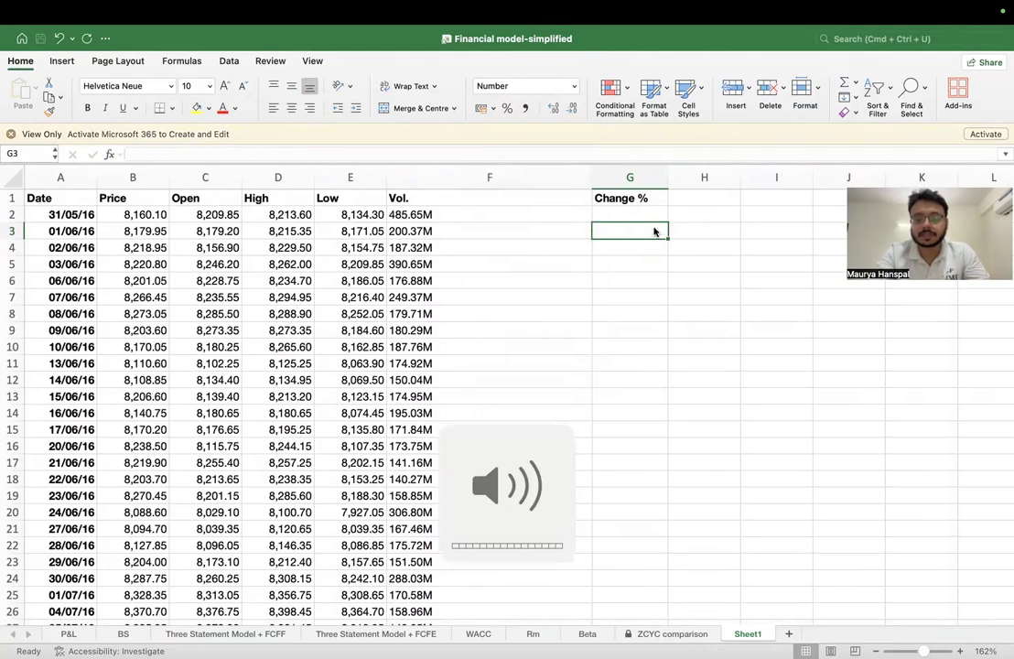
Step: Calculate the daily price change in G3 with =B3/B2-1, fill it down to G6 and reopen the G3 formula
{"action": "type", "text": "="}
{"action": "left_click", "coordinate": [129, 246]}
{"action": "left_click", "coordinate": [130, 230]}
{"action": "type", "text": "/"}
{"action": "left_click", "coordinate": [151, 212]}
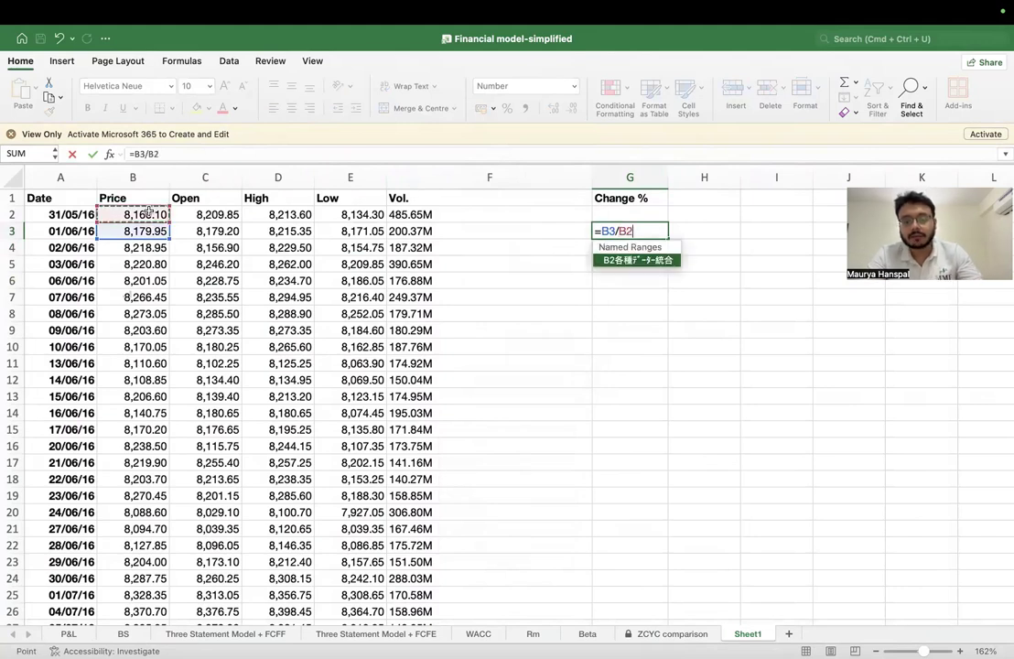
{"action": "type", "text": "-"}
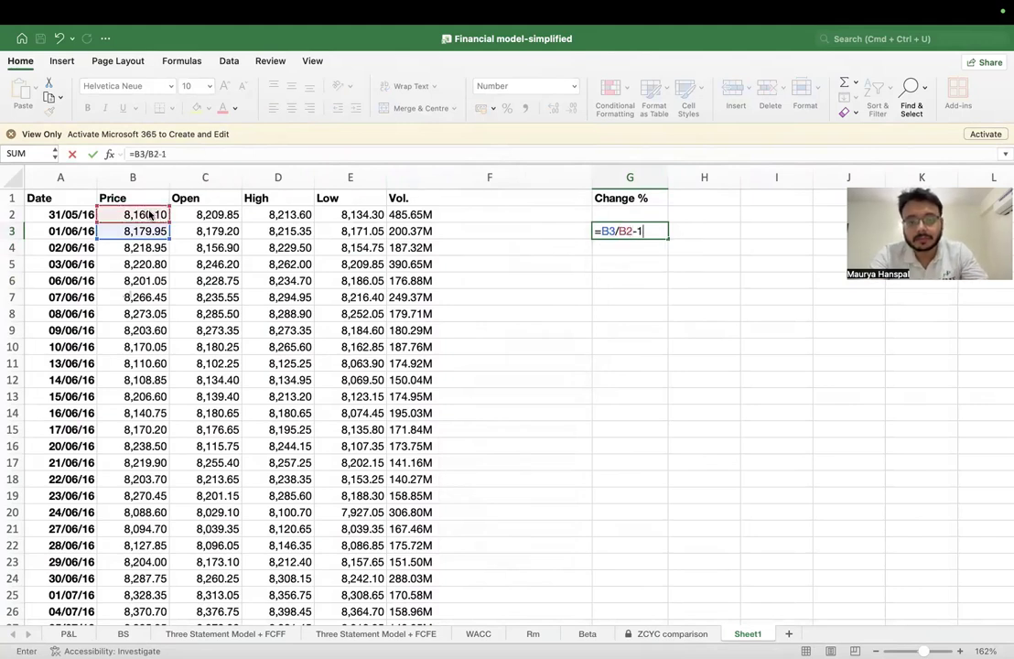
{"action": "type", "text": "1"}
{"action": "key", "text": "Return"}
{"action": "left_click", "coordinate": [641, 229]}
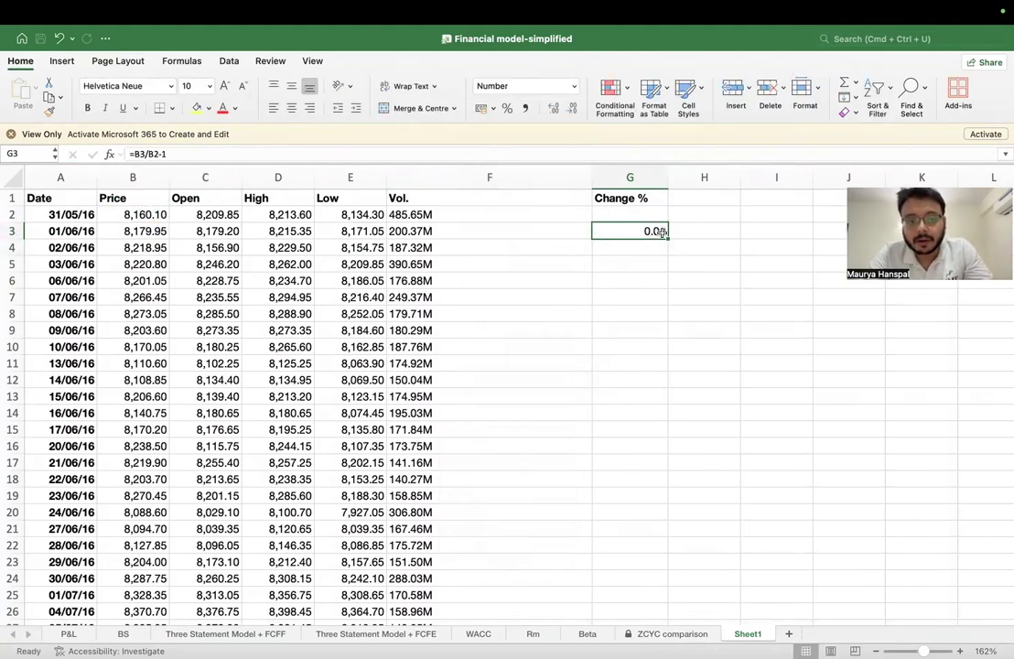
{"action": "left_click_drag", "start_coordinate": [671, 239], "coordinate": [677, 296]}
{"action": "double_click", "coordinate": [650, 232]}
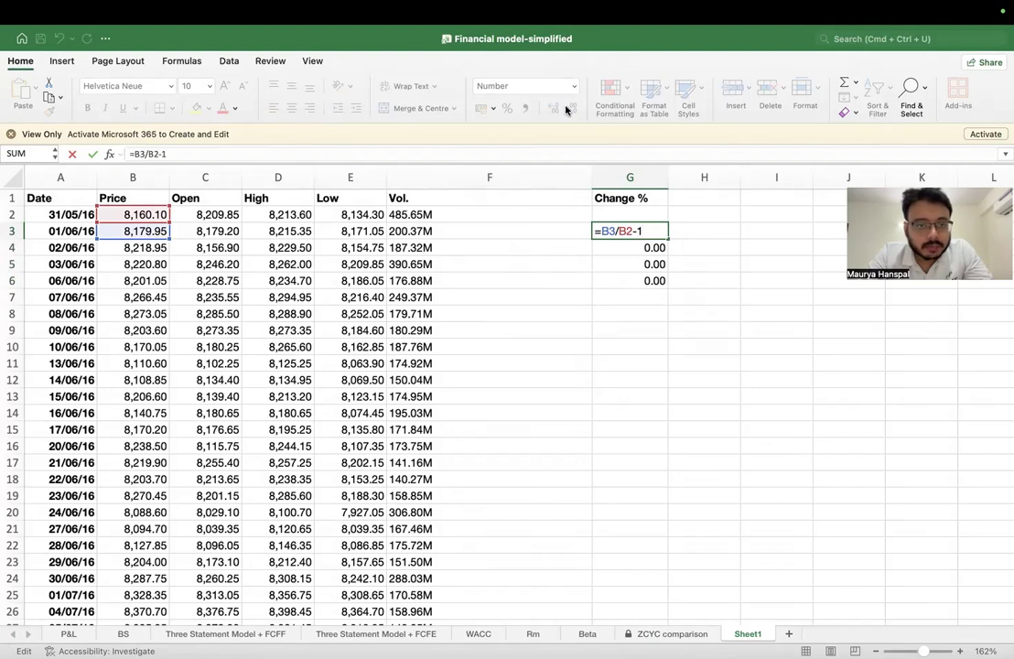
Step: Calculate the first daily return in F3 of the % change column with the formula =B3/B2-1
{"action": "mouse_move", "coordinate": [501, 38]}
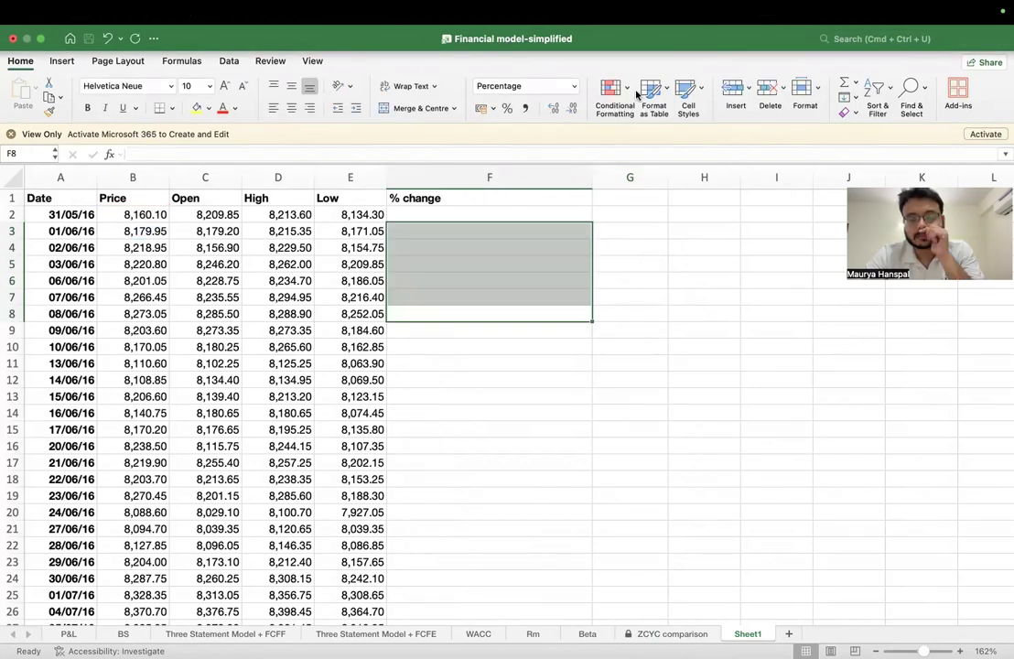
{"action": "left_click", "coordinate": [469, 232]}
{"action": "left_click", "coordinate": [488, 177]}
{"action": "left_click", "coordinate": [455, 215]}
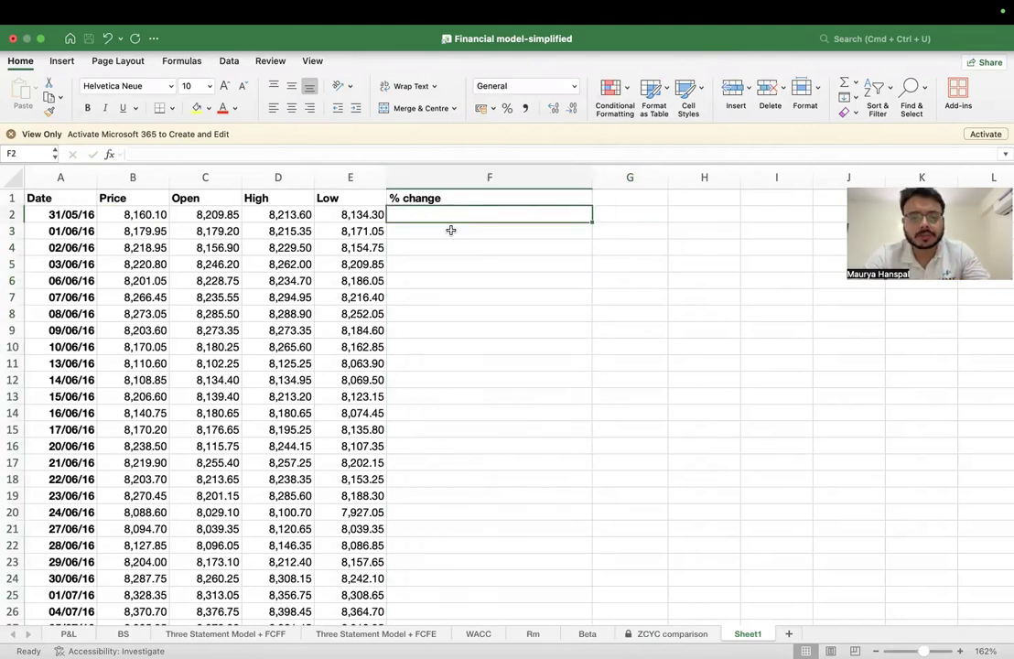
{"action": "left_click", "coordinate": [450, 231]}
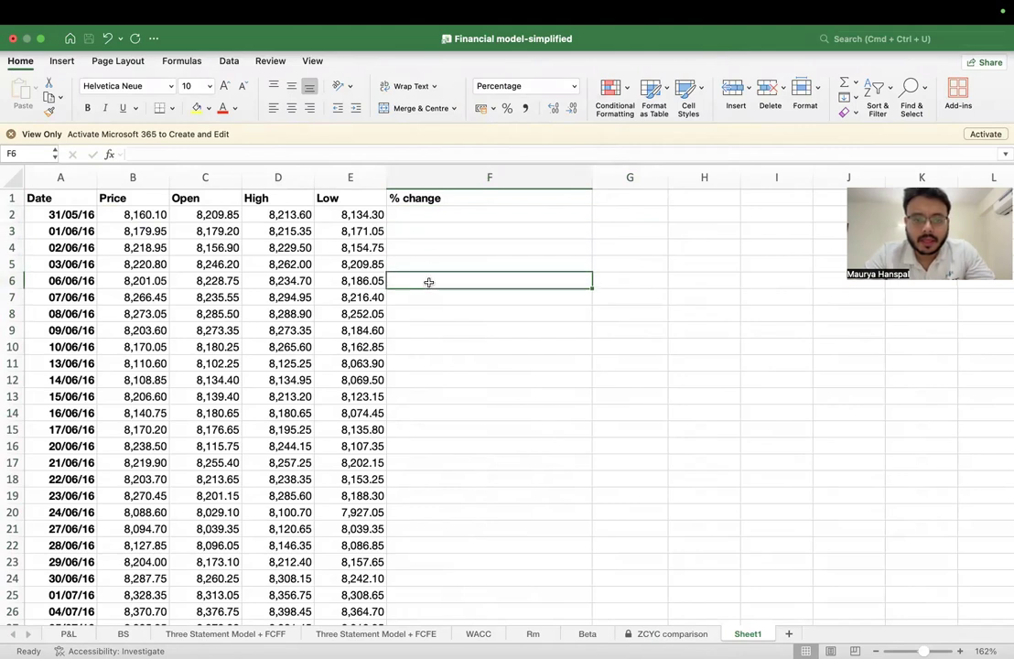
{"action": "type", "text": "="}
{"action": "left_click", "coordinate": [133, 230]}
{"action": "type", "text": "/"}
{"action": "left_click", "coordinate": [135, 216]}
{"action": "type", "text": "-1"}
{"action": "key", "text": "Return"}
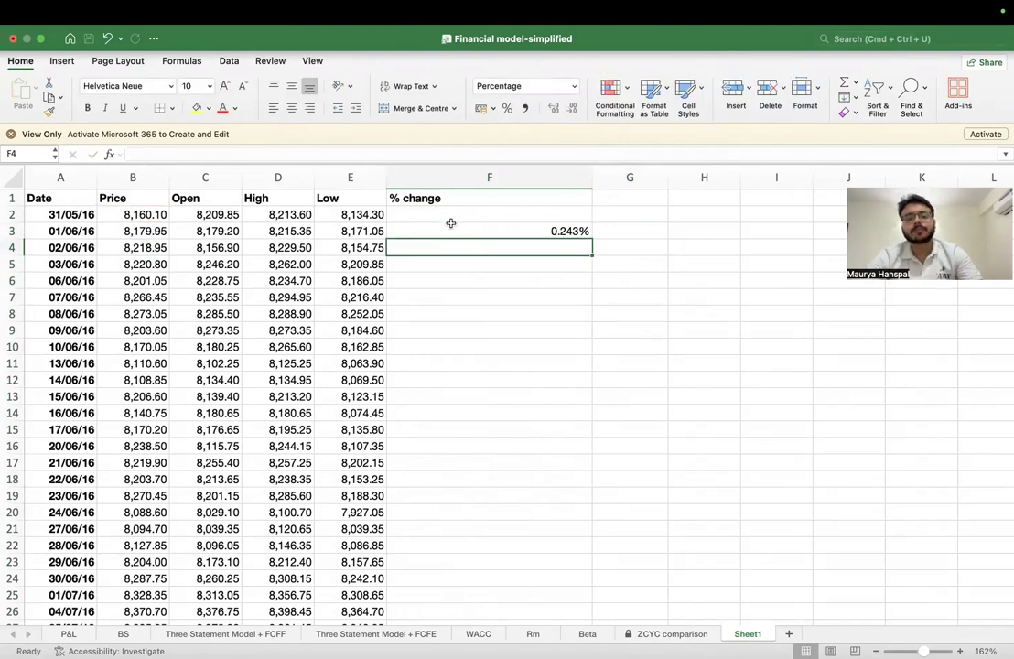
Step: Fill the F3 return formula down the % change column to the last data row, F2478
{"action": "left_click", "coordinate": [450, 223]}
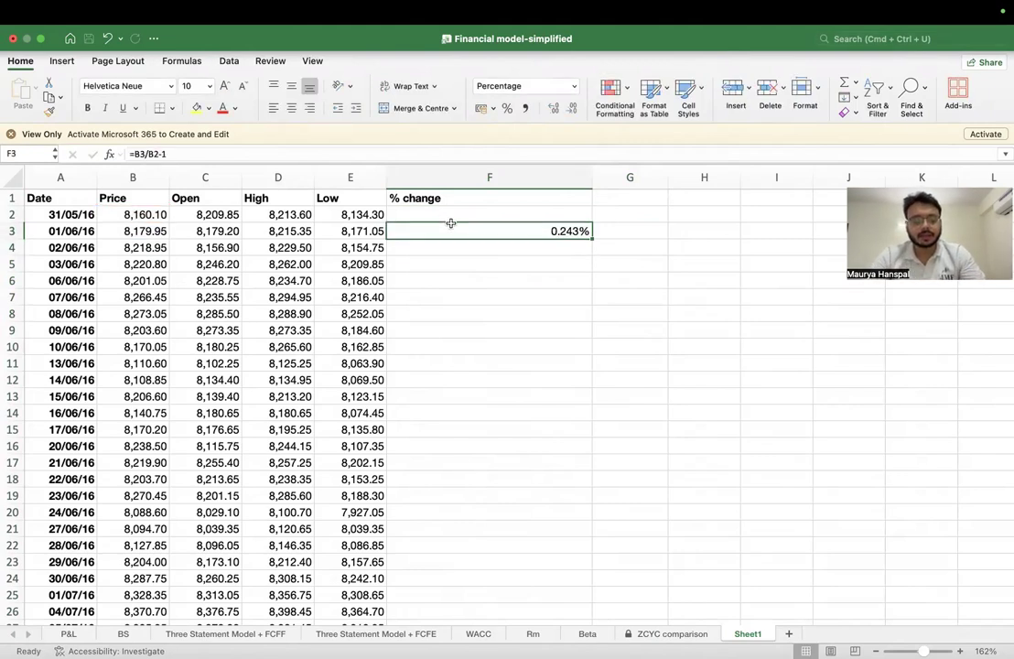
{"action": "key", "text": "super+shift+Down"}
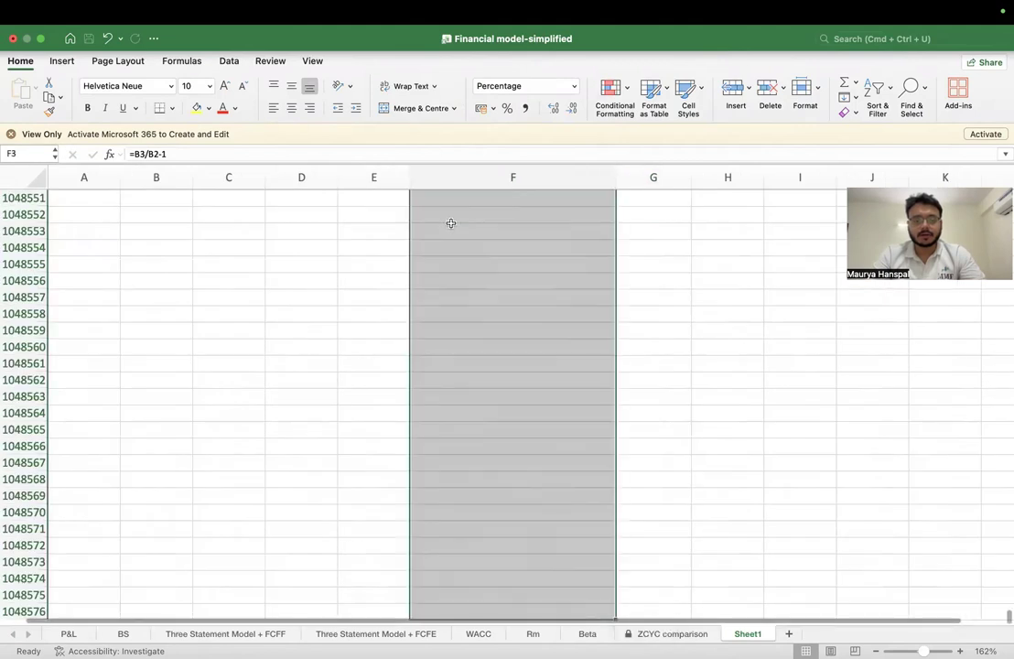
{"action": "key", "text": "super+Up"}
{"action": "key", "text": "Left"}
{"action": "key", "text": "super+Down"}
{"action": "key", "text": "Right"}
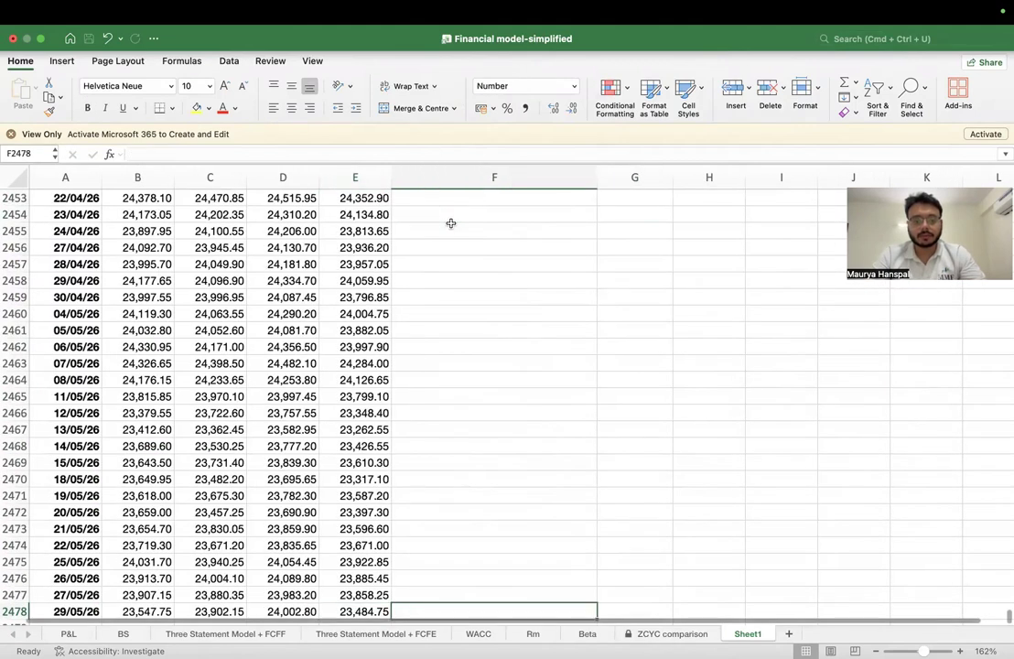
{"action": "key", "text": "super+shift+Up"}
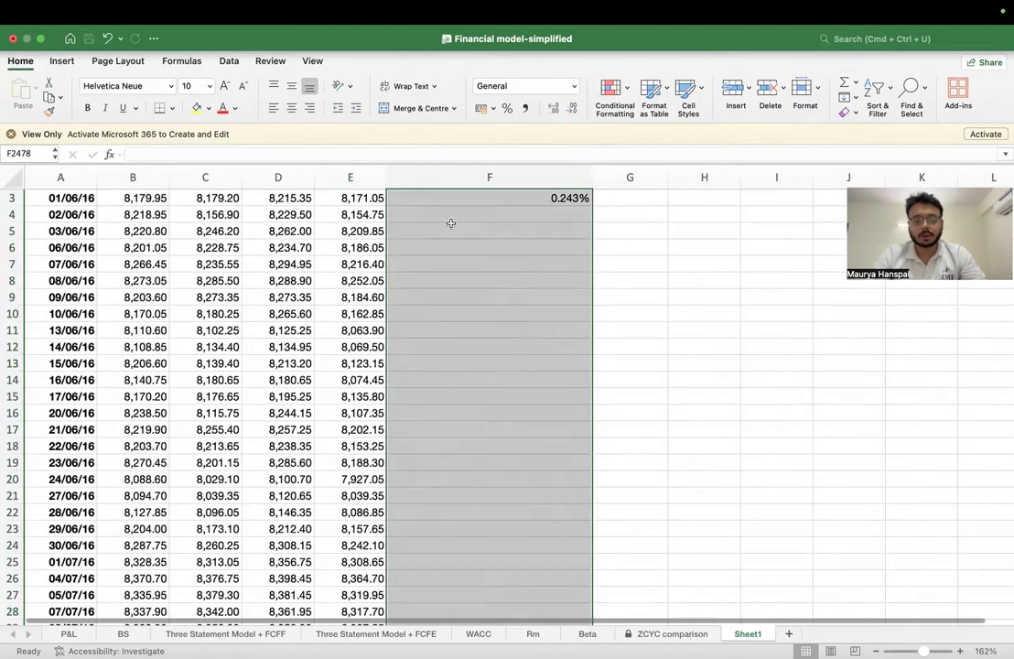
{"action": "key", "text": "super+d"}
{"action": "scroll", "coordinate": [656, 346], "scroll_direction": "down", "scroll_amount": 2}
{"action": "scroll", "coordinate": [655, 346], "scroll_direction": "down", "scroll_amount": 5}
{"action": "scroll", "coordinate": [655, 346], "scroll_direction": "up", "scroll_amount": 6}
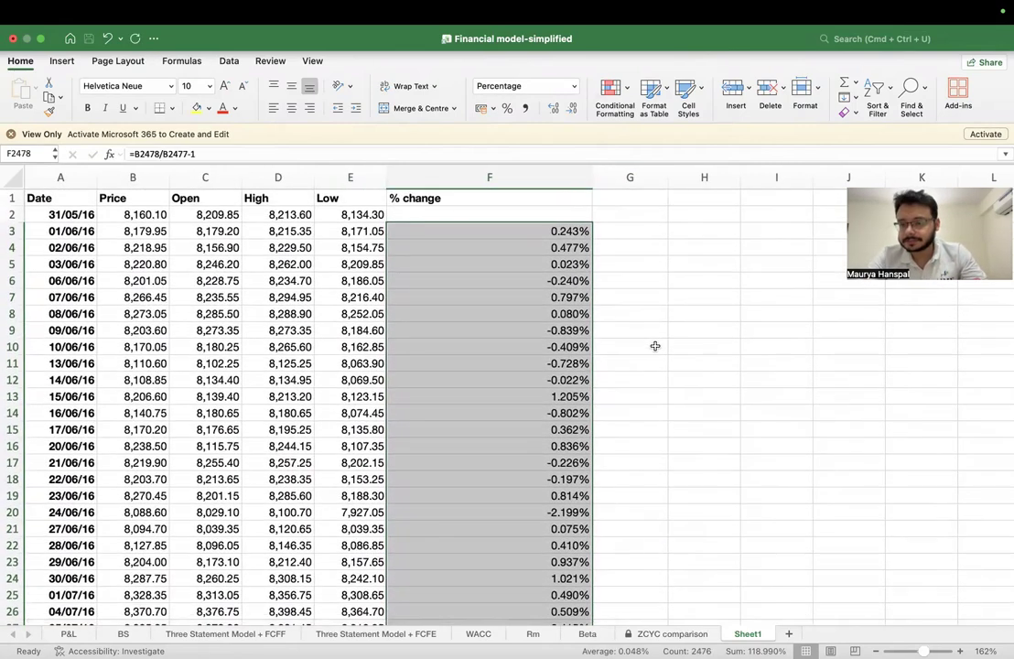
{"action": "left_click", "coordinate": [547, 282]}
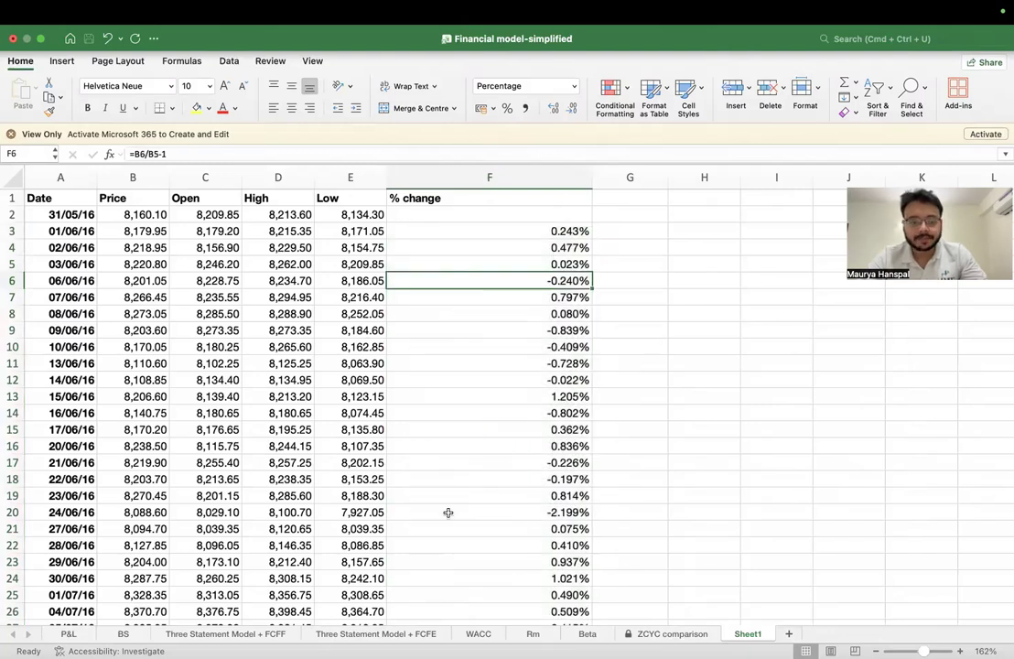
Step: View the market return calculation on the Rm sheet, return to Sheet1 and select the dates A2:A19
{"action": "left_click", "coordinate": [532, 633]}
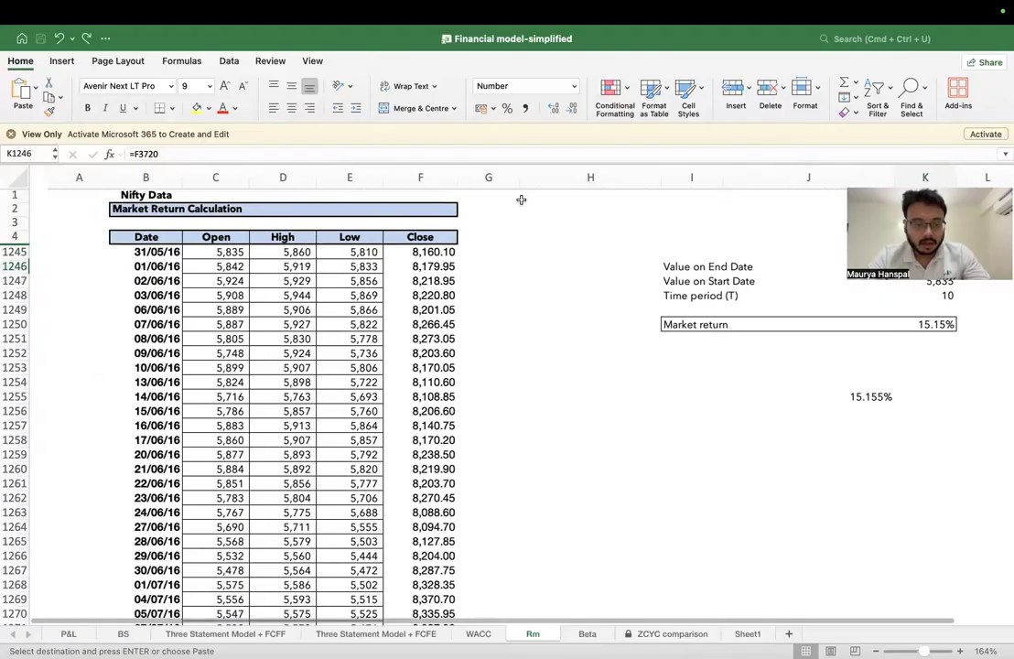
{"action": "left_click", "coordinate": [738, 633]}
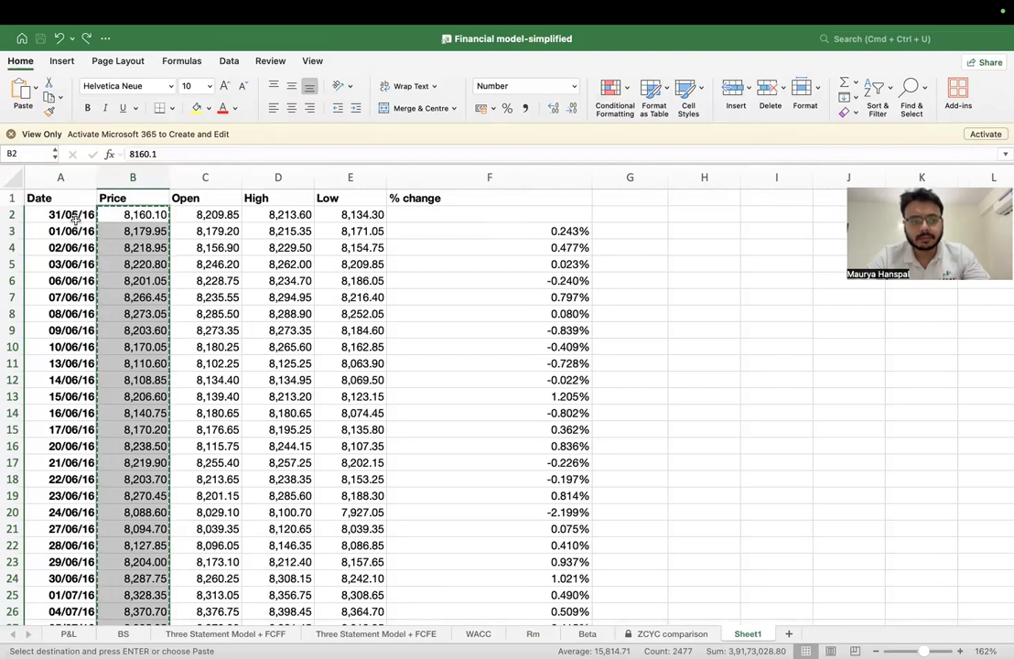
{"action": "left_click_drag", "start_coordinate": [60, 214], "coordinate": [60, 495]}
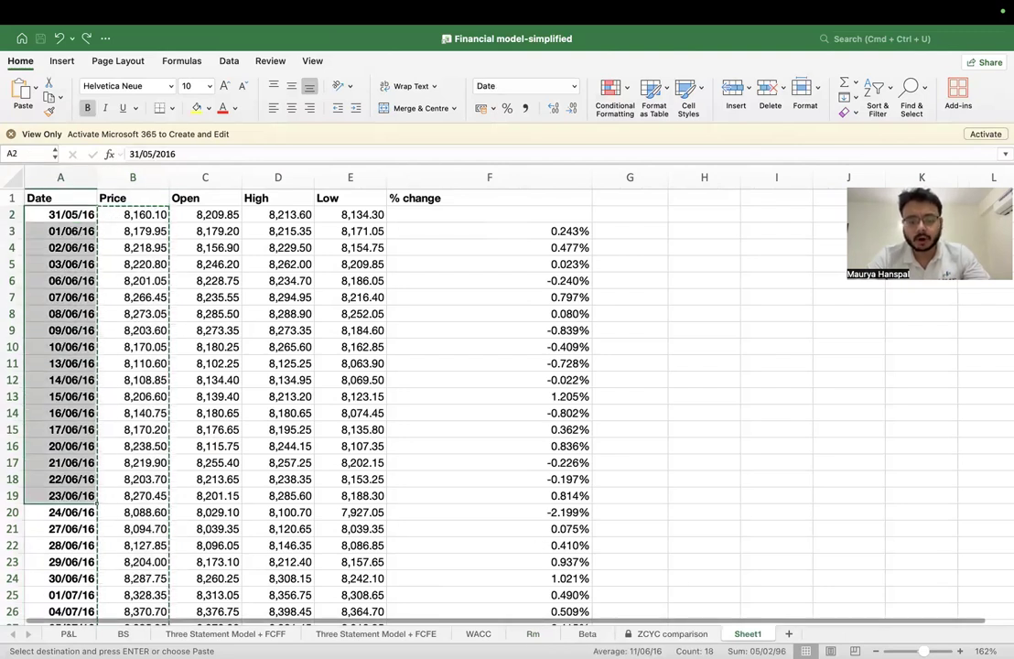
Step: On the Rm sheet, review the Nifty dates and close prices from 31/05/16 alongside the market return inputs
{"action": "left_click", "coordinate": [533, 633]}
{"action": "left_click_drag", "start_coordinate": [91, 266], "coordinate": [91, 425]}
{"action": "left_click_drag", "start_coordinate": [384, 266], "coordinate": [384, 411]}
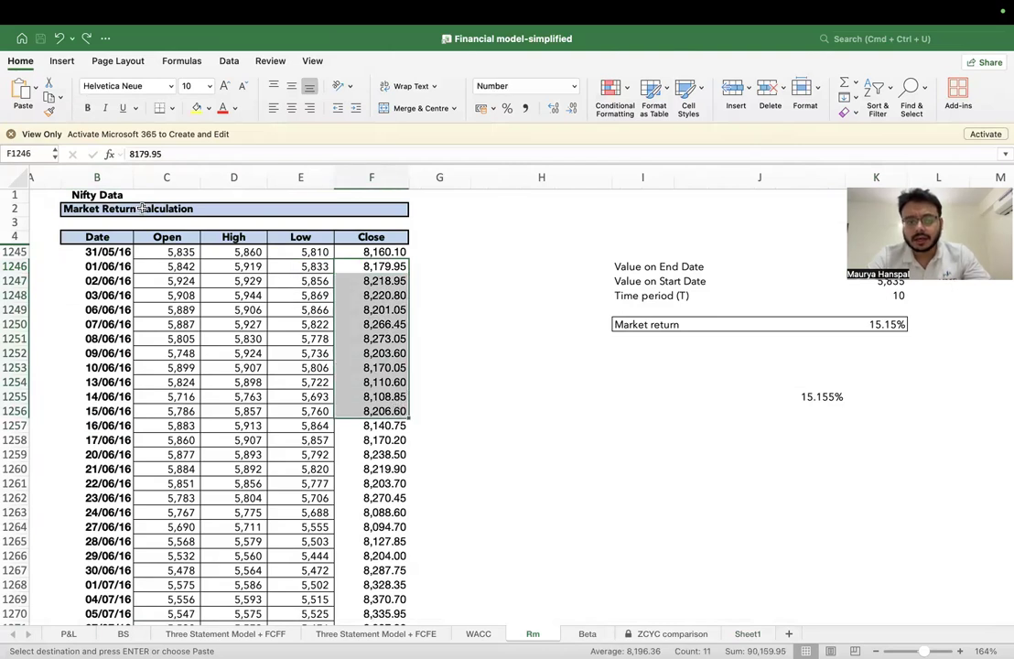
{"action": "left_click", "coordinate": [171, 264]}
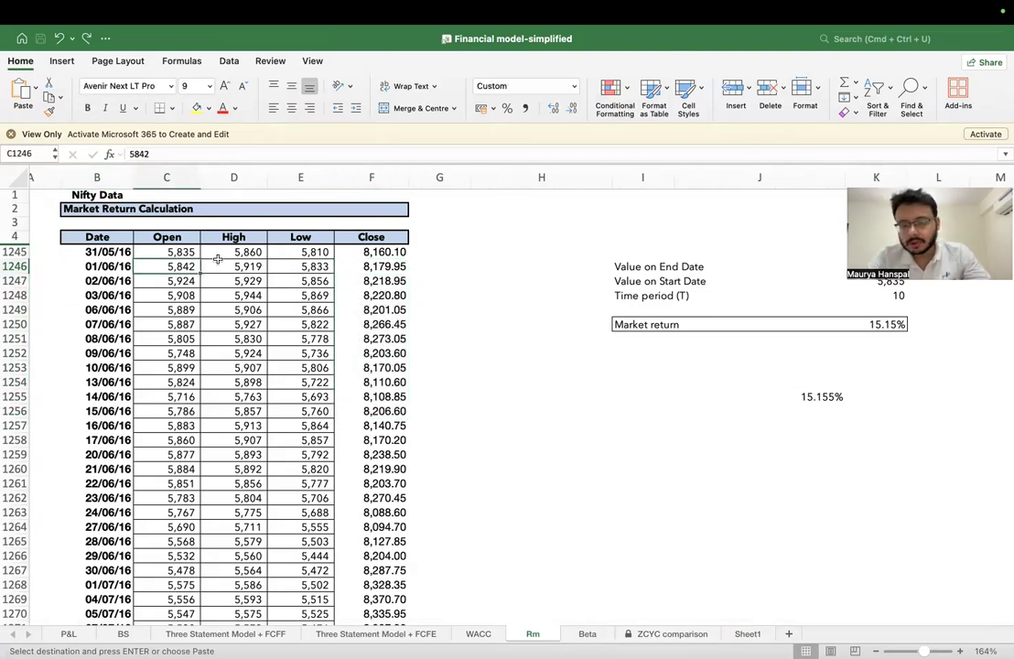
{"action": "scroll", "coordinate": [542, 308], "scroll_direction": "right", "scroll_amount": 3}
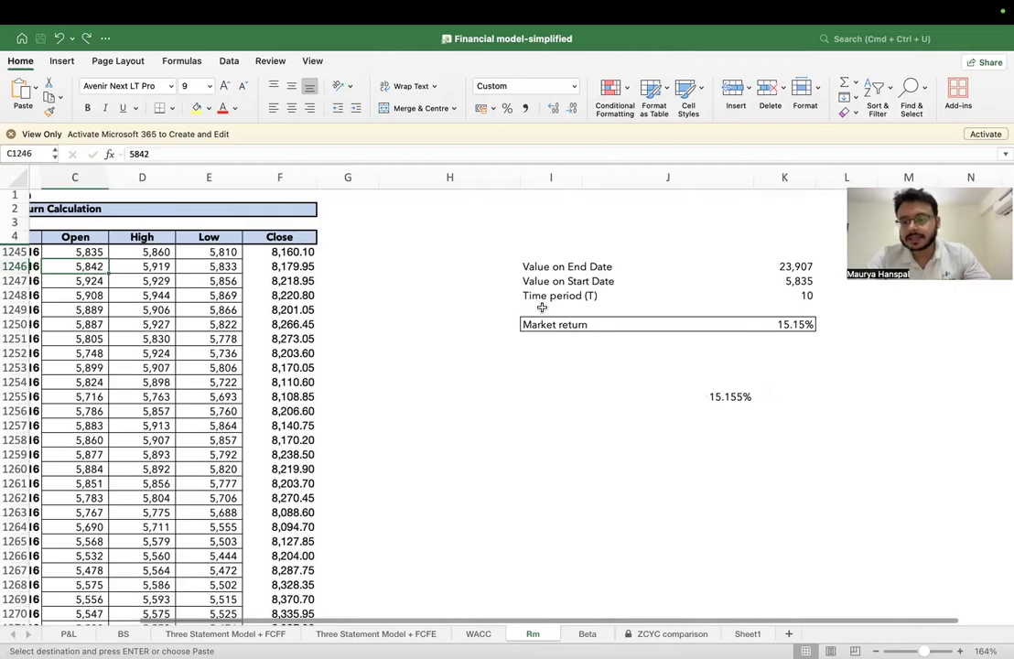
{"action": "scroll", "coordinate": [541, 308], "scroll_direction": "left", "scroll_amount": 2}
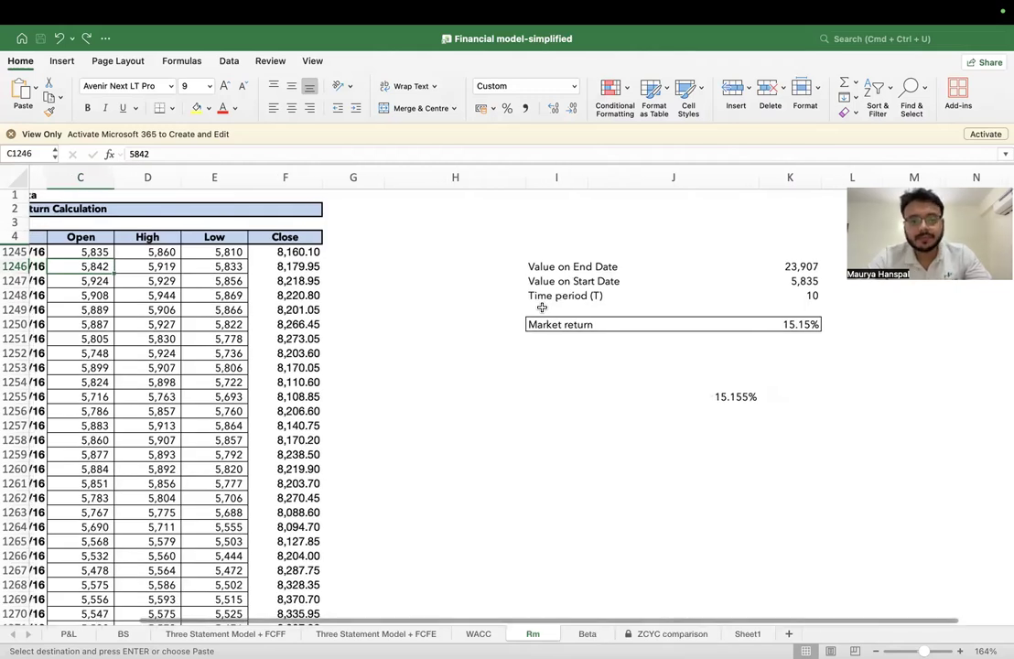
Step: Link the Value on End Date in K1246 to the 29/05/26 closing price with the formula =F3721
{"action": "left_click", "coordinate": [798, 266]}
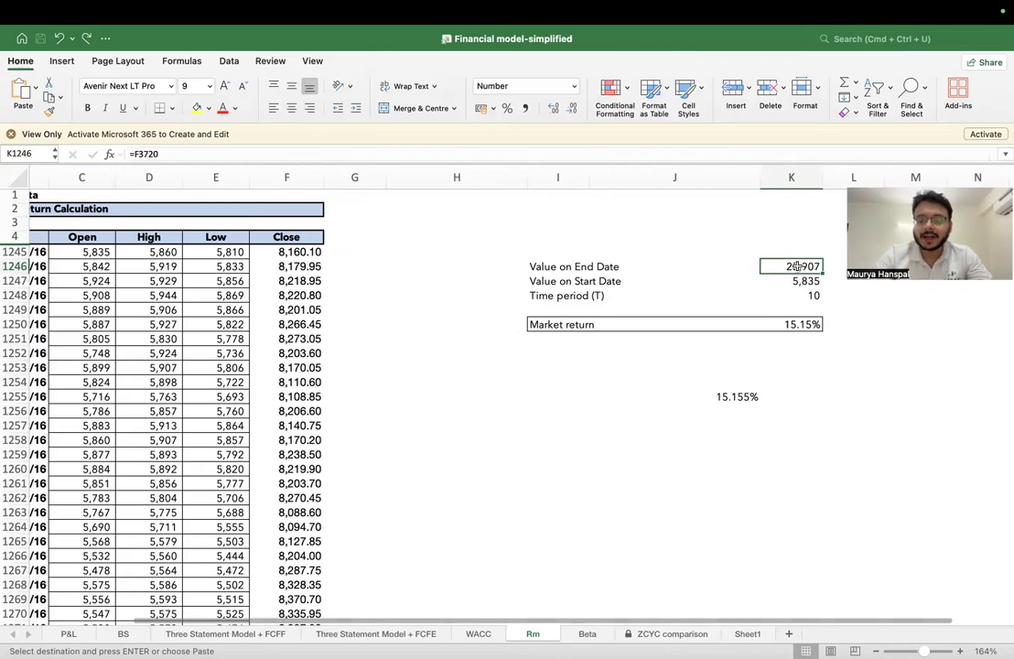
{"action": "type", "text": "="}
{"action": "scroll", "coordinate": [194, 307], "scroll_direction": "left", "scroll_amount": 5}
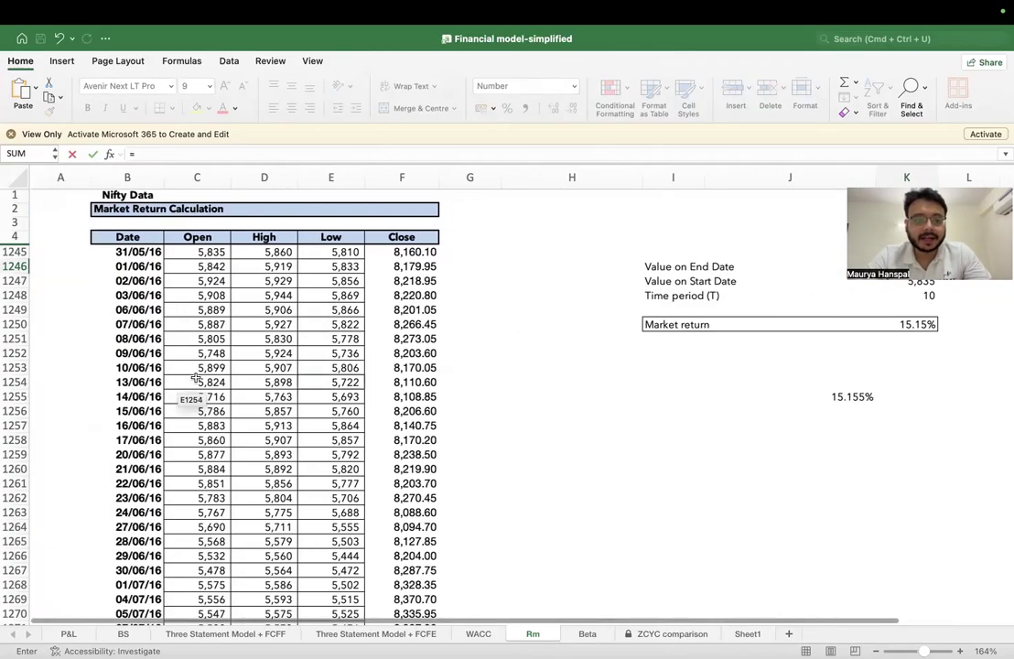
{"action": "scroll", "coordinate": [174, 366], "scroll_direction": "down", "scroll_amount": 20}
{"action": "scroll", "coordinate": [160, 413], "scroll_direction": "down", "scroll_amount": 20}
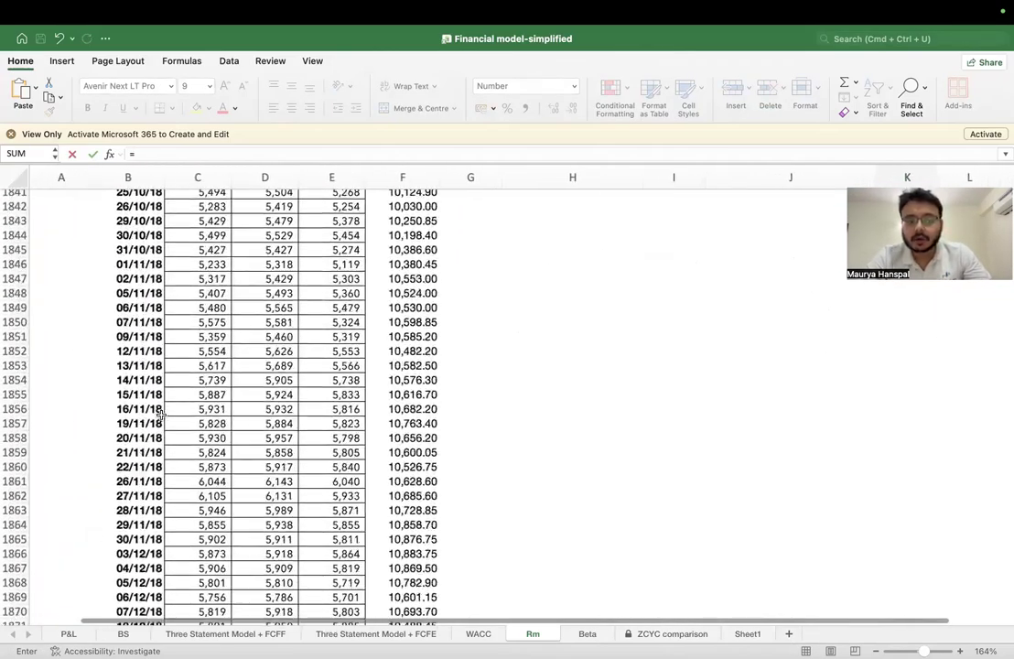
{"action": "scroll", "coordinate": [160, 413], "scroll_direction": "down", "scroll_amount": 20}
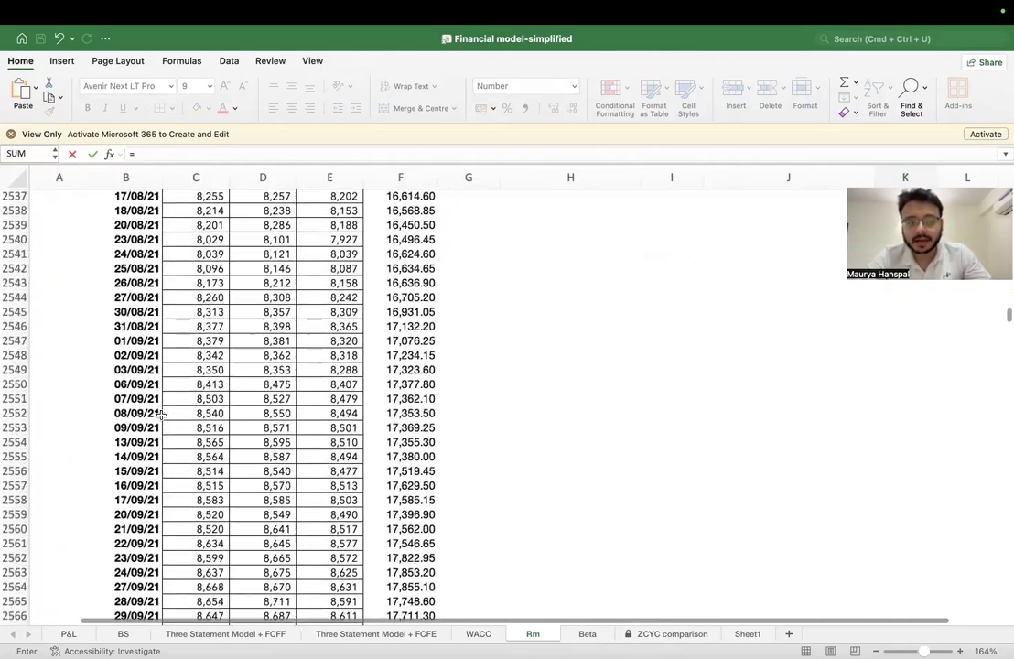
{"action": "left_click", "coordinate": [132, 410], "text": "shift"}
{"action": "key", "text": "super+Down"}
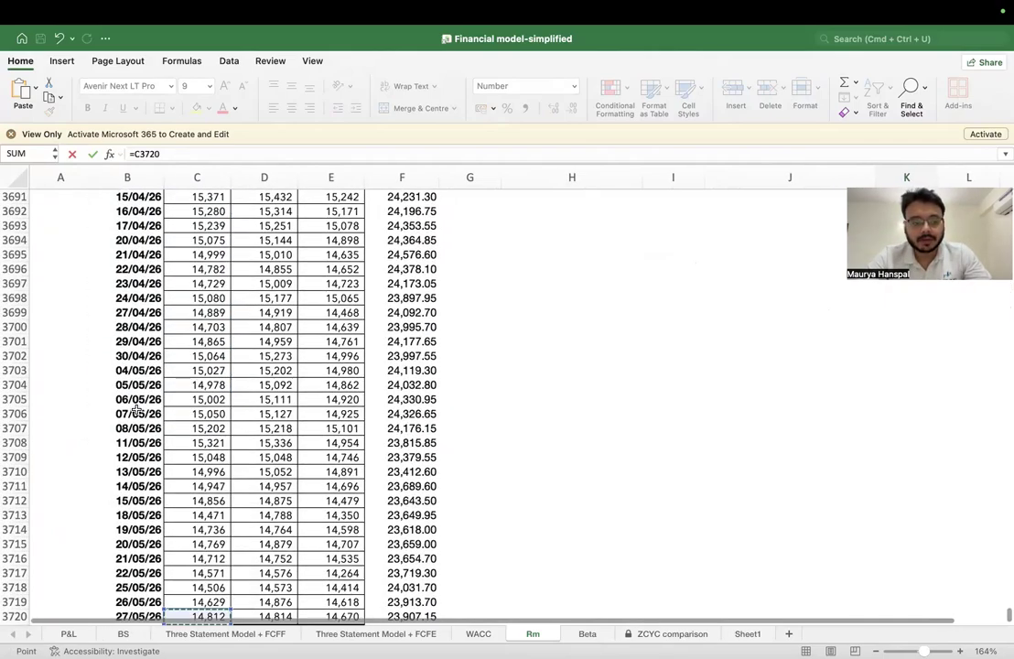
{"action": "key", "text": "Left"}
{"action": "scroll", "coordinate": [136, 412], "scroll_direction": "down", "scroll_amount": 2}
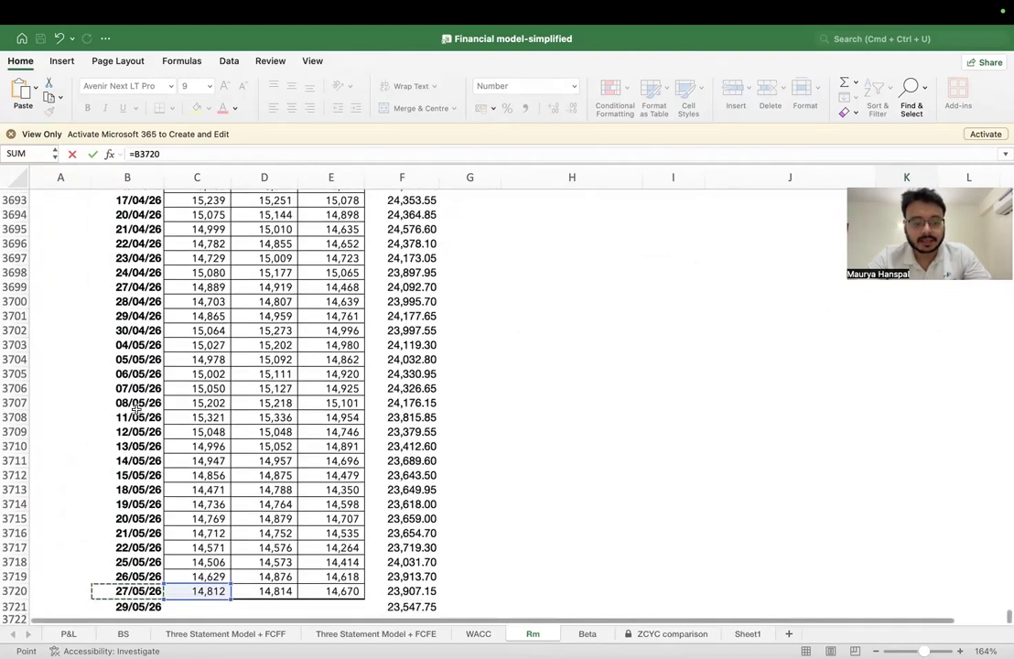
{"action": "key", "text": "Down"}
{"action": "key", "text": "Right"}
{"action": "key", "text": "Right"}
{"action": "key", "text": "Right"}
{"action": "key", "text": "Right"}
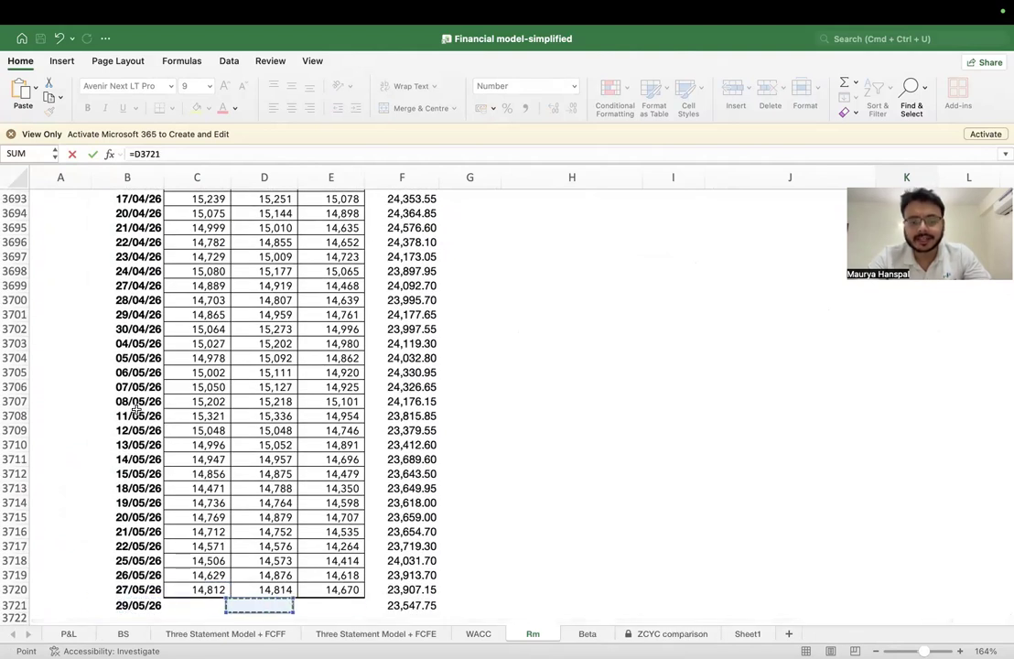
{"action": "scroll", "coordinate": [135, 409], "scroll_direction": "down", "scroll_amount": 2}
{"action": "scroll", "coordinate": [135, 409], "scroll_direction": "down", "scroll_amount": 1}
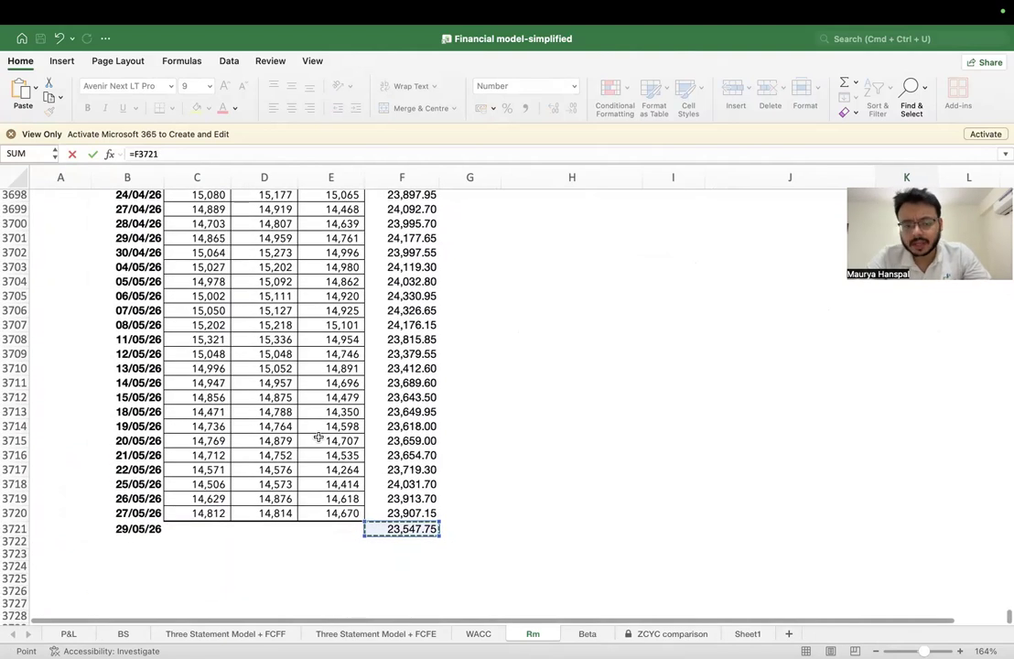
{"action": "key", "text": "Return"}
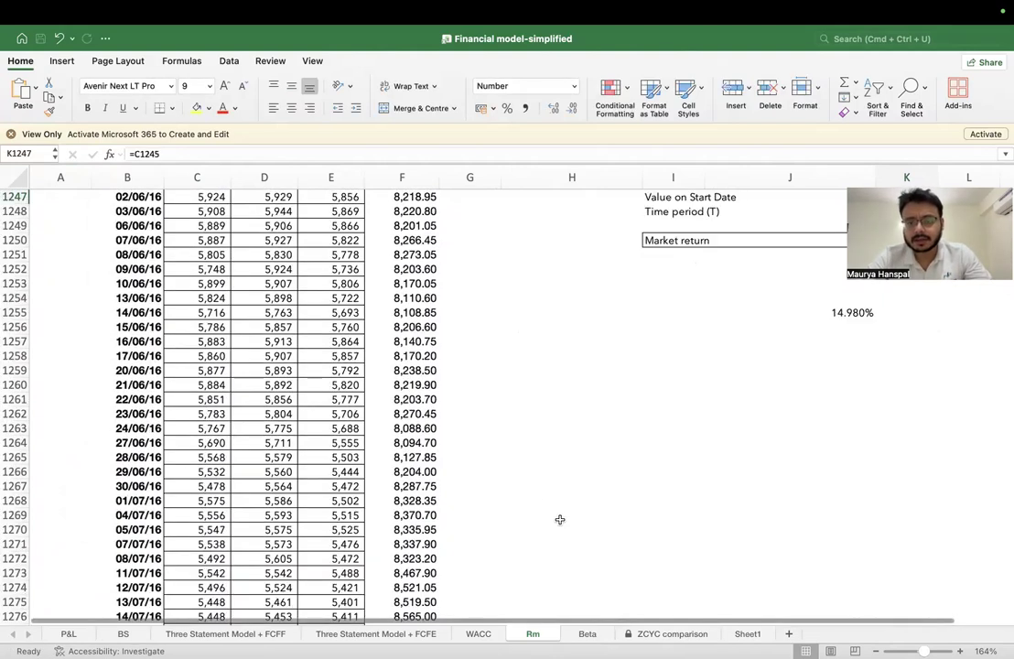
Step: Link the Value on Start Date in K1247 to the 31/05/16 closing price with the formula =F1245
{"action": "scroll", "coordinate": [540, 508], "scroll_direction": "right", "scroll_amount": 3}
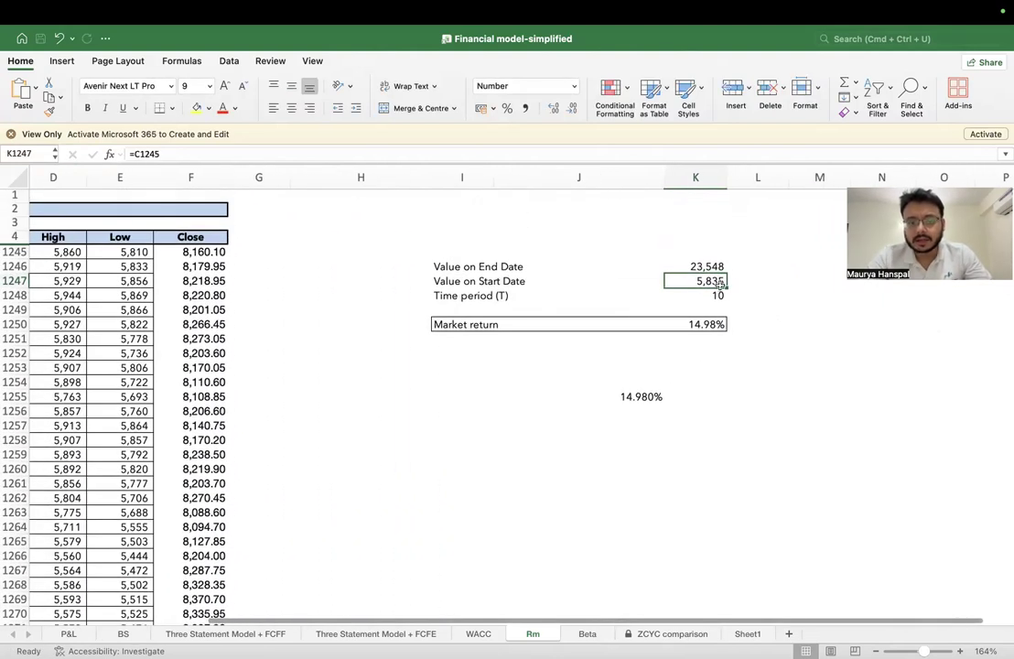
{"action": "type", "text": "="}
{"action": "left_click", "coordinate": [172, 251]}
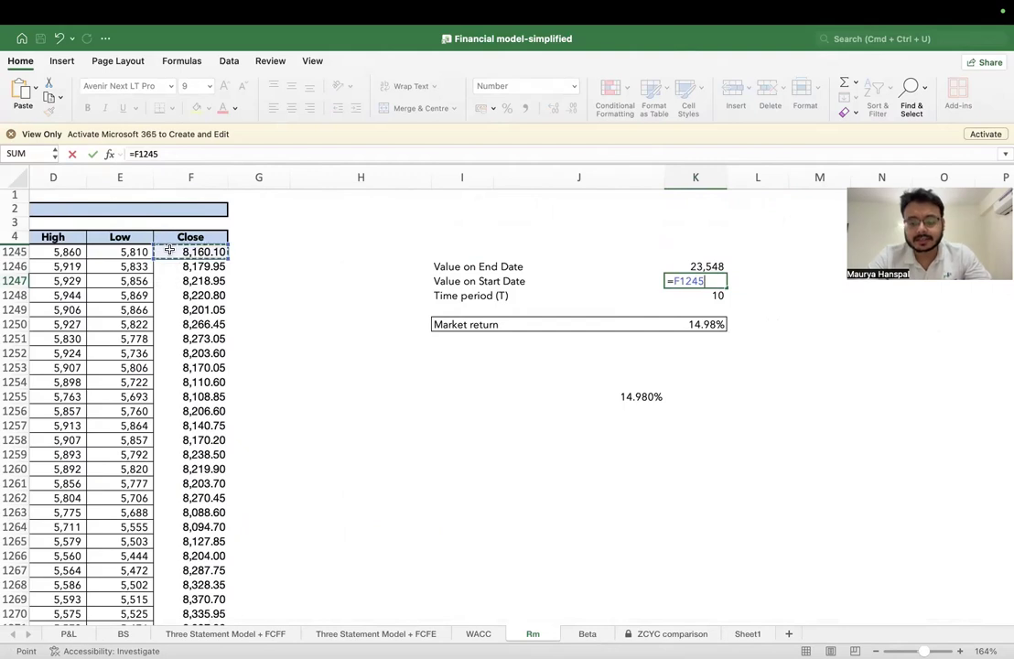
{"action": "key", "text": "Return"}
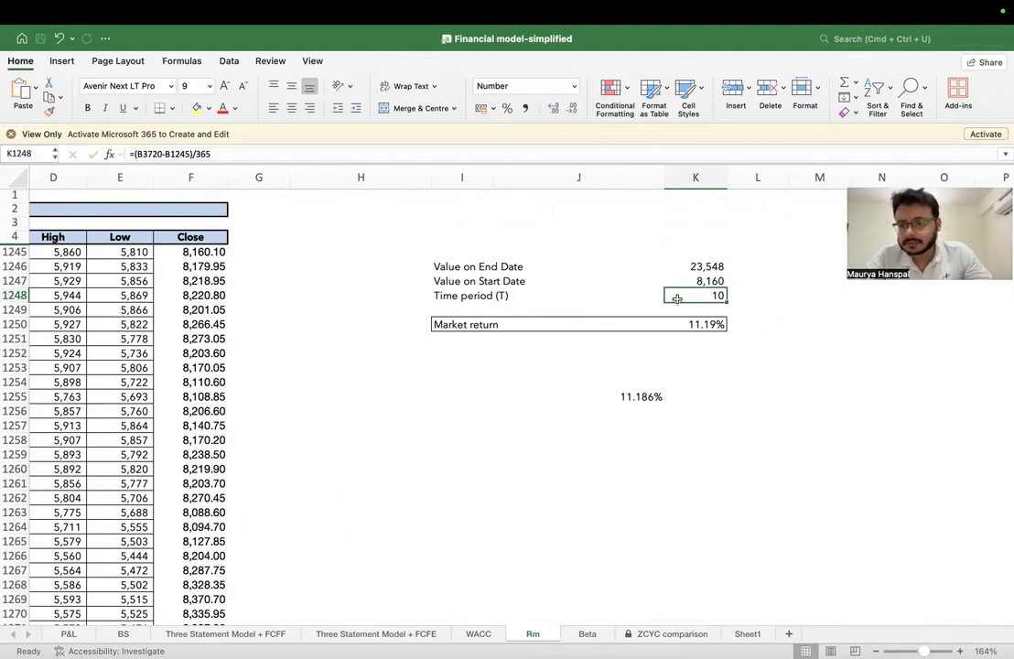
Step: Inspect the market return formula in K1250 and the start value, end value and time period cells it references
{"action": "scroll", "coordinate": [680, 297], "scroll_direction": "left", "scroll_amount": 3}
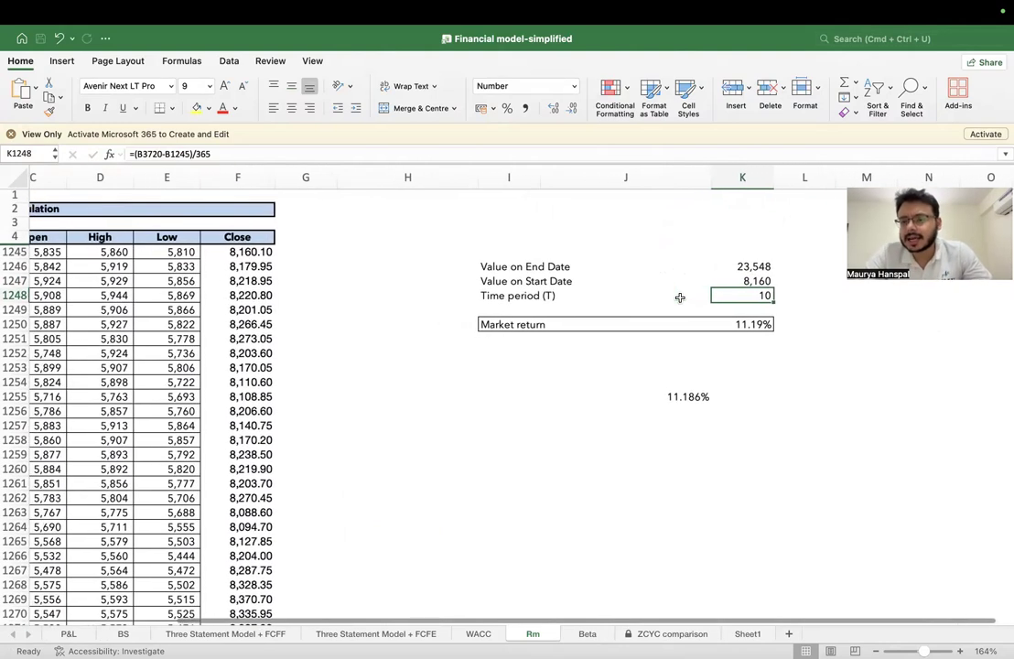
{"action": "left_click", "coordinate": [711, 323]}
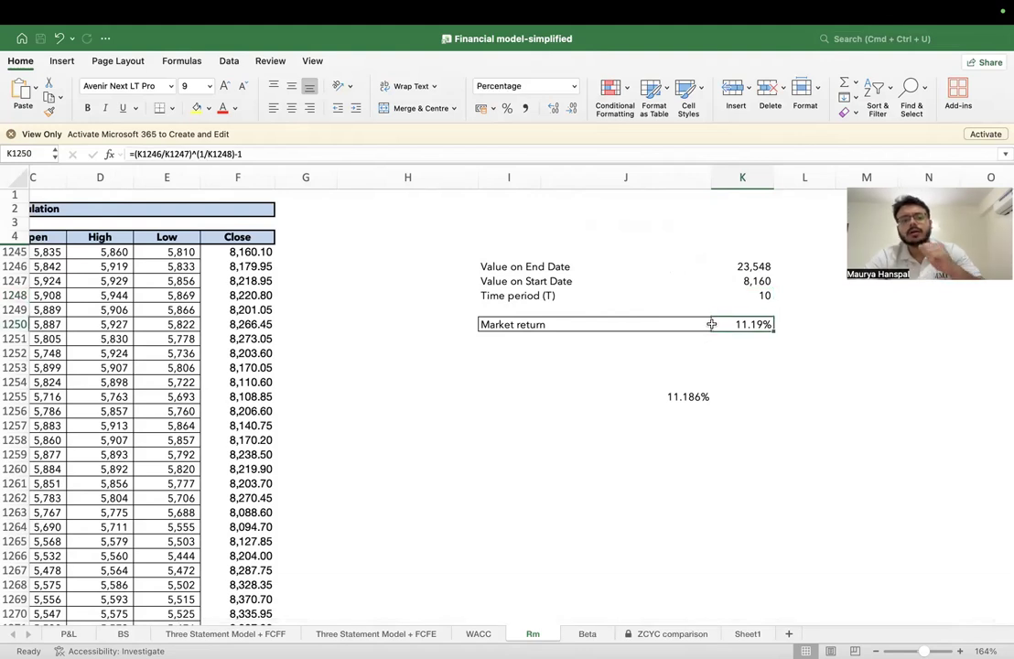
{"action": "key", "text": "Up"}
{"action": "key", "text": "Up"}
{"action": "key", "text": "Down"}
{"action": "key", "text": "Down"}
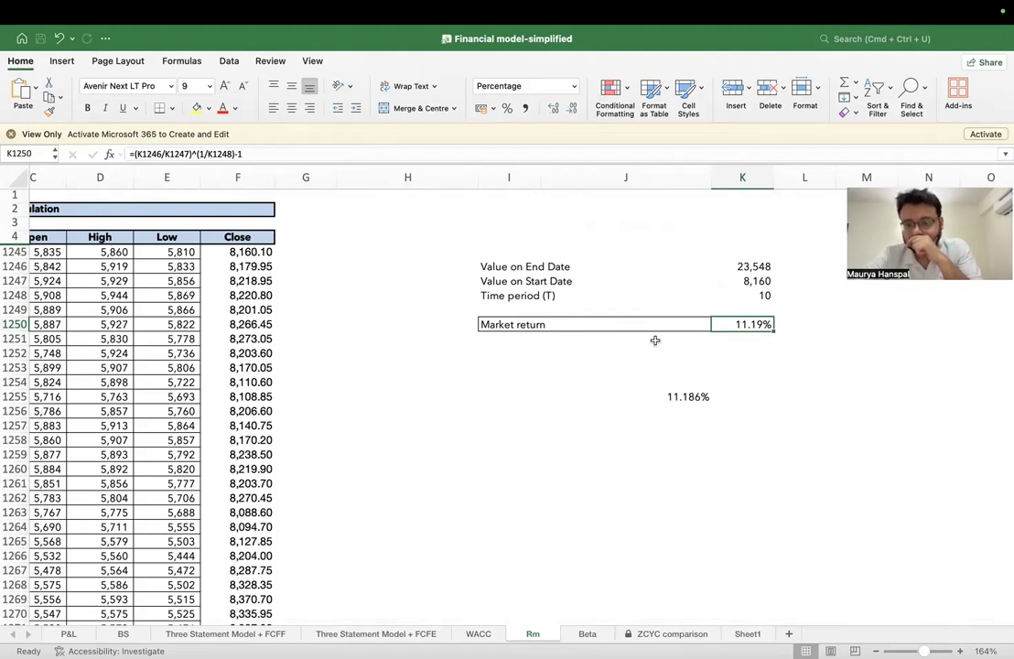
{"action": "double_click", "coordinate": [725, 329]}
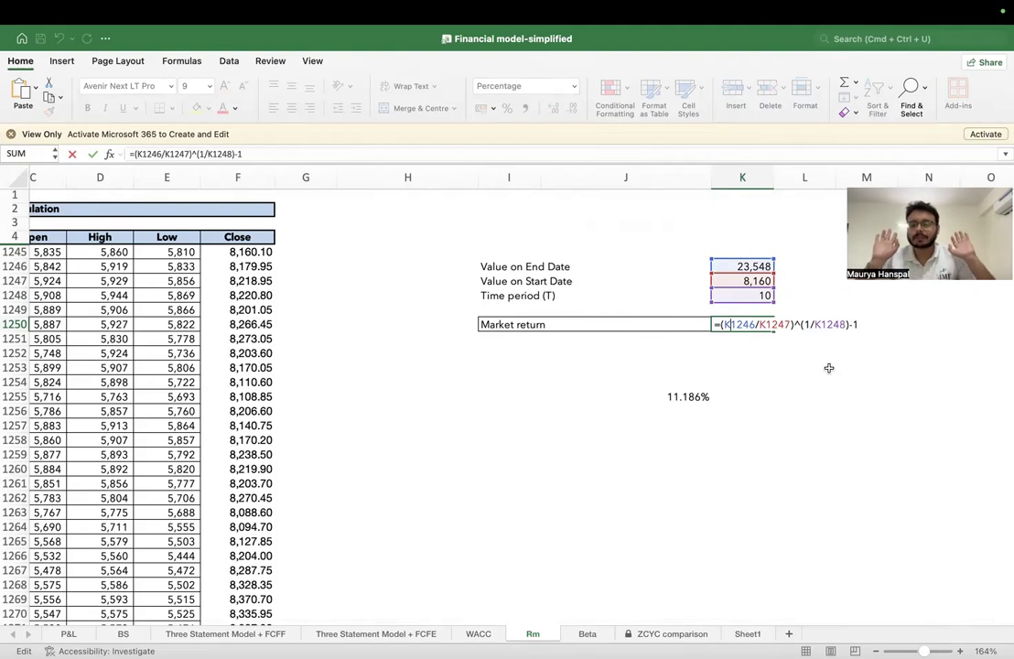
{"action": "key", "text": "Return"}
Step: Recalculate the market return in J1255 with the formula =RRI(K1248,K1247,K1246) and reselect the cell
{"action": "left_click", "coordinate": [704, 396]}
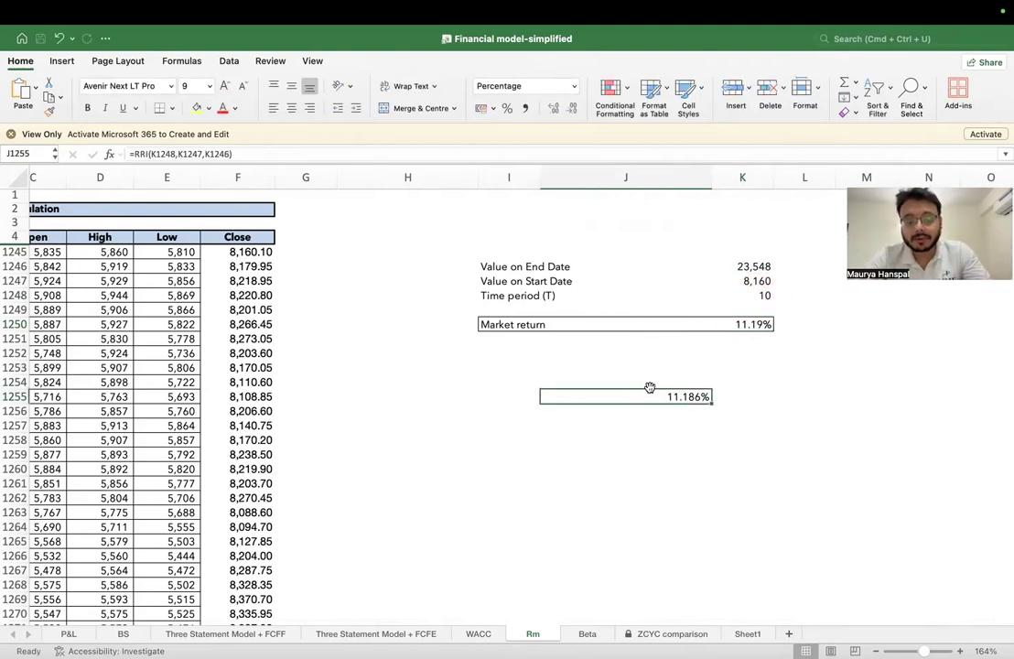
{"action": "type", "text": "=RRI("}
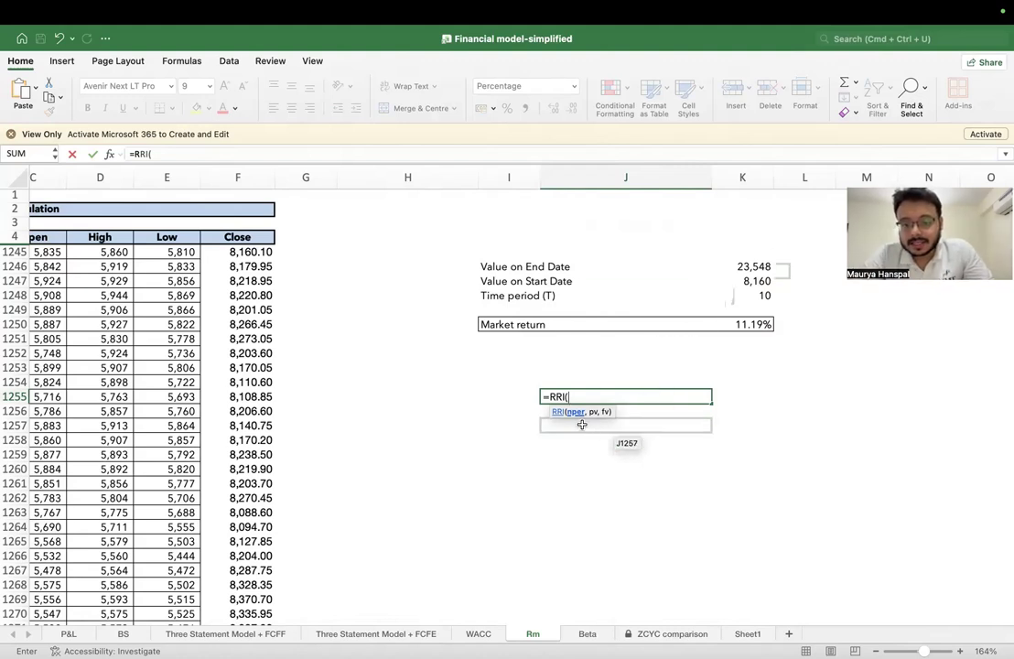
{"action": "left_click", "coordinate": [746, 295]}
{"action": "type", "text": ","}
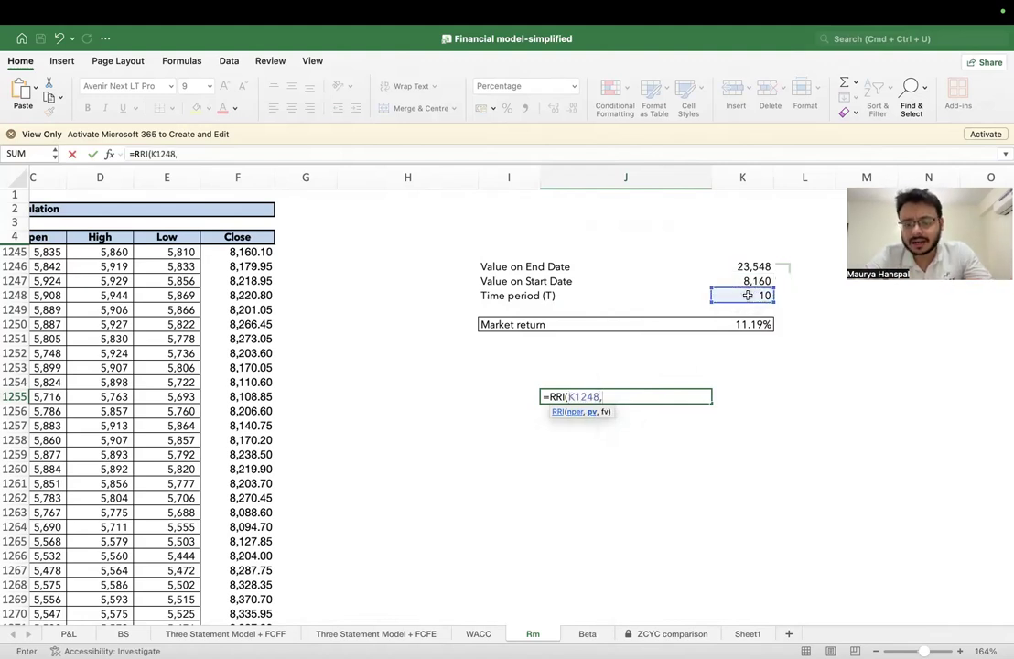
{"action": "left_click", "coordinate": [736, 277]}
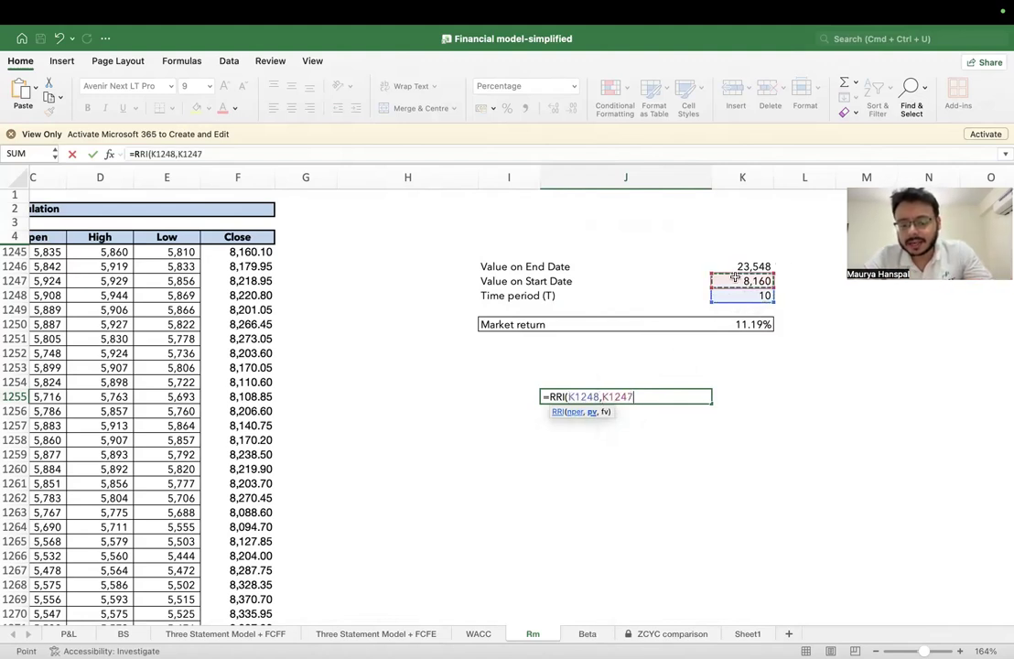
{"action": "type", "text": ","}
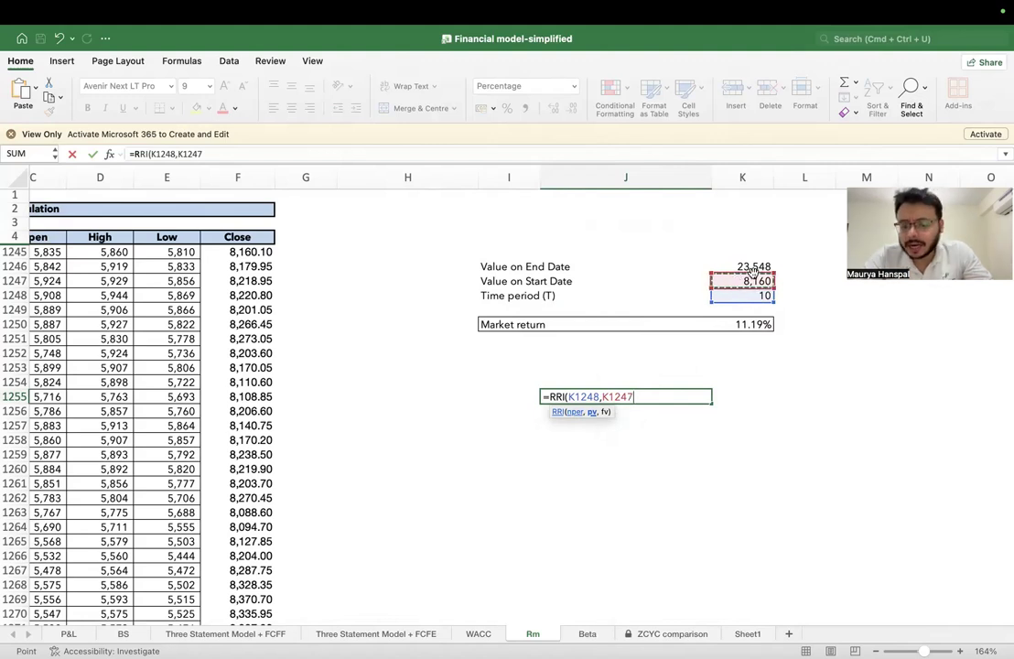
{"action": "left_click", "coordinate": [749, 269]}
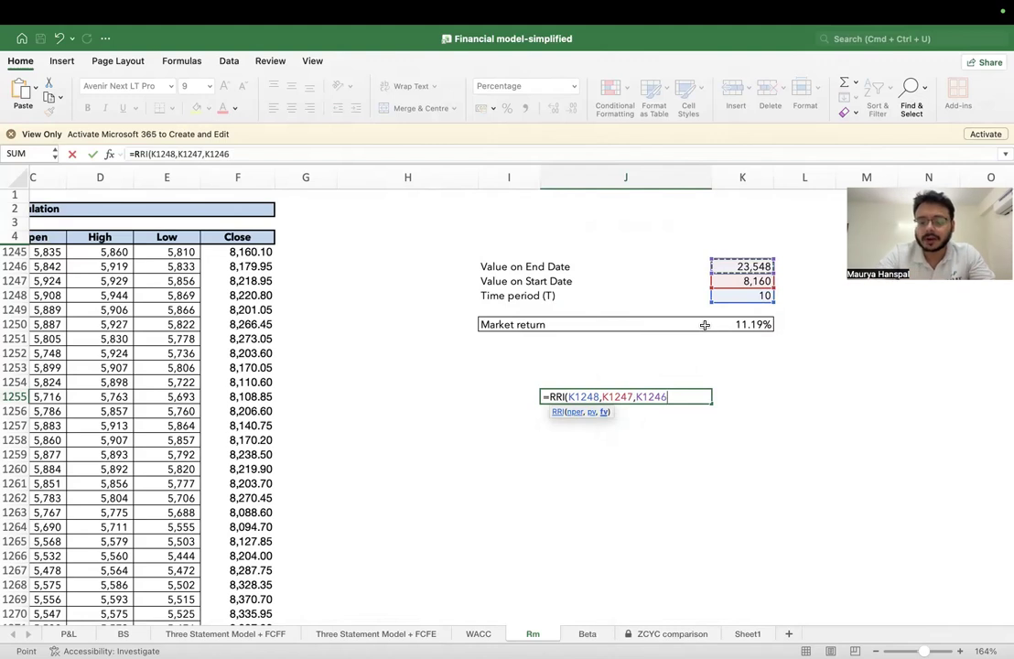
{"action": "type", "text": ")"}
{"action": "key", "text": "Return"}
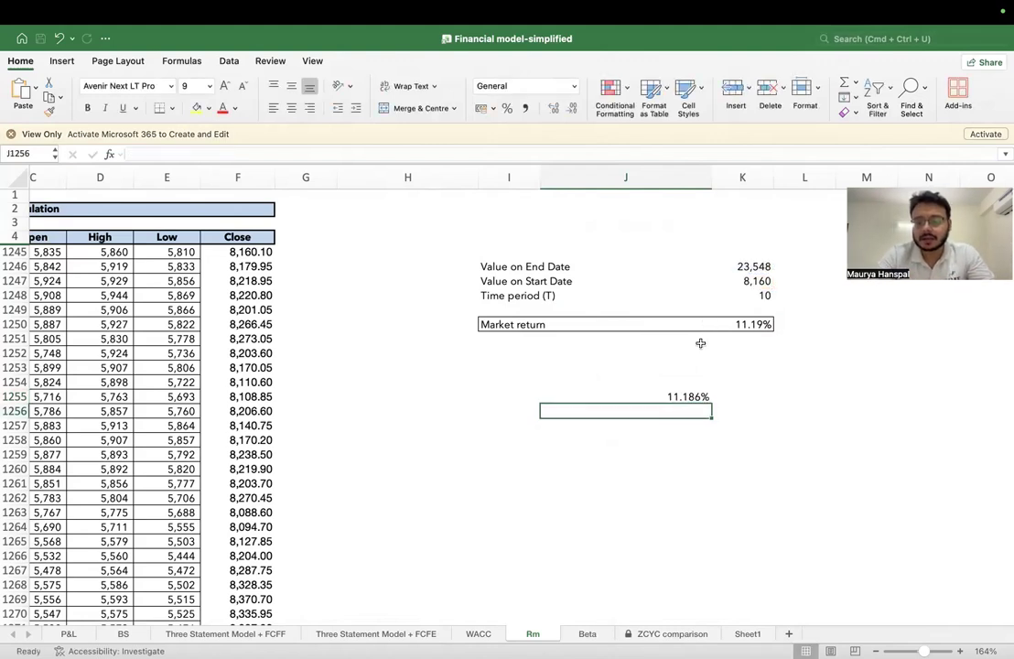
{"action": "left_click", "coordinate": [704, 396]}
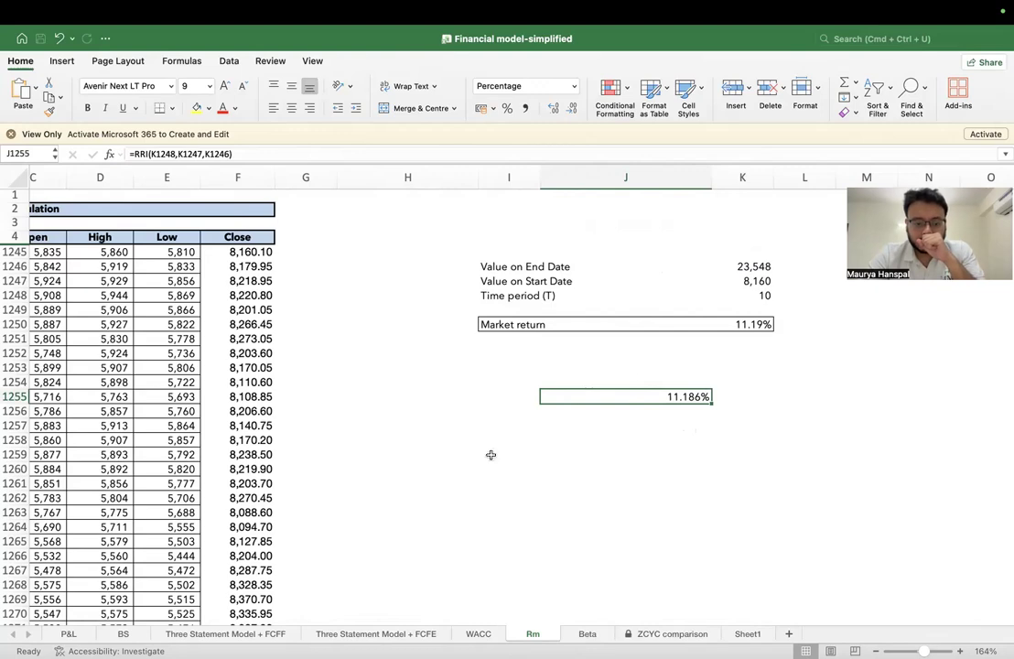
Step: Examine the market rate of return and adjusted risk free rate on the WACC sheet, and open the Beta sheet
{"action": "left_click", "coordinate": [478, 634]}
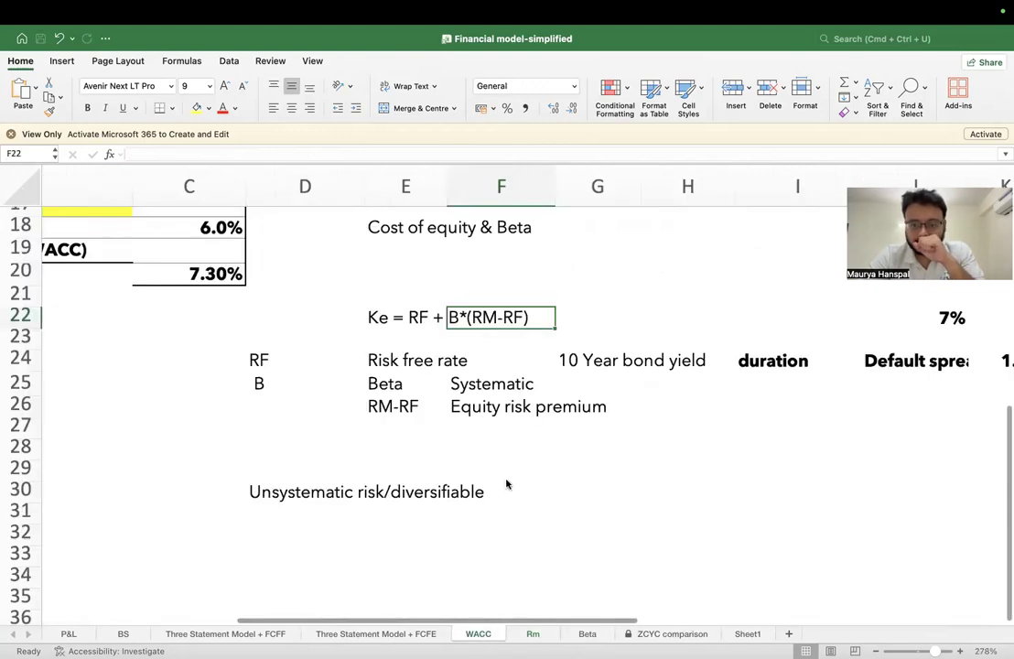
{"action": "scroll", "coordinate": [506, 484], "scroll_direction": "up", "scroll_amount": 5}
{"action": "scroll", "coordinate": [494, 471], "scroll_direction": "left", "scroll_amount": 3}
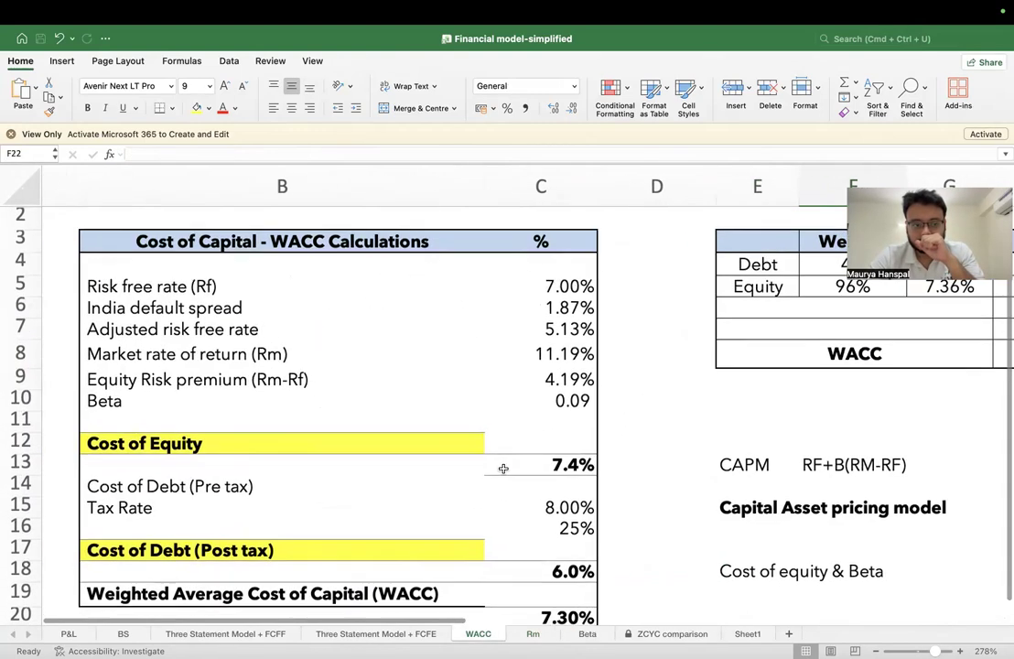
{"action": "left_click", "coordinate": [540, 361]}
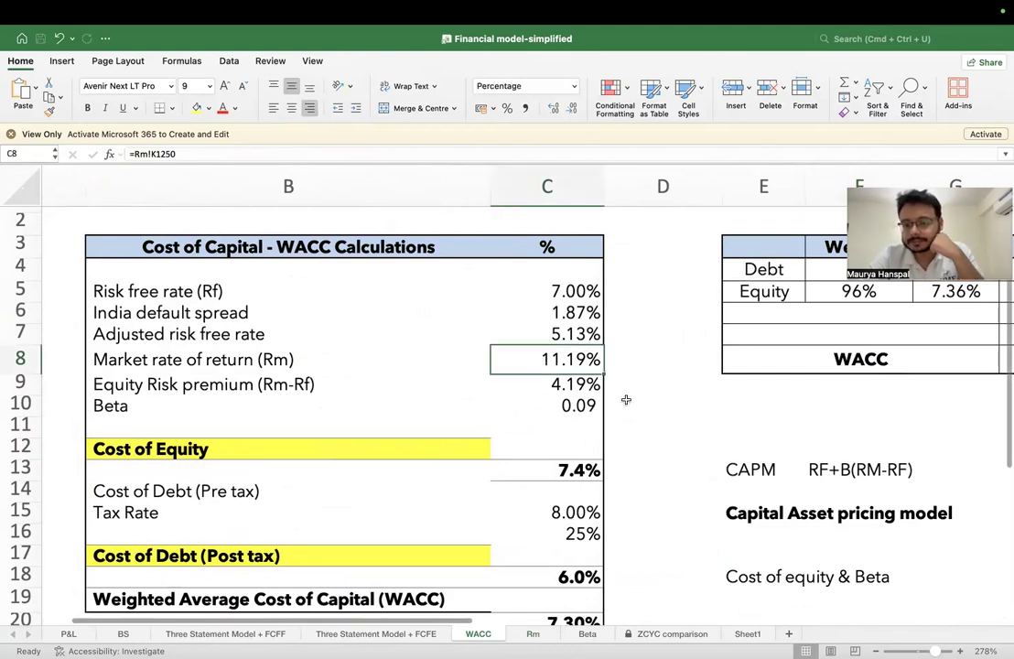
{"action": "left_click", "coordinate": [567, 334]}
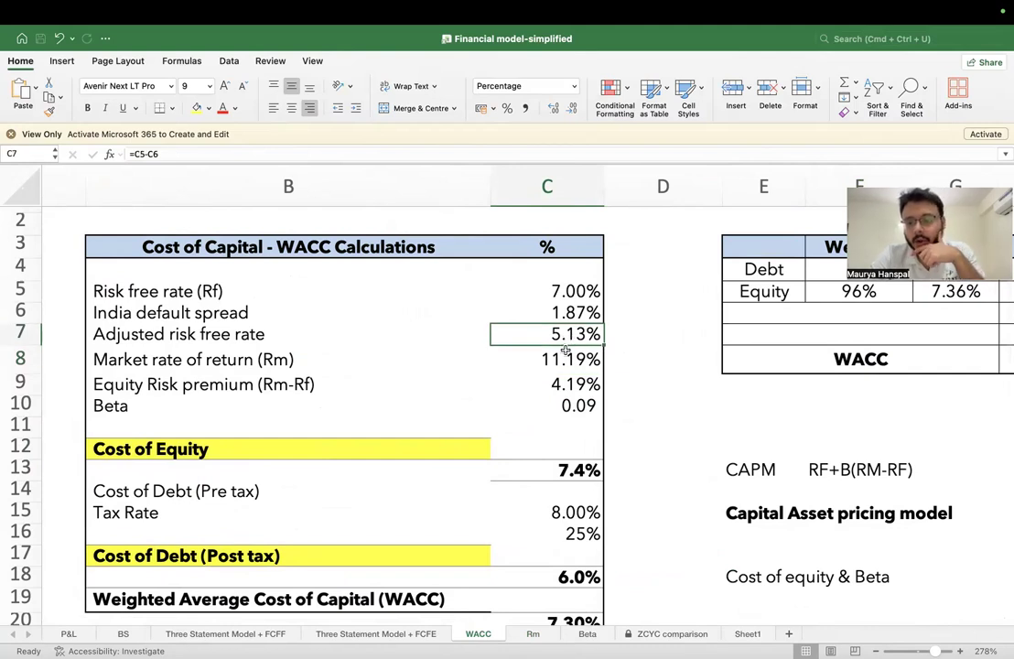
{"action": "scroll", "coordinate": [561, 355], "scroll_direction": "down", "scroll_amount": 5}
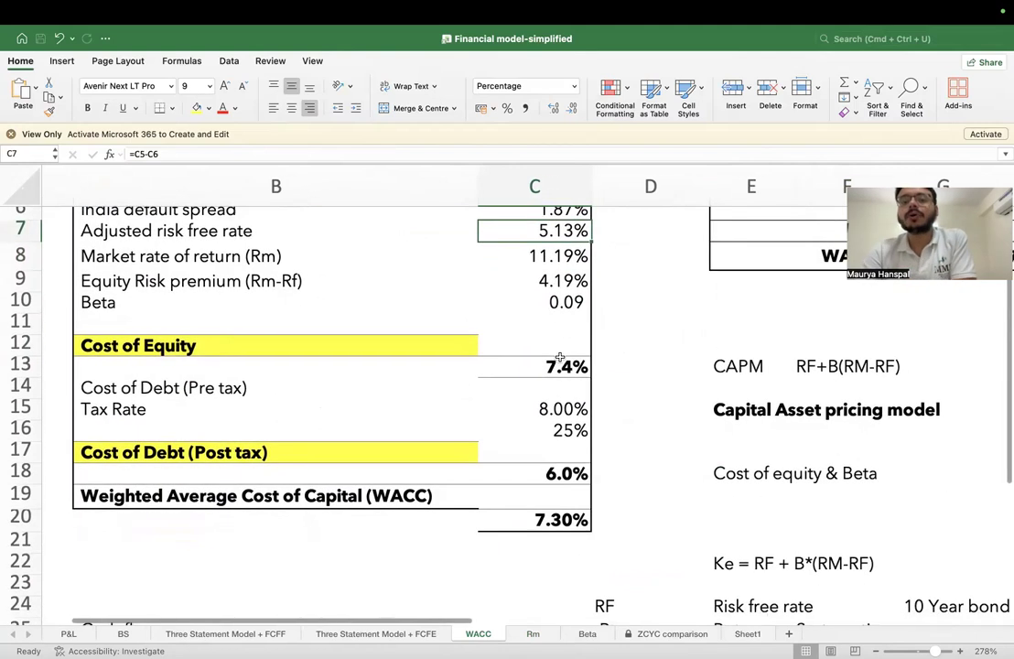
{"action": "scroll", "coordinate": [560, 357], "scroll_direction": "up", "scroll_amount": 1}
{"action": "scroll", "coordinate": [560, 357], "scroll_direction": "up", "scroll_amount": 2}
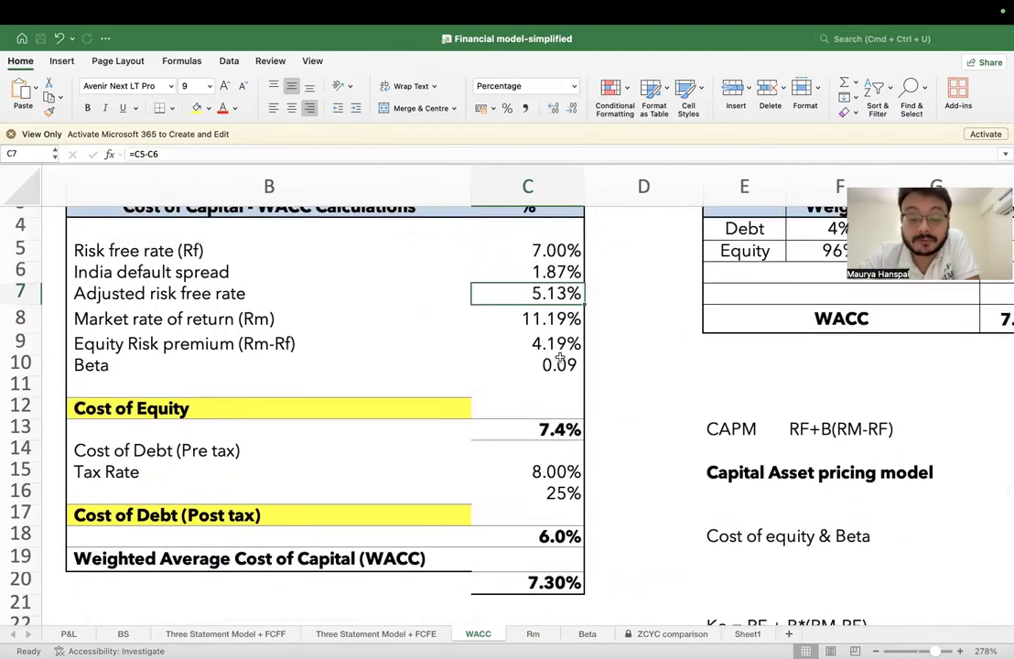
{"action": "left_click", "coordinate": [587, 635]}
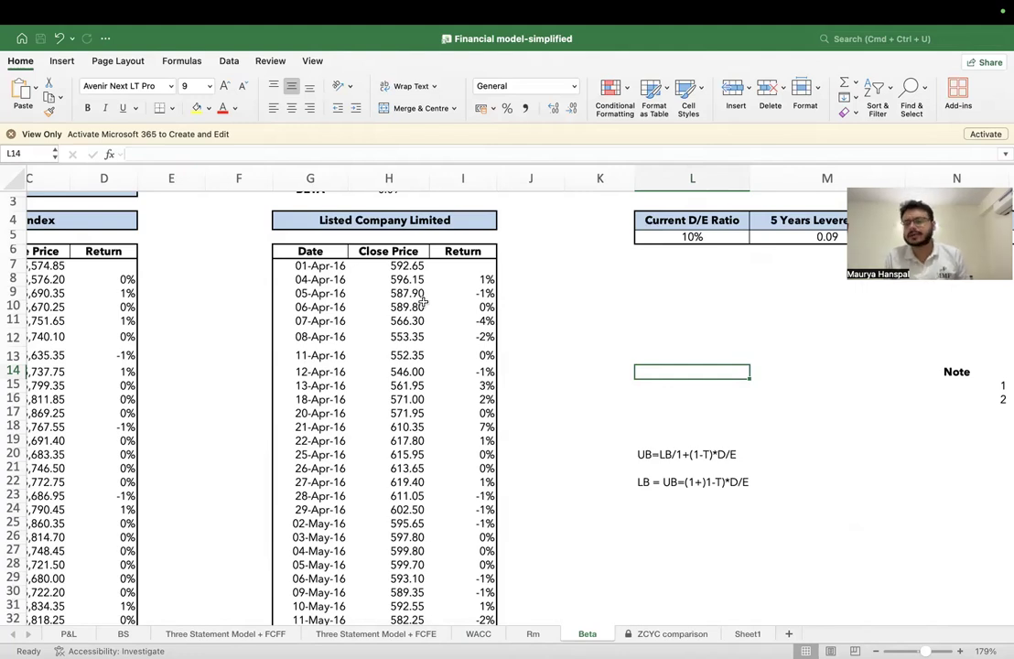
Step: Compare the starting dates of the Nifty Index and Listed Company Limited price tables on the Beta sheet
{"action": "scroll", "coordinate": [423, 302], "scroll_direction": "left", "scroll_amount": 5}
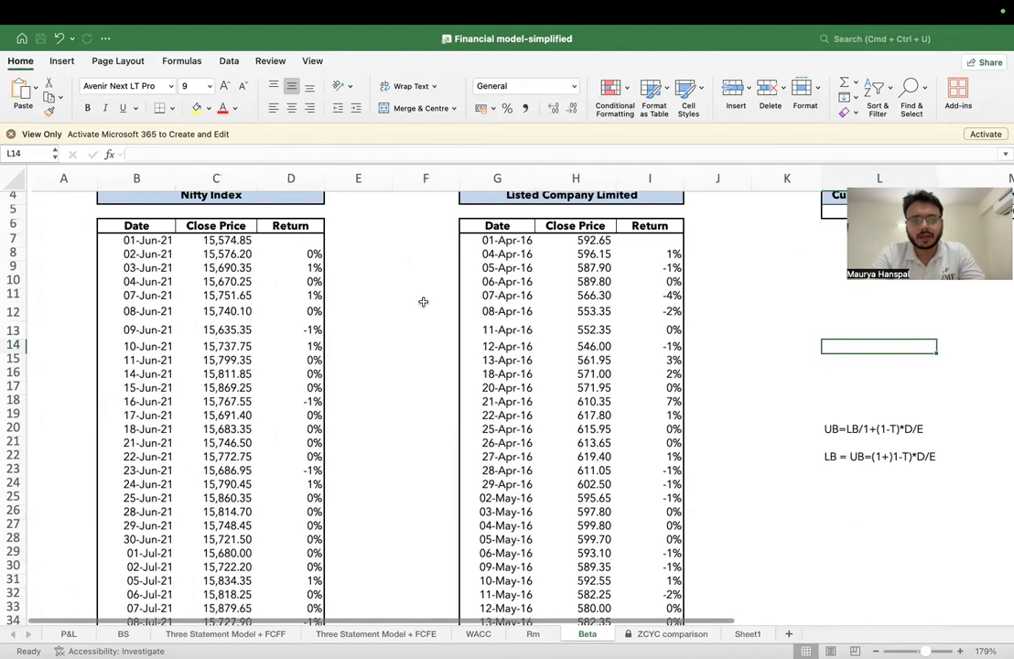
{"action": "left_click", "coordinate": [106, 267]}
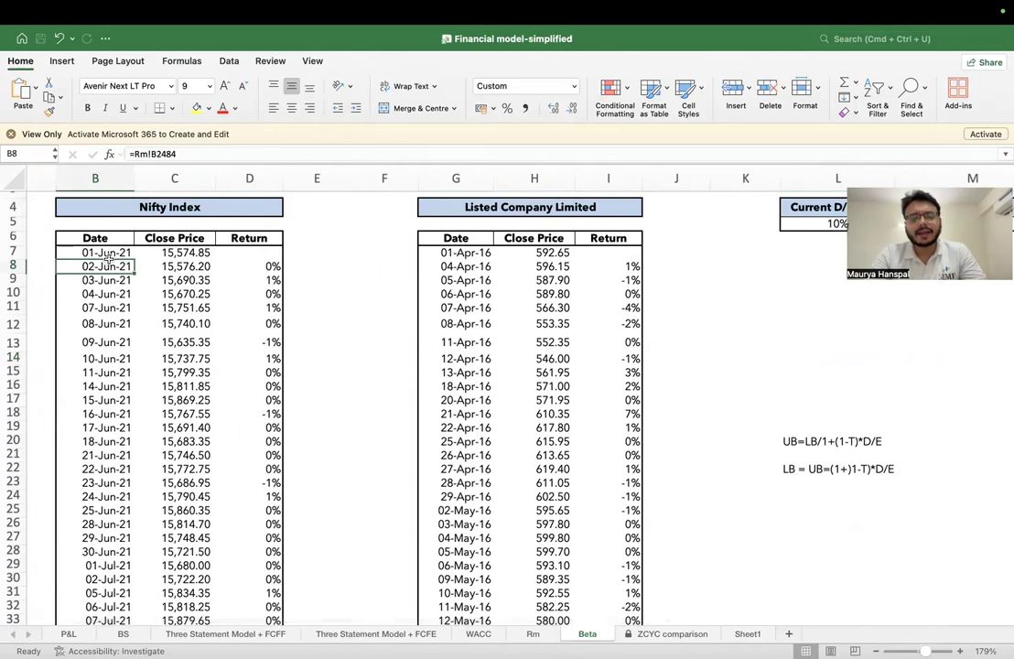
{"action": "left_click", "coordinate": [108, 252]}
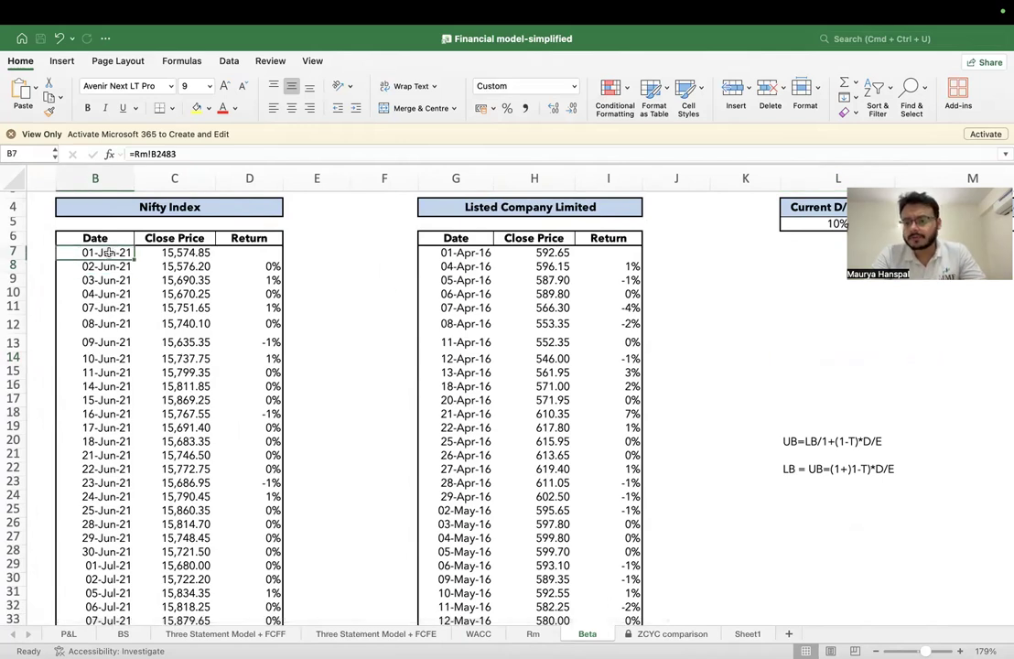
{"action": "left_click", "coordinate": [483, 309]}
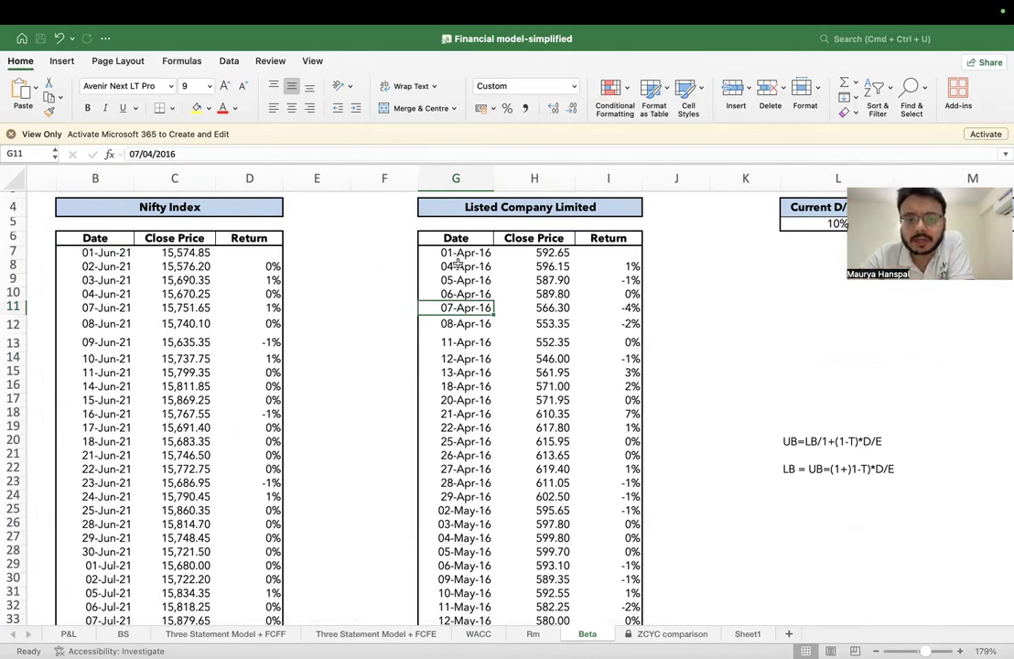
Step: Highlight the first rows of the Nifty Index data and of the Listed Company Limited date, close price and return data
{"action": "left_click", "coordinate": [83, 252]}
{"action": "left_click_drag", "start_coordinate": [82, 251], "coordinate": [211, 401]}
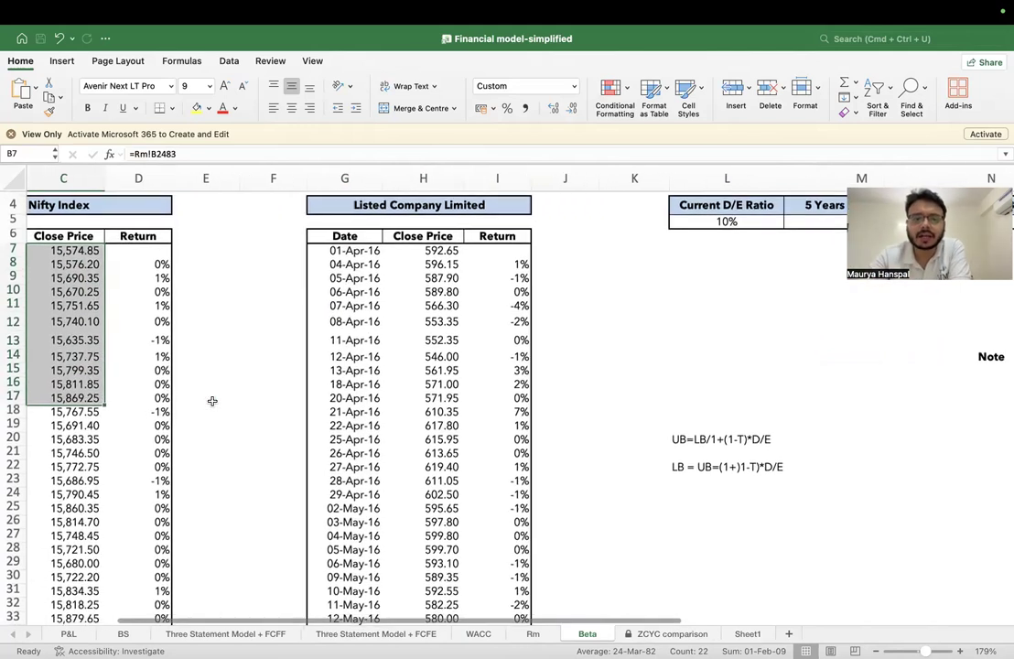
{"action": "scroll", "coordinate": [211, 401], "scroll_direction": "right", "scroll_amount": 2}
{"action": "left_click_drag", "start_coordinate": [355, 257], "coordinate": [497, 371]}
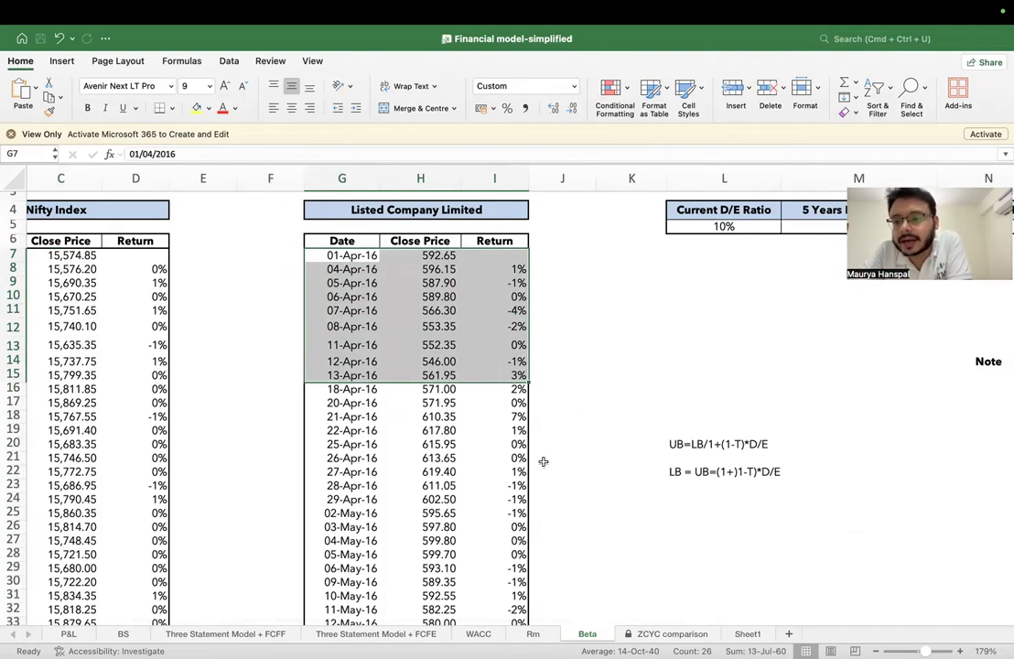
{"action": "scroll", "coordinate": [458, 471], "scroll_direction": "left", "scroll_amount": 3}
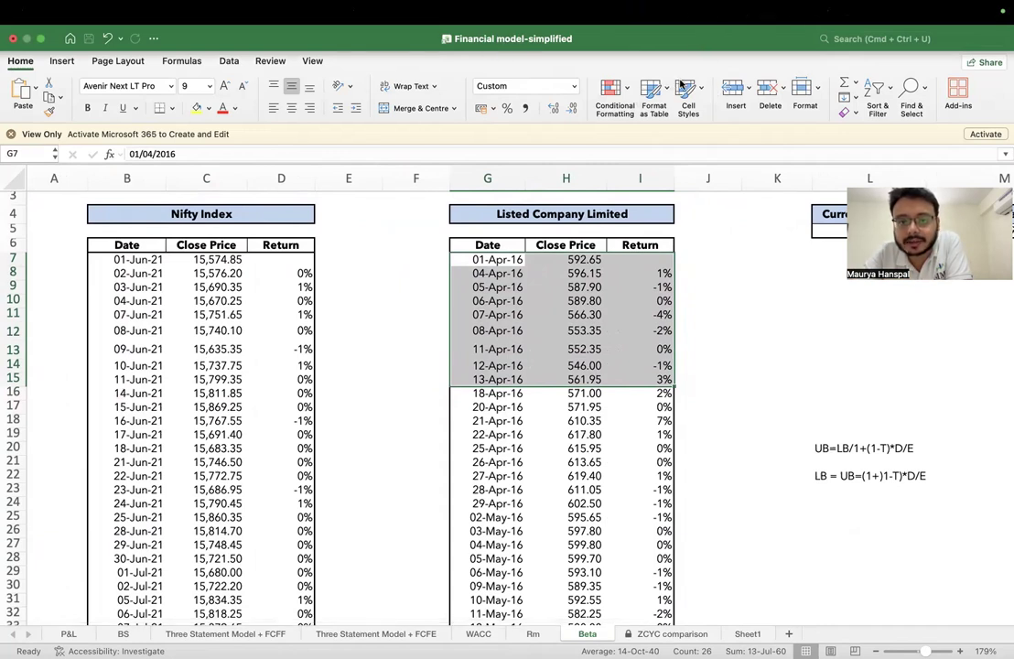
Step: Review the 2025 rows near the end of both price tables, return to the sheet's beginning and check the listed company's first date
{"action": "key", "text": "ctrl+End"}
{"action": "scroll", "coordinate": [342, 268], "scroll_direction": "up", "scroll_amount": 5}
{"action": "scroll", "coordinate": [342, 268], "scroll_direction": "up", "scroll_amount": 10}
{"action": "left_click", "coordinate": [166, 271]}
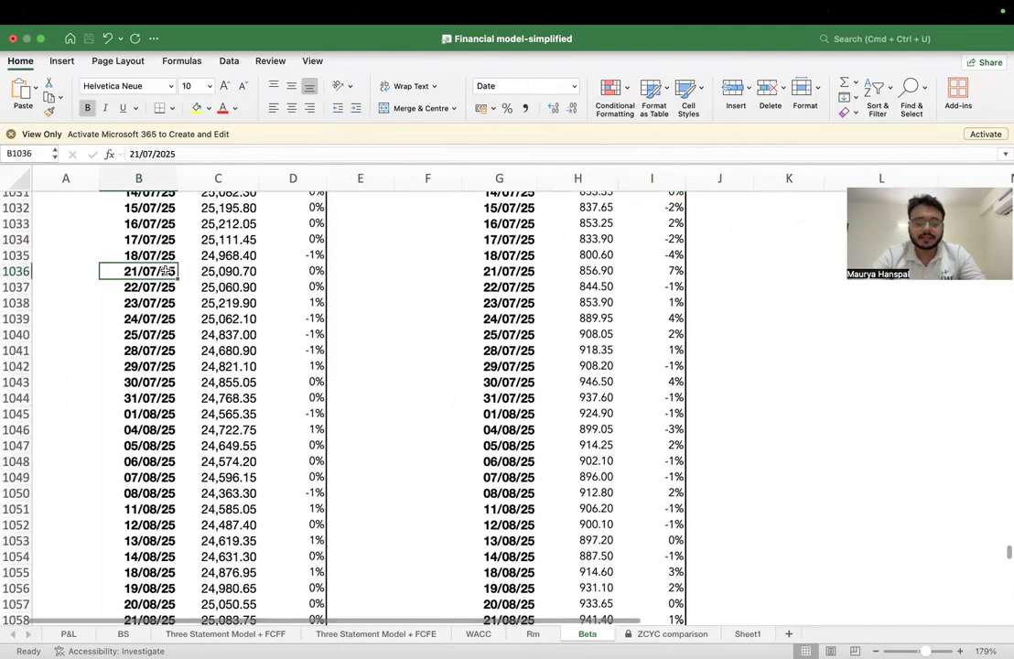
{"action": "key", "text": "super+Up"}
{"action": "key", "text": "super+Up"}
{"action": "key", "text": "super+Up"}
{"action": "key", "text": "super+Up"}
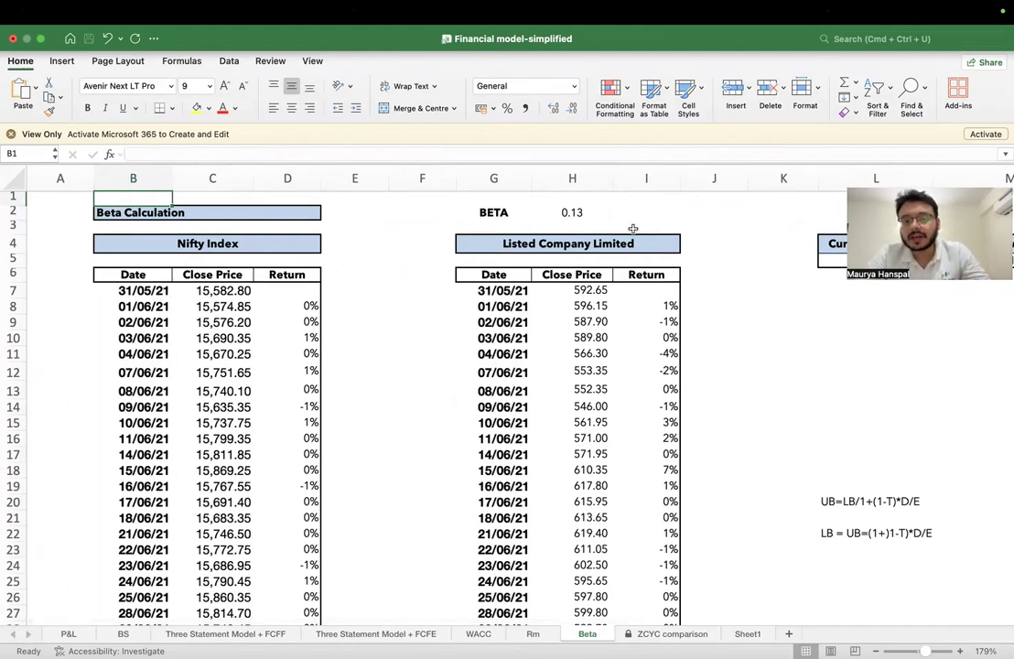
{"action": "left_click", "coordinate": [503, 290]}
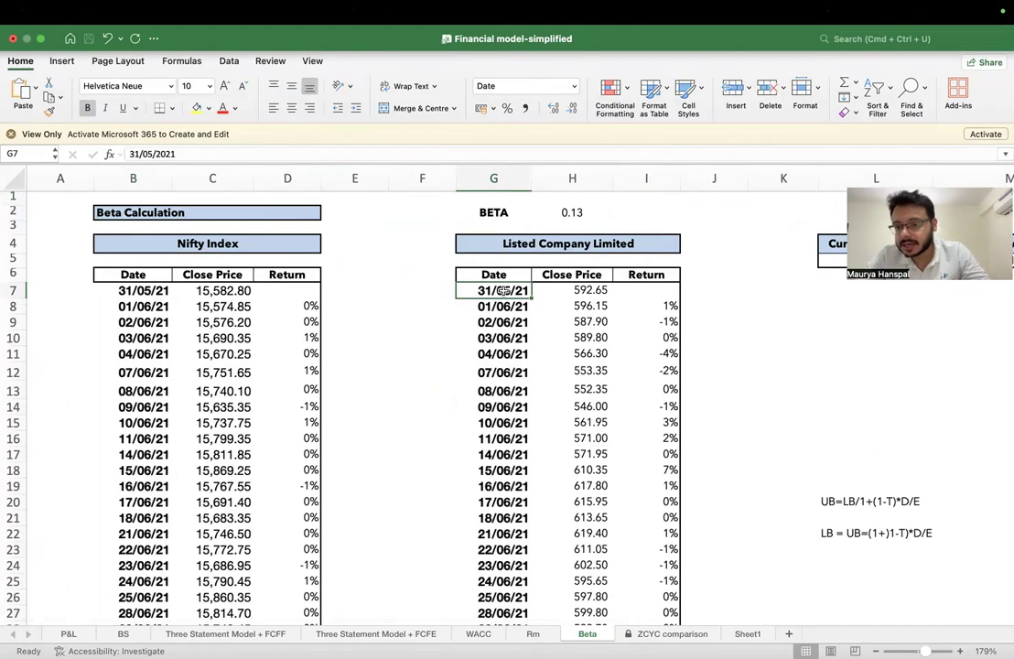
Step: Clear the Nifty Index return formula in D8 and begin re-entering it with an IFERROR function
{"action": "left_click", "coordinate": [288, 306]}
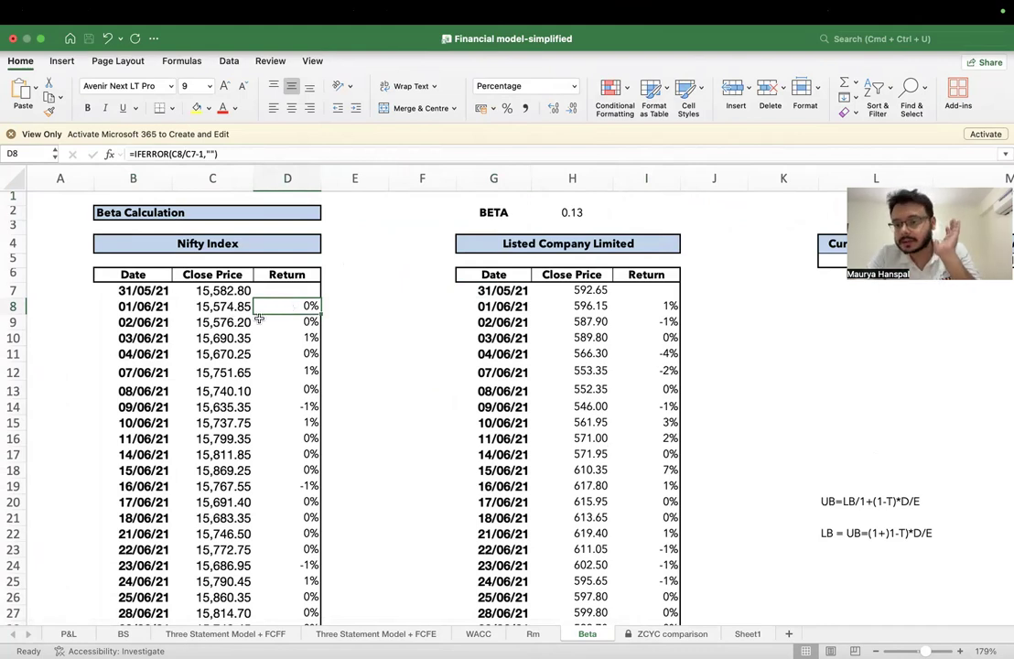
{"action": "double_click", "coordinate": [295, 305]}
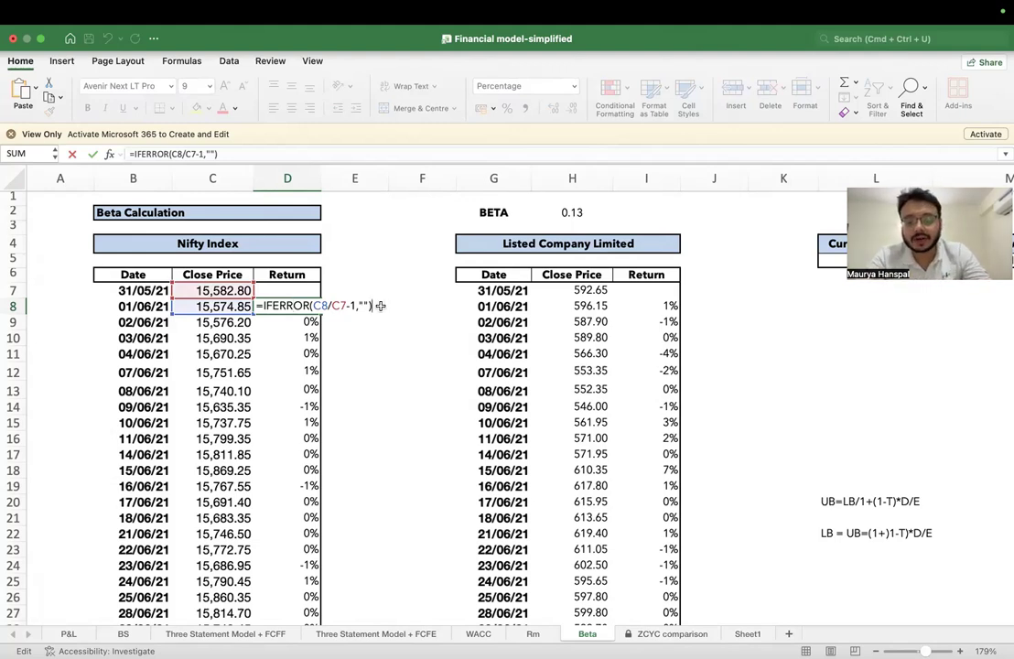
{"action": "key", "text": "BackSpace"}
{"action": "key", "text": "BackSpace"}
{"action": "key", "text": "BackSpace"}
{"action": "key", "text": "BackSpace"}
{"action": "key", "text": "BackSpace"}
{"action": "key", "text": "BackSpace"}
{"action": "key", "text": "BackSpace"}
{"action": "key", "text": "BackSpace"}
{"action": "key", "text": "BackSpace"}
{"action": "key", "text": "BackSpace"}
{"action": "key", "text": "BackSpace"}
{"action": "key", "text": "BackSpace"}
{"action": "key", "text": "BackSpace"}
{"action": "key", "text": "BackSpace"}
{"action": "key", "text": "BackSpace"}
{"action": "key", "text": "BackSpace"}
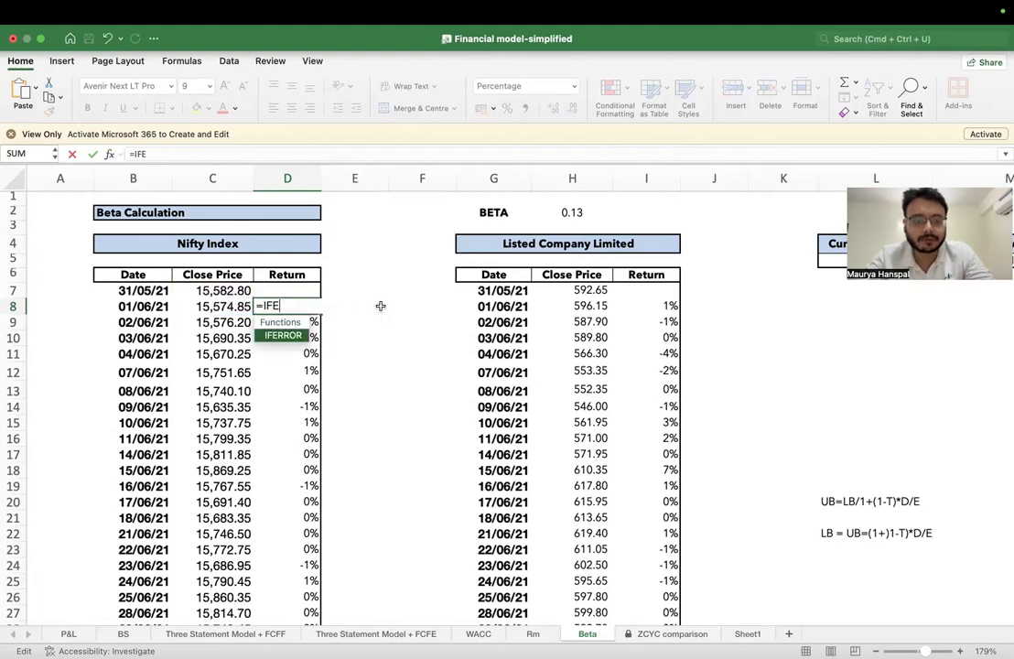
{"action": "key", "text": "BackSpace"}
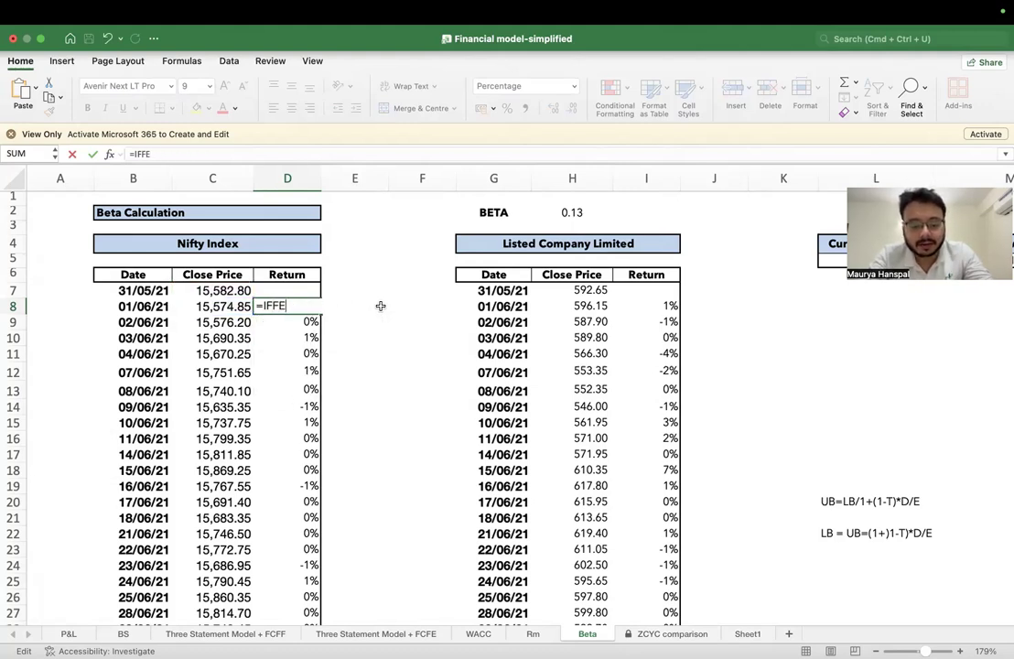
{"action": "type", "text": "RROR("}
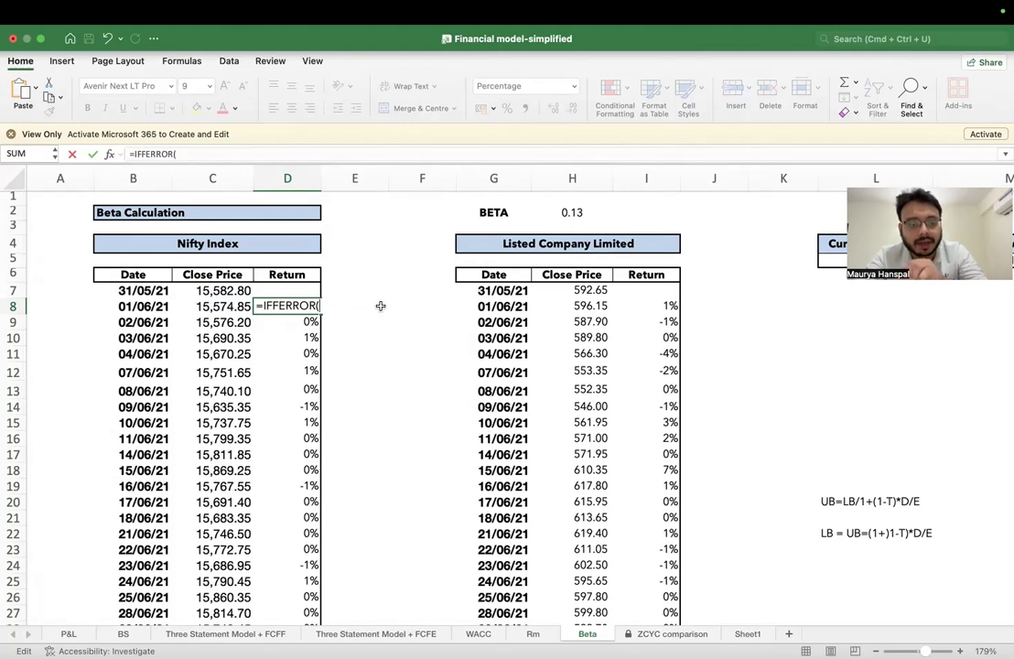
Step: Correct the misspelled function in cell D8's formula to IFERROR
{"action": "key", "text": "BackSpace"}
{"action": "key", "text": "BackSpace"}
{"action": "key", "text": "BackSpace"}
{"action": "key", "text": "BackSpace"}
{"action": "key", "text": "BackSpace"}
{"action": "key", "text": "BackSpace"}
{"action": "key", "text": "BackSpace"}
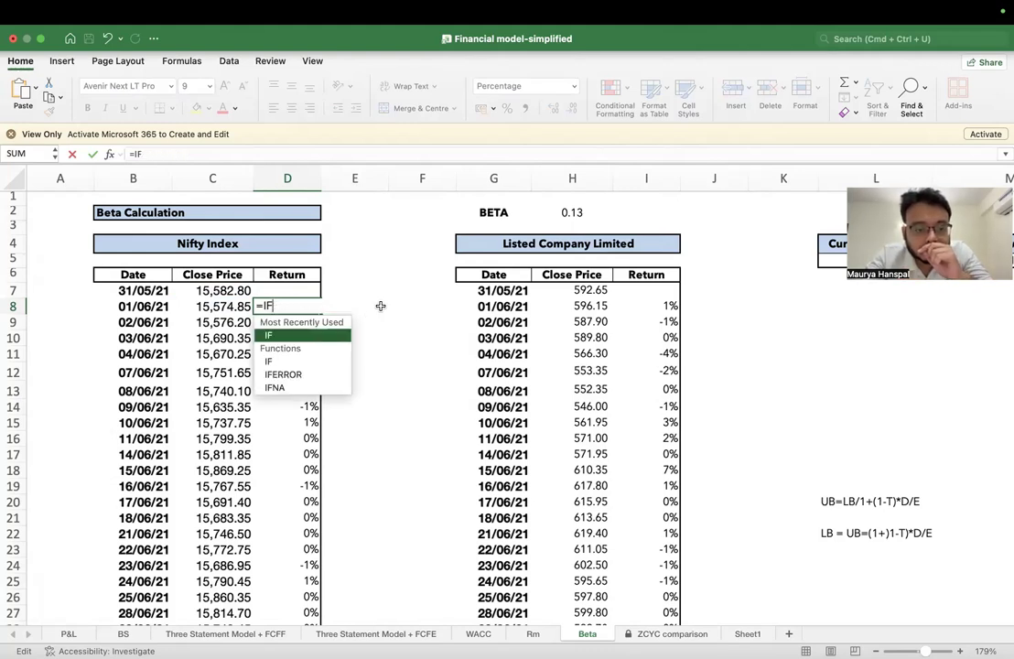
{"action": "double_click", "coordinate": [309, 326]}
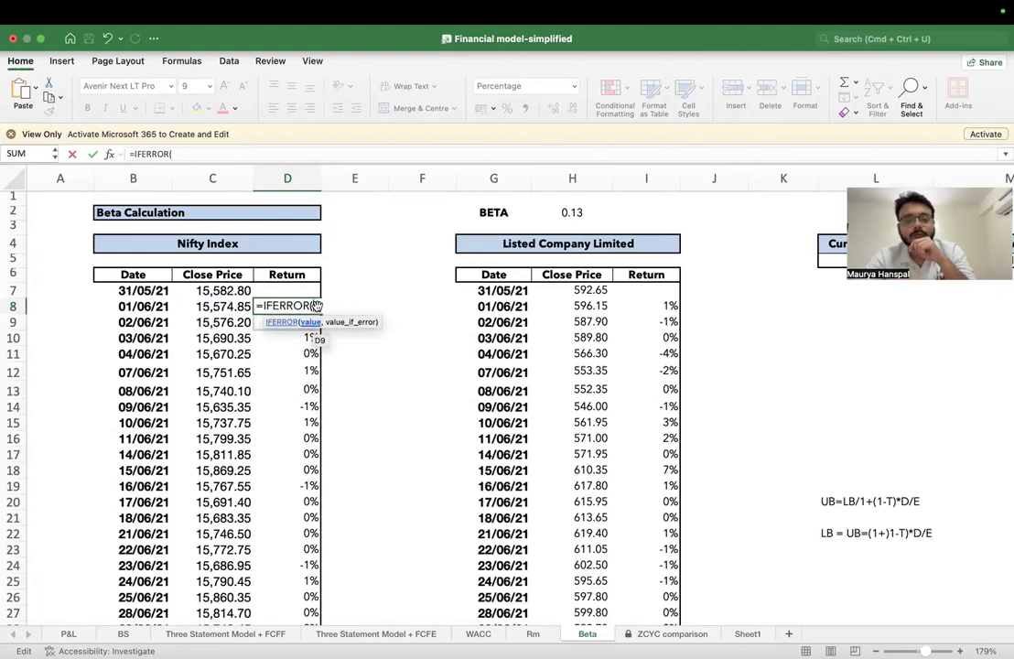
Step: Complete the Nifty return formula in D8 as =IFERROR(C8/C7-1," ")
{"action": "left_click", "coordinate": [227, 306]}
{"action": "type", "text": "/"}
{"action": "left_click", "coordinate": [235, 289]}
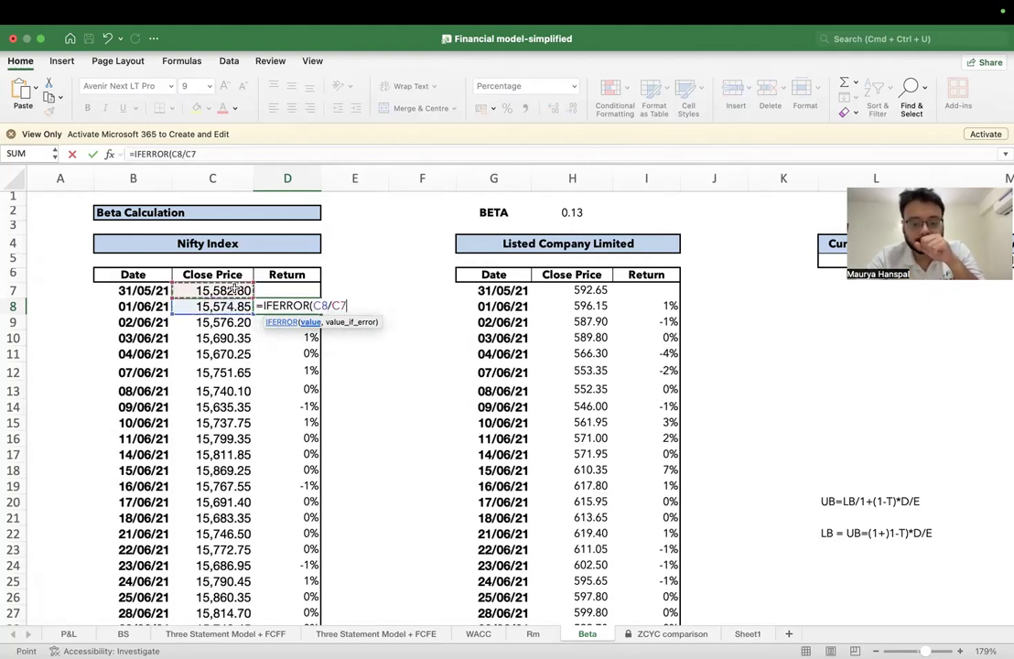
{"action": "type", "text": "-1,"}
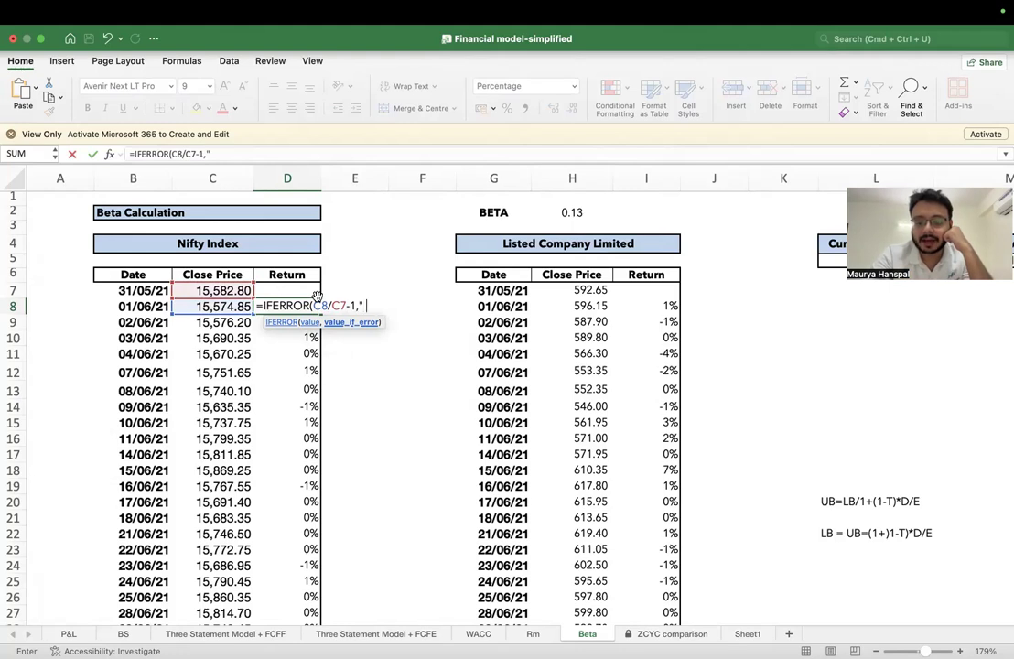
{"action": "type", "text": ")"}
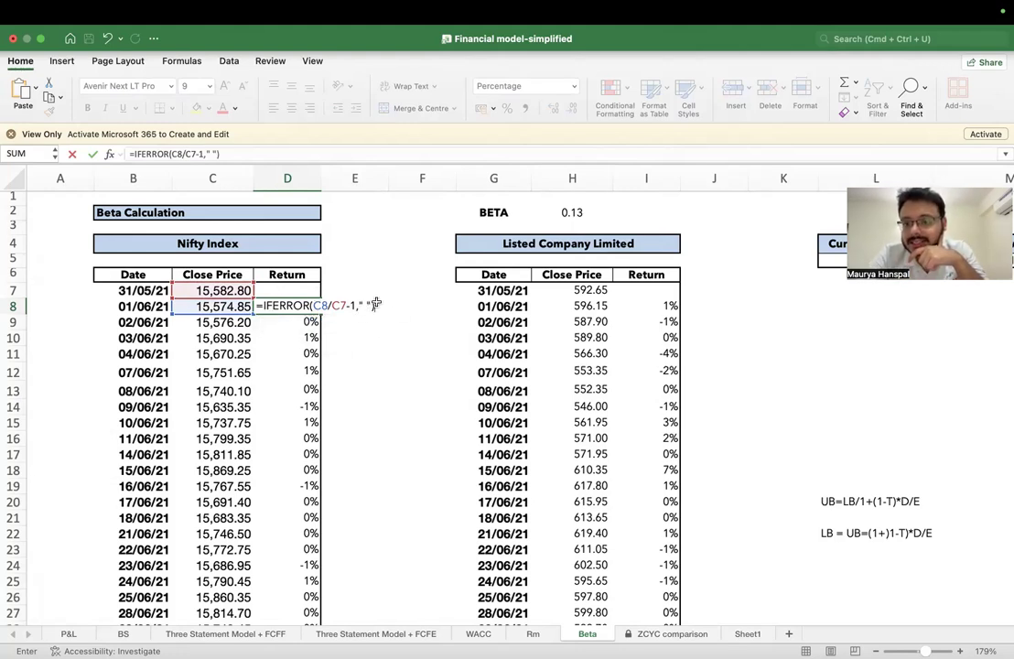
{"action": "key", "text": "Return"}
Step: Examine the Nifty returns from D9 downward and the listed company's returns in I8:I15
{"action": "key", "text": "shift+Down"}
{"action": "key", "text": "shift+Down"}
{"action": "key", "text": "shift+Down"}
{"action": "key", "text": "shift+Down"}
{"action": "key", "text": "shift+Down"}
{"action": "key", "text": "shift+Down"}
{"action": "key", "text": "shift+Down"}
{"action": "key", "text": "shift+Down"}
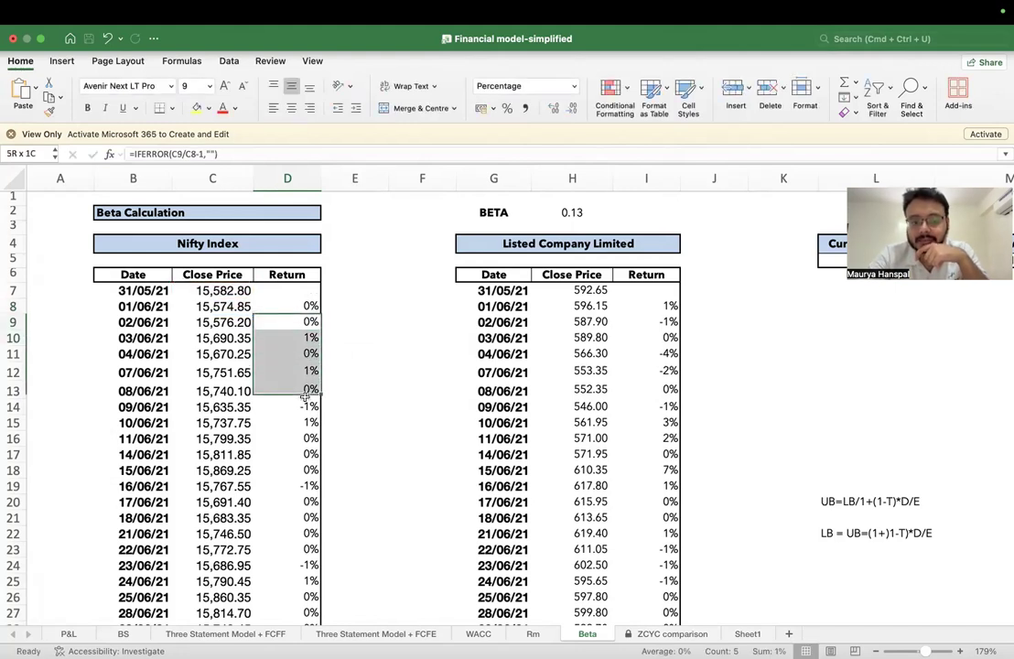
{"action": "left_click_drag", "start_coordinate": [657, 305], "coordinate": [668, 427]}
Step: Switch to Safari and load the BSE India website in a new tab
{"action": "mouse_move", "coordinate": [171, 643]}
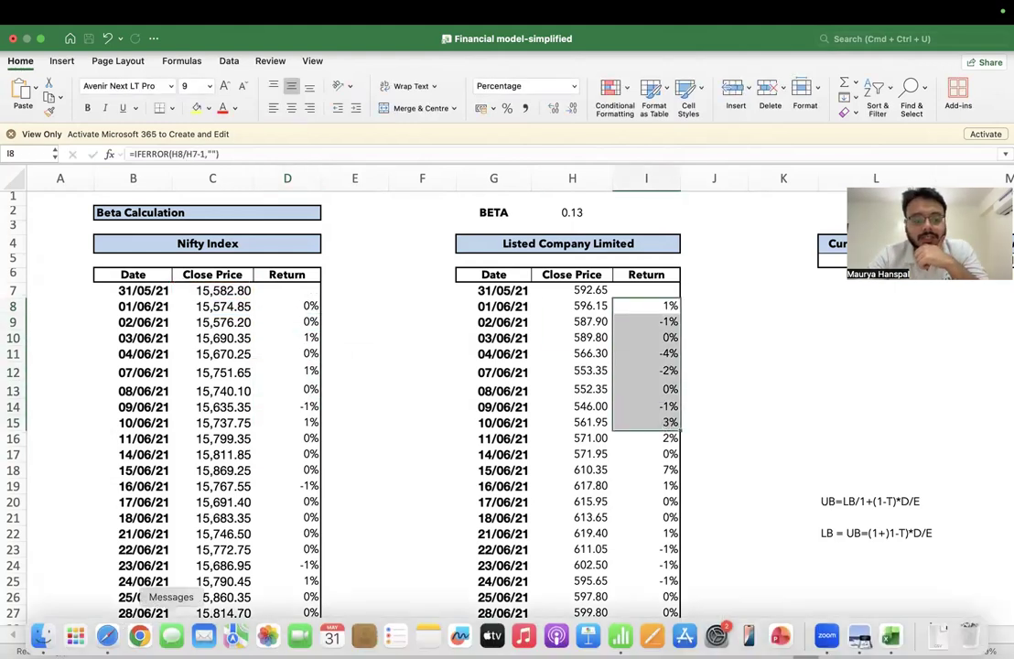
{"action": "left_click", "coordinate": [107, 635]}
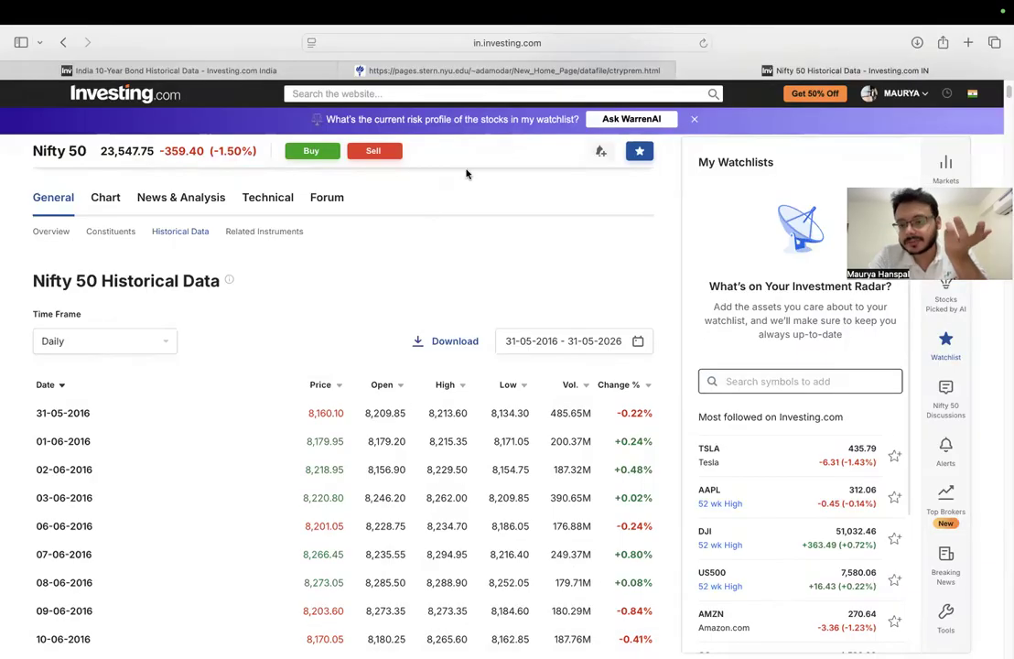
{"action": "key", "text": "super+t"}
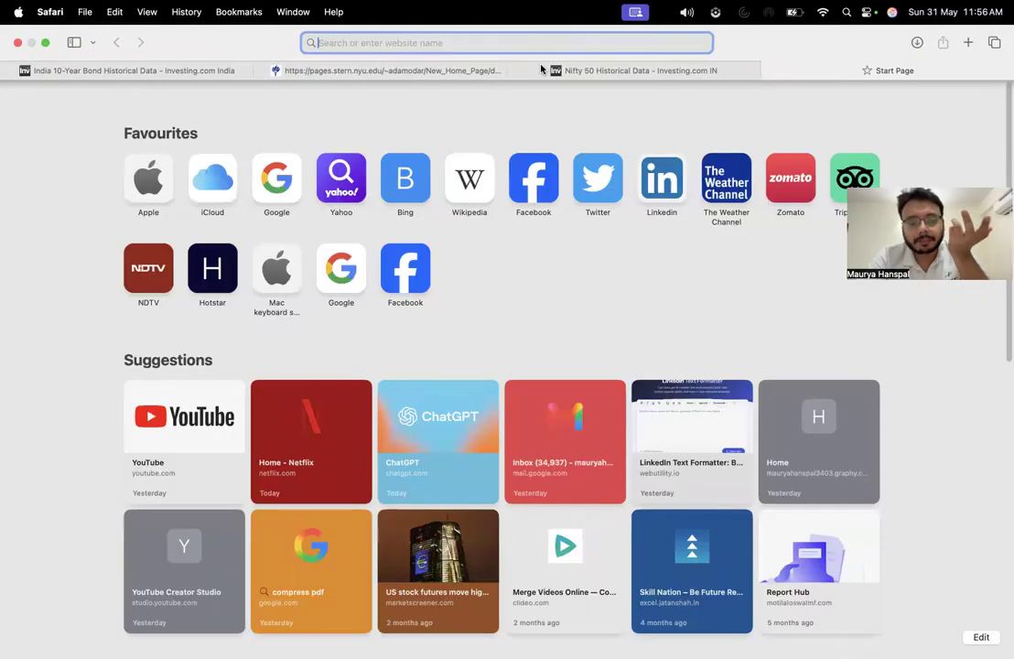
{"action": "type", "text": "bse"}
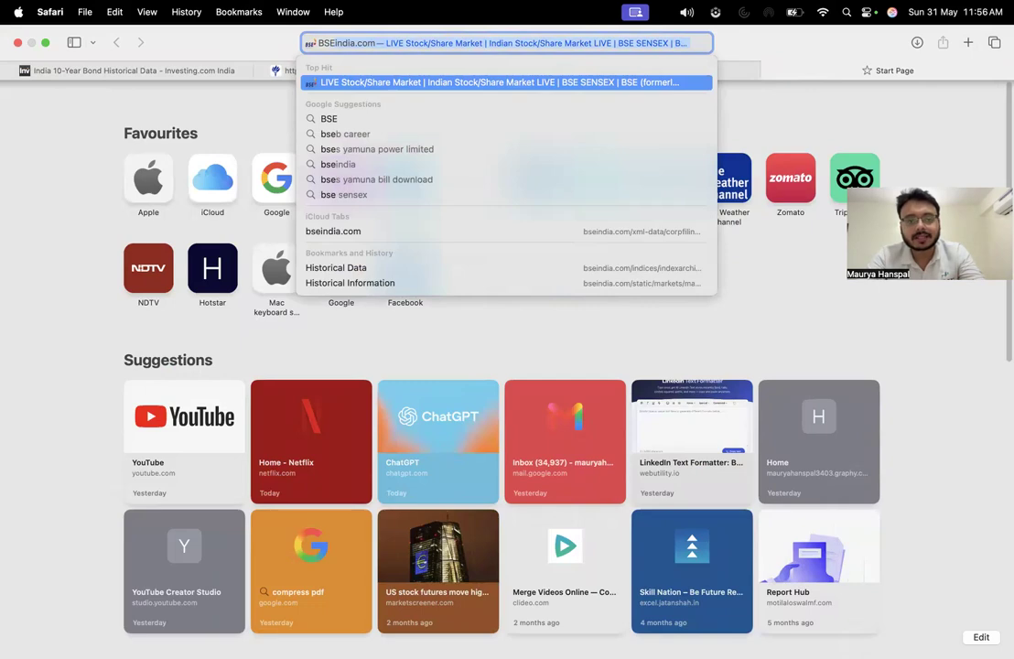
{"action": "left_click", "coordinate": [562, 85]}
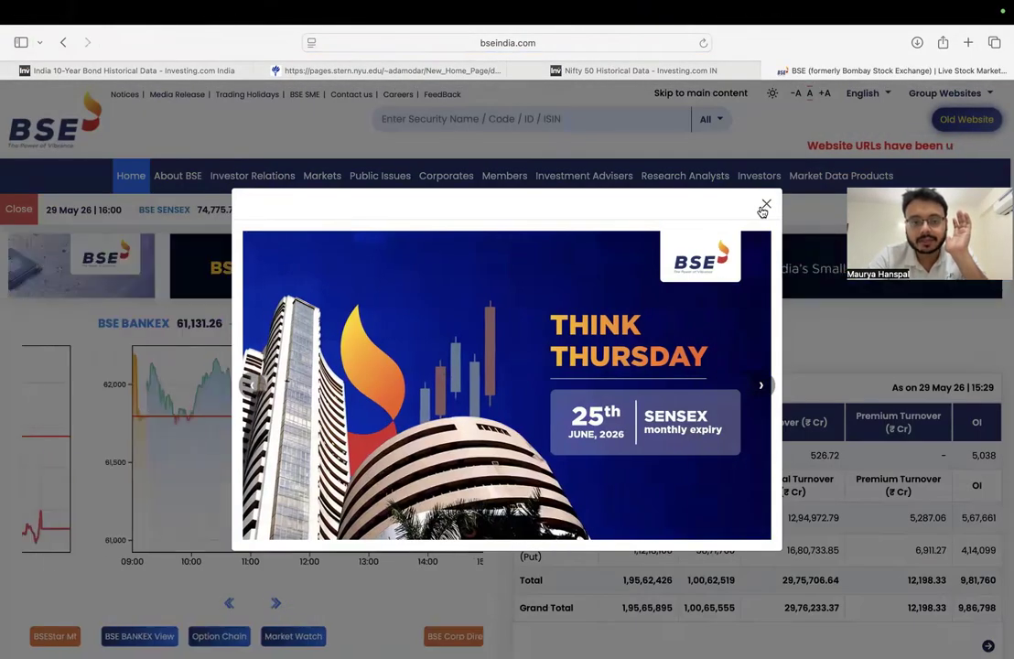
Step: Go to the Markets section of the BSE site and open the Historical Data page for equity
{"action": "left_click", "coordinate": [326, 189]}
{"action": "left_click", "coordinate": [326, 188]}
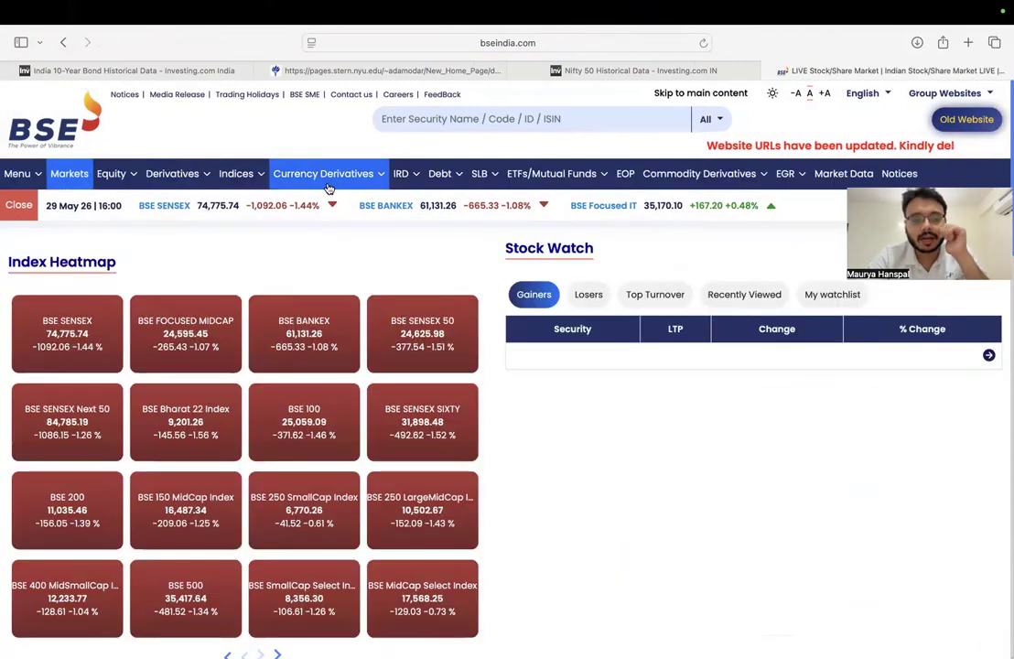
{"action": "left_click", "coordinate": [136, 175]}
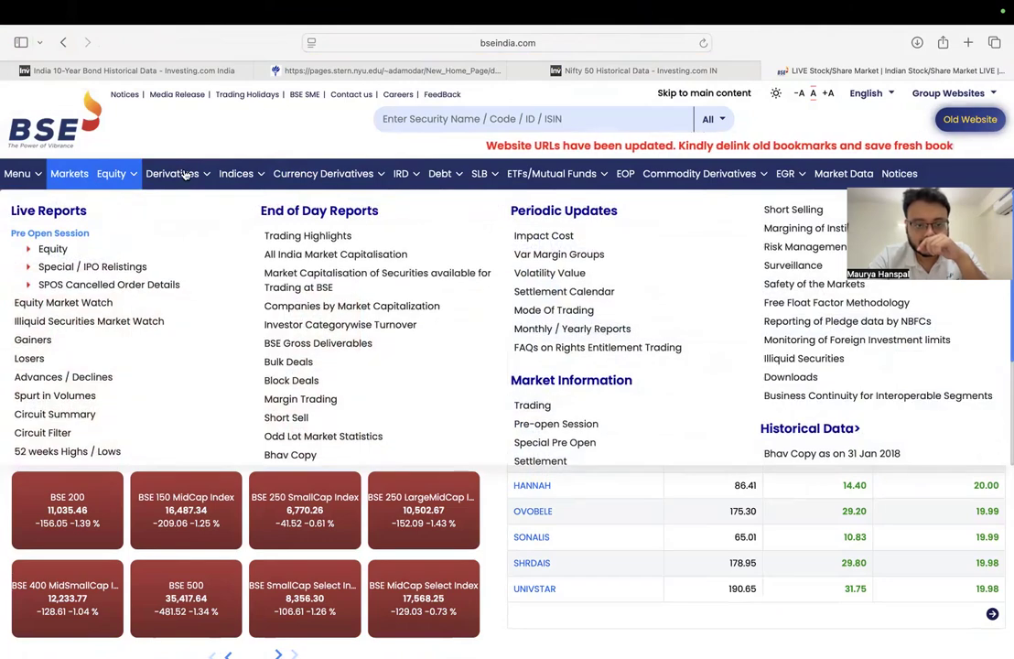
{"action": "scroll", "coordinate": [616, 311], "scroll_direction": "down", "scroll_amount": 2}
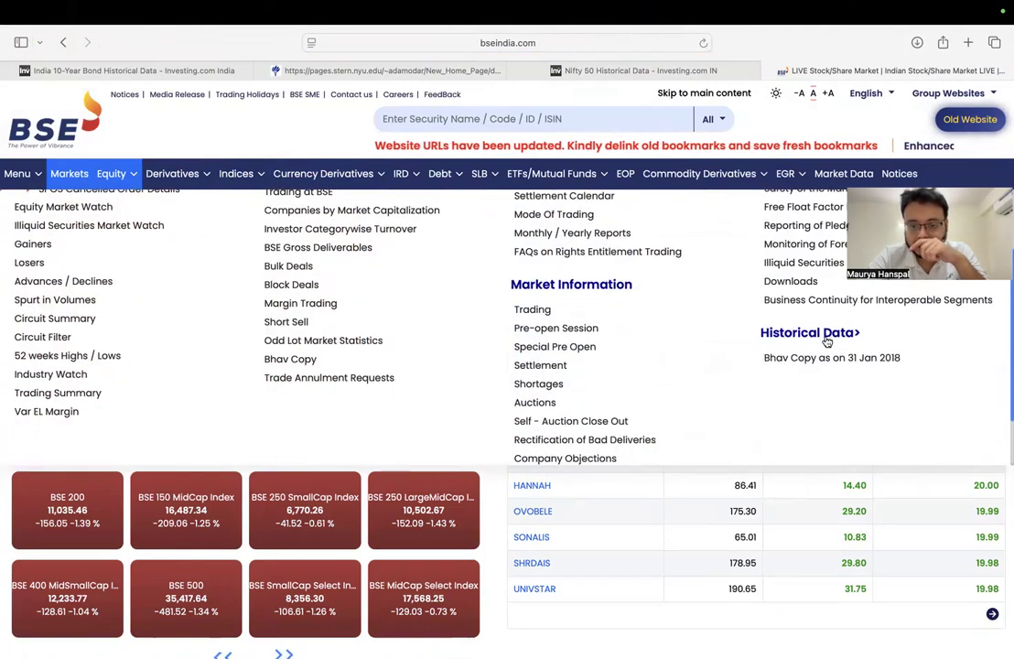
{"action": "left_click", "coordinate": [810, 333]}
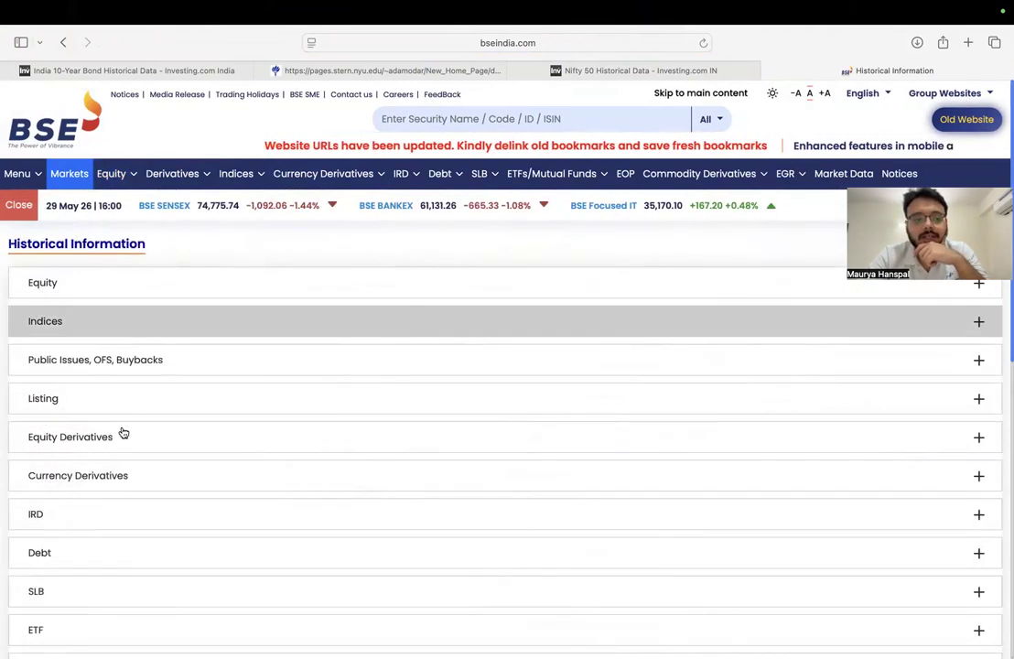
Step: Expand the Equity group of historical information and open Historical Stock Prices by security and period
{"action": "scroll", "coordinate": [101, 448], "scroll_direction": "down", "scroll_amount": 1}
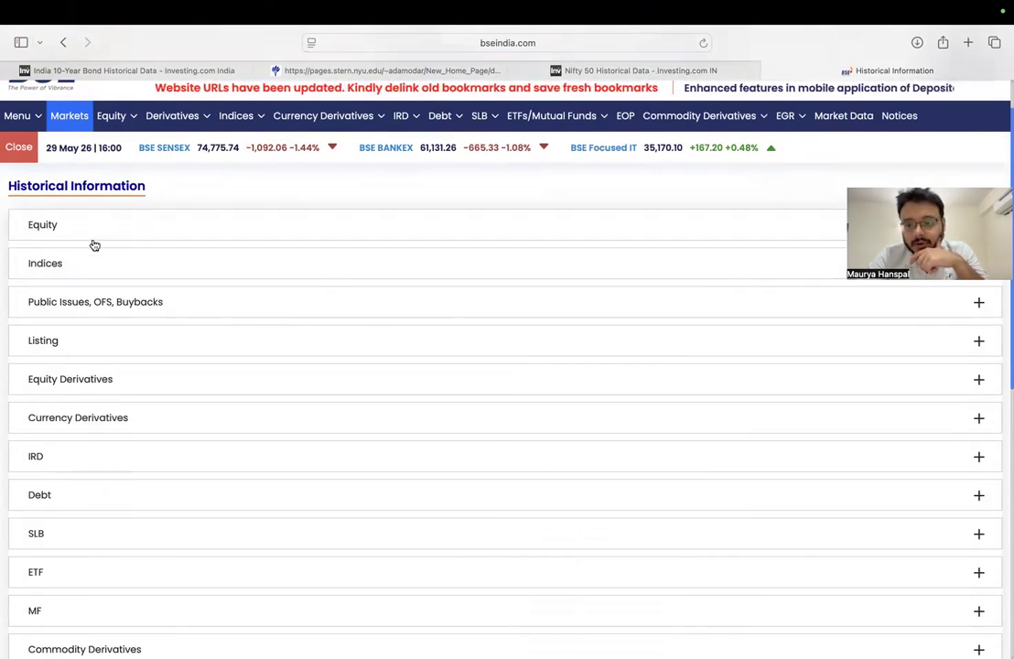
{"action": "left_click", "coordinate": [81, 229]}
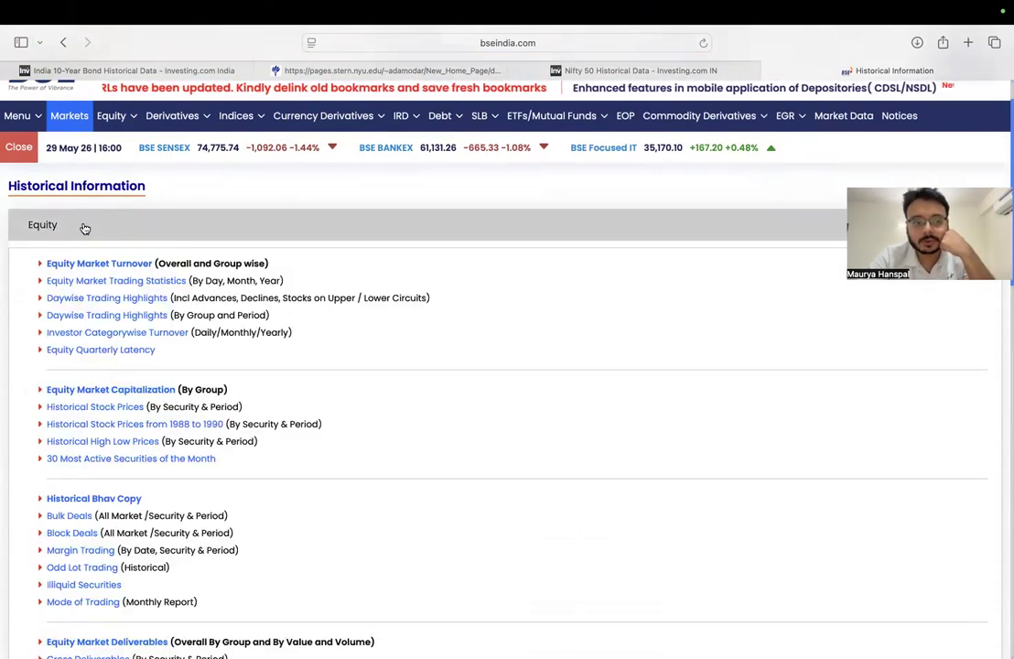
{"action": "left_click", "coordinate": [125, 414]}
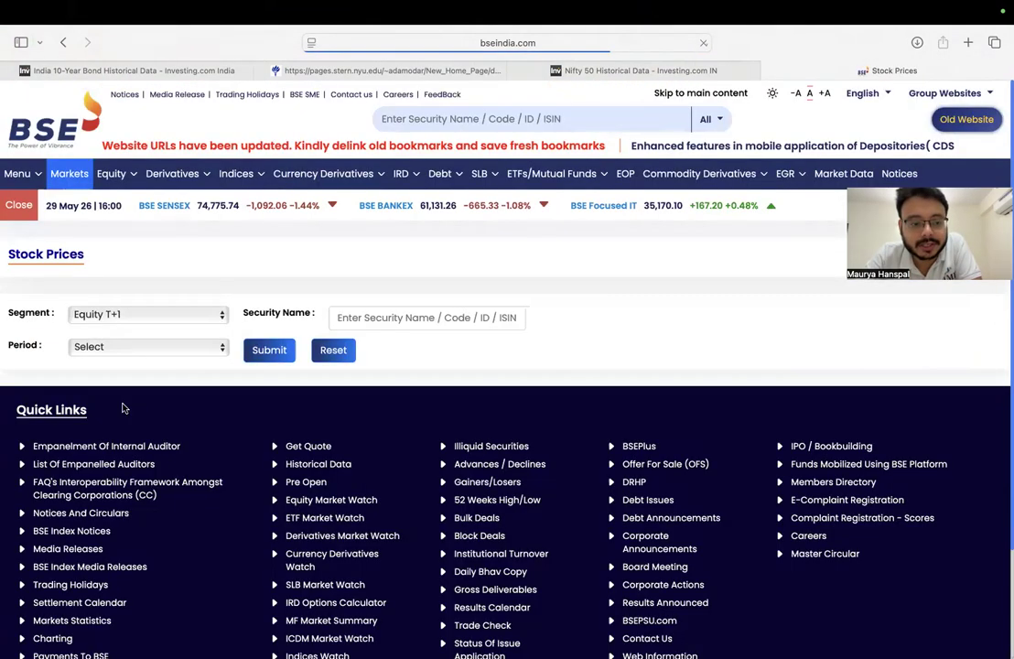
Step: Set the stock price query to the Daily period and choose Tata Steel Ltd as the security
{"action": "left_click", "coordinate": [151, 348]}
{"action": "key", "text": "Escape"}
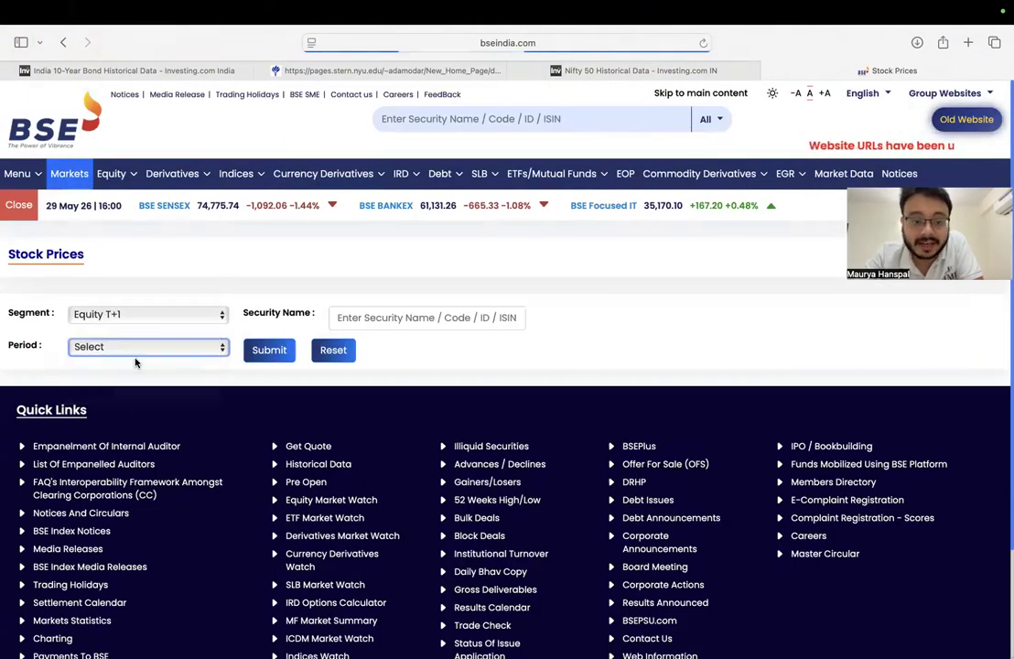
{"action": "left_click", "coordinate": [136, 363]}
{"action": "left_click", "coordinate": [393, 319]}
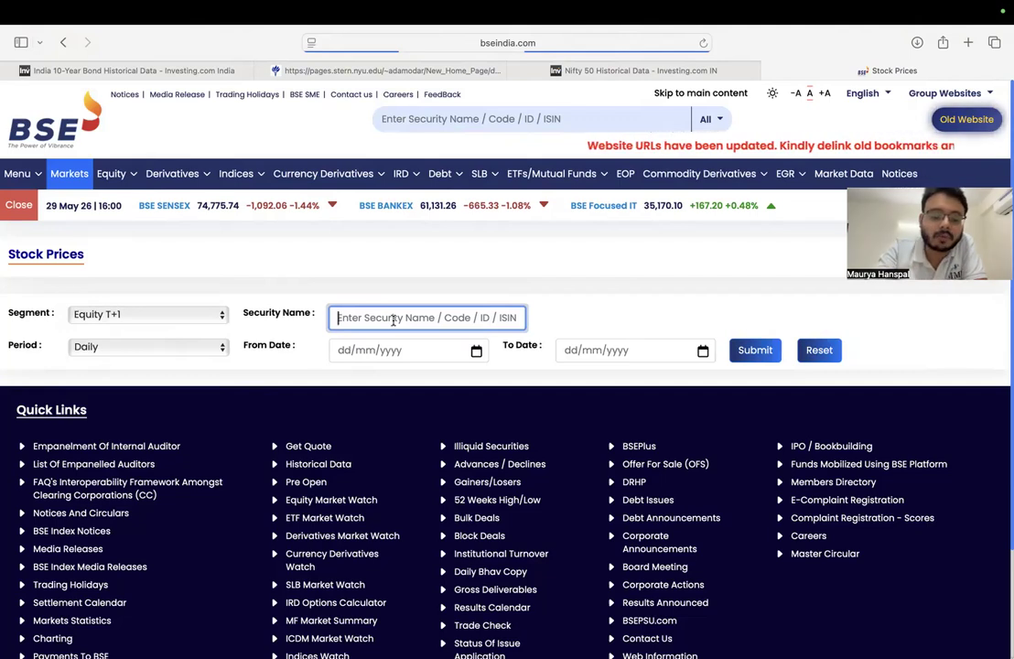
{"action": "type", "text": "TATA"}
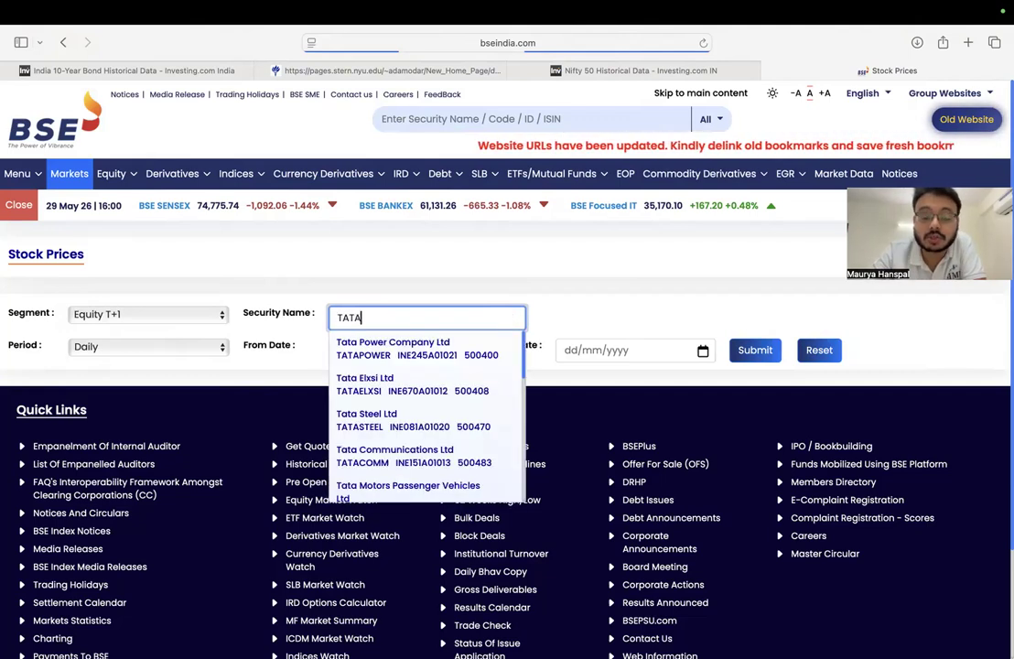
{"action": "type", "text": " STE"}
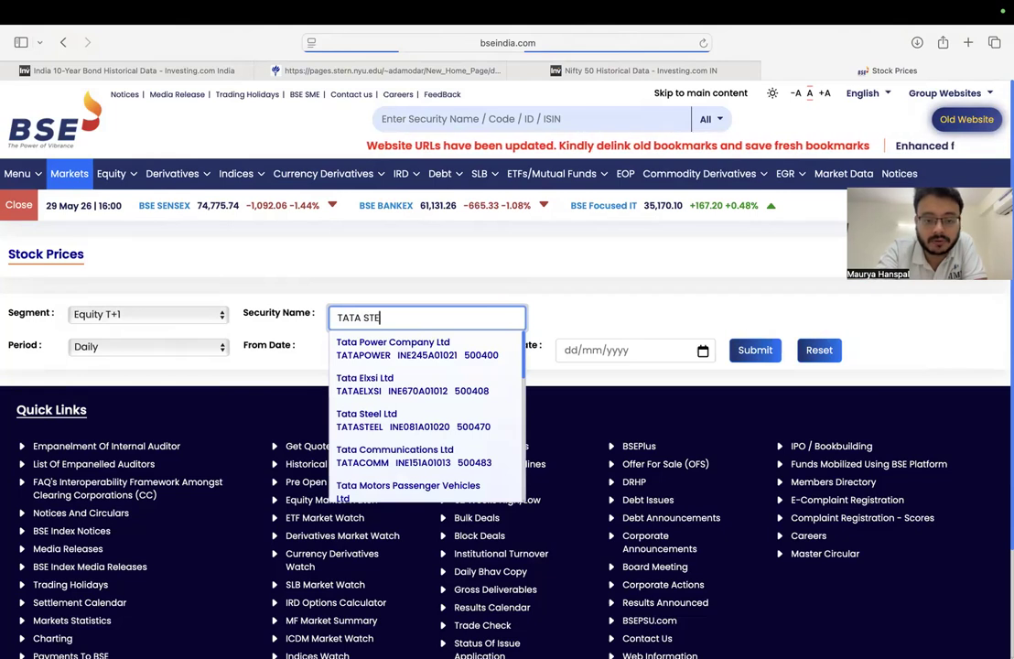
{"action": "left_click", "coordinate": [425, 349]}
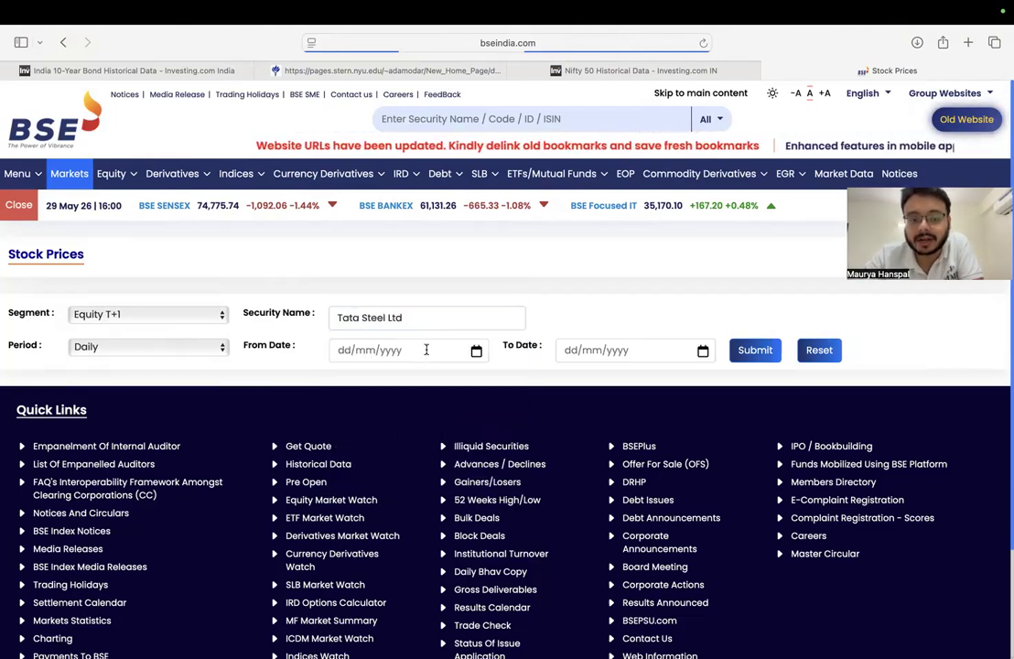
Step: Try to retrieve Tata Steel's daily prices with a date range from 09/05/2016 to 31/05/2026
{"action": "left_click", "coordinate": [451, 350]}
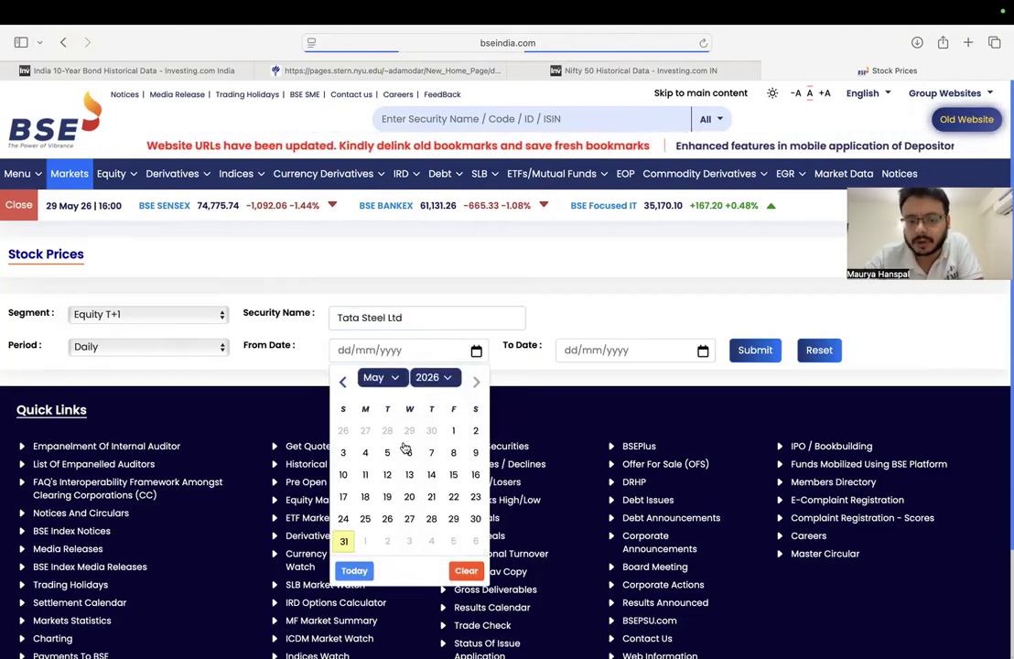
{"action": "left_click", "coordinate": [426, 376]}
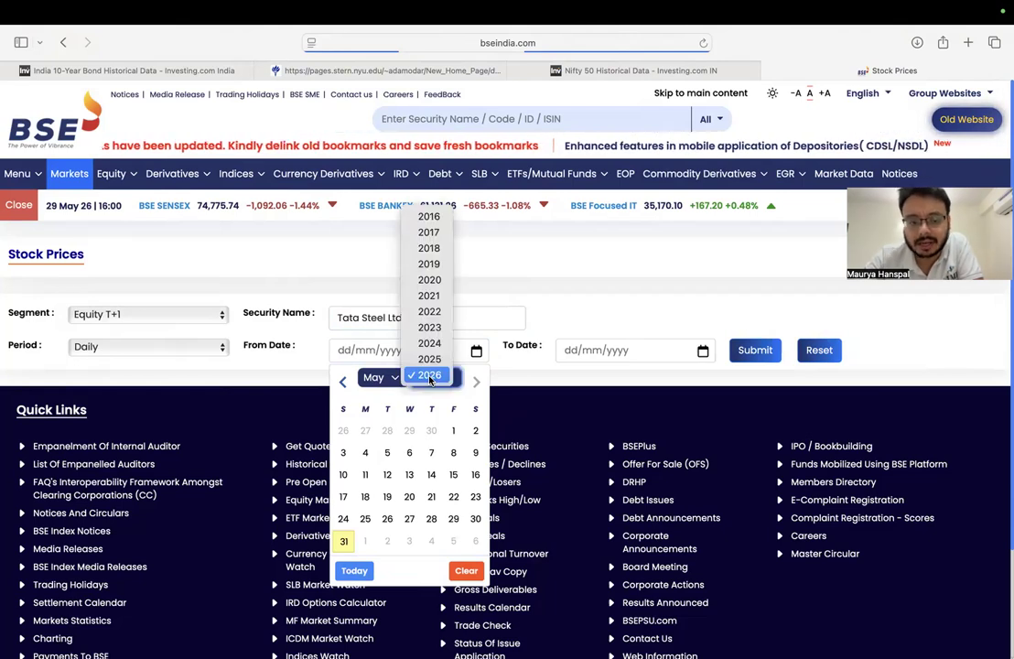
{"action": "left_click", "coordinate": [431, 217]}
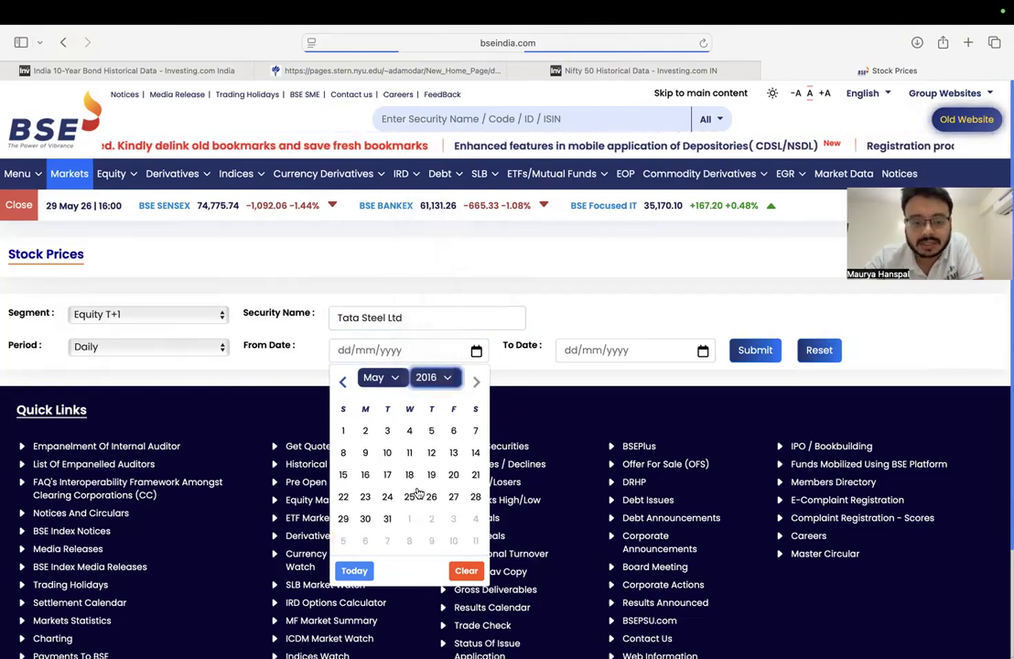
{"action": "left_click", "coordinate": [365, 452]}
{"action": "left_click", "coordinate": [595, 350]}
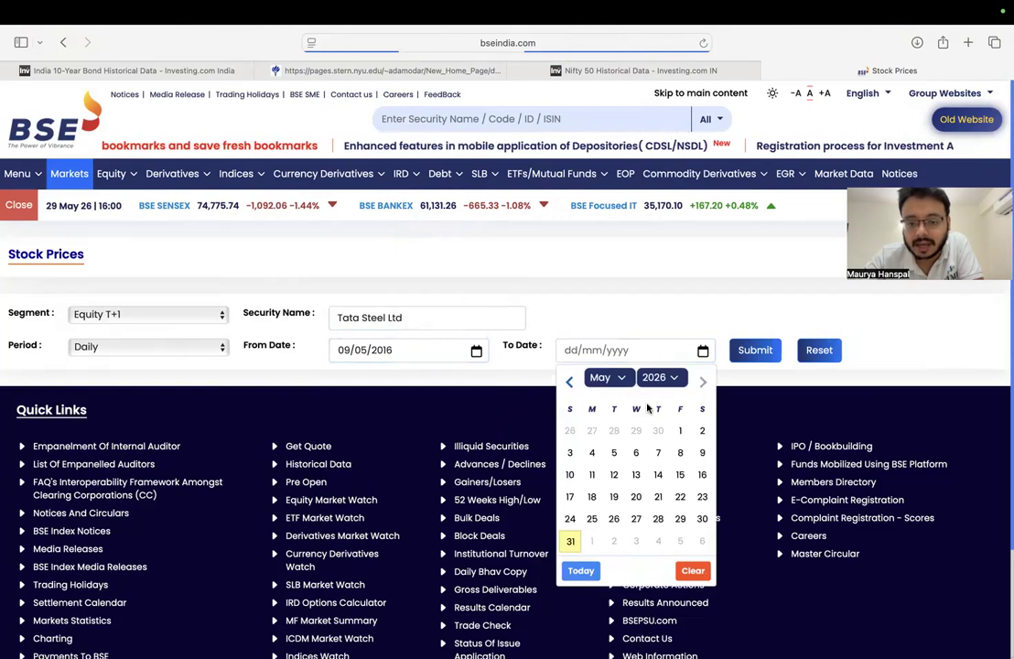
{"action": "left_click", "coordinate": [570, 542]}
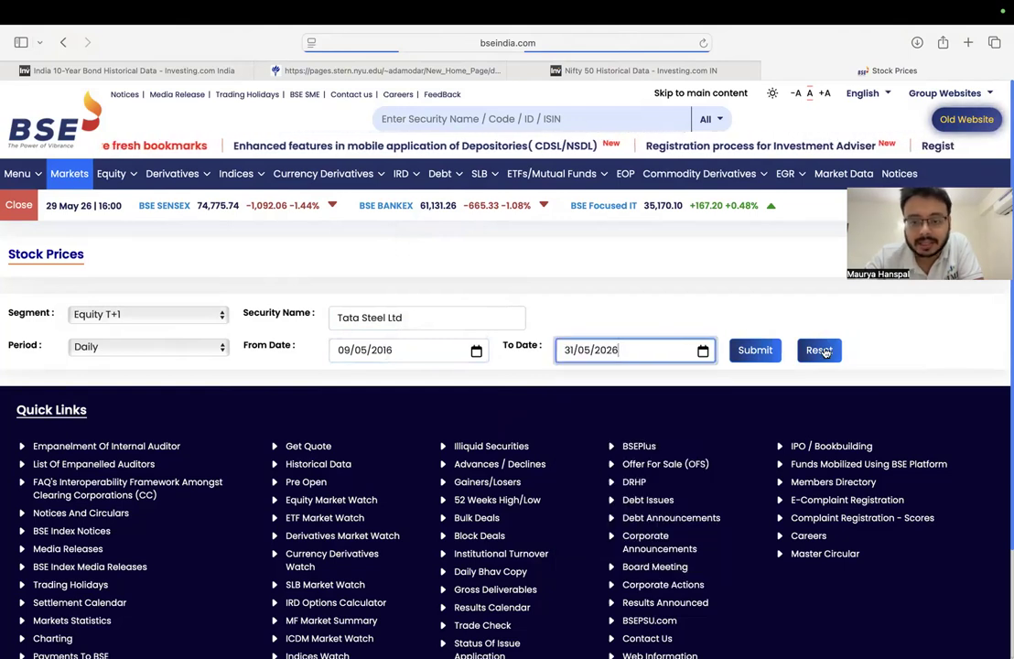
{"action": "left_click", "coordinate": [760, 350]}
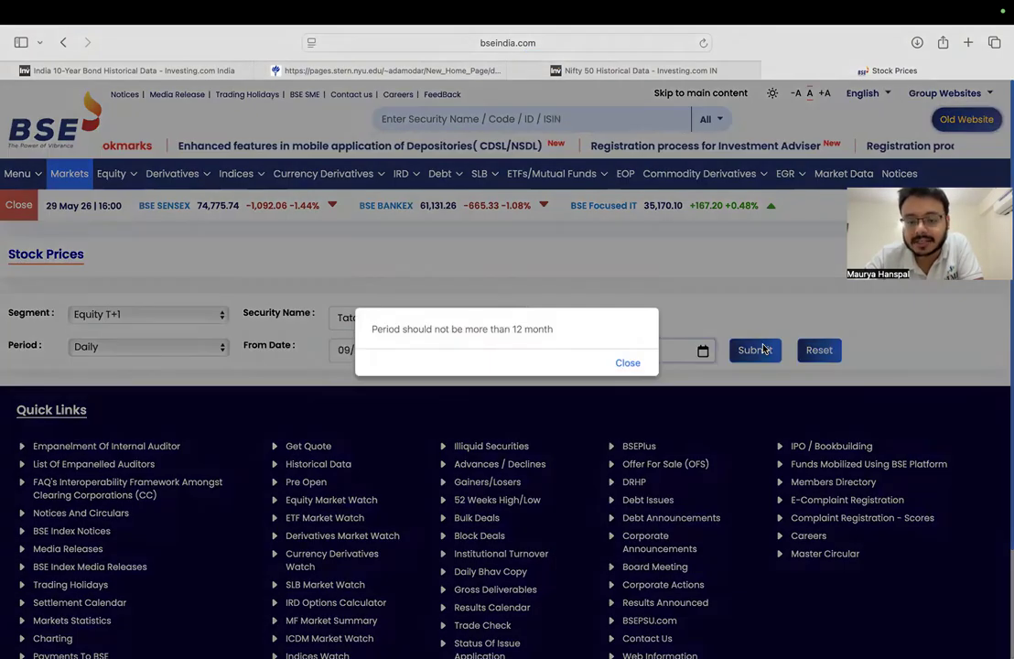
{"action": "left_click", "coordinate": [630, 363]}
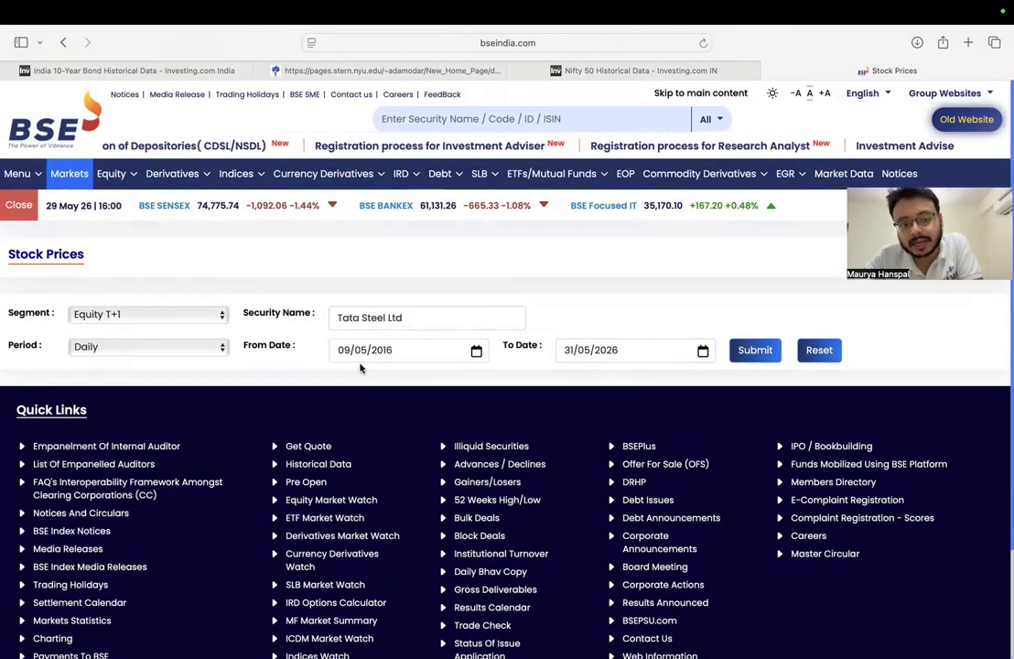
Step: Return to the equity Historical Data page and reopen the Historical Stock Prices form
{"action": "scroll", "coordinate": [359, 368], "scroll_direction": "down", "scroll_amount": 1}
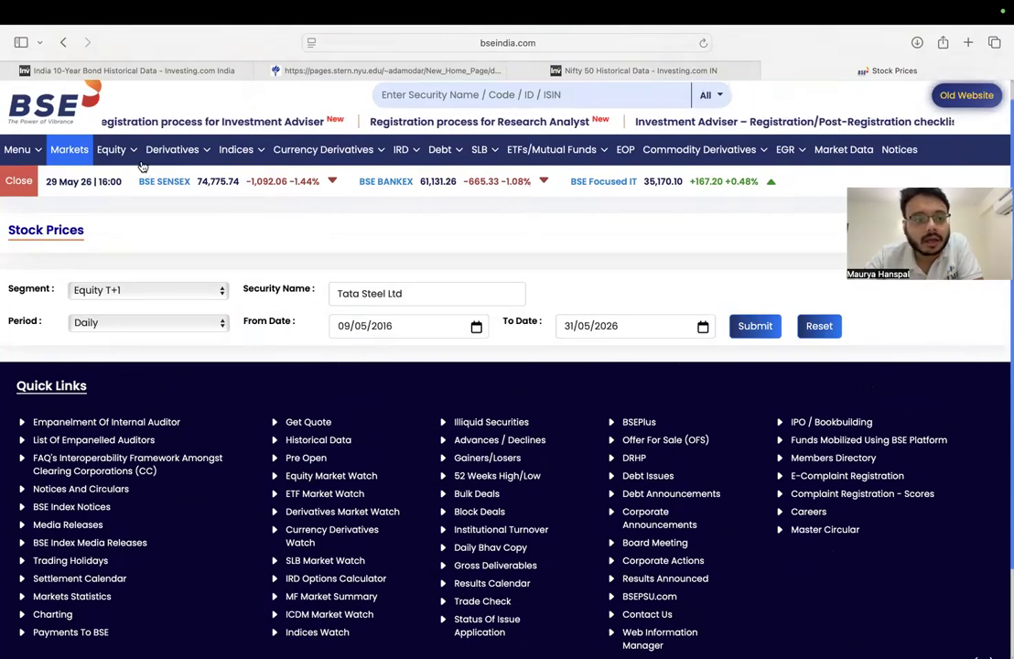
{"action": "mouse_move", "coordinate": [136, 159]}
{"action": "scroll", "coordinate": [701, 322], "scroll_direction": "down", "scroll_amount": 3}
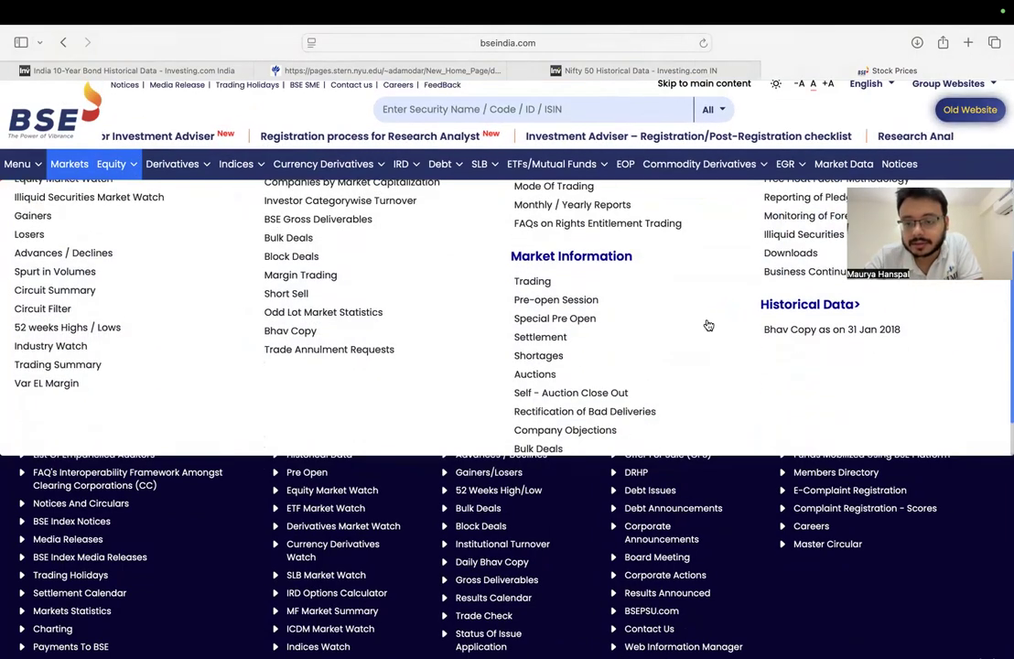
{"action": "left_click", "coordinate": [809, 308]}
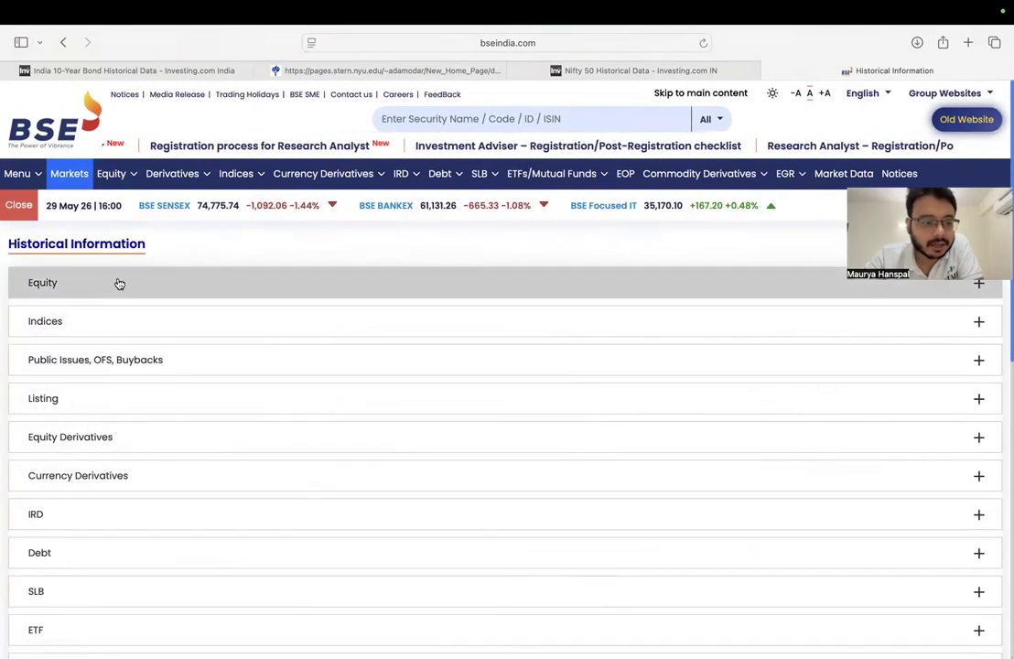
{"action": "left_click", "coordinate": [119, 284]}
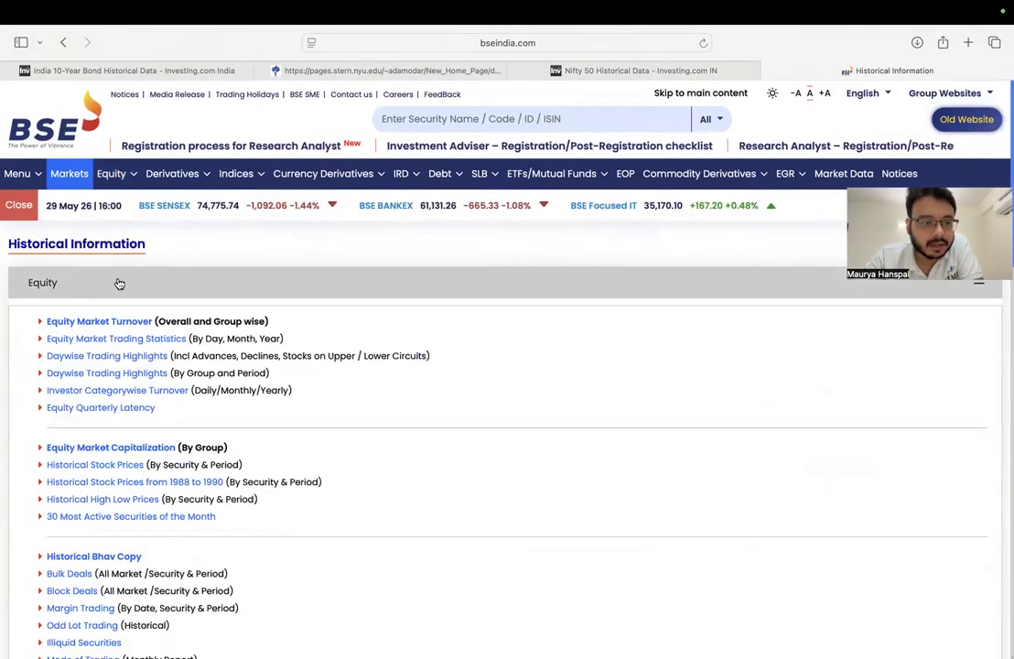
{"action": "left_click", "coordinate": [127, 465]}
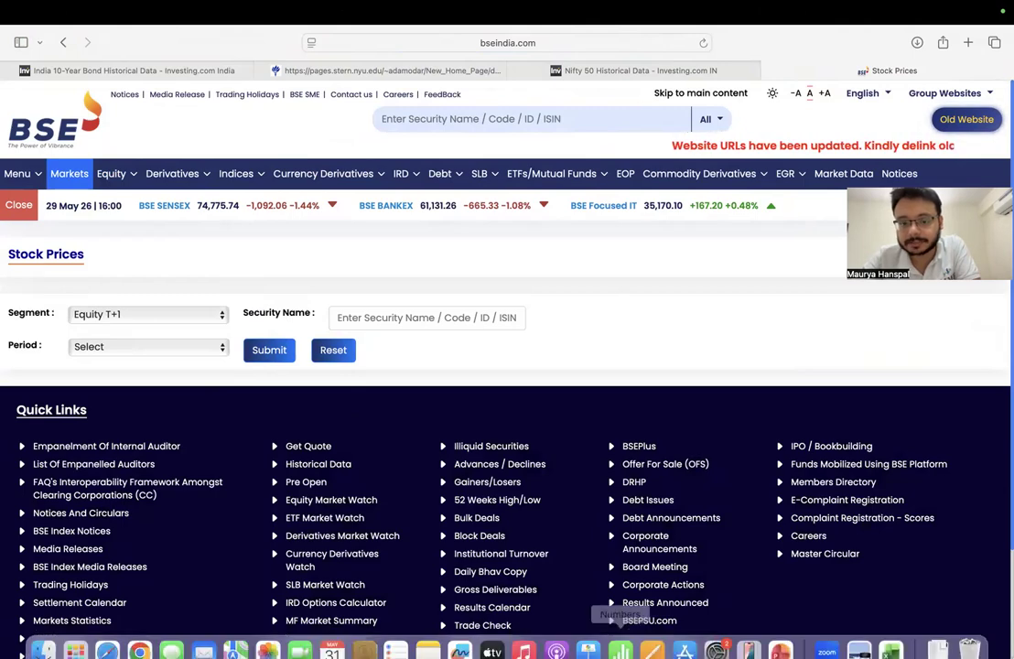
Step: Switch to the Excel financial model and select the 5 Years Levered Beta value on the Beta sheet
{"action": "left_click", "coordinate": [890, 636]}
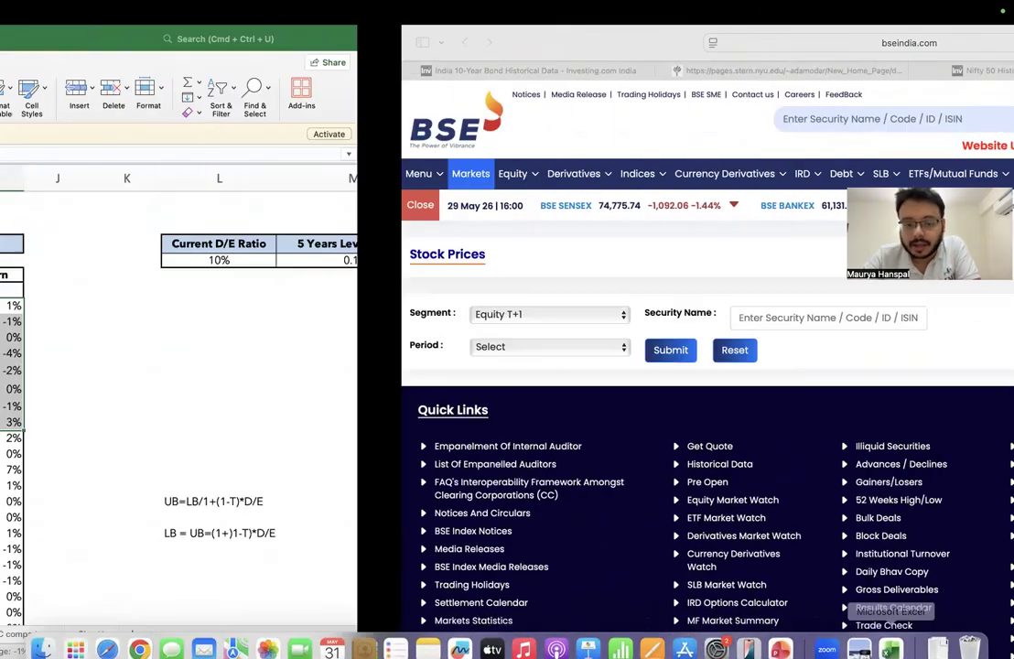
{"action": "scroll", "coordinate": [677, 368], "scroll_direction": "right", "scroll_amount": 5}
{"action": "scroll", "coordinate": [677, 368], "scroll_direction": "right", "scroll_amount": 2}
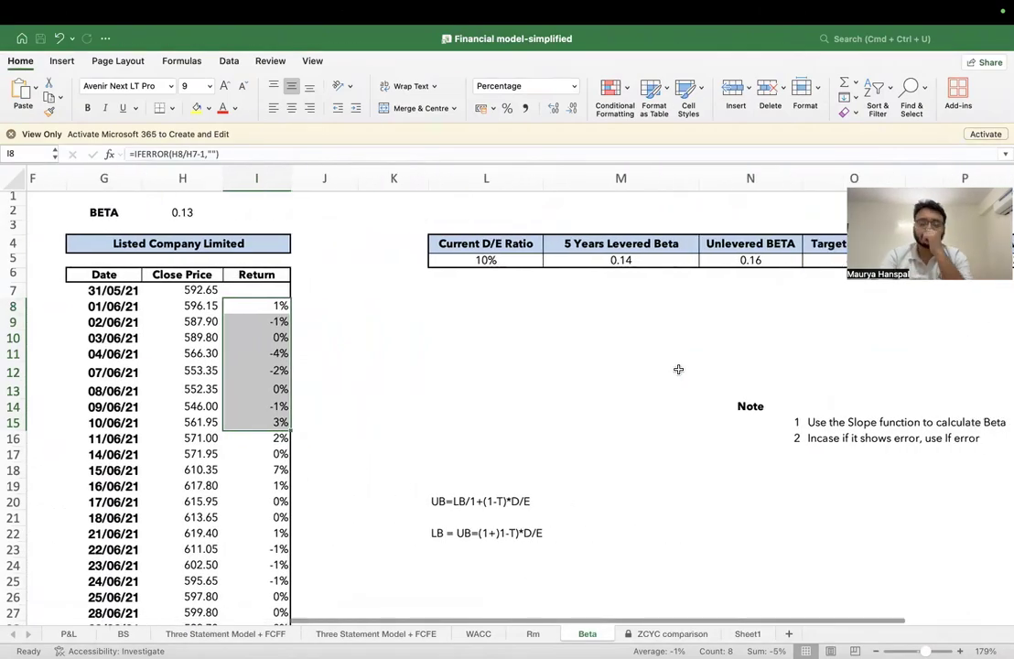
{"action": "scroll", "coordinate": [523, 362], "scroll_direction": "right", "scroll_amount": 3}
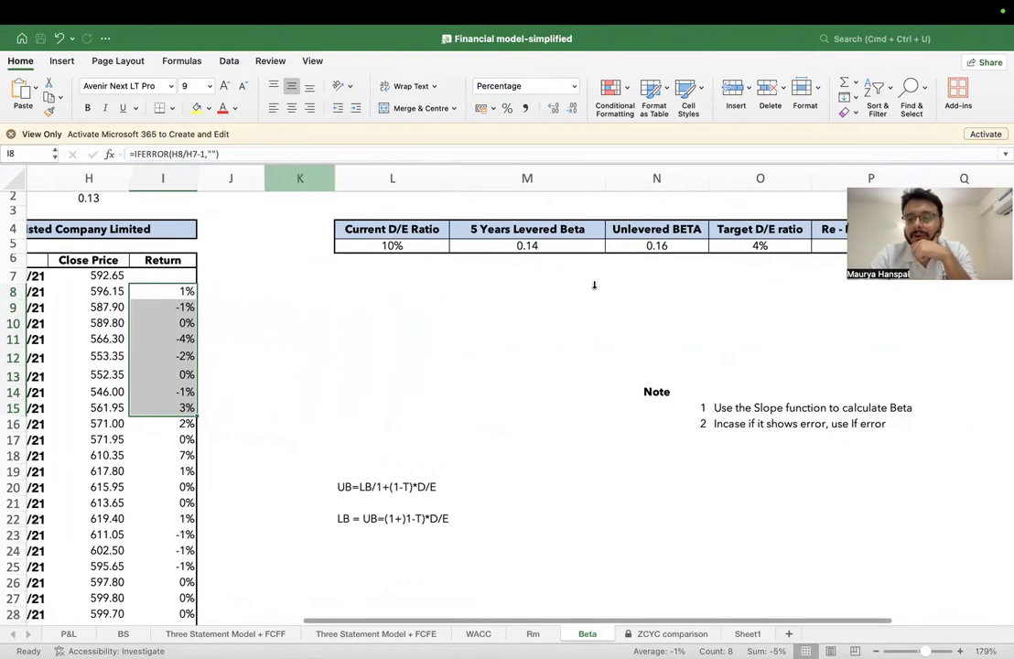
{"action": "left_click", "coordinate": [540, 247]}
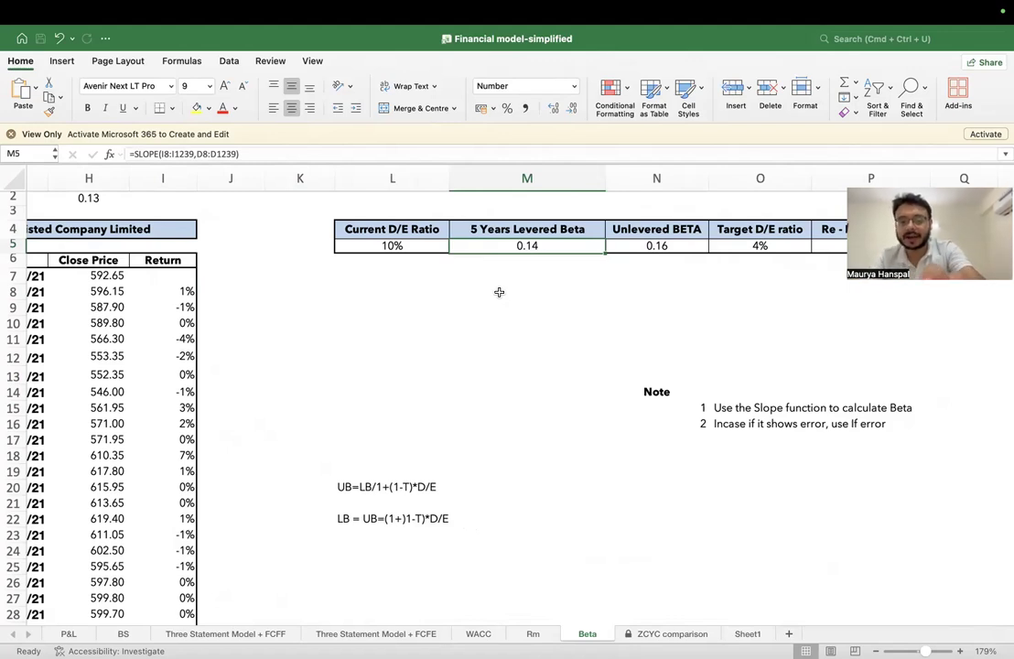
Step: Examine the SLOPE formula of the 5 Years Levered Beta and its stock return and Nifty return ranges
{"action": "double_click", "coordinate": [543, 247]}
{"action": "scroll", "coordinate": [561, 292], "scroll_direction": "left", "scroll_amount": 1}
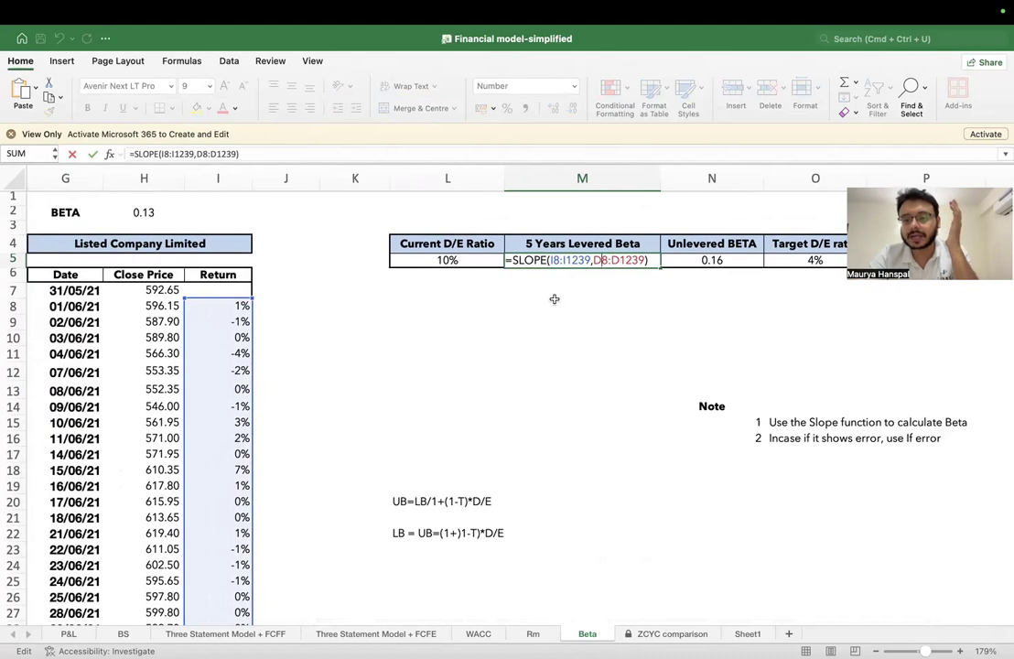
{"action": "left_click", "coordinate": [577, 260]}
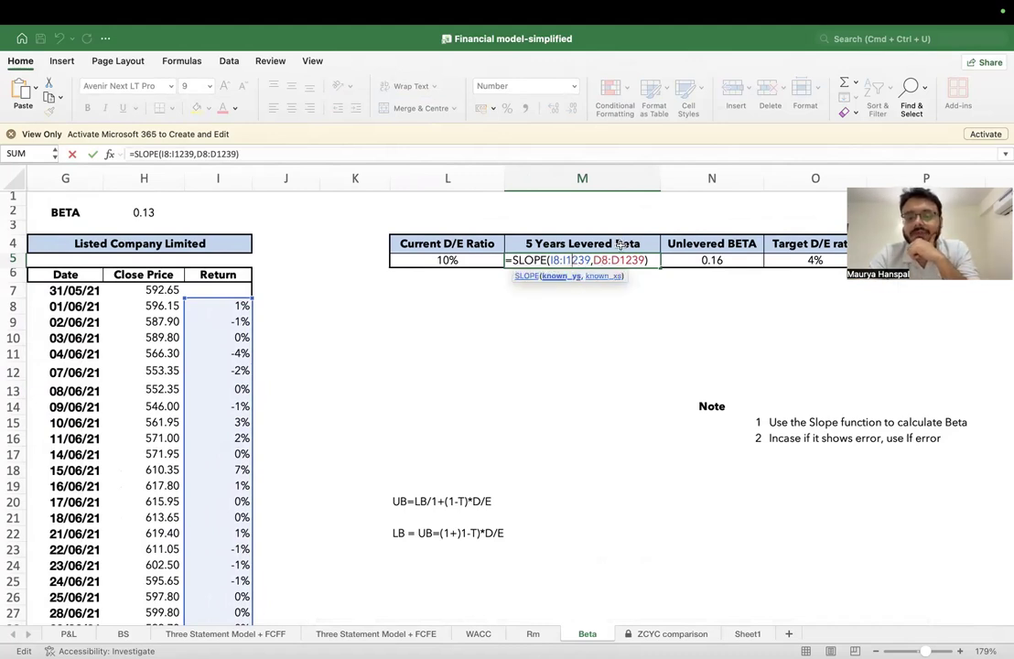
{"action": "left_click", "coordinate": [567, 264]}
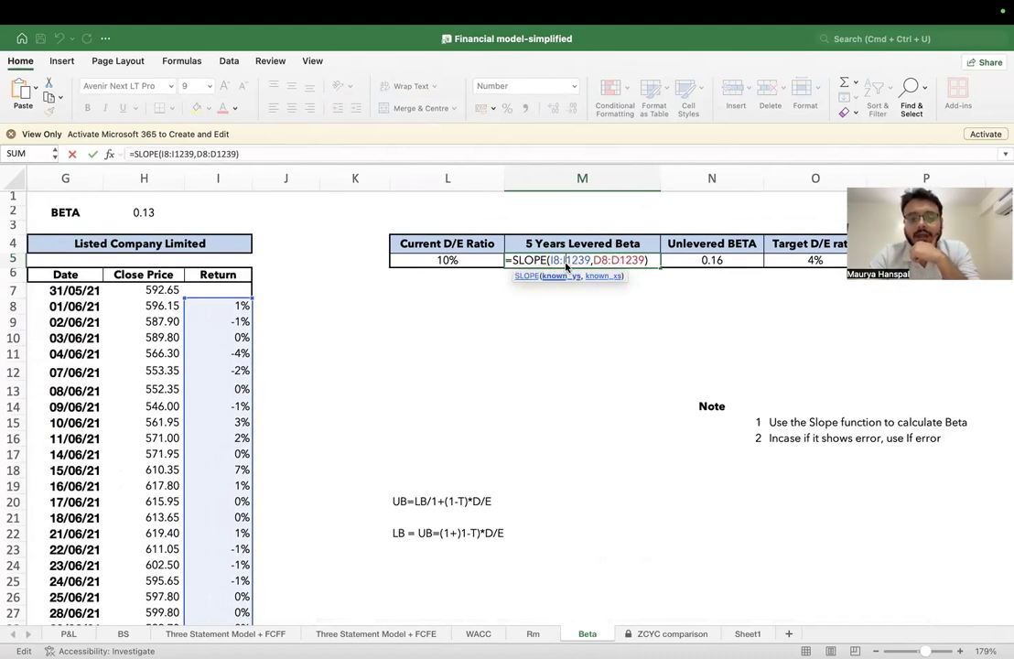
{"action": "scroll", "coordinate": [205, 392], "scroll_direction": "left", "scroll_amount": 1}
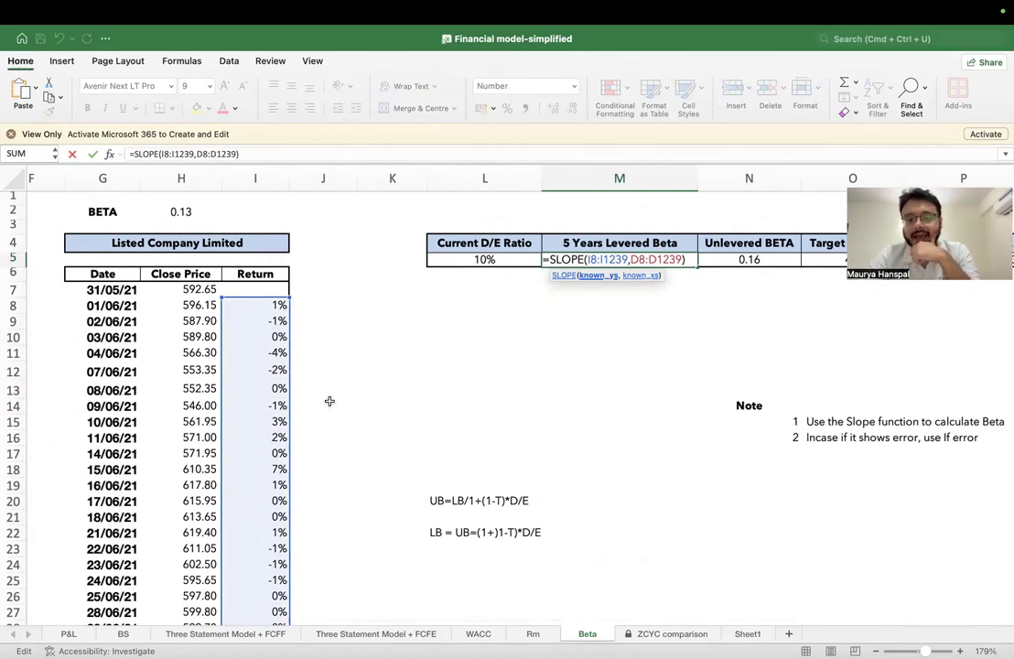
{"action": "scroll", "coordinate": [238, 343], "scroll_direction": "left", "scroll_amount": 5}
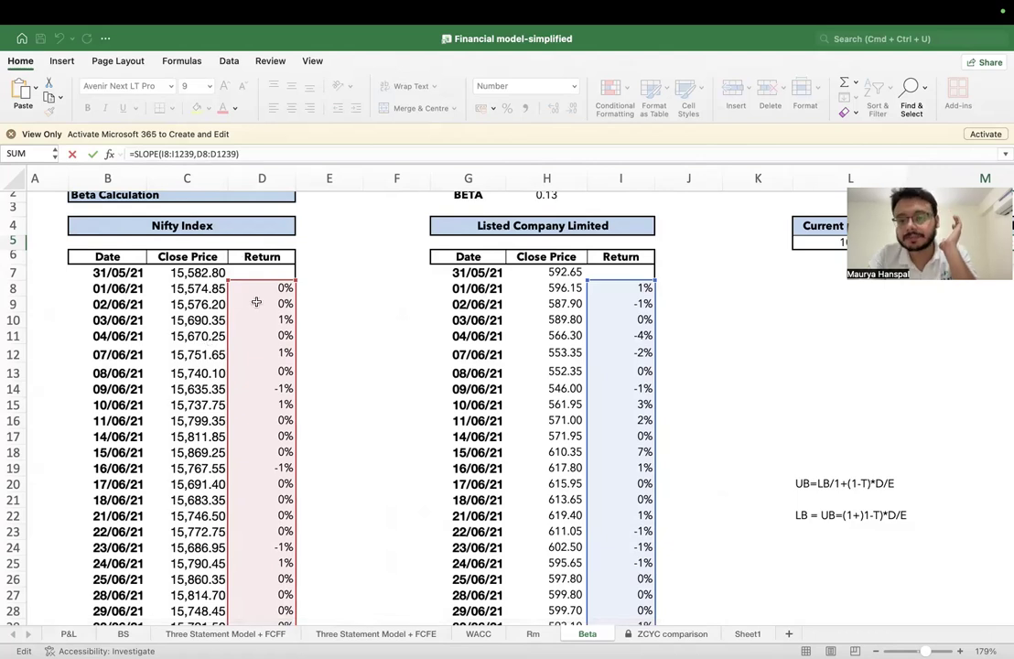
{"action": "scroll", "coordinate": [291, 543], "scroll_direction": "right", "scroll_amount": 4}
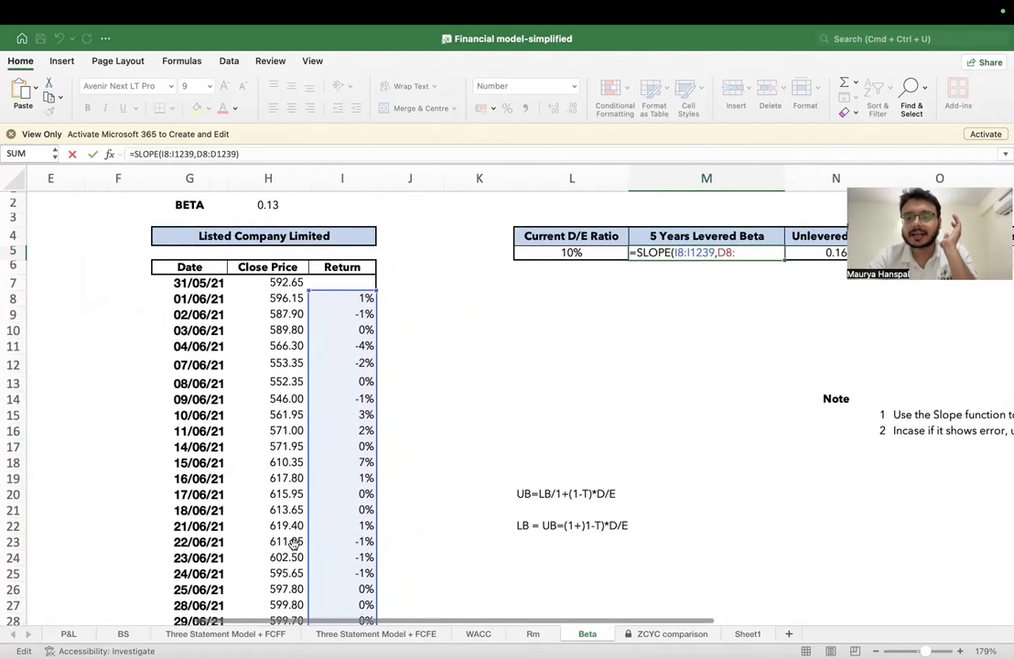
{"action": "scroll", "coordinate": [292, 544], "scroll_direction": "right", "scroll_amount": 1}
{"action": "key", "text": "Return"}
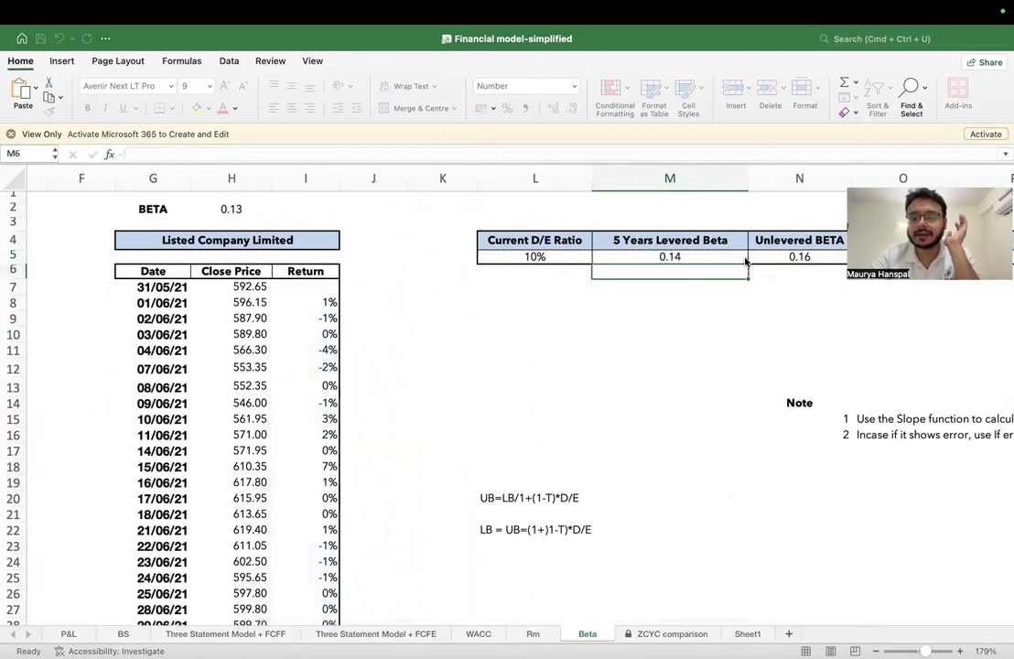
{"action": "left_click", "coordinate": [700, 256]}
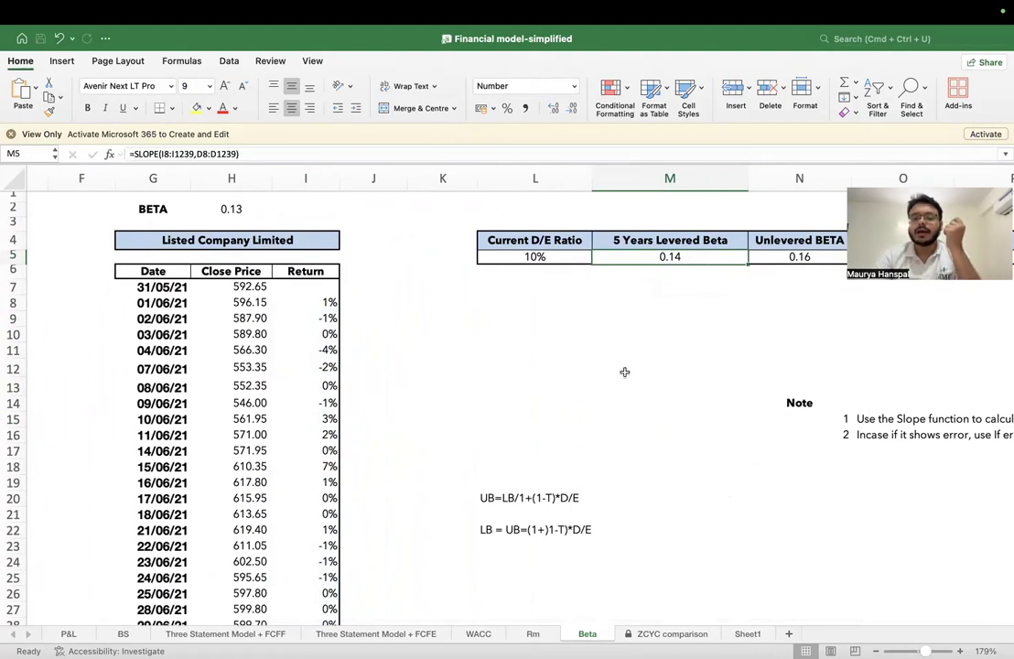
Step: Add a beta interpretation note below the beta table, with ">1" in L10 and "Aggressive" in M10
{"action": "left_click", "coordinate": [603, 332]}
{"action": "left_click", "coordinate": [507, 366]}
{"action": "left_click", "coordinate": [545, 331]}
{"action": "type", "text": ">1"}
{"action": "key", "text": "Tab"}
{"action": "type", "text": "A"}
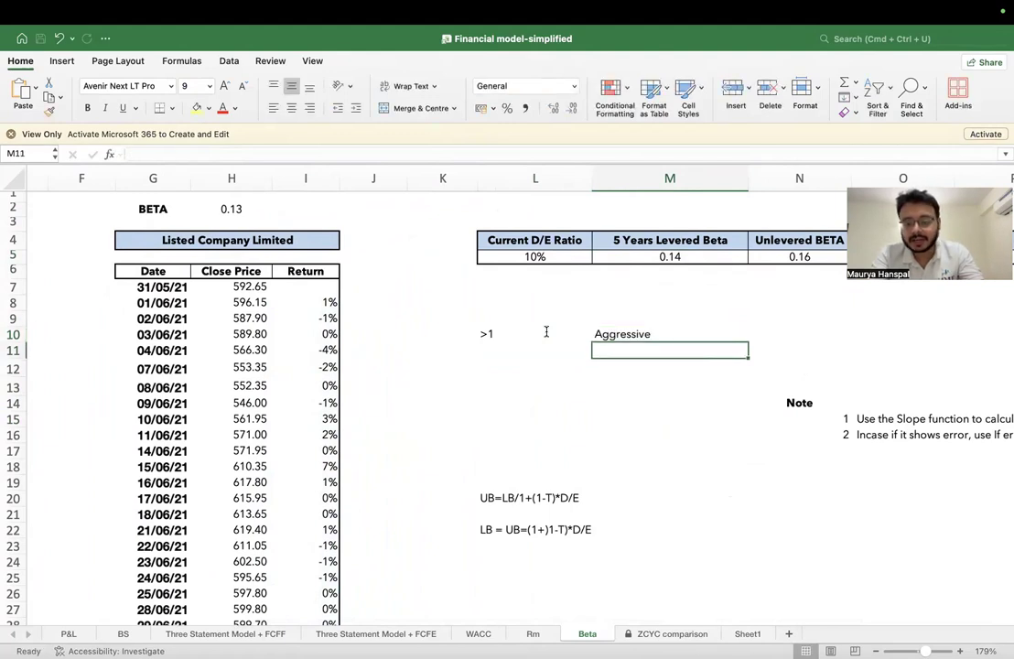
Step: Add the second interpretation row with "<1" in L11 and "defensive" in M11
{"action": "key", "text": "Left"}
{"action": "type", "text": "<1"}
{"action": "key", "text": "Tab"}
{"action": "type", "text": "defens"}
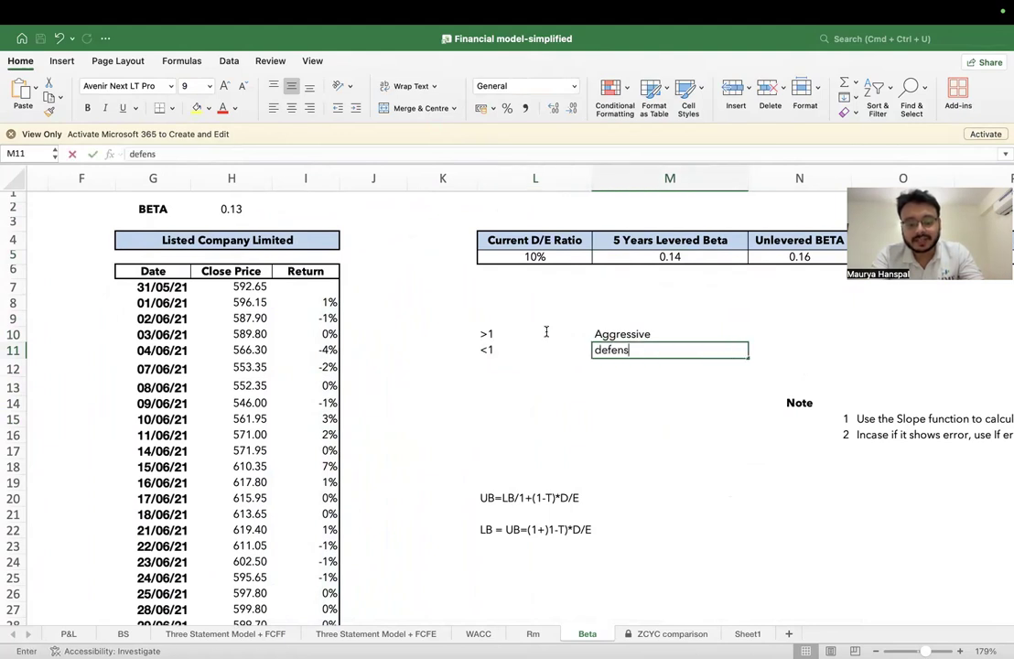
{"action": "type", "text": "ive"}
{"action": "key", "text": "Tab"}
{"action": "key", "text": "Left"}
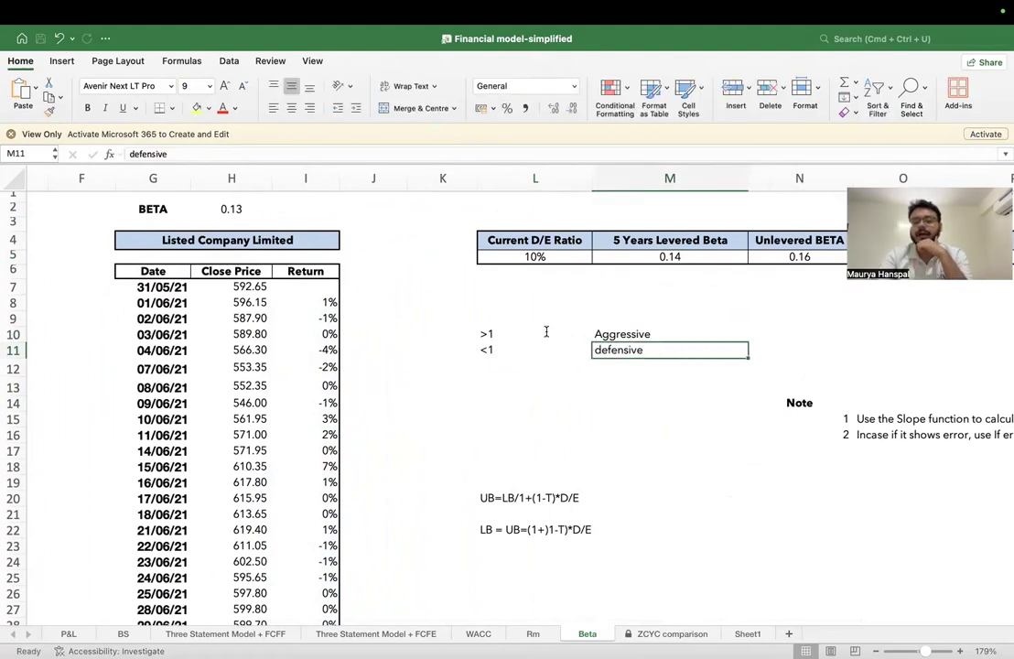
{"action": "key", "text": "Up"}
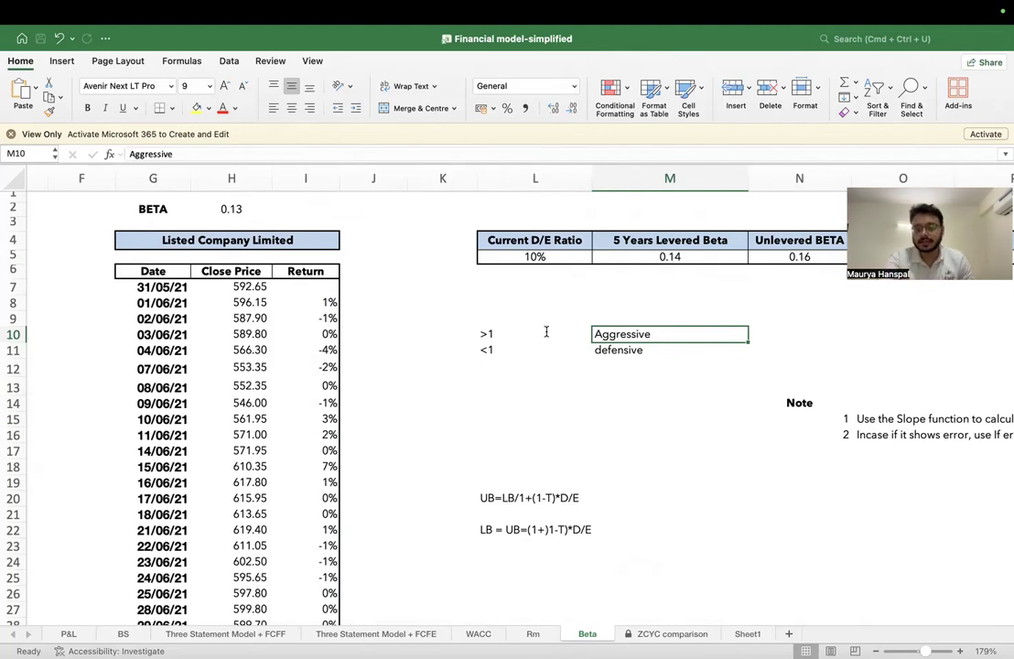
Step: Check the levered beta formula and look through the WACC, Rm and Beta sheets, including the unlevered and re-levered beta columns
{"action": "left_click", "coordinate": [654, 258]}
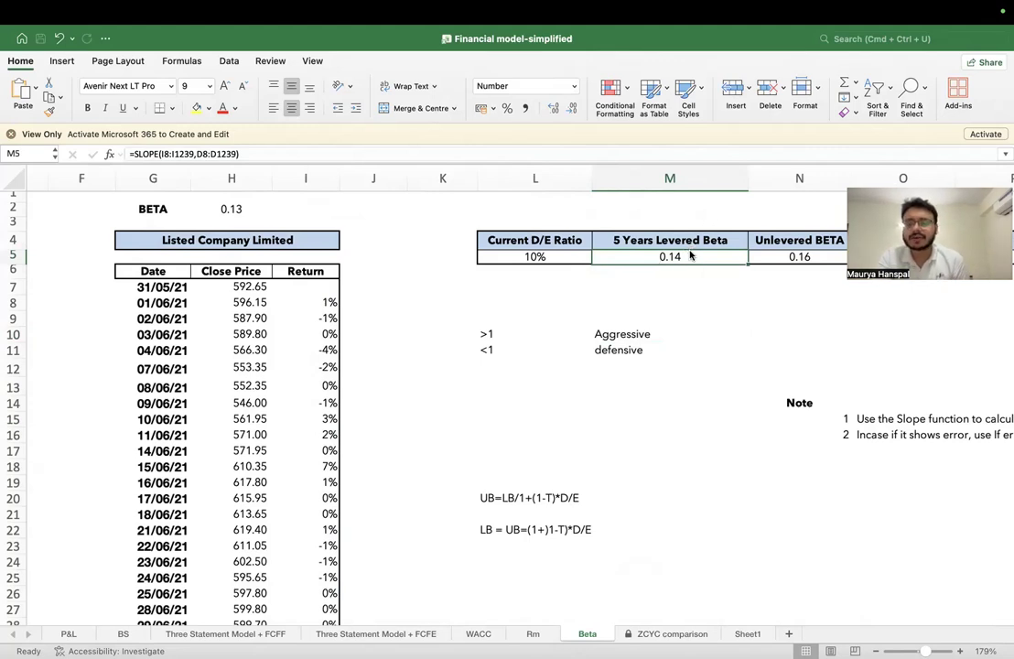
{"action": "left_click", "coordinate": [635, 291]}
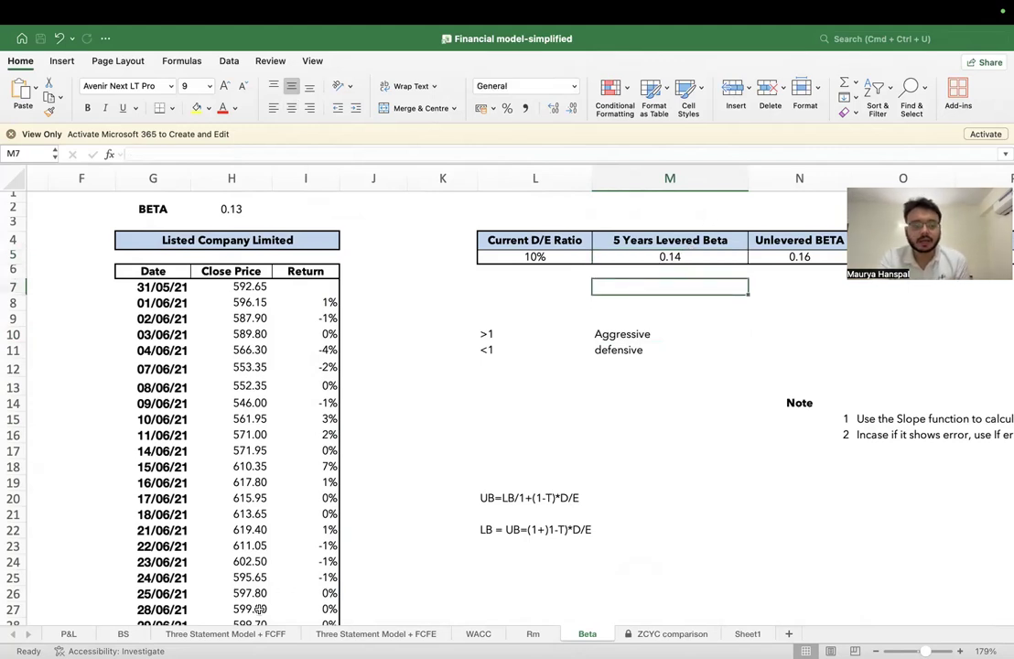
{"action": "left_click", "coordinate": [478, 633]}
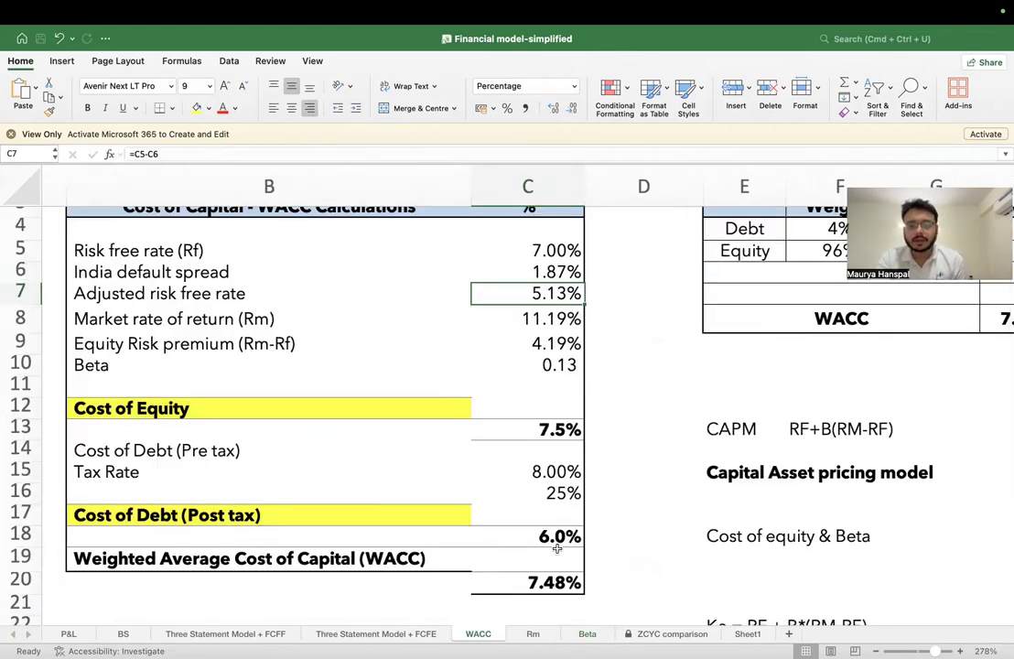
{"action": "left_click", "coordinate": [534, 633]}
{"action": "scroll", "coordinate": [597, 554], "scroll_direction": "right", "scroll_amount": 5}
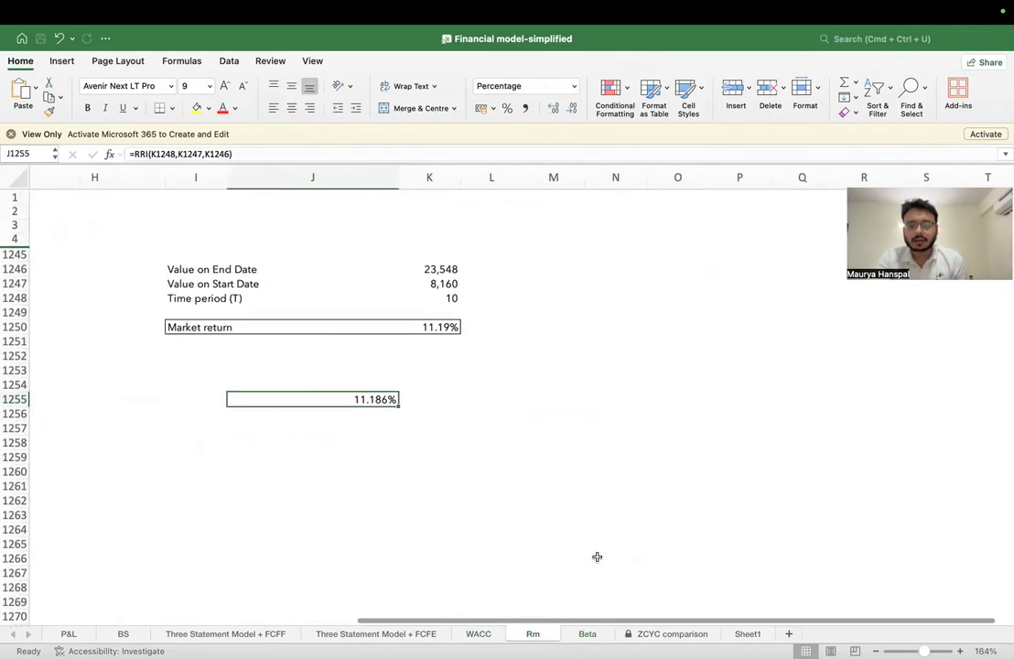
{"action": "left_click", "coordinate": [590, 634]}
{"action": "scroll", "coordinate": [621, 507], "scroll_direction": "right", "scroll_amount": 5}
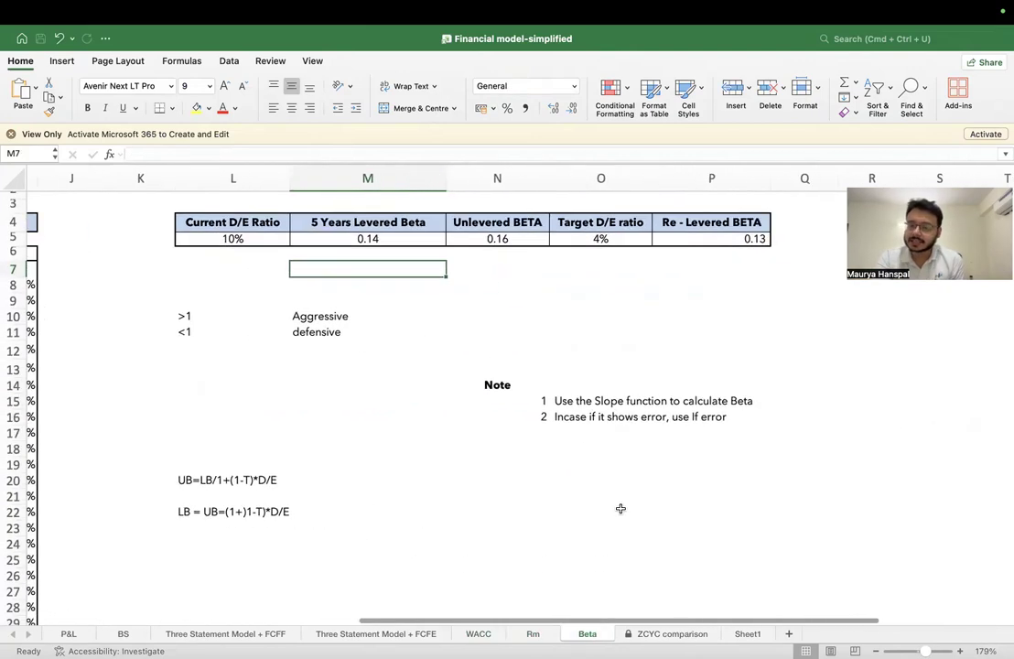
{"action": "scroll", "coordinate": [620, 508], "scroll_direction": "left", "scroll_amount": 3}
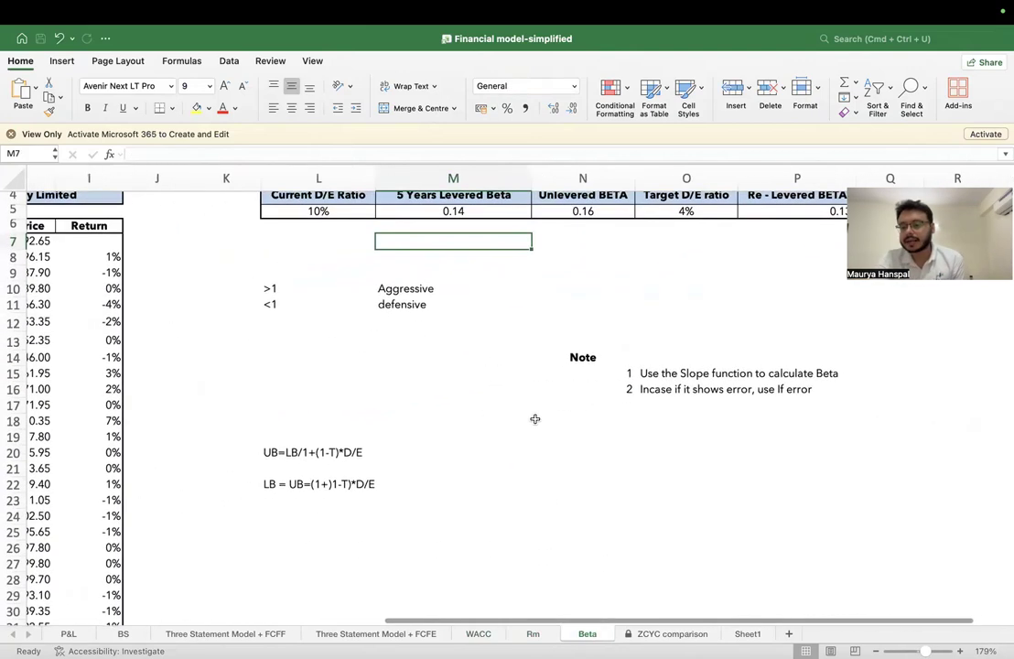
Step: Open the WACC sheet and review the default spread, equity risk premium and market rate of return rows
{"action": "left_click", "coordinate": [547, 634]}
{"action": "left_click", "coordinate": [470, 634]}
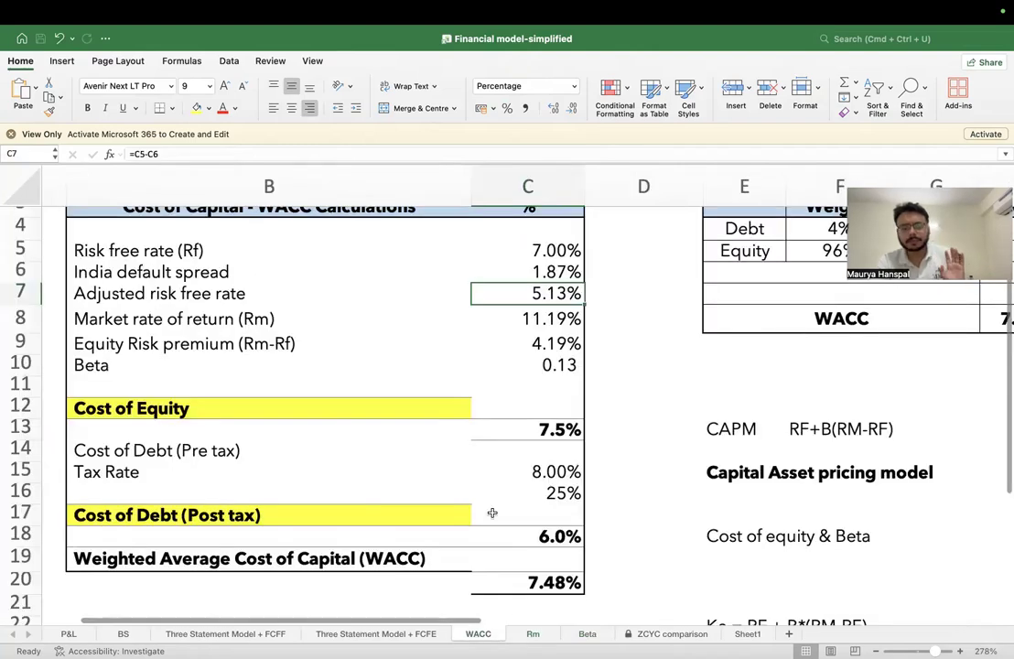
{"action": "scroll", "coordinate": [492, 513], "scroll_direction": "up", "scroll_amount": 3}
{"action": "scroll", "coordinate": [492, 513], "scroll_direction": "left", "scroll_amount": 1}
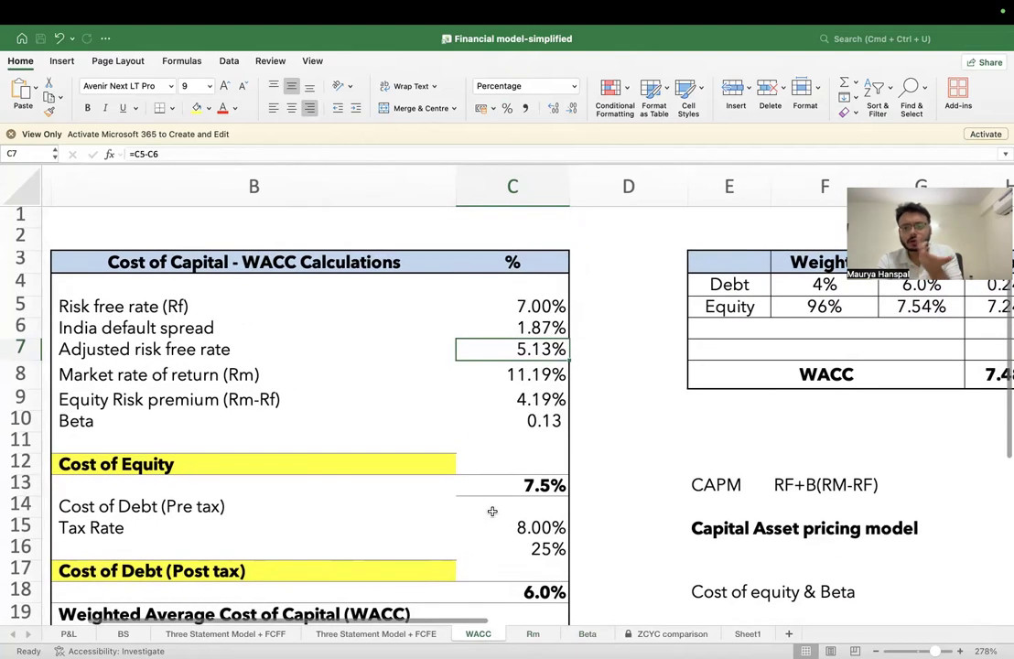
{"action": "left_click", "coordinate": [348, 322]}
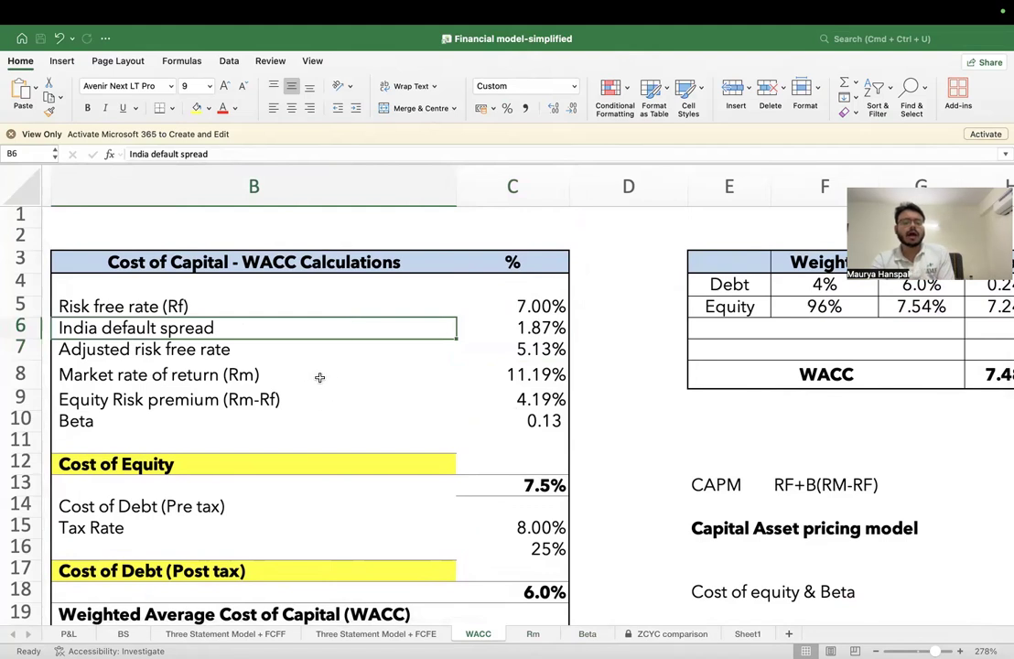
{"action": "left_click", "coordinate": [294, 394]}
{"action": "left_click", "coordinate": [337, 375]}
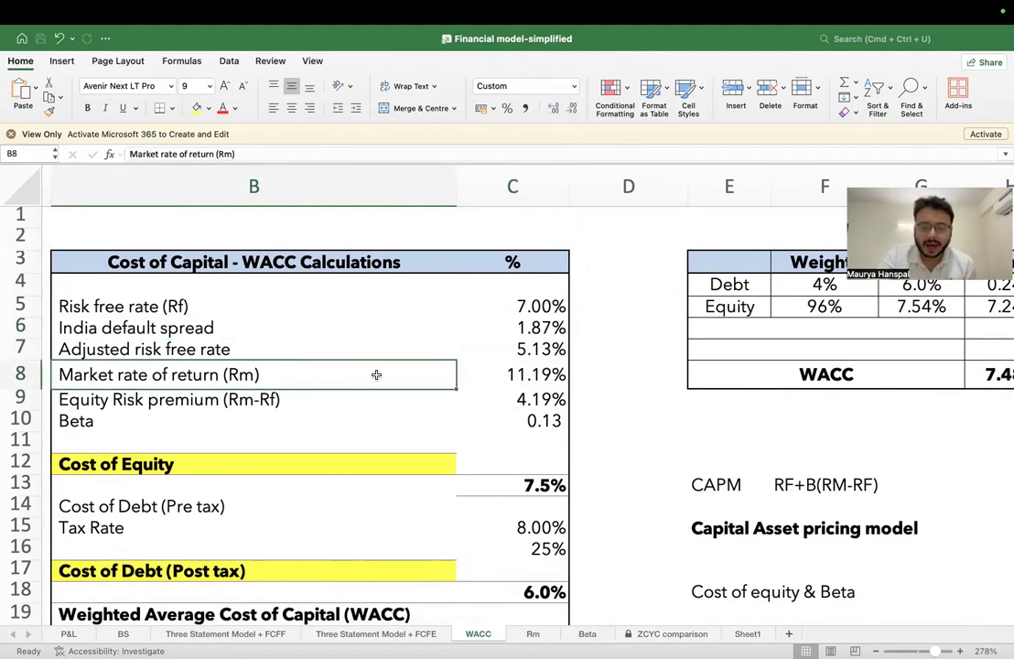
Step: Change the Equity Risk premium formula in C9 to =C8-C7, subtracting the adjusted risk free rate from the market return
{"action": "left_click", "coordinate": [528, 374]}
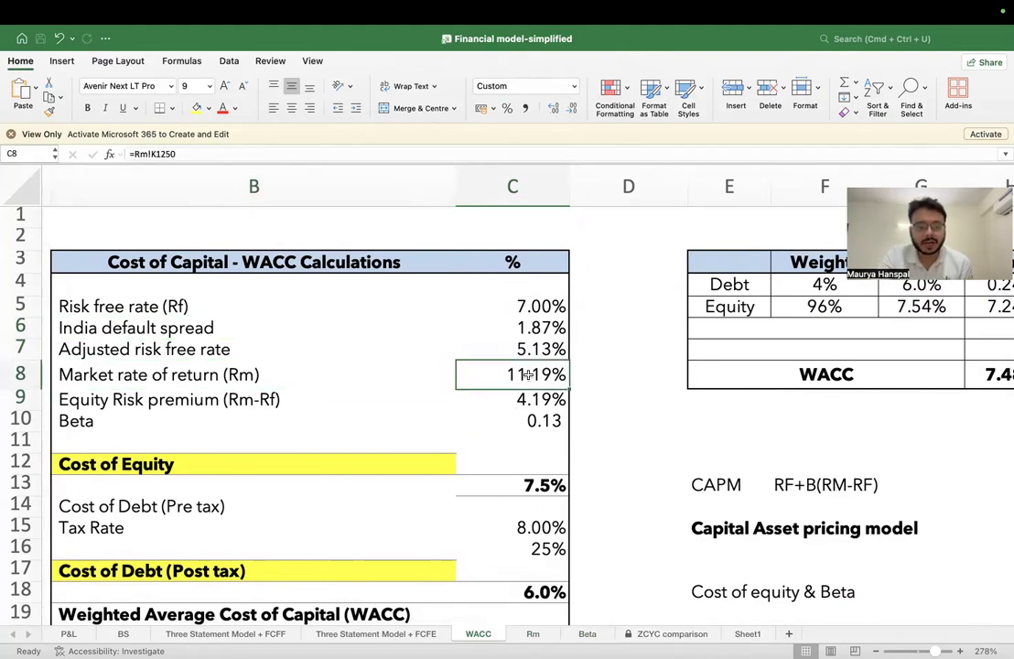
{"action": "key", "text": "Down"}
{"action": "type", "text": "=C8-C5"}
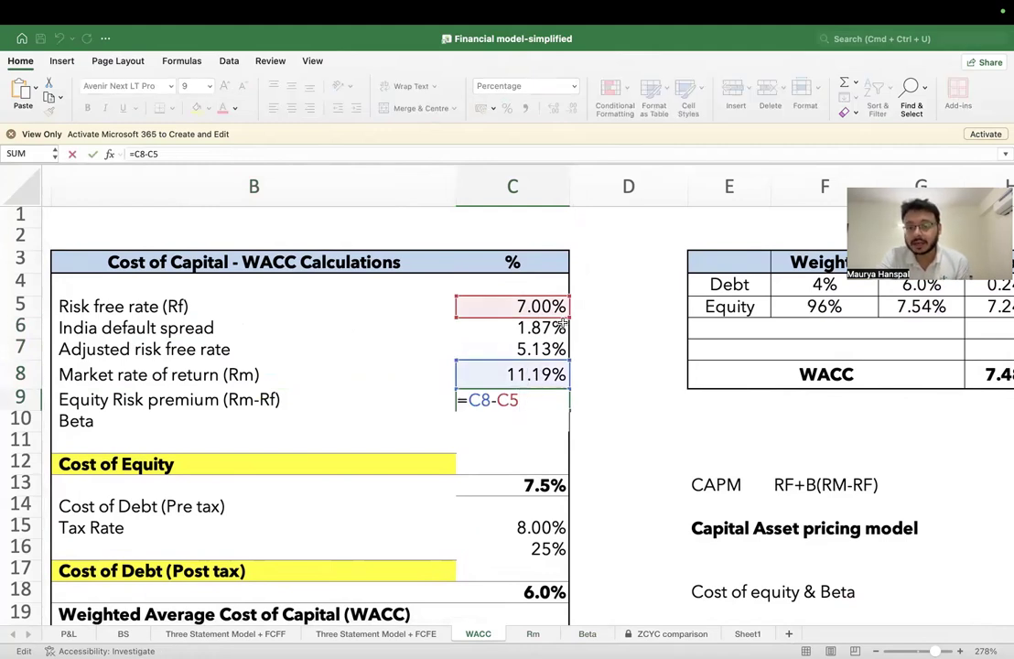
{"action": "left_click", "coordinate": [499, 329]}
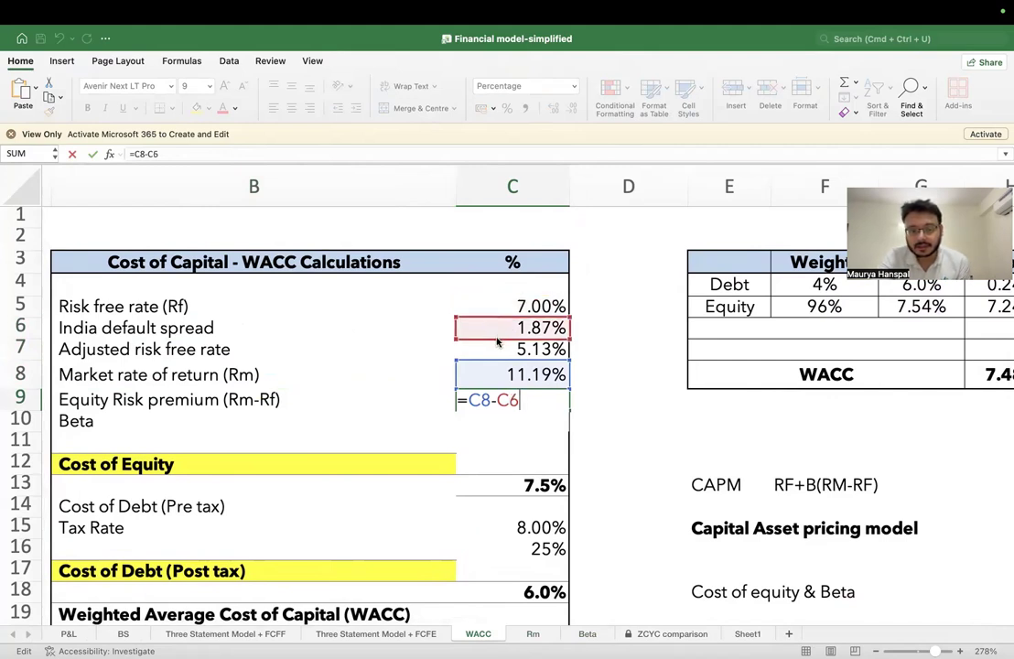
{"action": "left_click", "coordinate": [496, 346]}
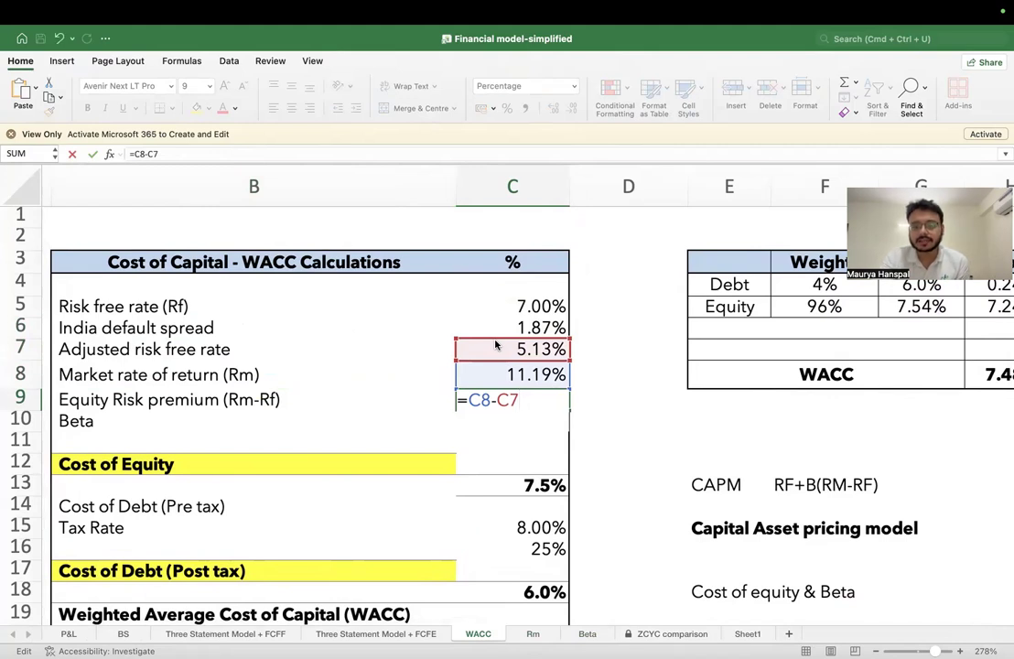
{"action": "key", "text": "Return"}
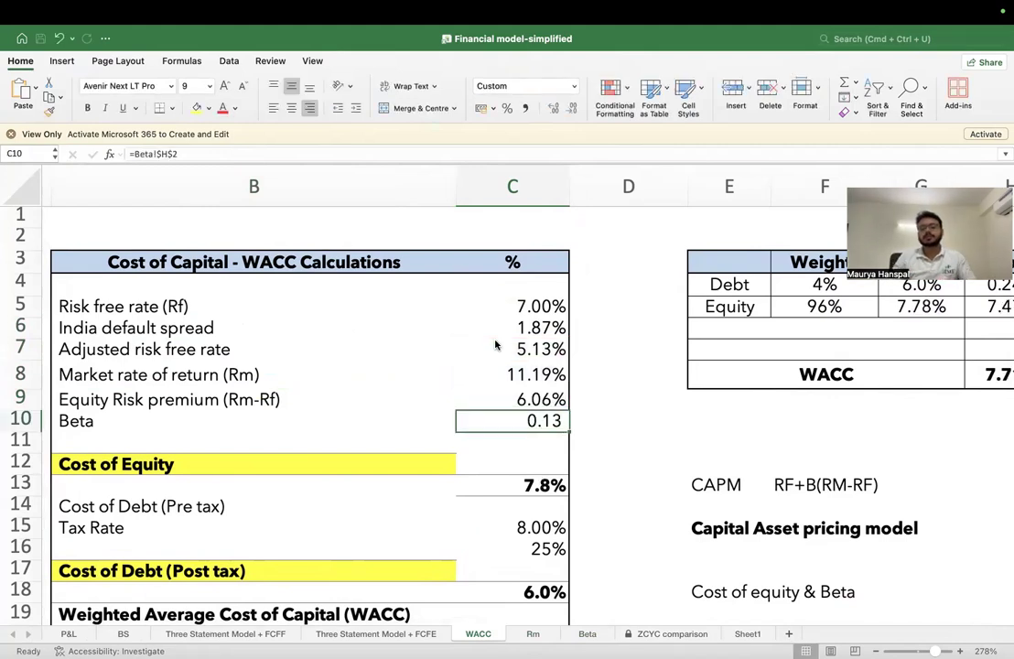
Step: Review the Cost of Equity formula in C13 along with its equity risk premium and beta inputs
{"action": "scroll", "coordinate": [540, 420], "scroll_direction": "down", "scroll_amount": 3}
{"action": "left_click", "coordinate": [545, 417]}
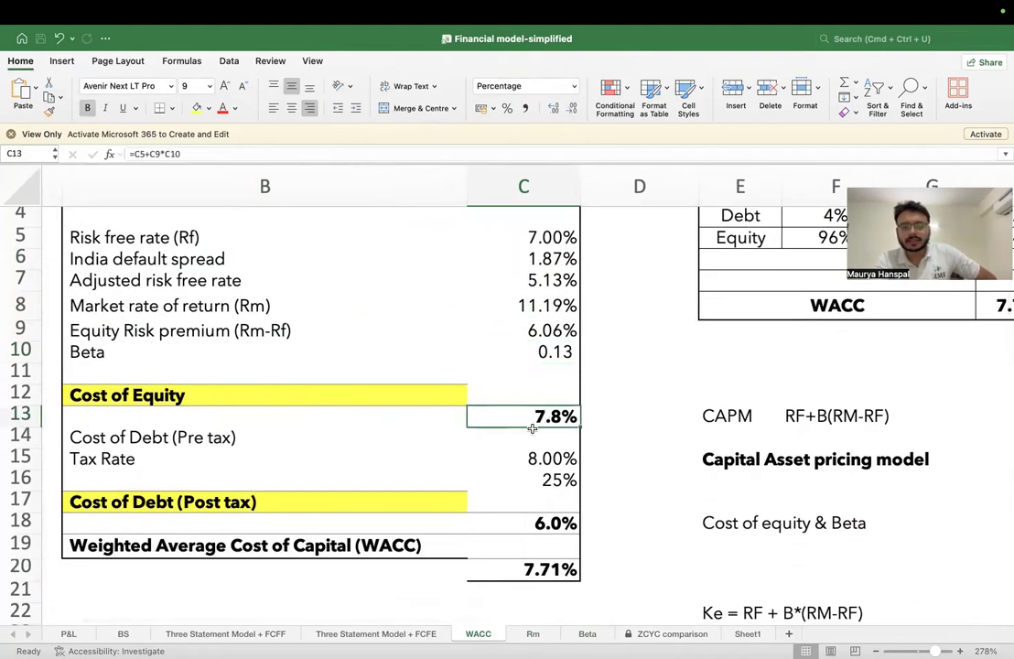
{"action": "left_click", "coordinate": [538, 331]}
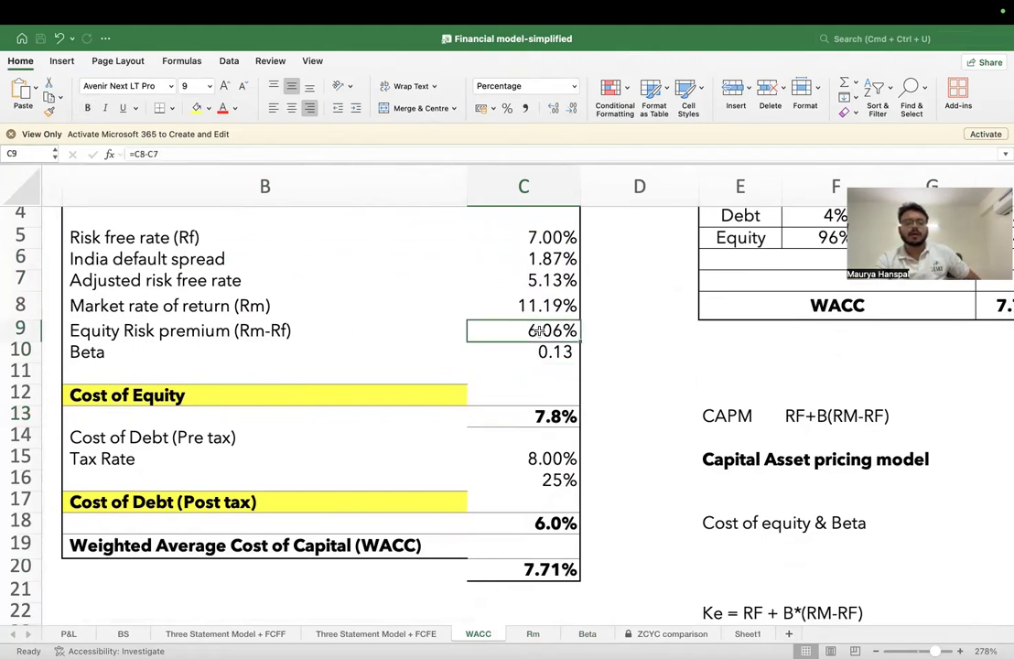
{"action": "left_click", "coordinate": [482, 350]}
{"action": "left_click", "coordinate": [550, 388]}
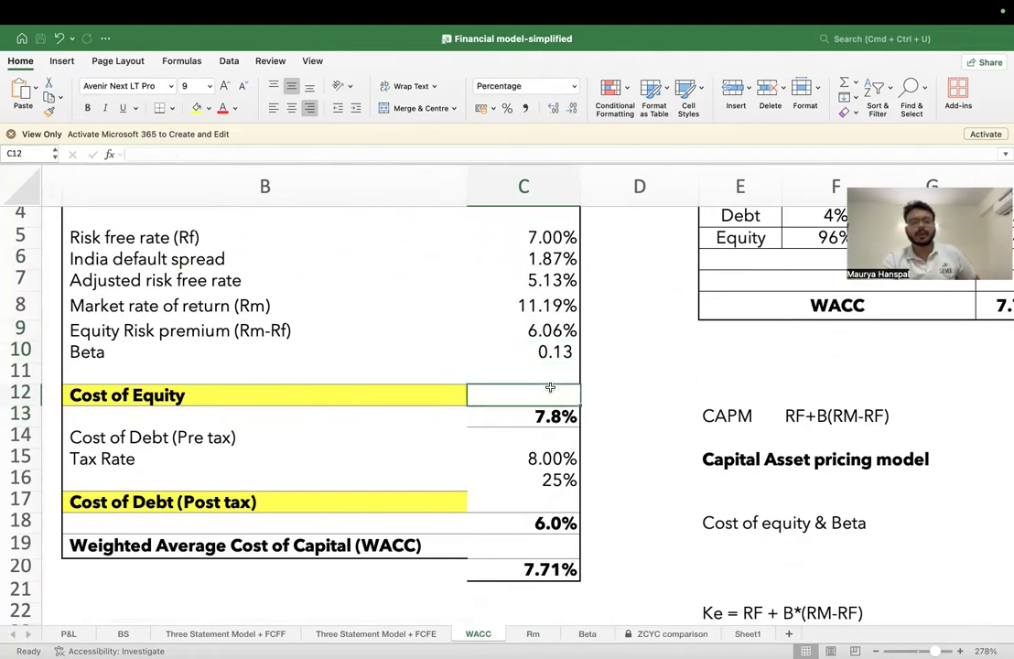
{"action": "scroll", "coordinate": [550, 388], "scroll_direction": "up", "scroll_amount": 2}
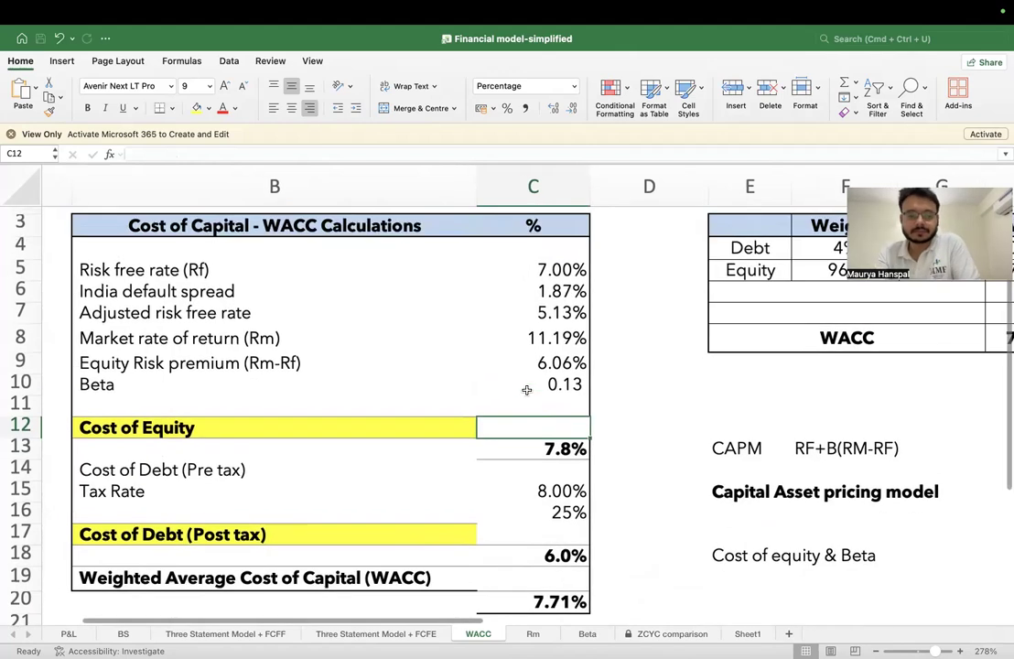
Step: Clear the old cost of equity formula from C13 and enter =C5+C10*C9 in C12 beside the Cost of Equity label
{"action": "left_click", "coordinate": [549, 449]}
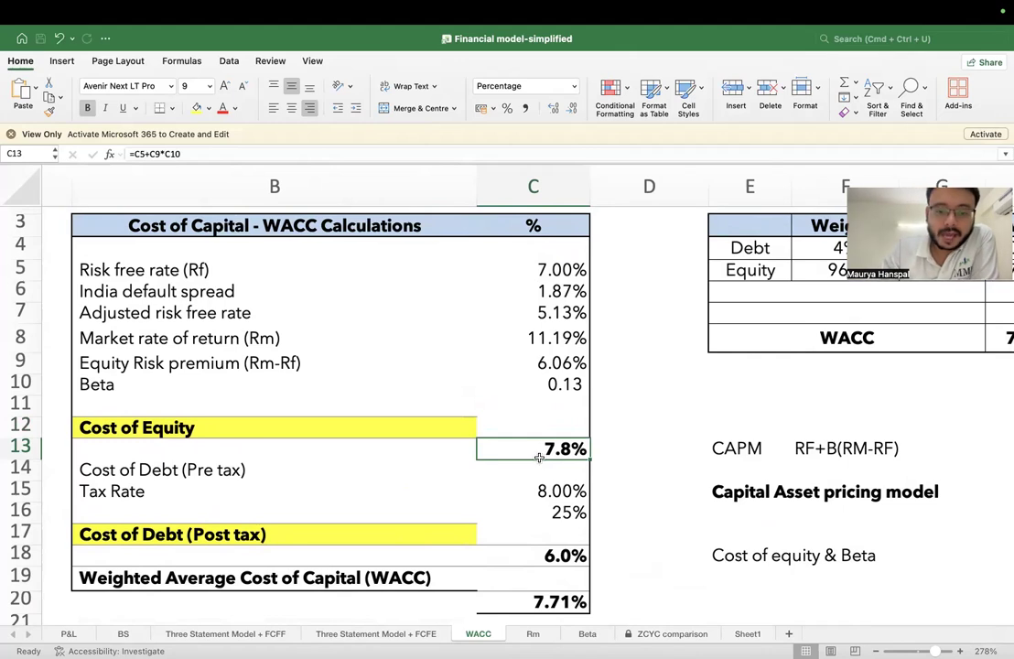
{"action": "key", "text": "Delete"}
{"action": "left_click", "coordinate": [559, 425]}
{"action": "type", "text": "="}
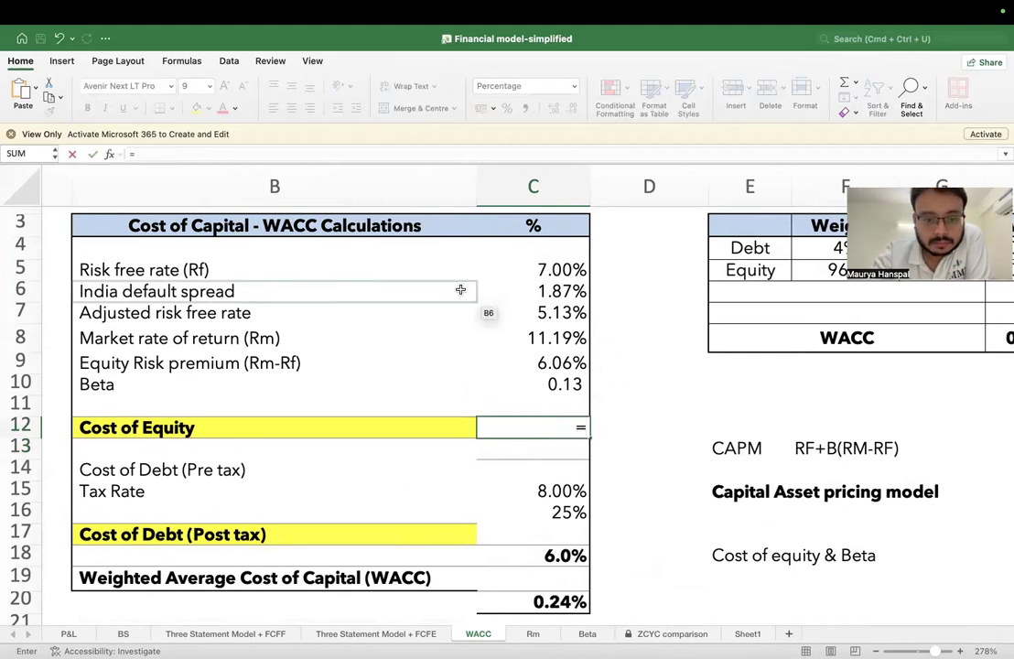
{"action": "left_click", "coordinate": [523, 268]}
{"action": "type", "text": "+"}
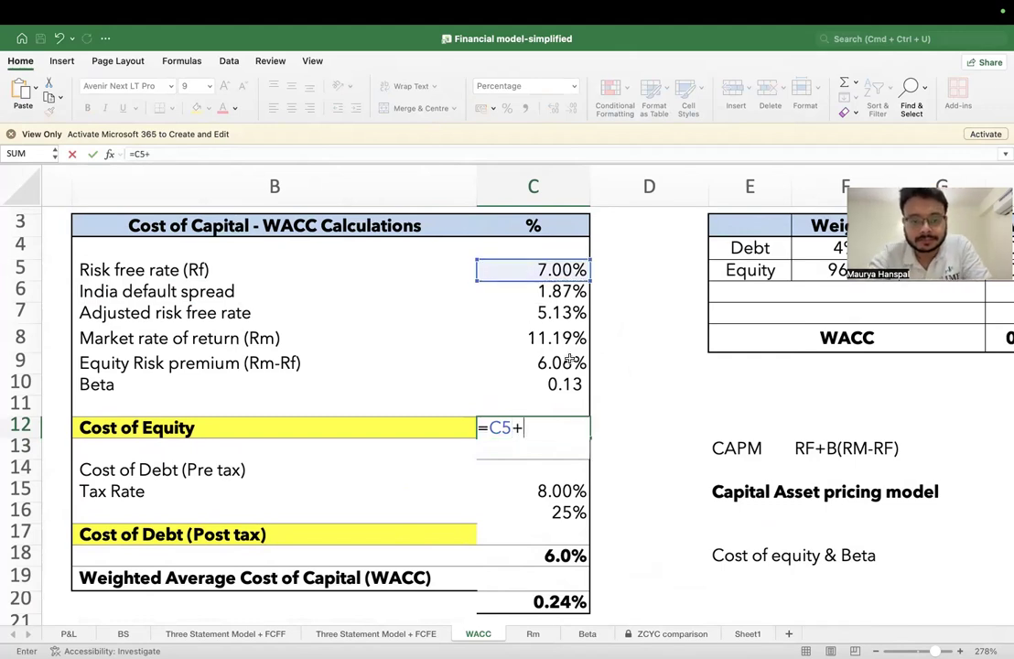
{"action": "left_click", "coordinate": [545, 385]}
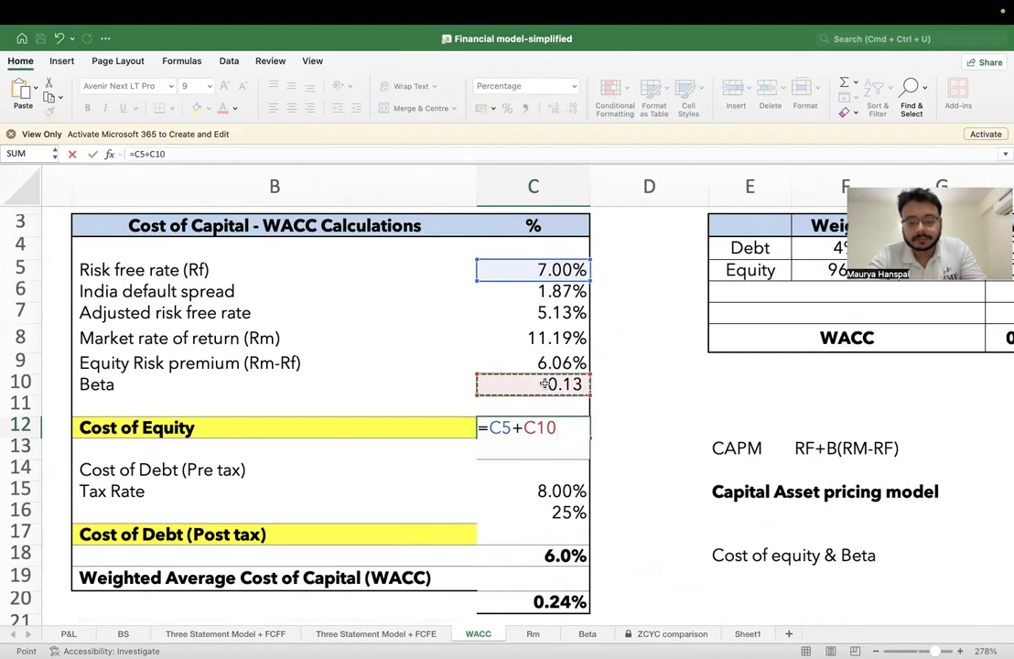
{"action": "type", "text": "*"}
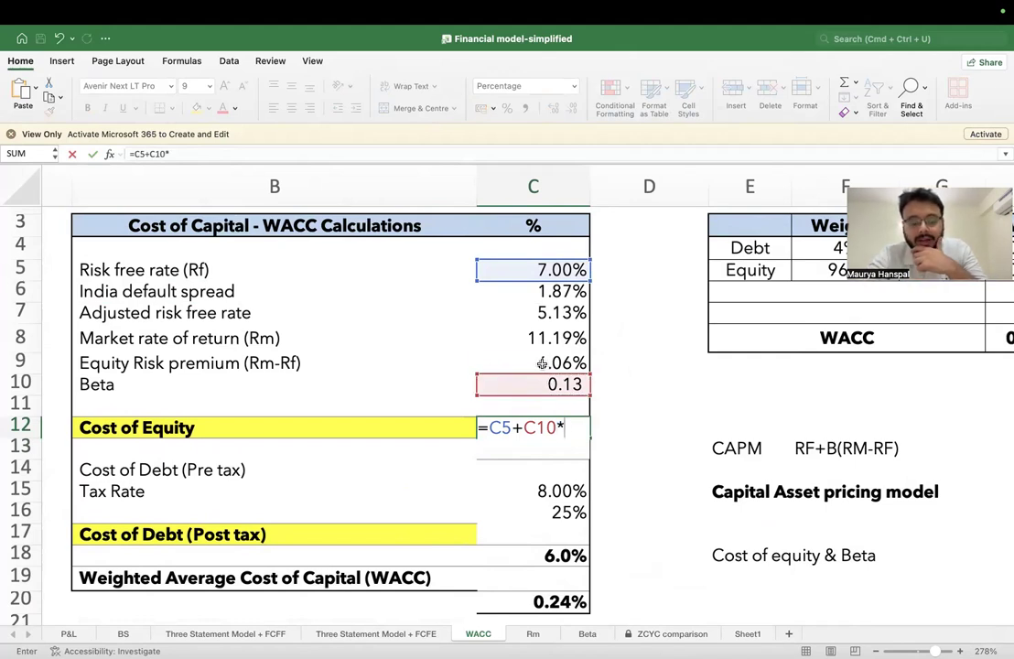
{"action": "left_click", "coordinate": [541, 363]}
{"action": "key", "text": "Return"}
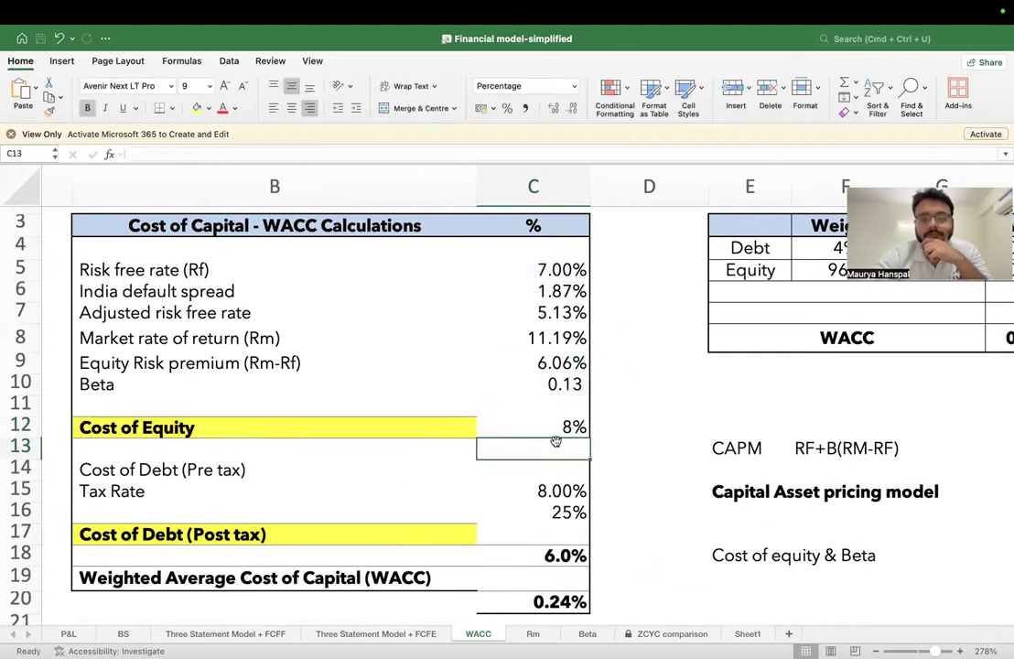
Step: Format the Cost of Equity percentage in C12 to show two decimal places
{"action": "left_click", "coordinate": [517, 428]}
{"action": "left_click", "coordinate": [551, 108]}
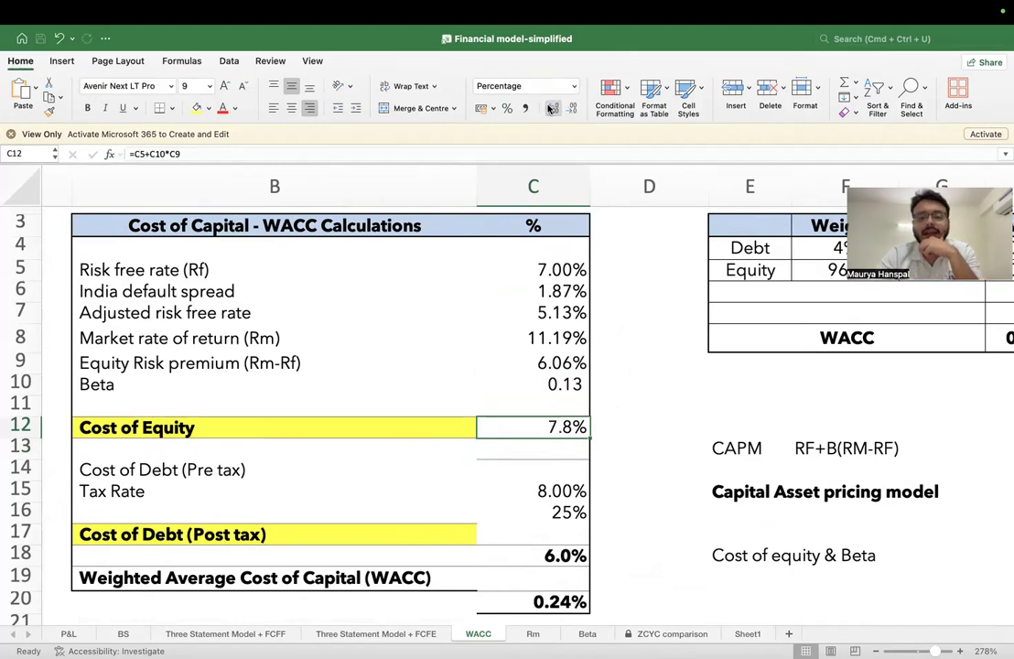
{"action": "left_click", "coordinate": [552, 108]}
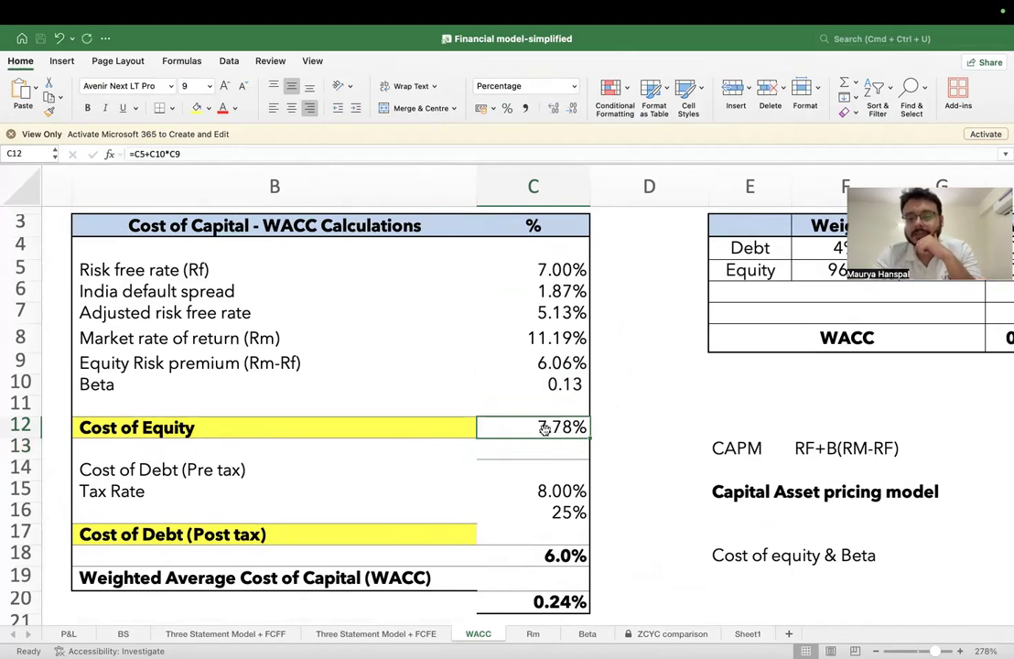
Step: Check the pre-tax cost of debt and tax rate inputs, and move the post-tax cost of debt formula from C18 to C17
{"action": "scroll", "coordinate": [501, 447], "scroll_direction": "down", "scroll_amount": 3}
{"action": "scroll", "coordinate": [500, 447], "scroll_direction": "down", "scroll_amount": 1}
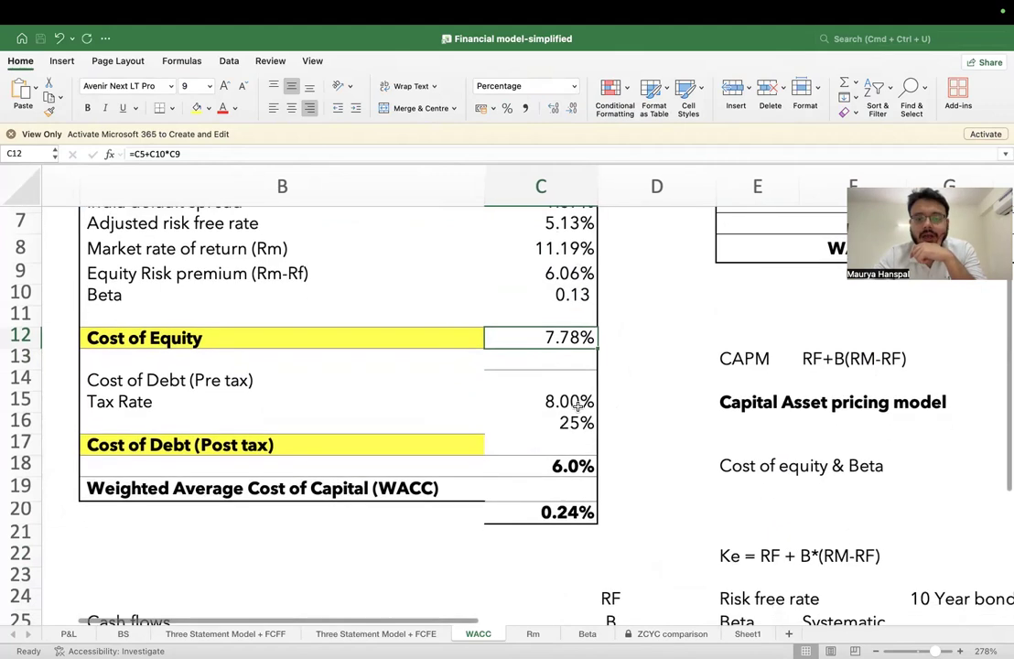
{"action": "left_click", "coordinate": [556, 404]}
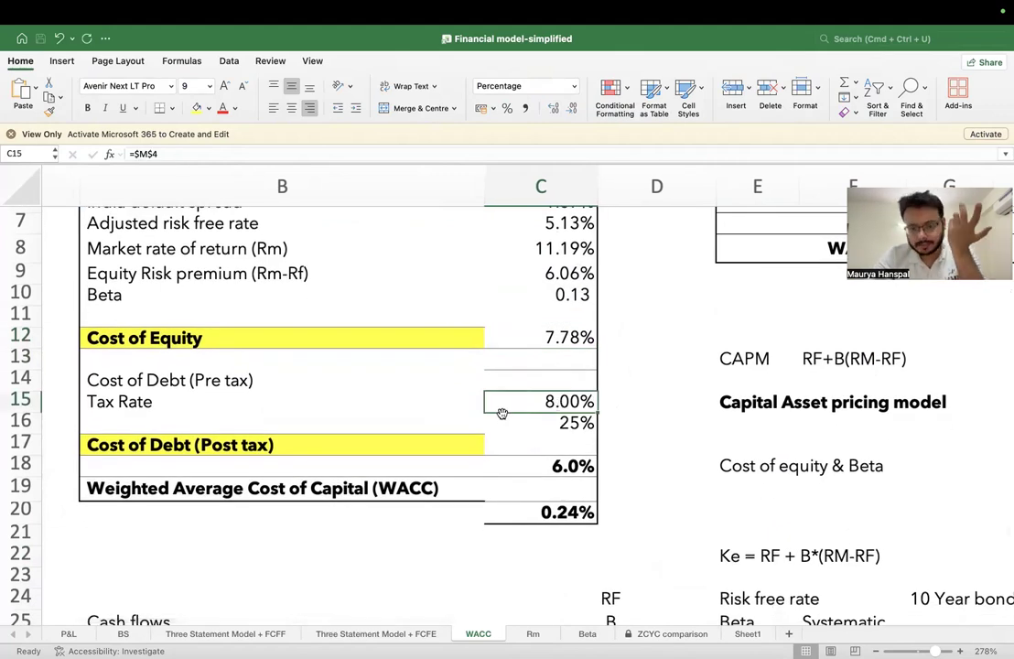
{"action": "left_click", "coordinate": [549, 423]}
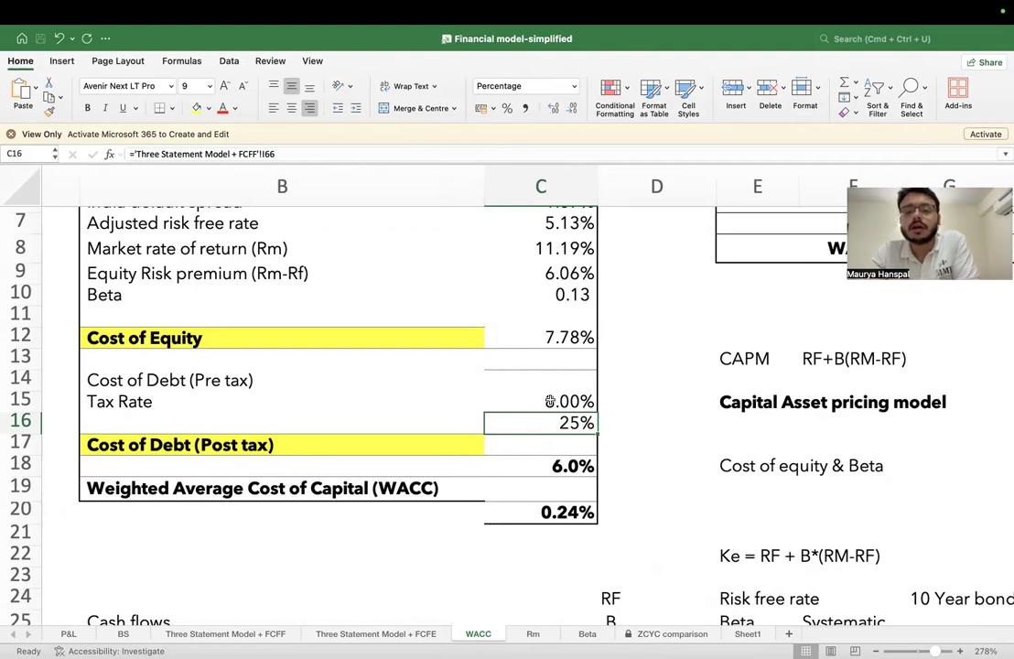
{"action": "left_click", "coordinate": [495, 400]}
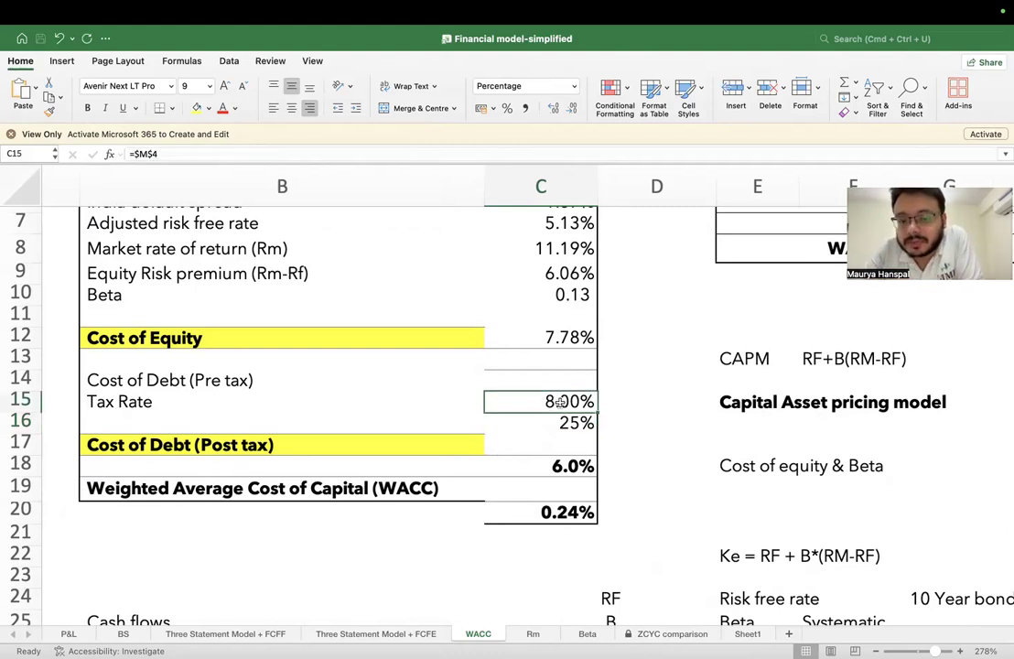
{"action": "left_click", "coordinate": [548, 424]}
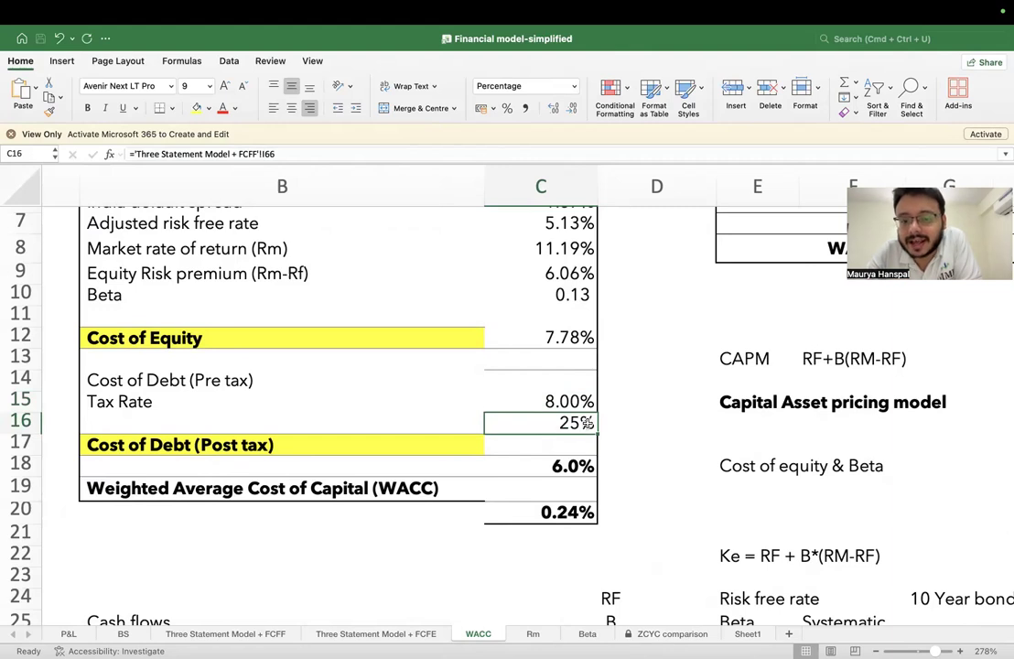
{"action": "left_click", "coordinate": [557, 461]}
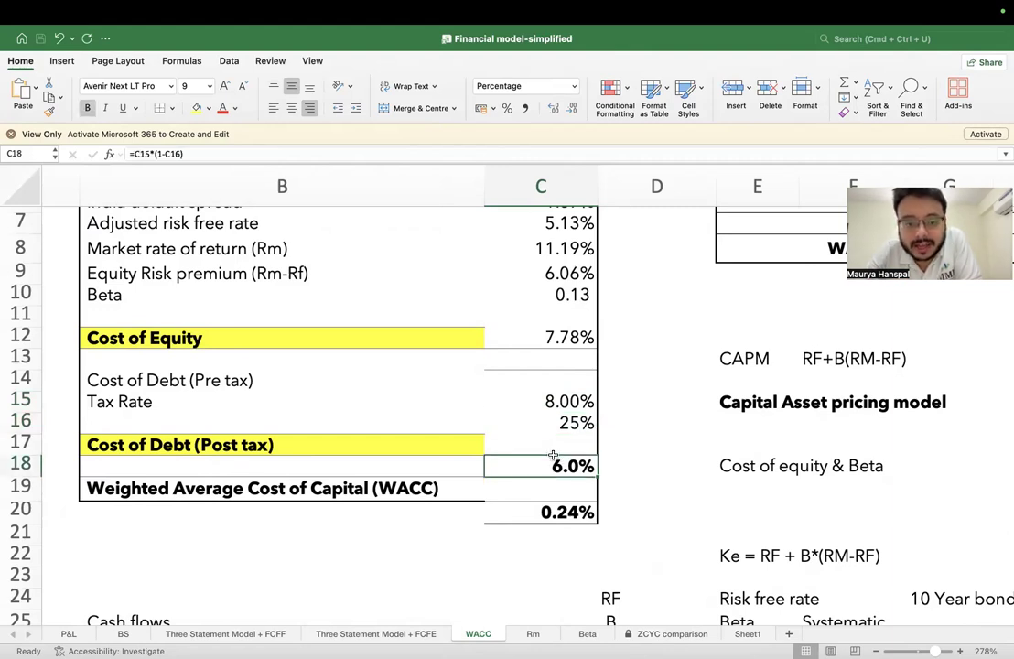
{"action": "left_click_drag", "start_coordinate": [545, 459], "coordinate": [541, 453]}
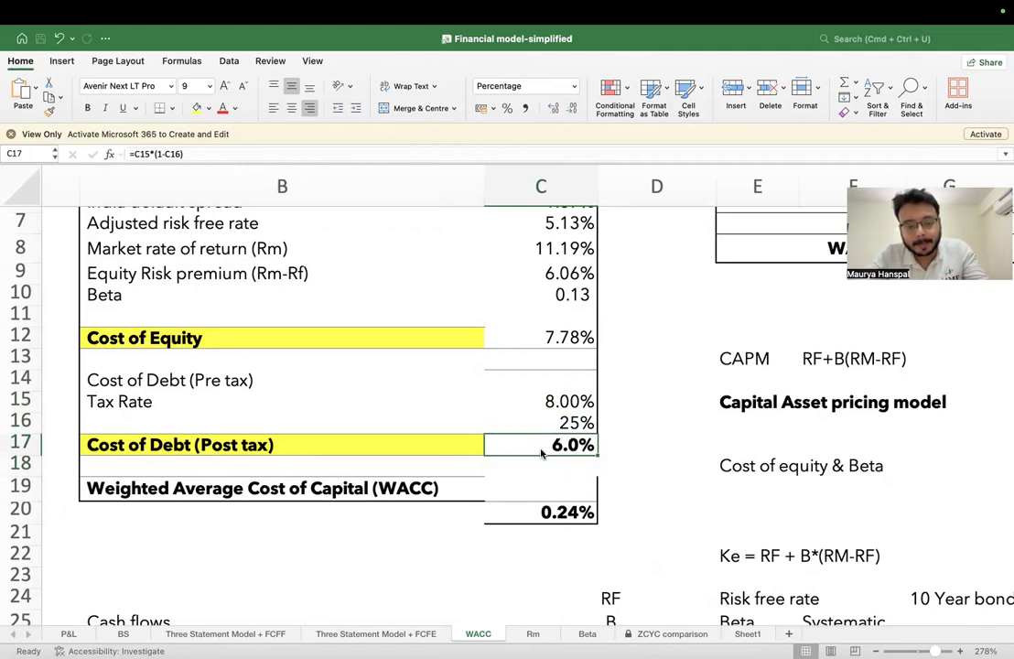
{"action": "double_click", "coordinate": [543, 441]}
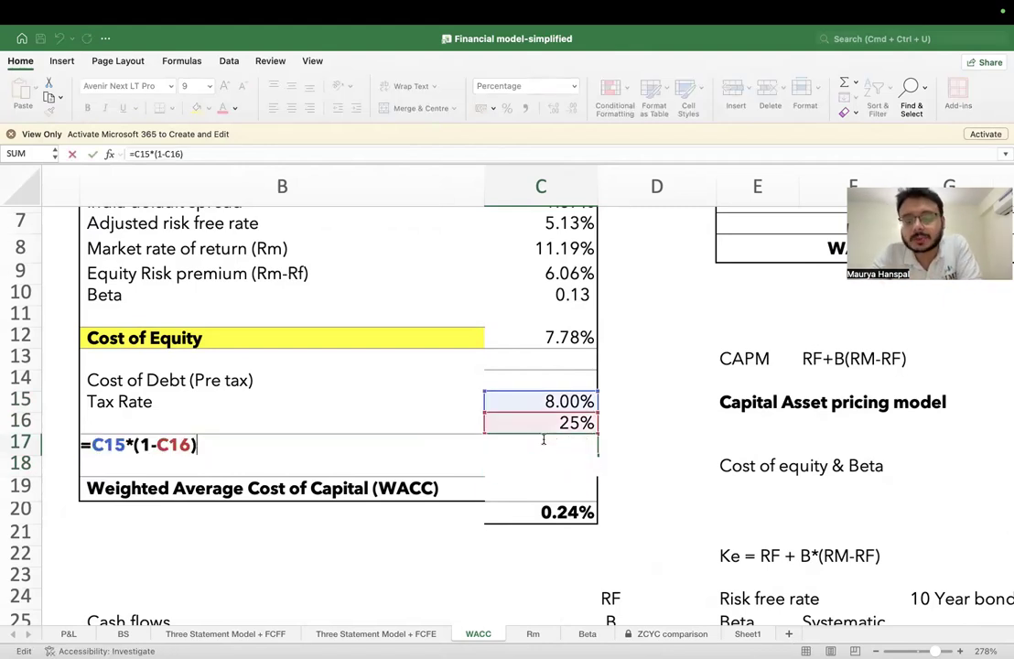
{"action": "key", "text": "Return"}
Step: Delete the WACC link =H8 from C20, below the Weighted Average Cost of Capital row
{"action": "left_click", "coordinate": [554, 508]}
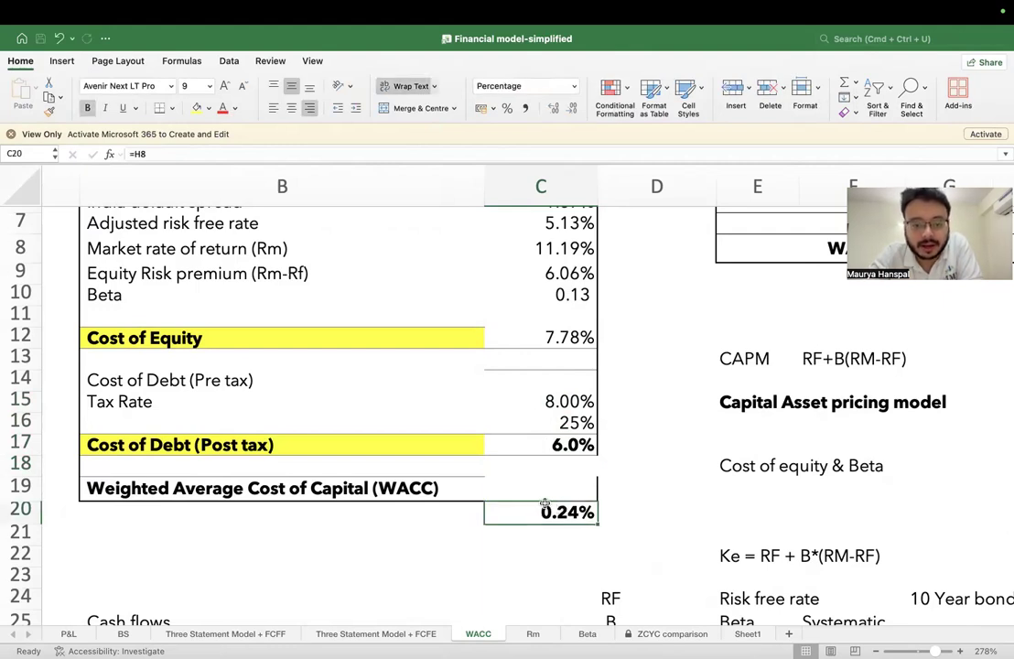
{"action": "scroll", "coordinate": [546, 501], "scroll_direction": "right", "scroll_amount": 3}
{"action": "scroll", "coordinate": [544, 498], "scroll_direction": "left", "scroll_amount": 2}
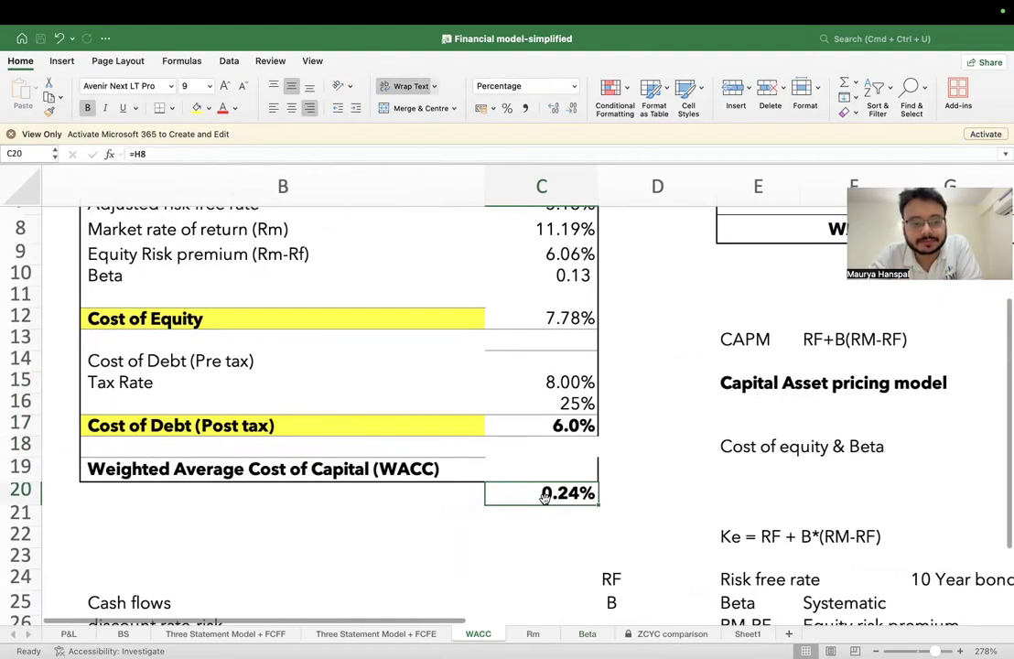
{"action": "key", "text": "Delete"}
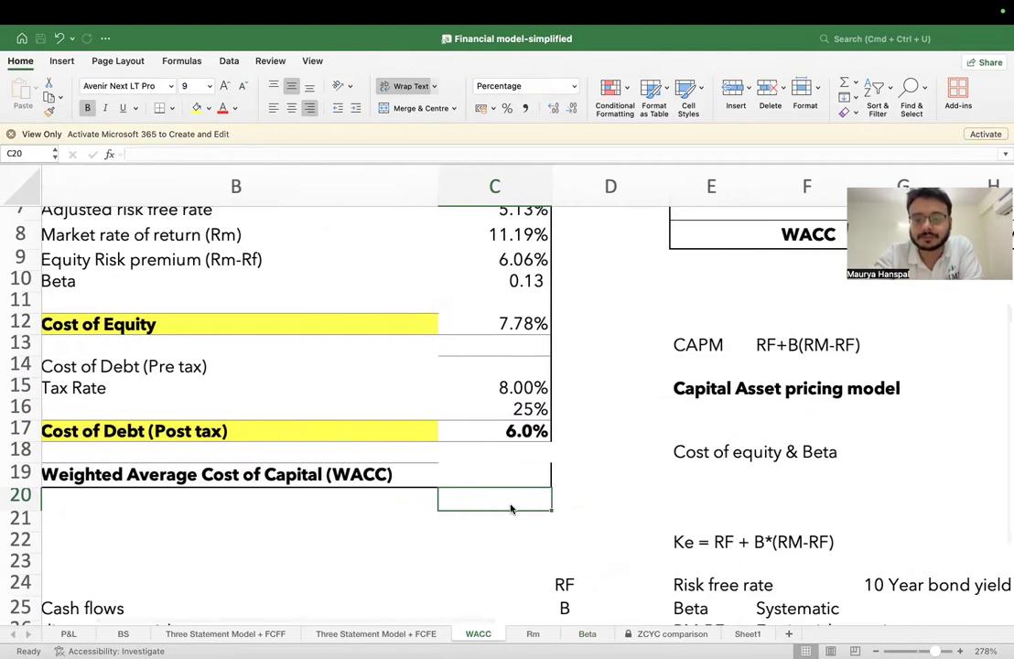
Step: Review the debt and equity weights and cost table, including the WACC total formula in H8
{"action": "scroll", "coordinate": [514, 502], "scroll_direction": "right", "scroll_amount": 3}
{"action": "scroll", "coordinate": [512, 505], "scroll_direction": "up", "scroll_amount": 3}
{"action": "scroll", "coordinate": [511, 508], "scroll_direction": "left", "scroll_amount": 2}
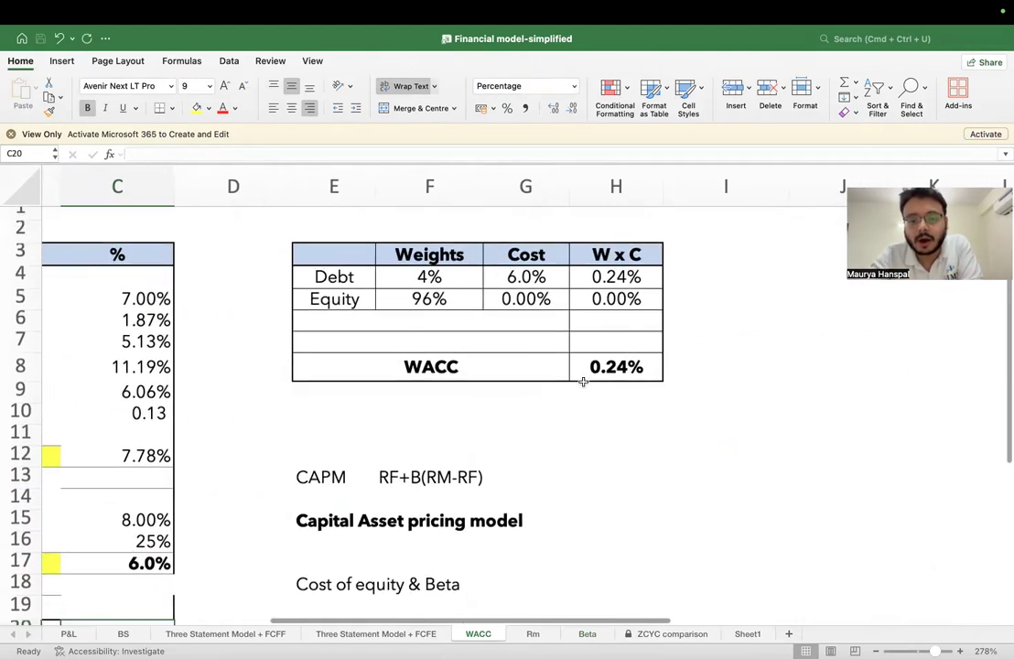
{"action": "left_click", "coordinate": [599, 374]}
{"action": "scroll", "coordinate": [599, 374], "scroll_direction": "left", "scroll_amount": 4}
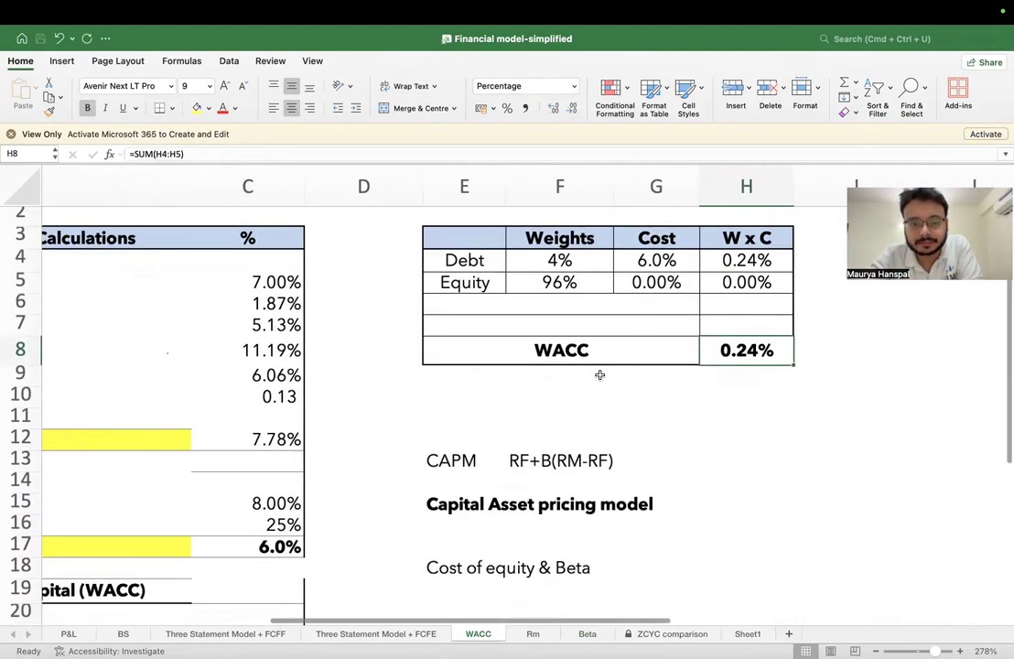
{"action": "scroll", "coordinate": [549, 393], "scroll_direction": "right", "scroll_amount": 1}
{"action": "left_click", "coordinate": [469, 439]}
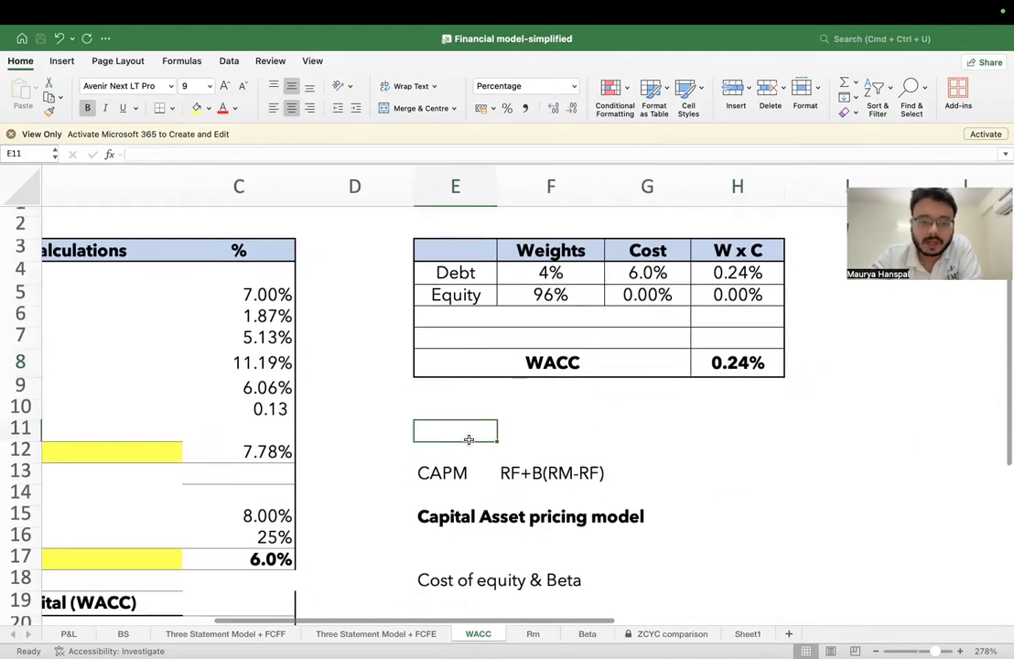
{"action": "scroll", "coordinate": [645, 423], "scroll_direction": "right", "scroll_amount": 3}
{"action": "scroll", "coordinate": [641, 425], "scroll_direction": "right", "scroll_amount": 1}
{"action": "left_click", "coordinate": [703, 419]}
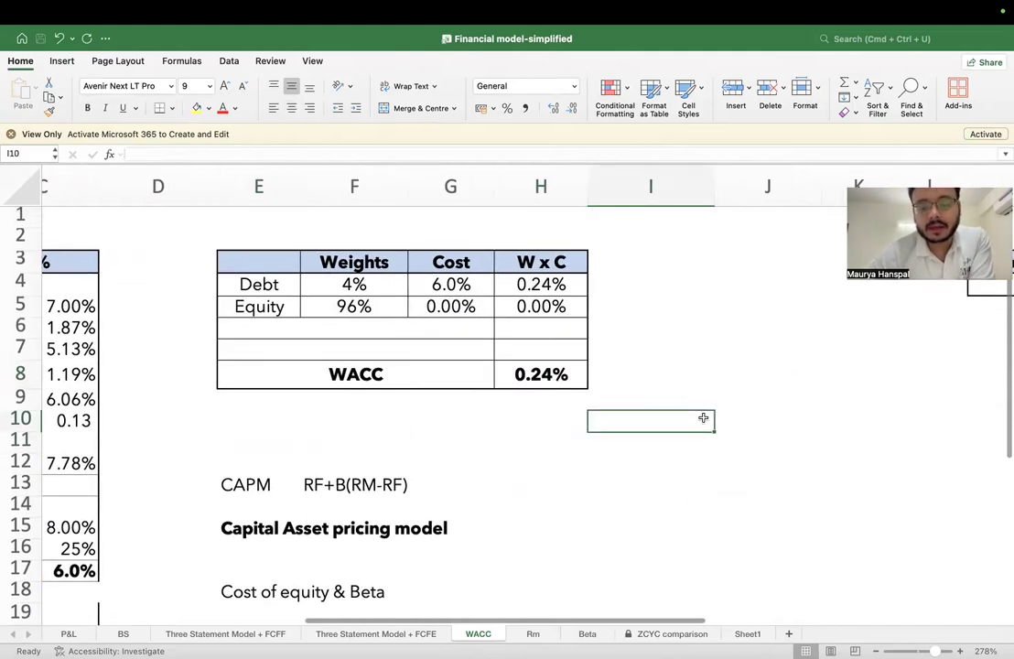
Step: Write the WACC formula as the text KE*WE + KD*WD*(1-T) in J10, beside the weights table
{"action": "mouse_move", "coordinate": [716, 641]}
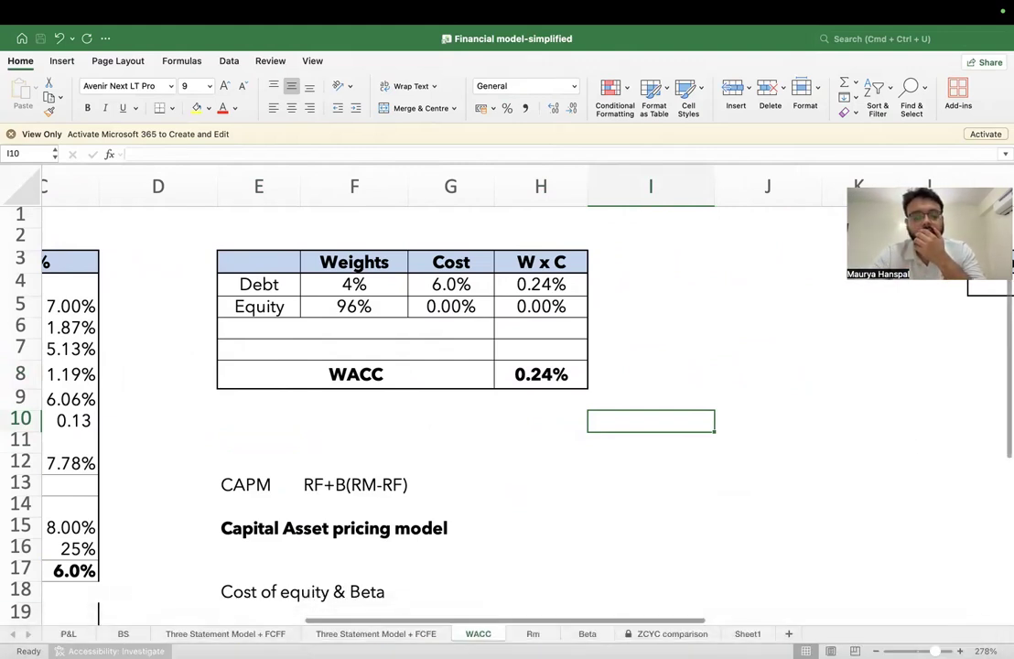
{"action": "scroll", "coordinate": [581, 376], "scroll_direction": "right", "scroll_amount": 5}
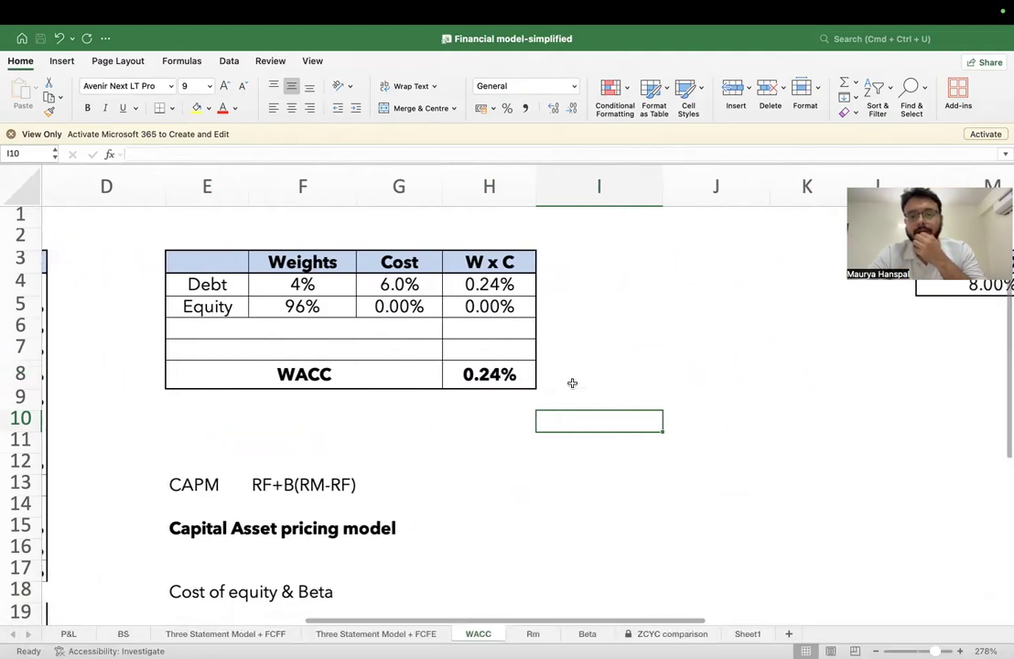
{"action": "key", "text": "Up"}
{"action": "key", "text": "Up"}
{"action": "key", "text": "Up"}
{"action": "left_click", "coordinate": [581, 429]}
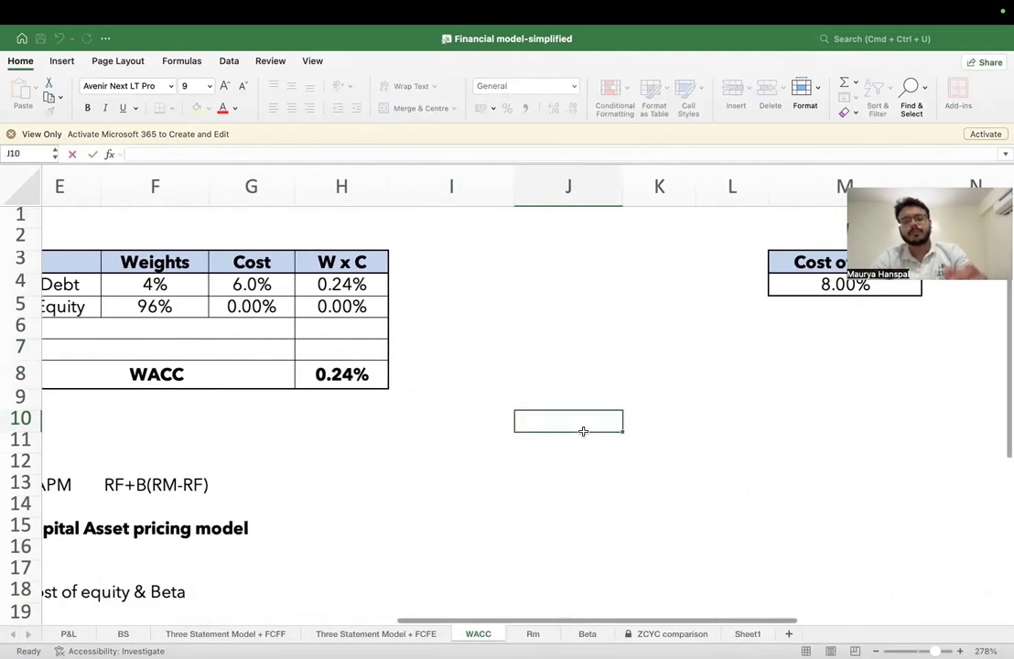
{"action": "type", "text": "KE"}
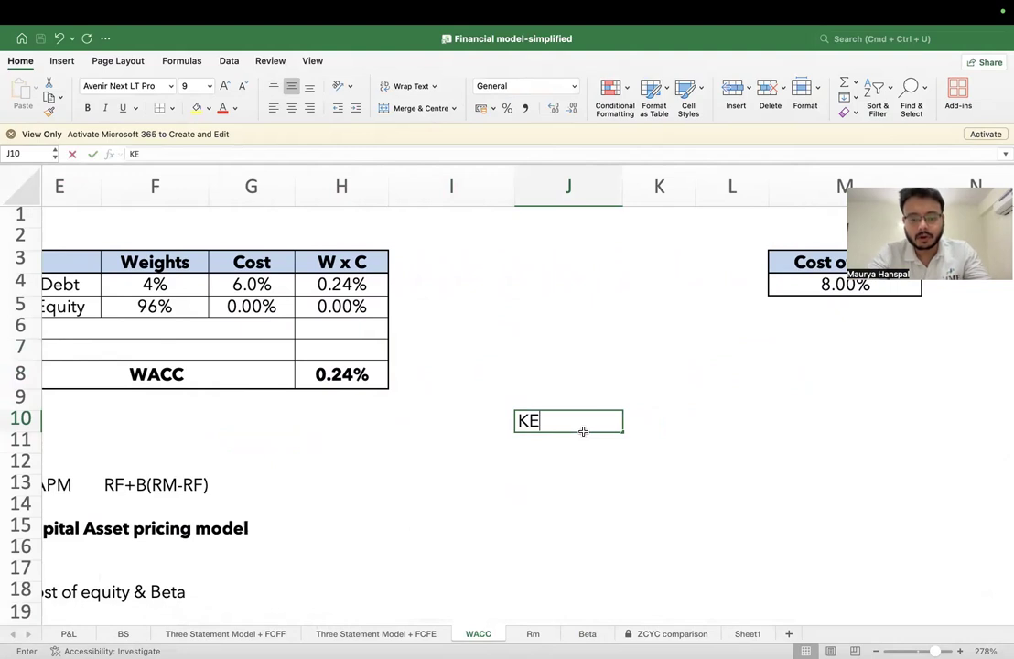
{"action": "type", "text": "*WE + KD"}
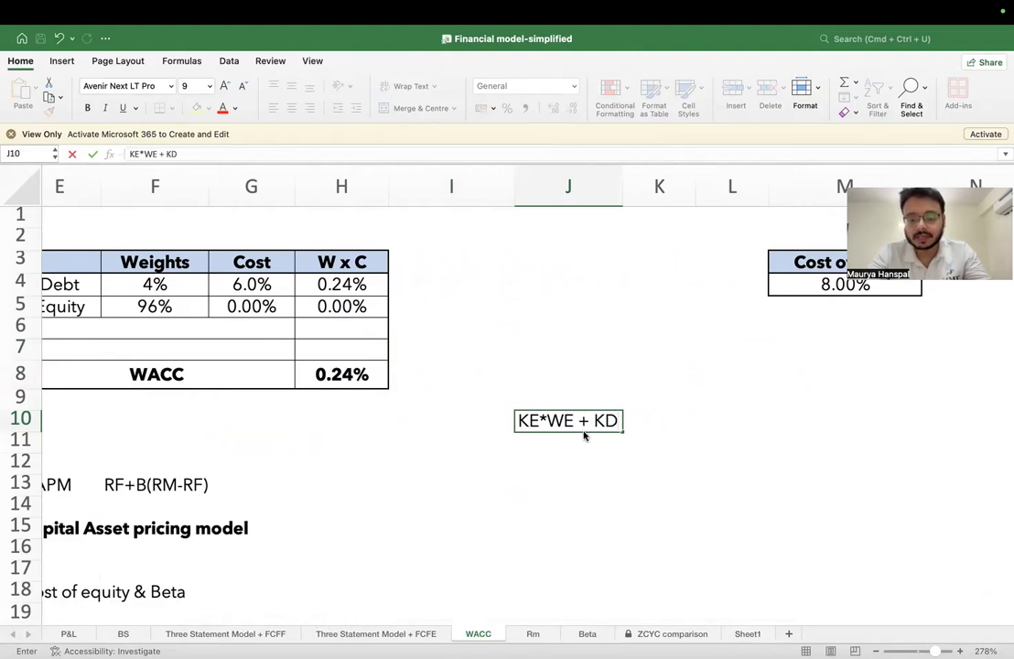
{"action": "type", "text": "*"}
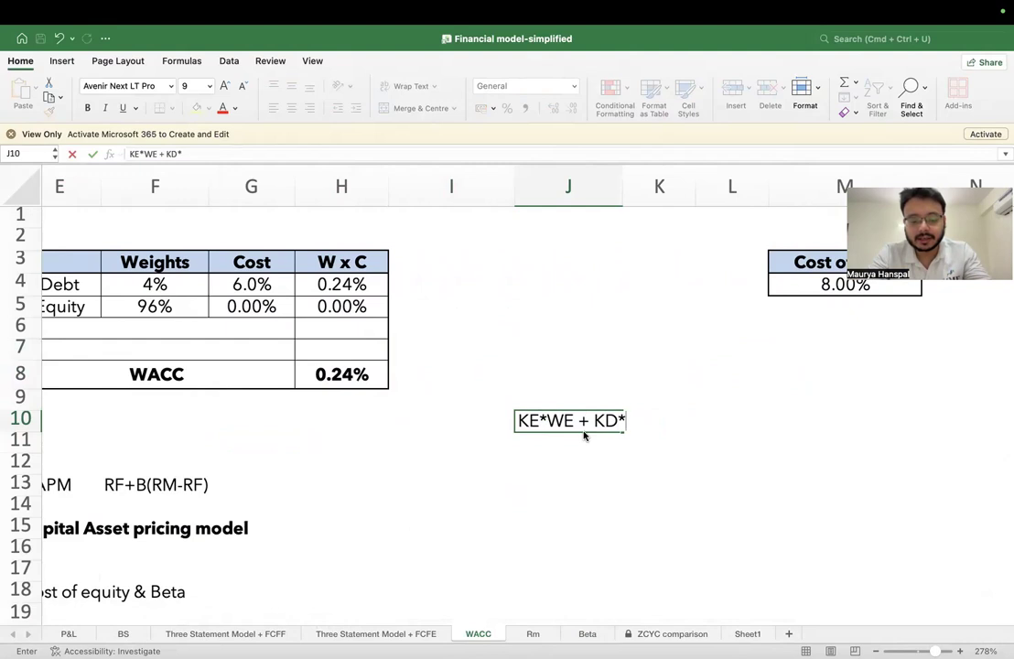
{"action": "type", "text": "WD"}
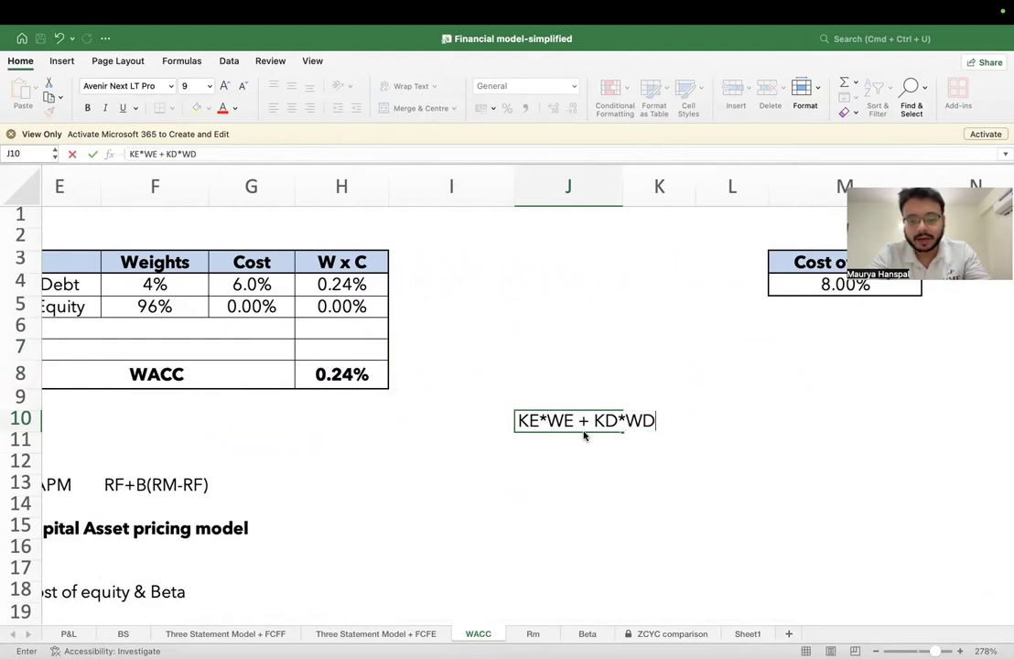
{"action": "type", "text": "*"}
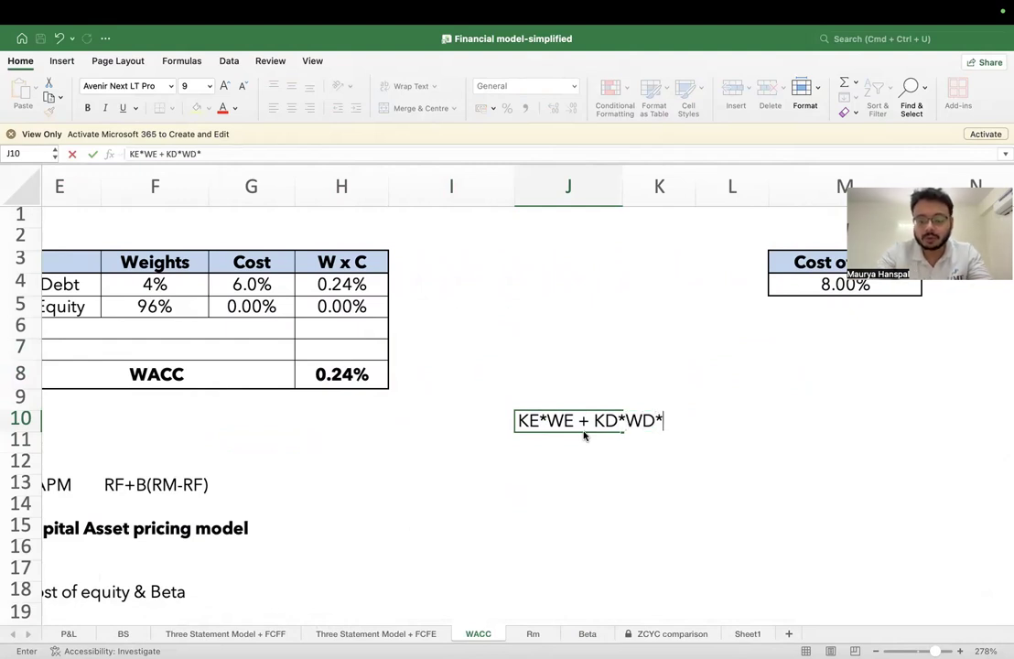
{"action": "type", "text": "(1-T"}
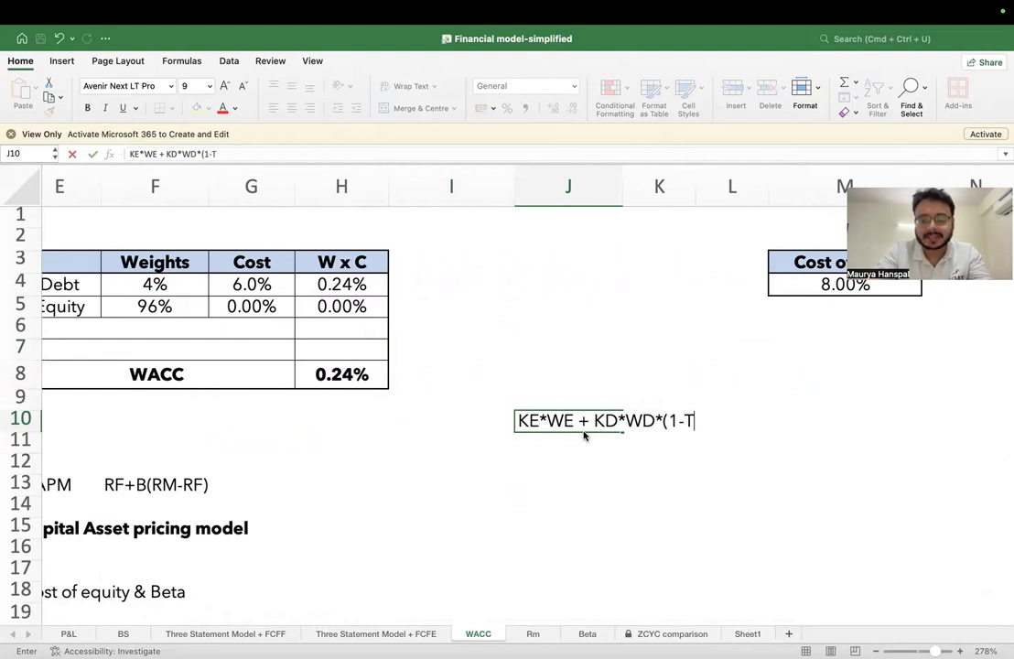
{"action": "type", "text": ")"}
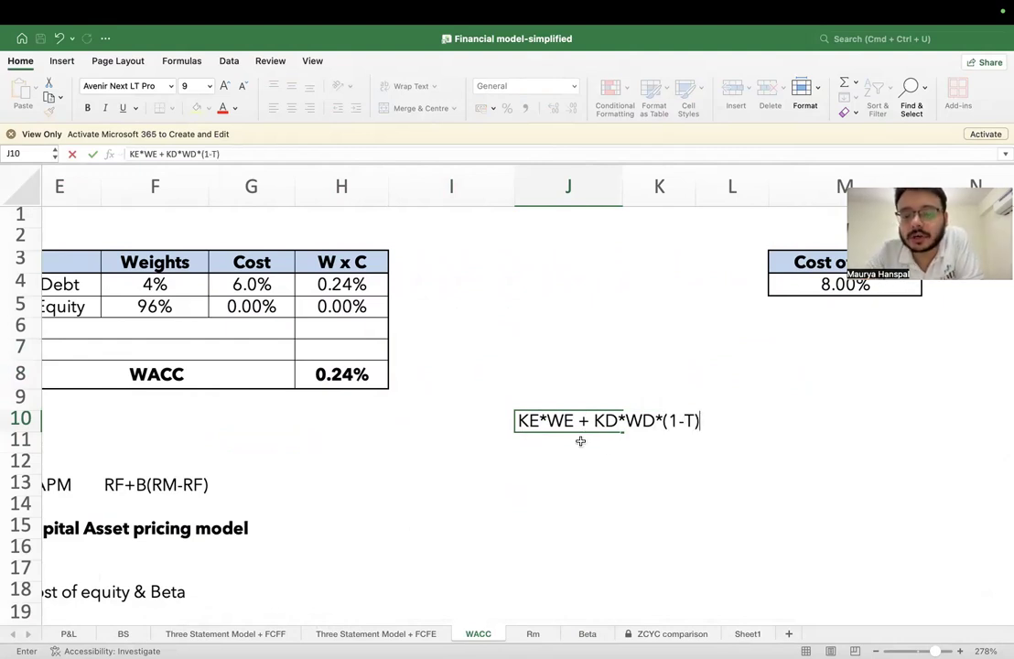
{"action": "scroll", "coordinate": [604, 447], "scroll_direction": "left", "scroll_amount": 3}
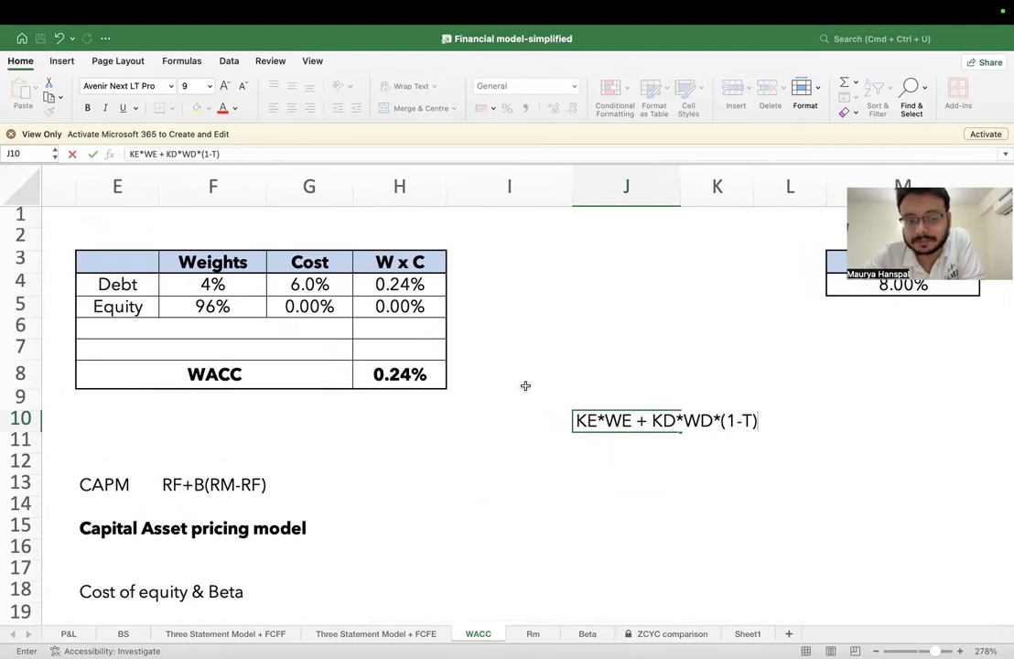
{"action": "scroll", "coordinate": [496, 384], "scroll_direction": "left", "scroll_amount": 2}
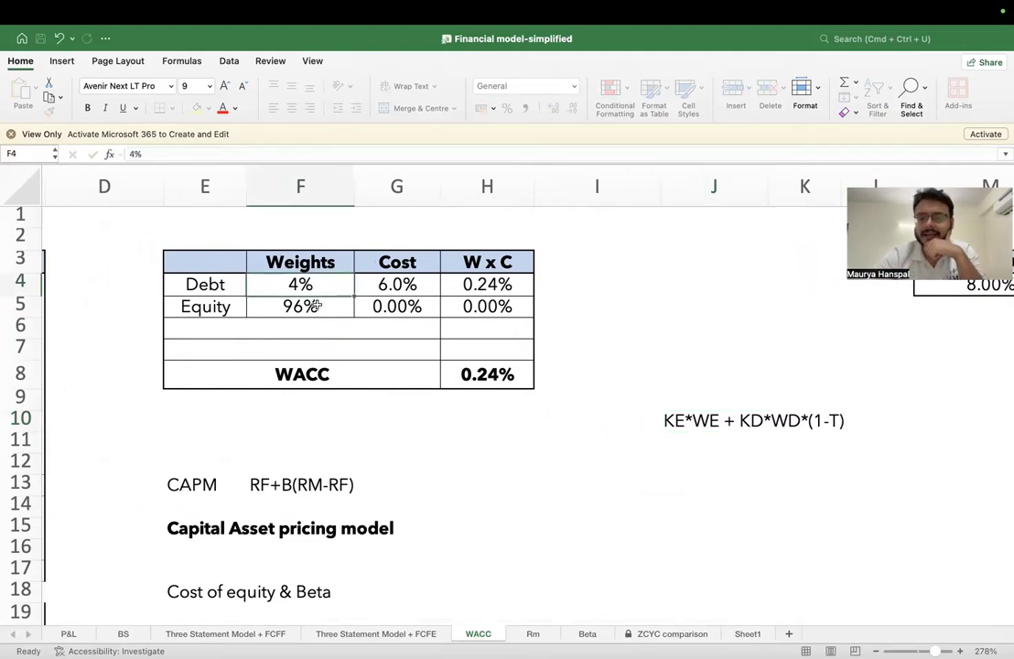
Step: Link the equity cost in G5 of the weights table to the cost of equity in C12
{"action": "left_click", "coordinate": [314, 306]}
{"action": "left_click", "coordinate": [407, 286]}
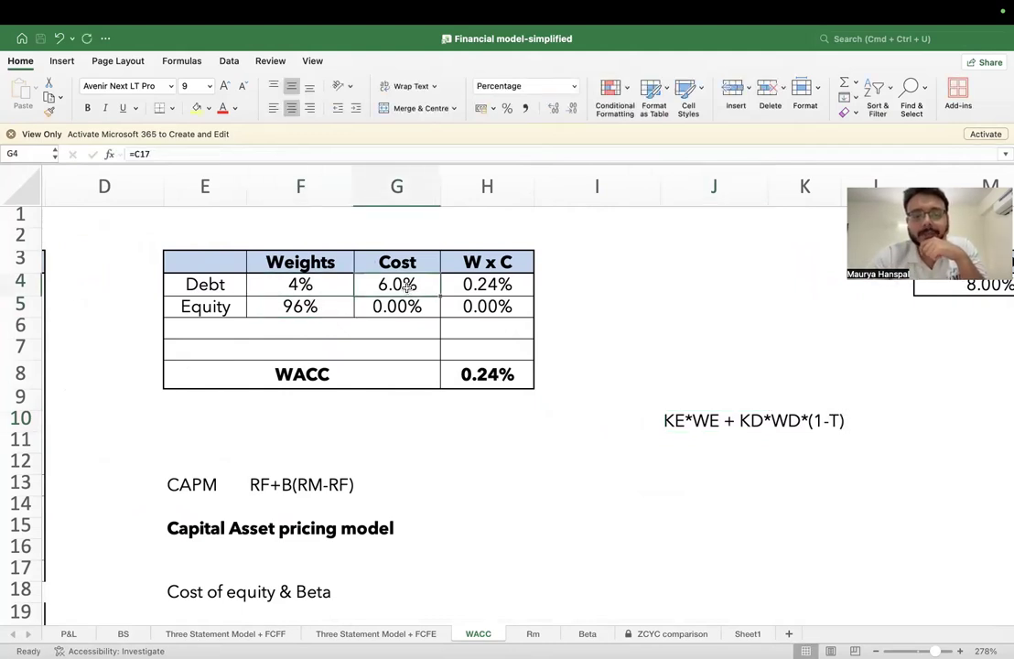
{"action": "scroll", "coordinate": [407, 285], "scroll_direction": "left", "scroll_amount": 5}
{"action": "scroll", "coordinate": [407, 287], "scroll_direction": "right", "scroll_amount": 1}
{"action": "left_click", "coordinate": [671, 306]}
{"action": "type", "text": "="}
{"action": "scroll", "coordinate": [459, 453], "scroll_direction": "up", "scroll_amount": 5}
{"action": "scroll", "coordinate": [459, 453], "scroll_direction": "left", "scroll_amount": 3}
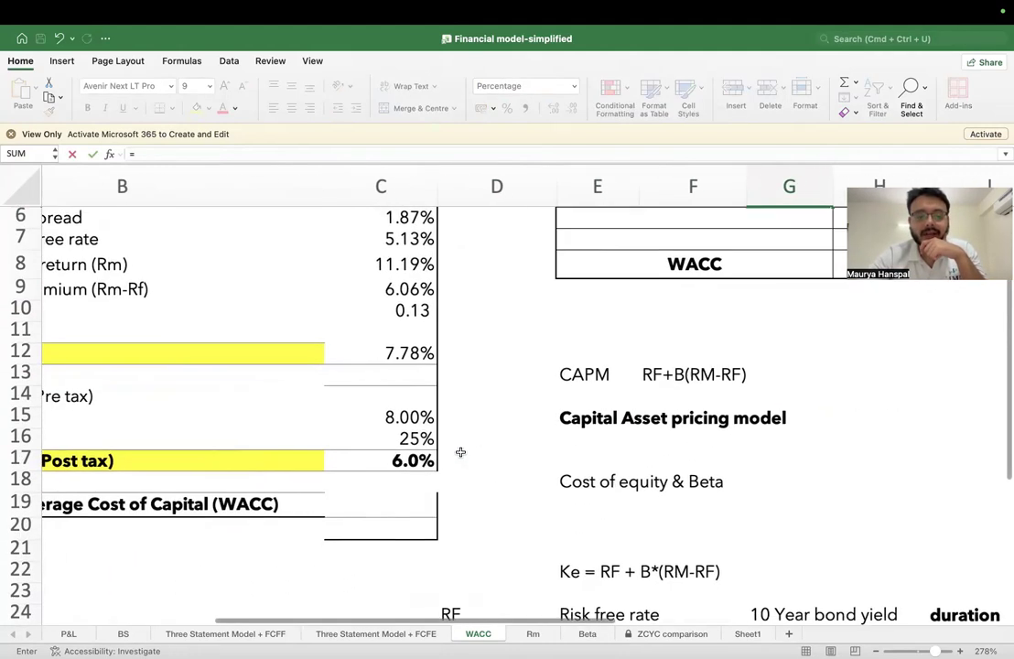
{"action": "left_click", "coordinate": [393, 343]}
{"action": "key", "text": "Return"}
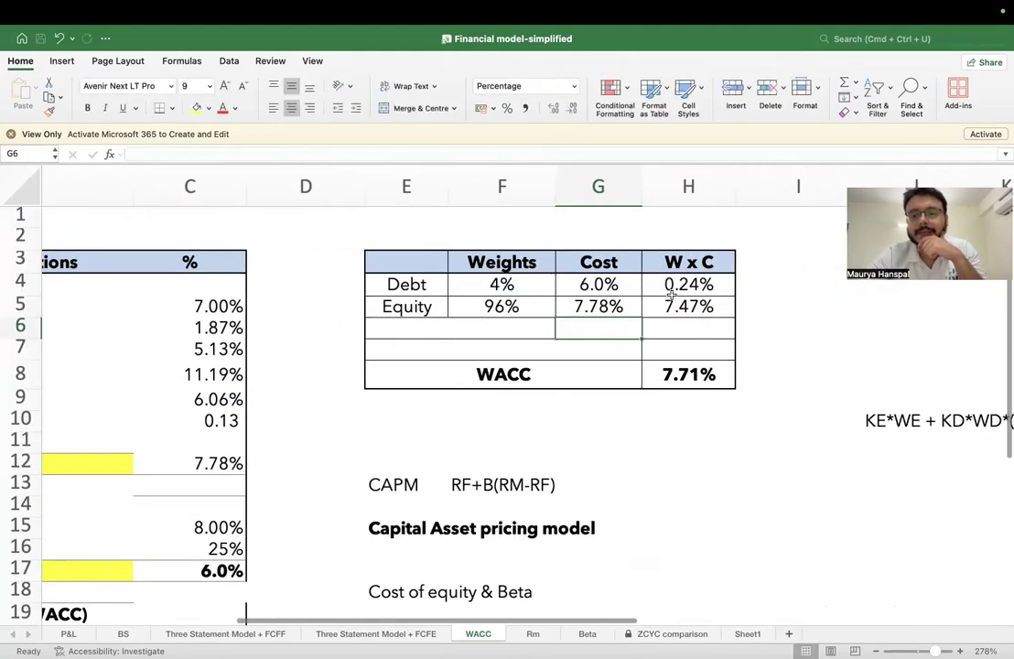
Step: Check the WACC total formula in H8 and the weighted debt and equity cost cells in the W x C column
{"action": "left_click", "coordinate": [683, 368]}
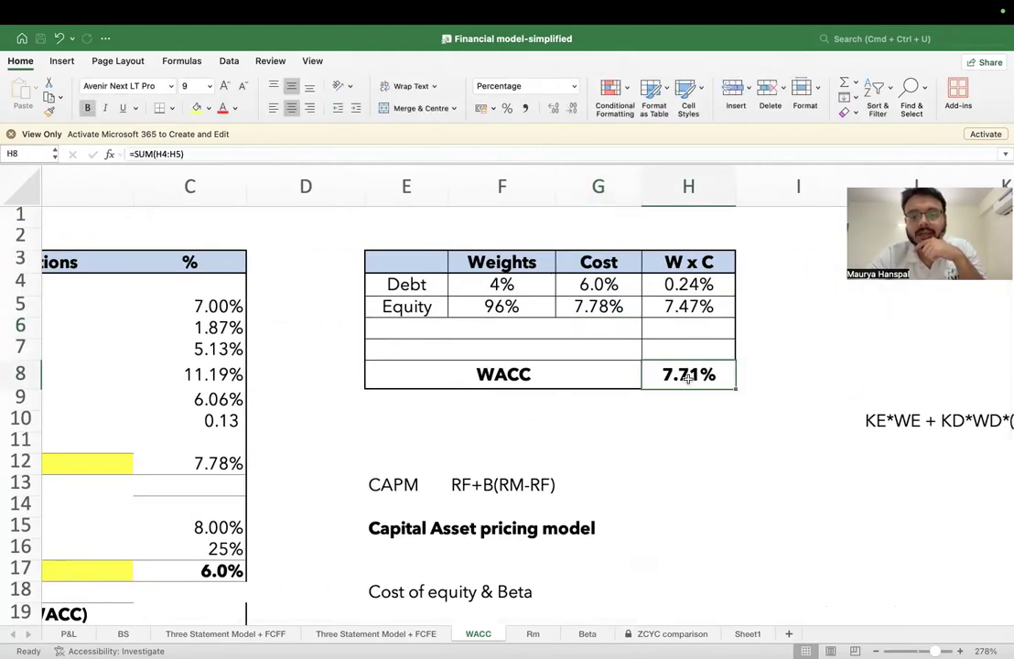
{"action": "left_click", "coordinate": [693, 286]}
{"action": "left_click", "coordinate": [696, 309]}
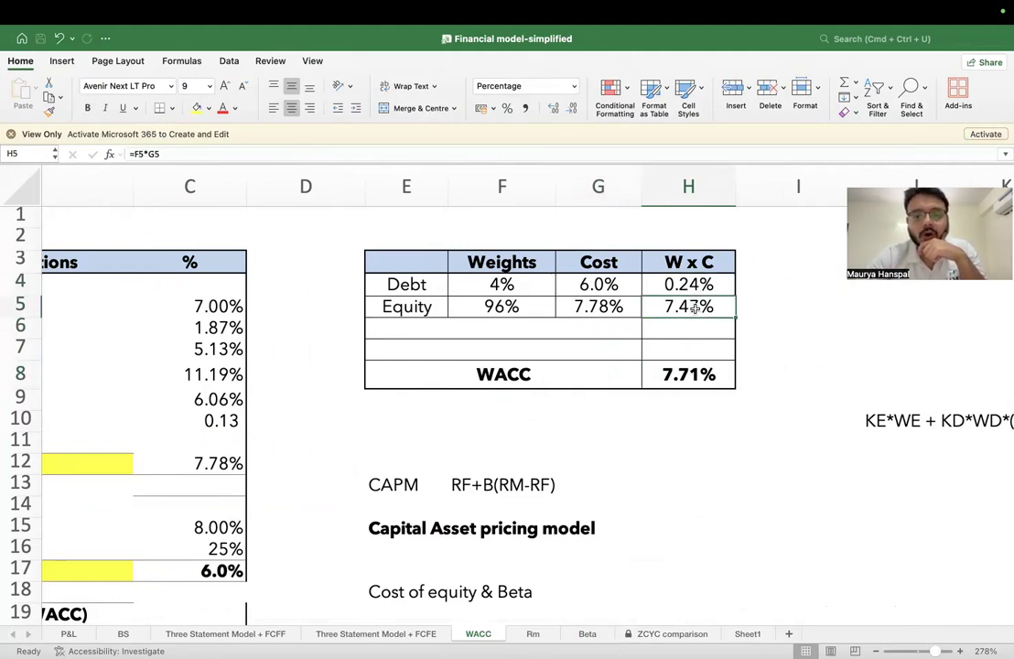
Step: Calculate WACC in F10 with =SUMPRODUCT(F4:F5,G4:G5), using the weights and cost ranges
{"action": "left_click", "coordinate": [553, 418]}
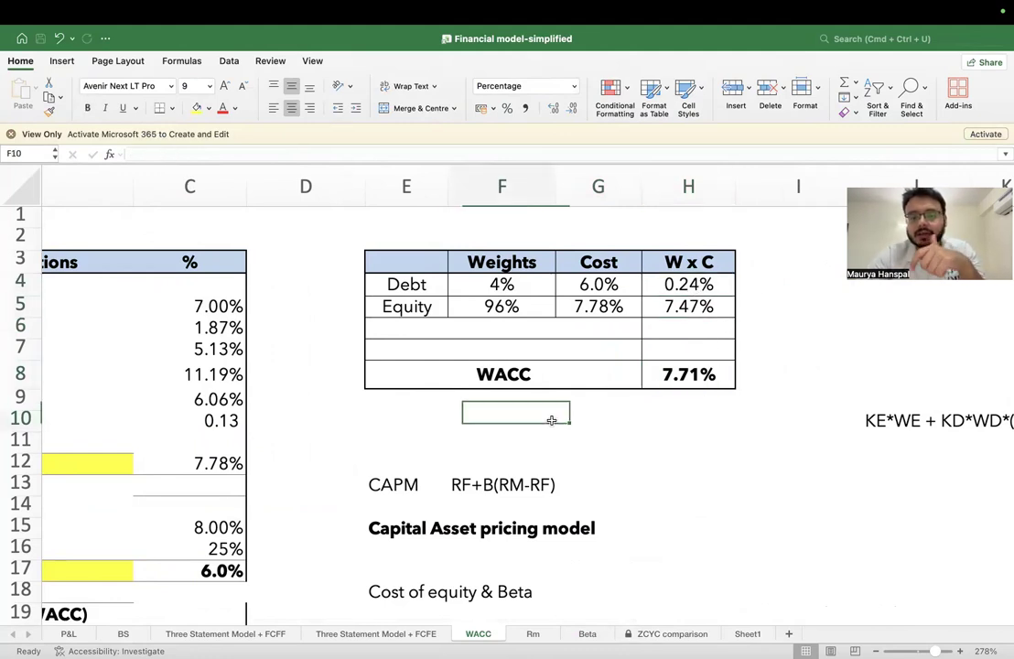
{"action": "type", "text": "=SUMR"}
{"action": "key", "text": "BackSpace"}
{"action": "type", "text": "PR"}
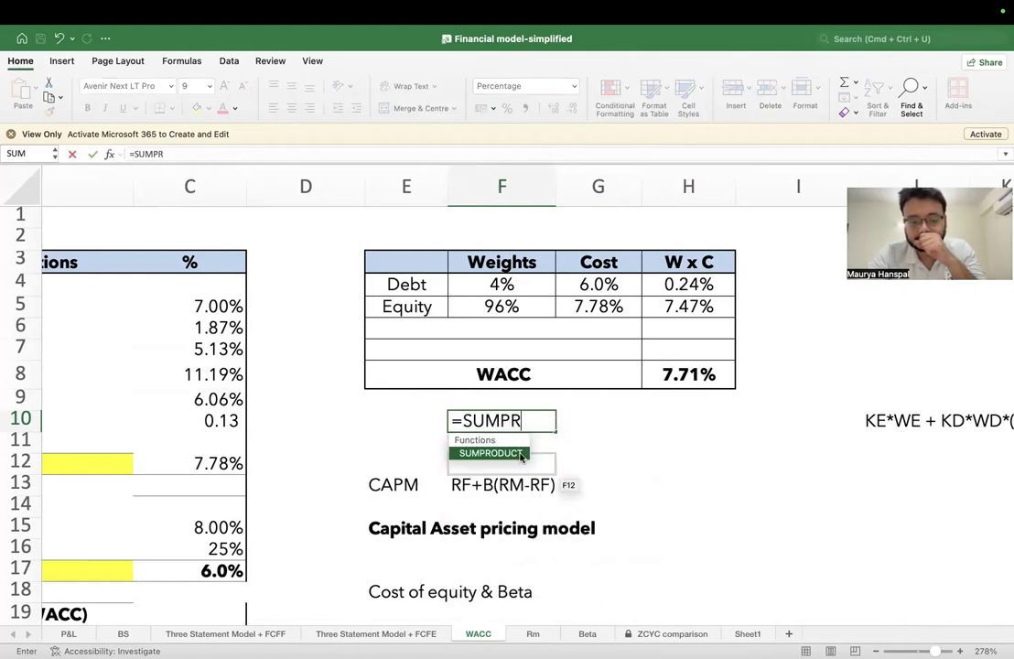
{"action": "key", "text": "Tab"}
{"action": "left_click_drag", "start_coordinate": [502, 284], "coordinate": [502, 309]}
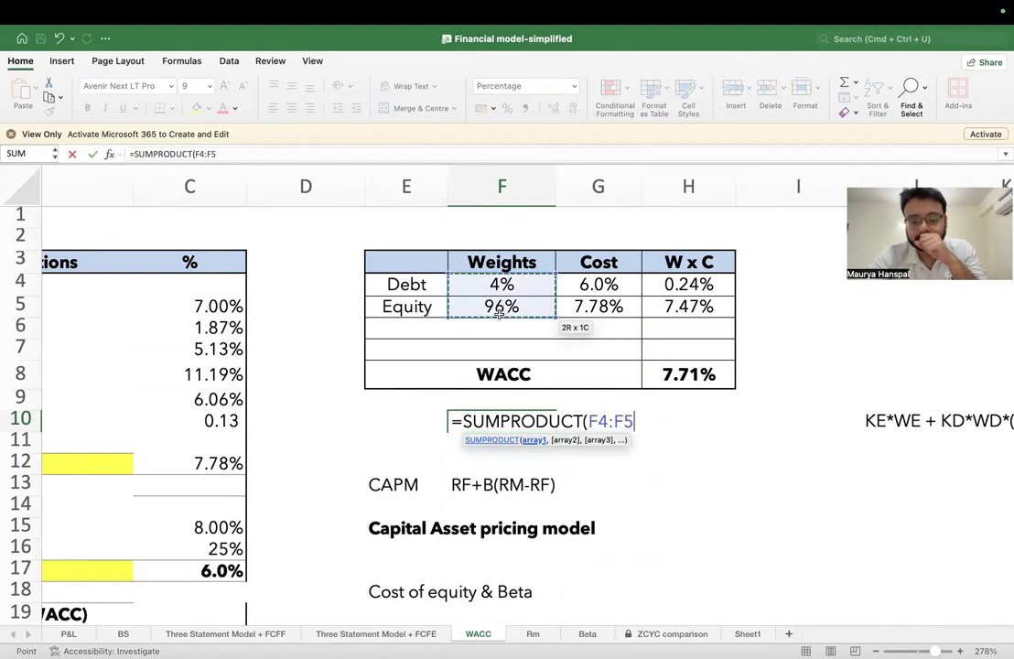
{"action": "type", "text": ","}
{"action": "left_click_drag", "start_coordinate": [597, 285], "coordinate": [599, 309]}
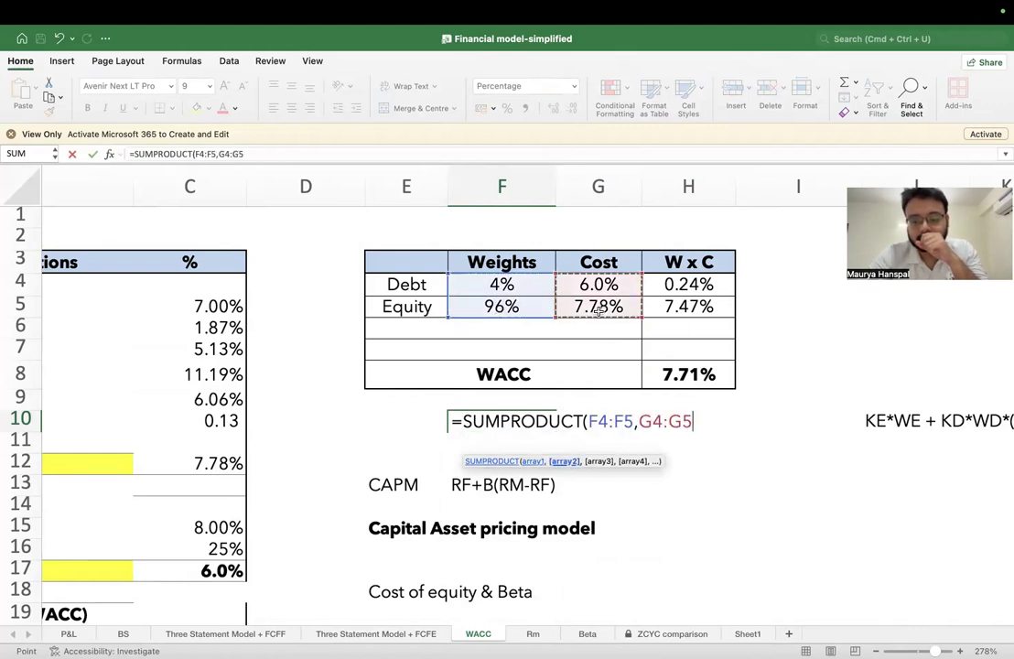
{"action": "key", "text": "Return"}
Step: Show the SUMPRODUCT result in F10 with three decimal places, and review its formula against the WACC total in H8
{"action": "left_click", "coordinate": [460, 420]}
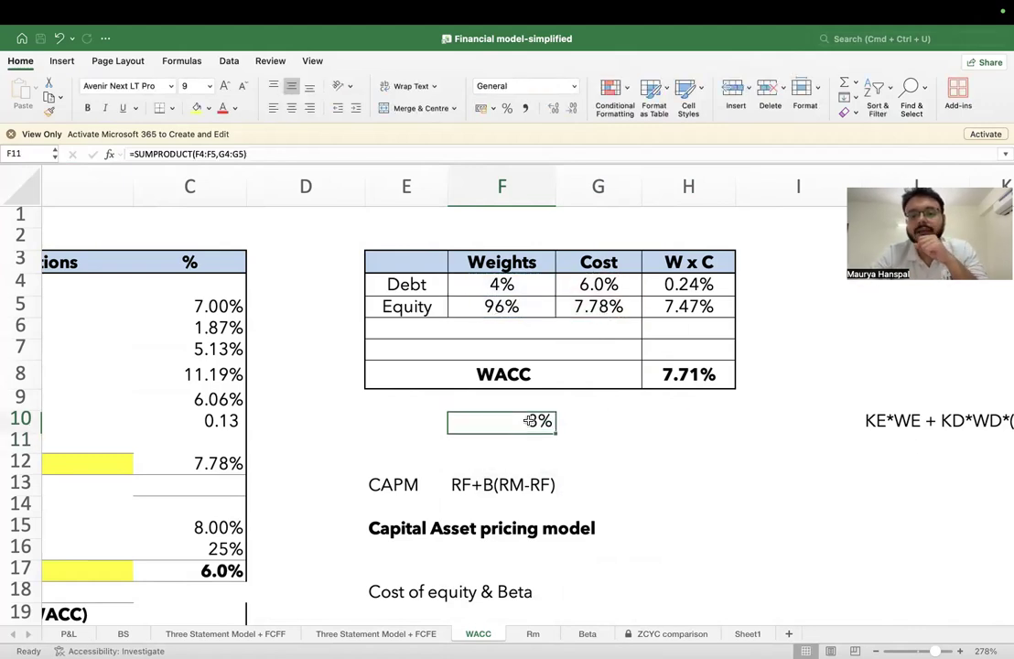
{"action": "left_click", "coordinate": [552, 107]}
{"action": "left_click", "coordinate": [553, 107]}
{"action": "left_click", "coordinate": [553, 107]}
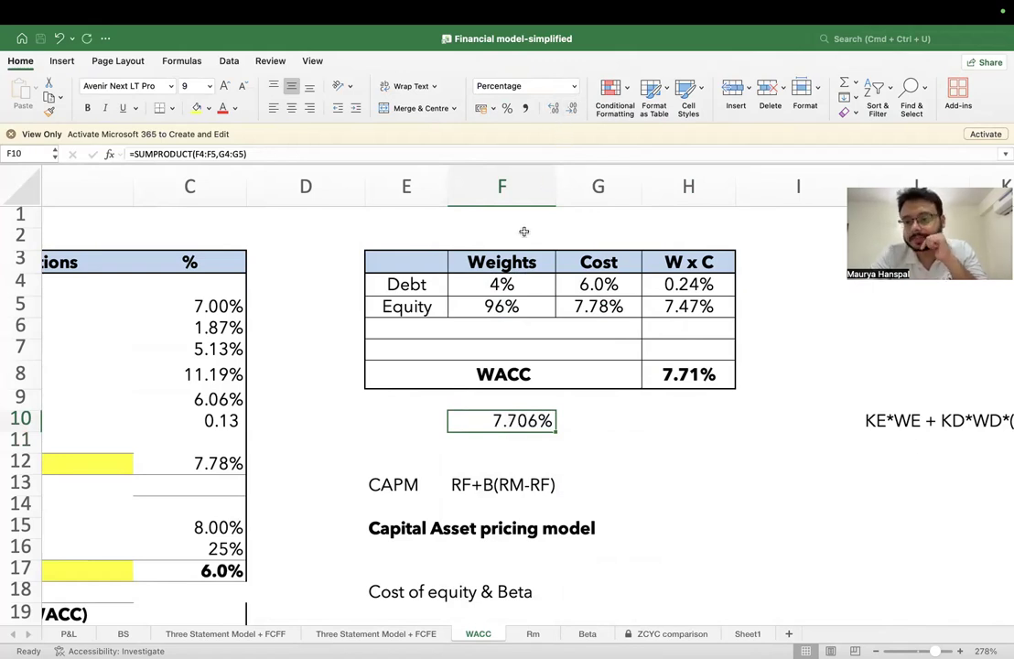
{"action": "double_click", "coordinate": [511, 420]}
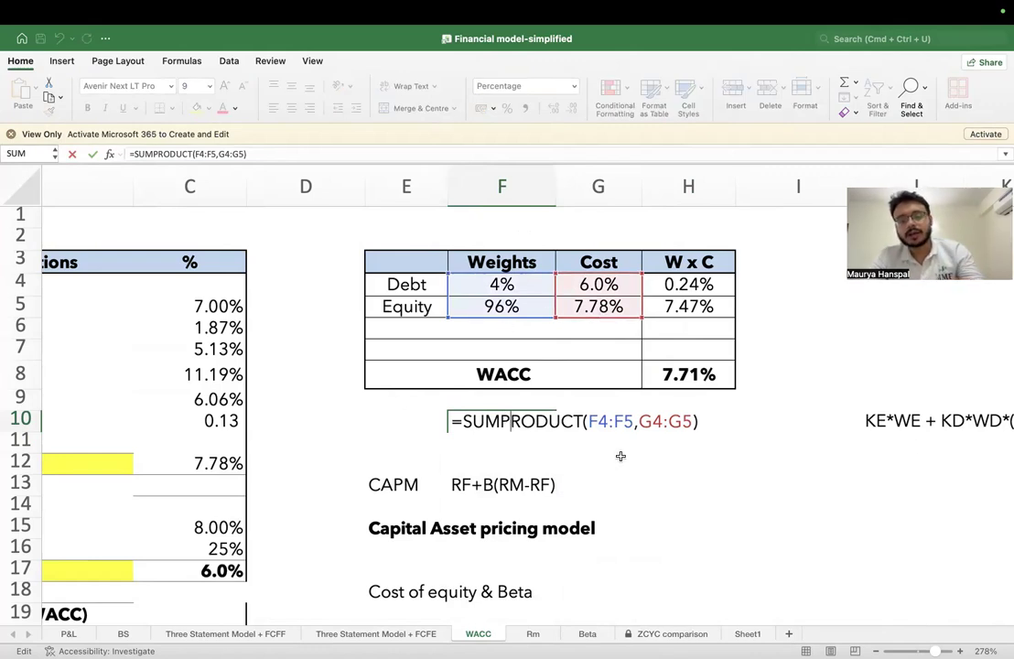
{"action": "key", "text": "Escape"}
{"action": "left_click", "coordinate": [600, 394]}
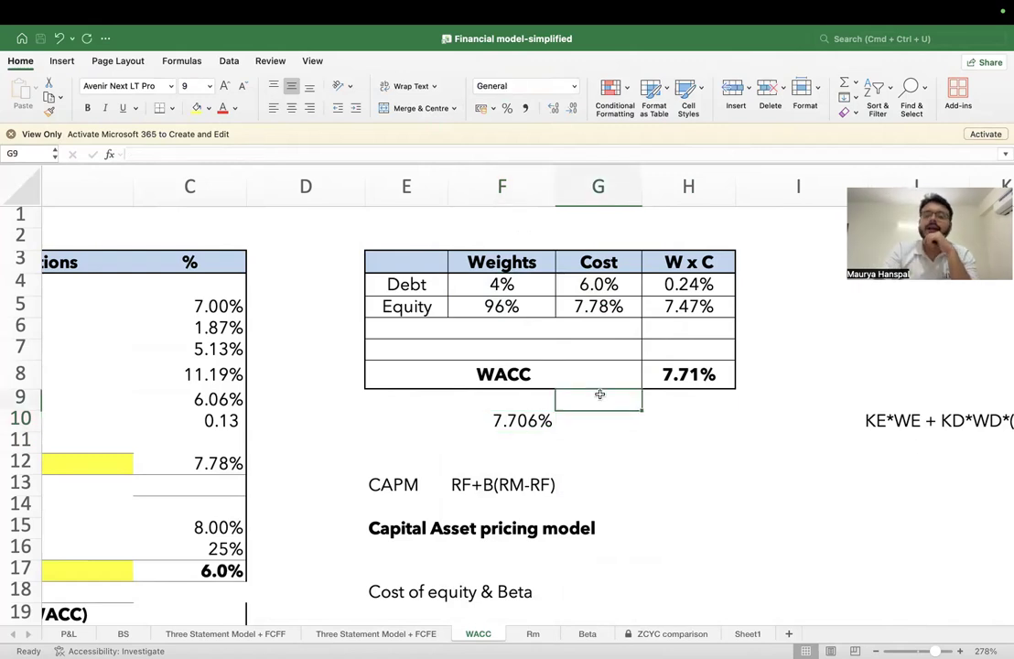
{"action": "left_click", "coordinate": [684, 366]}
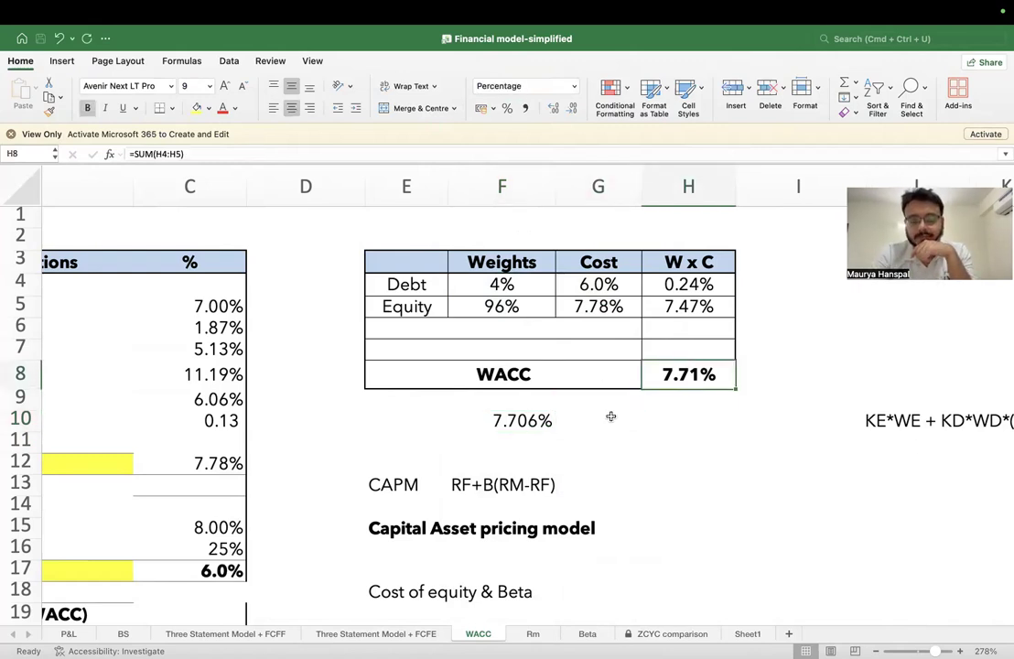
Step: Review the CAPM notes below the weights table, covering risk-free rate, beta, equity risk premium and unsystematic risk
{"action": "scroll", "coordinate": [610, 417], "scroll_direction": "down", "scroll_amount": 5}
{"action": "scroll", "coordinate": [610, 416], "scroll_direction": "down", "scroll_amount": 6}
{"action": "scroll", "coordinate": [610, 416], "scroll_direction": "up", "scroll_amount": 2}
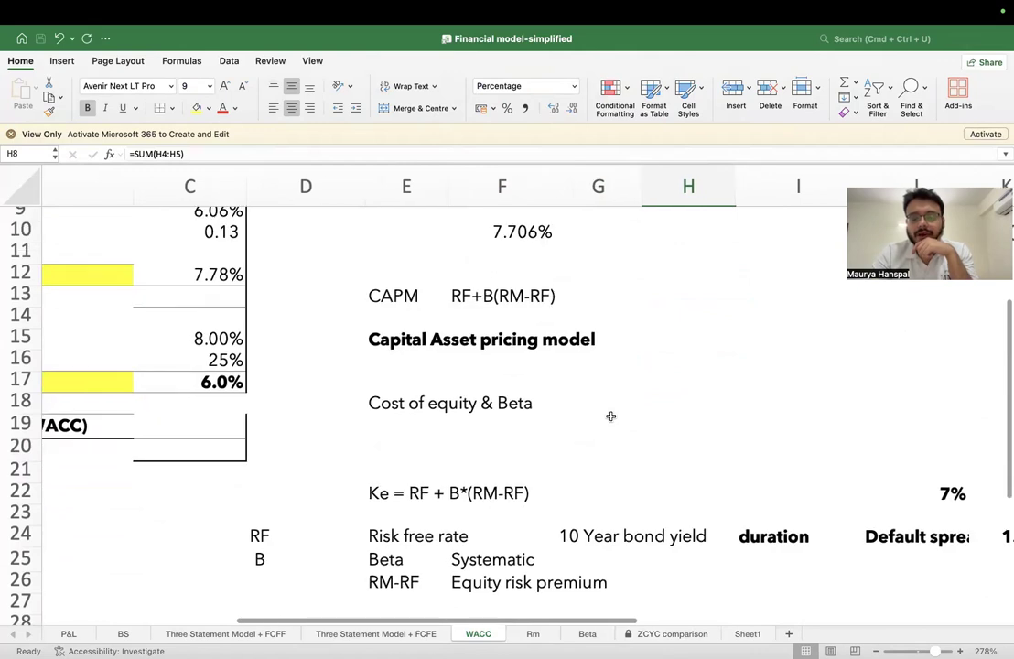
{"action": "scroll", "coordinate": [611, 416], "scroll_direction": "down", "scroll_amount": 1}
{"action": "scroll", "coordinate": [610, 416], "scroll_direction": "right", "scroll_amount": 1}
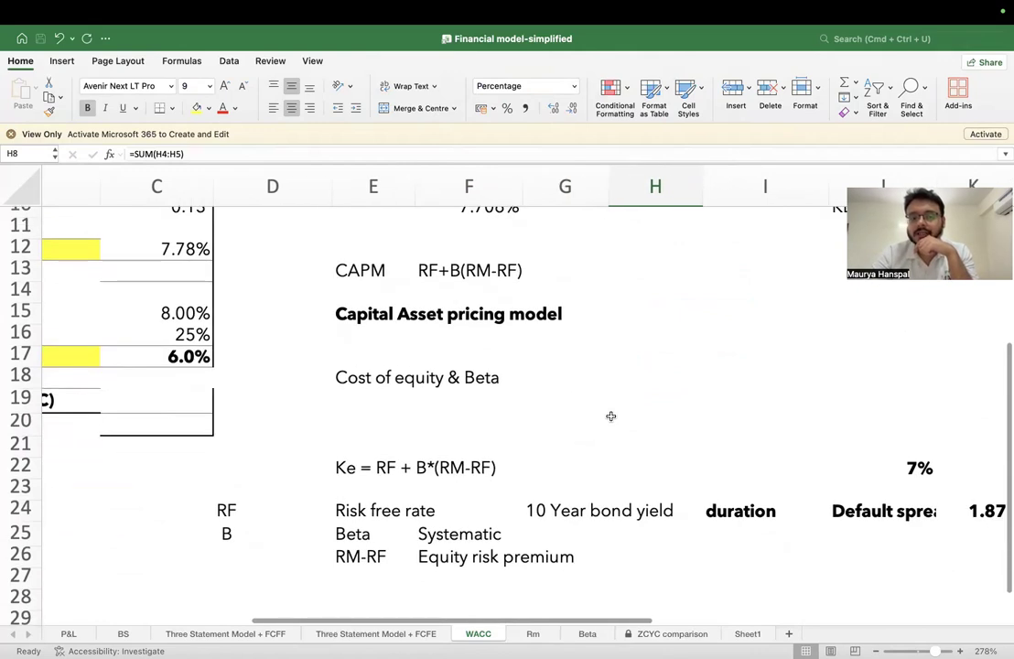
{"action": "scroll", "coordinate": [610, 416], "scroll_direction": "down", "scroll_amount": 1}
{"action": "scroll", "coordinate": [611, 416], "scroll_direction": "right", "scroll_amount": 1}
{"action": "scroll", "coordinate": [552, 418], "scroll_direction": "down", "scroll_amount": 3}
{"action": "scroll", "coordinate": [552, 418], "scroll_direction": "left", "scroll_amount": 1}
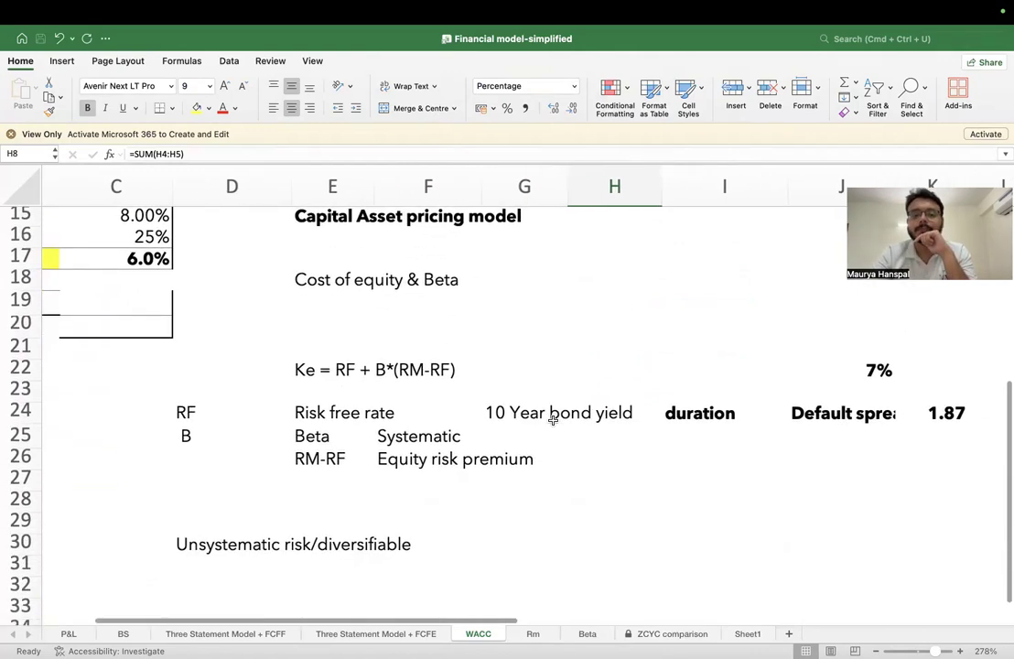
{"action": "scroll", "coordinate": [552, 420], "scroll_direction": "down", "scroll_amount": 5}
{"action": "scroll", "coordinate": [553, 420], "scroll_direction": "left", "scroll_amount": 1}
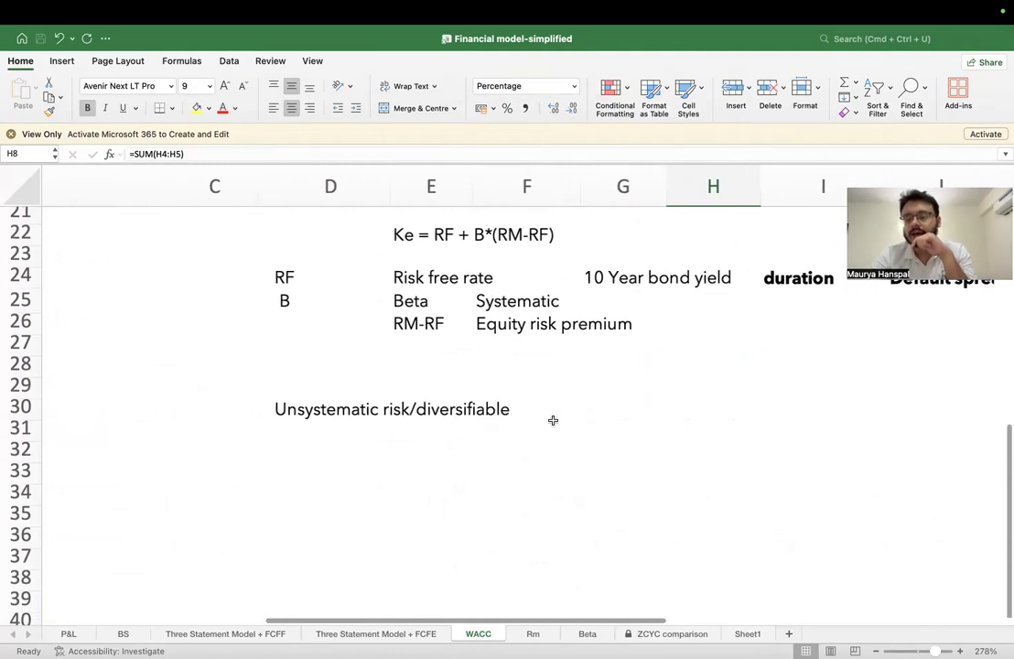
{"action": "scroll", "coordinate": [553, 420], "scroll_direction": "up", "scroll_amount": 5}
{"action": "scroll", "coordinate": [553, 418], "scroll_direction": "up", "scroll_amount": 1}
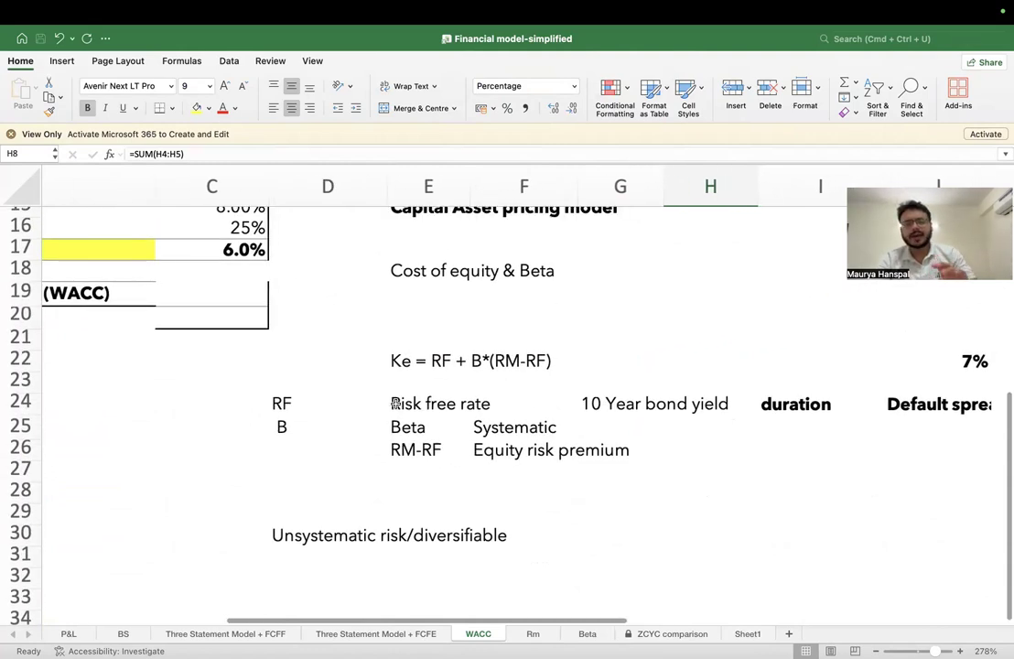
{"action": "scroll", "coordinate": [333, 507], "scroll_direction": "down", "scroll_amount": 5}
{"action": "scroll", "coordinate": [332, 507], "scroll_direction": "left", "scroll_amount": 1}
{"action": "left_click", "coordinate": [376, 388]}
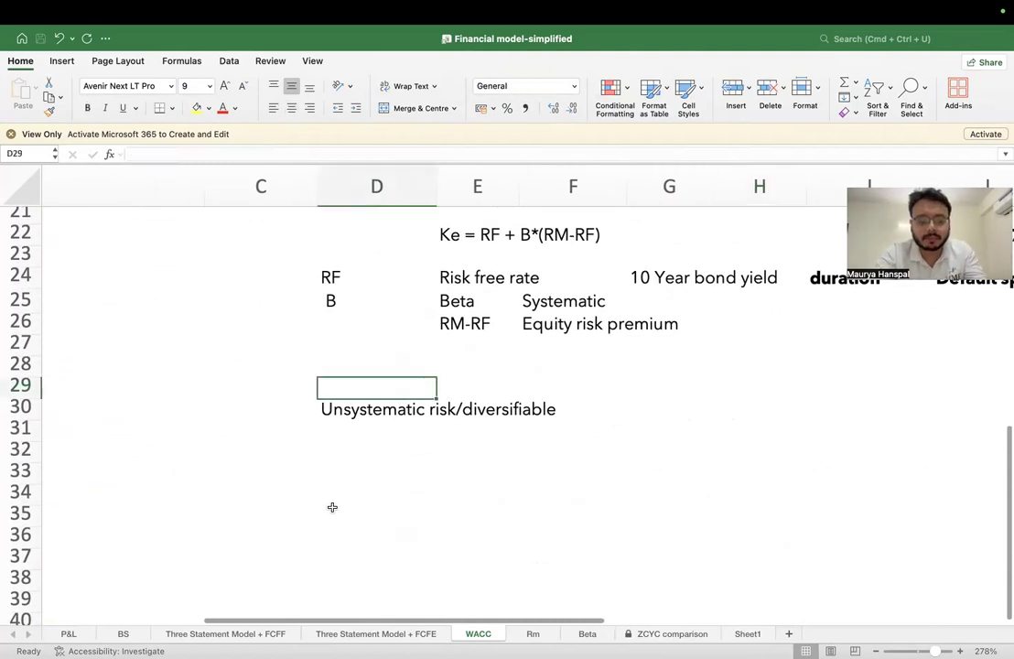
{"action": "type", "text": "Equity"}
{"action": "key", "text": "BackSpace"}
{"action": "key", "text": "BackSpace"}
{"action": "key", "text": "BackSpace"}
{"action": "key", "text": "BackSpace"}
{"action": "key", "text": "BackSpace"}
{"action": "key", "text": "BackSpace"}
Step: Write the note "equity risk premium" in D37, below the unsystematic risk note
{"action": "left_click", "coordinate": [401, 556]}
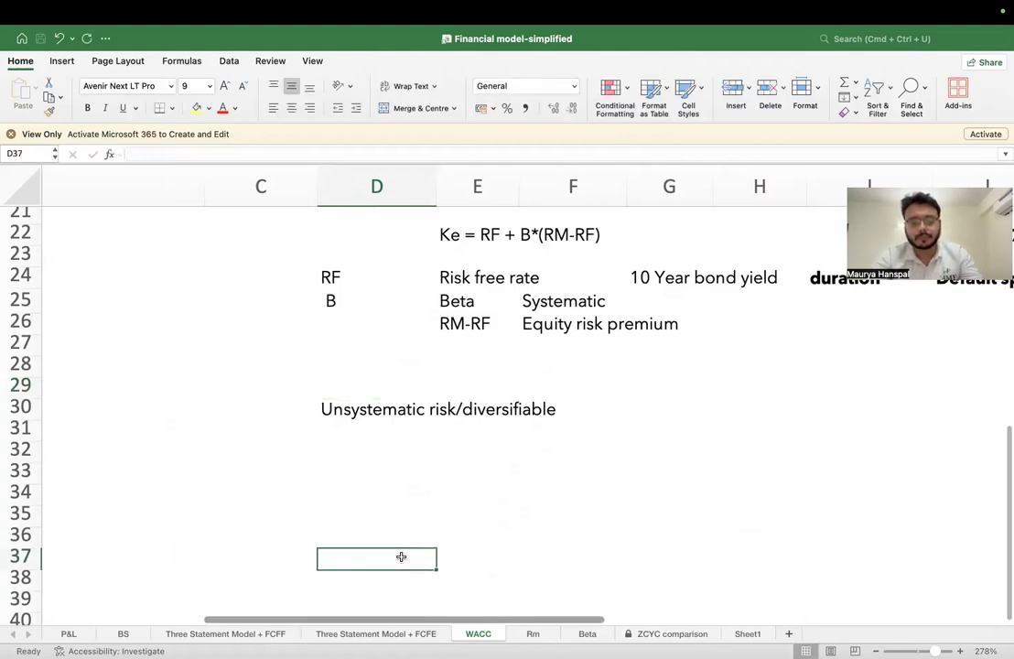
{"action": "type", "text": "equity risk premium"}
{"action": "key", "text": "Return"}
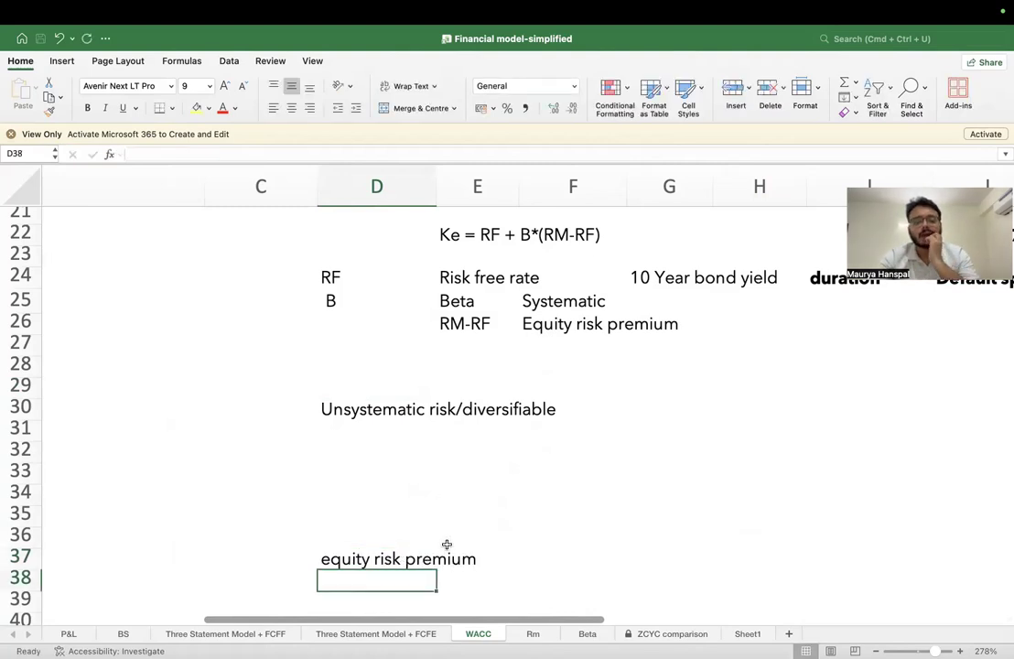
{"action": "scroll", "coordinate": [440, 549], "scroll_direction": "down", "scroll_amount": 3}
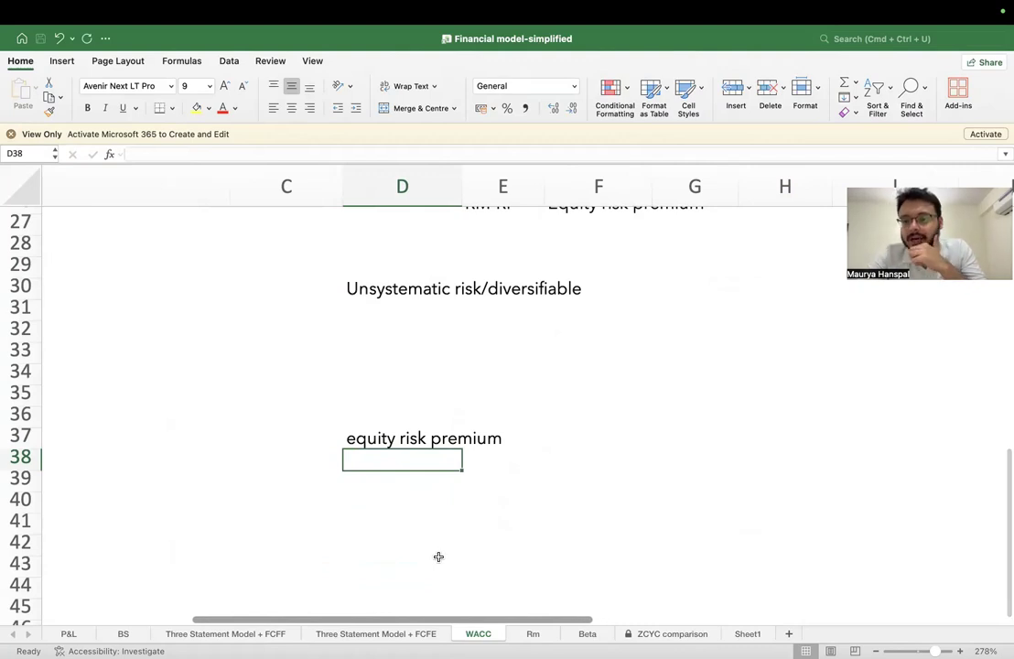
{"action": "left_click", "coordinate": [389, 505]}
{"action": "left_click", "coordinate": [398, 451]}
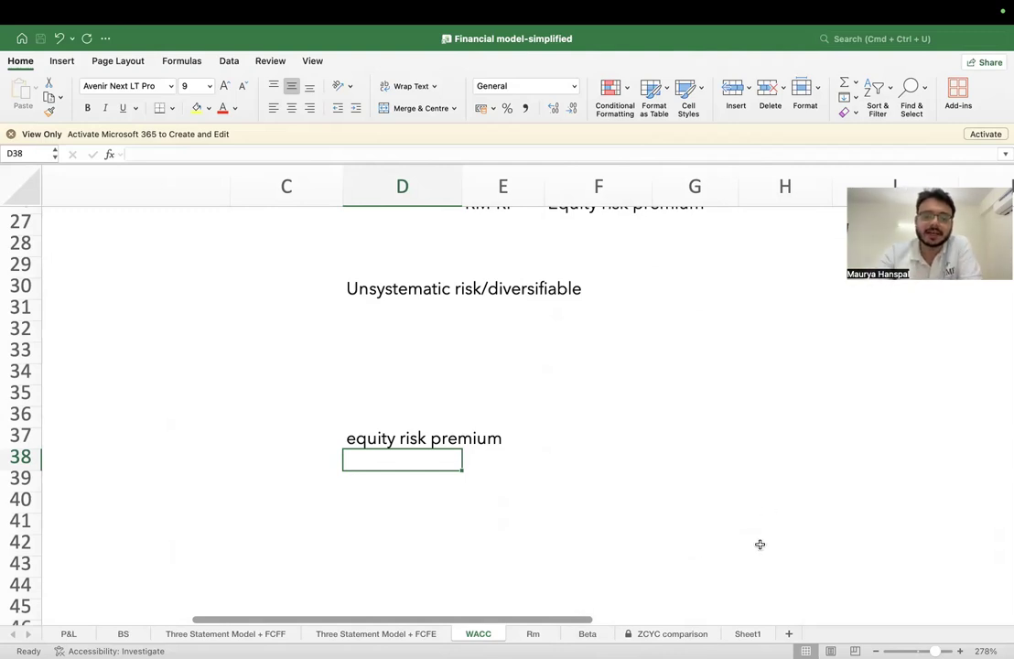
{"action": "left_click", "coordinate": [414, 442]}
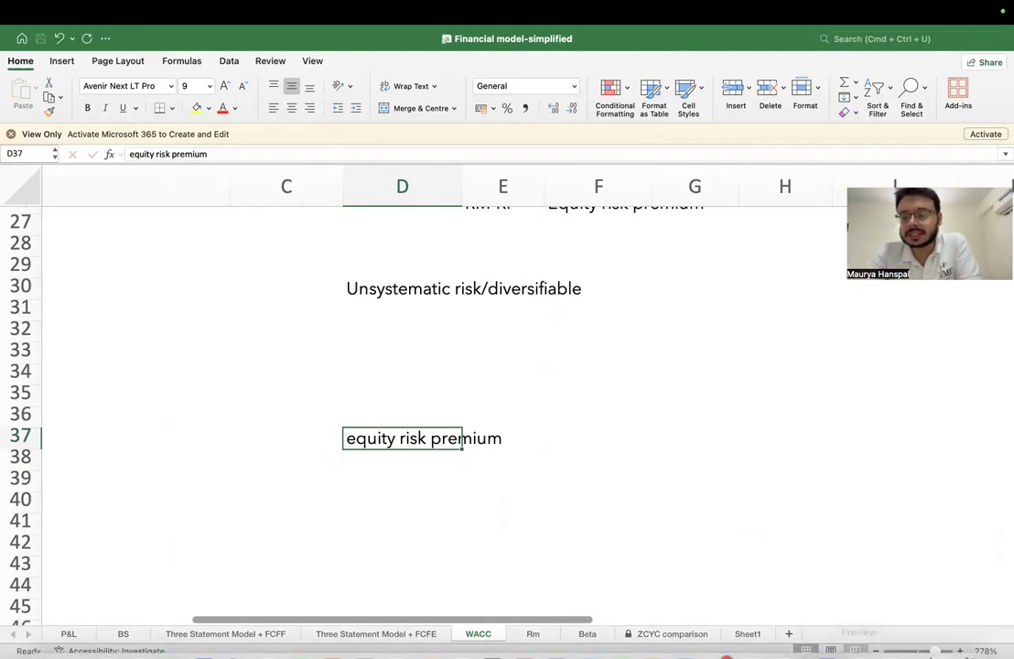
Step: Open CRP_Explainer_ThinkLikeAnAnalyst_Shared.pdf from the downloaded files and enlarge its first page for reading
{"action": "mouse_move", "coordinate": [889, 650]}
{"action": "left_click", "coordinate": [938, 633]}
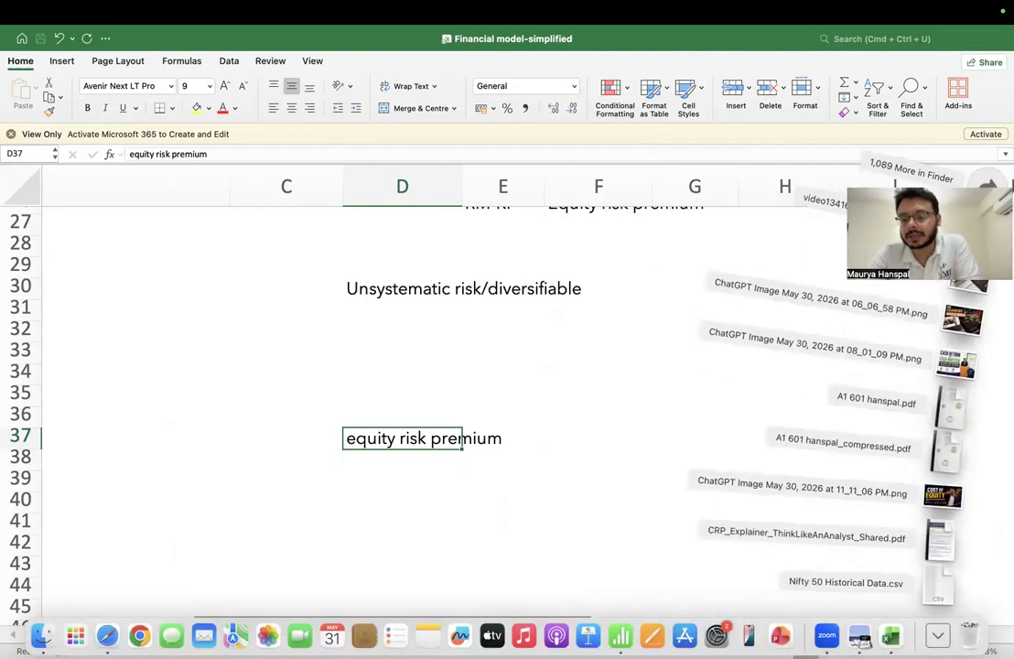
{"action": "left_click", "coordinate": [939, 560]}
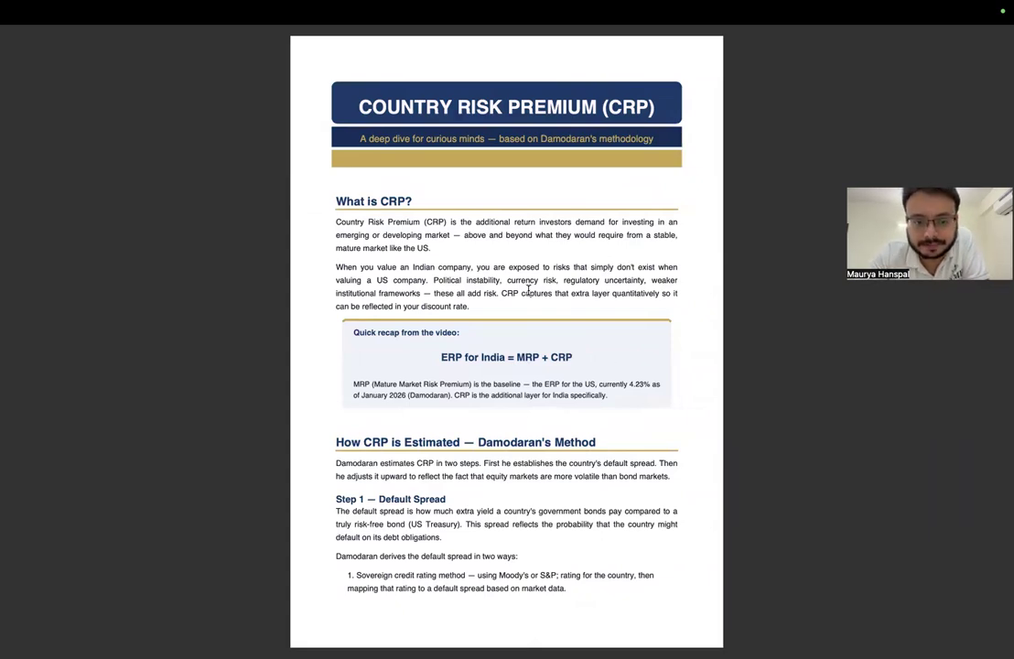
{"action": "scroll", "coordinate": [528, 289], "scroll_direction": "up", "scroll_amount": 3}
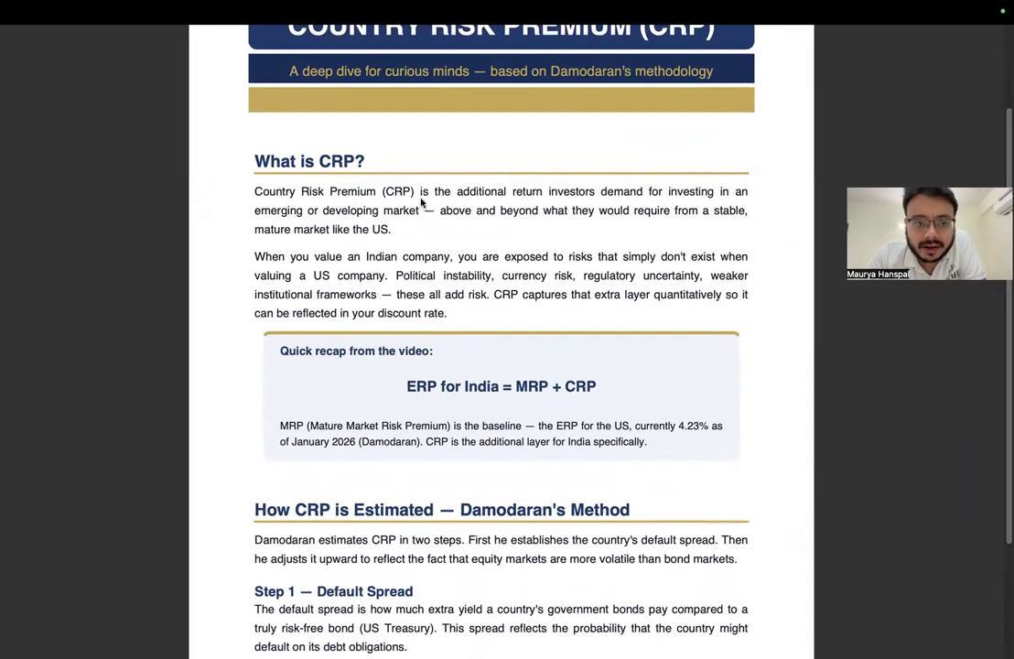
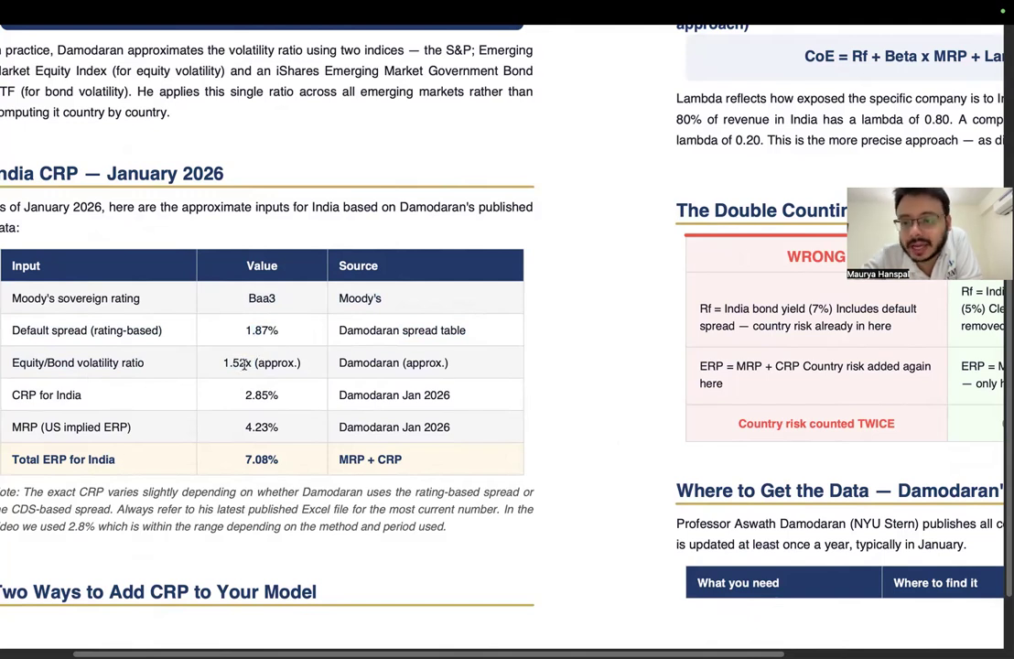
Step: Examine the default spread, volatility ratio, MRP, CRP and total ERP in the India CRP table, and switch back to Microsoft Excel
{"action": "left_click_drag", "start_coordinate": [248, 332], "coordinate": [284, 335]}
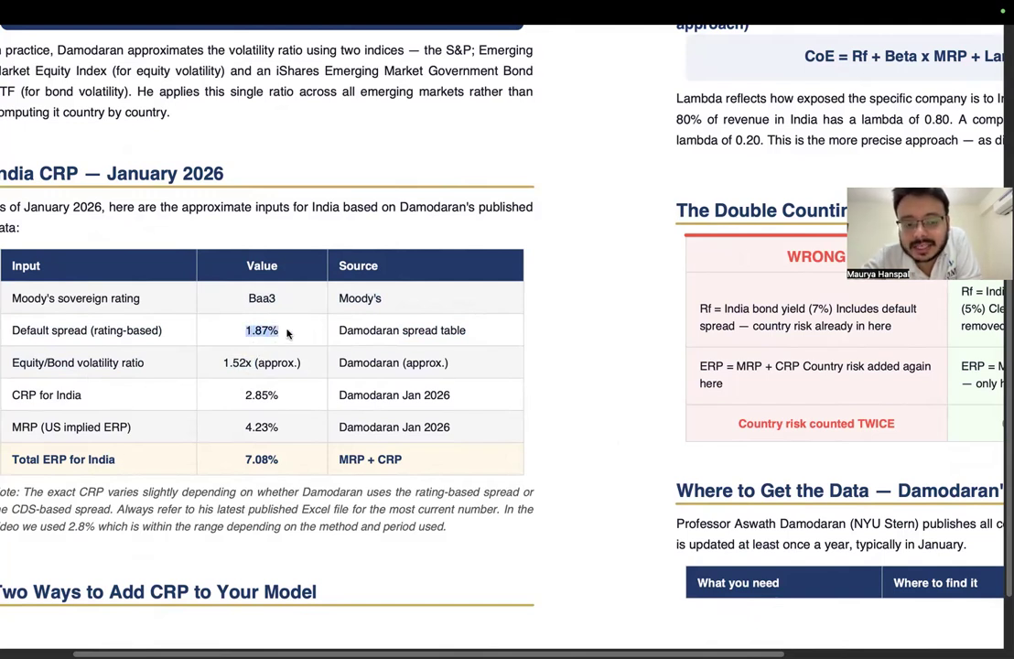
{"action": "left_click_drag", "start_coordinate": [229, 363], "coordinate": [284, 363]}
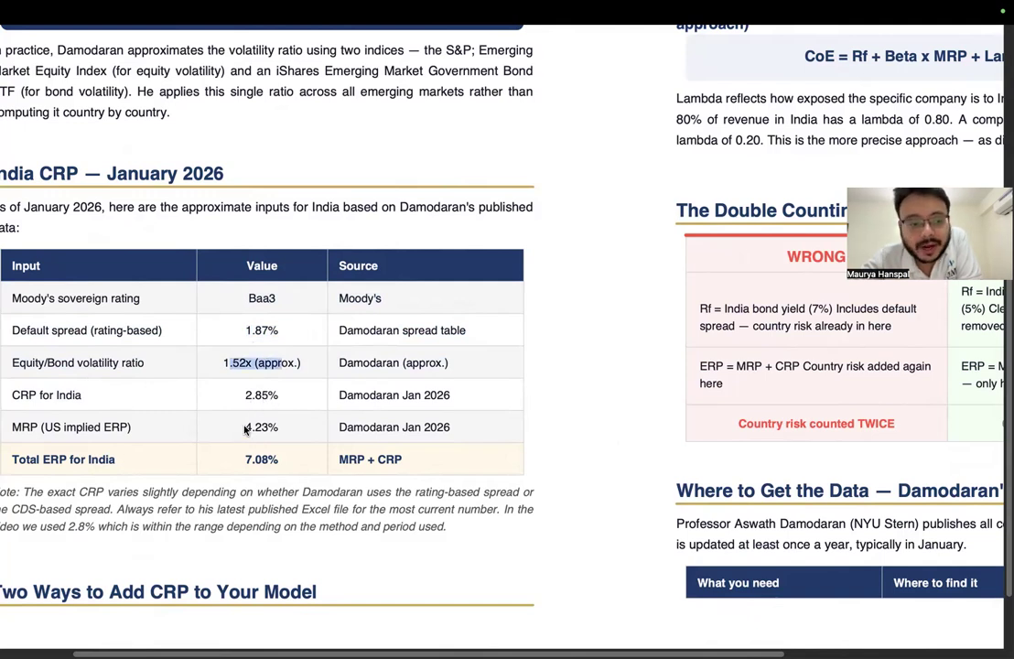
{"action": "left_click_drag", "start_coordinate": [243, 425], "coordinate": [287, 425]}
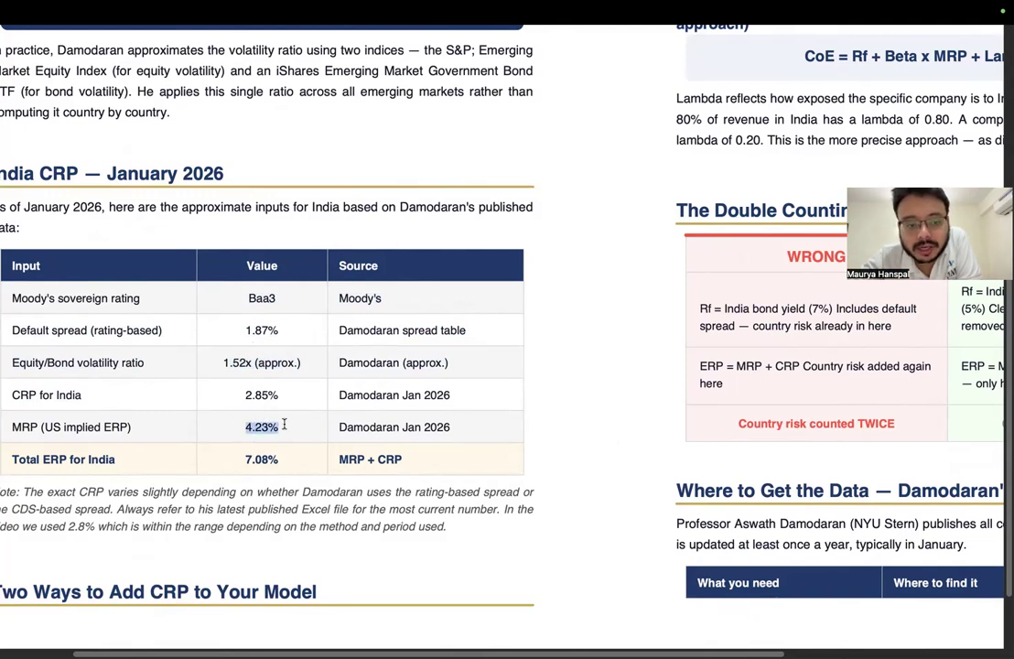
{"action": "left_click_drag", "start_coordinate": [243, 395], "coordinate": [296, 396]}
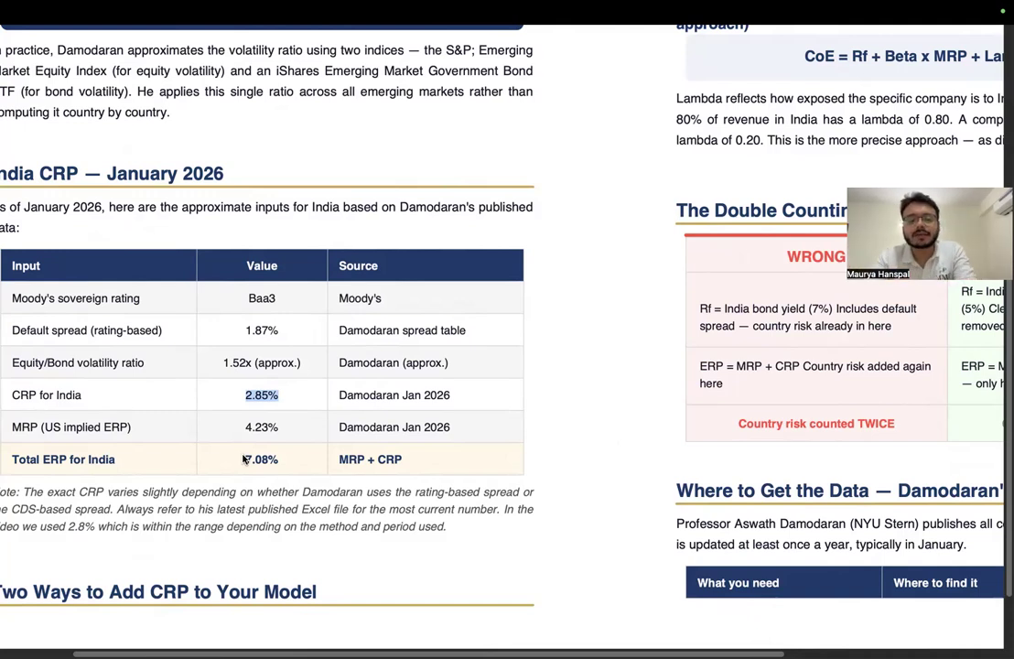
{"action": "left_click_drag", "start_coordinate": [245, 459], "coordinate": [287, 461]}
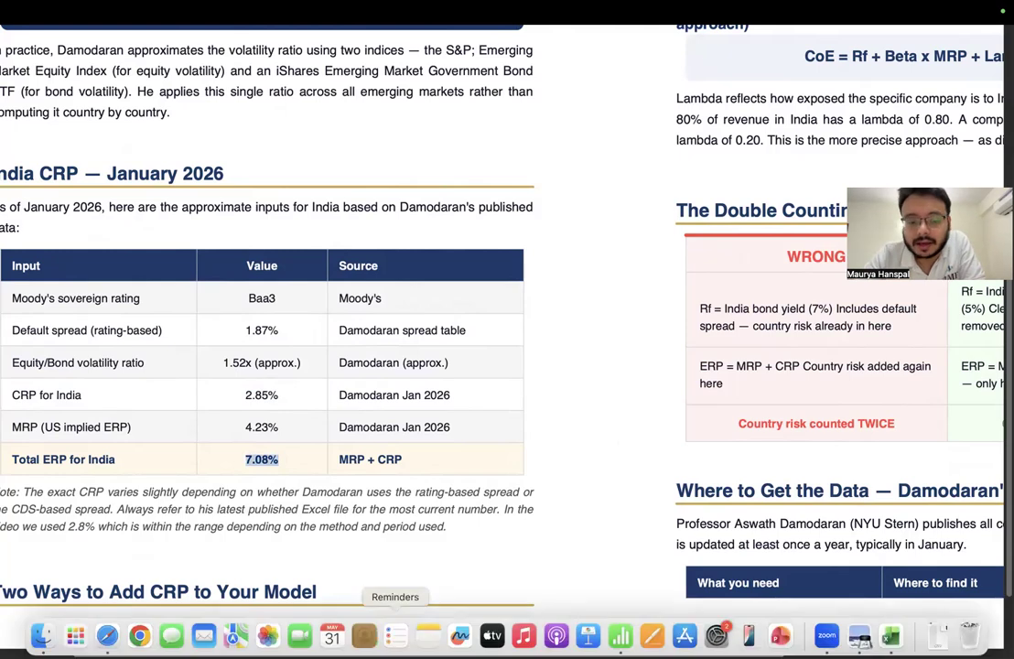
{"action": "left_click", "coordinate": [830, 643]}
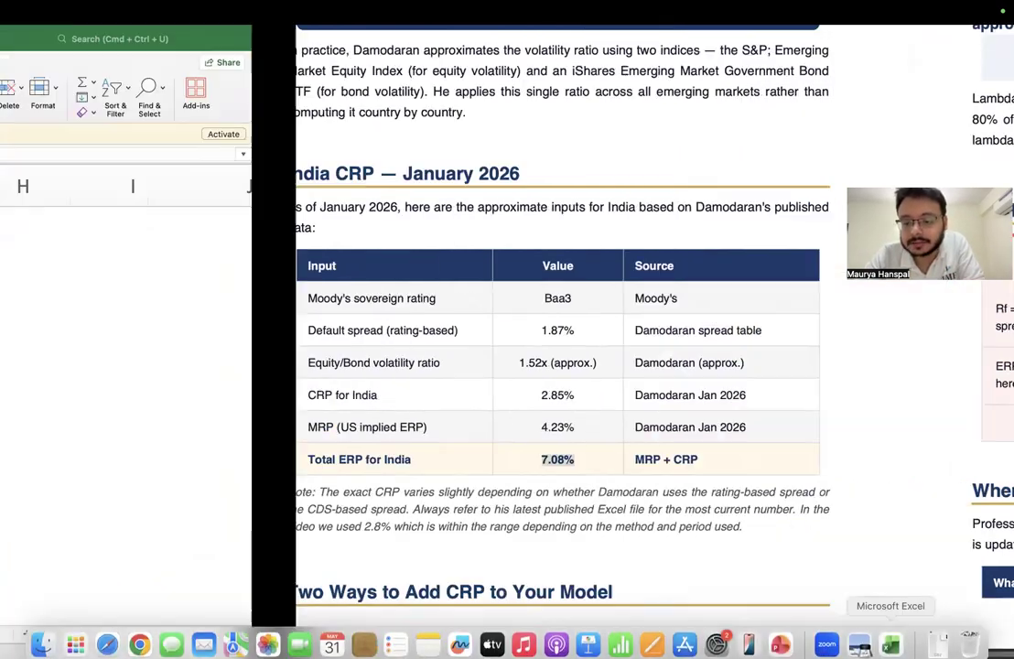
Step: Write the note "CRP = Default spread*(SD EM equity/SD EM bond index)" in D40, below the equity risk premium note
{"action": "left_click", "coordinate": [375, 511]}
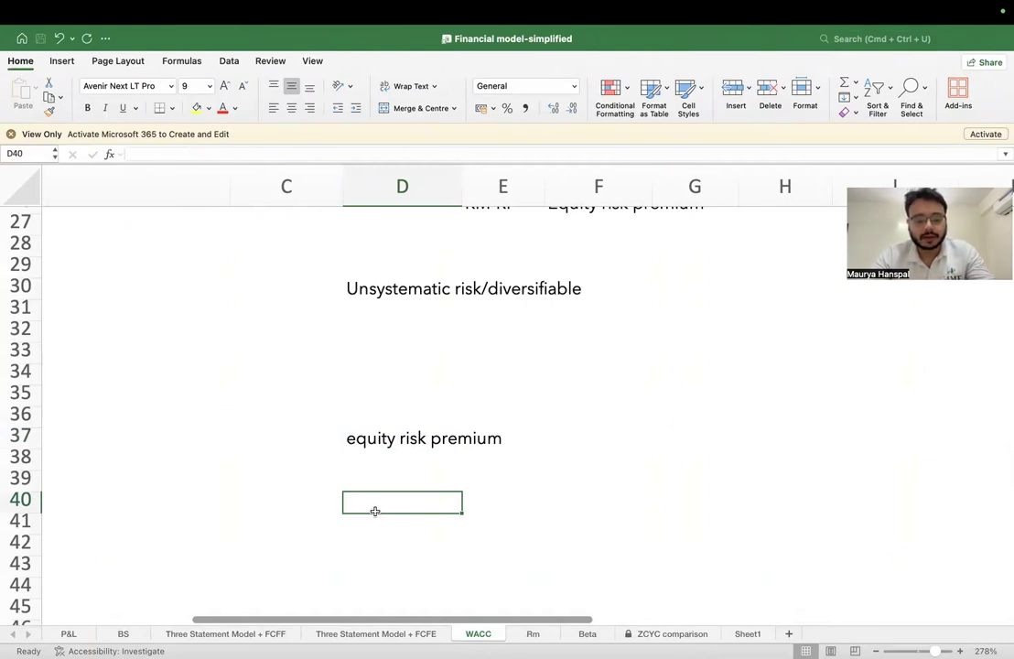
{"action": "type", "text": "CR"}
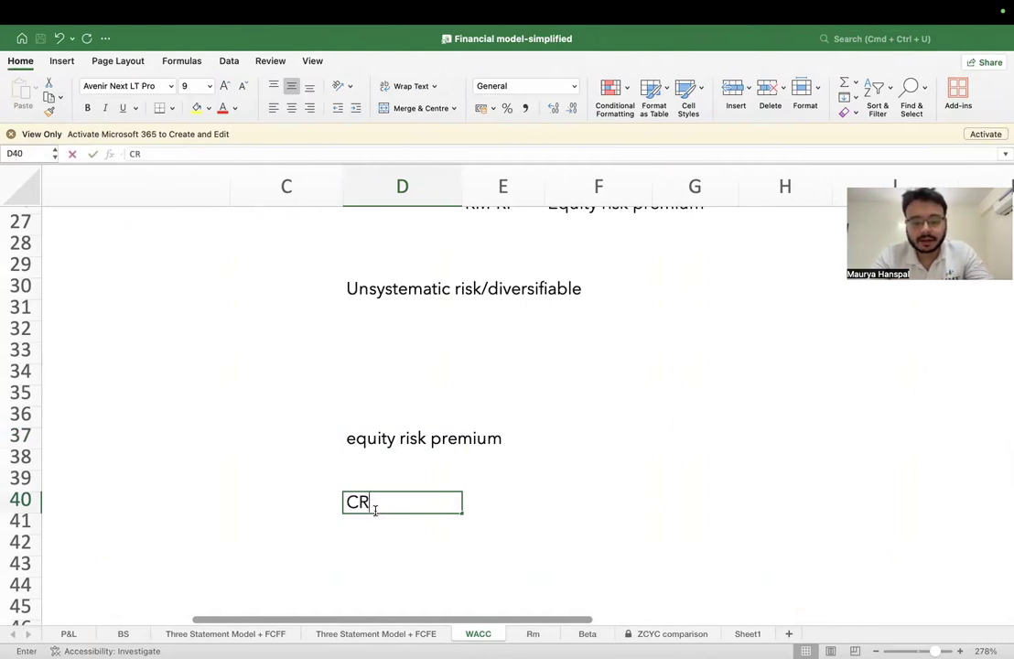
{"action": "type", "text": "P = Default spread"}
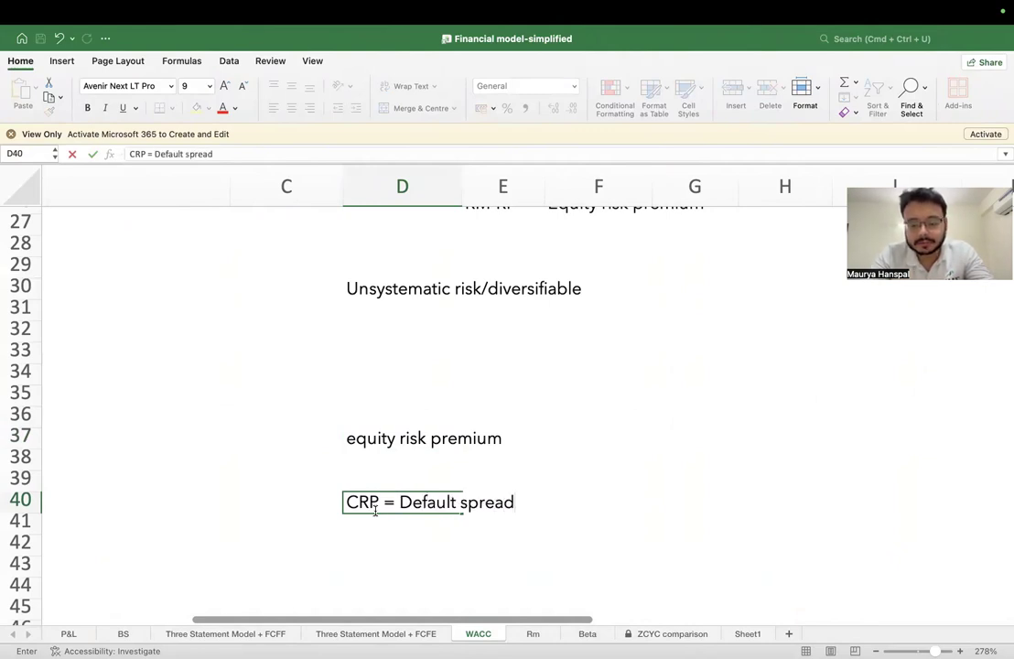
{"action": "type", "text": "*"}
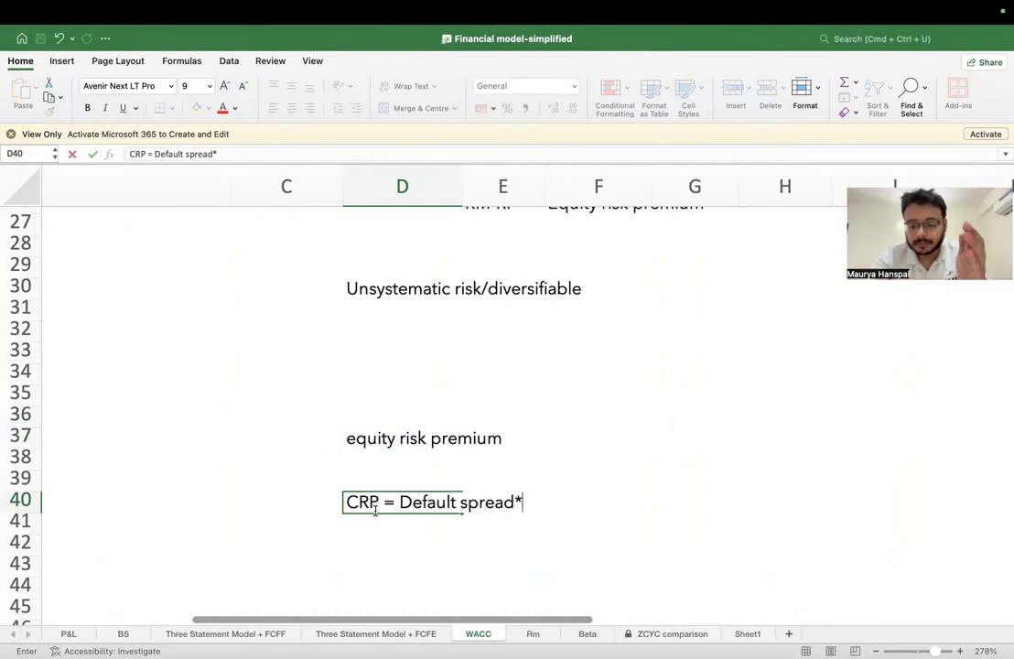
{"action": "type", "text": "("}
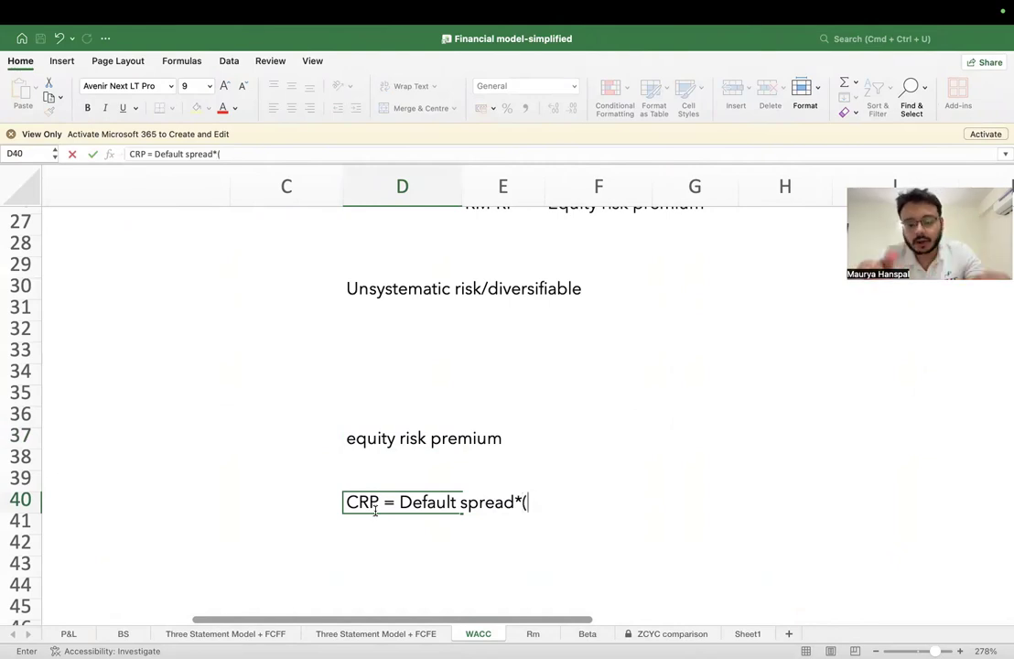
{"action": "type", "text": "SD of"}
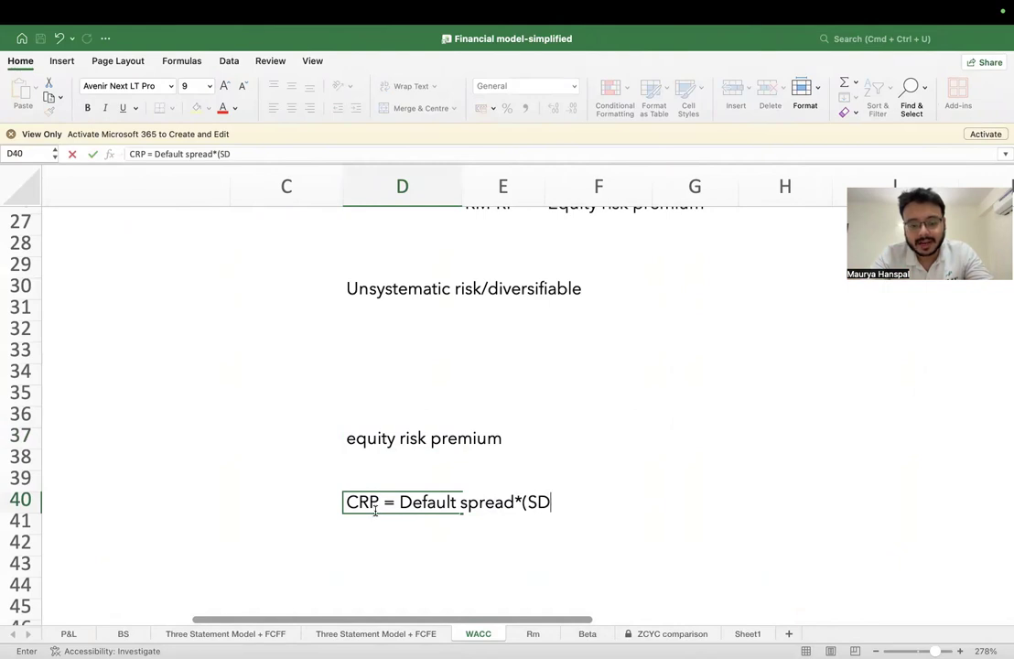
{"action": "key", "text": "BackSpace"}
{"action": "type", "text": "g"}
{"action": "key", "text": "BackSpace"}
{"action": "key", "text": "BackSpace"}
{"action": "type", "text": "EM"}
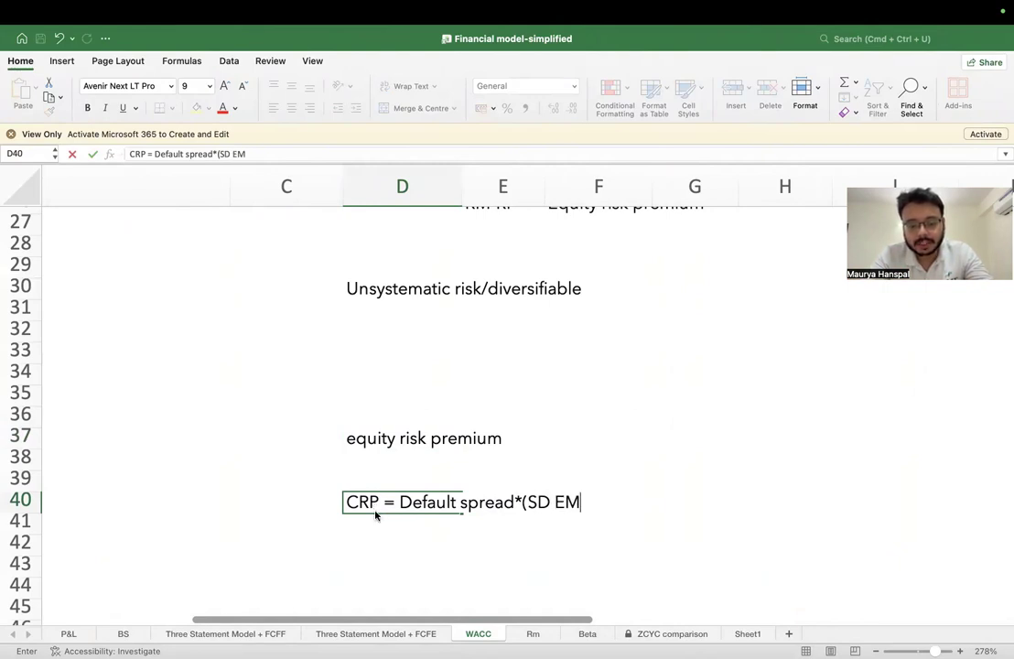
{"action": "type", "text": " equity"}
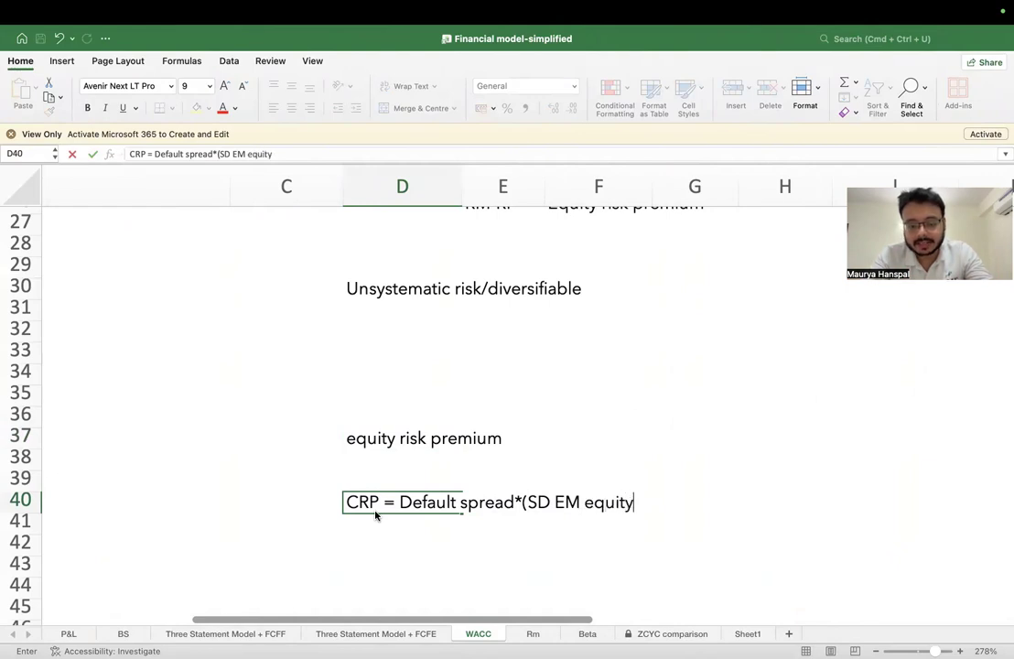
{"action": "type", "text": "/SD EM bond index)"}
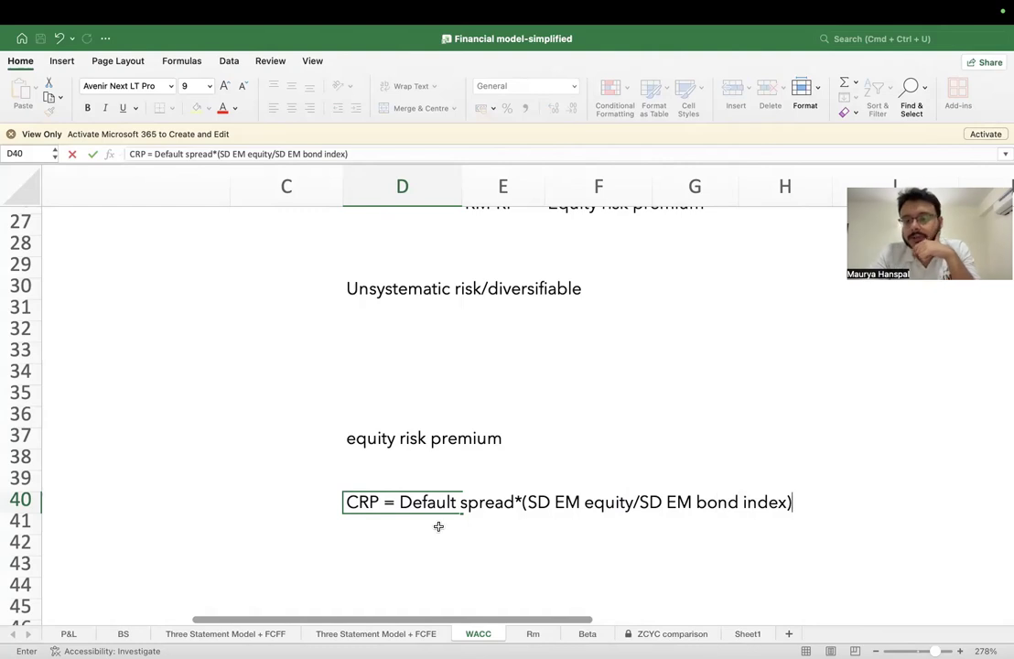
{"action": "left_click", "coordinate": [375, 536]}
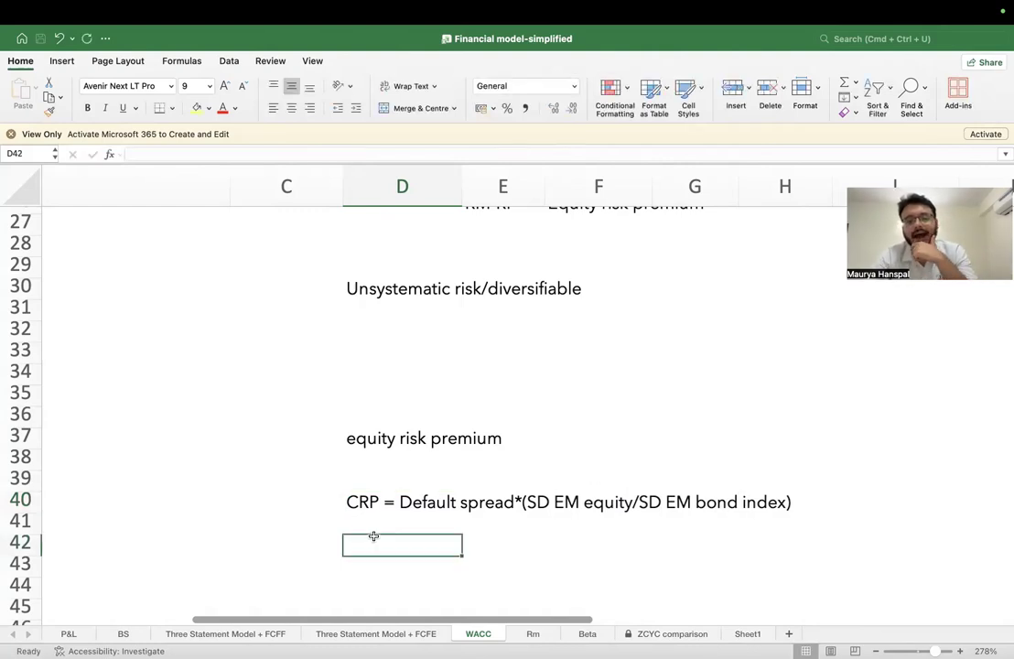
Step: Add "+" in D41 and "MRP US" in D42, directly below the CRP formula note
{"action": "left_click", "coordinate": [359, 520]}
{"action": "key", "text": "Down"}
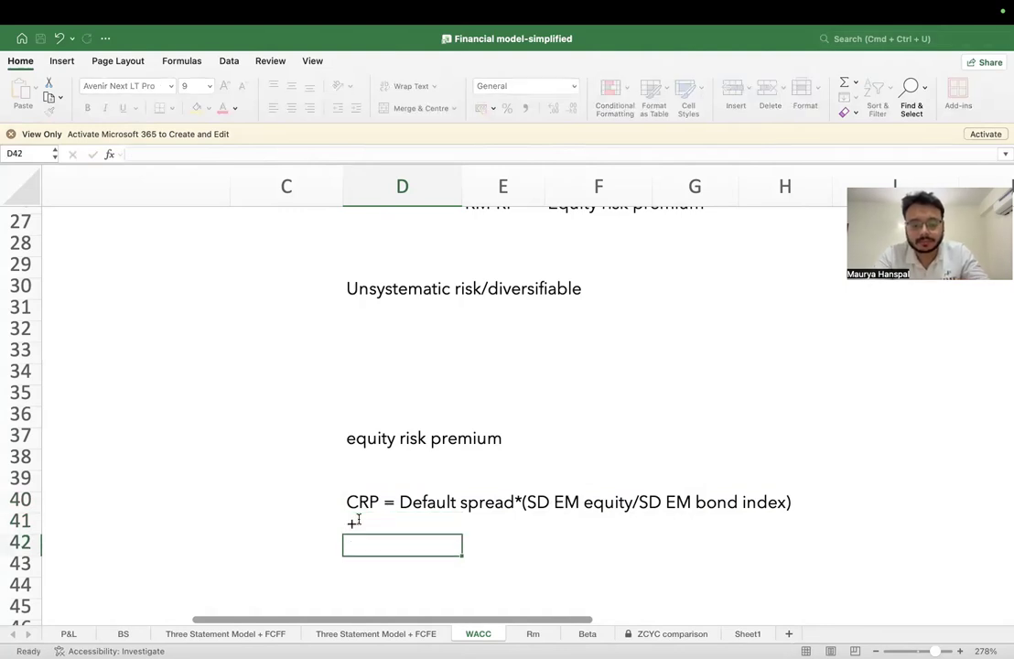
{"action": "type", "text": "MRP US"}
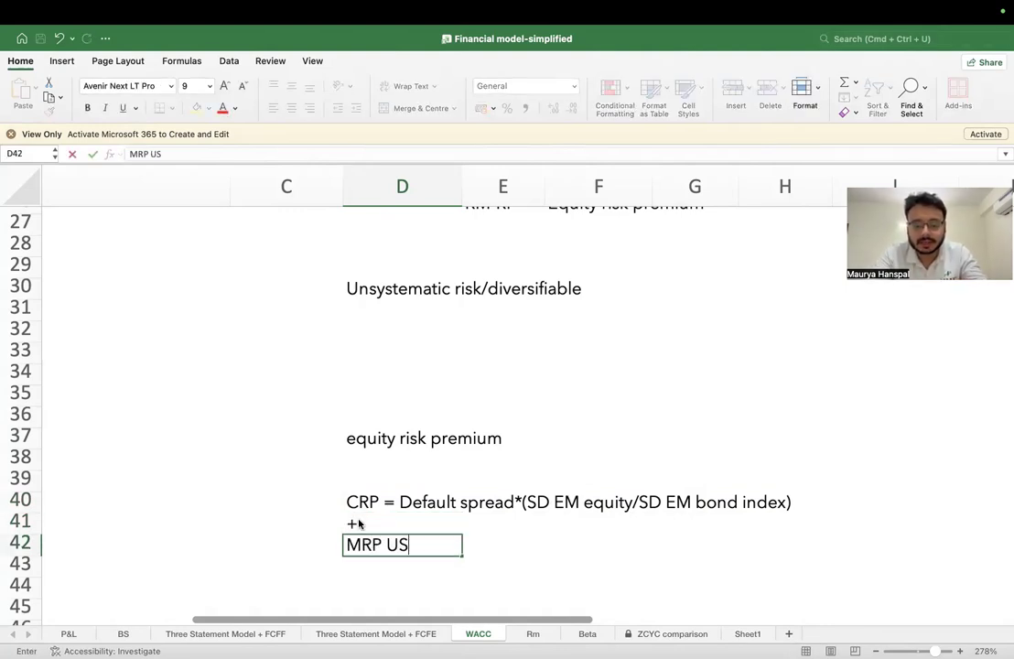
{"action": "key", "text": "Return"}
Step: Write "Total ERP" as a plain text label in D43, without a leading equals sign
{"action": "type", "text": "=T"}
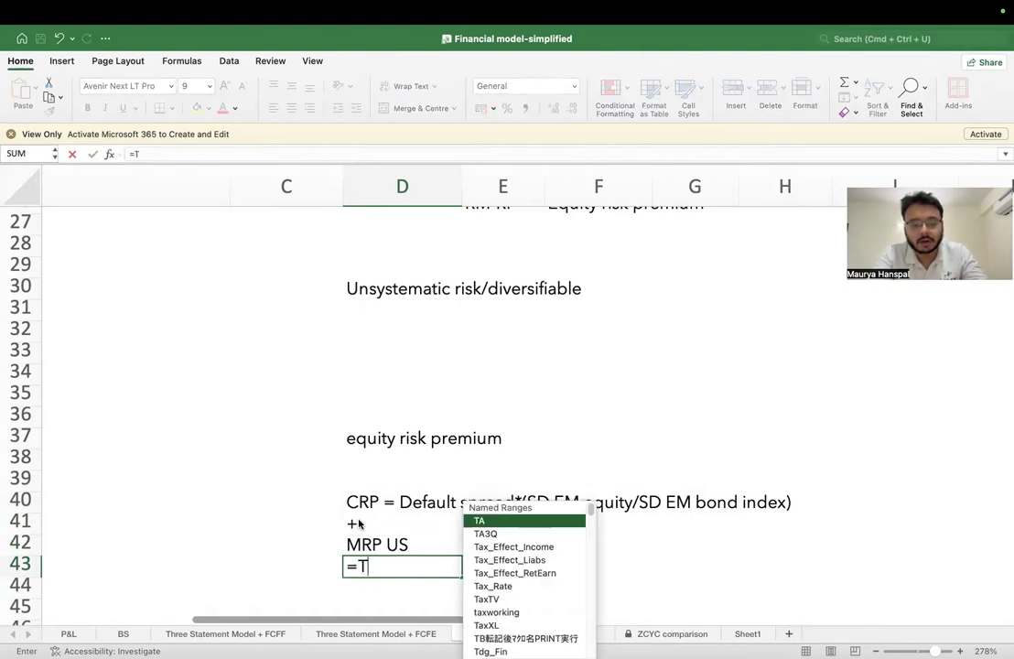
{"action": "type", "text": "otal "}
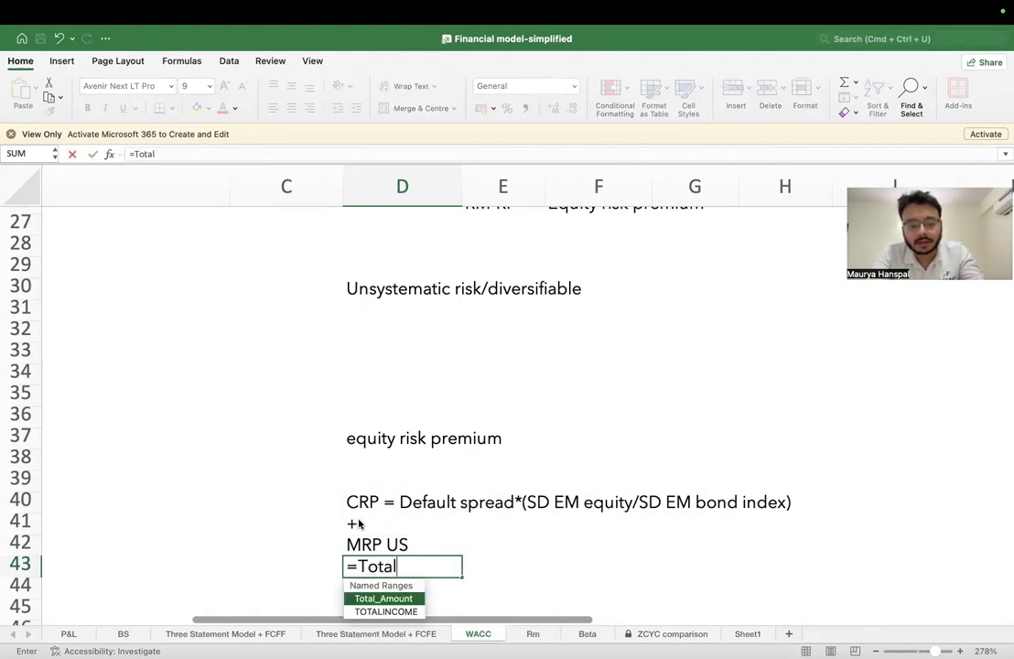
{"action": "type", "text": "ERP"}
{"action": "key", "text": "super+Tab"}
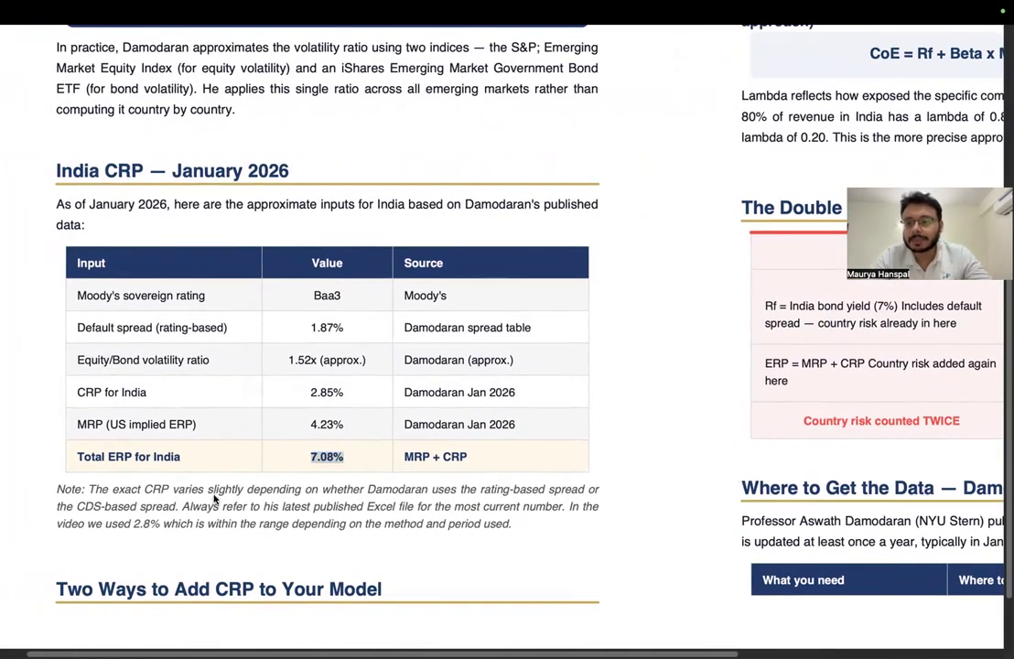
{"action": "key", "text": "ctrl+Left"}
{"action": "scroll", "coordinate": [445, 460], "scroll_direction": "down", "scroll_amount": 3}
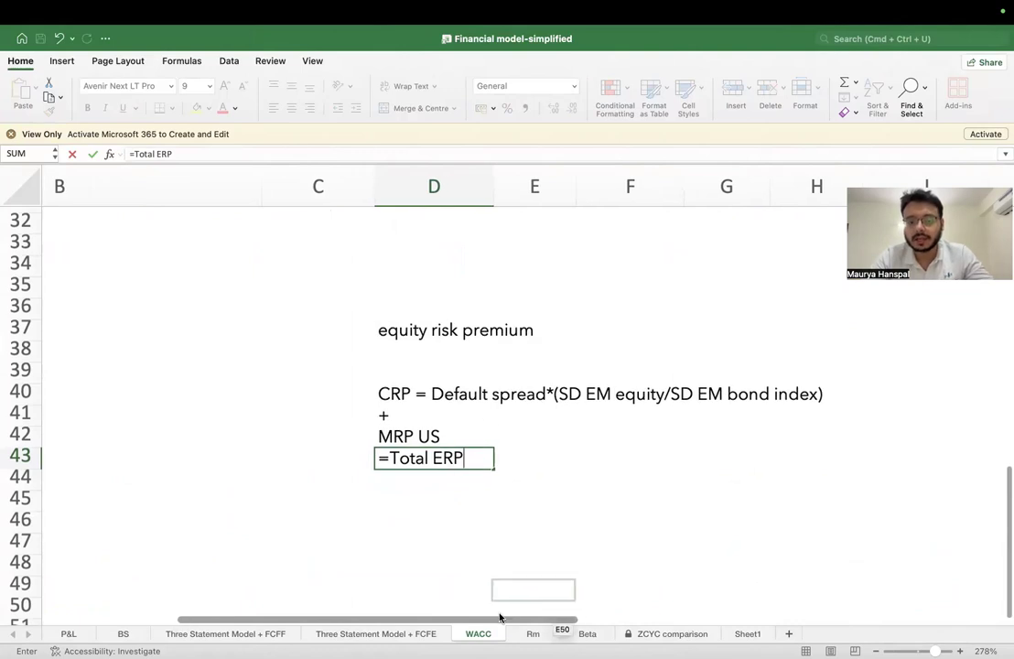
{"action": "left_click", "coordinate": [445, 518]}
{"action": "double_click", "coordinate": [418, 454]}
{"action": "key", "text": "Escape"}
{"action": "double_click", "coordinate": [418, 455]}
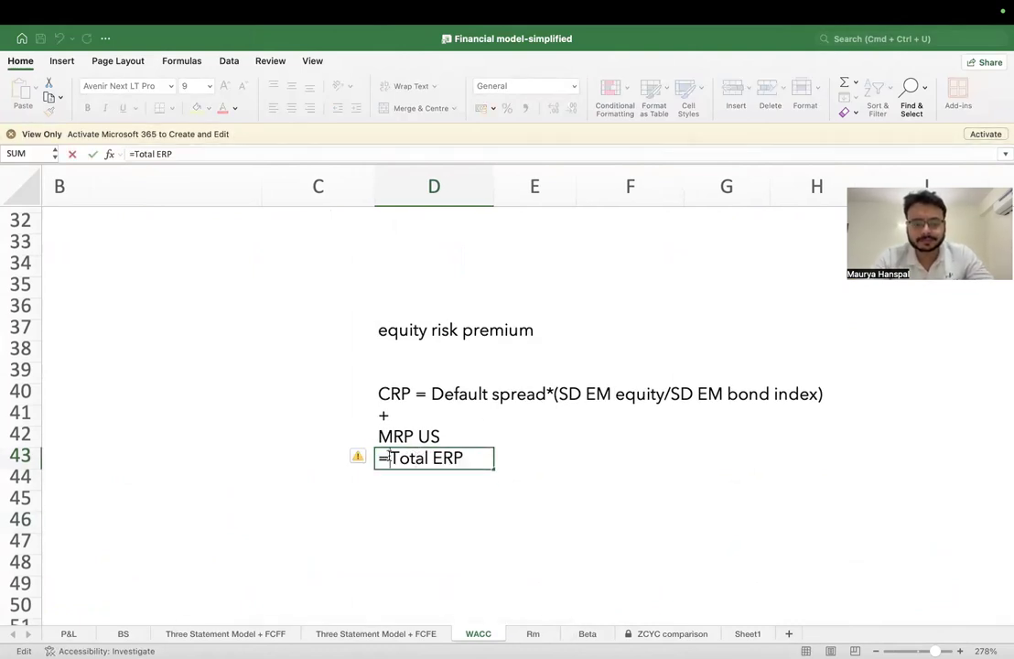
{"action": "key", "text": "BackSpace"}
{"action": "left_click", "coordinate": [389, 469]}
Step: Enter the label "X" in D47 and the value 0.57 in D49 as the example company's beta
{"action": "scroll", "coordinate": [387, 474], "scroll_direction": "down", "scroll_amount": 2}
{"action": "left_click_drag", "start_coordinate": [325, 331], "coordinate": [339, 441]}
{"action": "left_click", "coordinate": [389, 490]}
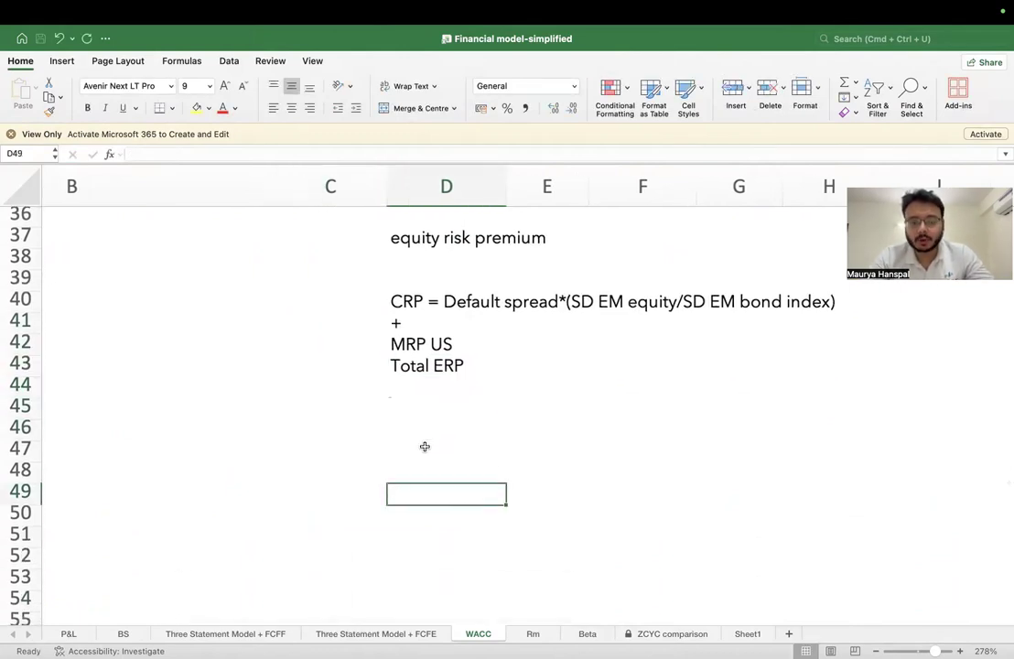
{"action": "left_click", "coordinate": [422, 445]}
{"action": "type", "text": "X"}
{"action": "left_click", "coordinate": [425, 500]}
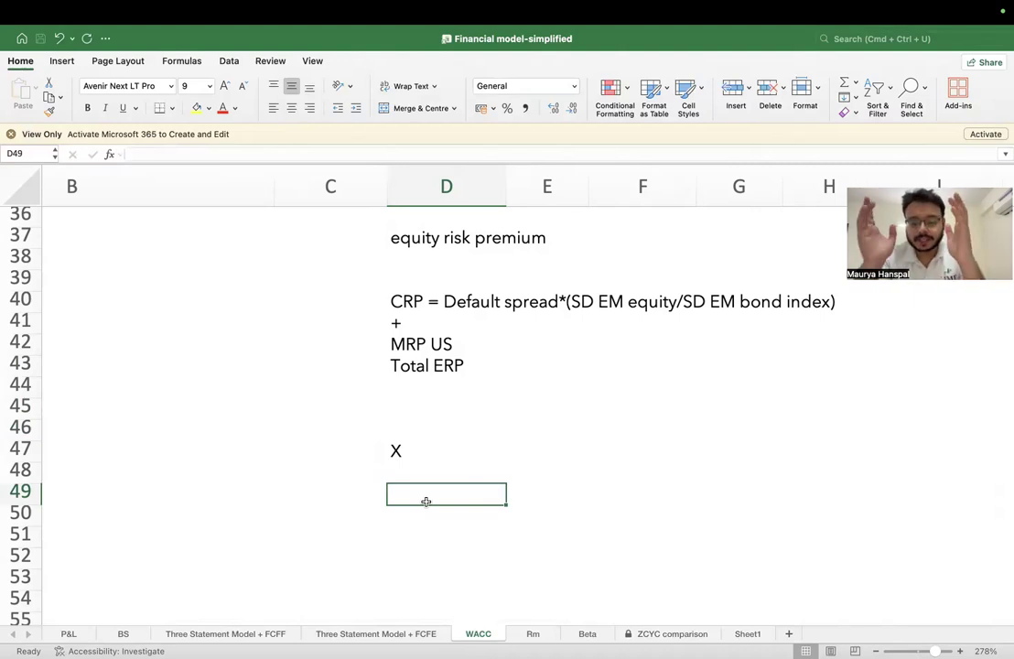
{"action": "type", "text": "0.57"}
{"action": "key", "text": "Return"}
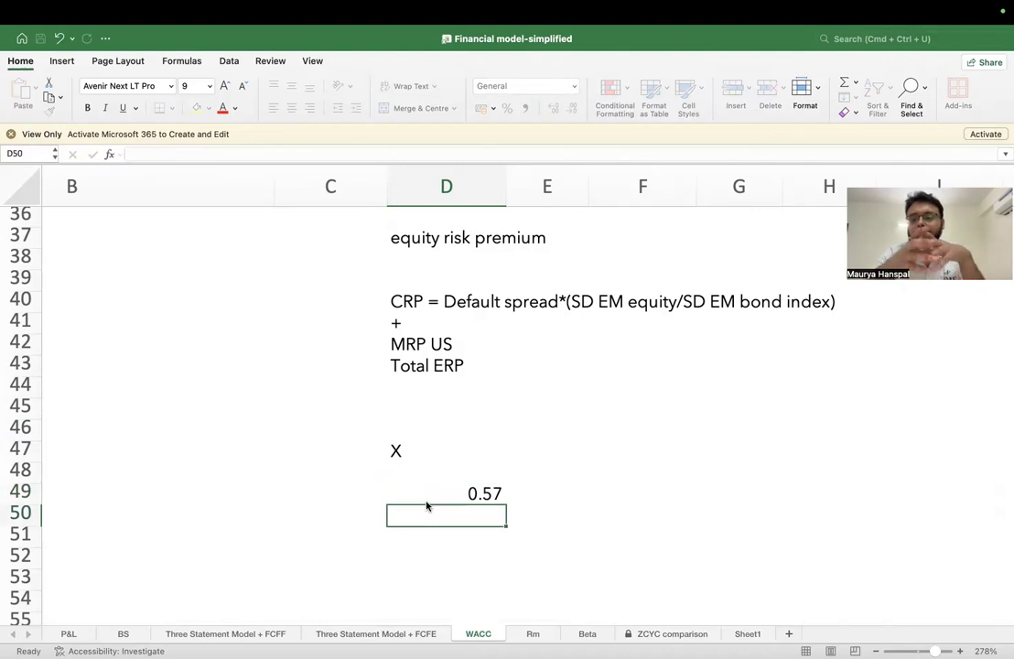
Step: Begin the cost of equity formula in D51 as =C7+(D49*, adding the beta term to the adjusted risk-free rate
{"action": "left_click_drag", "start_coordinate": [394, 259], "coordinate": [634, 392]}
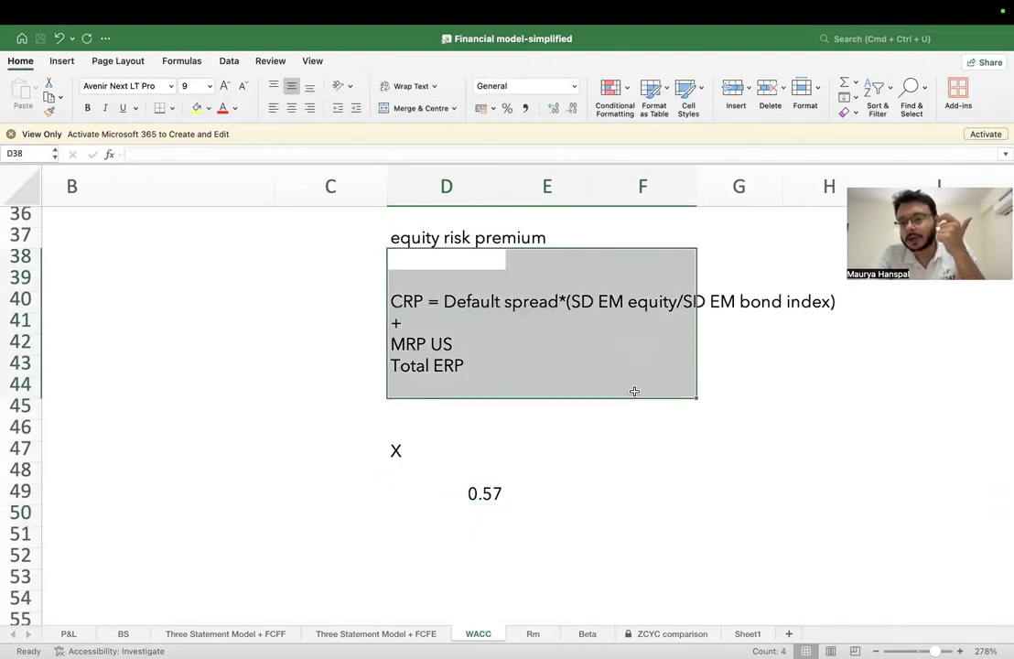
{"action": "left_click", "coordinate": [409, 533]}
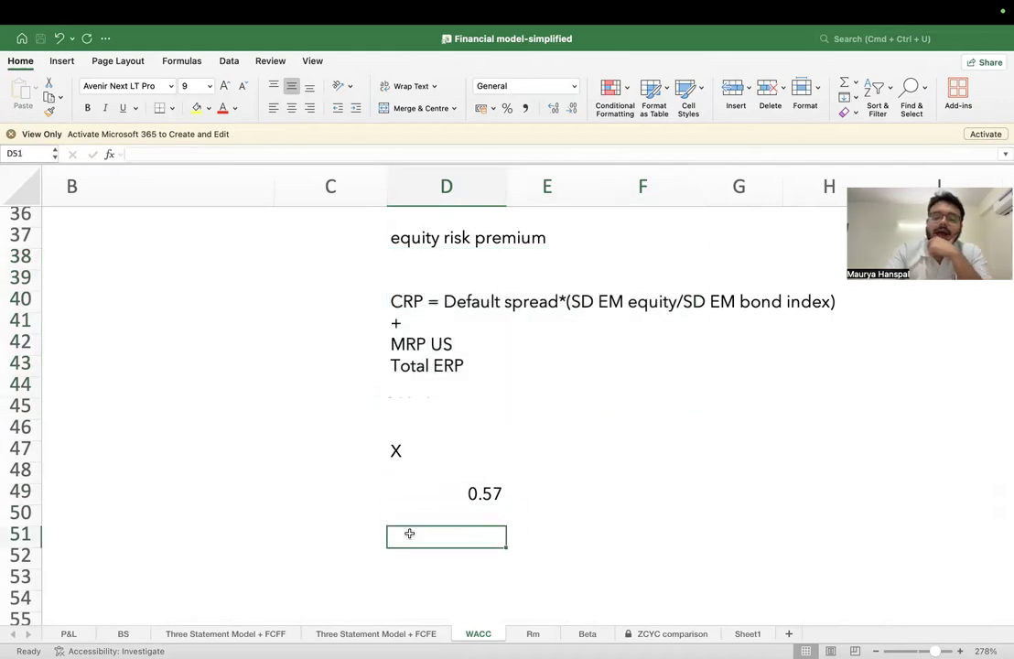
{"action": "type", "text": "="}
{"action": "scroll", "coordinate": [309, 468], "scroll_direction": "up", "scroll_amount": 10}
{"action": "scroll", "coordinate": [431, 415], "scroll_direction": "left", "scroll_amount": 2}
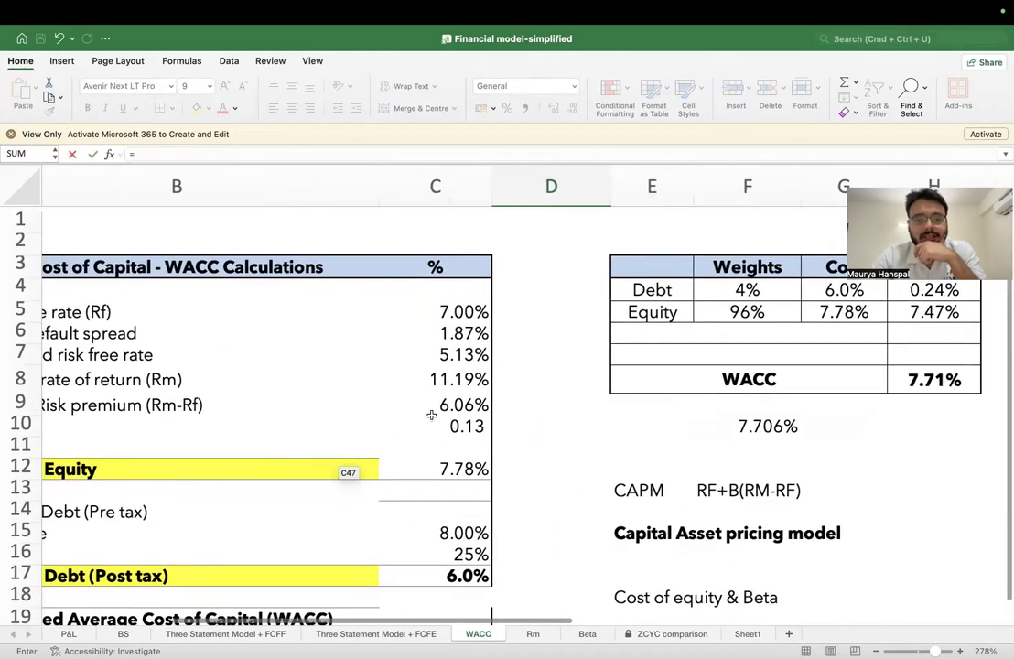
{"action": "left_click", "coordinate": [463, 353]}
{"action": "scroll", "coordinate": [462, 351], "scroll_direction": "down", "scroll_amount": 10}
{"action": "scroll", "coordinate": [462, 350], "scroll_direction": "right", "scroll_amount": 1}
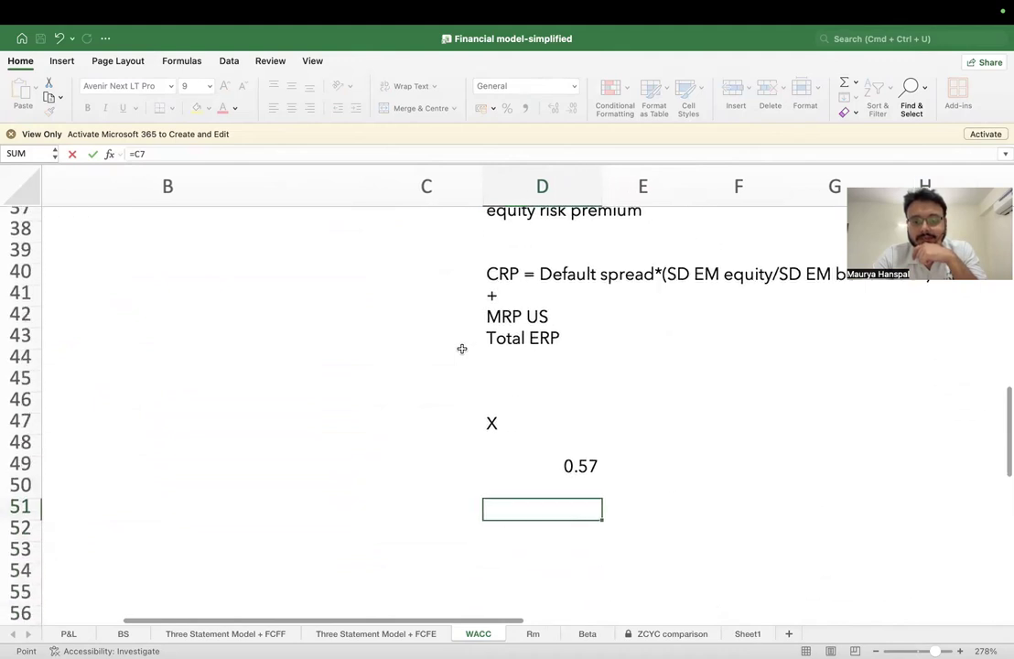
{"action": "scroll", "coordinate": [462, 348], "scroll_direction": "down", "scroll_amount": 1}
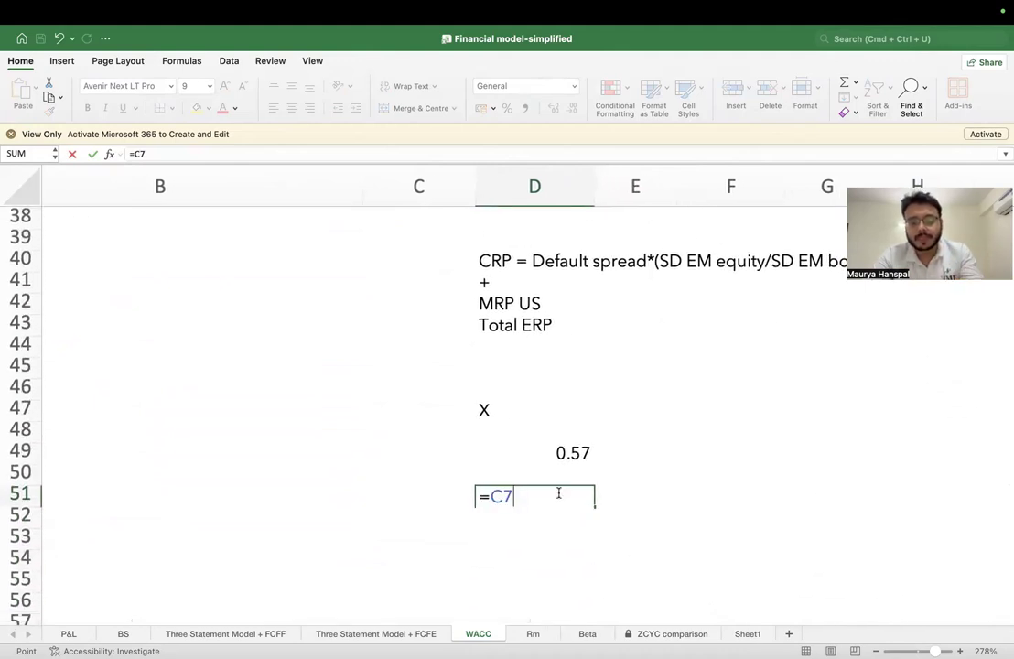
{"action": "type", "text": "+"}
{"action": "left_click", "coordinate": [552, 453]}
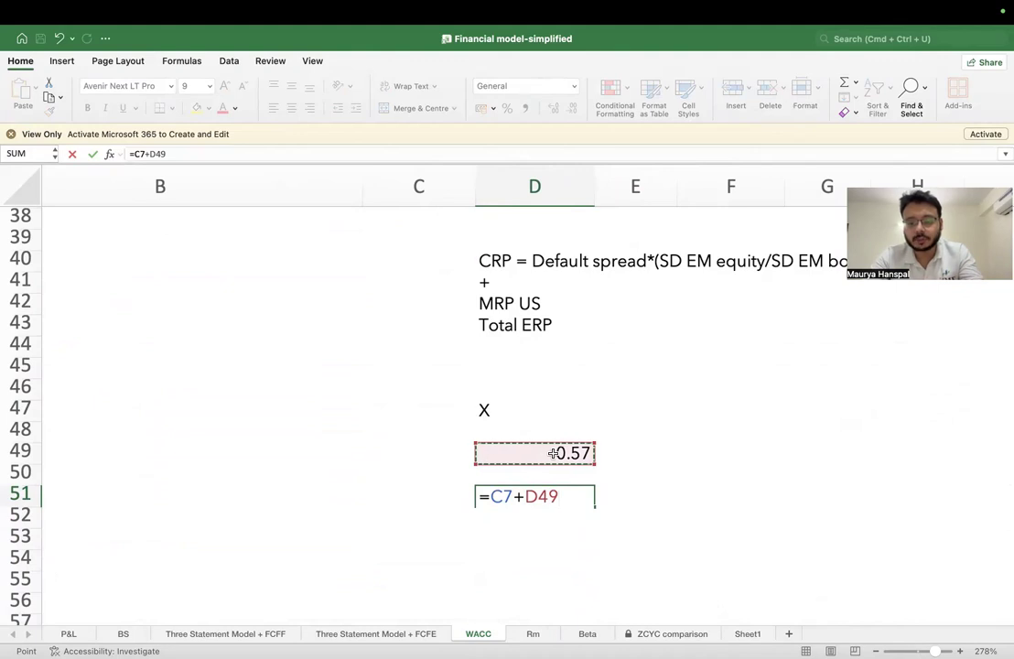
{"action": "left_click", "coordinate": [524, 496]}
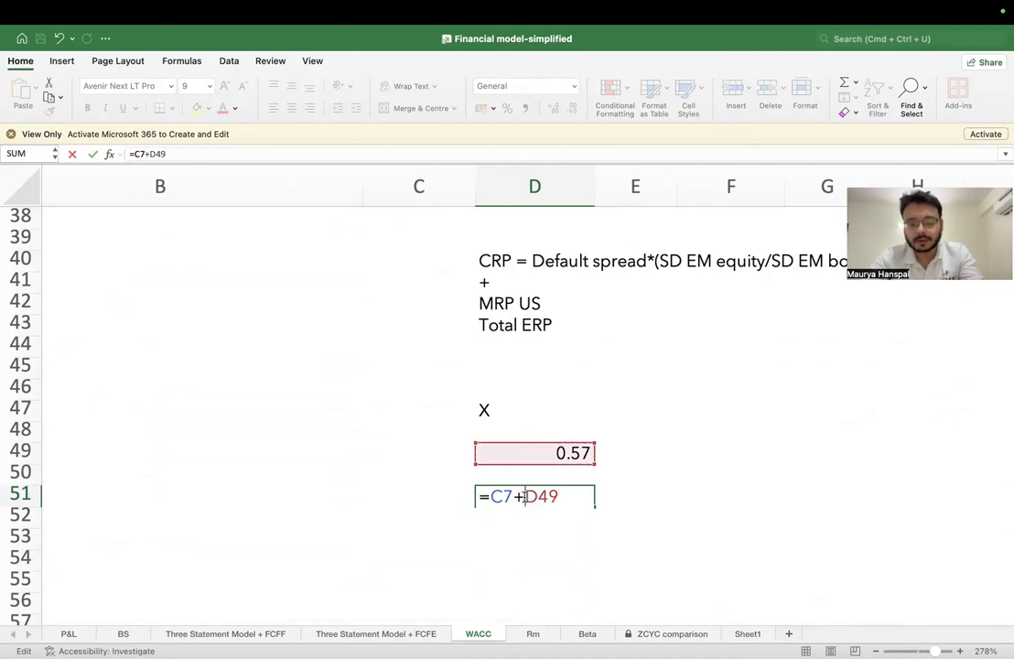
{"action": "type", "text": "("}
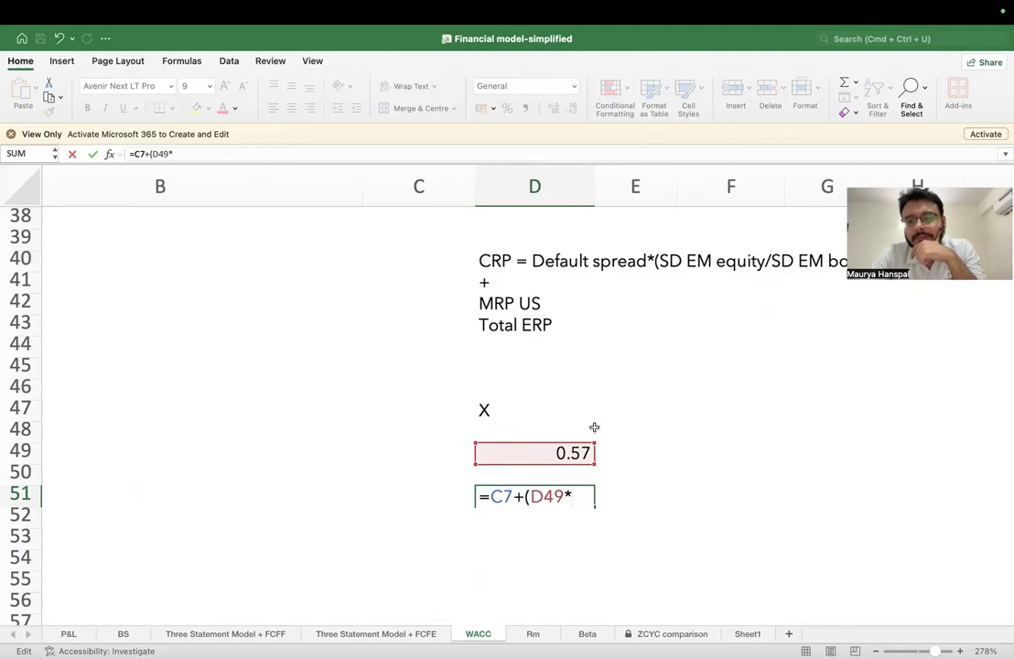
{"action": "scroll", "coordinate": [590, 432], "scroll_direction": "up", "scroll_amount": 4}
{"action": "scroll", "coordinate": [595, 437], "scroll_direction": "up", "scroll_amount": 5}
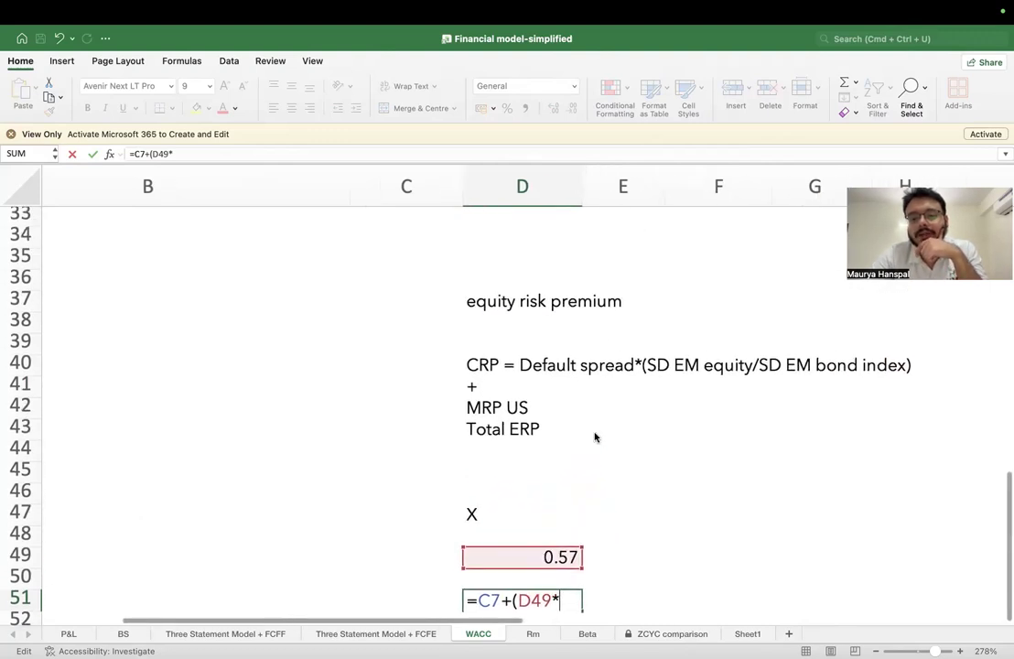
{"action": "scroll", "coordinate": [595, 437], "scroll_direction": "down", "scroll_amount": 7}
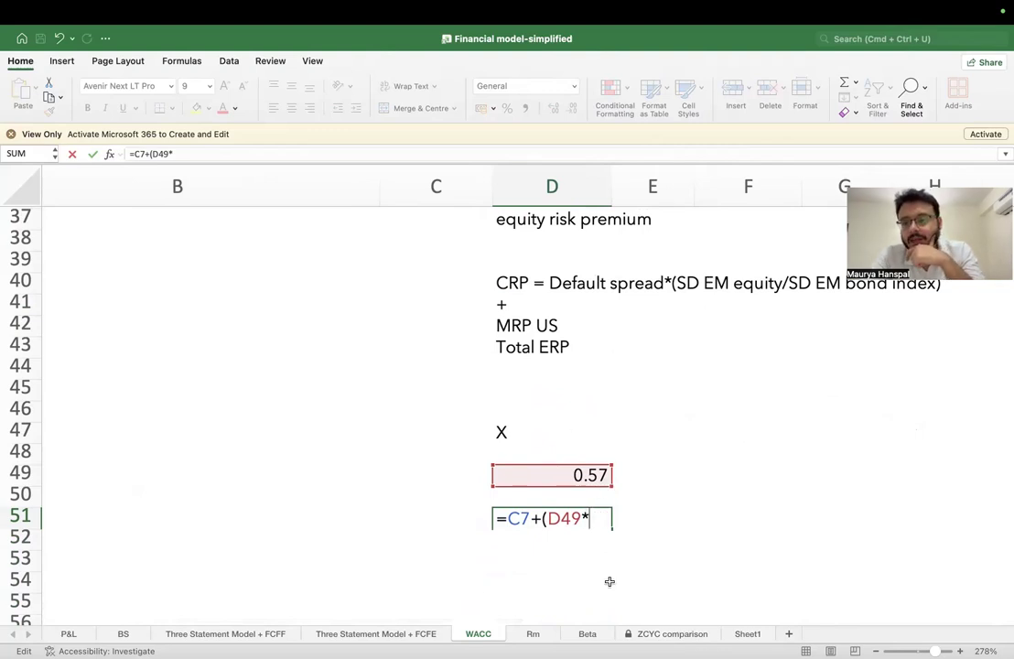
Step: Switch to Safari and look up the United States equity risk premium in Damodaran's country table on pages.stern.nyu.edu
{"action": "mouse_move", "coordinate": [590, 18]}
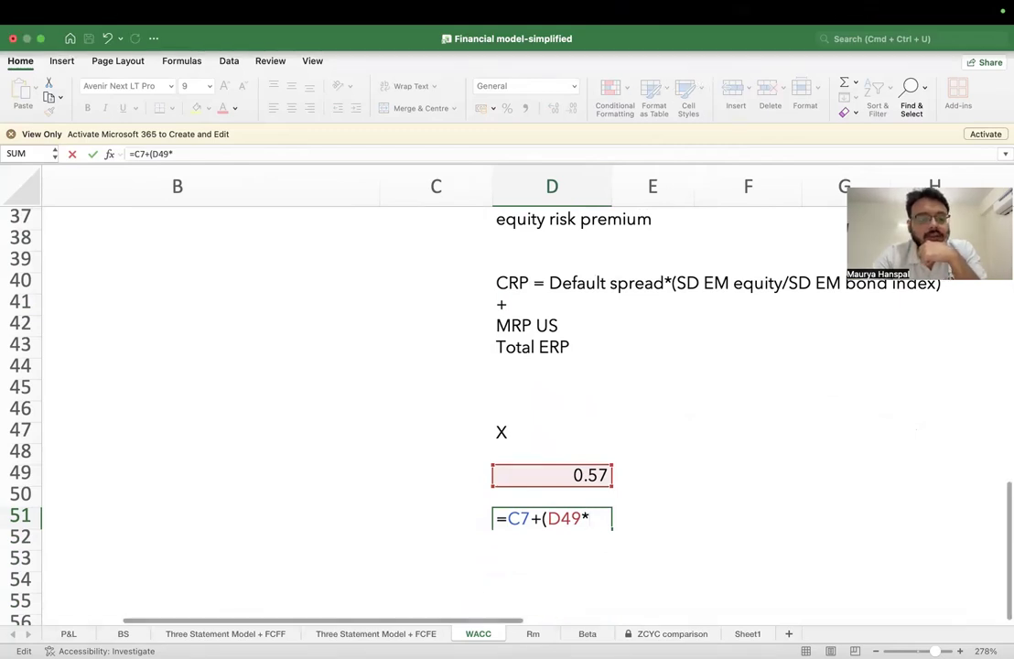
{"action": "left_click", "coordinate": [109, 638]}
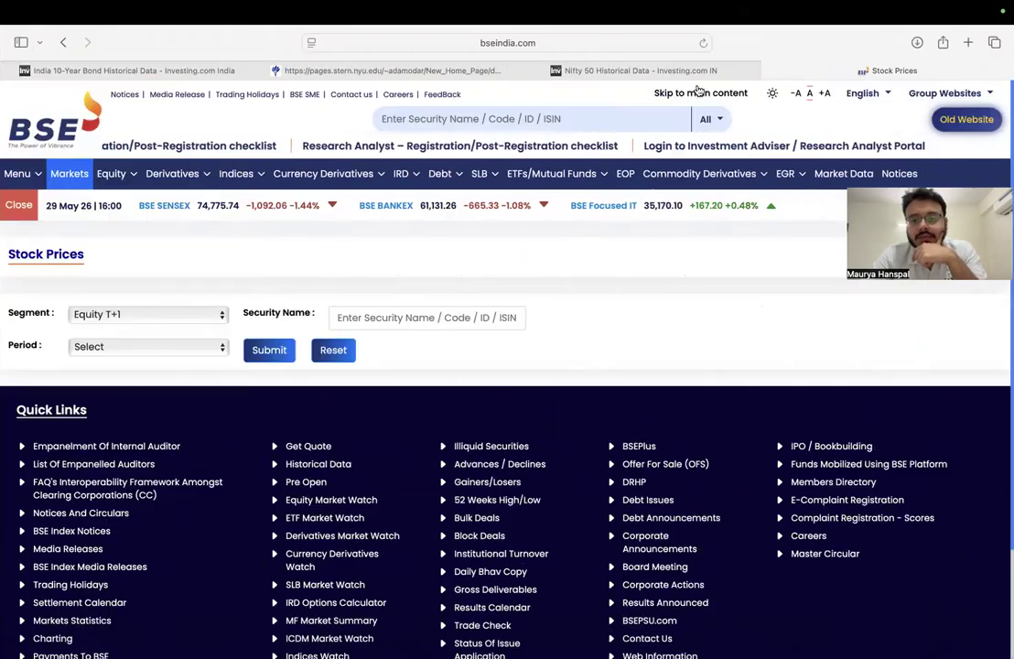
{"action": "left_click", "coordinate": [380, 70]}
{"action": "scroll", "coordinate": [363, 279], "scroll_direction": "down", "scroll_amount": 5}
{"action": "scroll", "coordinate": [363, 279], "scroll_direction": "down", "scroll_amount": 20}
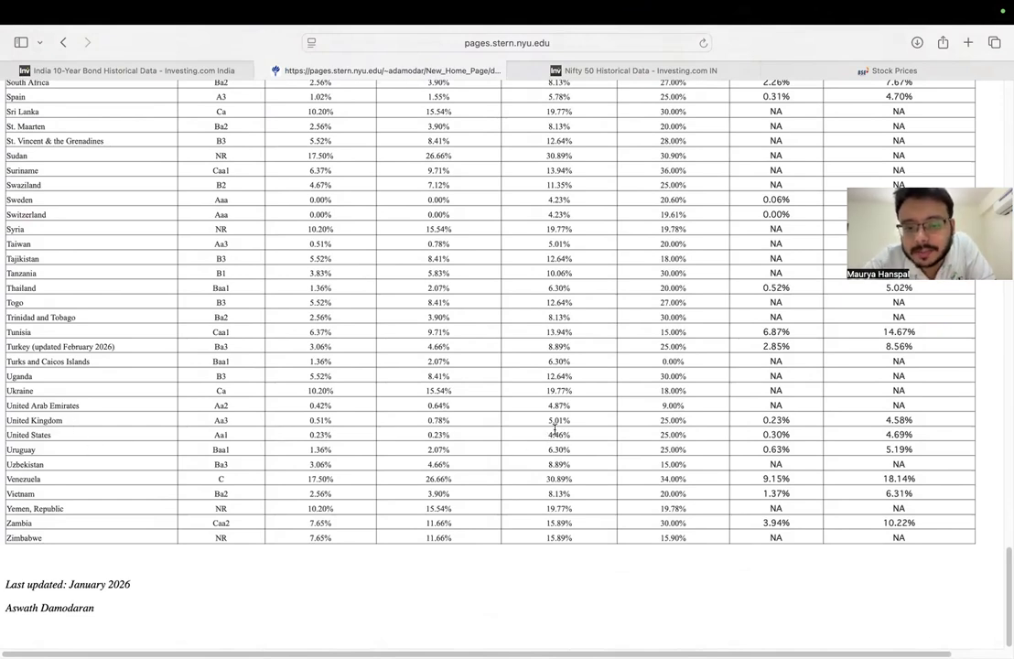
{"action": "left_click_drag", "start_coordinate": [550, 434], "coordinate": [587, 432]}
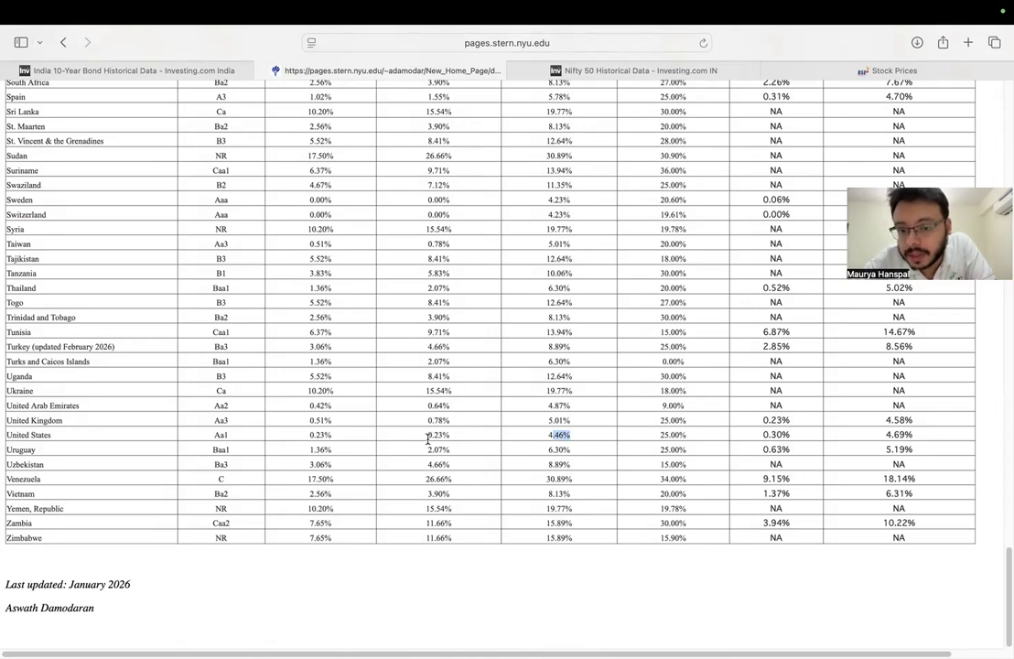
{"action": "left_click", "coordinate": [549, 430]}
{"action": "double_click", "coordinate": [567, 438]}
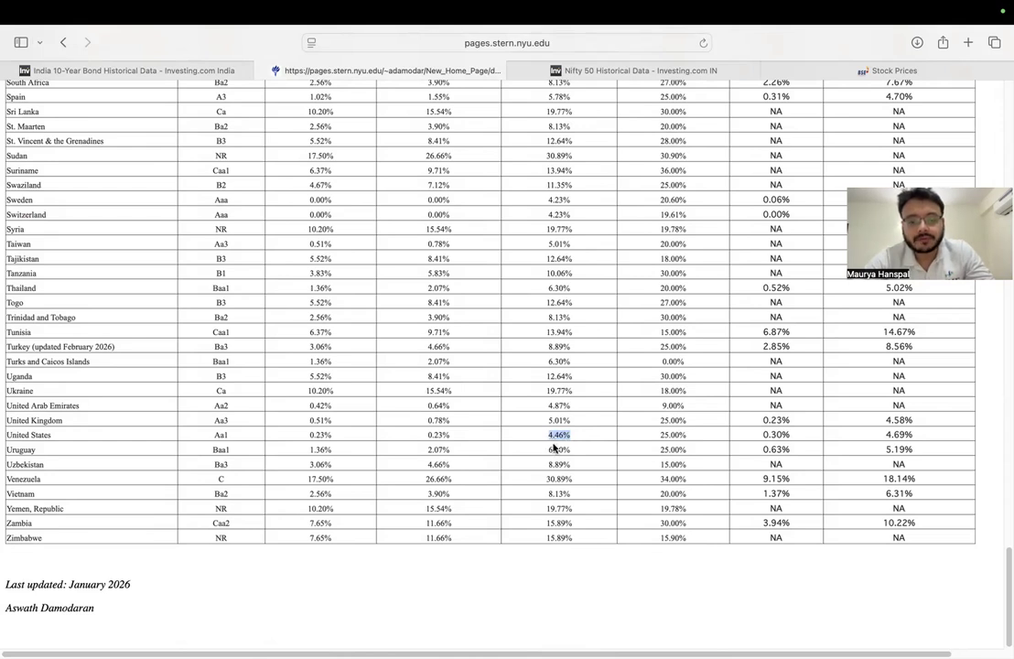
Step: Switch back to Excel, discard the unfinished D51 formula, and calculate the US market risk premium in E42 as =4.46-0.23
{"action": "key", "text": "super+Tab"}
{"action": "key", "text": "Escape"}
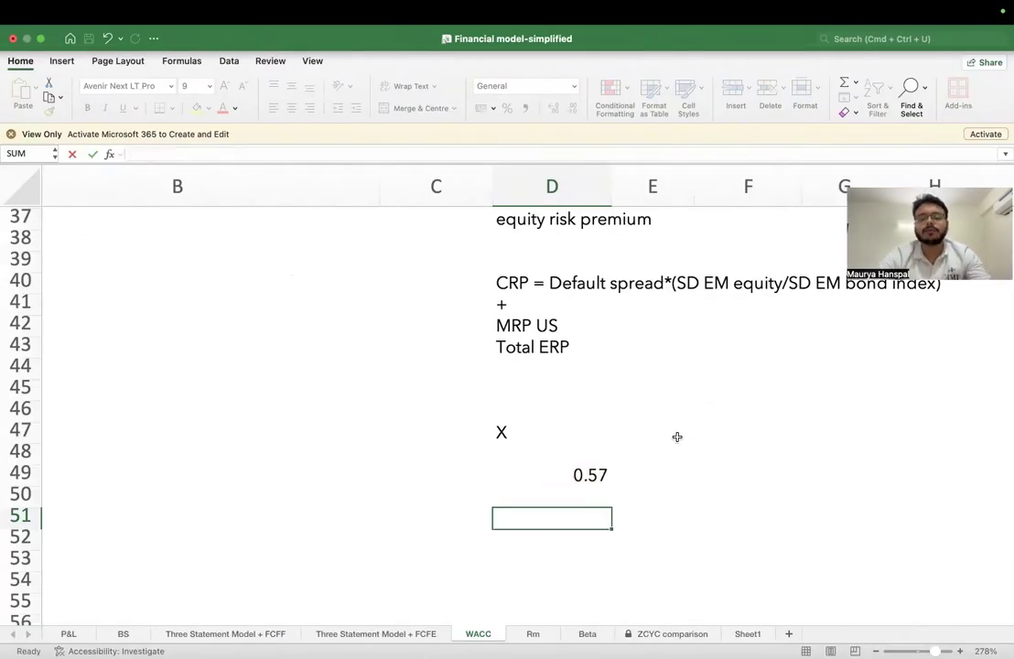
{"action": "left_click", "coordinate": [695, 423]}
{"action": "left_click", "coordinate": [517, 407]}
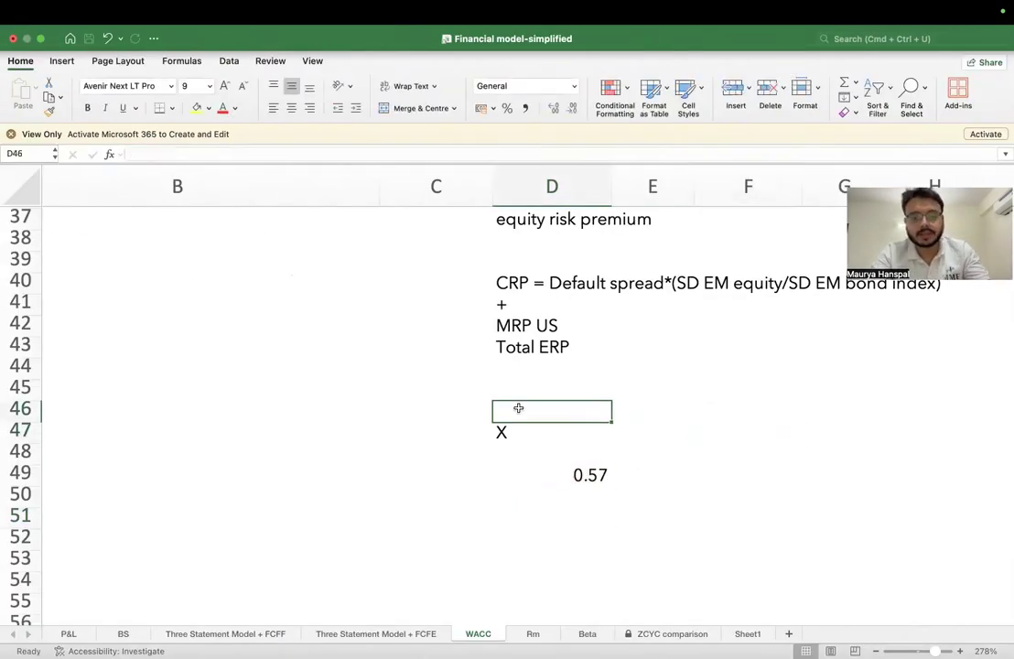
{"action": "left_click", "coordinate": [678, 330]}
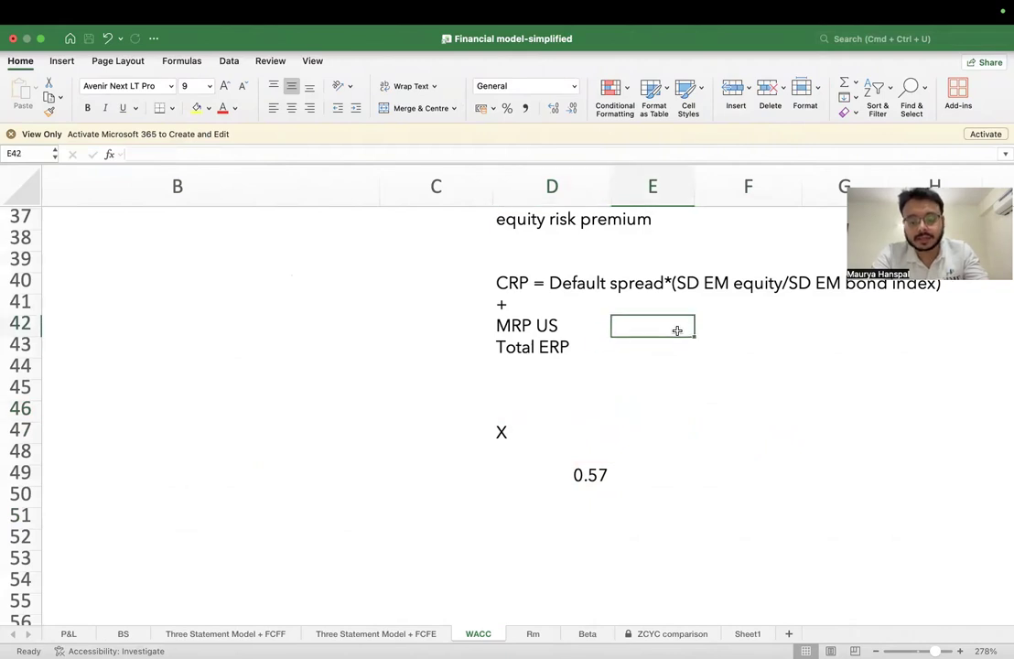
{"action": "type", "text": "=4.4"}
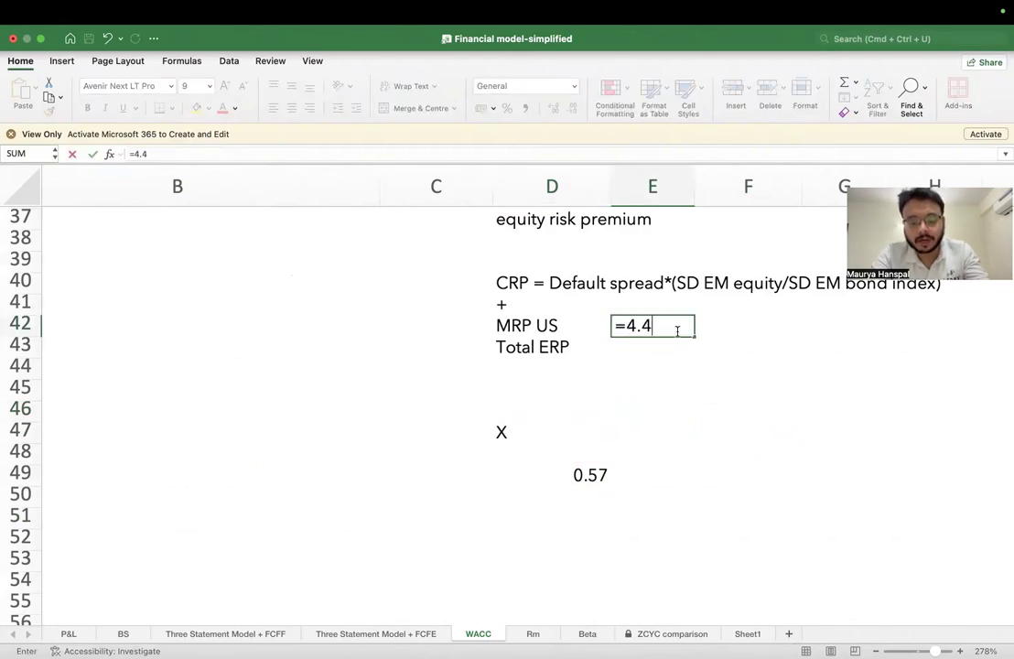
{"action": "type", "text": "6-0.23"}
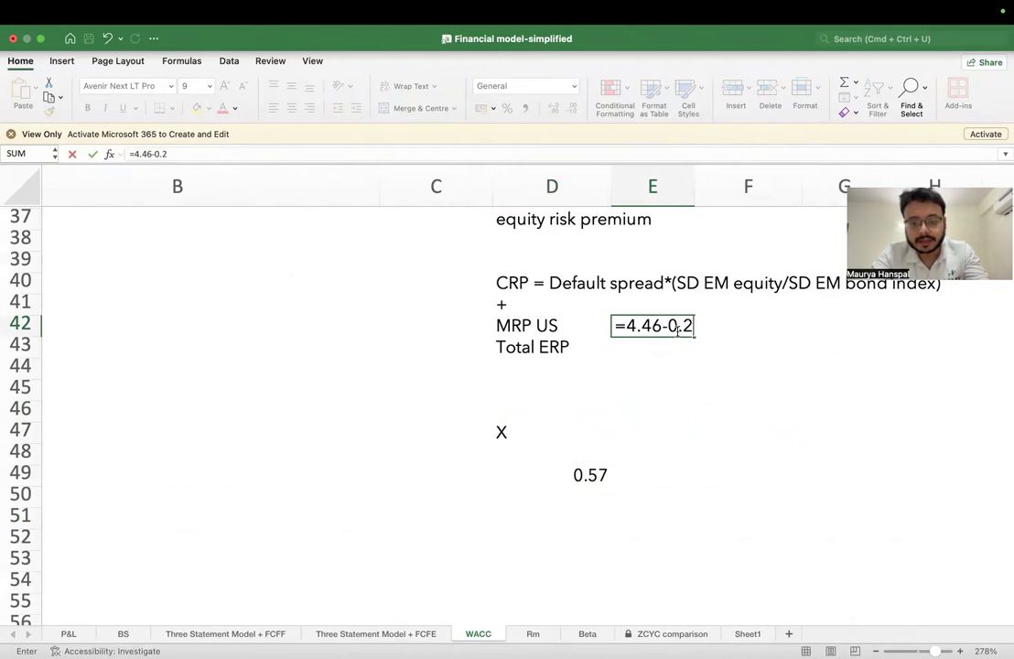
{"action": "key", "text": "Return"}
Step: Review the formula behind the MRP US value in E42 without changing it
{"action": "left_click", "coordinate": [673, 327]}
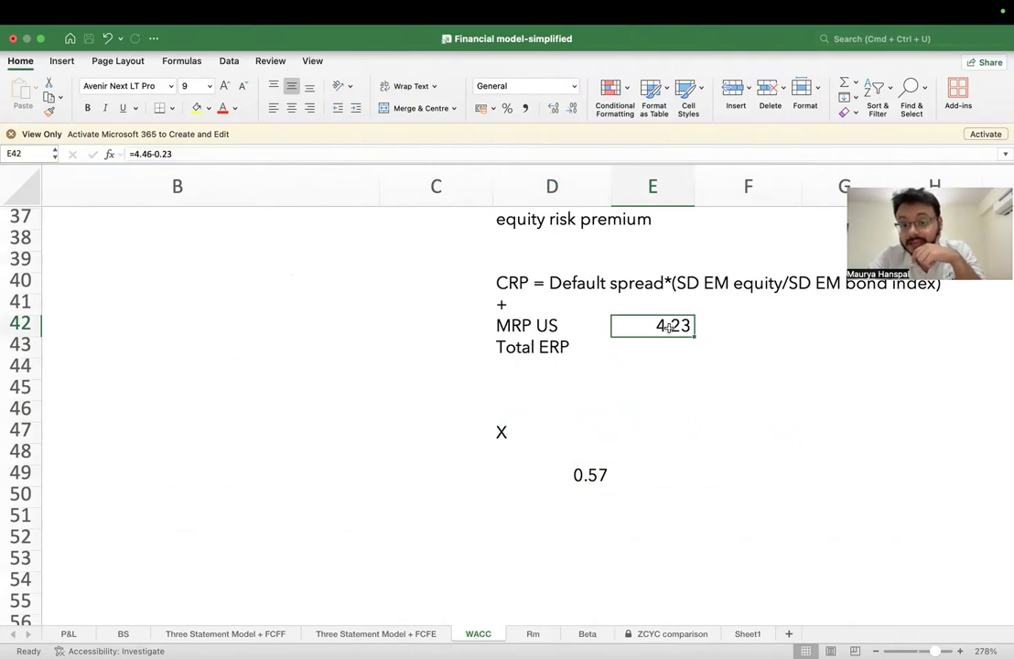
{"action": "double_click", "coordinate": [670, 327]}
{"action": "key", "text": "Escape"}
{"action": "double_click", "coordinate": [671, 332]}
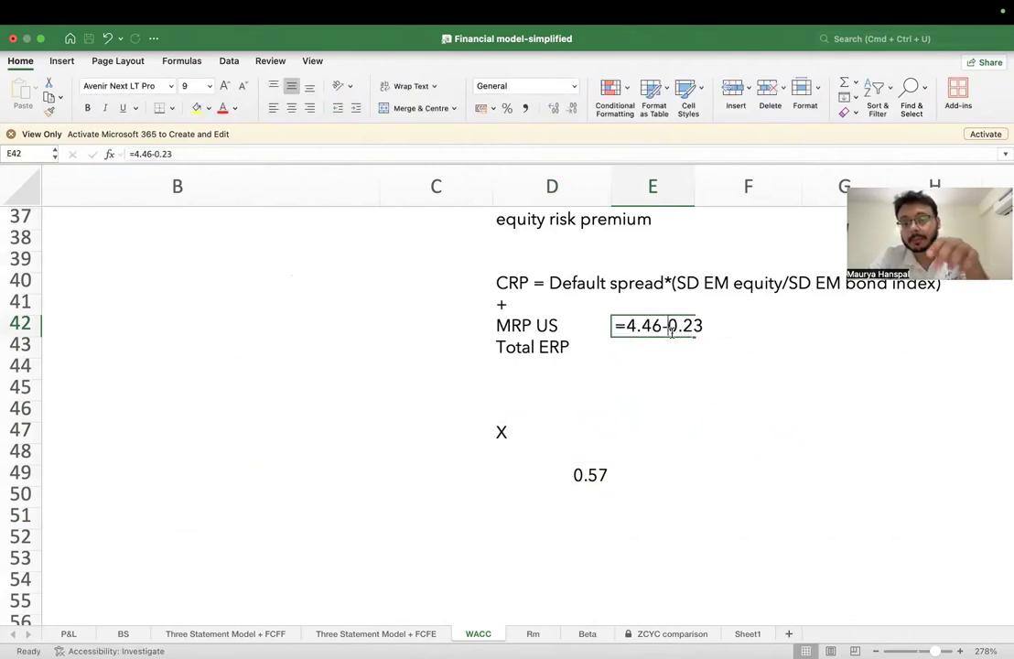
{"action": "key", "text": "Escape"}
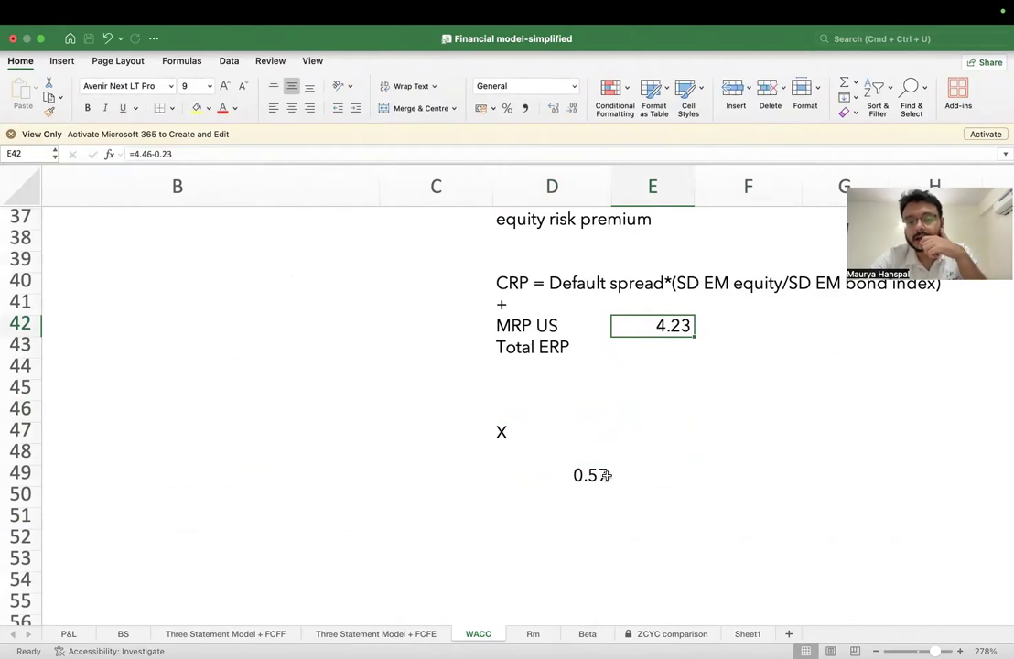
{"action": "left_click", "coordinate": [604, 475]}
{"action": "left_click", "coordinate": [542, 455]}
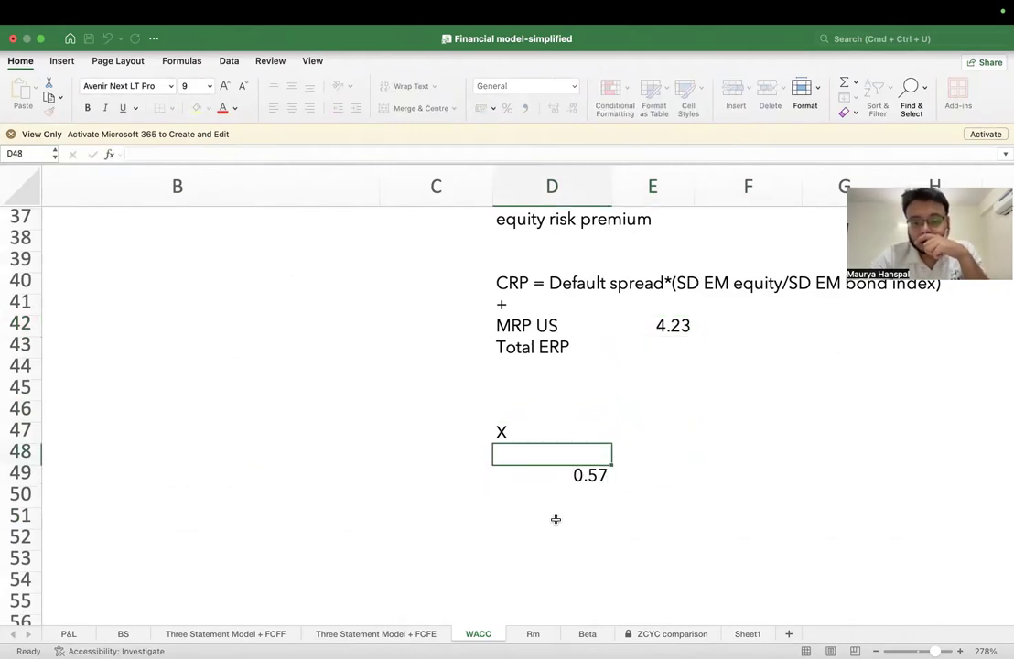
{"action": "left_click", "coordinate": [555, 519]}
{"action": "left_click", "coordinate": [638, 354]}
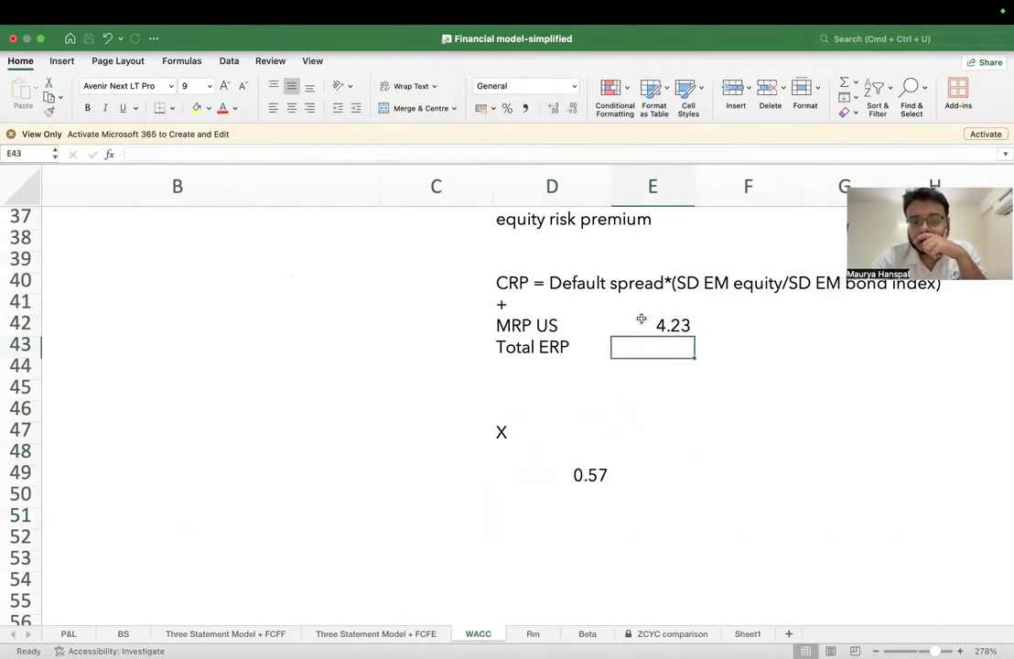
{"action": "scroll", "coordinate": [613, 322], "scroll_direction": "right", "scroll_amount": 2}
{"action": "scroll", "coordinate": [613, 322], "scroll_direction": "up", "scroll_amount": 1}
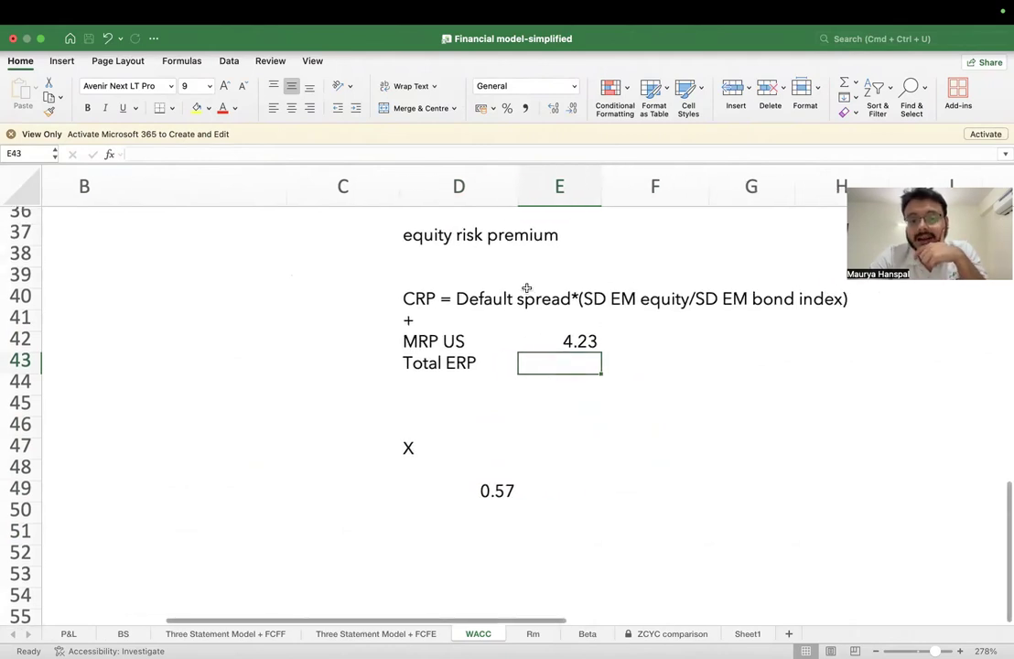
{"action": "scroll", "coordinate": [525, 290], "scroll_direction": "right", "scroll_amount": 3}
{"action": "key", "text": "Up"}
{"action": "key", "text": "Up"}
{"action": "key", "text": "Right"}
{"action": "key", "text": "Right"}
{"action": "type", "text": "="}
{"action": "left_click", "coordinate": [753, 319]}
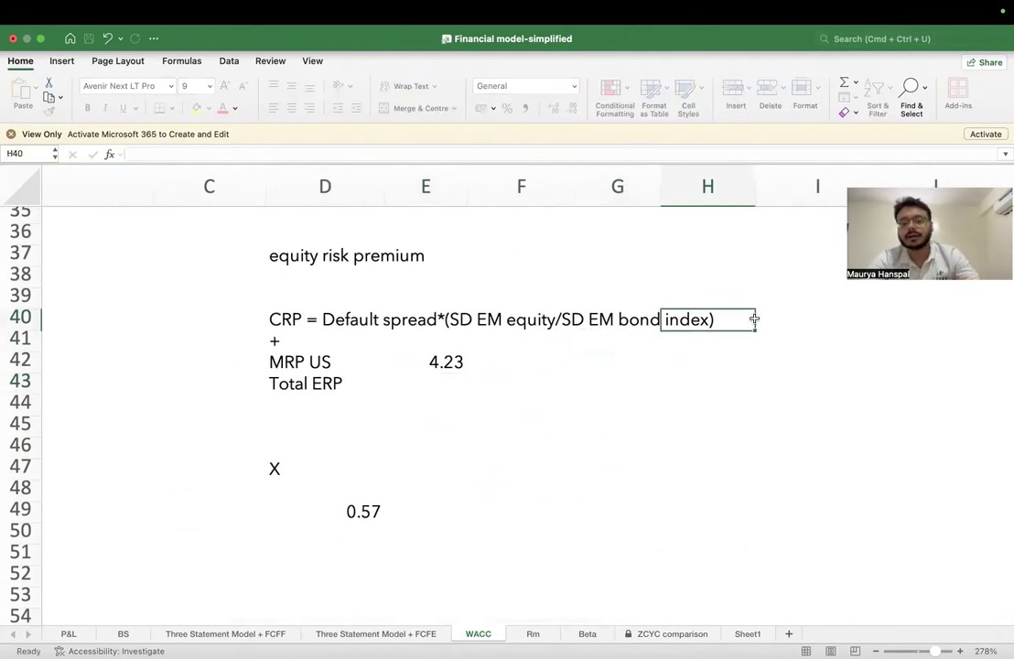
Step: Look up India's country risk premium in Damodaran's country table in Safari and enter 2.85 in I40 back in Excel
{"action": "left_click", "coordinate": [797, 318]}
{"action": "key", "text": "super+Tab"}
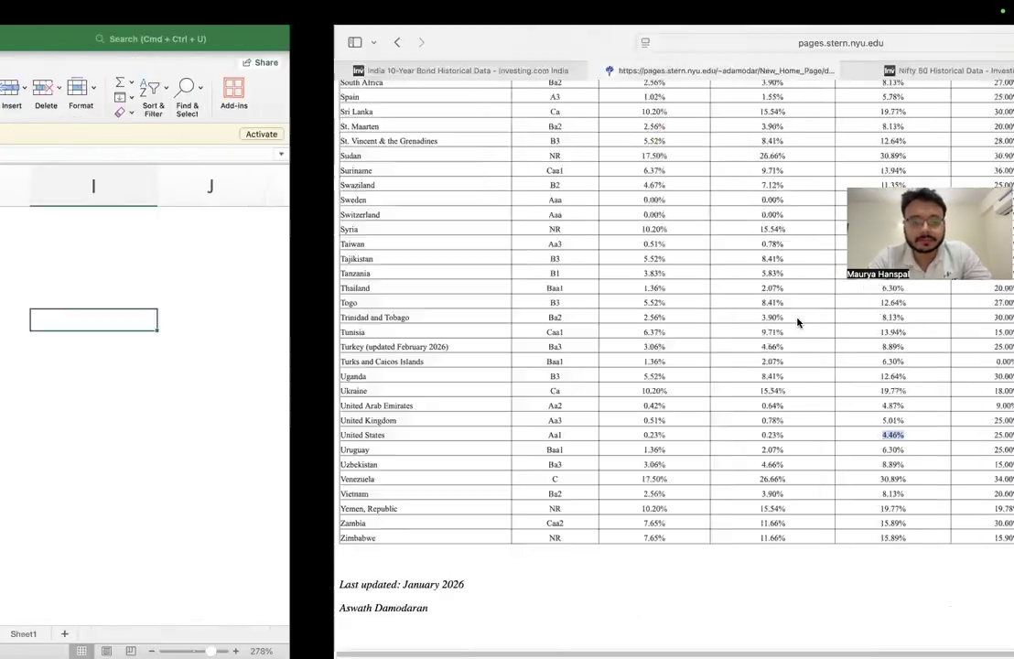
{"action": "scroll", "coordinate": [595, 383], "scroll_direction": "up", "scroll_amount": 20}
{"action": "scroll", "coordinate": [595, 382], "scroll_direction": "down", "scroll_amount": 7}
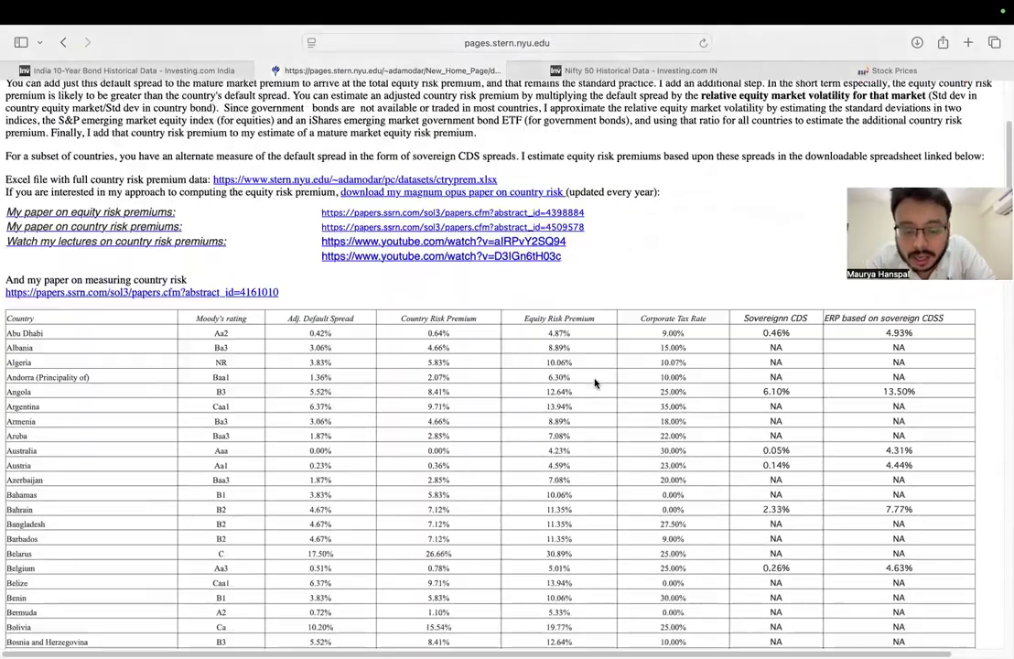
{"action": "scroll", "coordinate": [460, 334], "scroll_direction": "down", "scroll_amount": 2}
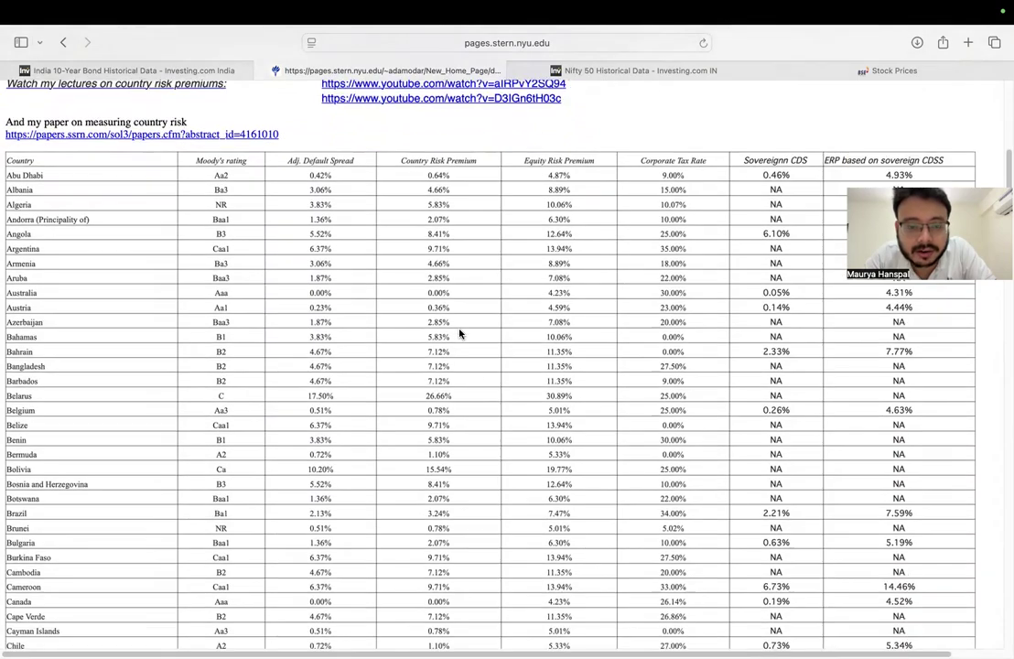
{"action": "scroll", "coordinate": [441, 436], "scroll_direction": "down", "scroll_amount": 20}
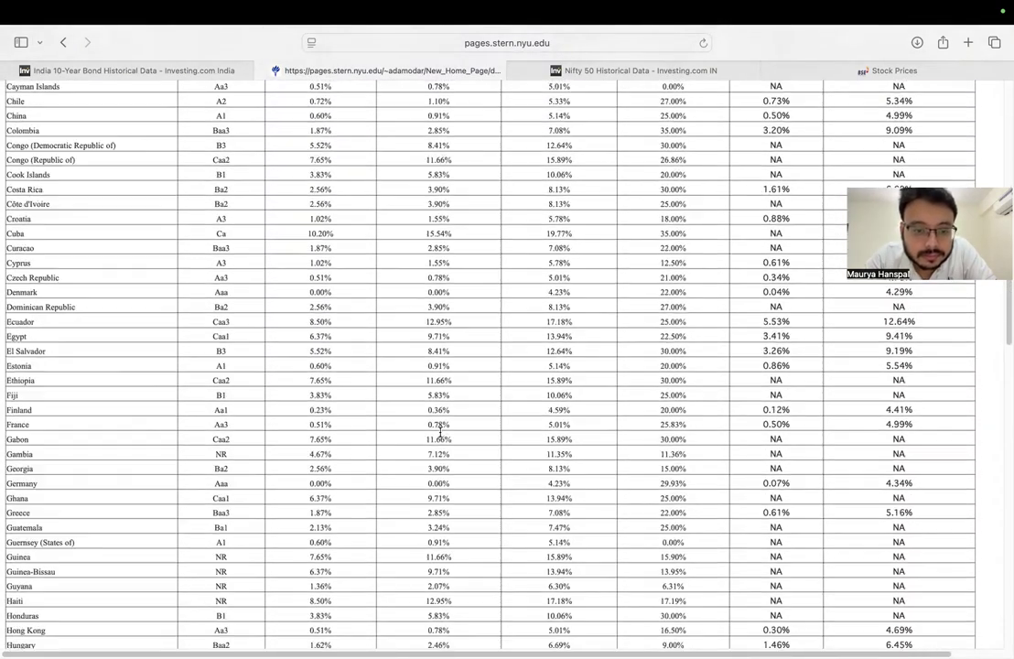
{"action": "scroll", "coordinate": [440, 432], "scroll_direction": "up", "scroll_amount": 10}
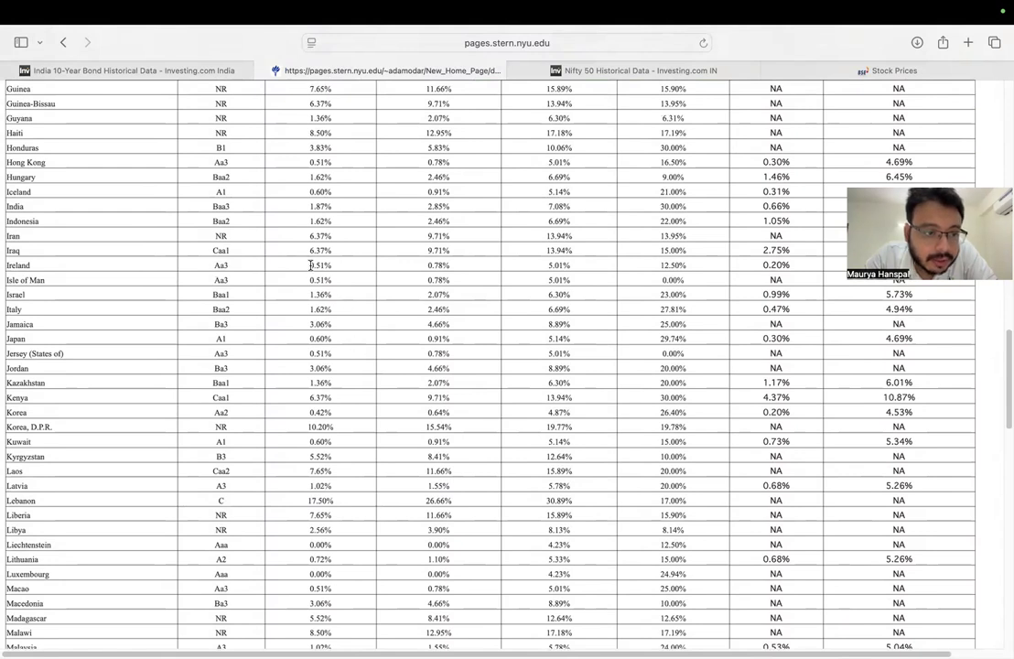
{"action": "left_click_drag", "start_coordinate": [423, 208], "coordinate": [455, 205]}
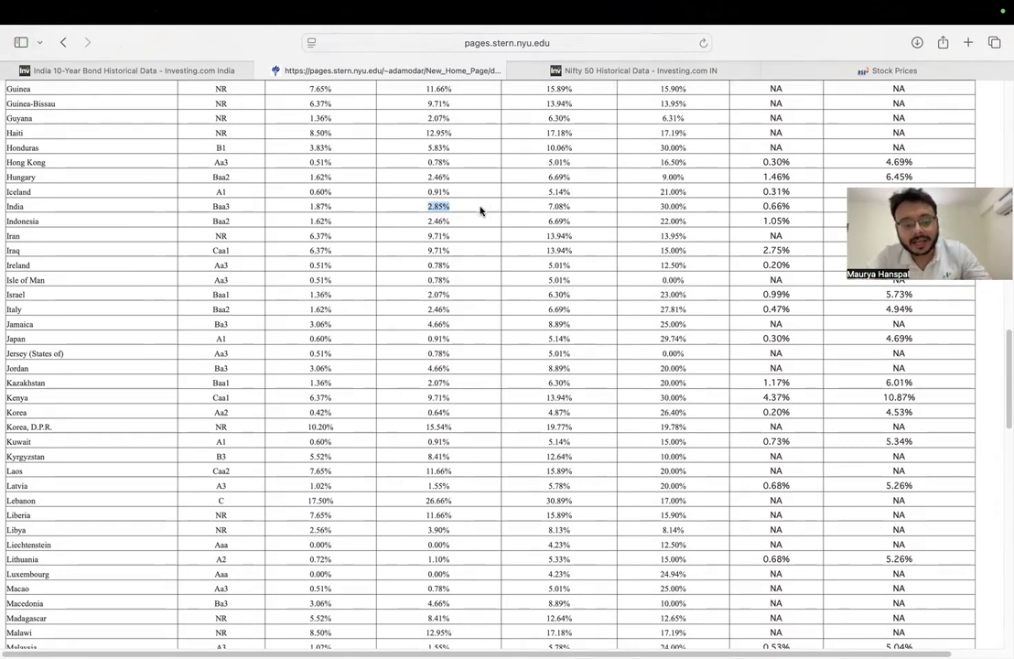
{"action": "key", "text": "ctrl+Left"}
{"action": "type", "text": "2.85"}
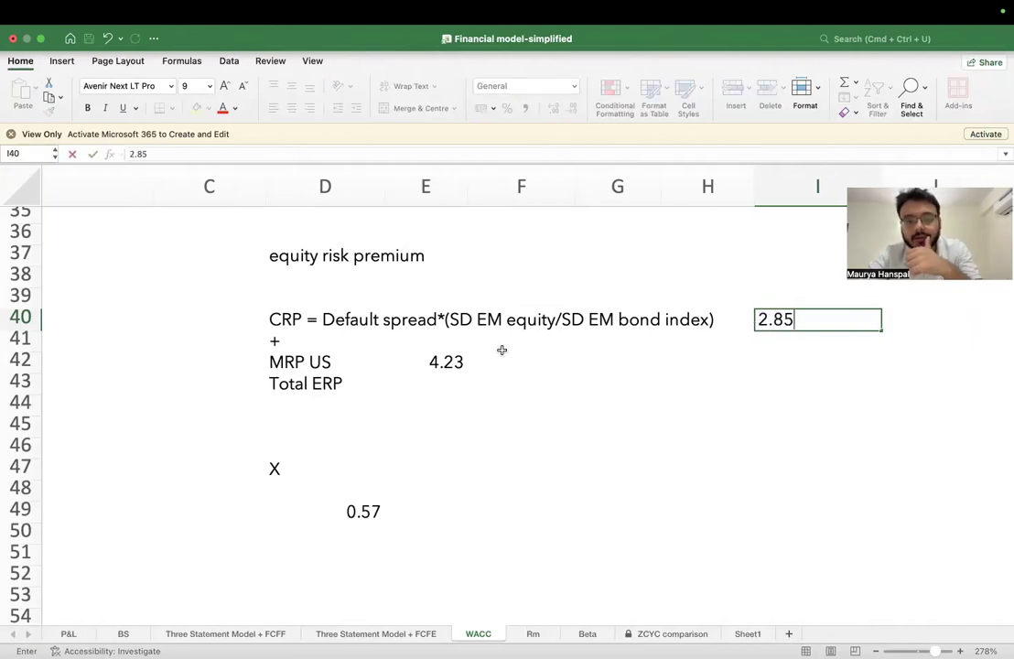
{"action": "left_click", "coordinate": [445, 342]}
{"action": "left_click", "coordinate": [356, 318]}
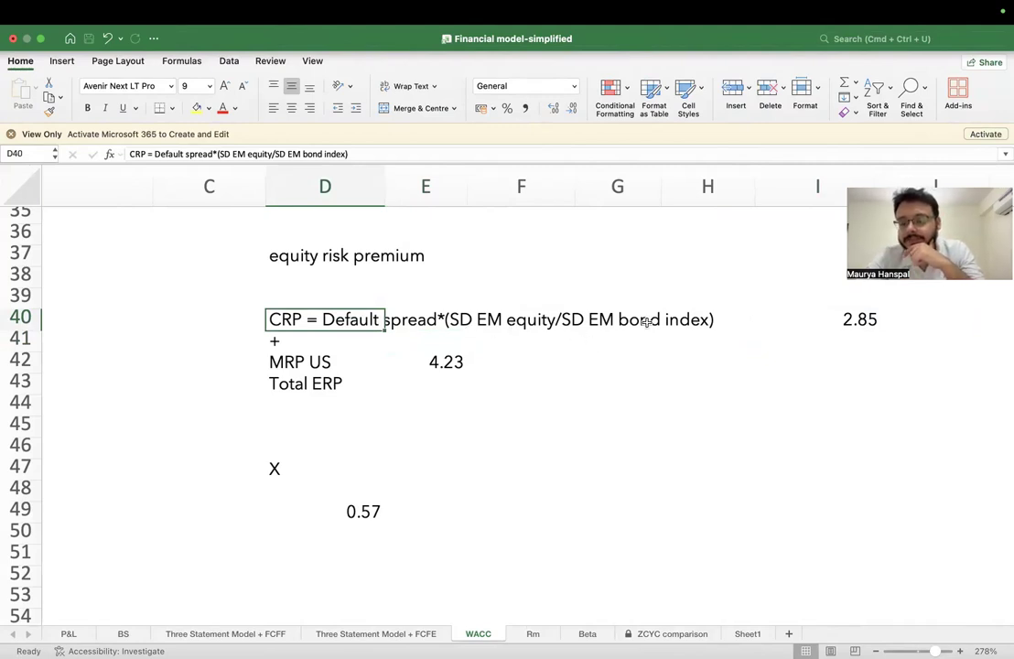
{"action": "left_click", "coordinate": [394, 320]}
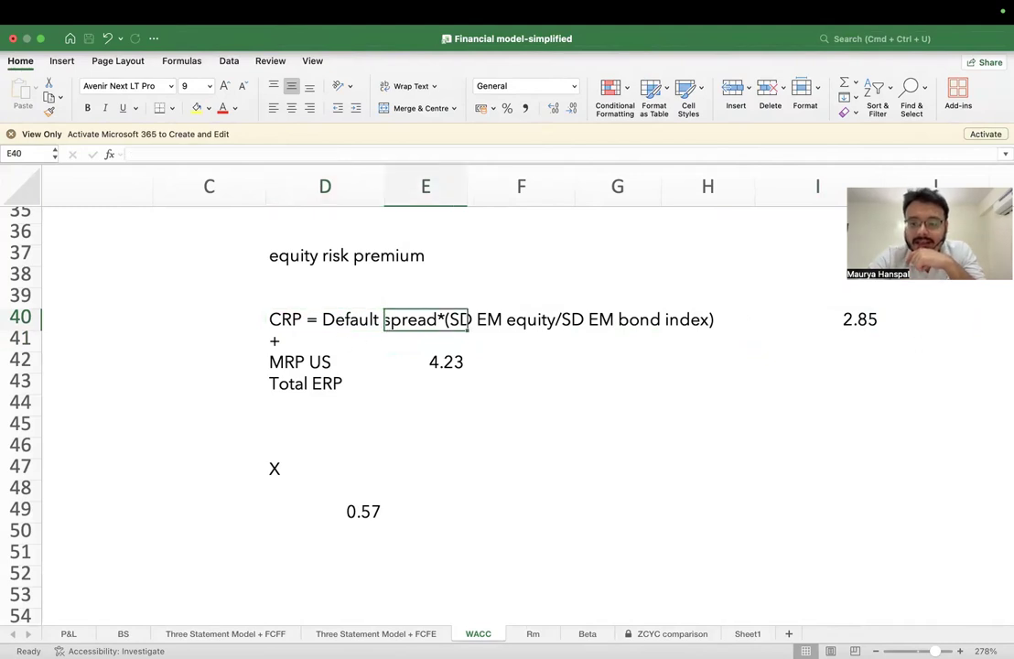
{"action": "left_click", "coordinate": [872, 317]}
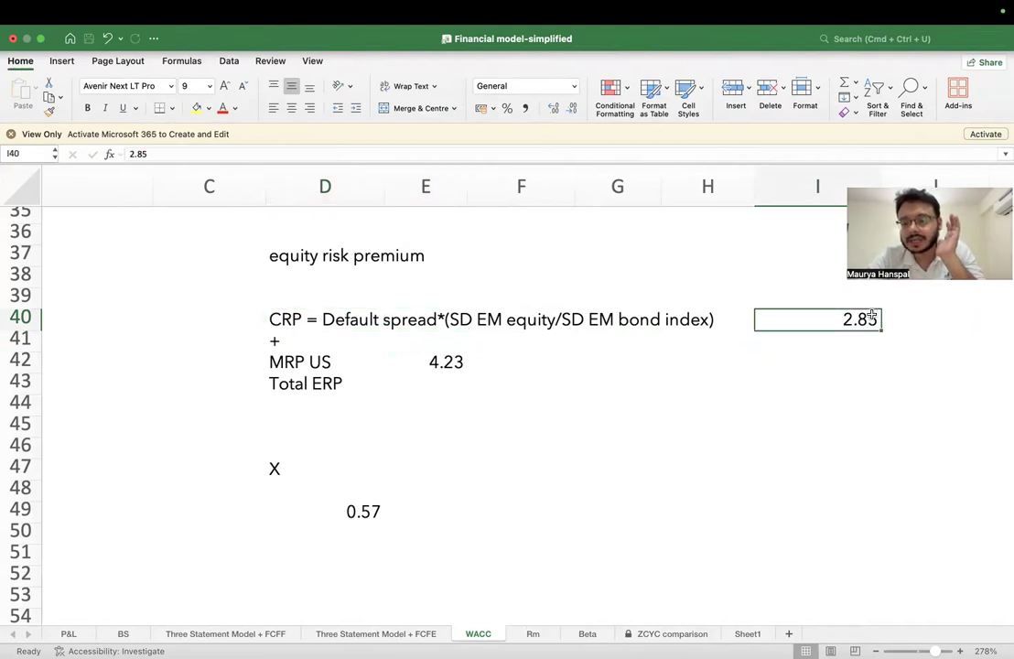
{"action": "left_click", "coordinate": [447, 379]}
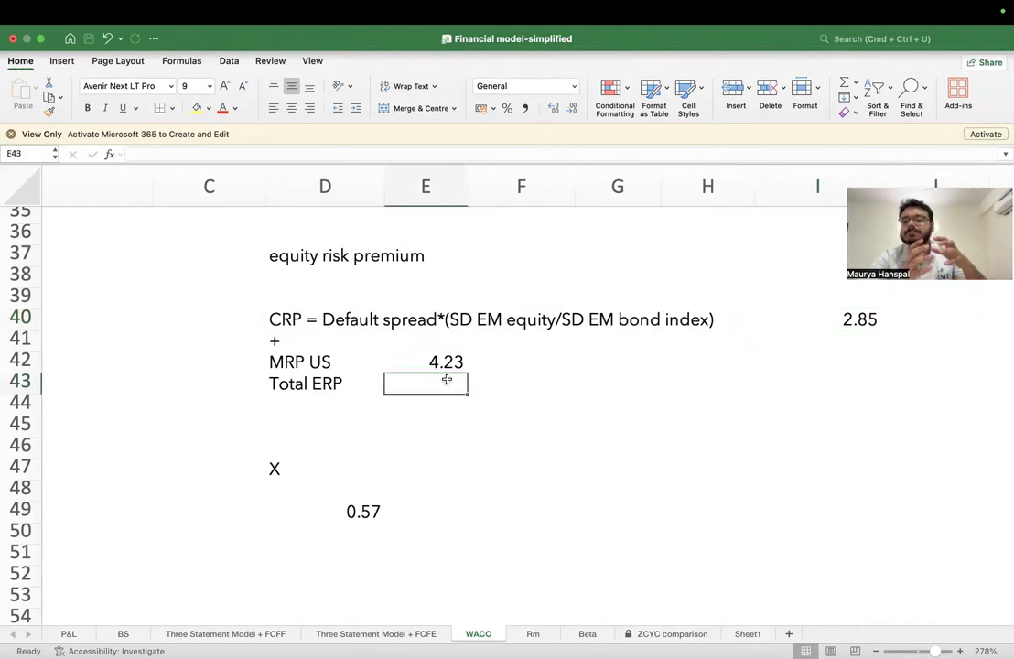
{"action": "left_click", "coordinate": [367, 536]}
{"action": "scroll", "coordinate": [368, 537], "scroll_direction": "down", "scroll_amount": 3}
{"action": "scroll", "coordinate": [348, 503], "scroll_direction": "up", "scroll_amount": 2}
{"action": "left_click_drag", "start_coordinate": [315, 343], "coordinate": [311, 454]}
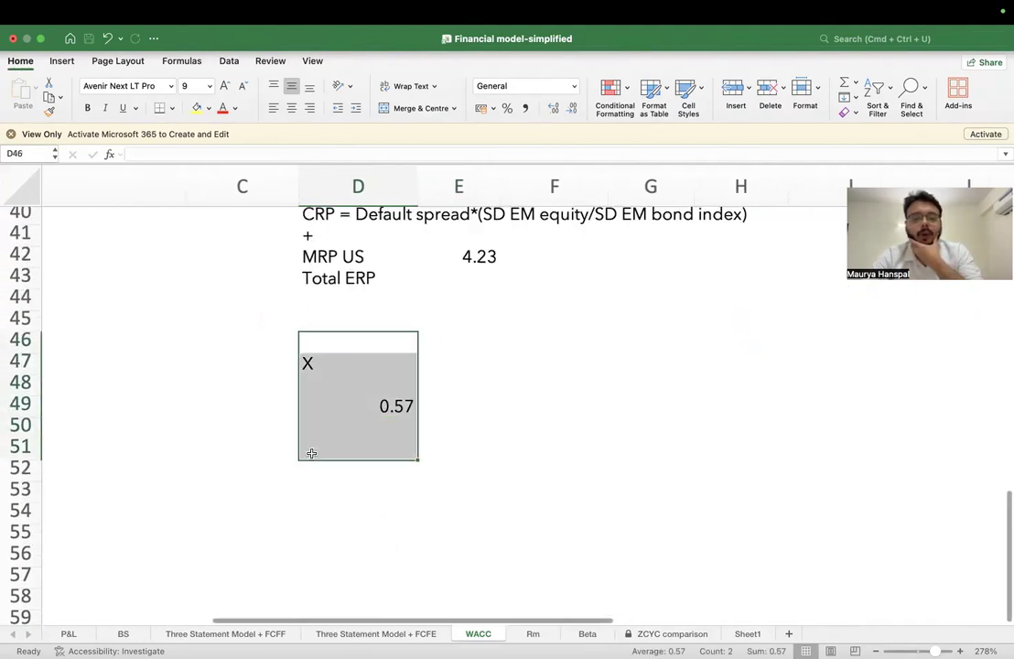
Step: Build the cost of equity formula in D51 as =C7+D49*E42 from the adjusted risk-free rate, beta and US MRP
{"action": "left_click", "coordinate": [383, 443]}
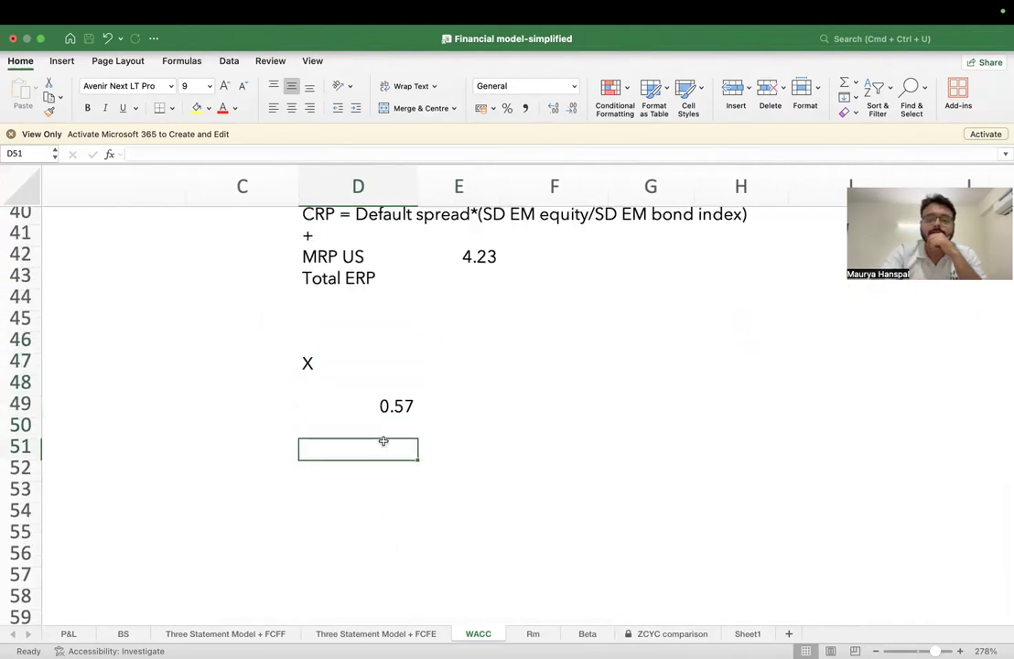
{"action": "type", "text": "="}
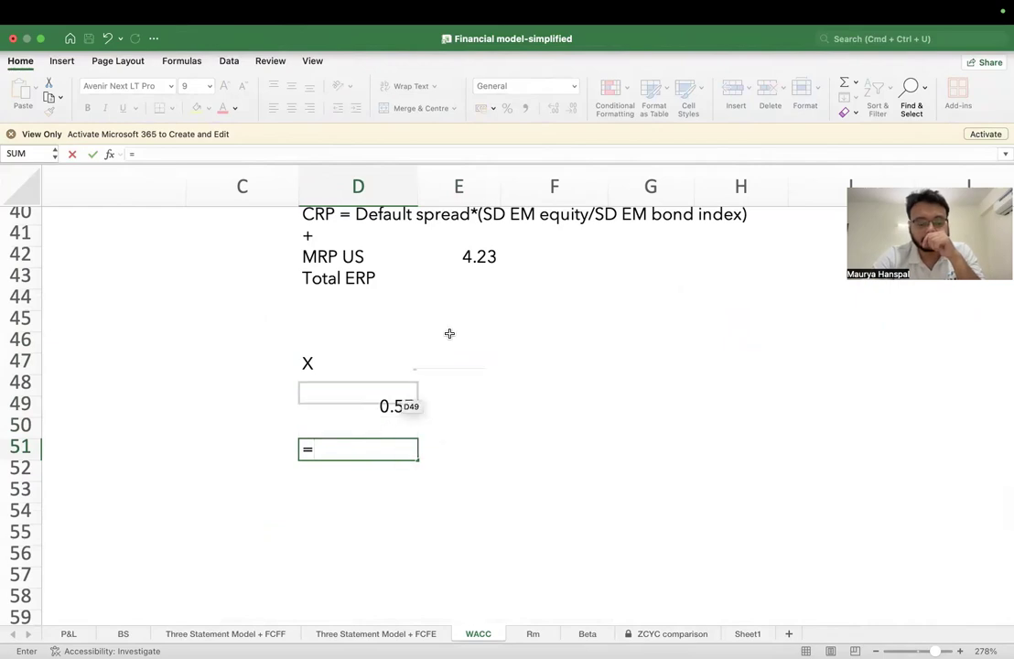
{"action": "scroll", "coordinate": [459, 300], "scroll_direction": "up", "scroll_amount": 10}
{"action": "scroll", "coordinate": [460, 301], "scroll_direction": "up", "scroll_amount": 6}
{"action": "scroll", "coordinate": [460, 301], "scroll_direction": "left", "scroll_amount": 3}
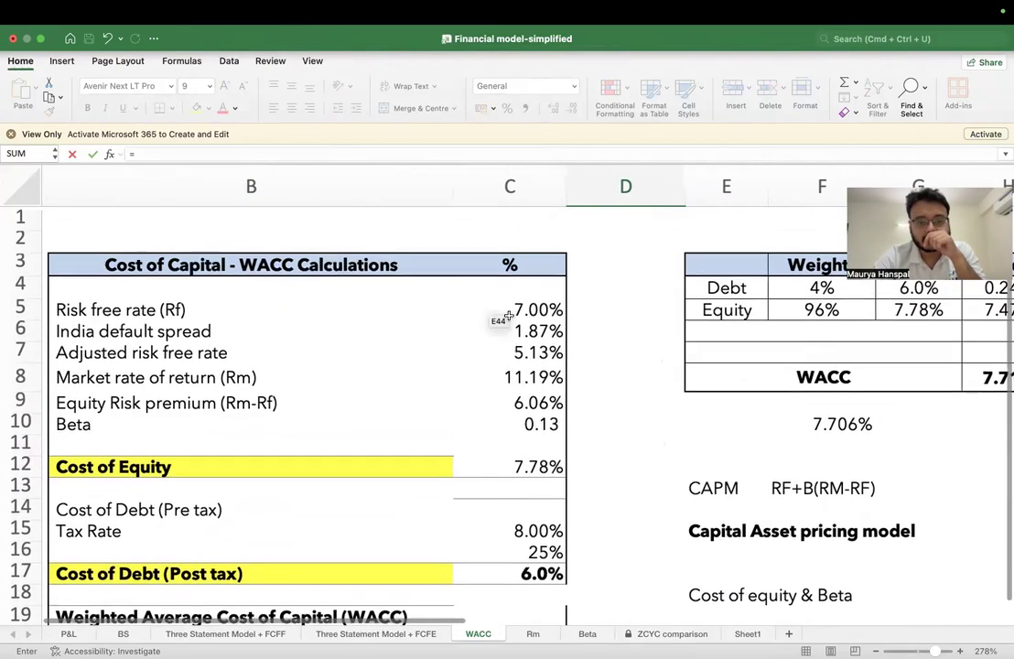
{"action": "left_click", "coordinate": [503, 350]}
{"action": "type", "text": "+"}
{"action": "scroll", "coordinate": [572, 478], "scroll_direction": "down", "scroll_amount": 14}
{"action": "scroll", "coordinate": [572, 477], "scroll_direction": "right", "scroll_amount": 3}
{"action": "left_click", "coordinate": [506, 518]}
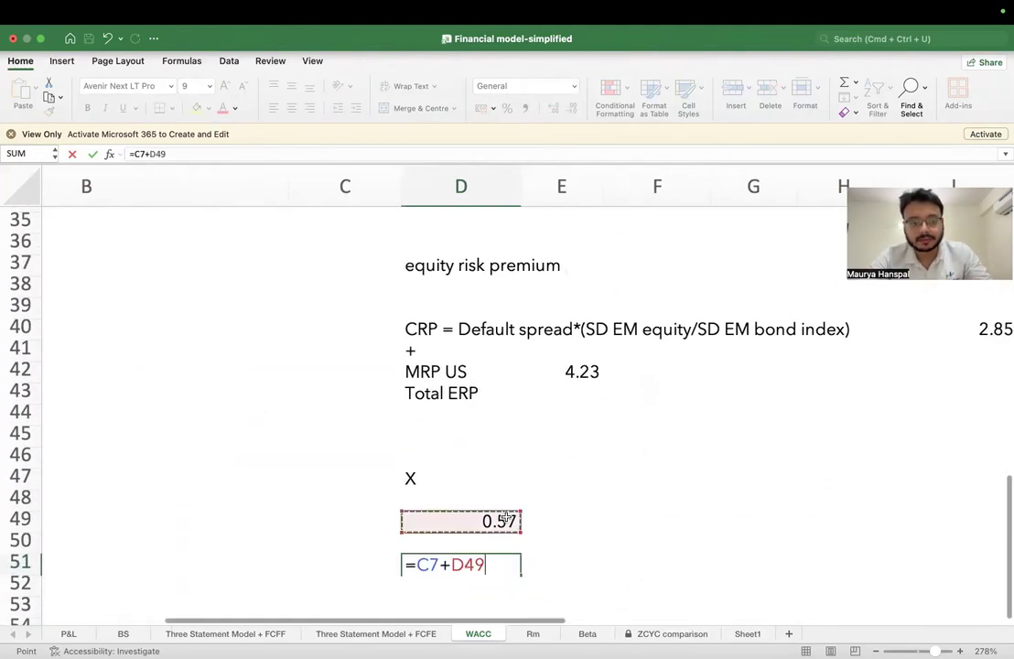
{"action": "type", "text": "+D49"}
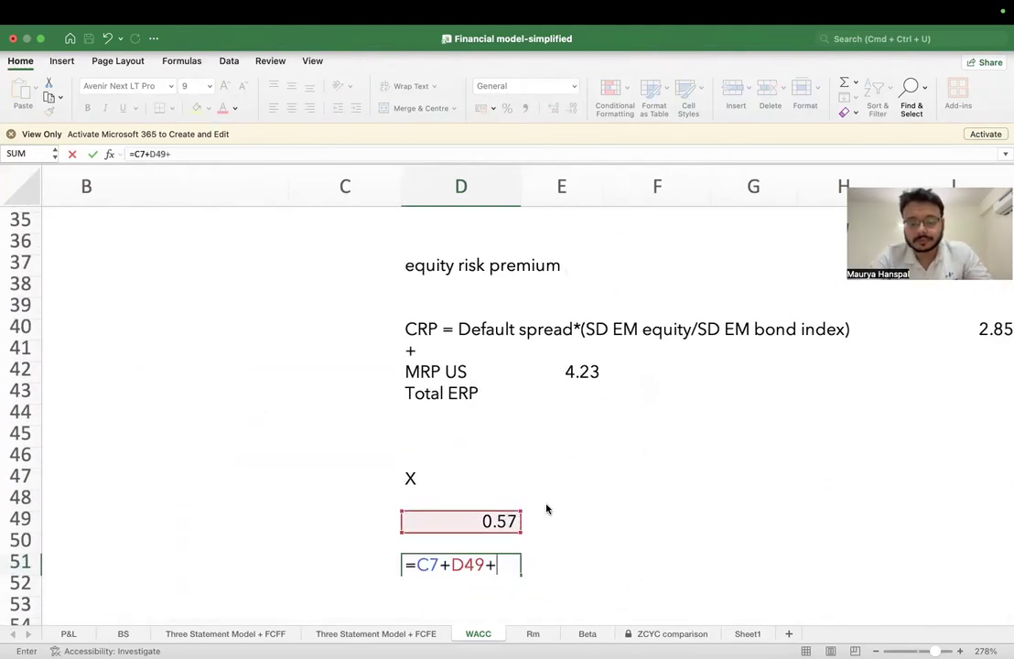
{"action": "type", "text": "*"}
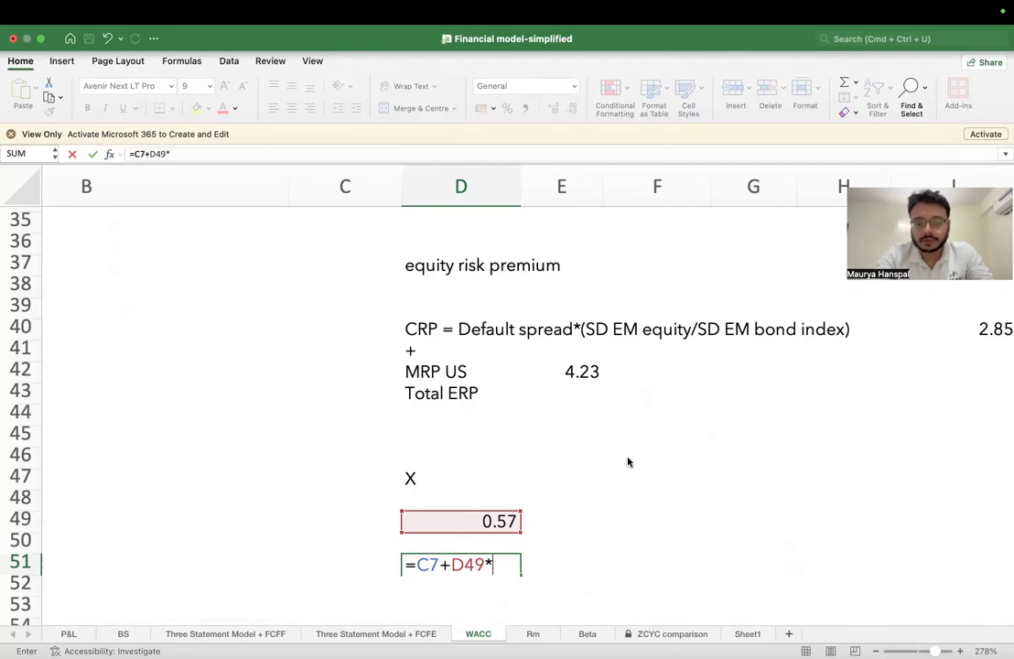
{"action": "left_click", "coordinate": [567, 373]}
Step: Extend the D51 cost of equity formula to =C7+(D49*E42)+I40, adding India's country risk premium
{"action": "left_click", "coordinate": [451, 567]}
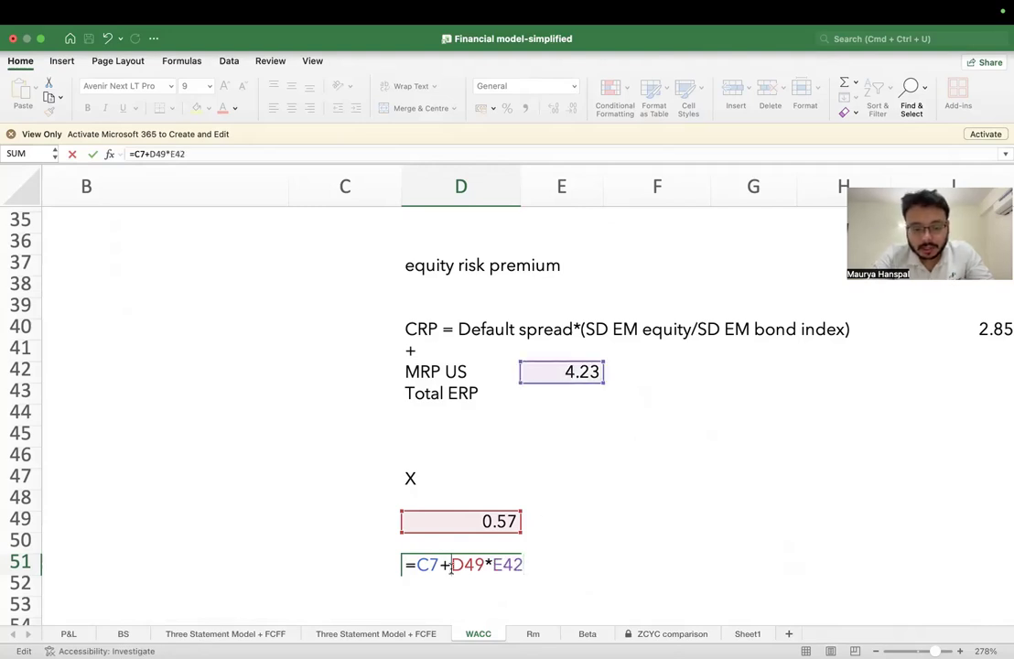
{"action": "type", "text": "("}
{"action": "left_click", "coordinate": [533, 565]}
{"action": "type", "text": "+"}
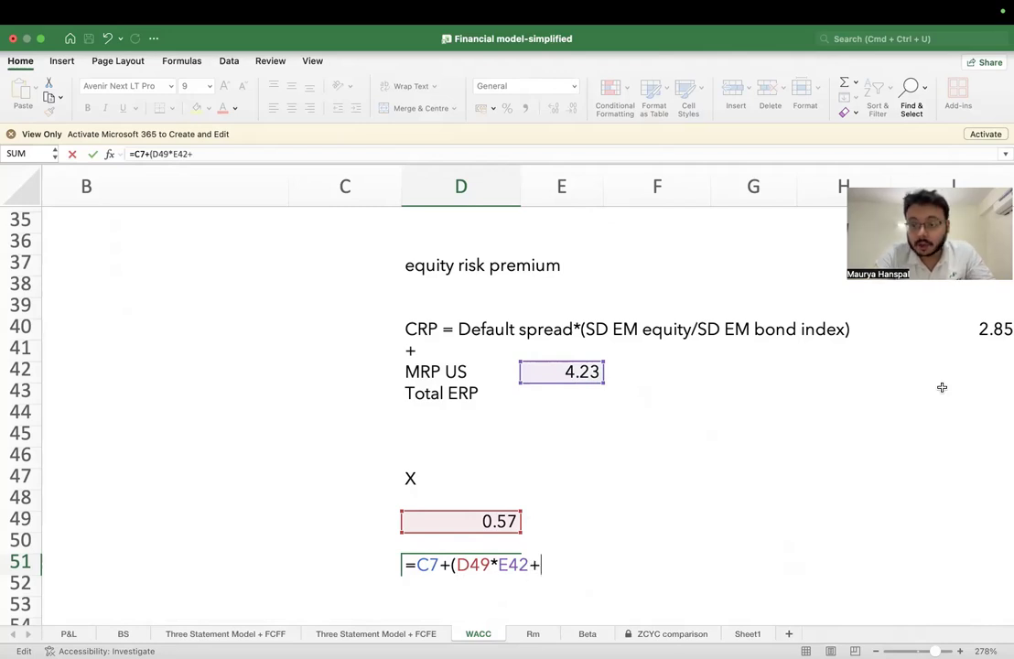
{"action": "left_click", "coordinate": [977, 330]}
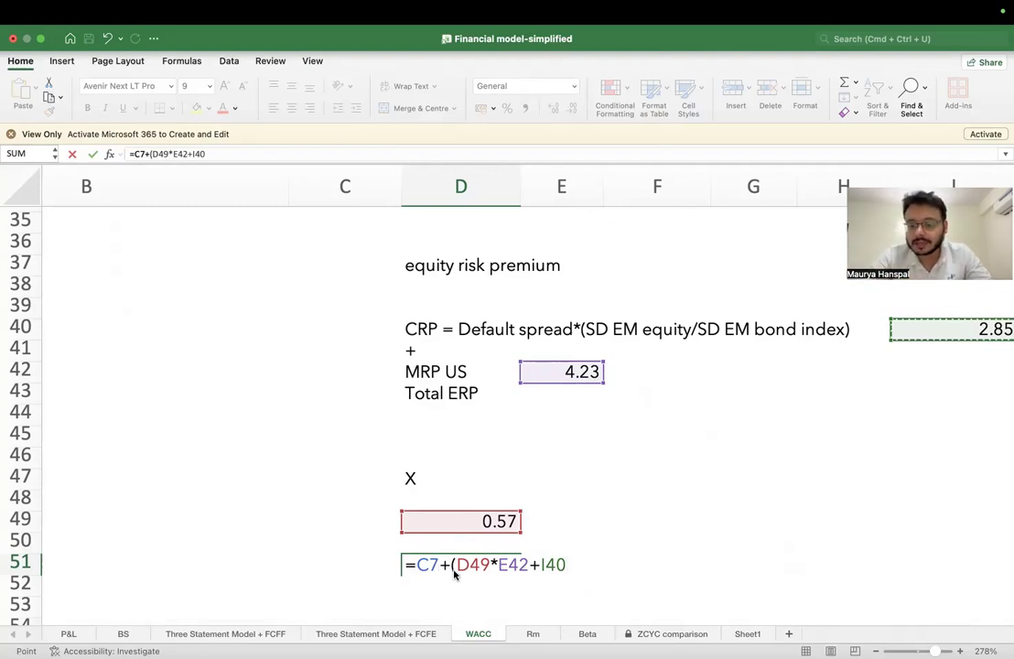
{"action": "key", "text": "BackSpace"}
{"action": "key", "text": "BackSpace"}
{"action": "key", "text": "BackSpace"}
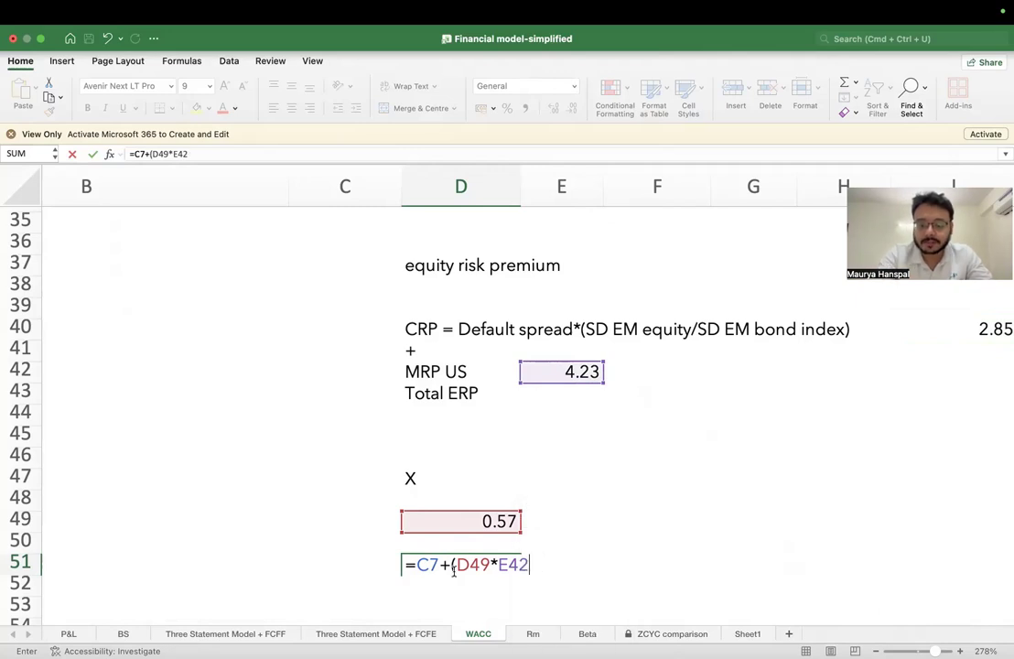
{"action": "left_click", "coordinate": [966, 326]}
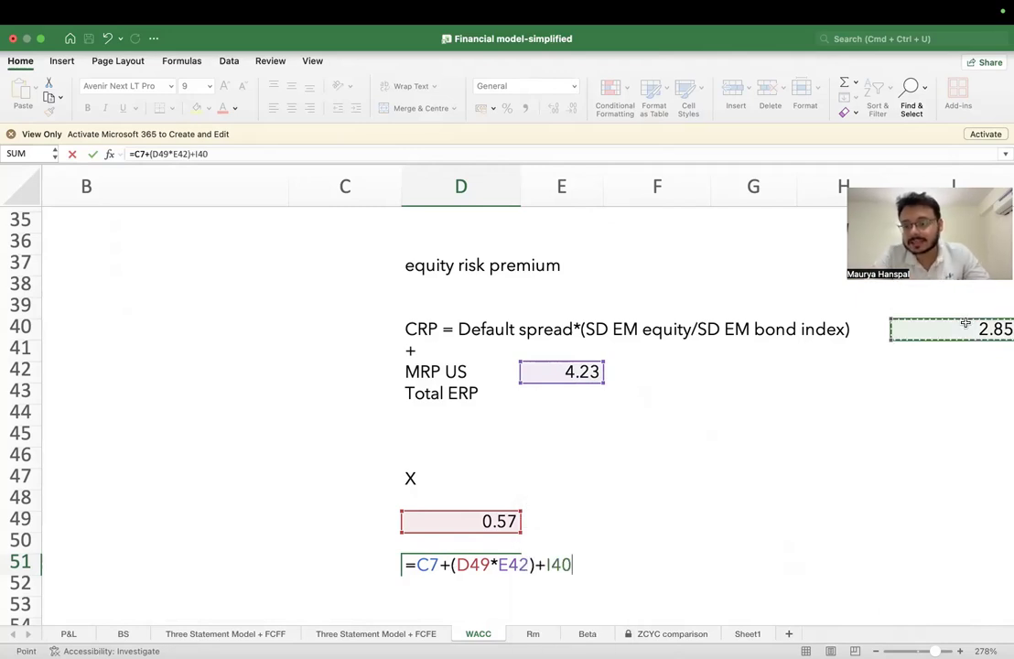
{"action": "key", "text": "Return"}
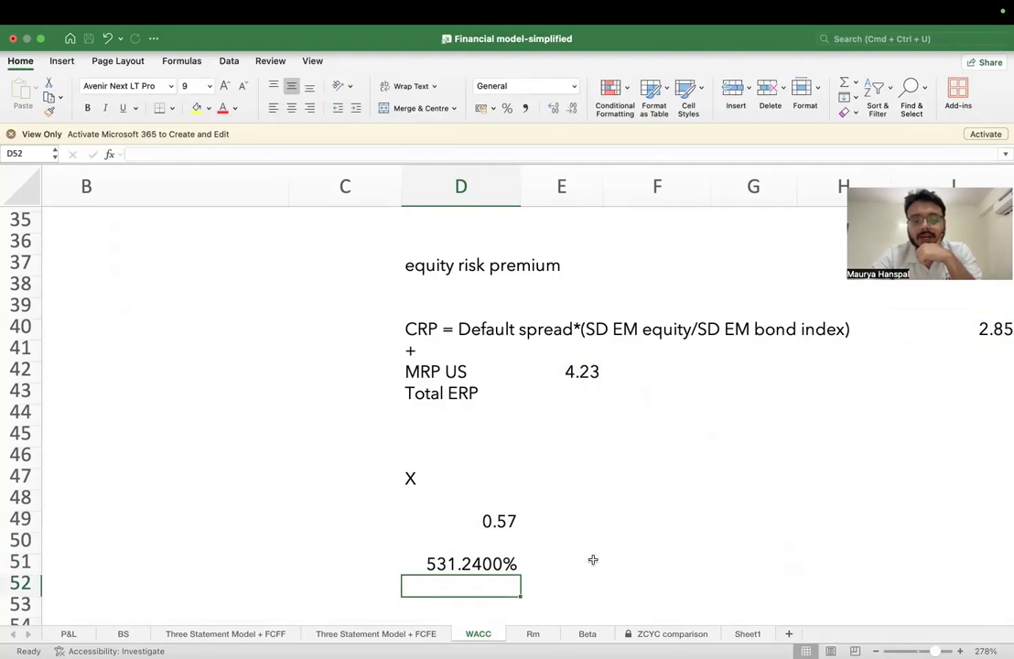
Step: Remove the parentheses from the D51 formula and reduce it to the product of beta in D49 and US MRP in E42
{"action": "double_click", "coordinate": [494, 566]}
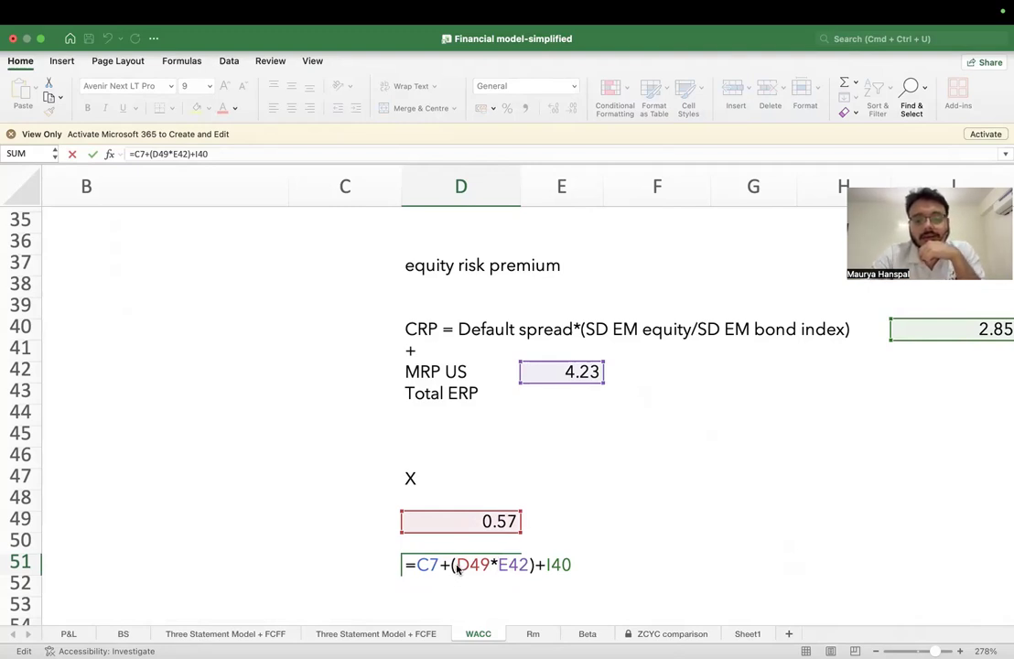
{"action": "left_click", "coordinate": [457, 567]}
{"action": "key", "text": "BackSpace"}
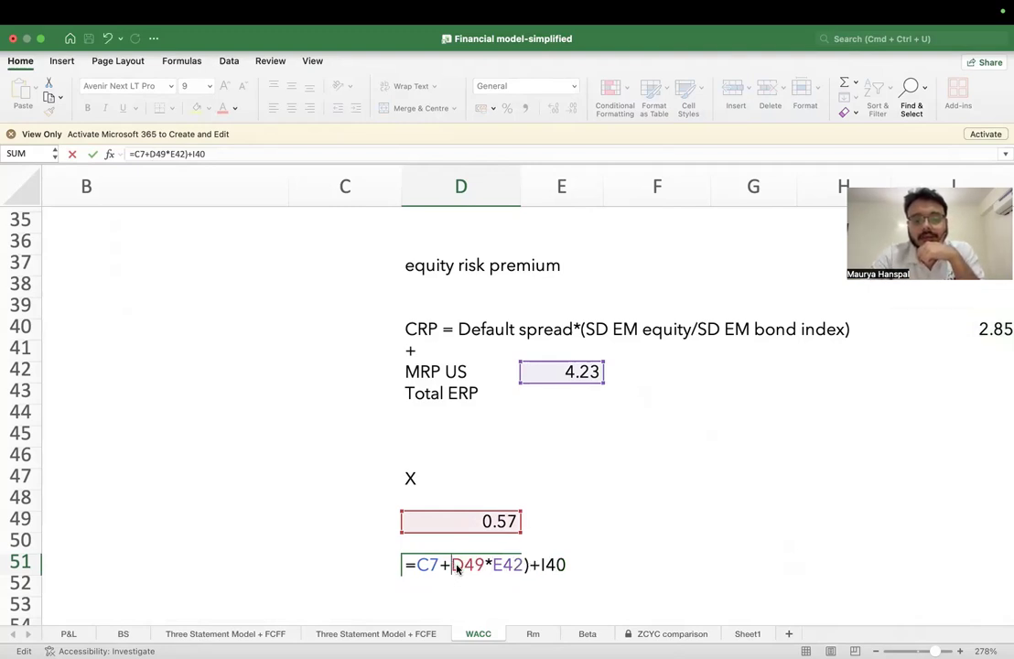
{"action": "left_click", "coordinate": [528, 567]}
{"action": "key", "text": "BackSpace"}
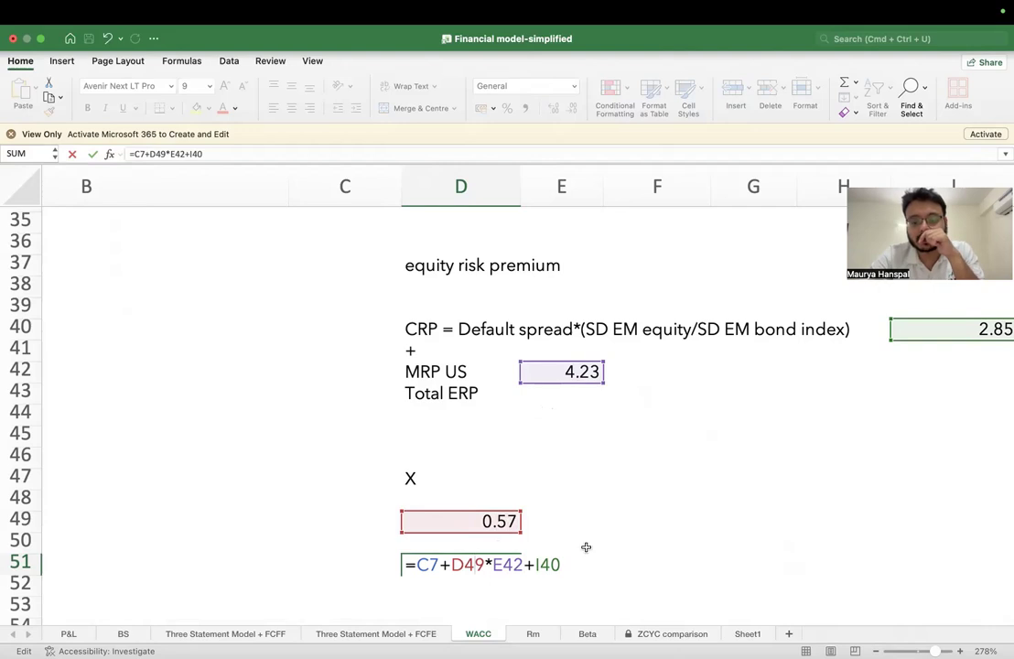
{"action": "key", "text": "Return"}
{"action": "double_click", "coordinate": [486, 566]}
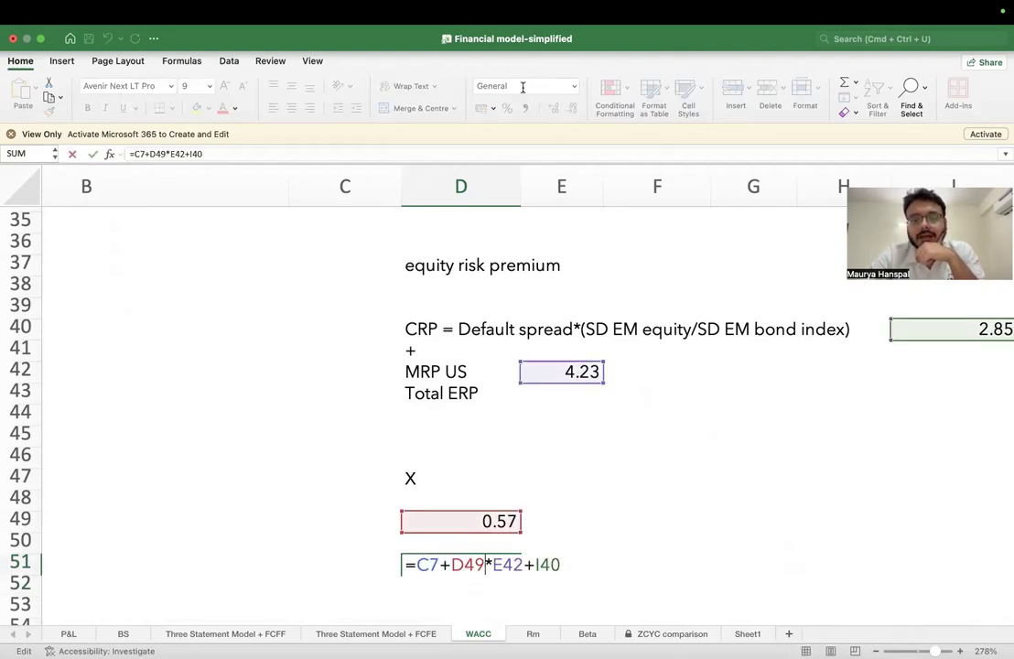
{"action": "mouse_move", "coordinate": [518, 20]}
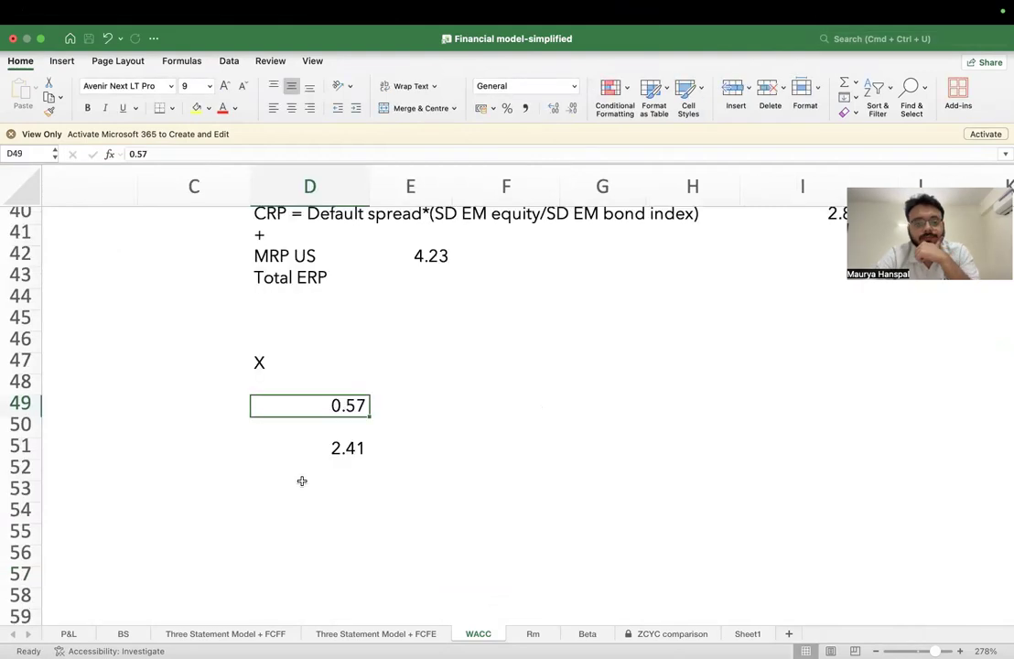
{"action": "left_click", "coordinate": [289, 514]}
{"action": "type", "text": "="}
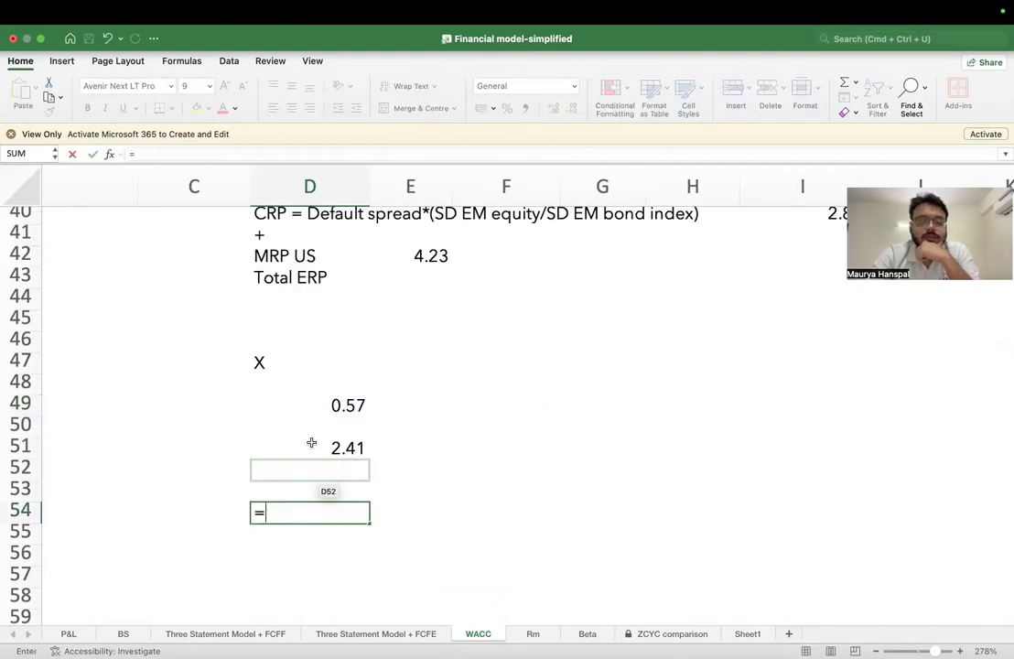
{"action": "scroll", "coordinate": [312, 441], "scroll_direction": "up", "scroll_amount": 3}
{"action": "scroll", "coordinate": [311, 442], "scroll_direction": "up", "scroll_amount": 10}
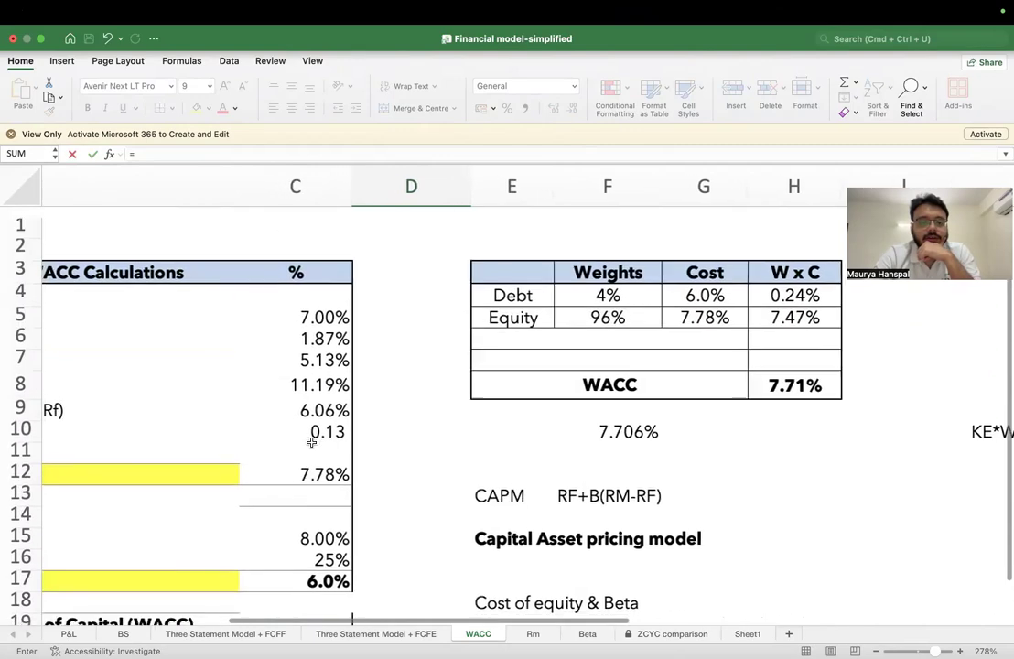
{"action": "scroll", "coordinate": [314, 397], "scroll_direction": "down", "scroll_amount": 1}
{"action": "scroll", "coordinate": [314, 397], "scroll_direction": "down", "scroll_amount": 8}
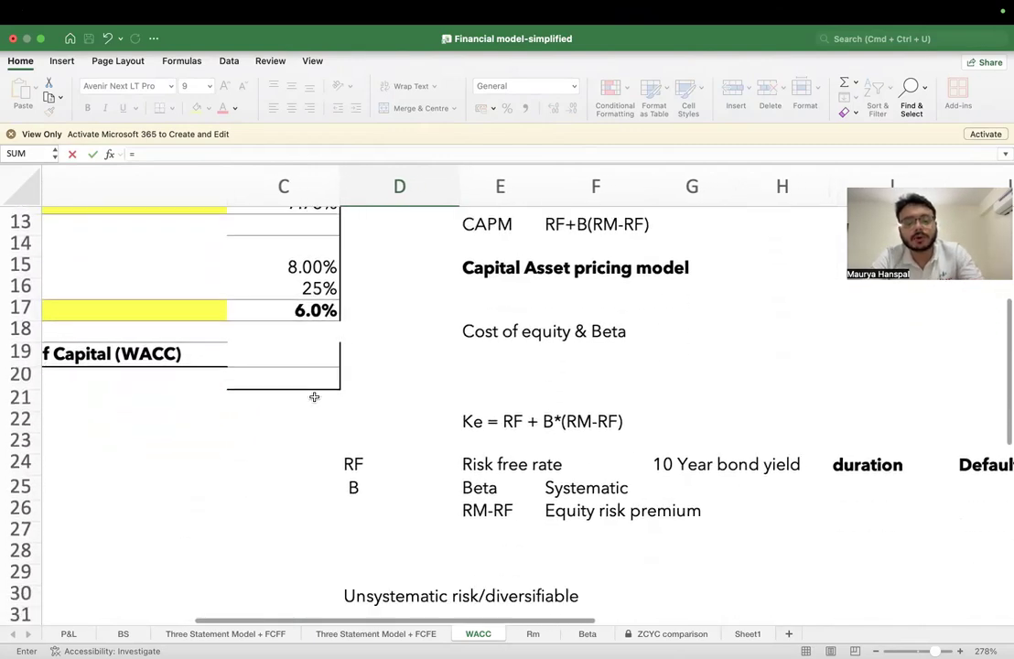
{"action": "scroll", "coordinate": [314, 397], "scroll_direction": "down", "scroll_amount": 3}
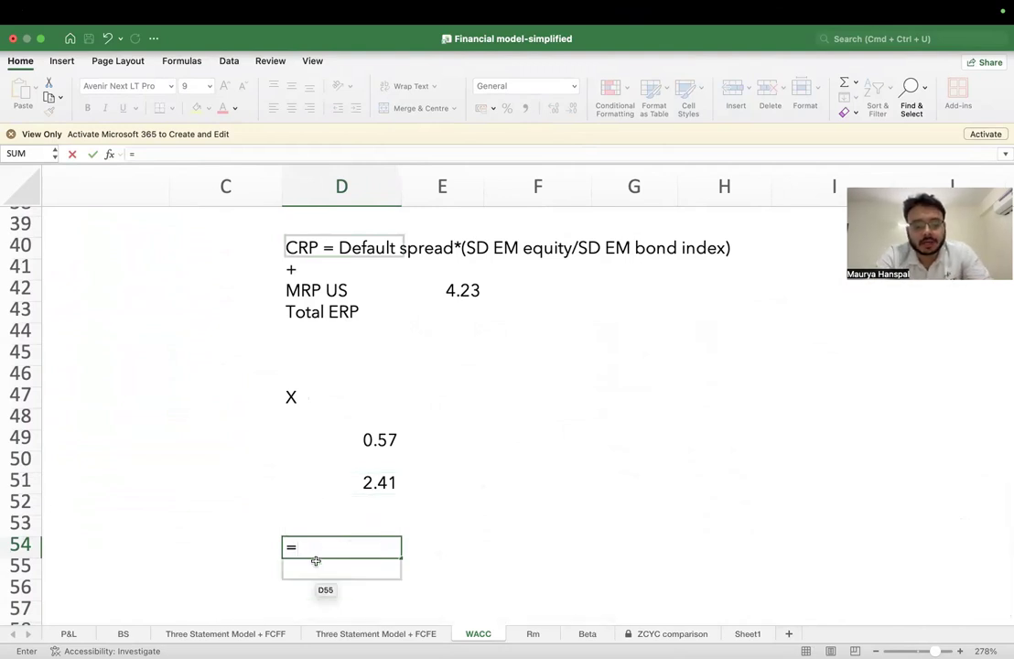
{"action": "left_click", "coordinate": [459, 501]}
{"action": "key", "text": "Escape"}
{"action": "key", "text": "Escape"}
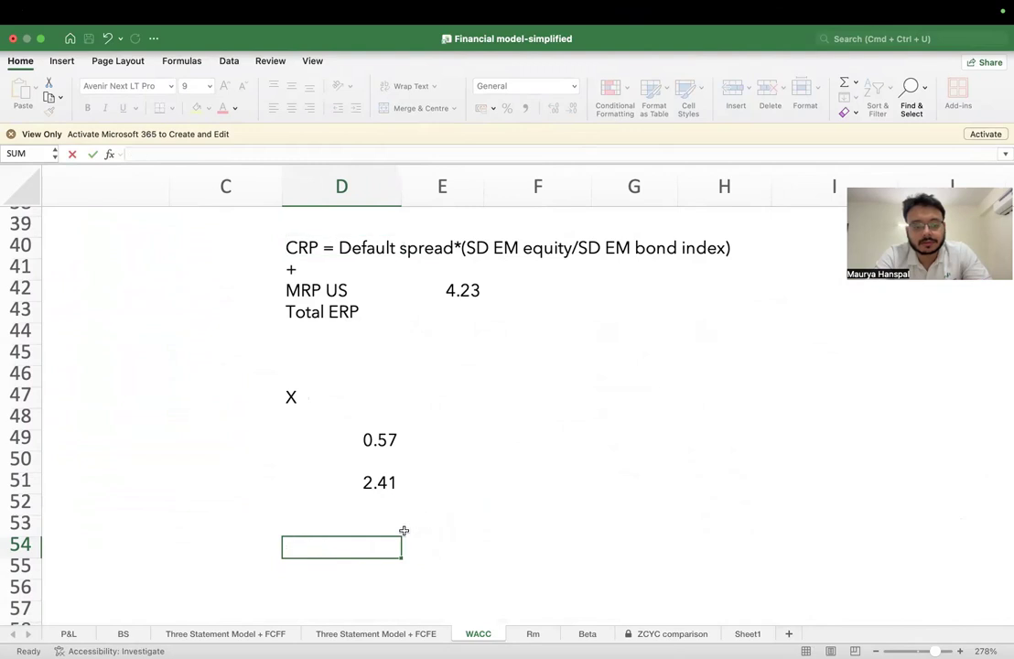
Step: Write the cost of equity expression "RF +(B*MRP) +CRP" as text in D54
{"action": "type", "text": "RF "}
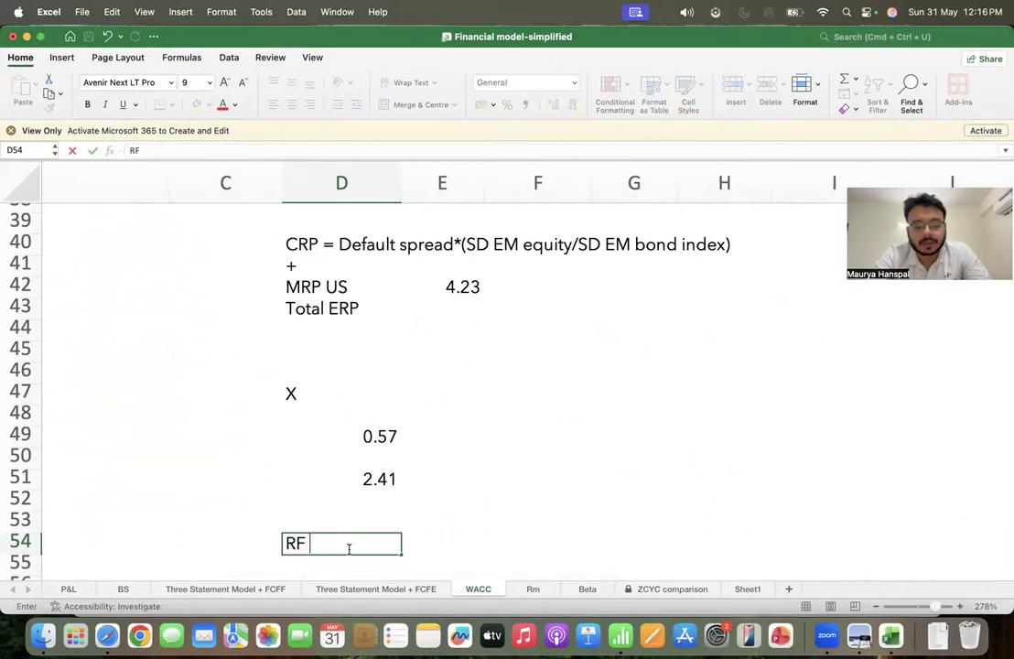
{"action": "type", "text": "+B*"}
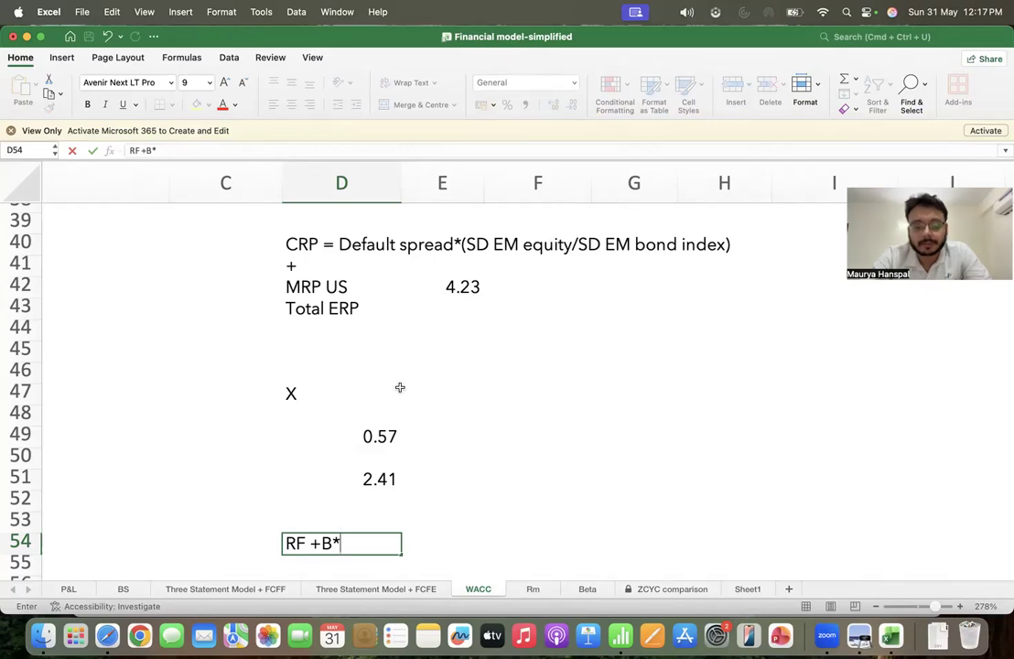
{"action": "type", "text": "MRP"}
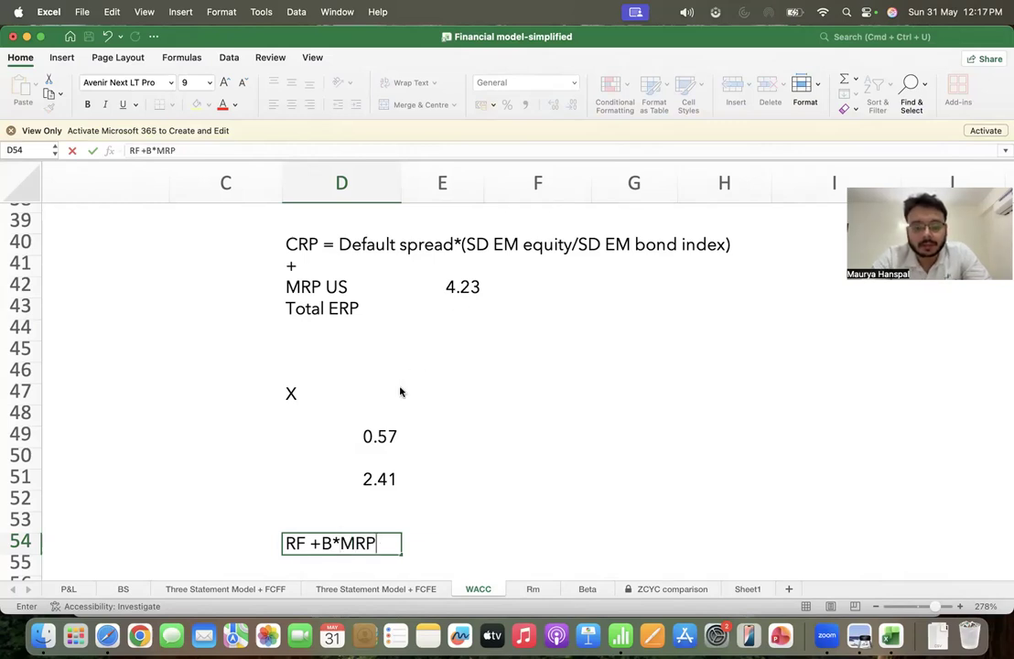
{"action": "left_click", "coordinate": [321, 544]}
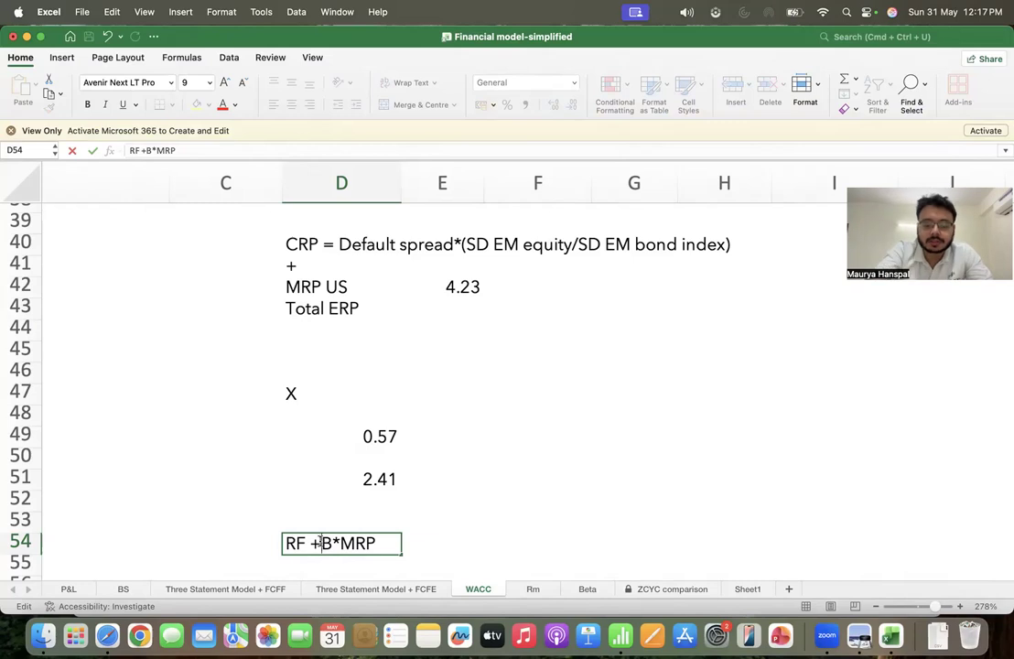
{"action": "type", "text": "("}
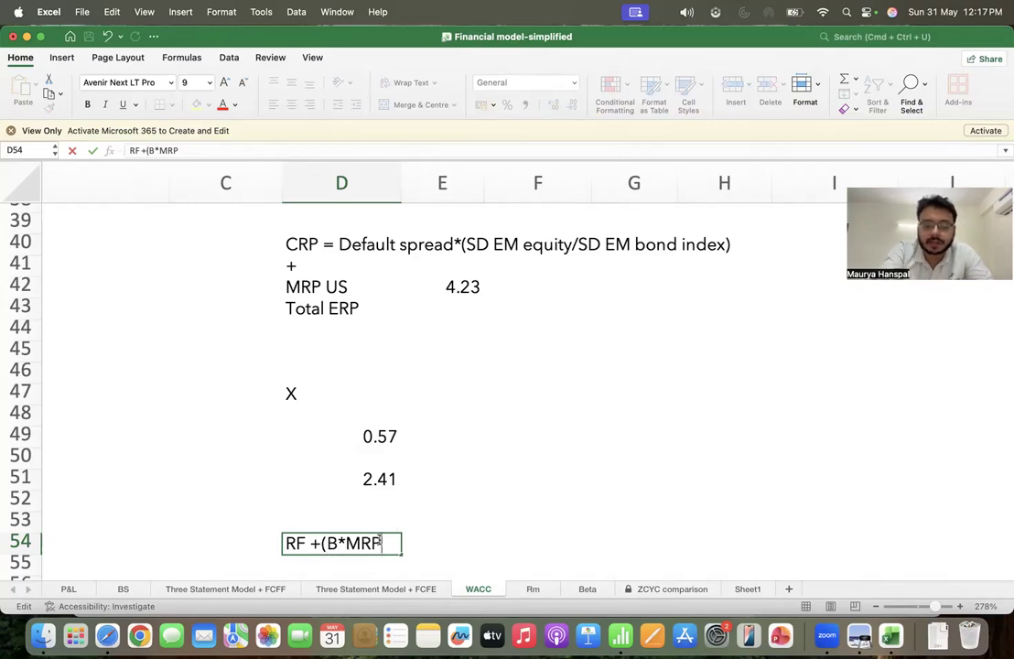
{"action": "type", "text": " +"}
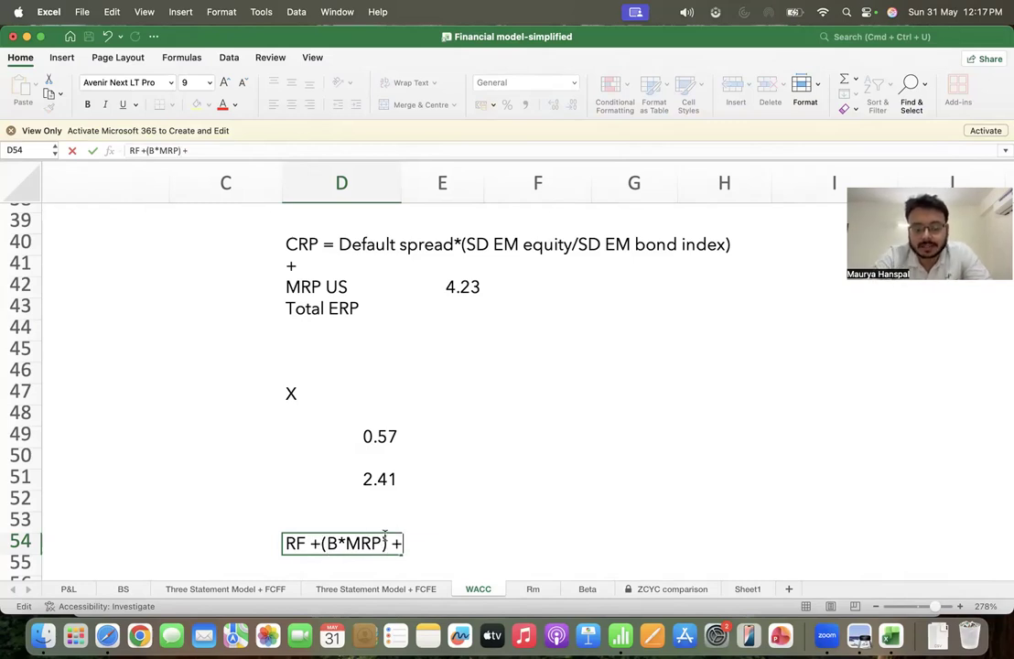
{"action": "scroll", "coordinate": [620, 383], "scroll_direction": "up", "scroll_amount": 4}
{"action": "scroll", "coordinate": [619, 382], "scroll_direction": "right", "scroll_amount": 2}
{"action": "scroll", "coordinate": [714, 320], "scroll_direction": "down", "scroll_amount": 6}
{"action": "scroll", "coordinate": [713, 320], "scroll_direction": "left", "scroll_amount": 2}
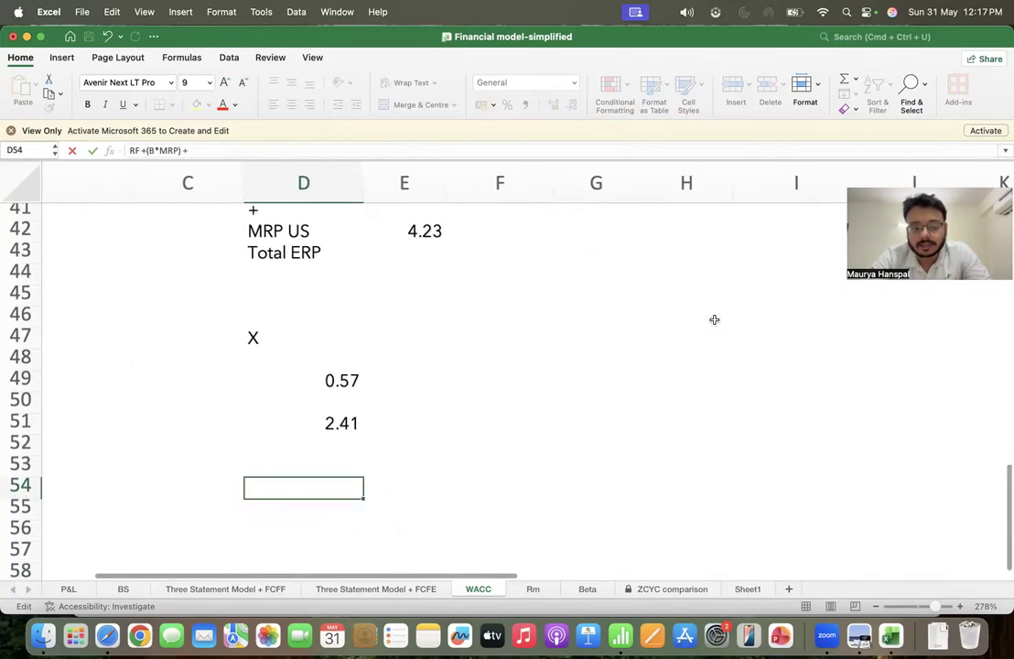
{"action": "scroll", "coordinate": [713, 320], "scroll_direction": "down", "scroll_amount": 5}
{"action": "scroll", "coordinate": [497, 546], "scroll_direction": "down", "scroll_amount": 2}
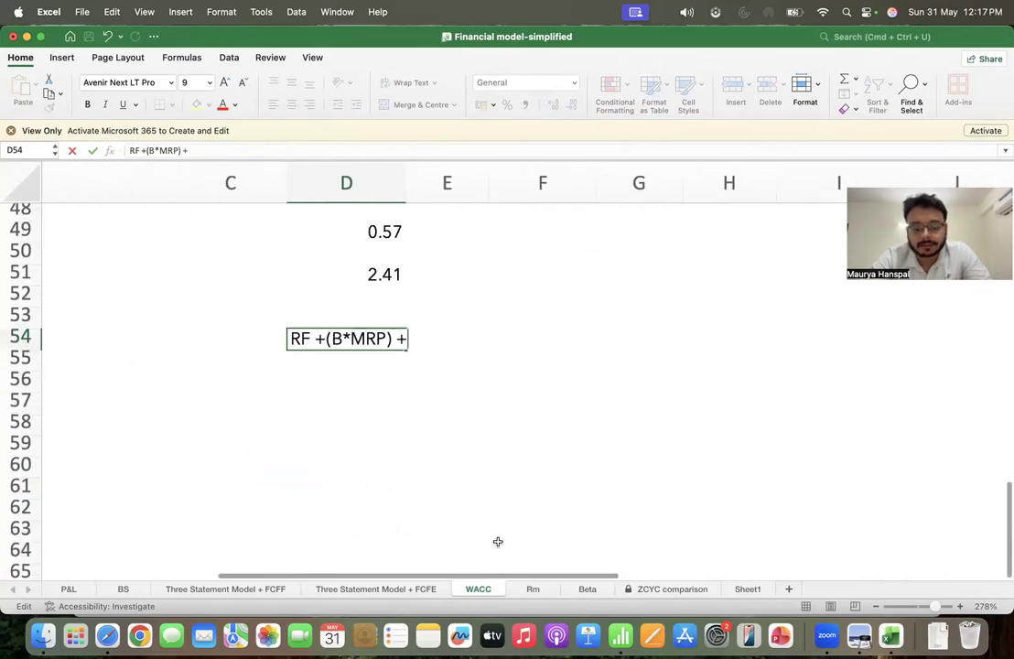
{"action": "type", "text": "CRP"}
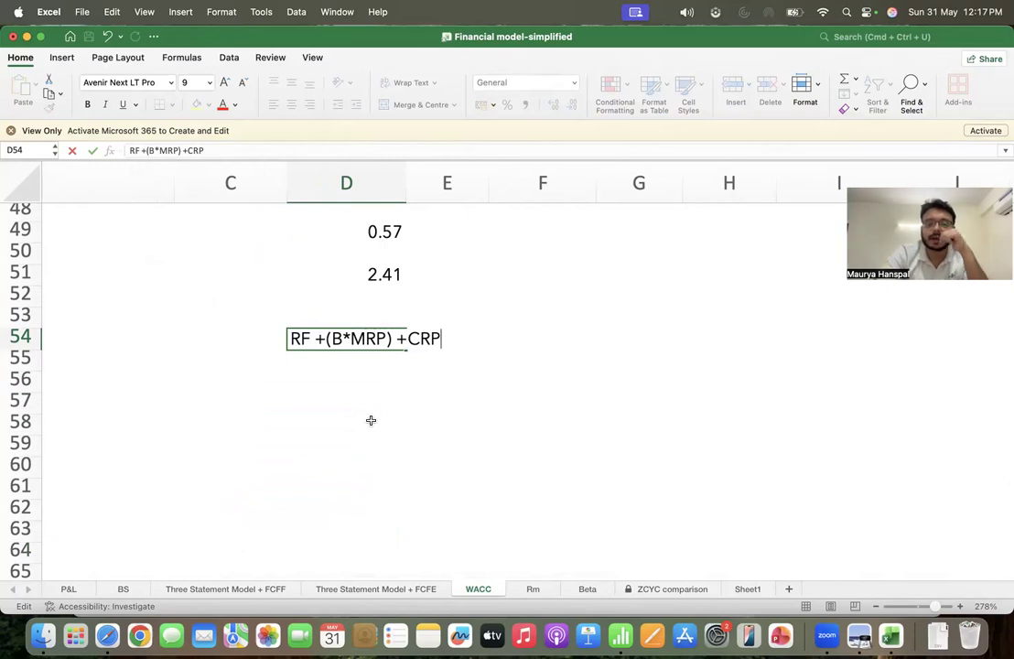
Step: Start the cost of equity formula in D56 as =C7+D51 from the adjusted risk-free rate and the beta-adjusted premium
{"action": "left_click", "coordinate": [298, 375]}
{"action": "type", "text": "="}
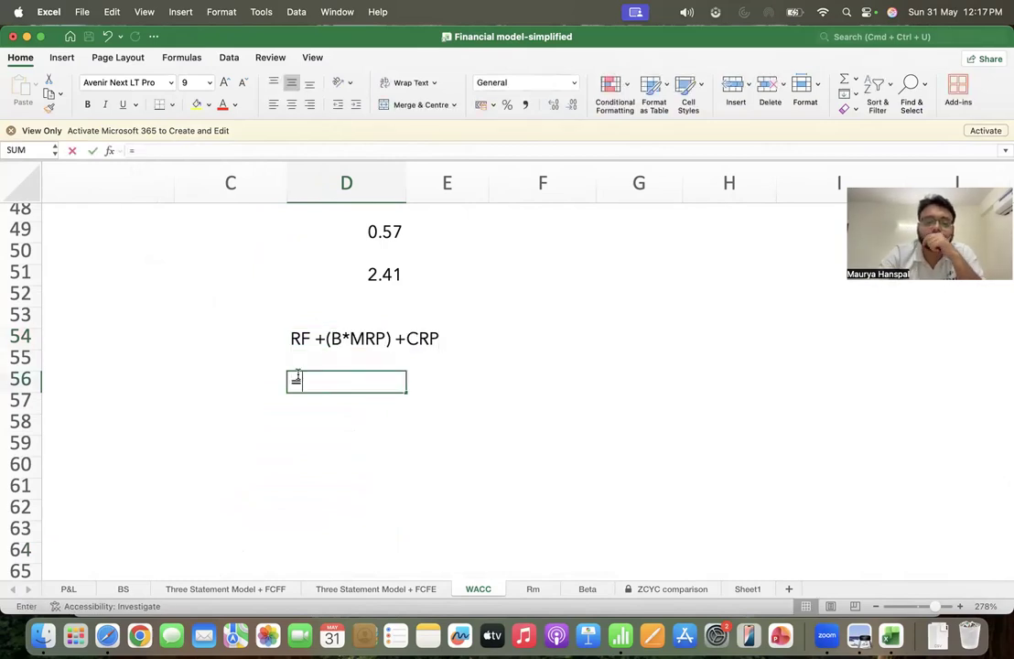
{"action": "scroll", "coordinate": [312, 365], "scroll_direction": "up", "scroll_amount": 5}
{"action": "scroll", "coordinate": [329, 281], "scroll_direction": "up", "scroll_amount": 5}
{"action": "left_click", "coordinate": [327, 284]}
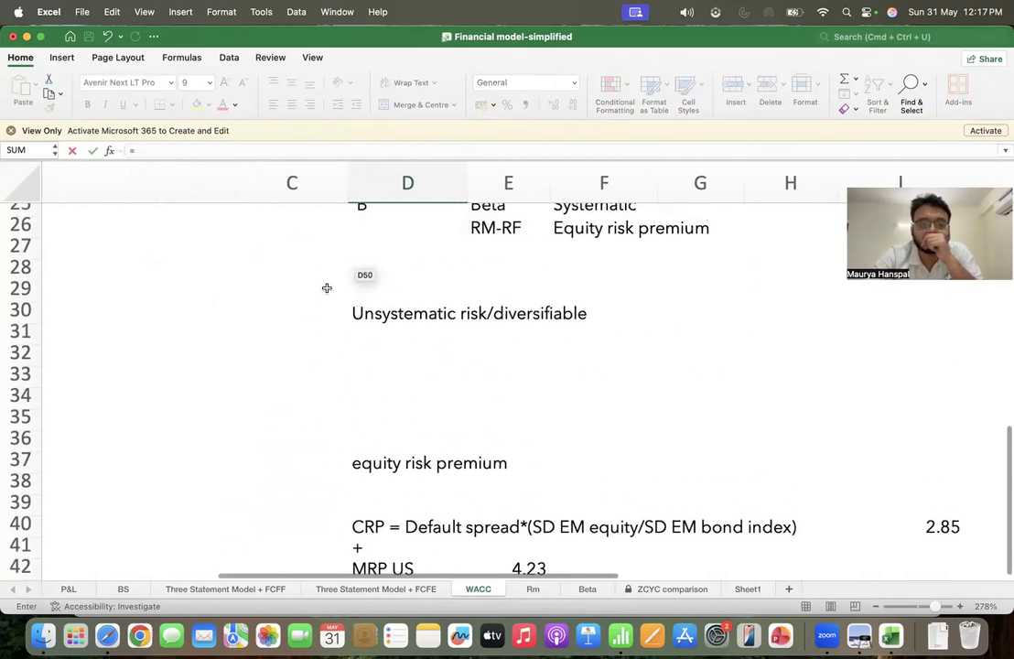
{"action": "scroll", "coordinate": [325, 287], "scroll_direction": "up", "scroll_amount": 15}
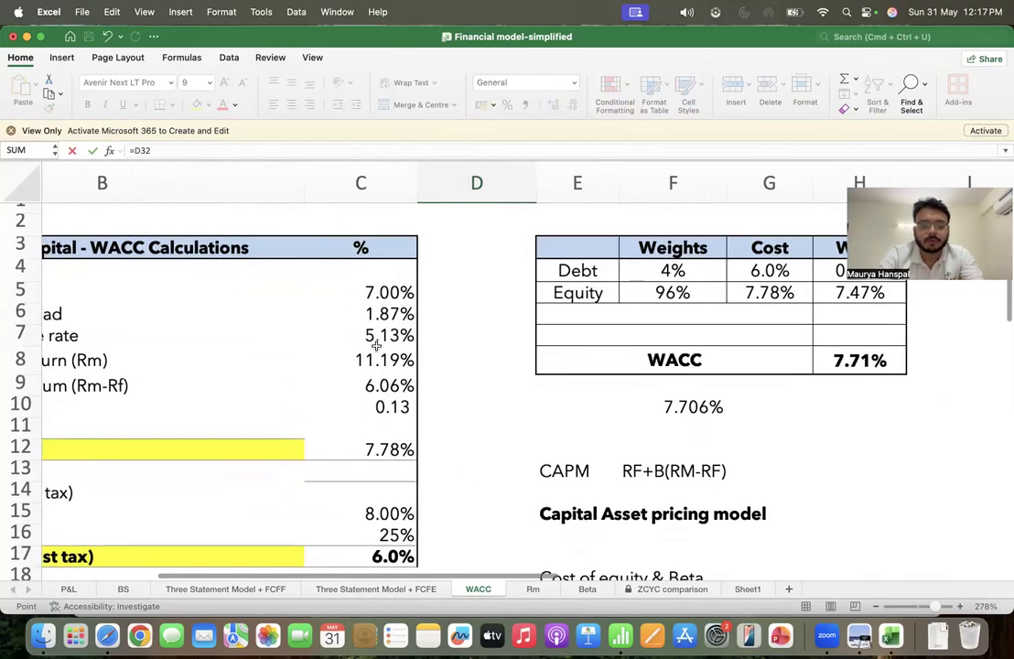
{"action": "left_click", "coordinate": [376, 343]}
{"action": "type", "text": "+"}
{"action": "scroll", "coordinate": [366, 340], "scroll_direction": "down", "scroll_amount": 3}
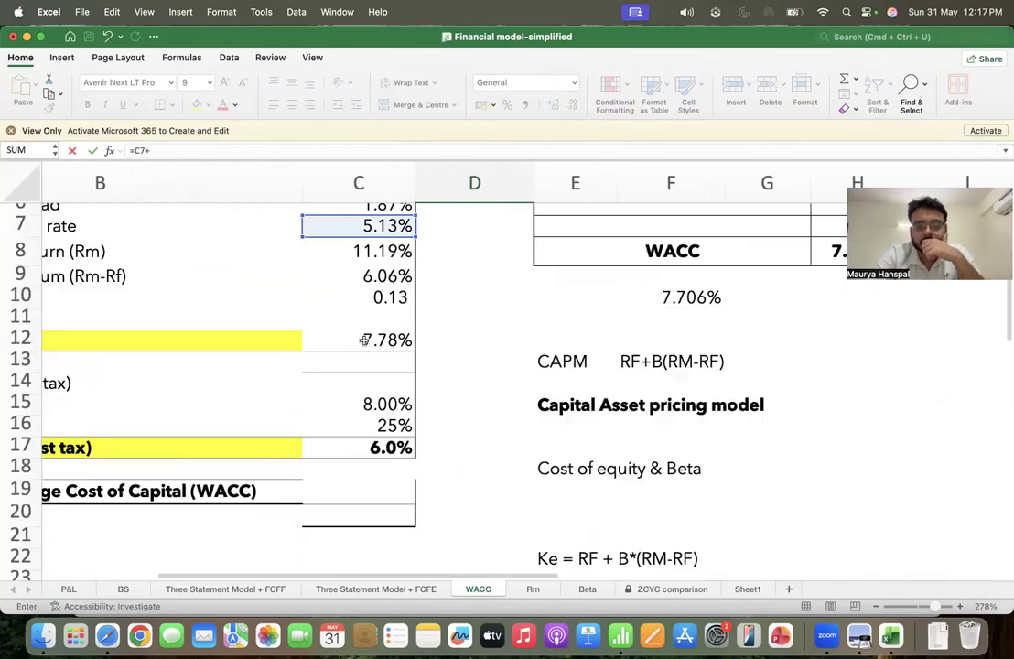
{"action": "scroll", "coordinate": [364, 339], "scroll_direction": "down", "scroll_amount": 15}
{"action": "left_click", "coordinate": [524, 274]}
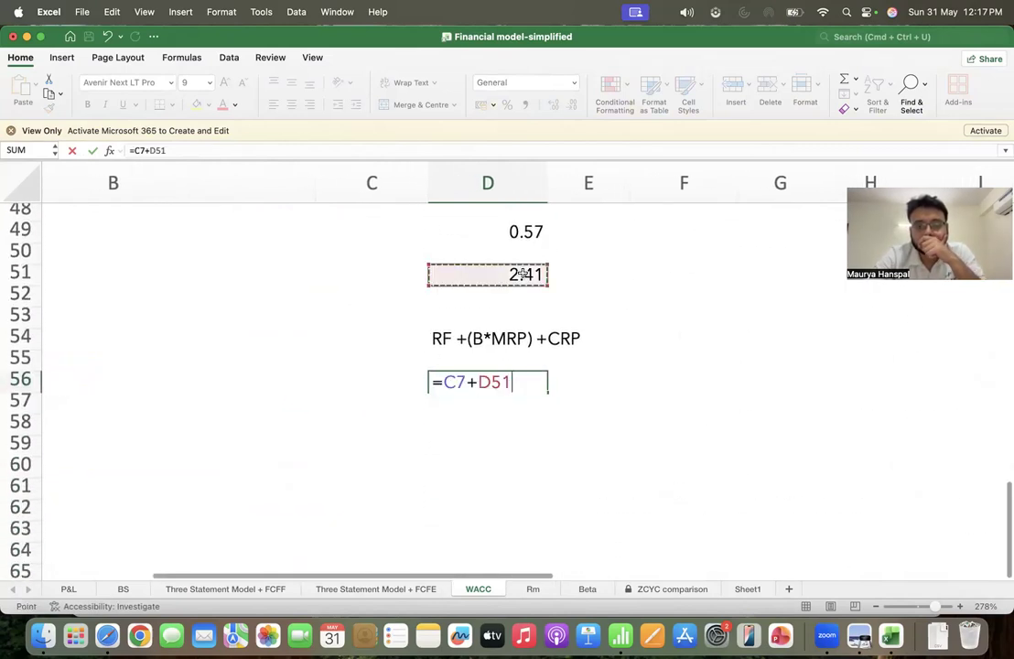
Step: Complete the D56 formula with the country risk premium in I40 and replace its C7 reference with 5.13, giving =5.13+D51+I40
{"action": "scroll", "coordinate": [524, 275], "scroll_direction": "up", "scroll_amount": 5}
{"action": "scroll", "coordinate": [524, 275], "scroll_direction": "right", "scroll_amount": 2}
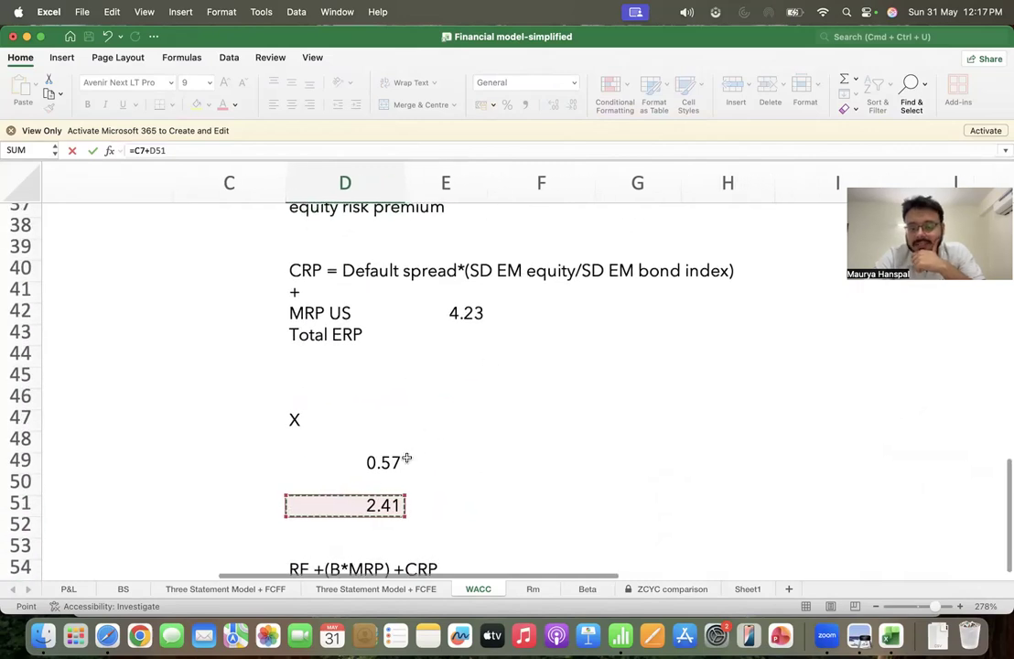
{"action": "scroll", "coordinate": [362, 544], "scroll_direction": "down", "scroll_amount": 4}
{"action": "scroll", "coordinate": [362, 545], "scroll_direction": "left", "scroll_amount": 1}
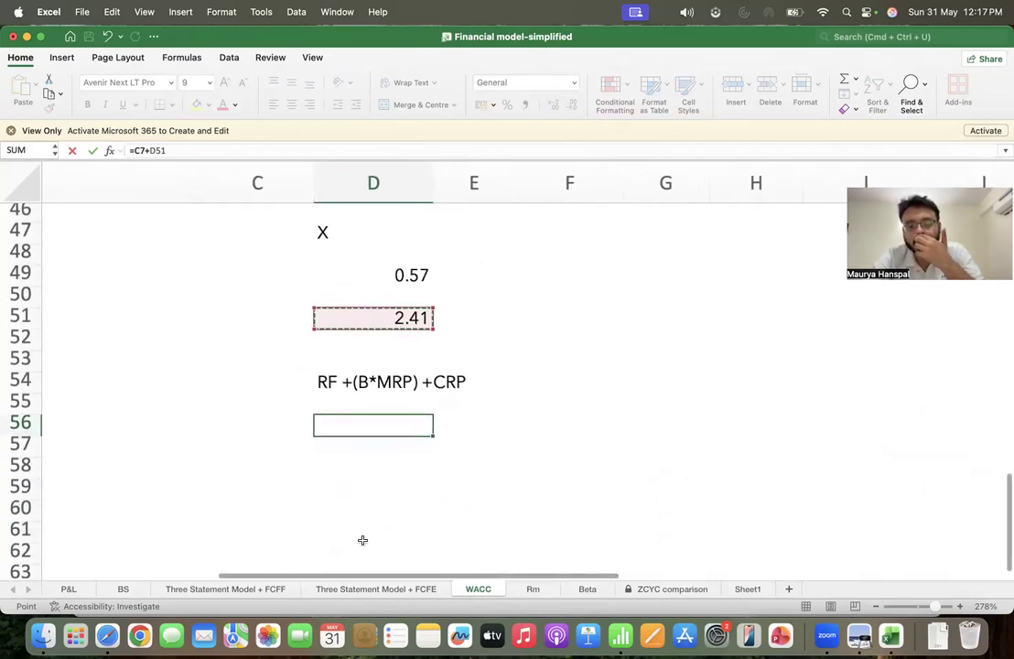
{"action": "scroll", "coordinate": [362, 540], "scroll_direction": "down", "scroll_amount": 2}
{"action": "type", "text": "+"}
{"action": "scroll", "coordinate": [668, 296], "scroll_direction": "right", "scroll_amount": 4}
{"action": "scroll", "coordinate": [668, 296], "scroll_direction": "up", "scroll_amount": 10}
{"action": "left_click", "coordinate": [321, 458]}
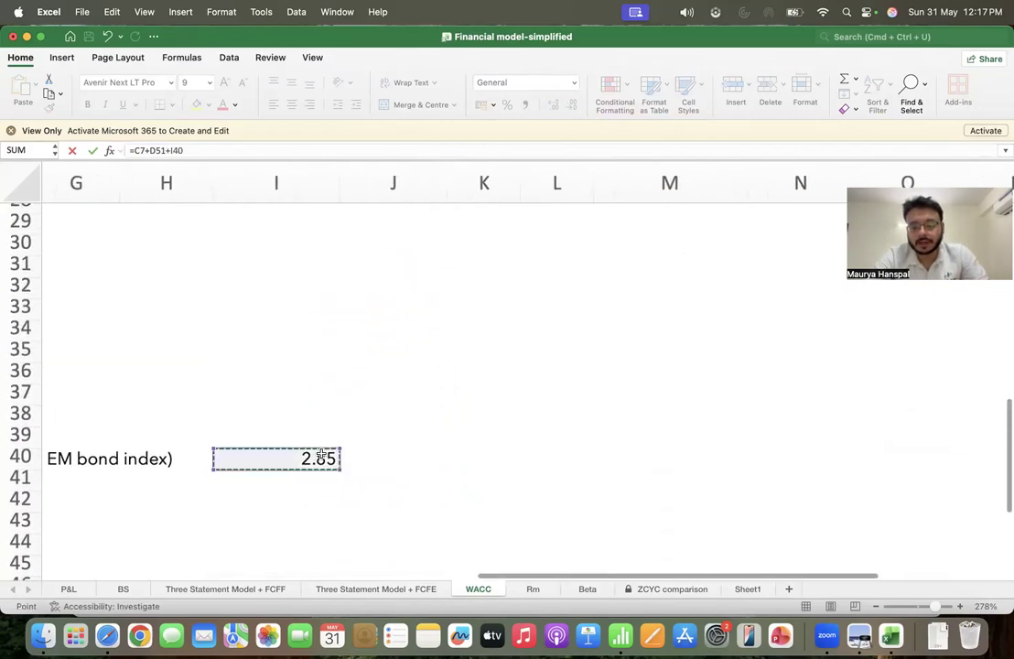
{"action": "key", "text": "Return"}
{"action": "left_click", "coordinate": [267, 474]}
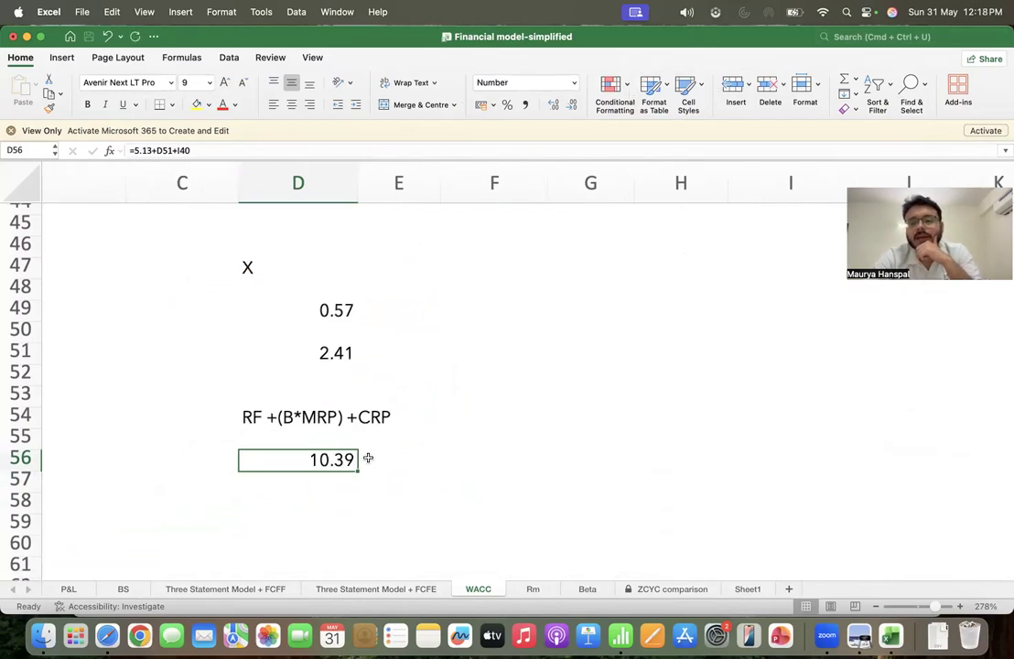
{"action": "scroll", "coordinate": [400, 411], "scroll_direction": "up", "scroll_amount": 15}
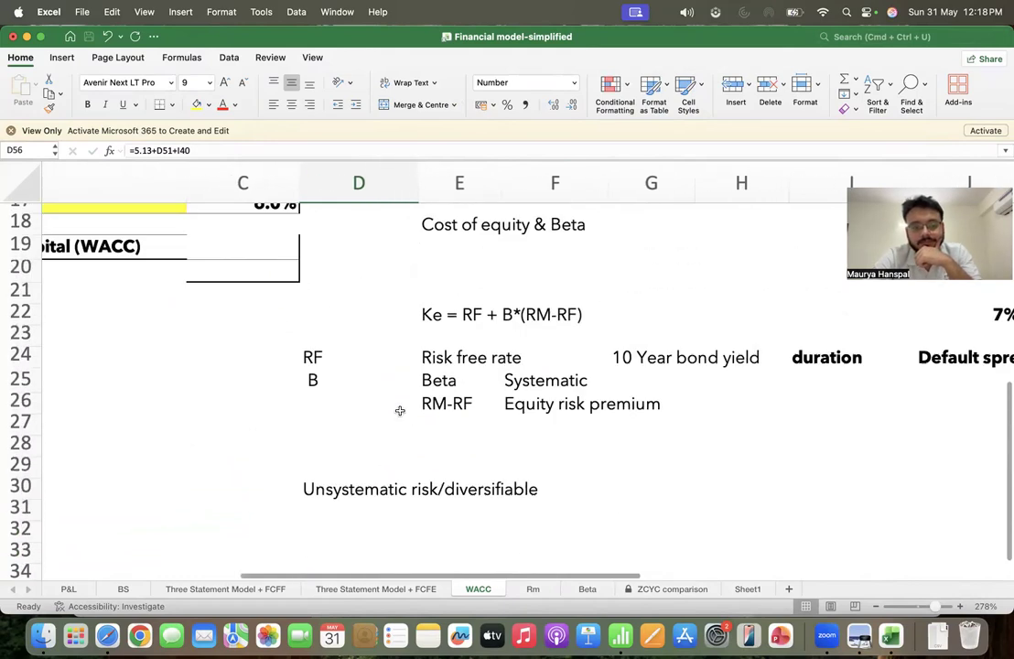
Step: Review the cost of equity inputs on the WACC sheet: adjusted risk-free rate, beta, US MRP and India's country risk premium
{"action": "scroll", "coordinate": [287, 259], "scroll_direction": "up", "scroll_amount": 2}
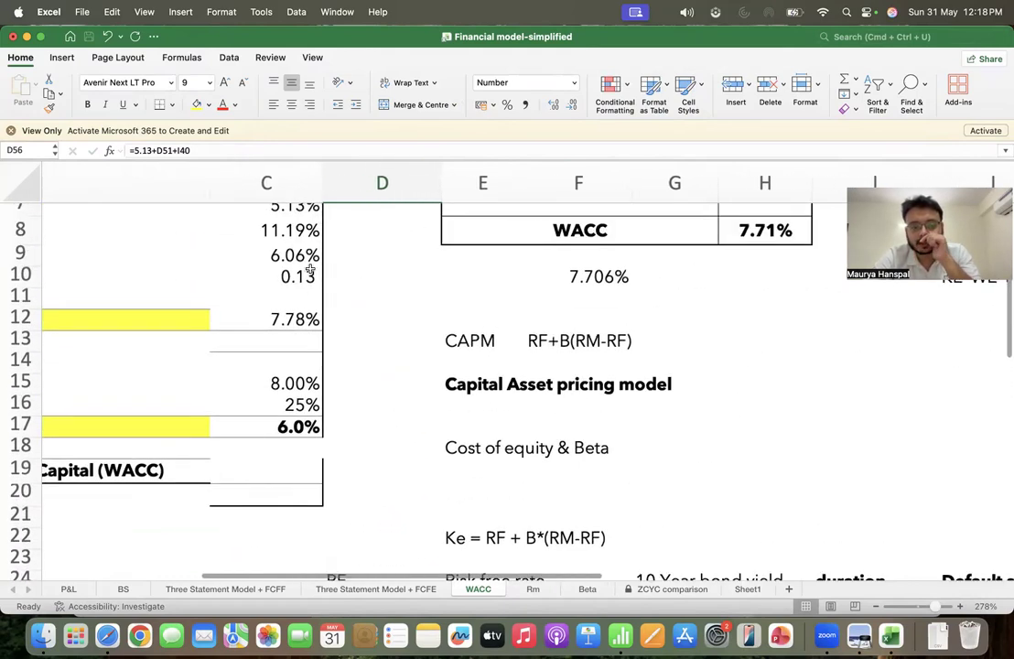
{"action": "scroll", "coordinate": [292, 270], "scroll_direction": "down", "scroll_amount": 10}
{"action": "scroll", "coordinate": [297, 274], "scroll_direction": "down", "scroll_amount": 6}
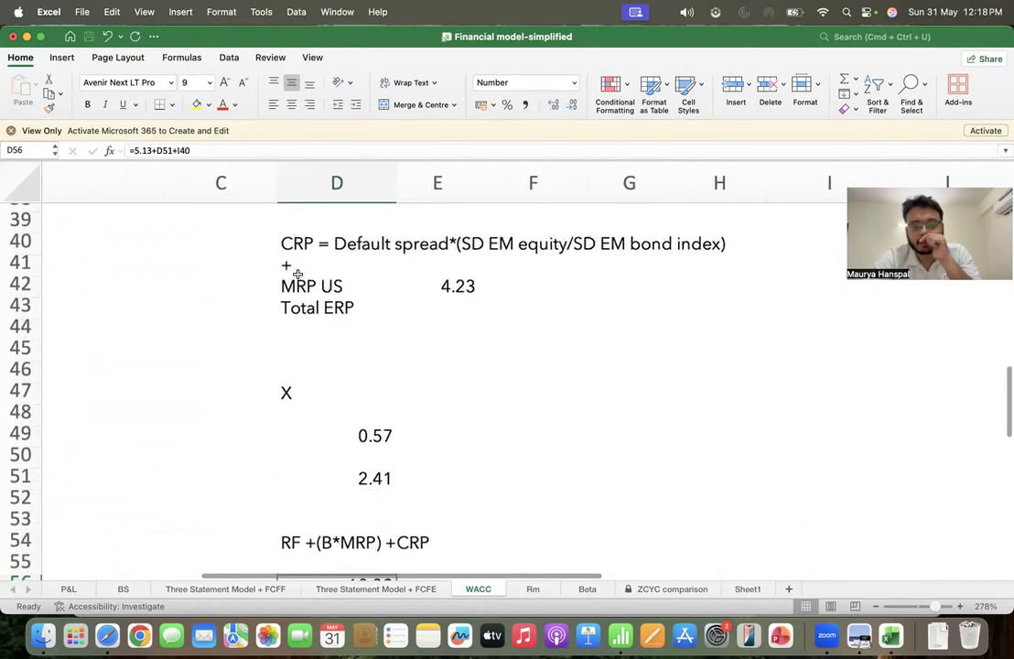
{"action": "left_click", "coordinate": [381, 432]}
{"action": "left_click_drag", "start_coordinate": [456, 286], "coordinate": [378, 430]}
{"action": "scroll", "coordinate": [379, 429], "scroll_direction": "right", "scroll_amount": 8}
{"action": "scroll", "coordinate": [379, 429], "scroll_direction": "up", "scroll_amount": 1}
{"action": "left_click_drag", "start_coordinate": [524, 276], "coordinate": [504, 293]}
{"action": "scroll", "coordinate": [563, 312], "scroll_direction": "down", "scroll_amount": 3}
{"action": "scroll", "coordinate": [564, 312], "scroll_direction": "left", "scroll_amount": 2}
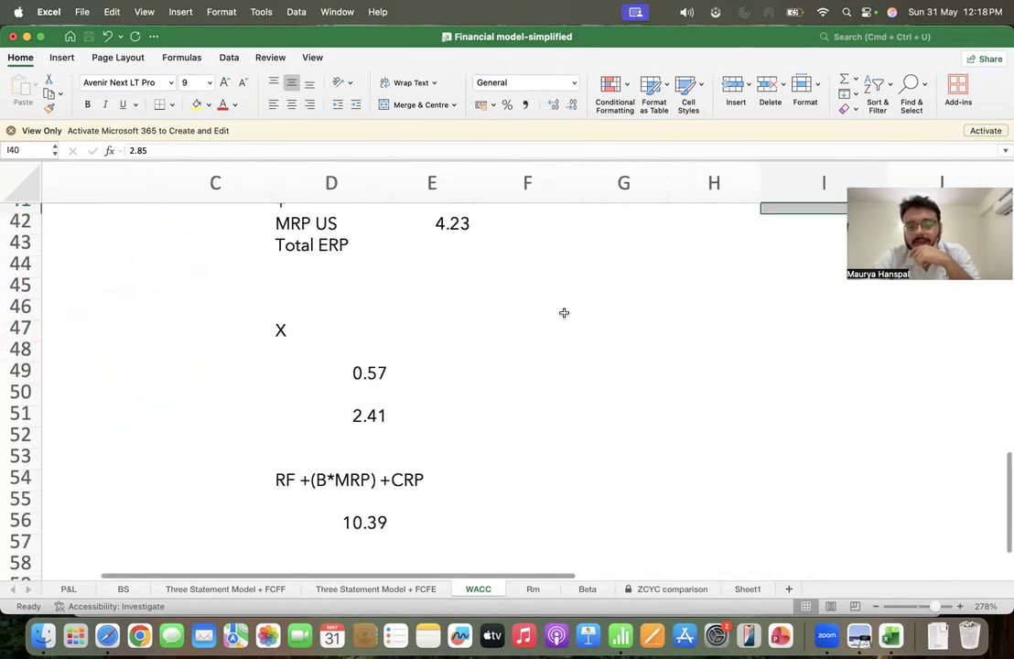
Step: Examine the cost of equity expression and its result in D56, and compare them with the original WACC table
{"action": "scroll", "coordinate": [564, 312], "scroll_direction": "down", "scroll_amount": 3}
{"action": "scroll", "coordinate": [563, 313], "scroll_direction": "left", "scroll_amount": 1}
{"action": "left_click", "coordinate": [378, 262]}
{"action": "left_click", "coordinate": [381, 368]}
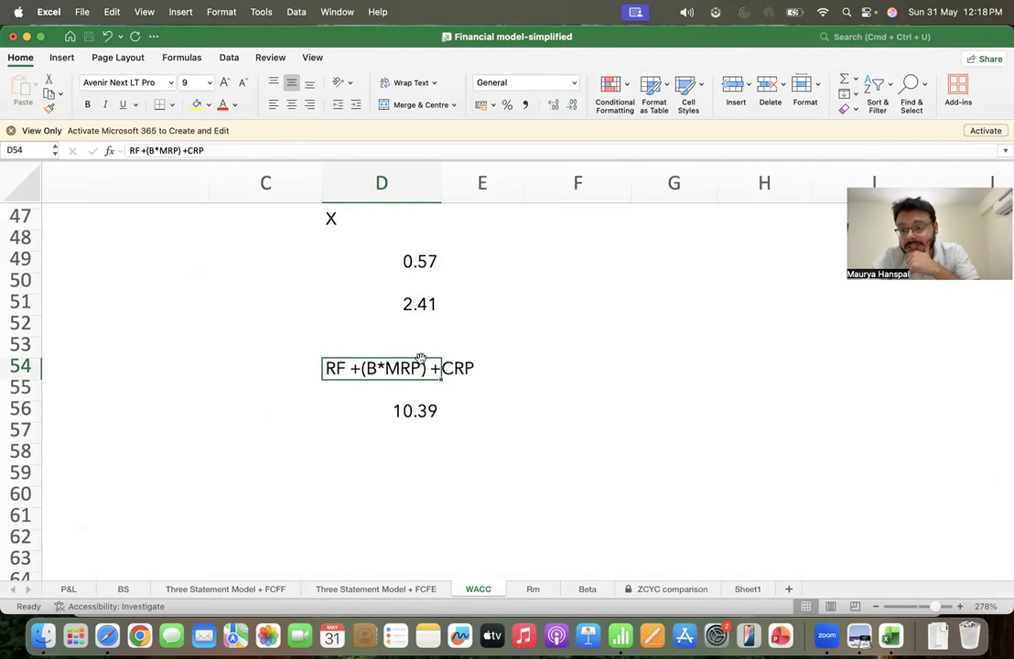
{"action": "left_click", "coordinate": [454, 364]}
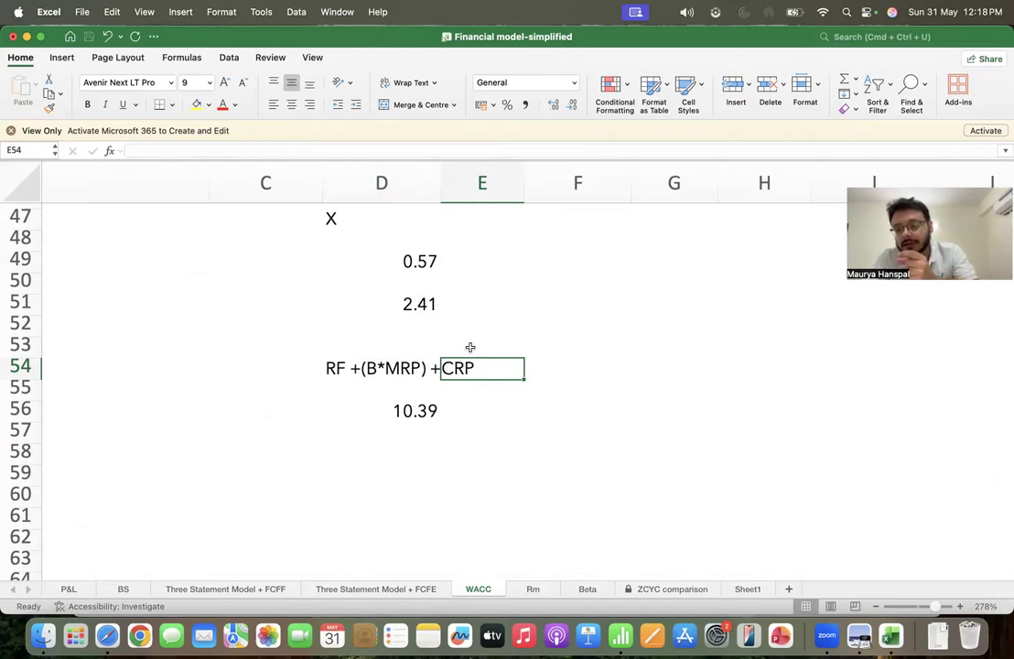
{"action": "left_click", "coordinate": [395, 411]}
{"action": "scroll", "coordinate": [467, 365], "scroll_direction": "up", "scroll_amount": 15}
{"action": "scroll", "coordinate": [467, 366], "scroll_direction": "left", "scroll_amount": 2}
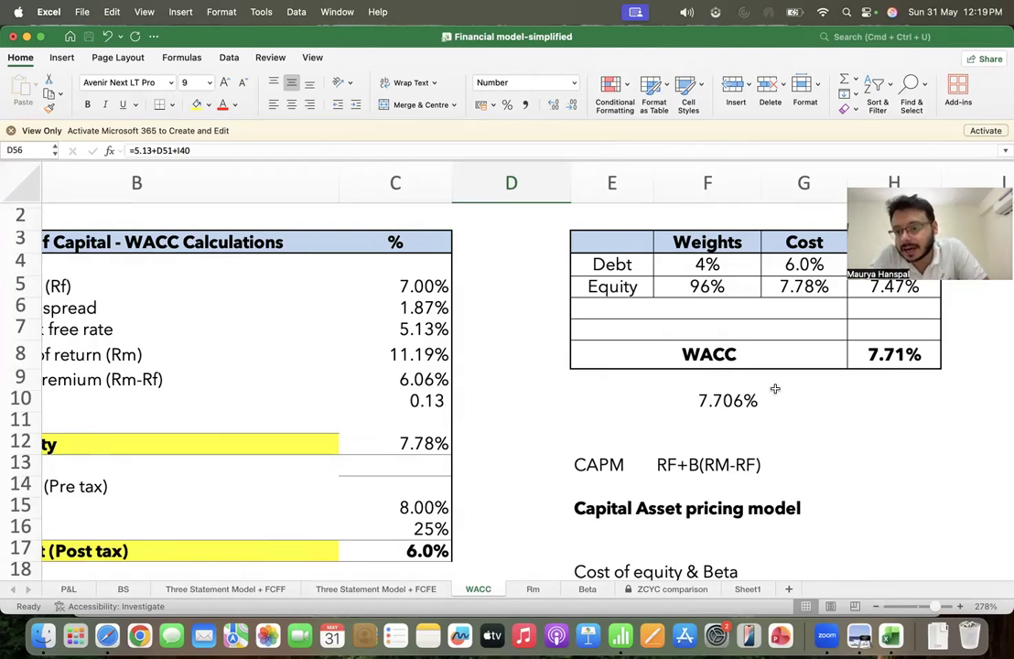
Step: Switch to Preview and bring up the PTC Industries annual report
{"action": "left_click", "coordinate": [857, 635]}
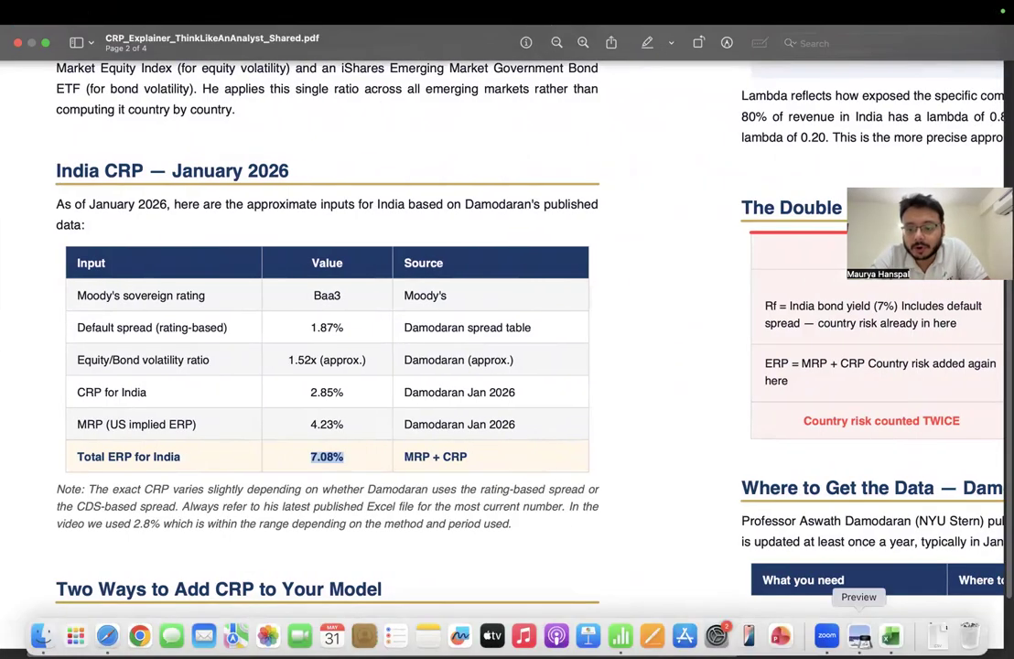
{"action": "right_click", "coordinate": [828, 629]}
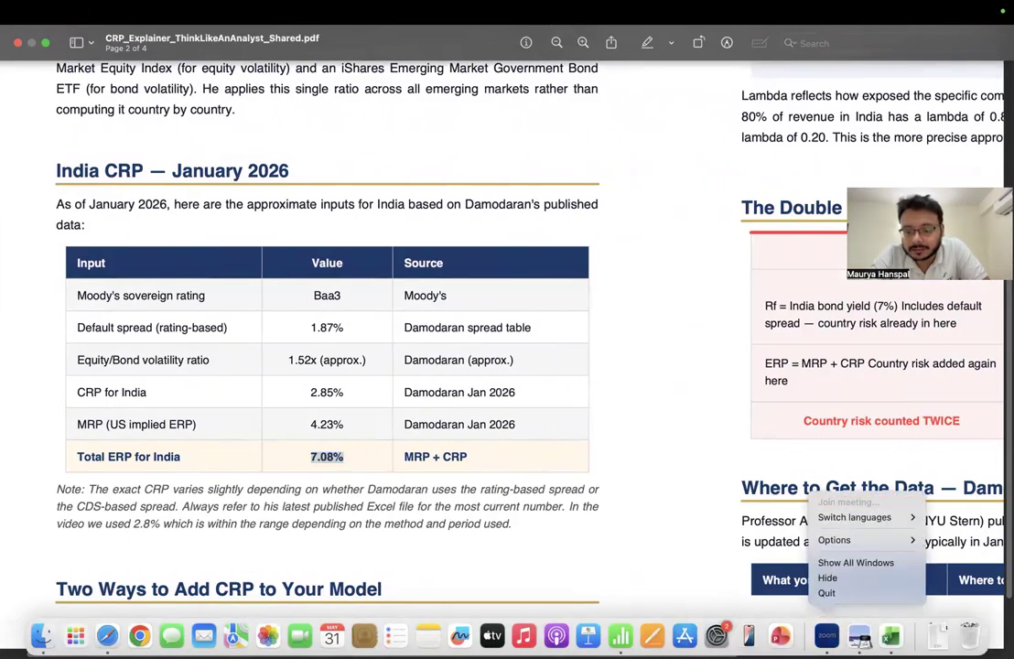
{"action": "key", "text": "Escape"}
{"action": "left_click", "coordinate": [858, 635]}
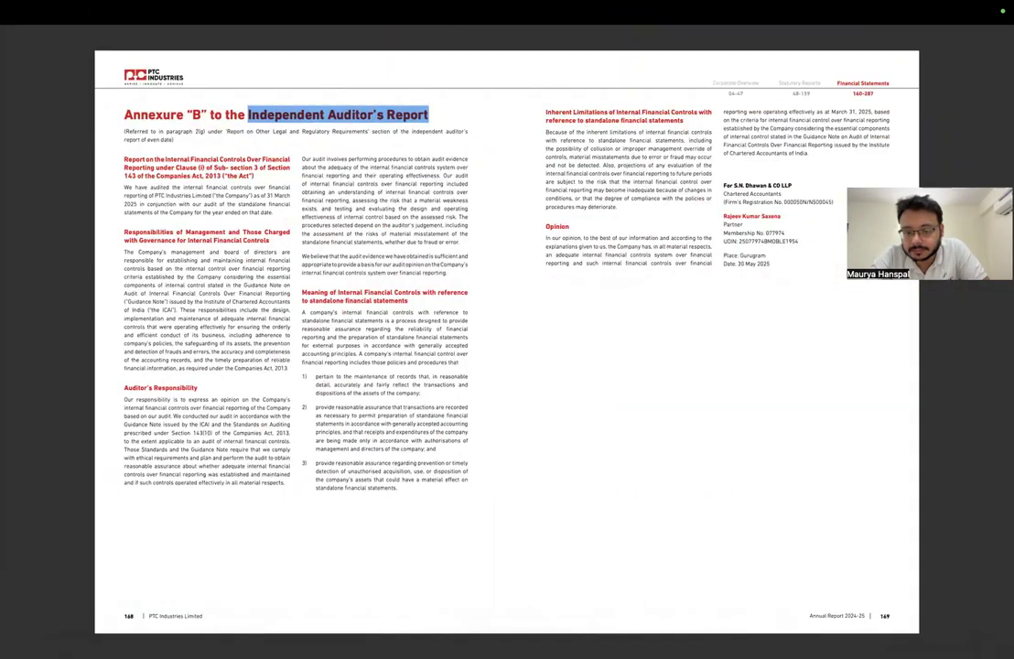
Step: Find note 21(a) on non-current borrowings in the annual report and examine the interest rates on term and vehicle loans
{"action": "scroll", "coordinate": [625, 388], "scroll_direction": "up", "scroll_amount": 10}
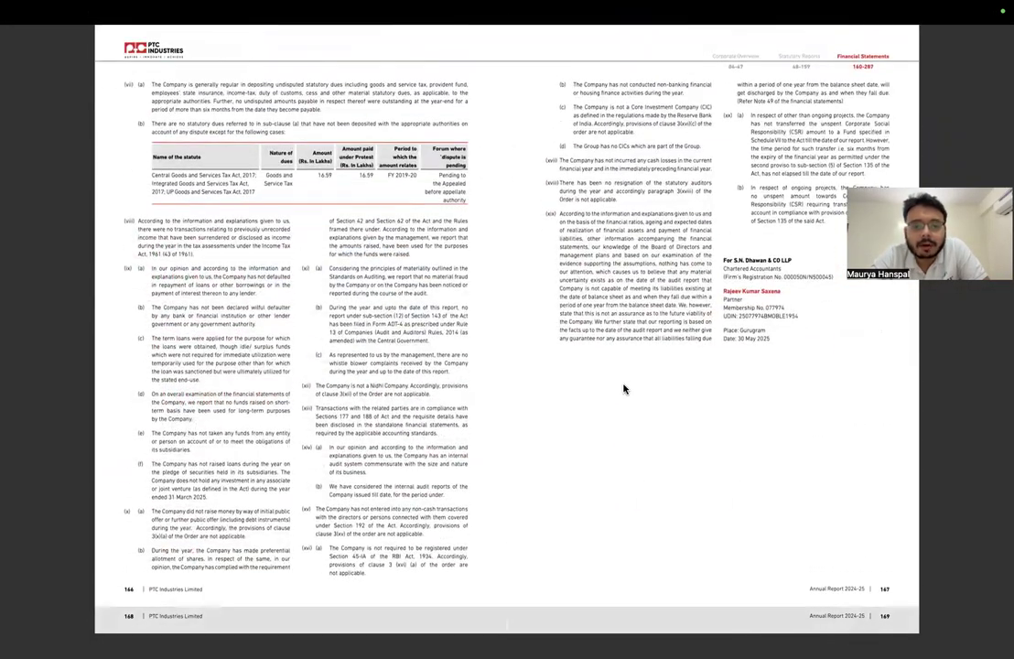
{"action": "scroll", "coordinate": [624, 389], "scroll_direction": "up", "scroll_amount": 10}
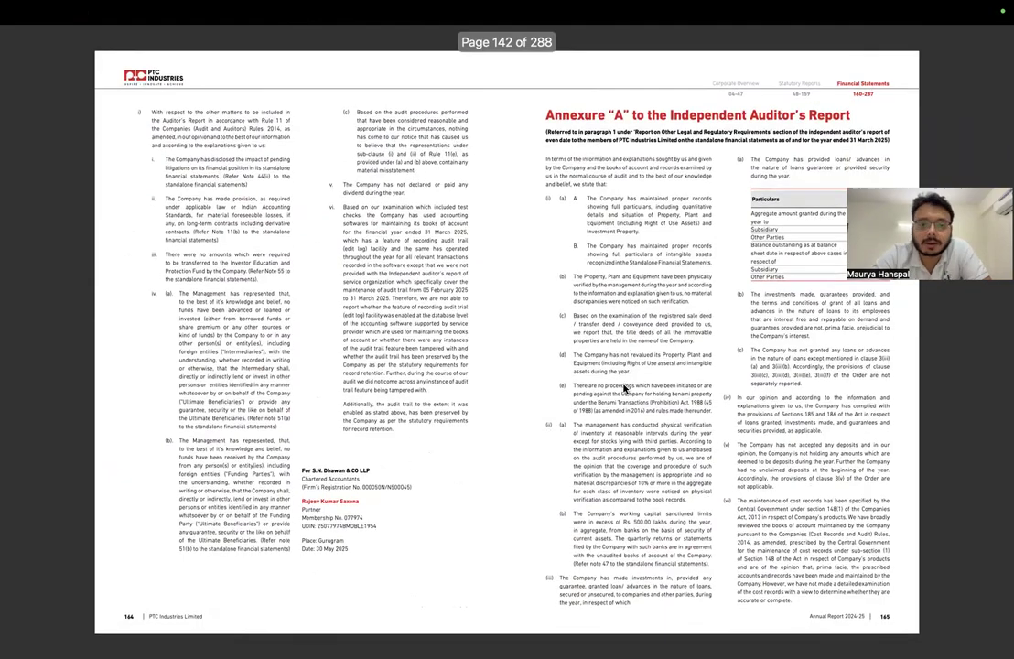
{"action": "scroll", "coordinate": [625, 389], "scroll_direction": "up", "scroll_amount": 10}
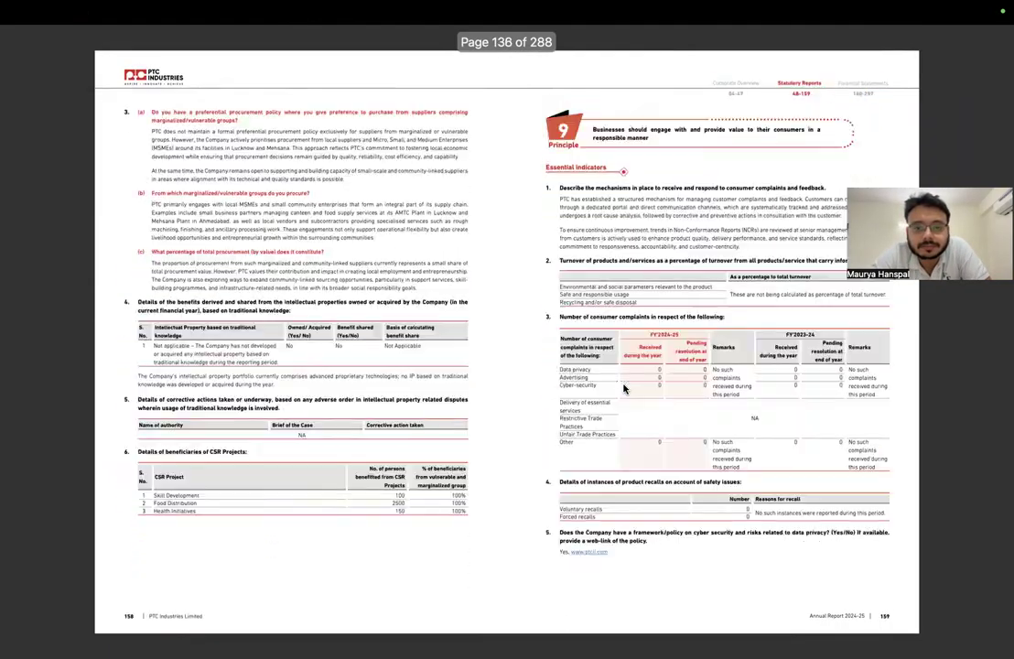
{"action": "scroll", "coordinate": [625, 389], "scroll_direction": "down", "scroll_amount": 20}
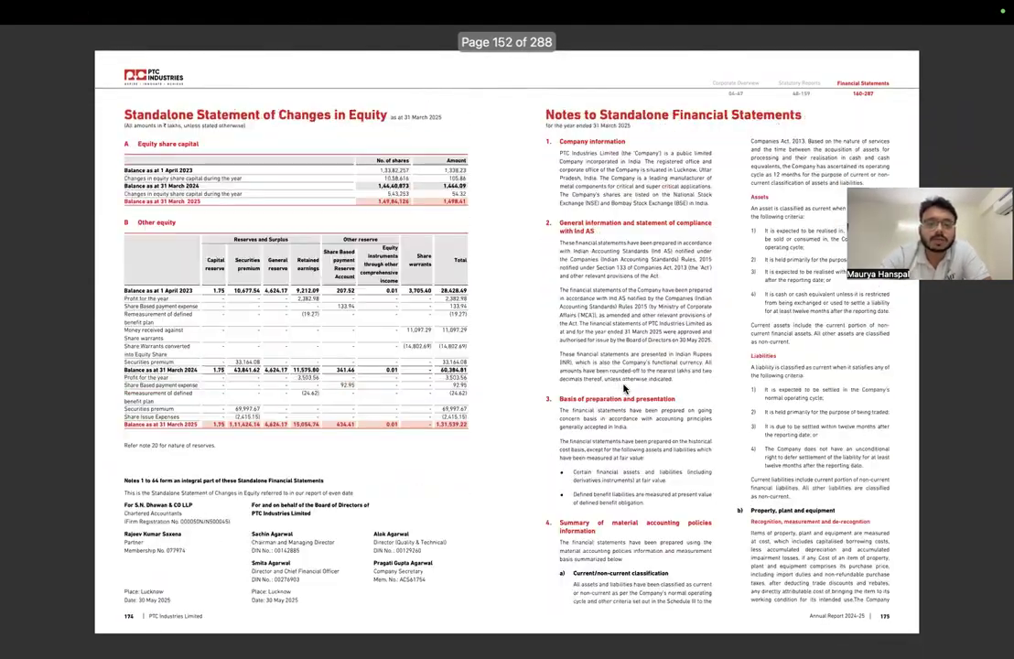
{"action": "scroll", "coordinate": [625, 389], "scroll_direction": "down", "scroll_amount": 20}
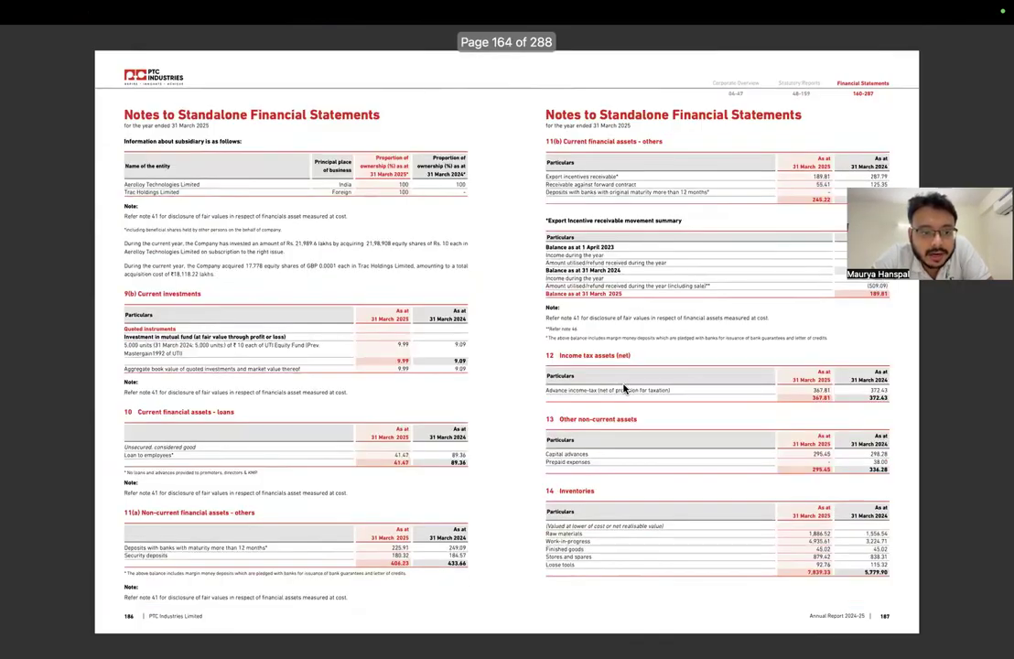
{"action": "scroll", "coordinate": [625, 388], "scroll_direction": "down", "scroll_amount": 15}
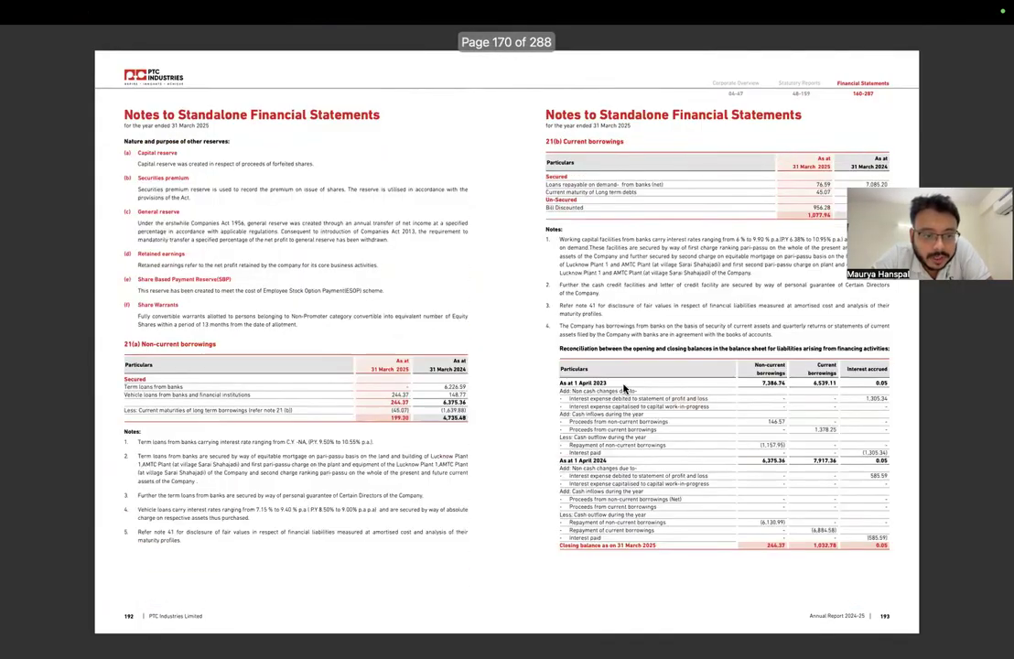
{"action": "scroll", "coordinate": [423, 392], "scroll_direction": "up", "scroll_amount": 5}
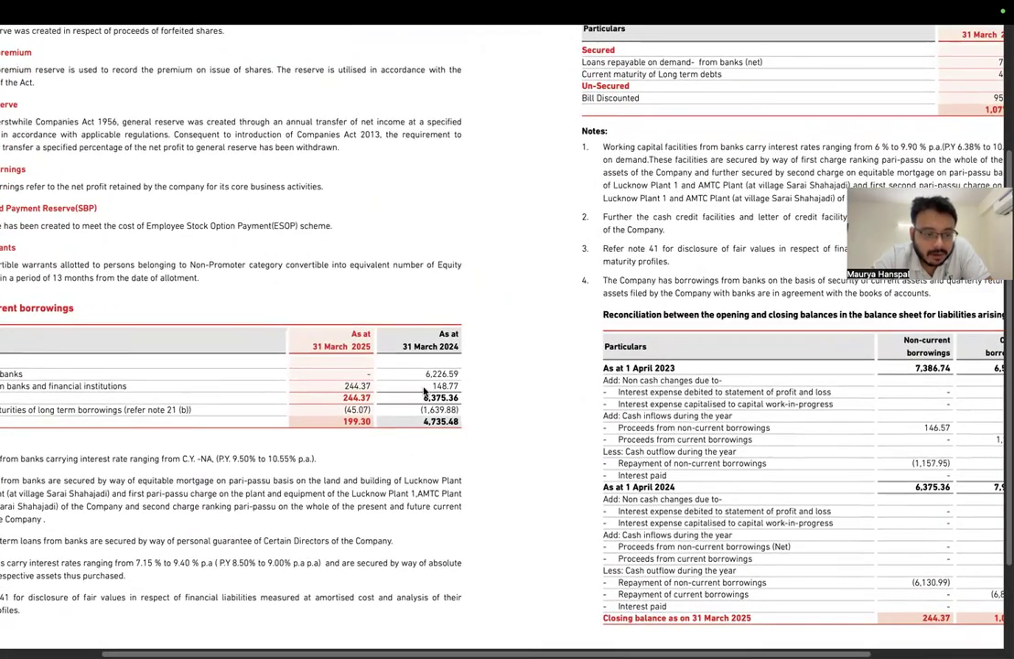
{"action": "scroll", "coordinate": [424, 391], "scroll_direction": "left", "scroll_amount": 3}
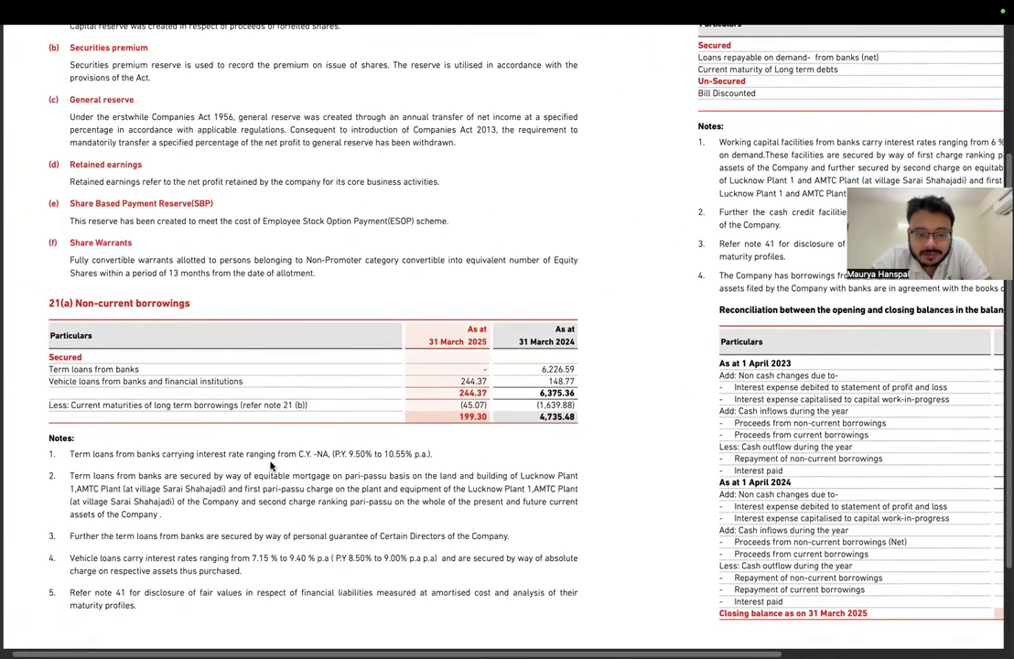
{"action": "scroll", "coordinate": [366, 457], "scroll_direction": "down", "scroll_amount": 1}
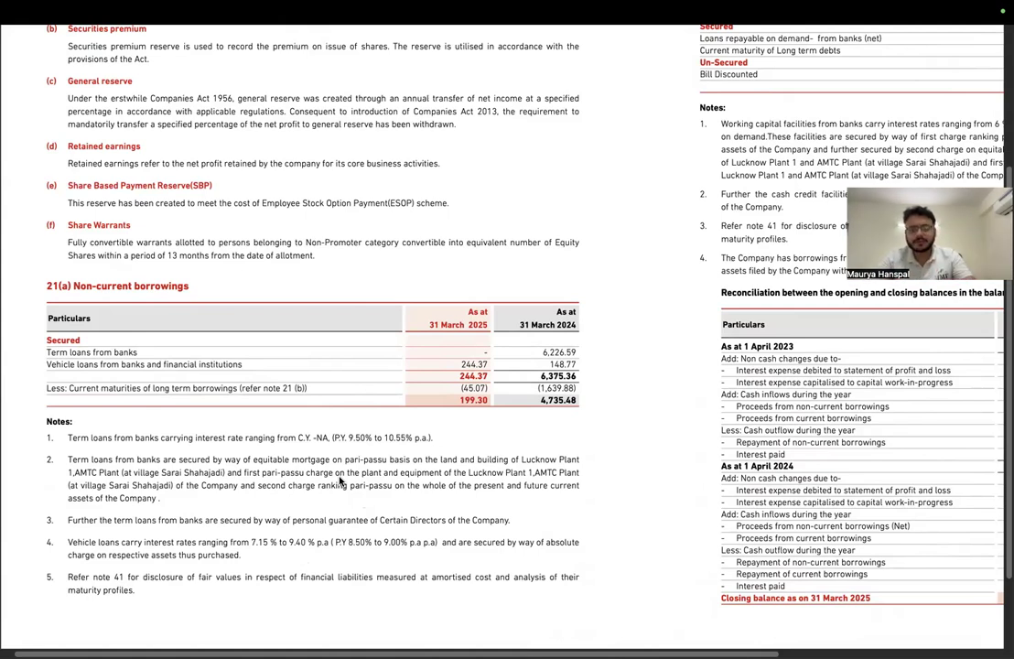
Step: Return to the Excel WACC sheet and calculate the average borrowing rate in D62 with =(7.15+10.50)/2
{"action": "key", "text": "ctrl+Left"}
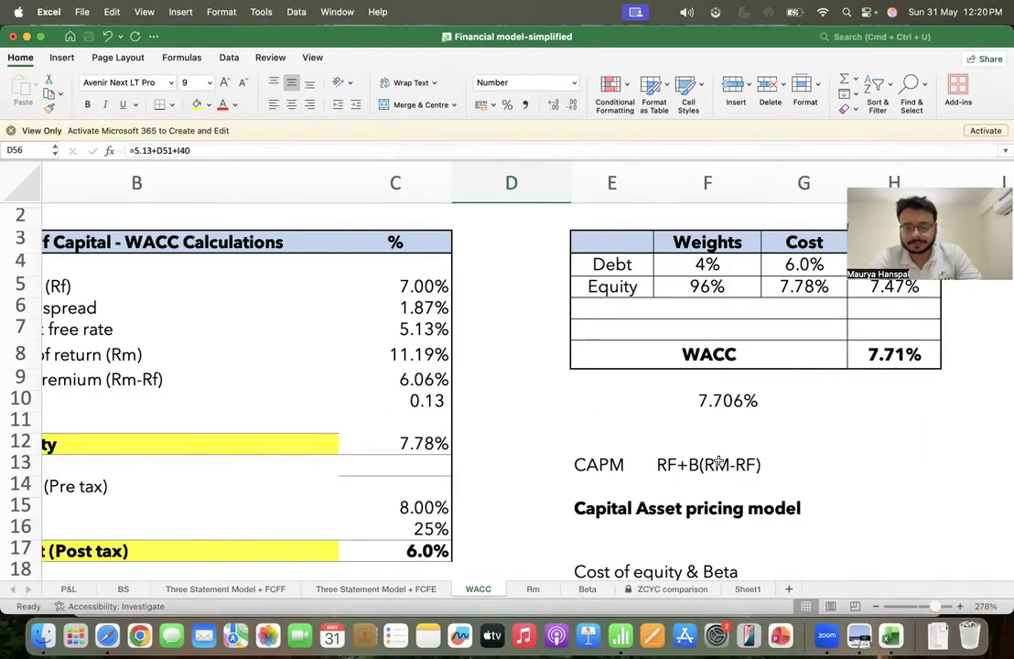
{"action": "left_click", "coordinate": [889, 444]}
{"action": "scroll", "coordinate": [888, 444], "scroll_direction": "down", "scroll_amount": 15}
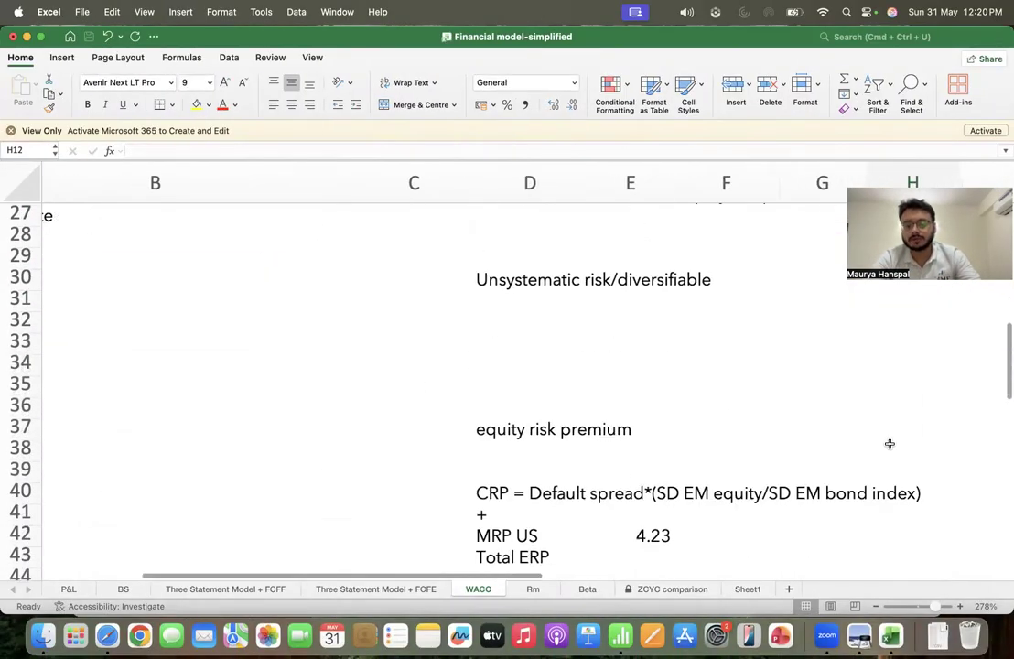
{"action": "left_click", "coordinate": [561, 467]}
{"action": "type", "text": "=7.12"}
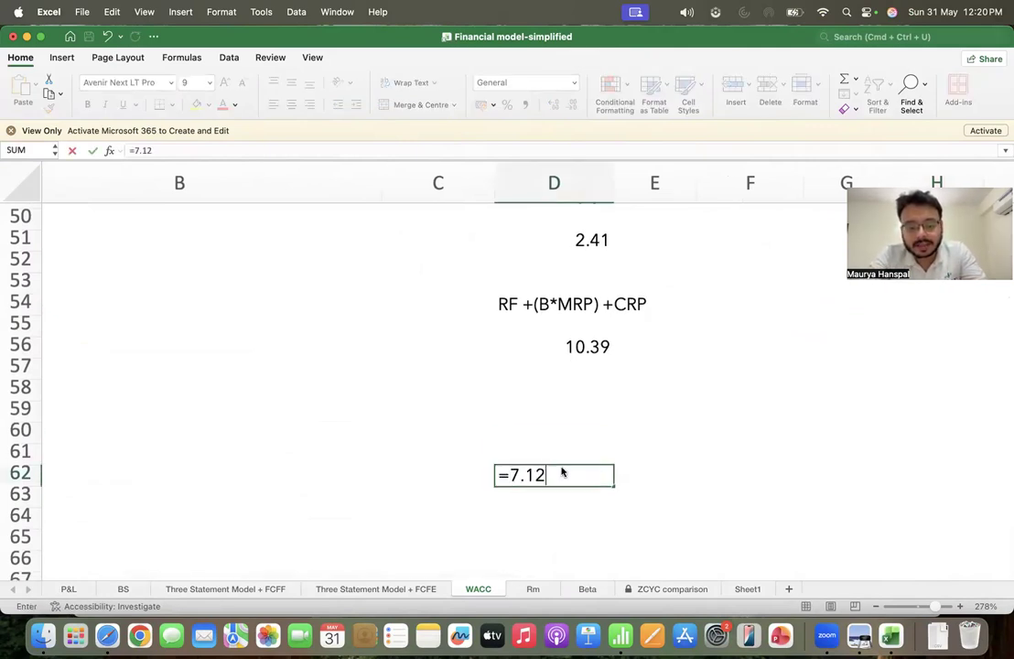
{"action": "key", "text": "BackSpace"}
{"action": "type", "text": "5+10"}
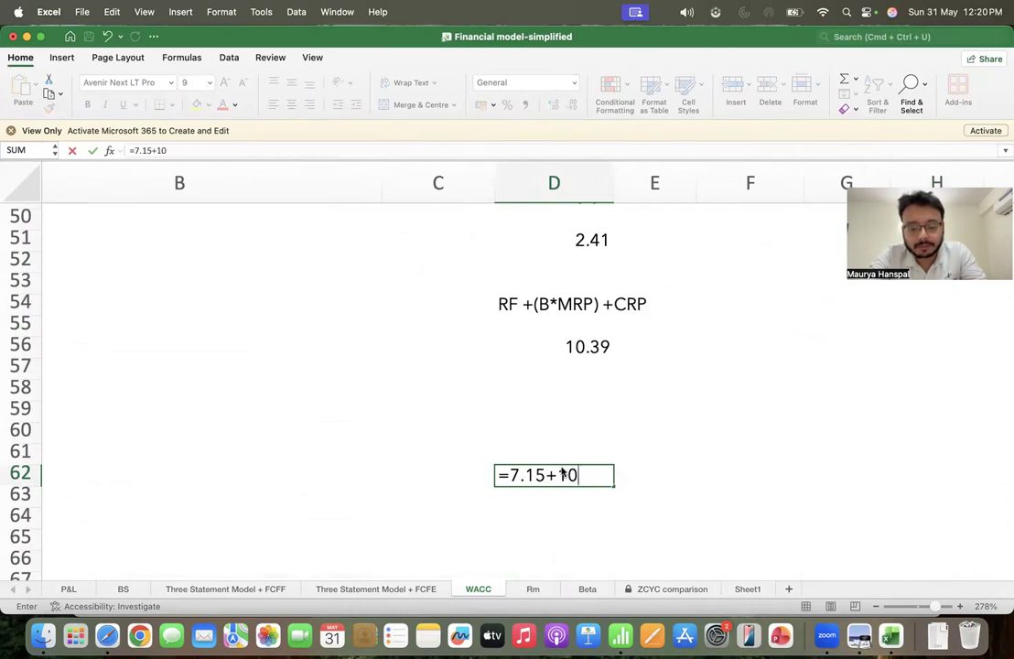
{"action": "type", "text": ".50"}
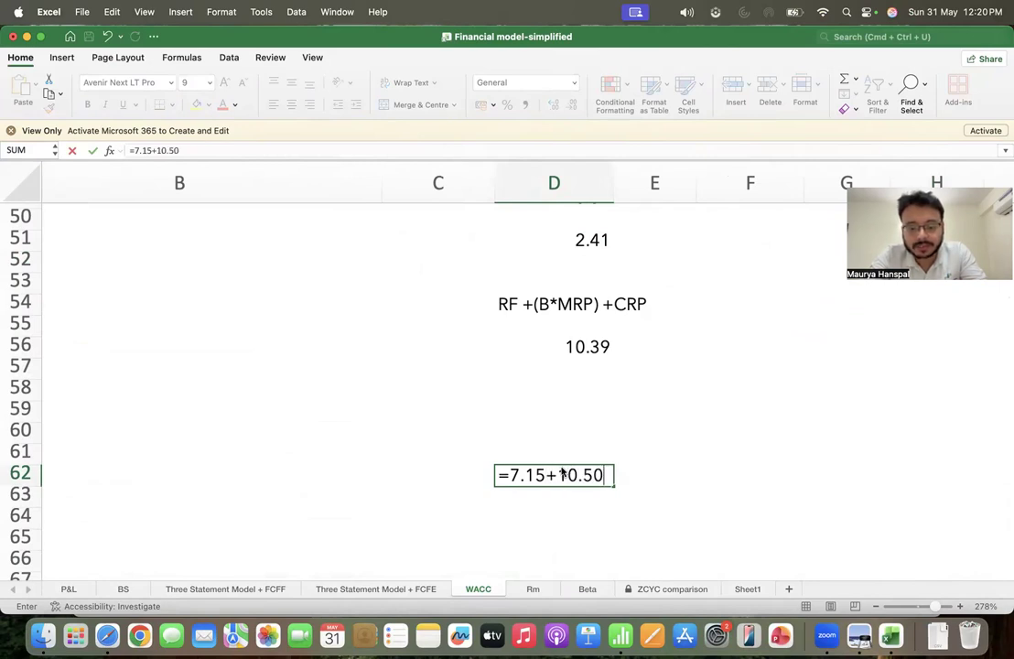
{"action": "left_click", "coordinate": [509, 472]}
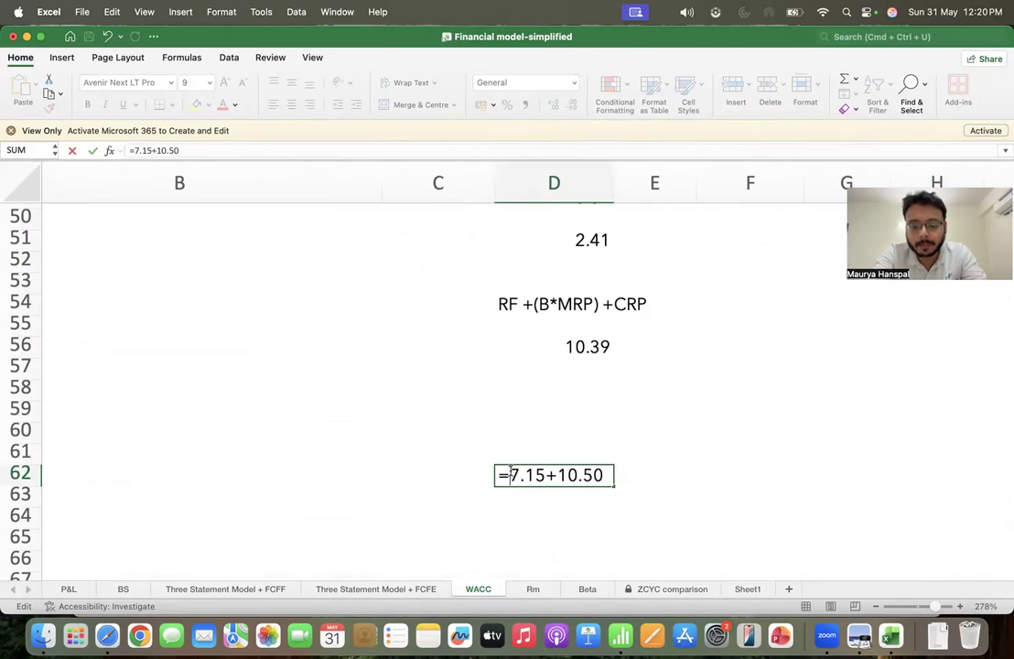
{"action": "type", "text": "("}
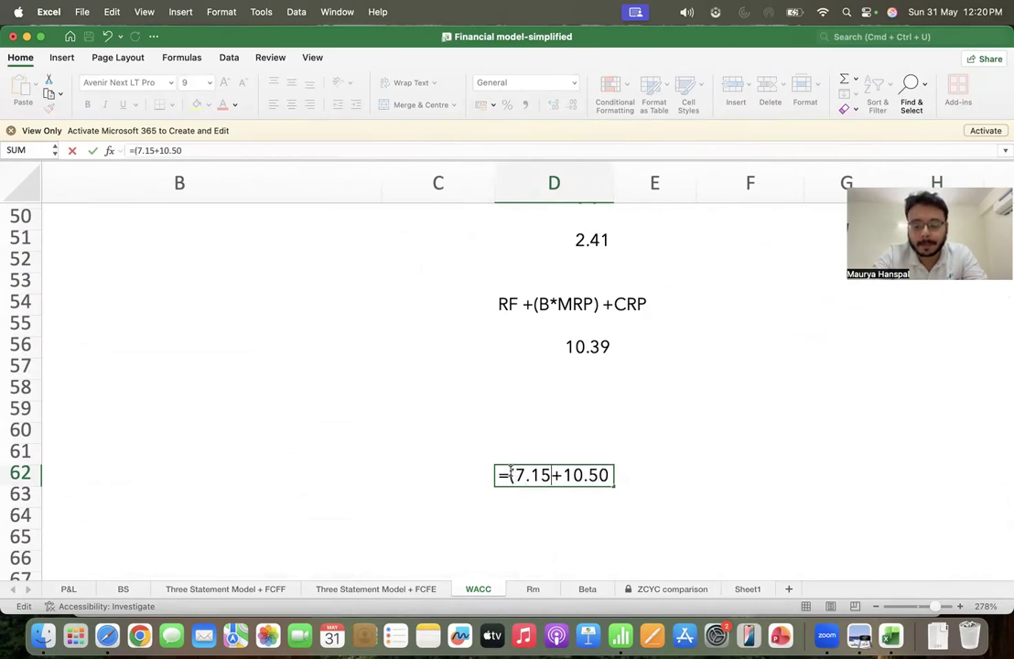
{"action": "type", "text": ")/2"}
{"action": "key", "text": "Return"}
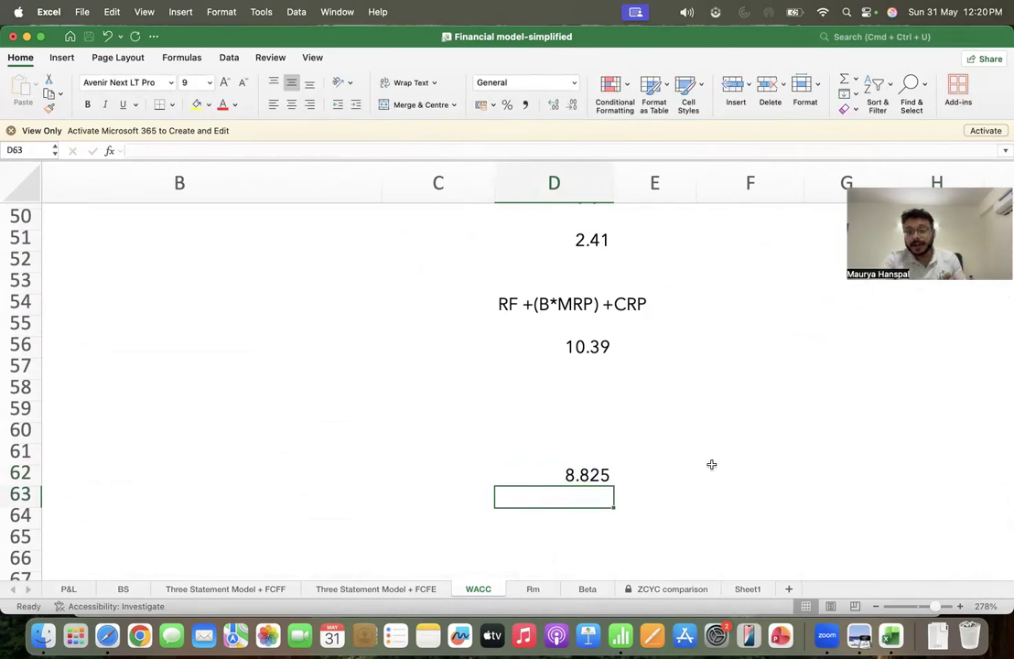
{"action": "left_click", "coordinate": [581, 477]}
{"action": "double_click", "coordinate": [581, 477]}
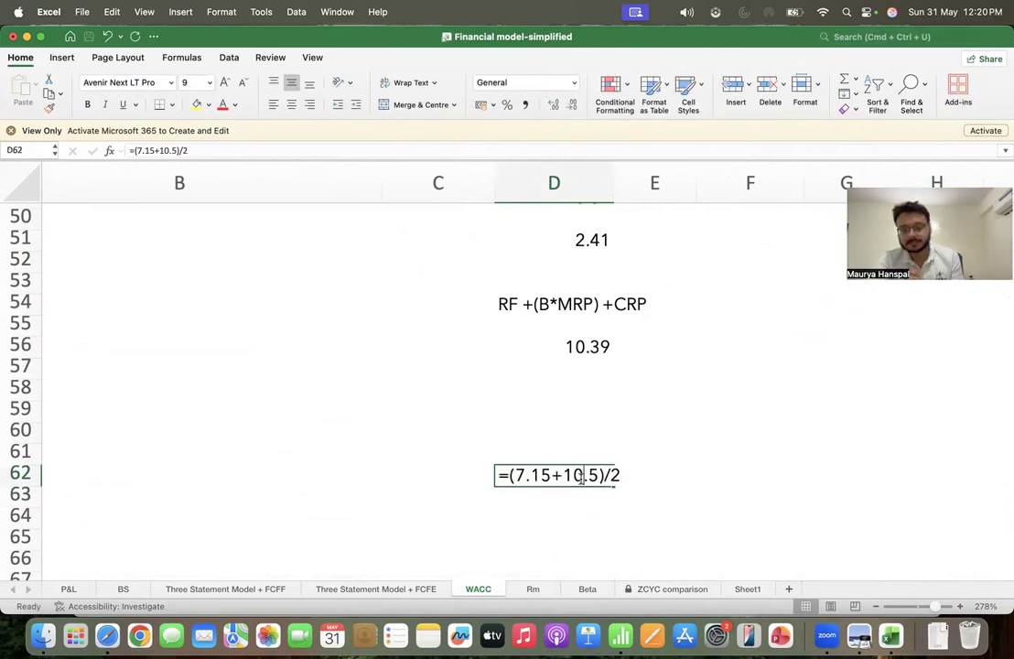
{"action": "left_click", "coordinate": [510, 477]}
{"action": "left_click", "coordinate": [626, 475]}
{"action": "left_click", "coordinate": [566, 518]}
{"action": "type", "text": "="}
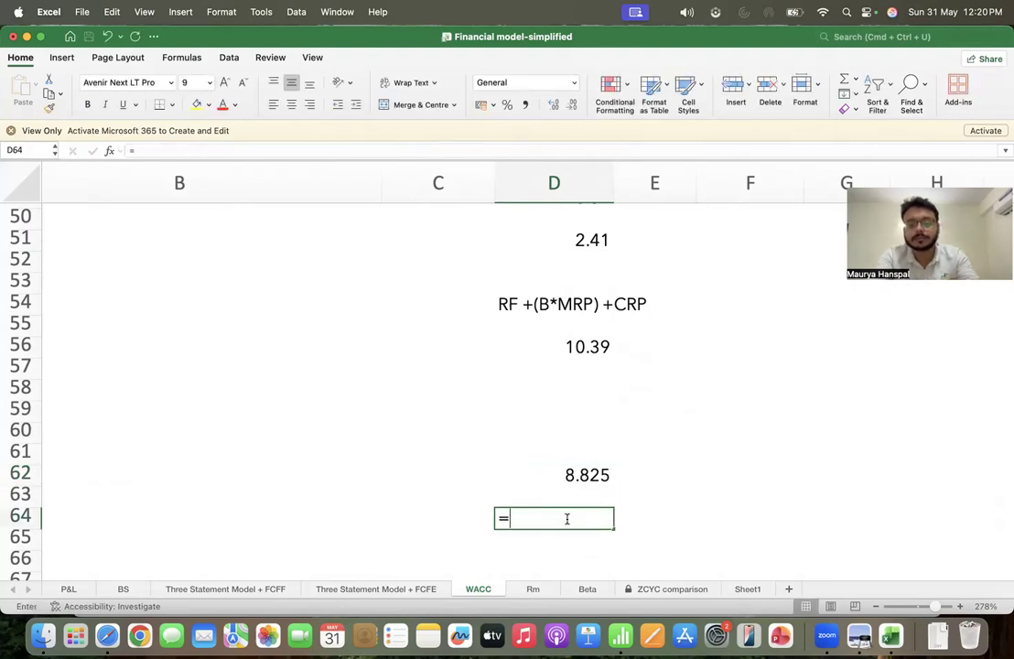
{"action": "left_click", "coordinate": [573, 474]}
{"action": "type", "text": "+"}
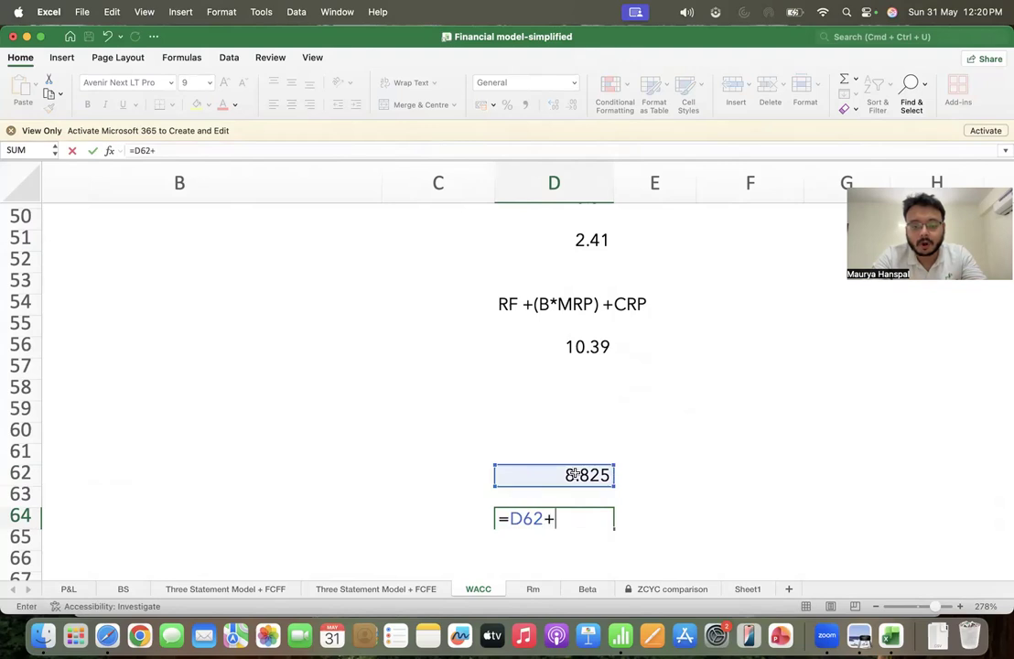
{"action": "key", "text": "BackSpace"}
{"action": "type", "text": "*(1-"}
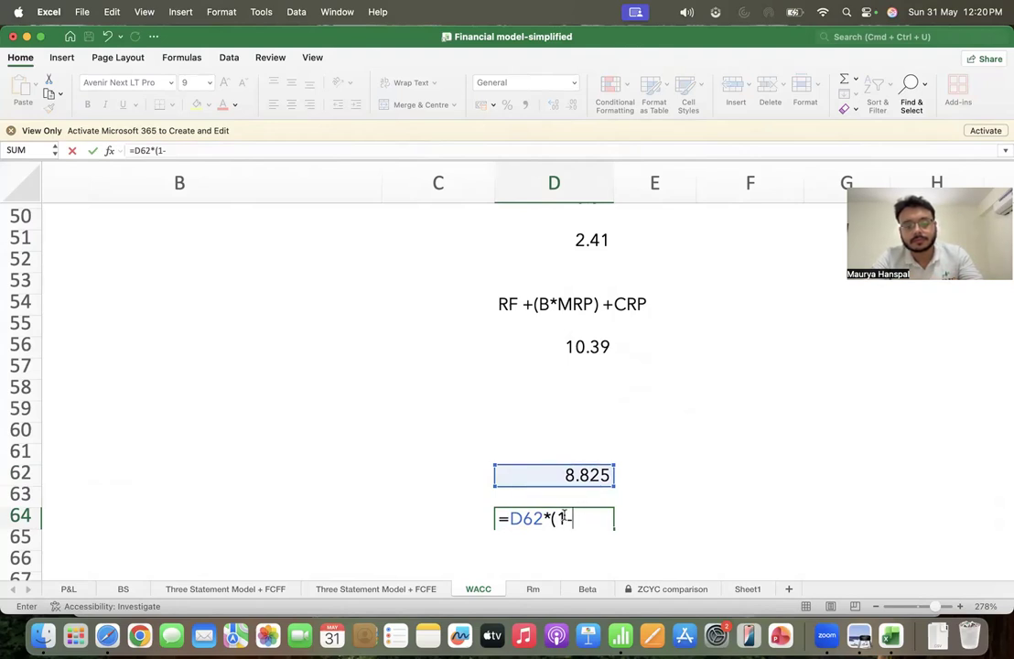
{"action": "key", "text": "Escape"}
{"action": "left_click", "coordinate": [583, 477]}
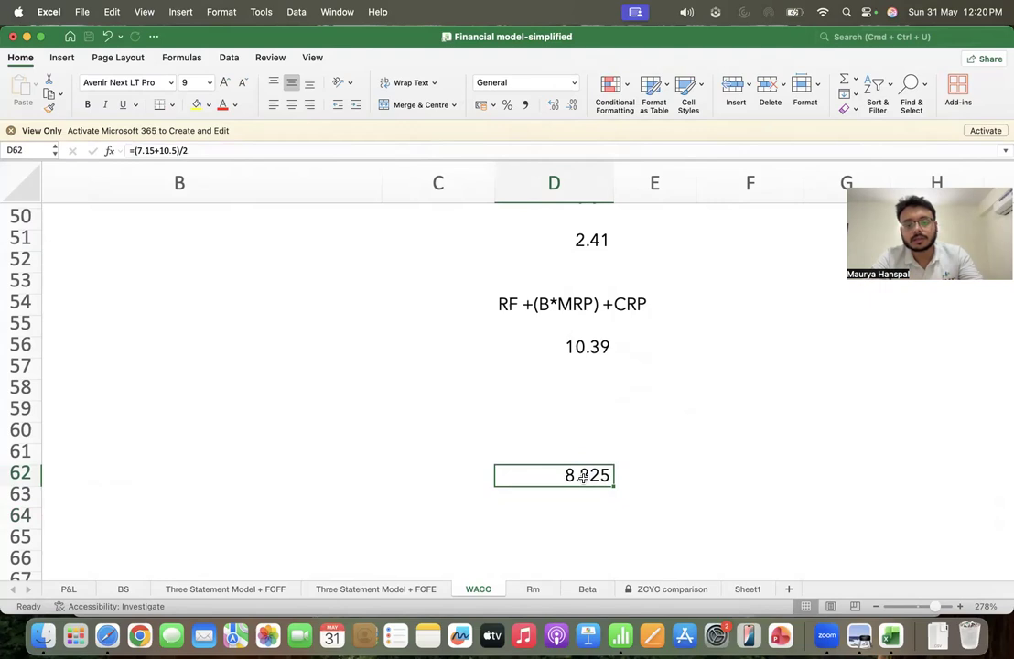
Step: Write the after-tax cost of debt expression "KD*(1-T)" as text in D63
{"action": "left_click", "coordinate": [579, 504]}
{"action": "type", "text": "="}
{"action": "key", "text": "Escape"}
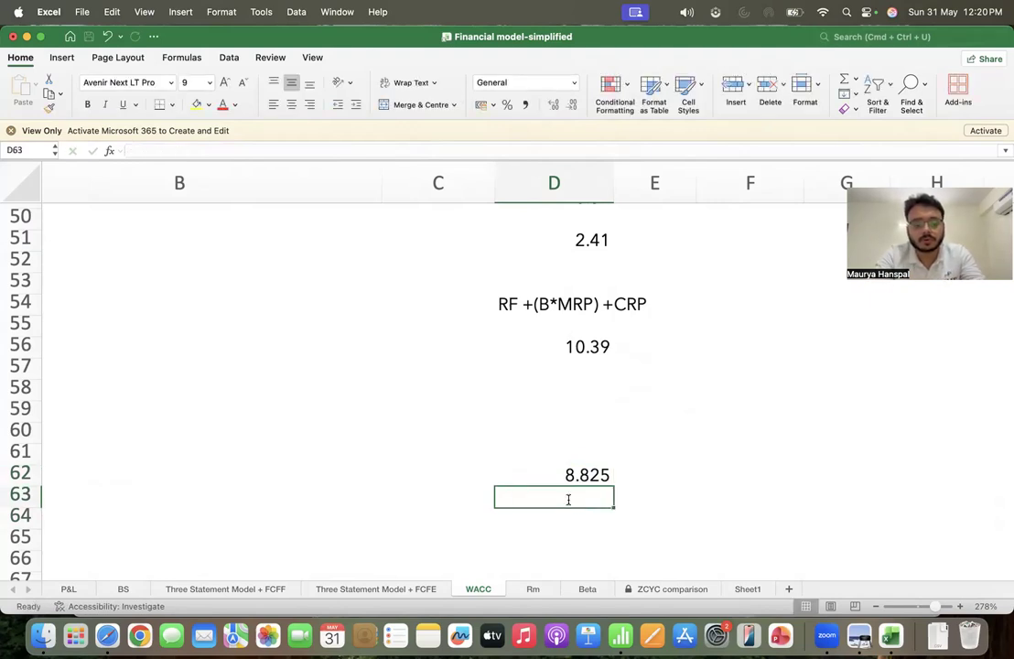
{"action": "type", "text": "KD"}
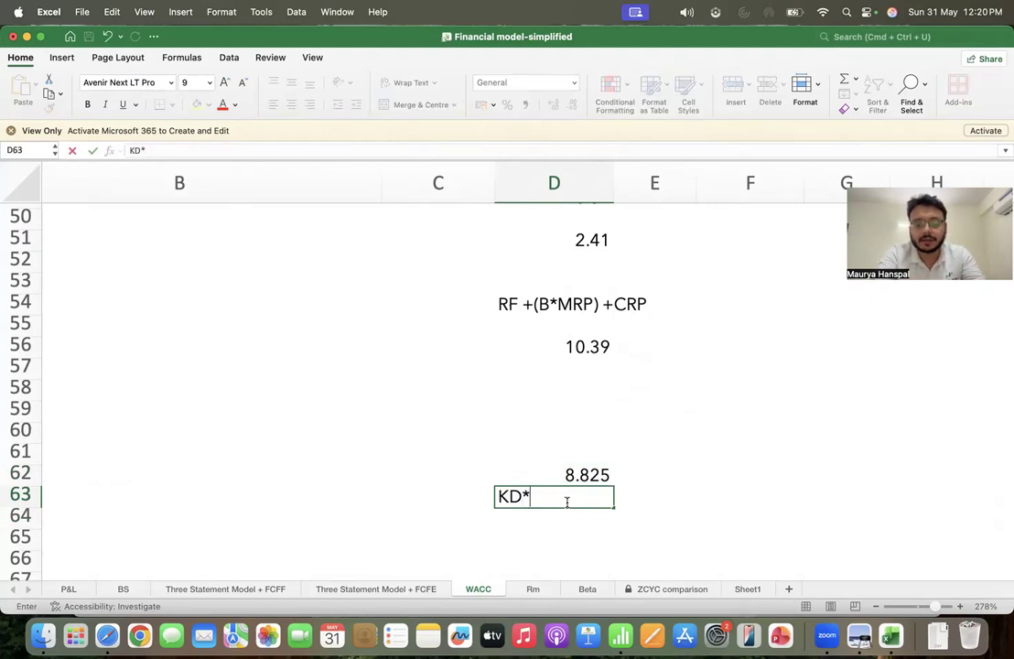
{"action": "type", "text": "*(1-T"}
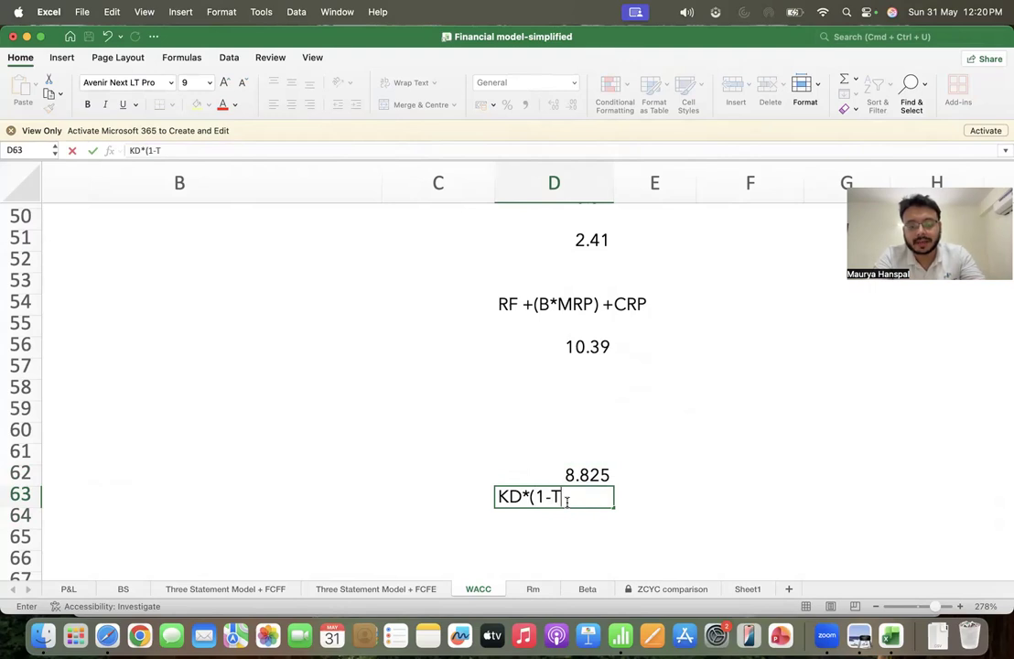
{"action": "type", "text": ")"}
{"action": "key", "text": "Return"}
{"action": "left_click", "coordinate": [591, 472]}
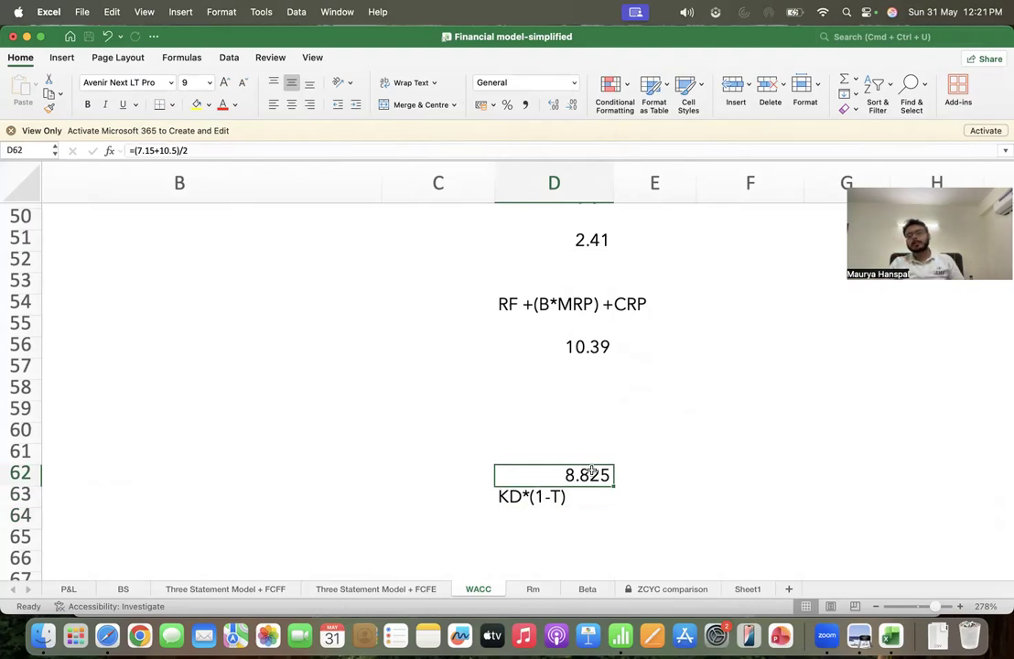
Step: Format the average borrowing rate in D62 as a percentage
{"action": "scroll", "coordinate": [592, 472], "scroll_direction": "up", "scroll_amount": 3}
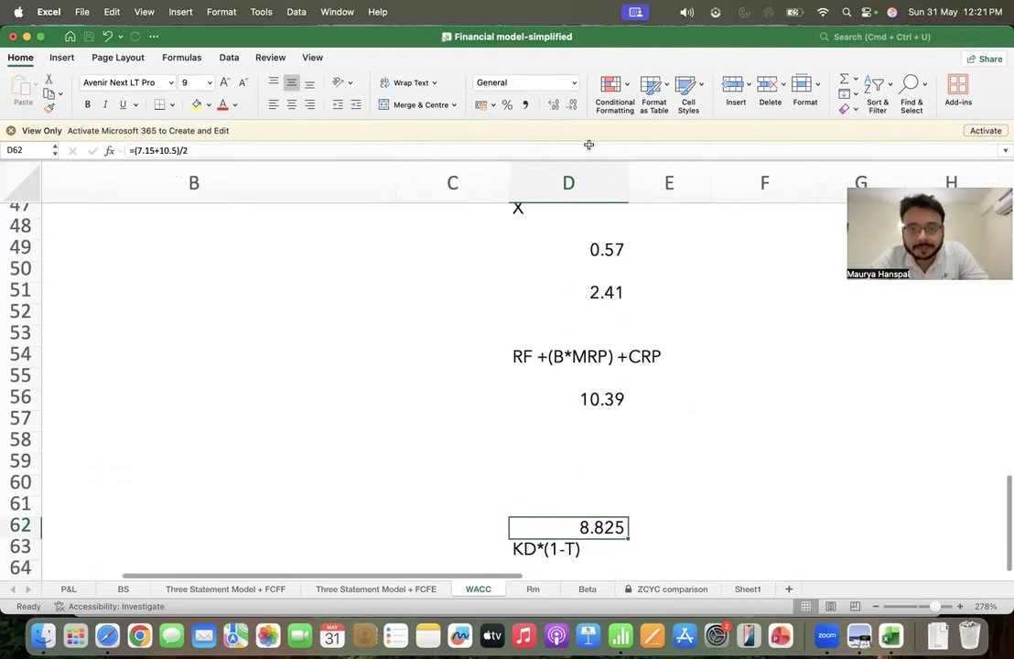
{"action": "scroll", "coordinate": [549, 366], "scroll_direction": "down", "scroll_amount": 3}
{"action": "left_click", "coordinate": [507, 105]}
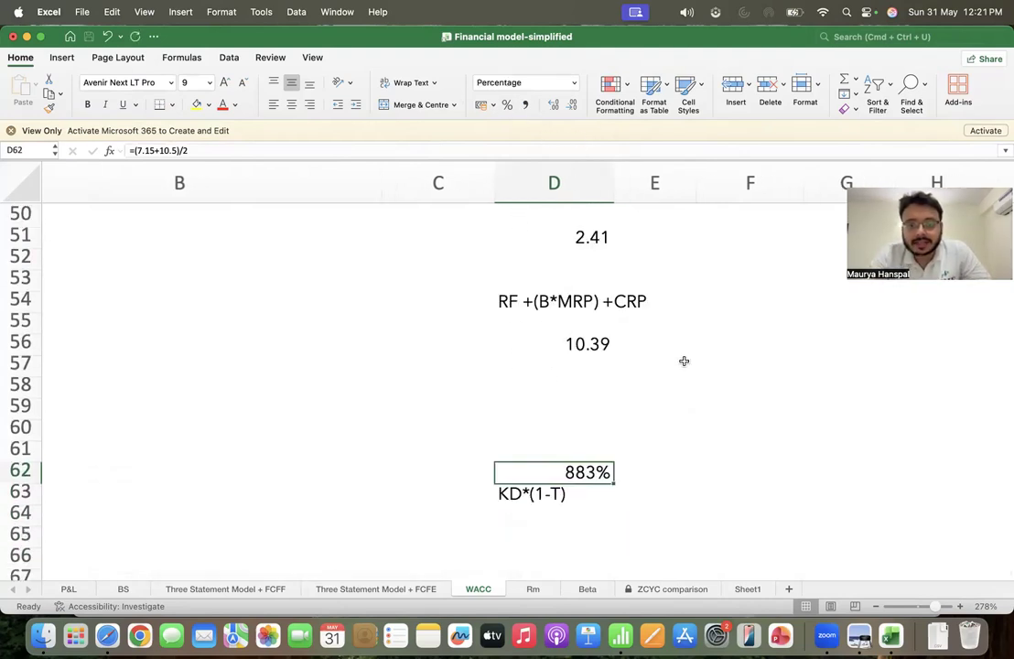
{"action": "left_click", "coordinate": [769, 489]}
{"action": "left_click", "coordinate": [586, 473]}
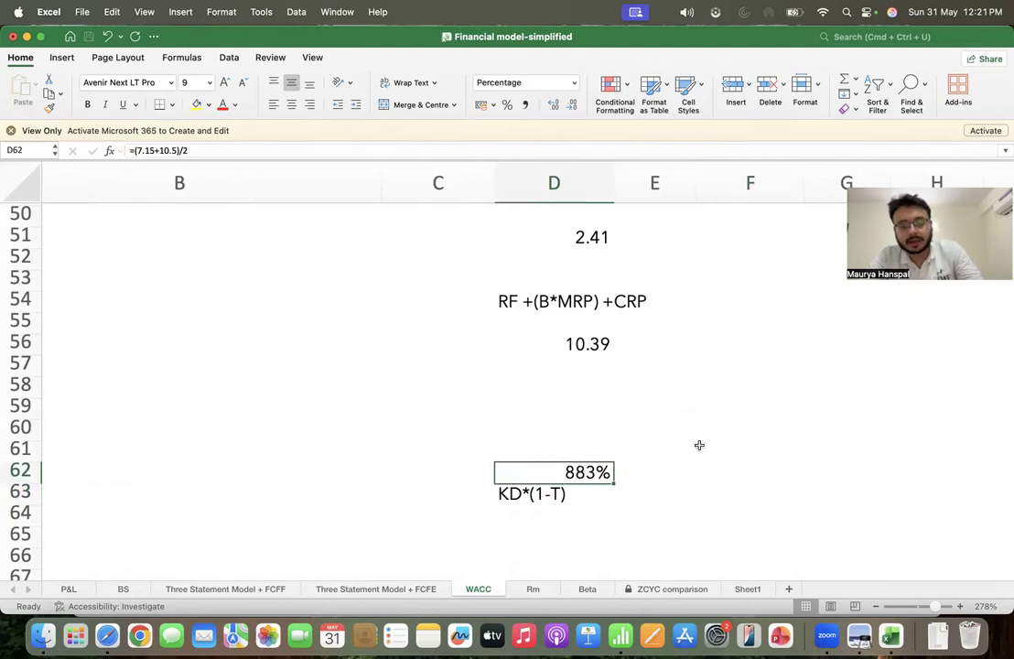
Step: Enter 100 as a helper value, place it in F60, and copy it
{"action": "left_click", "coordinate": [722, 410]}
{"action": "type", "text": "1-"}
{"action": "key", "text": "BackSpace"}
{"action": "key", "text": "BackSpace"}
{"action": "key", "text": "BackSpace"}
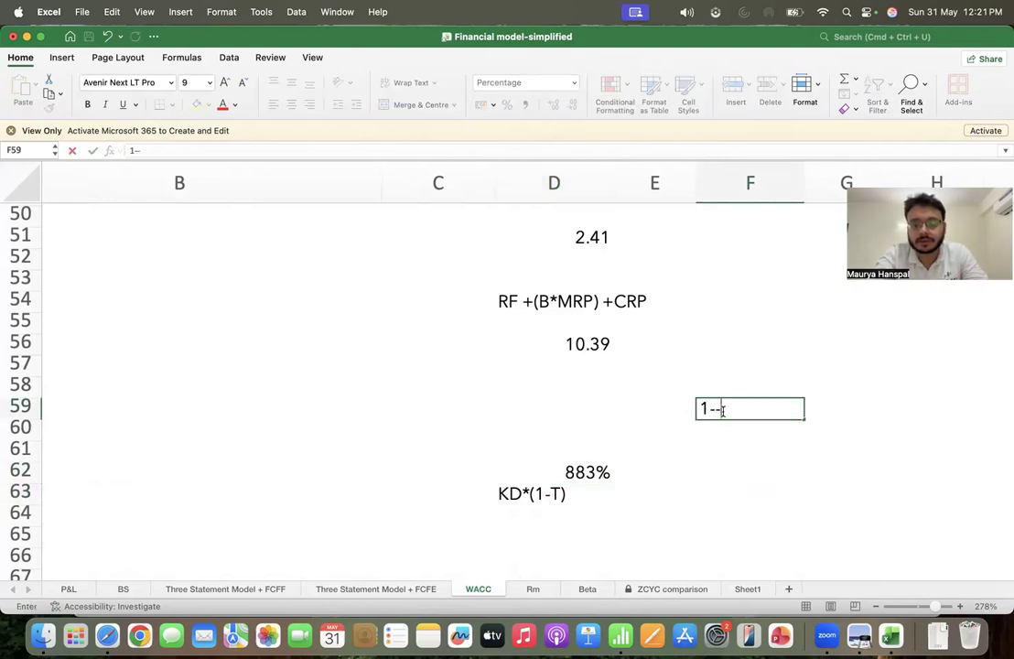
{"action": "type", "text": "100"}
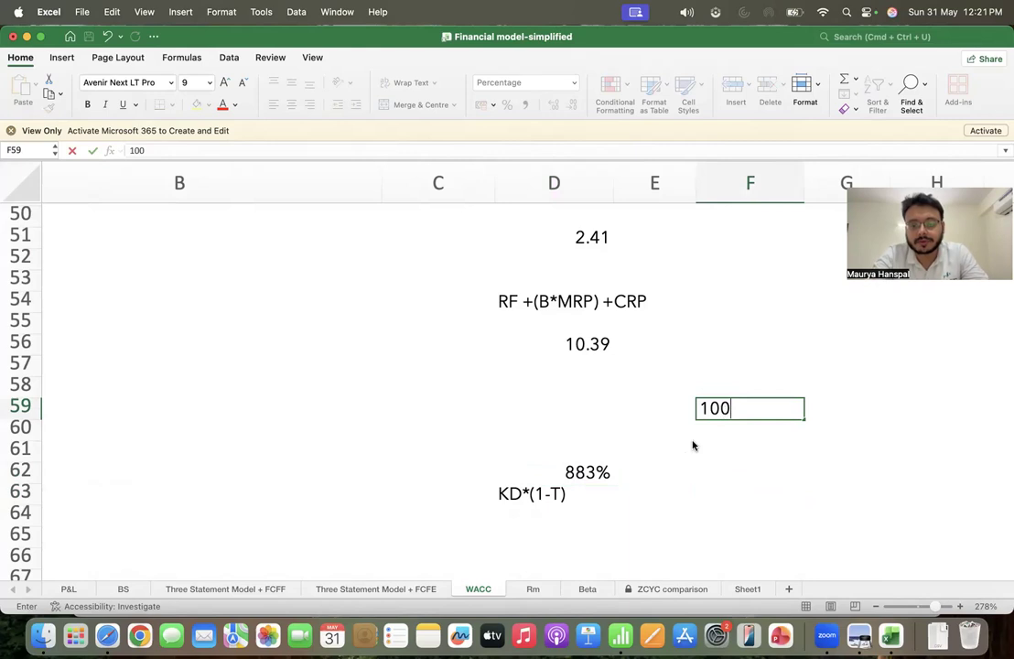
{"action": "left_click_drag", "start_coordinate": [718, 420], "coordinate": [747, 431]}
{"action": "key", "text": "super+c"}
Step: Divide the average borrowing rate in D62 by the copied 100 using Paste Special with the Divide operation
{"action": "left_click", "coordinate": [736, 472]}
{"action": "key", "text": "Left"}
{"action": "key", "text": "Left"}
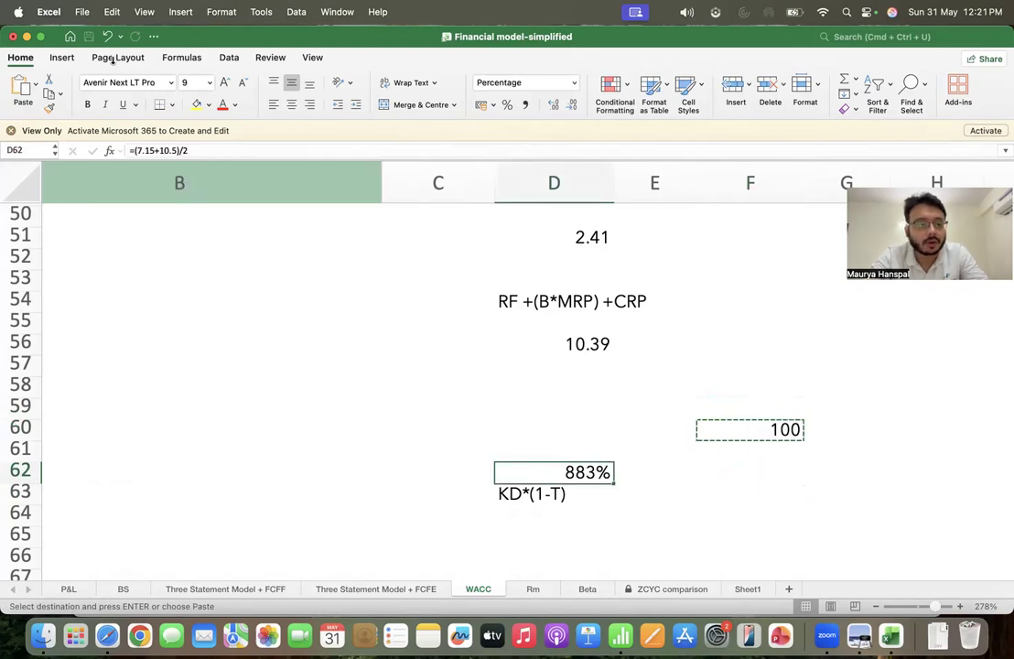
{"action": "left_click", "coordinate": [62, 58]}
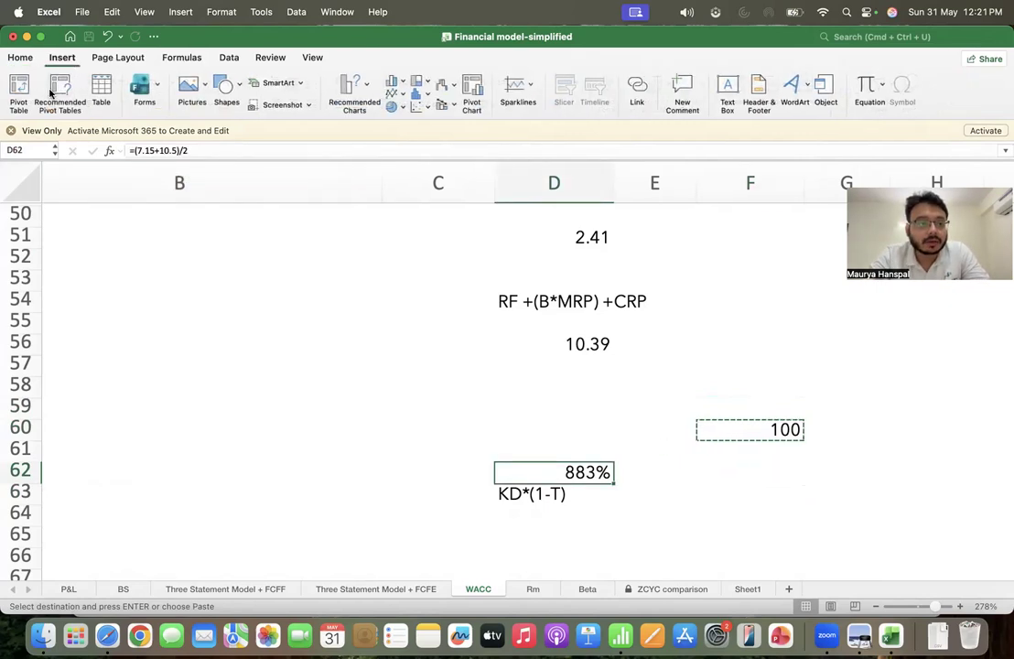
{"action": "left_click", "coordinate": [21, 56]}
{"action": "left_click", "coordinate": [35, 88]}
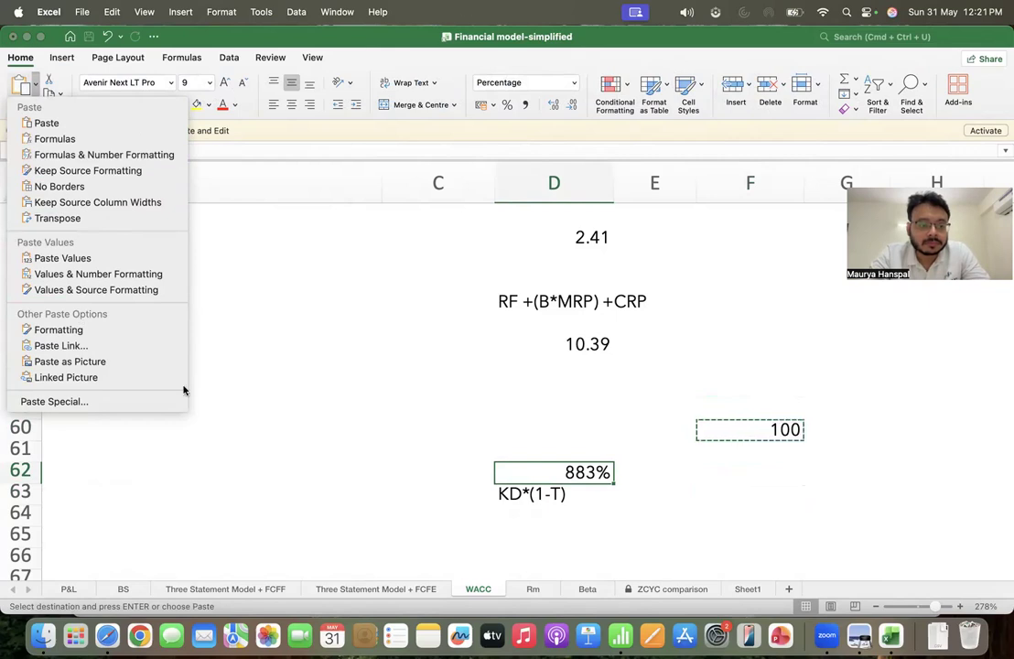
{"action": "left_click", "coordinate": [146, 402]}
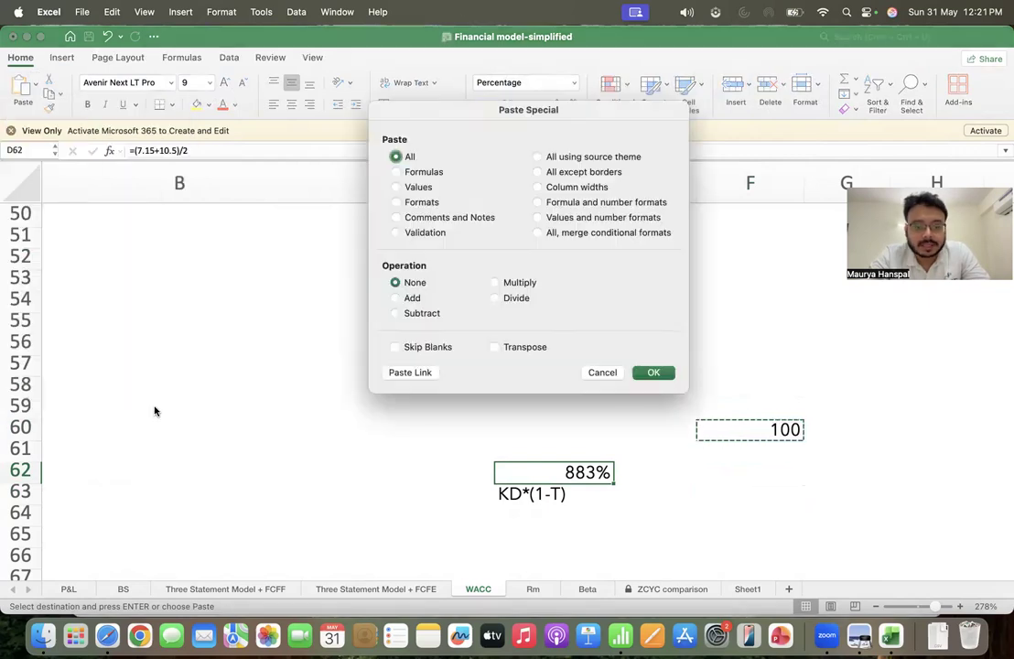
{"action": "left_click", "coordinate": [495, 298]}
{"action": "left_click", "coordinate": [652, 371]}
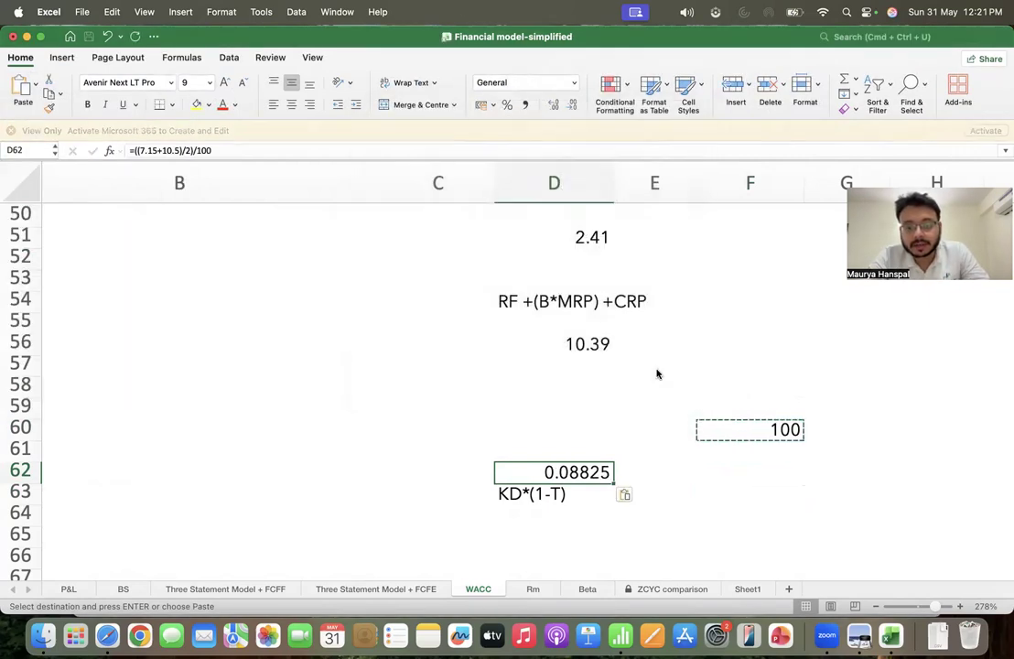
Step: Format the borrowing rate in D62 as a percentage with two decimal places
{"action": "left_click", "coordinate": [507, 104]}
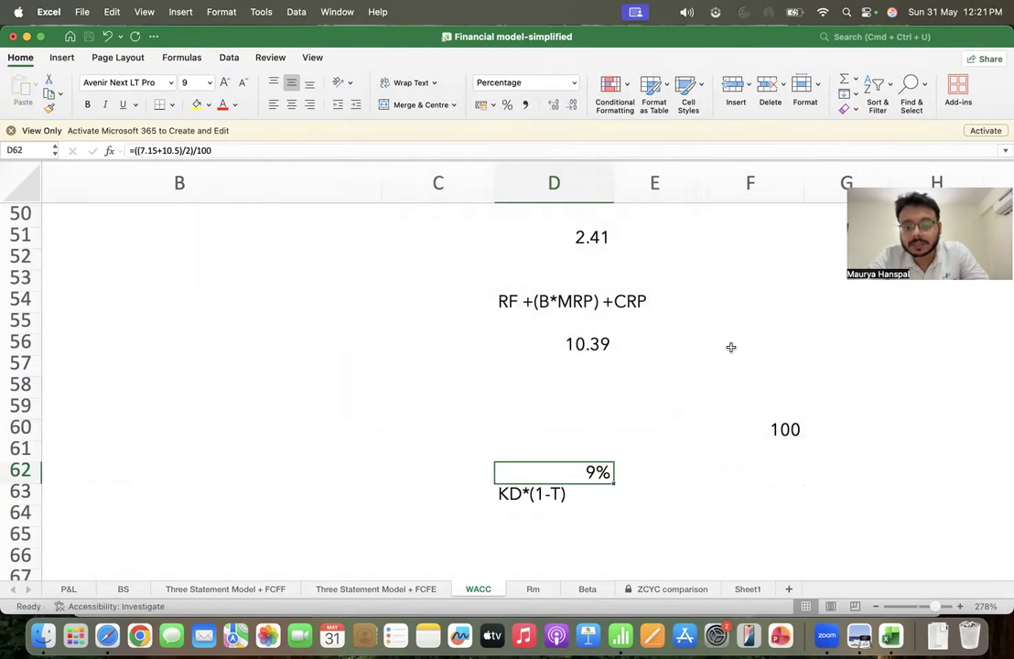
{"action": "left_click", "coordinate": [554, 103]}
{"action": "left_click", "coordinate": [554, 103]}
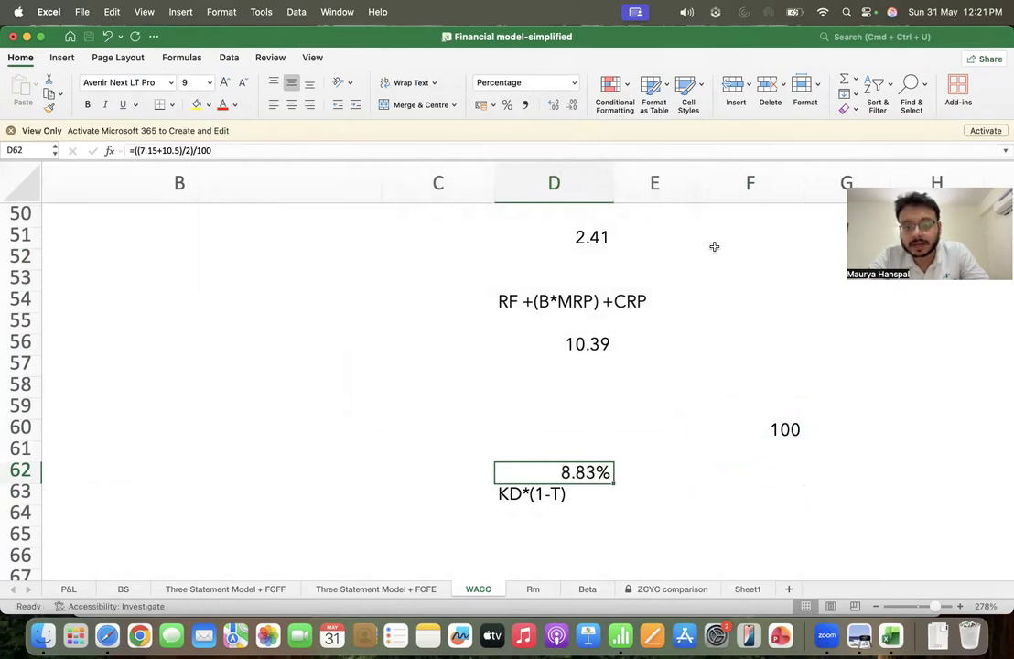
Step: Replace the text in D63 with the after-tax cost of debt formula =D62*(1-C16), using the tax rate cell
{"action": "left_click", "coordinate": [533, 495]}
{"action": "type", "text": "="}
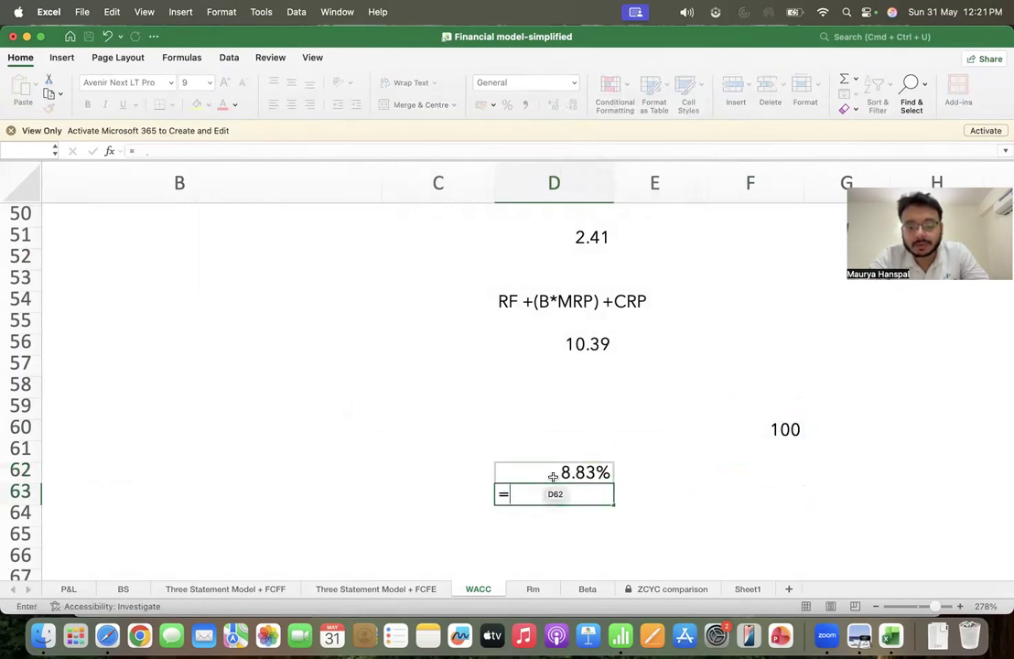
{"action": "left_click", "coordinate": [554, 475]}
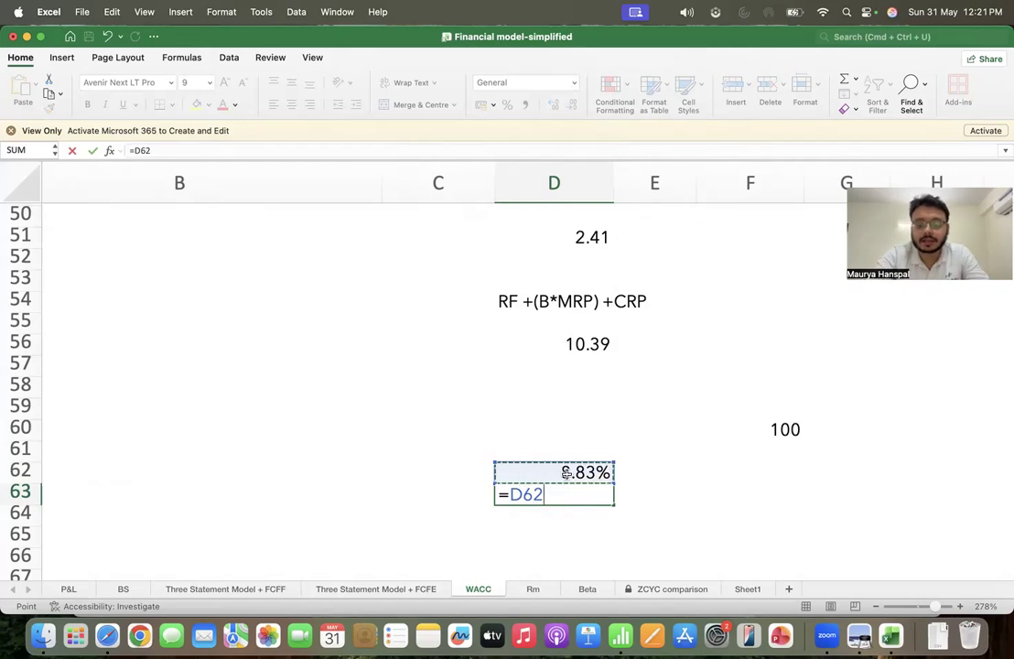
{"action": "type", "text": "("}
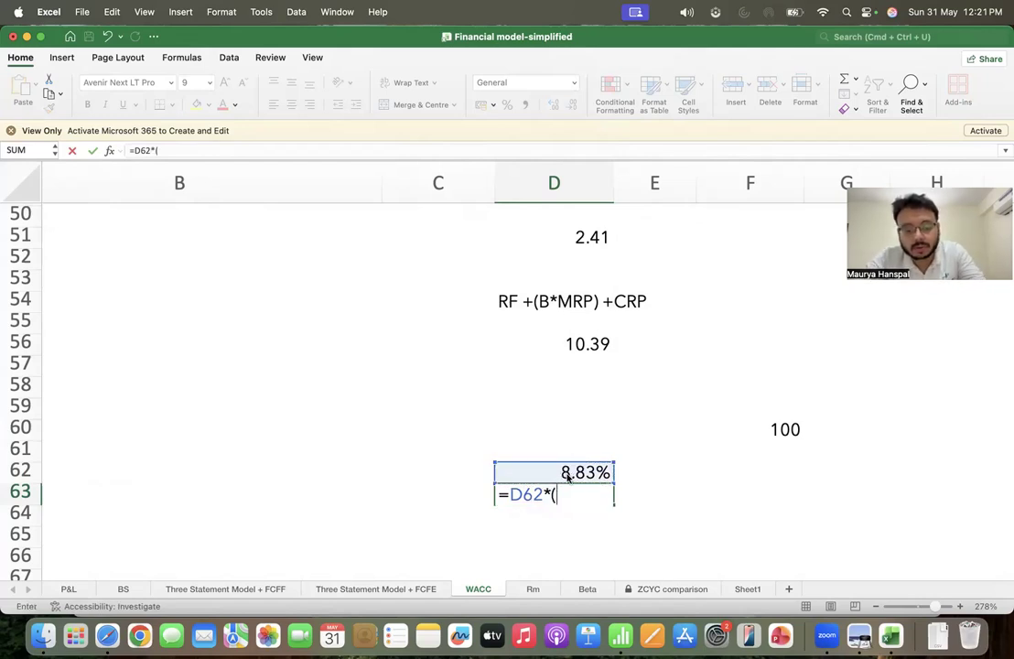
{"action": "type", "text": "1-"}
{"action": "scroll", "coordinate": [331, 399], "scroll_direction": "up", "scroll_amount": 15}
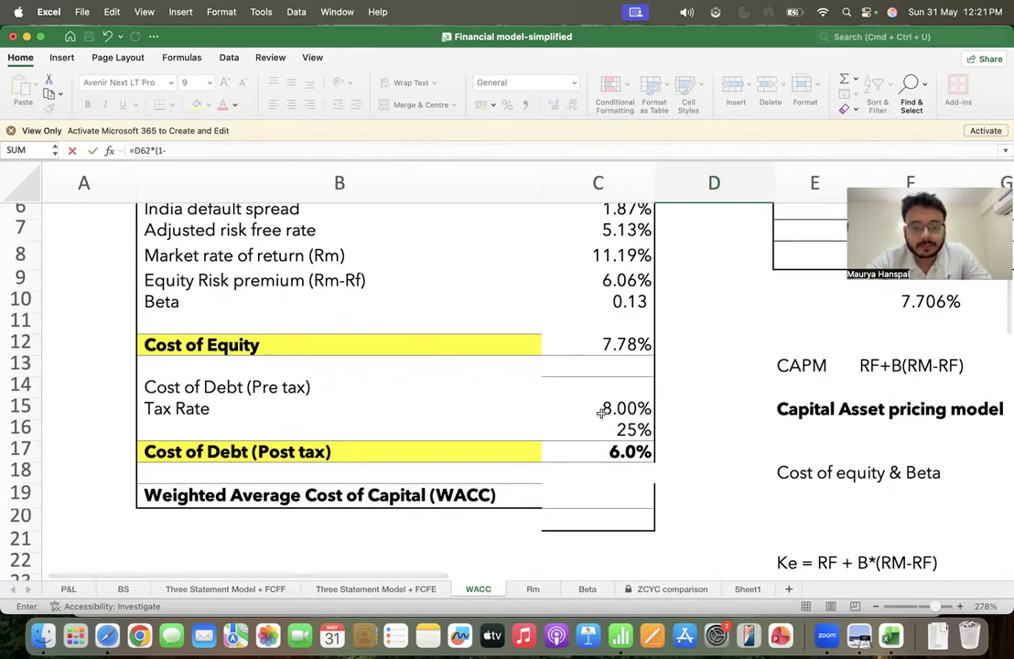
{"action": "left_click", "coordinate": [597, 427]}
{"action": "key", "text": "Return"}
{"action": "scroll", "coordinate": [599, 431], "scroll_direction": "down", "scroll_amount": 3}
{"action": "scroll", "coordinate": [598, 431], "scroll_direction": "up", "scroll_amount": 1}
{"action": "left_click", "coordinate": [681, 375]}
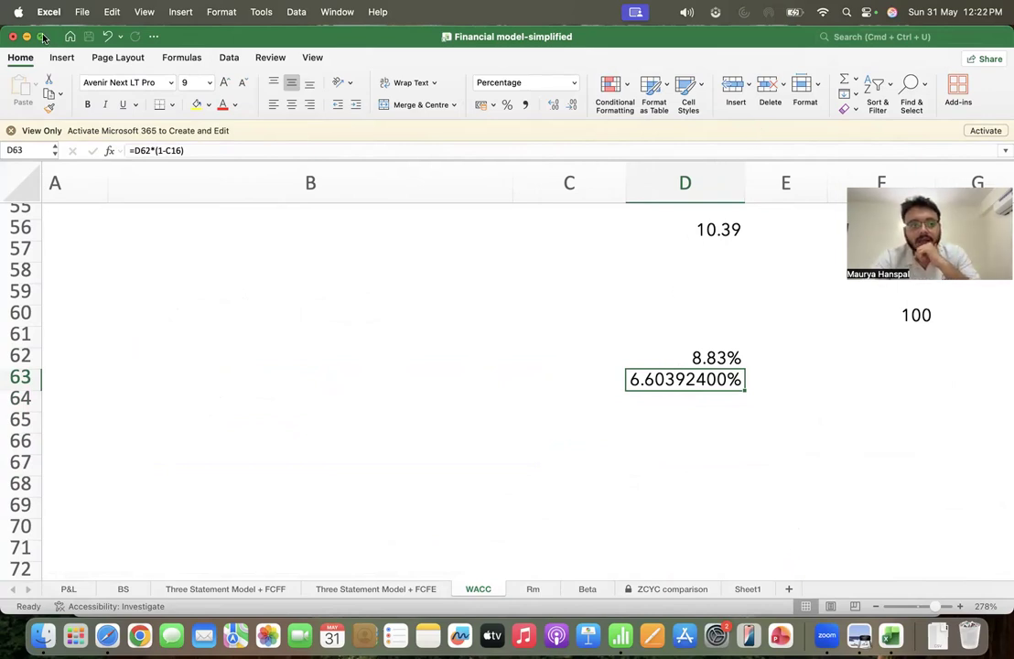
{"action": "mouse_move", "coordinate": [43, 36]}
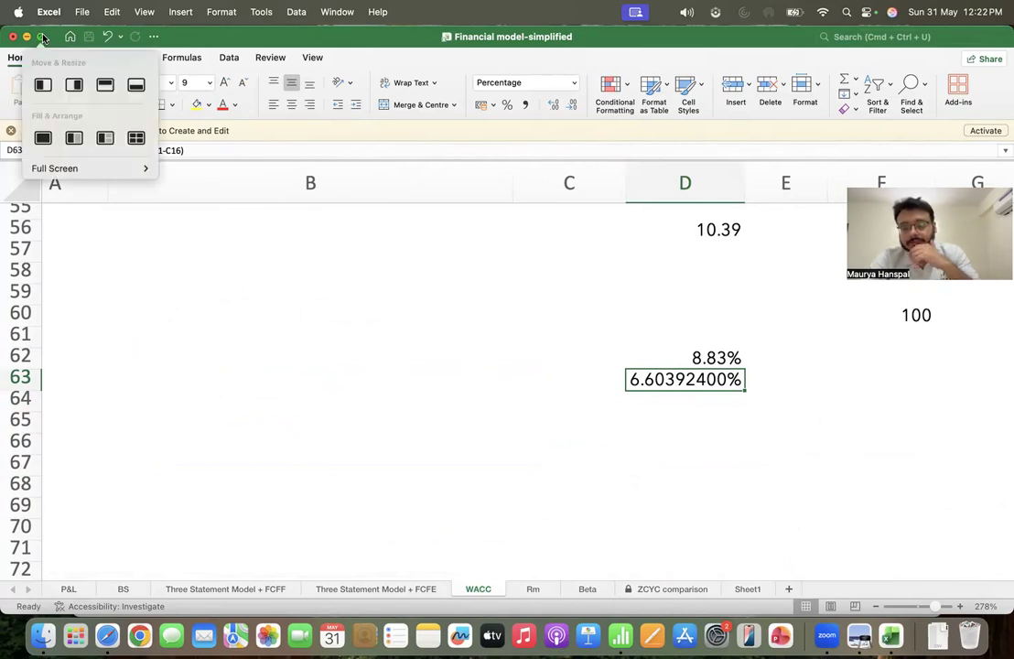